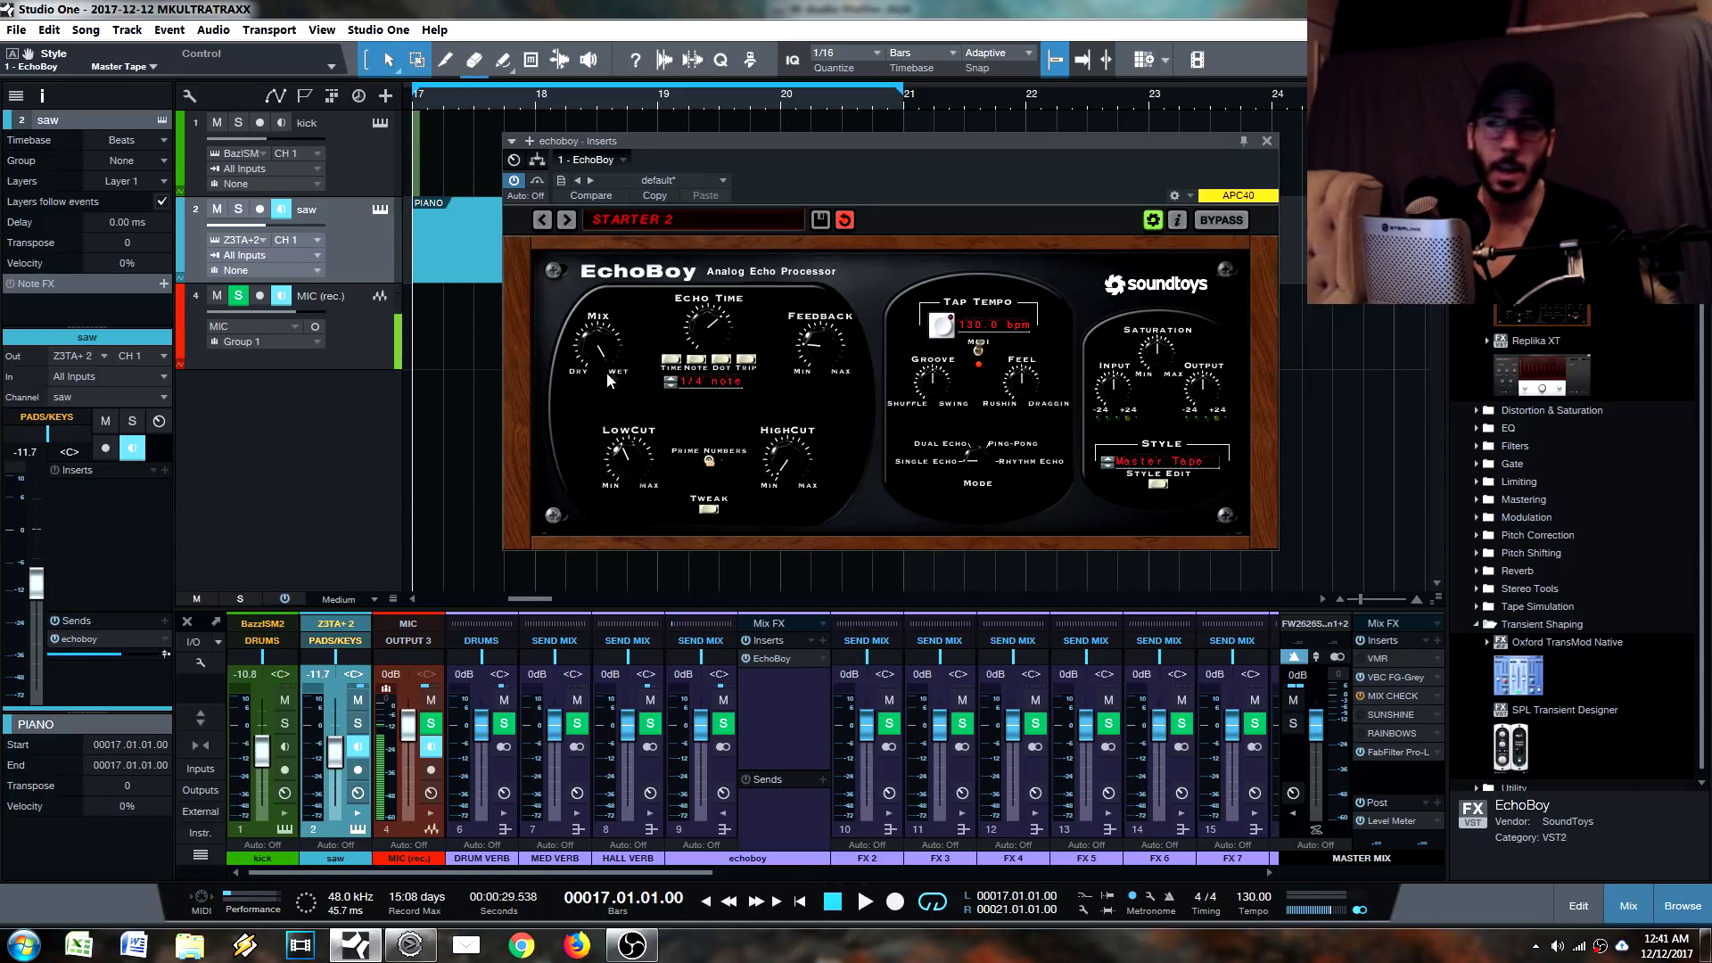
Audition EchoBoy's Mix at 0% and return it to 100% wet, and select the echoboy channel in the mixer.
click(596, 346)
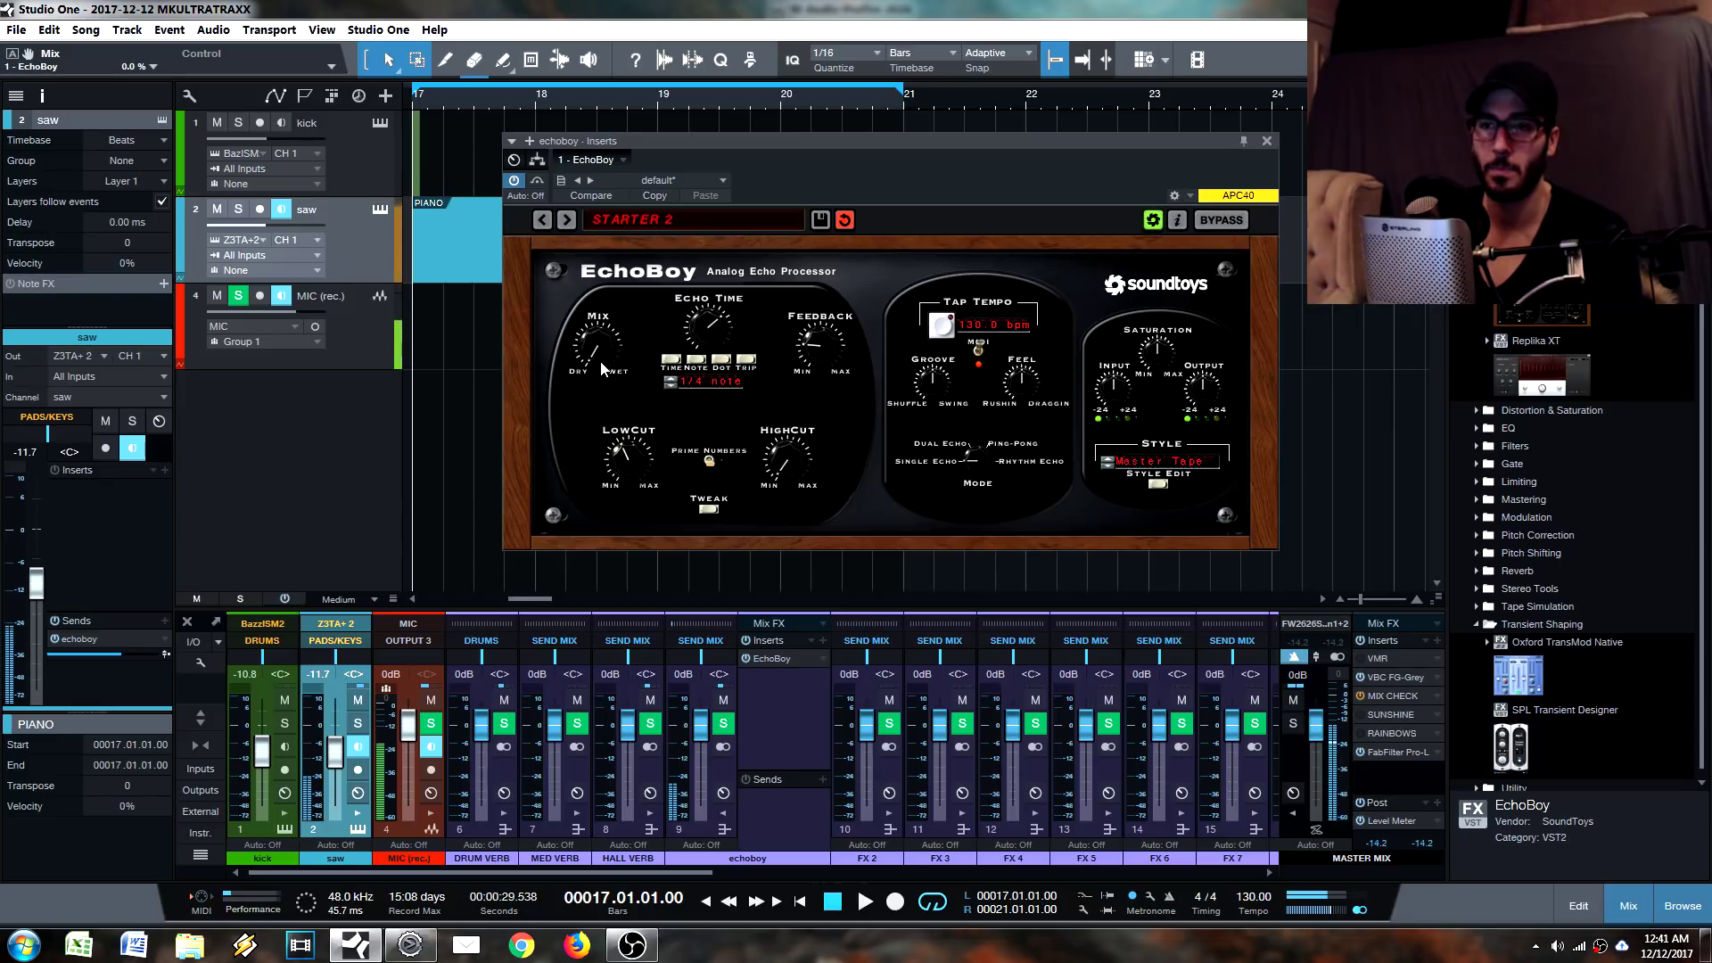
drag(599, 344, 650, 171)
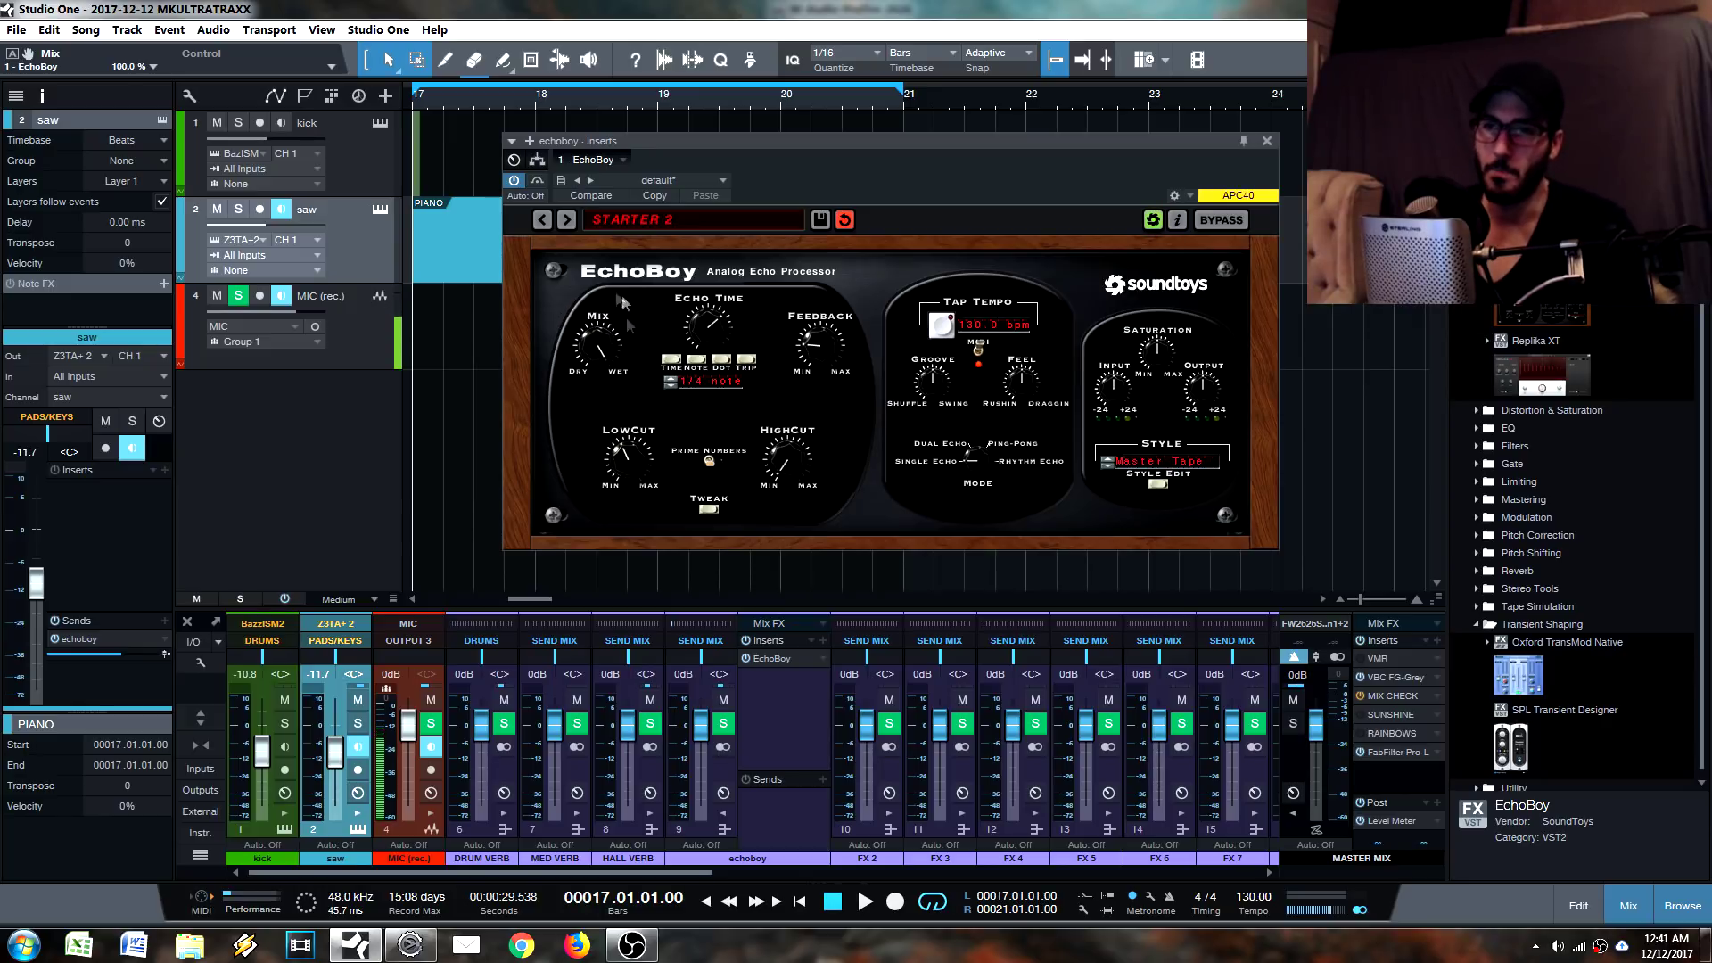
click(787, 798)
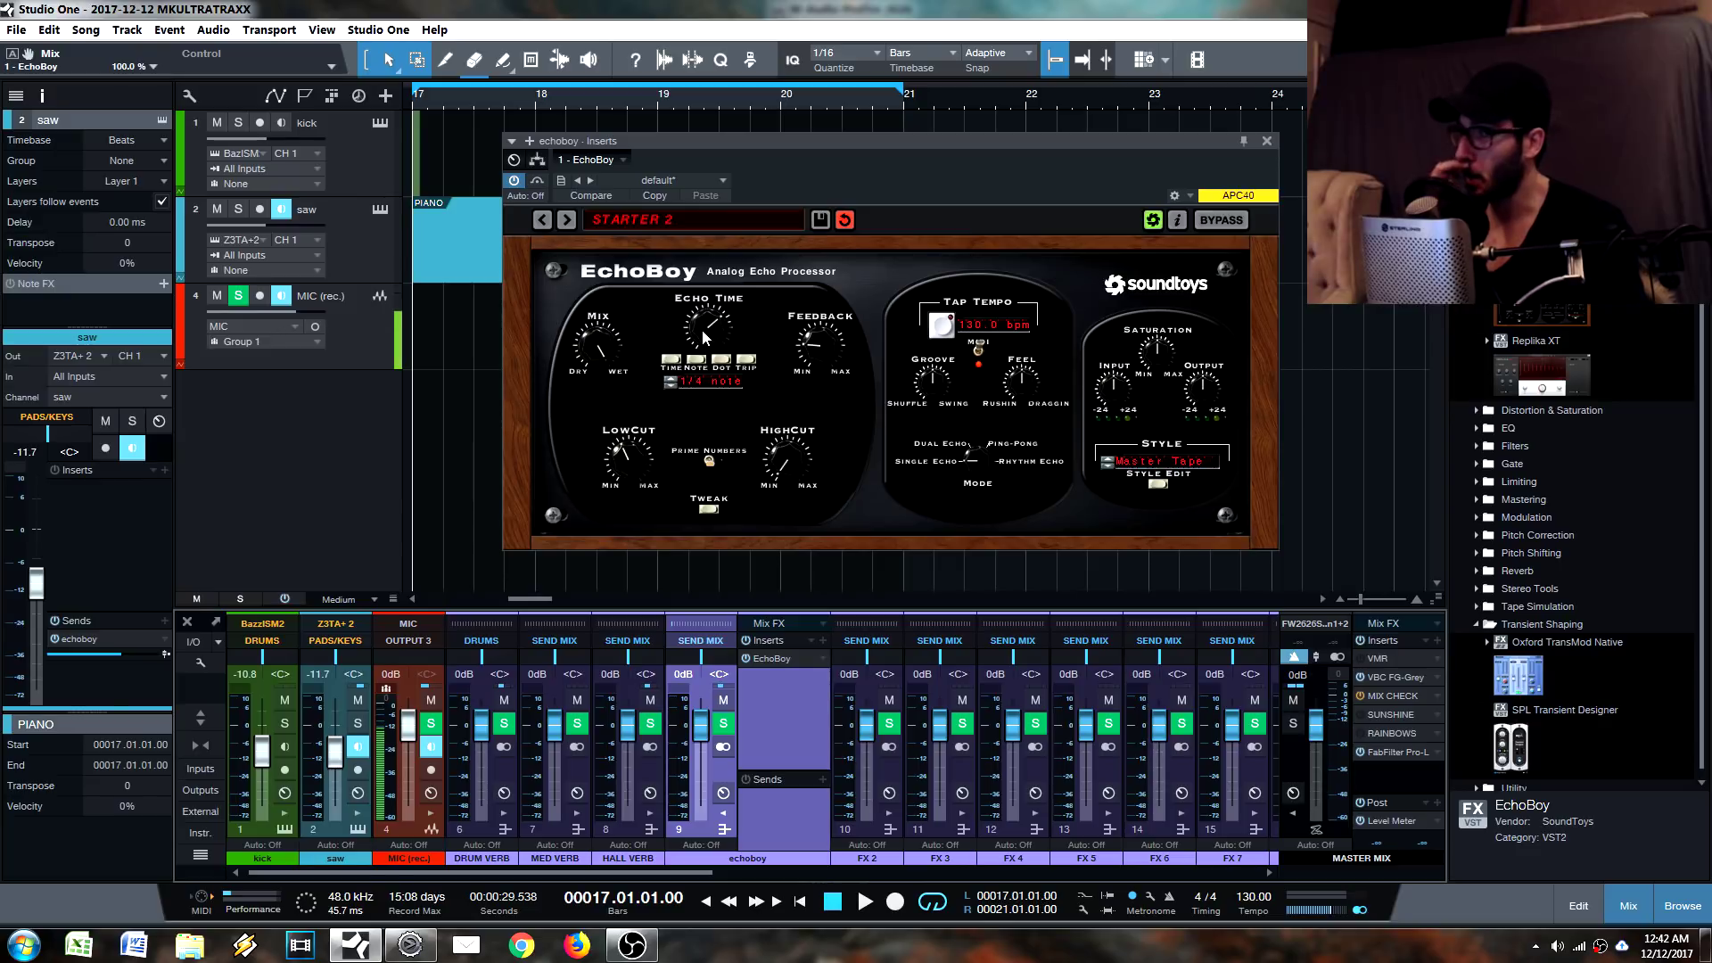
Try the echo time at a 1/2 note and at about 315.8 ms in Time mode.
drag(703, 331, 713, 375)
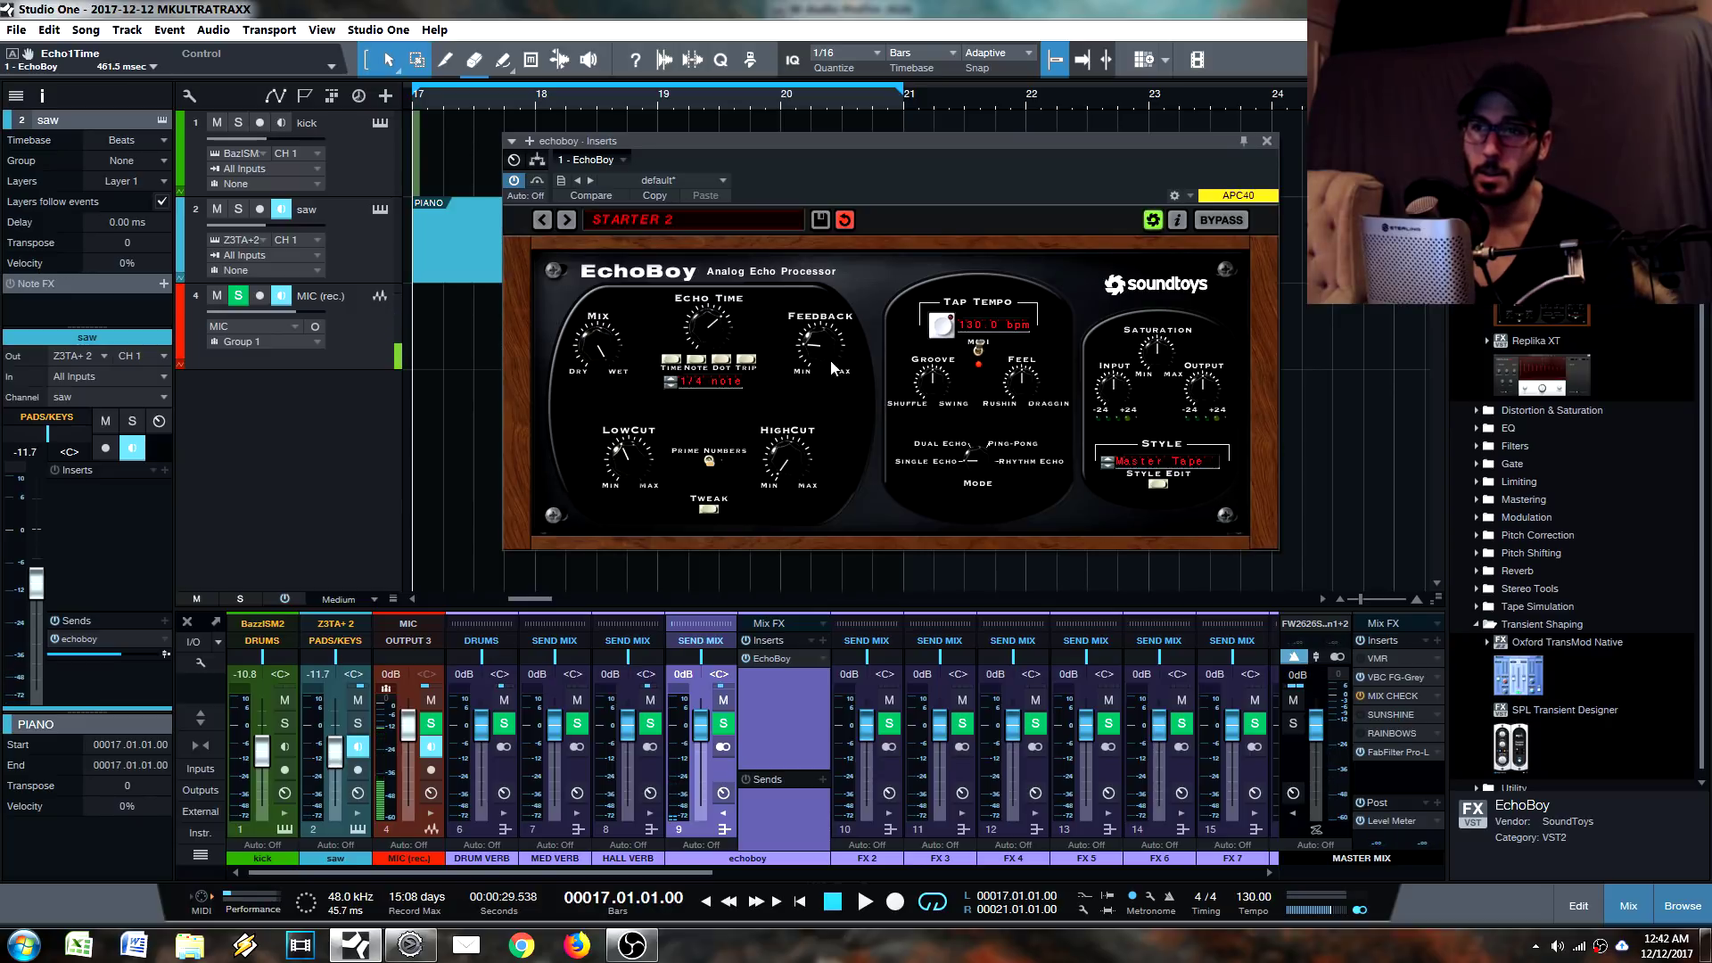
scroll(713, 317, up, 2)
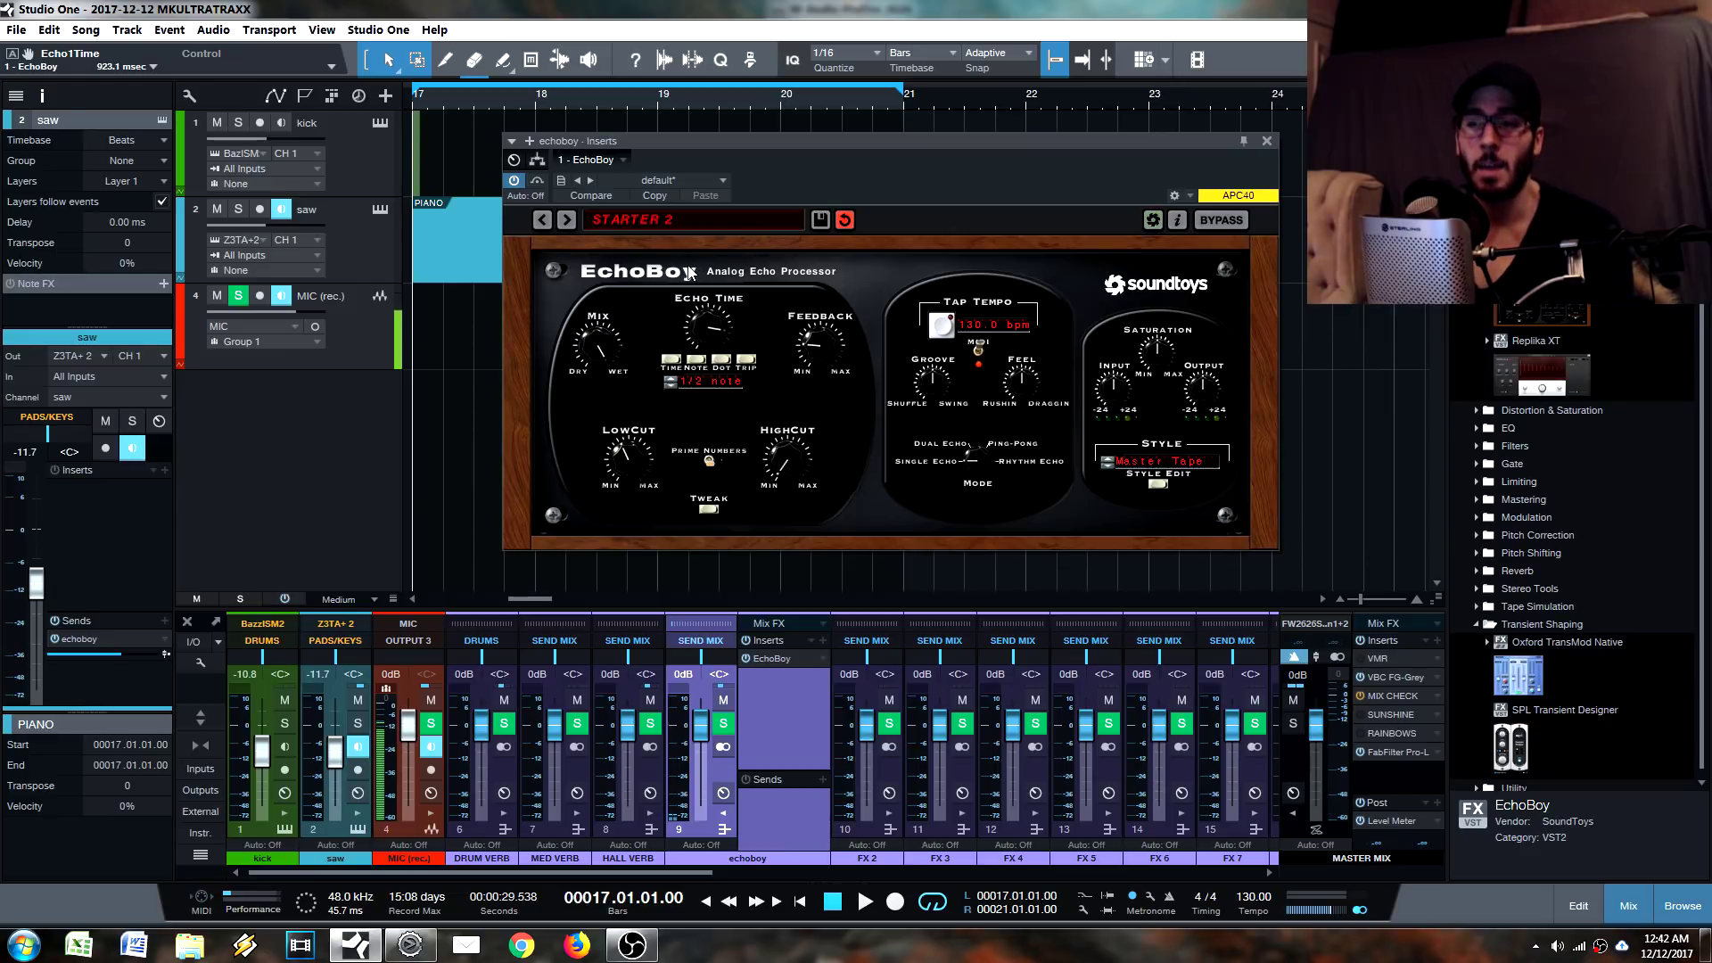
click(670, 360)
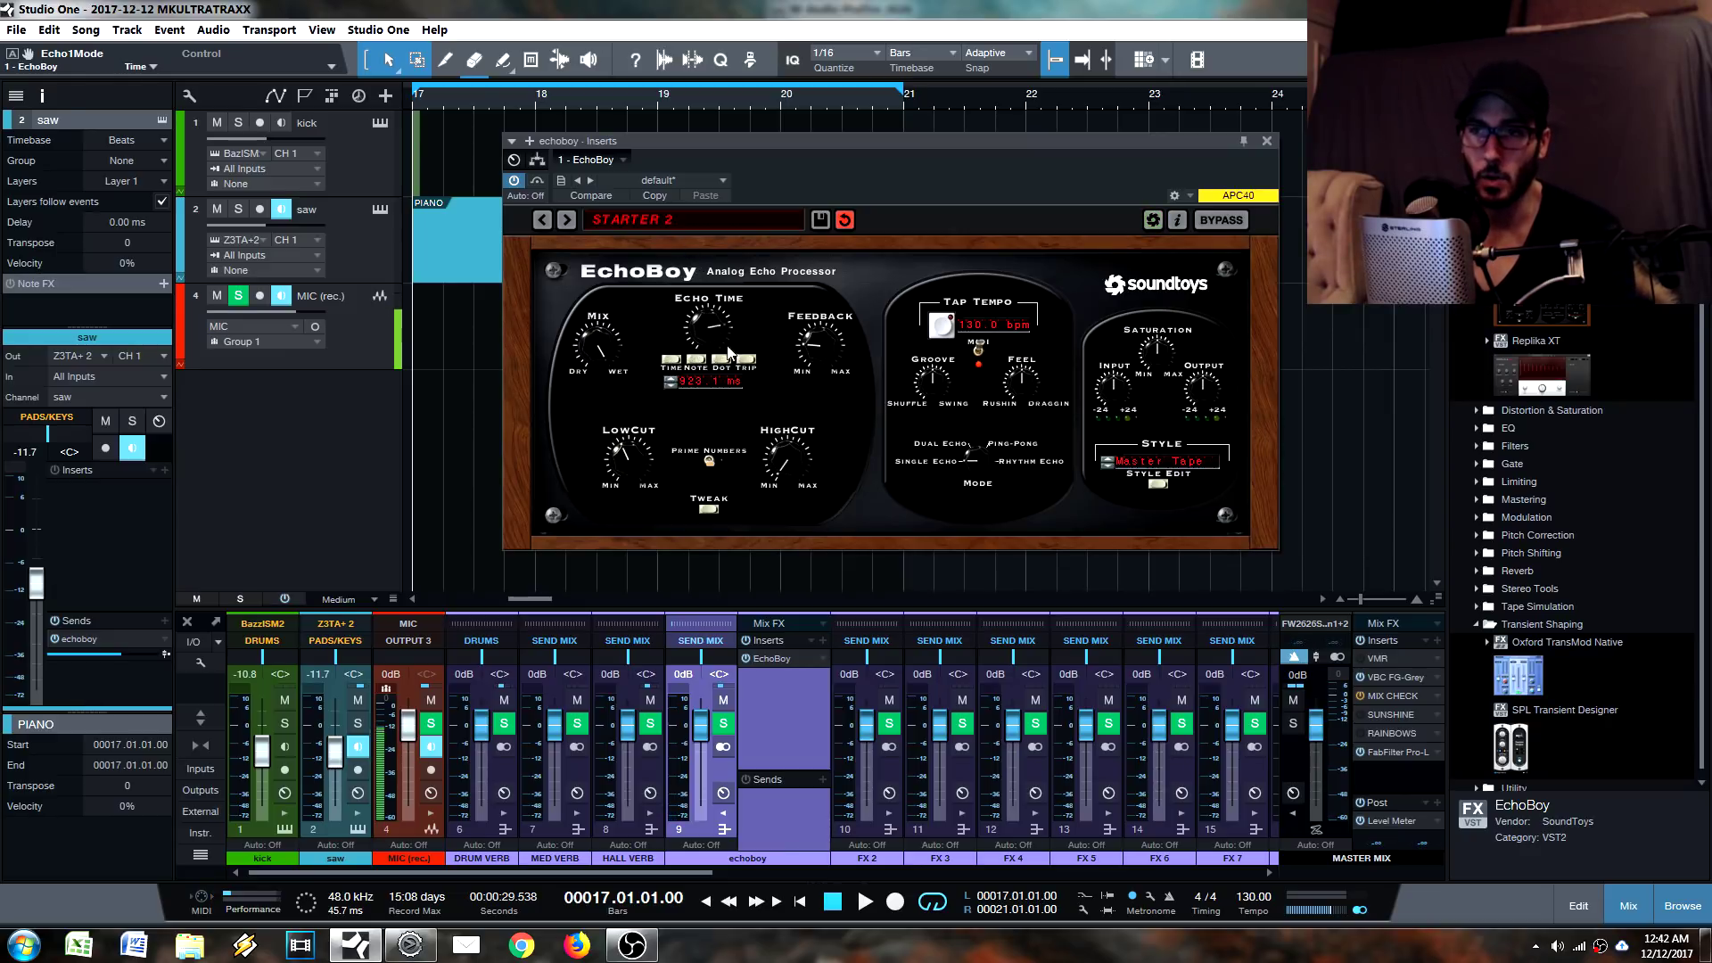
drag(714, 321, 712, 346)
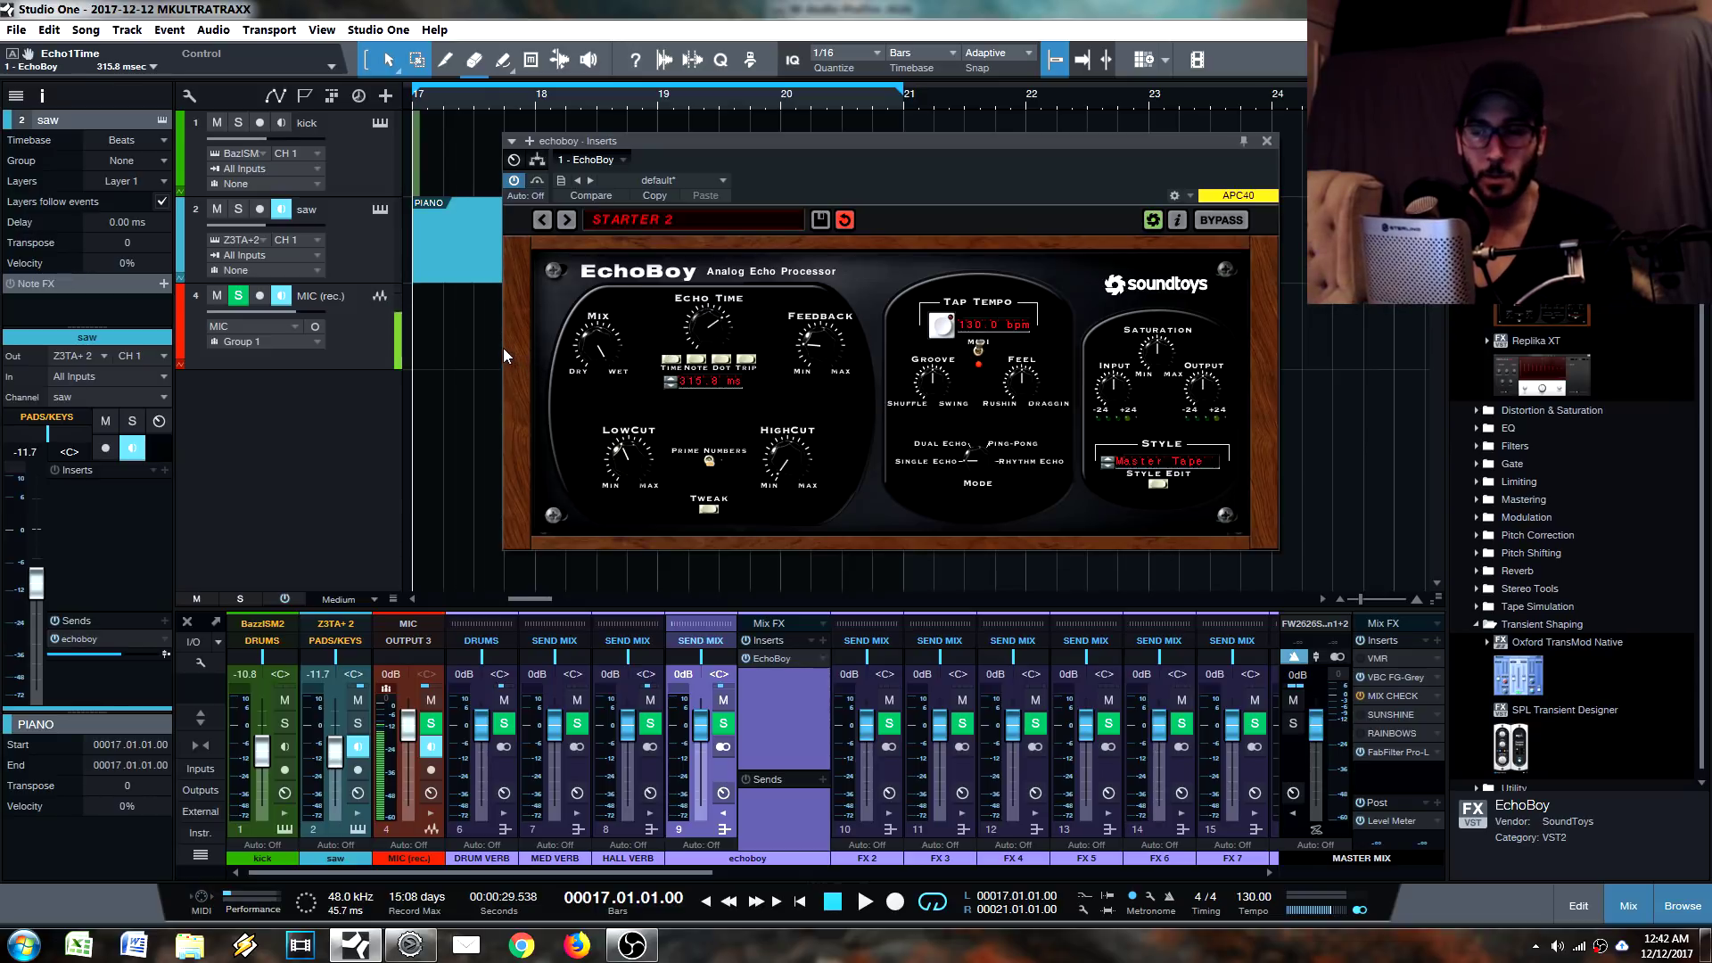
Compare the Note, Dot and Trip echo time modes at an eighth, finishing on the 1/8 triplet.
click(696, 360)
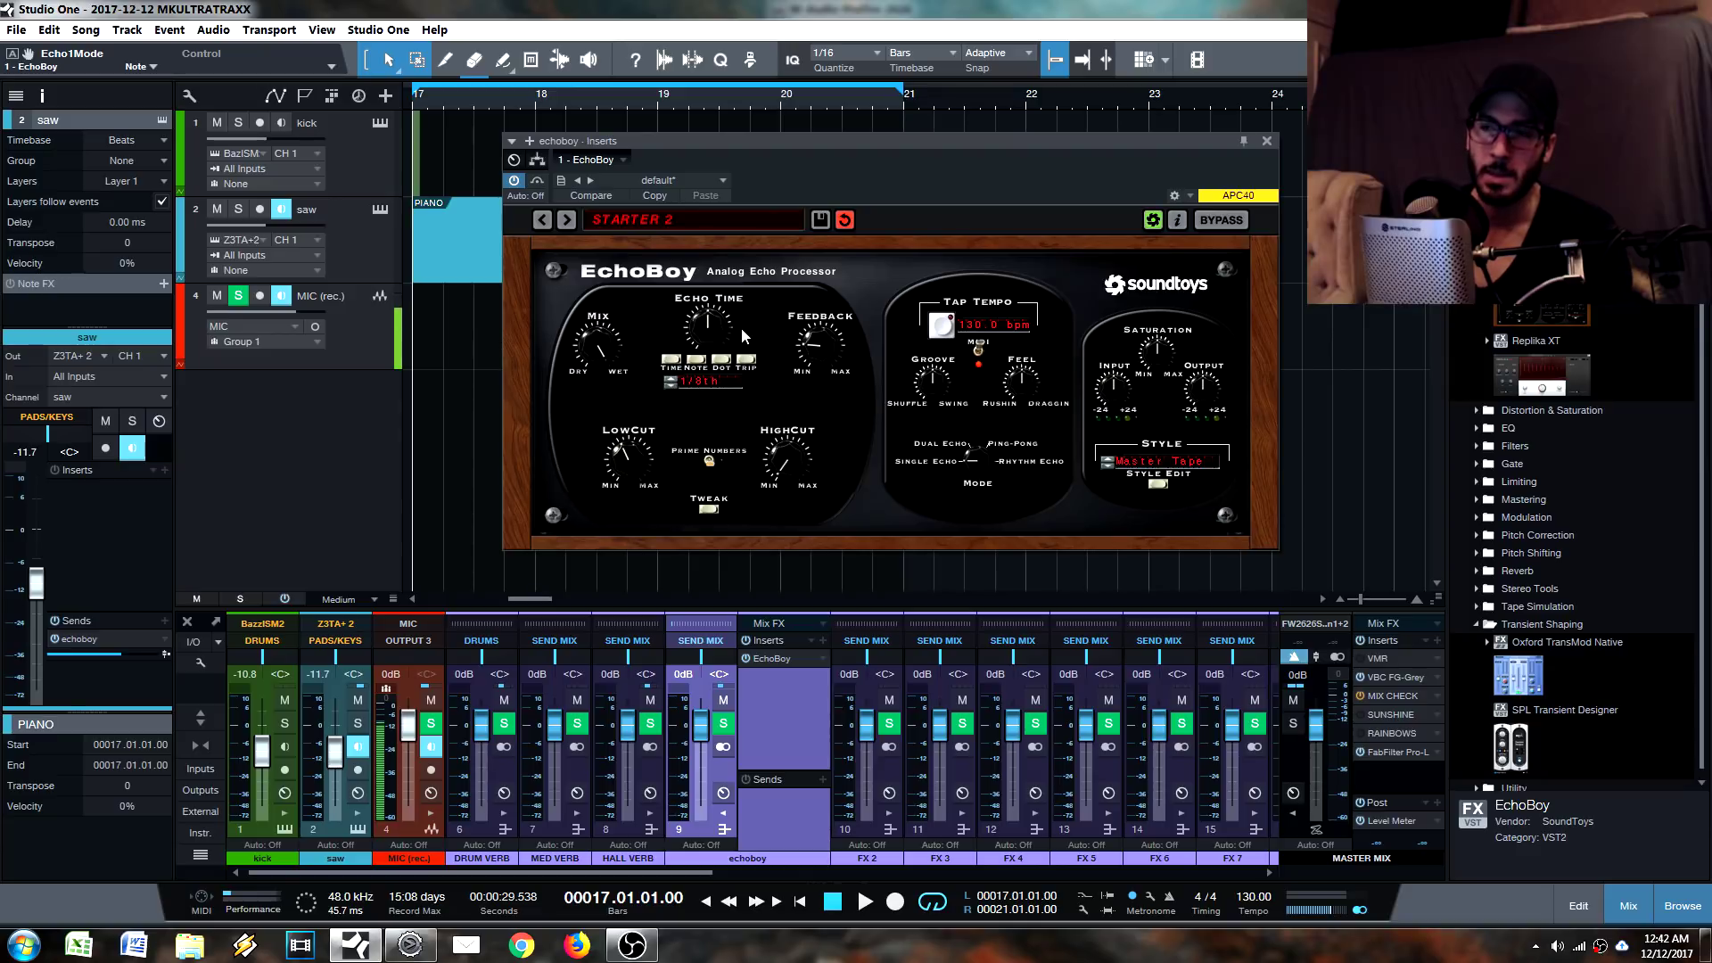
click(722, 360)
click(746, 361)
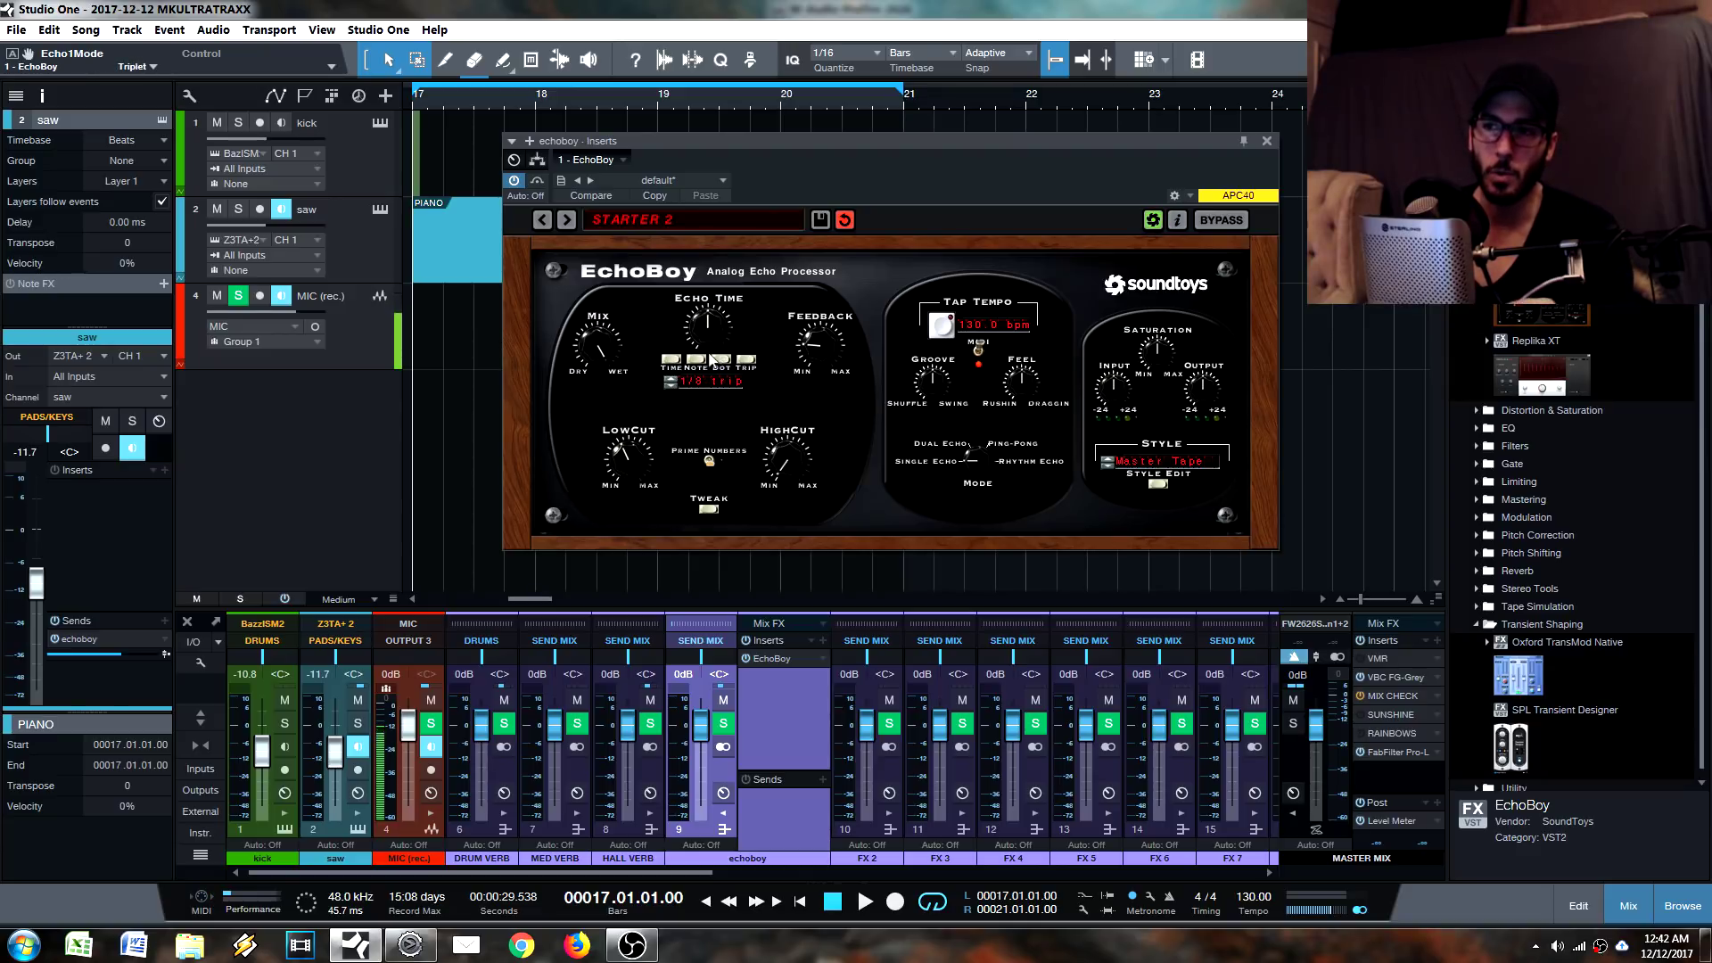
click(696, 360)
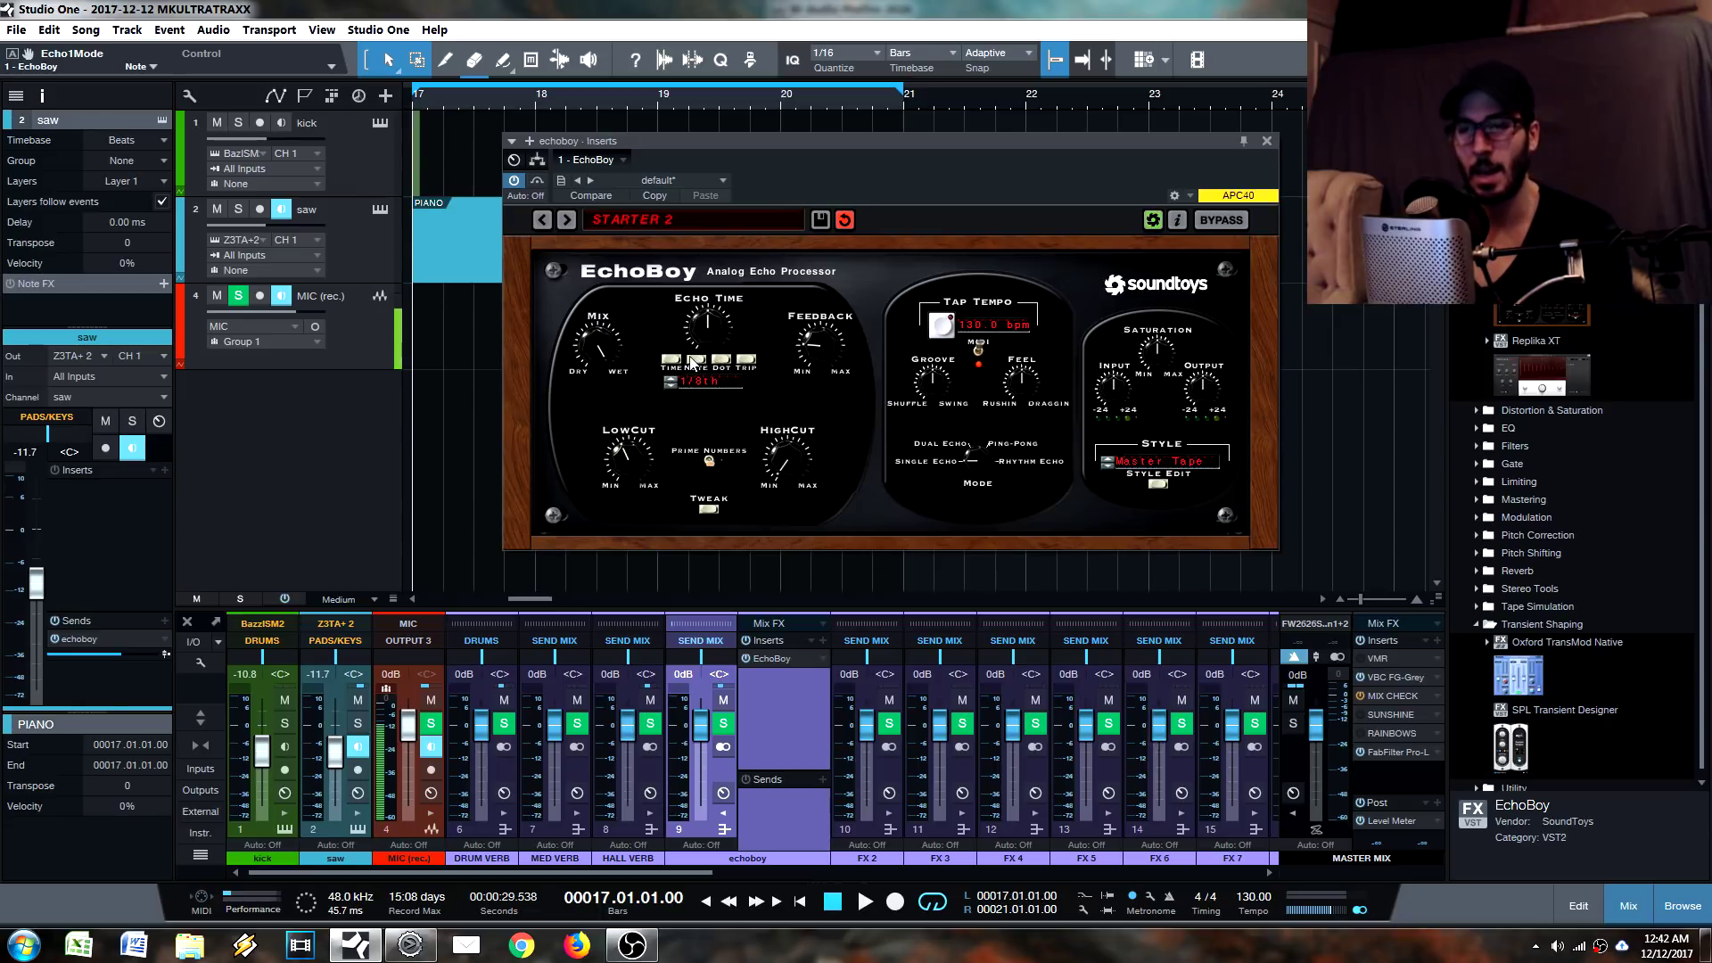
click(745, 361)
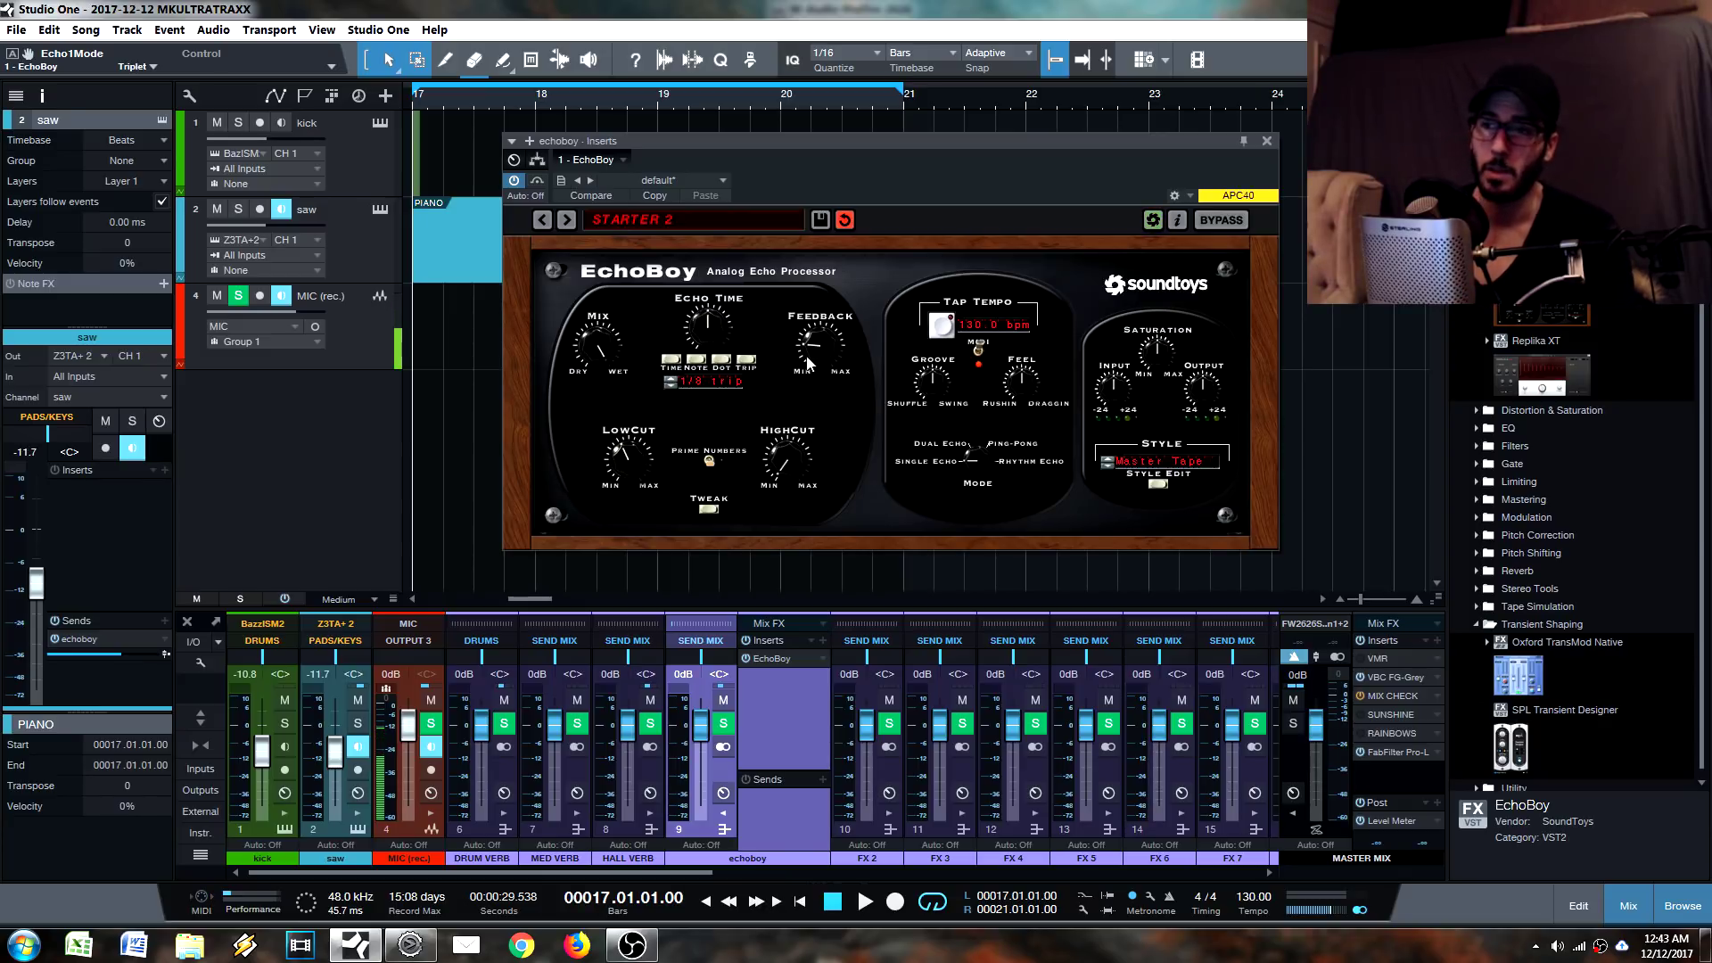
Lower the Feedback to 0.00 and set the echo time to a 1/4 note in Note mode.
drag(809, 363, 757, 353)
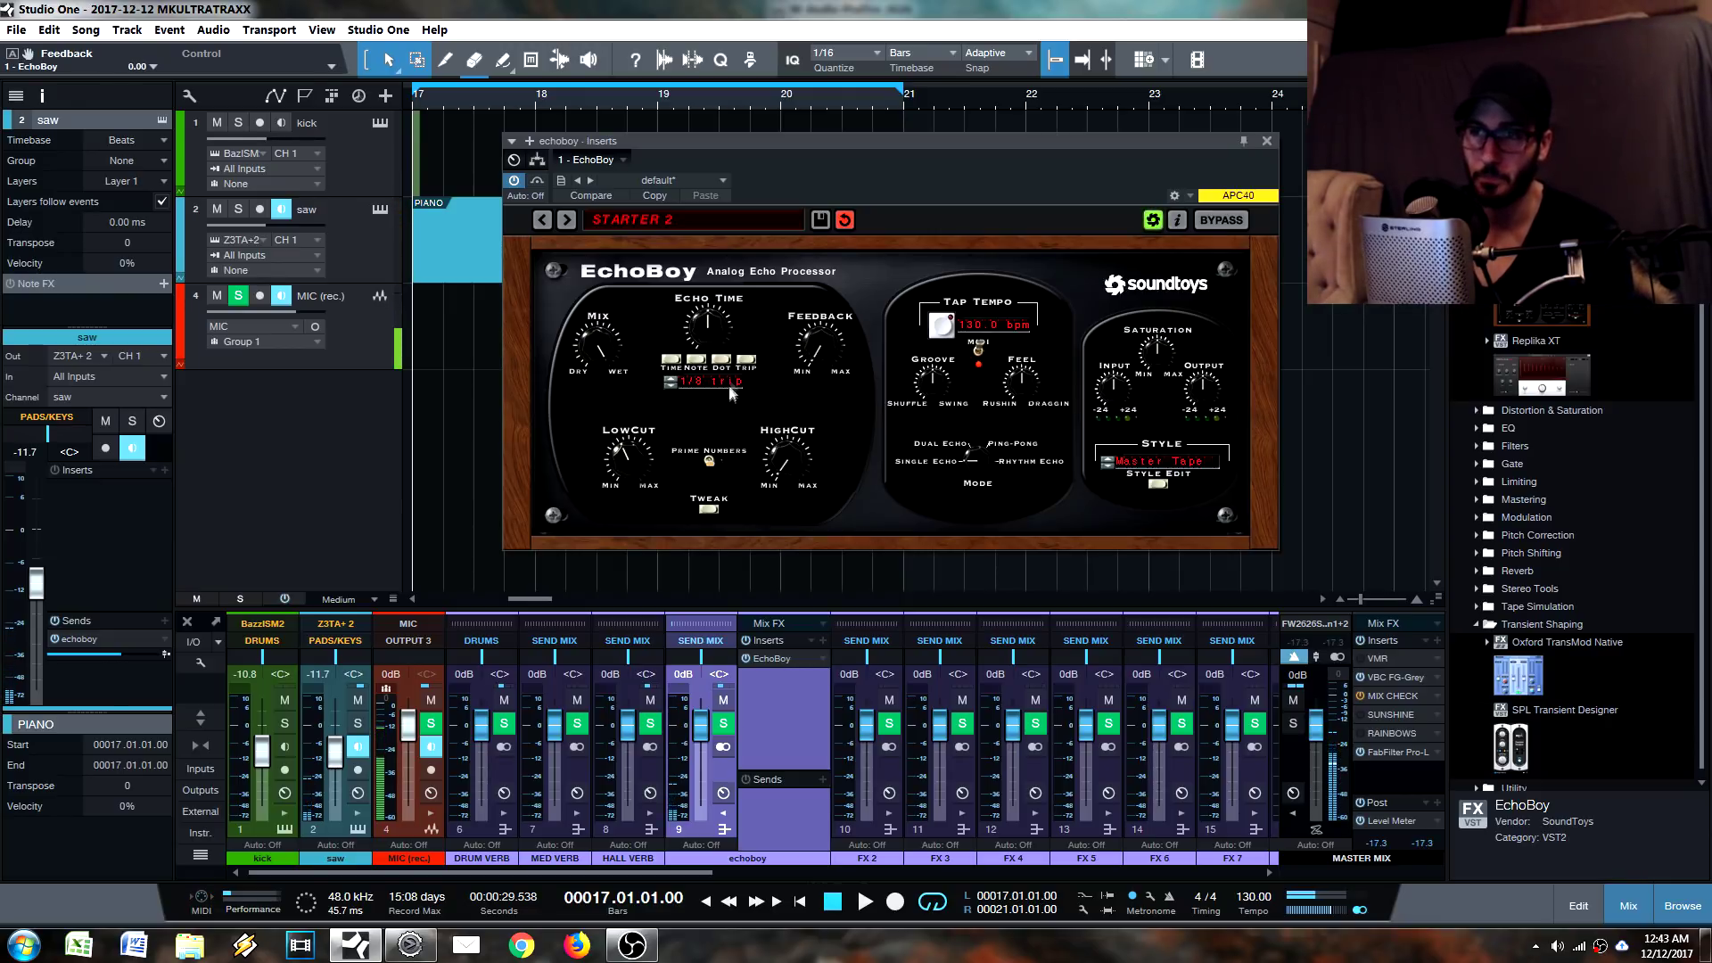
drag(709, 343, 707, 335)
click(702, 362)
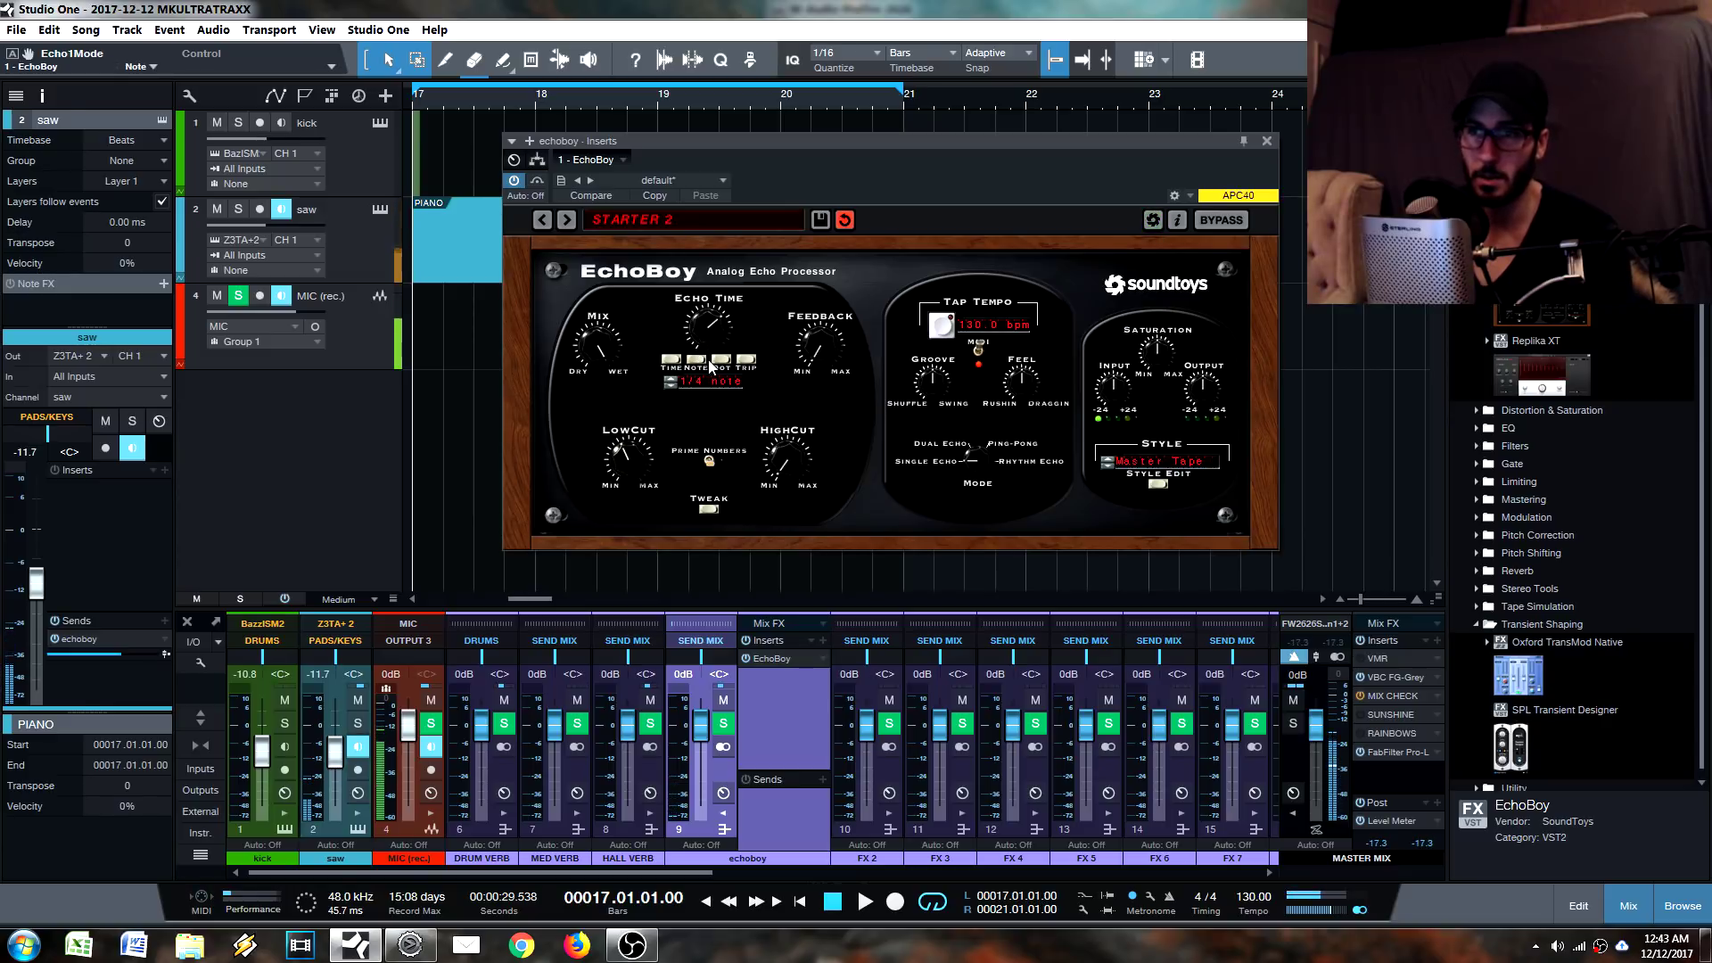
Audition the Feedback at 0.84 and 1.20, and bring it back to 0.00.
drag(816, 346, 840, 417)
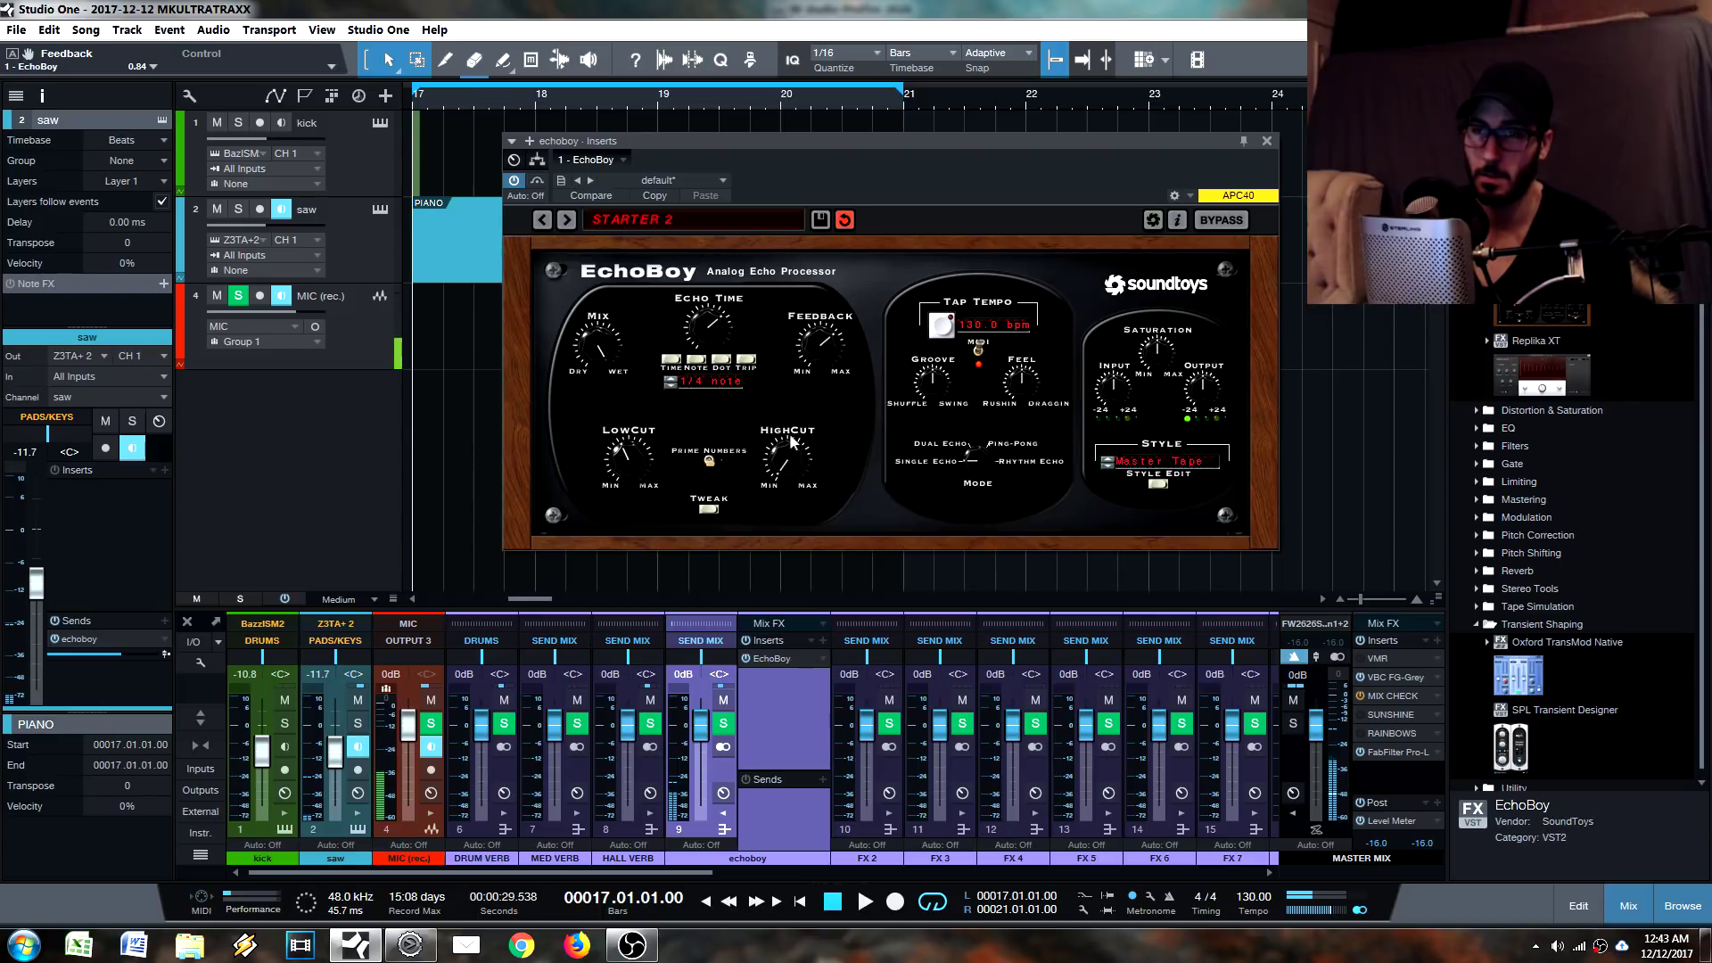
double_click(820, 350)
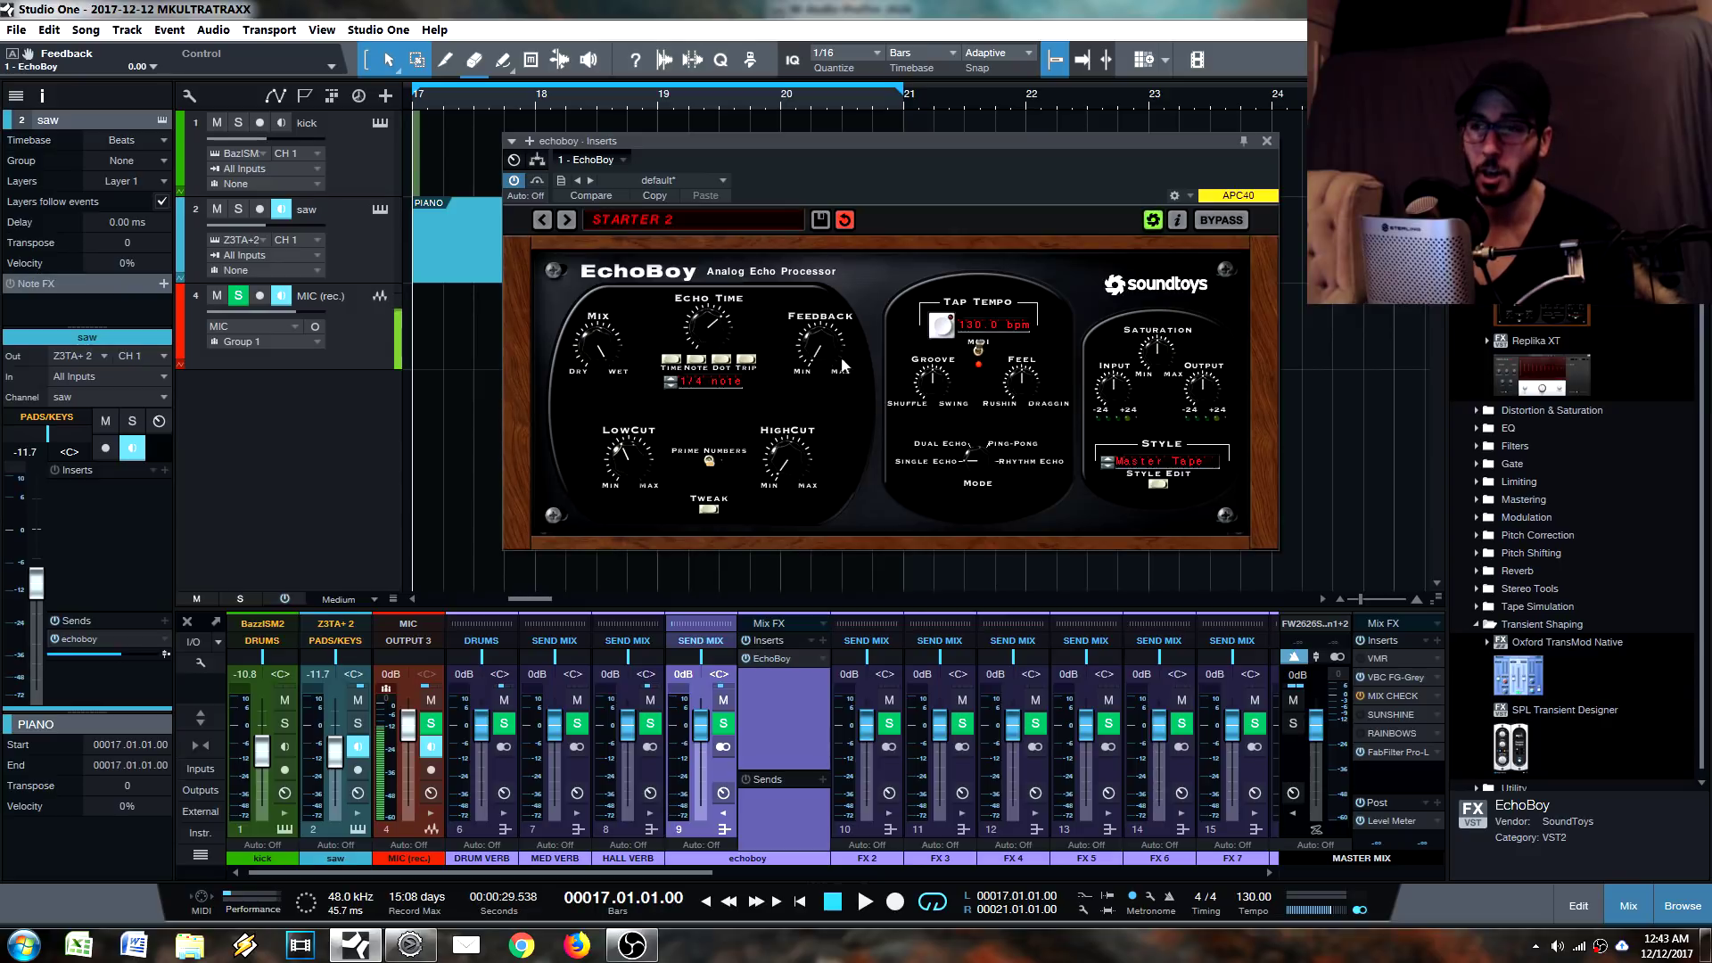
drag(821, 355, 833, 265)
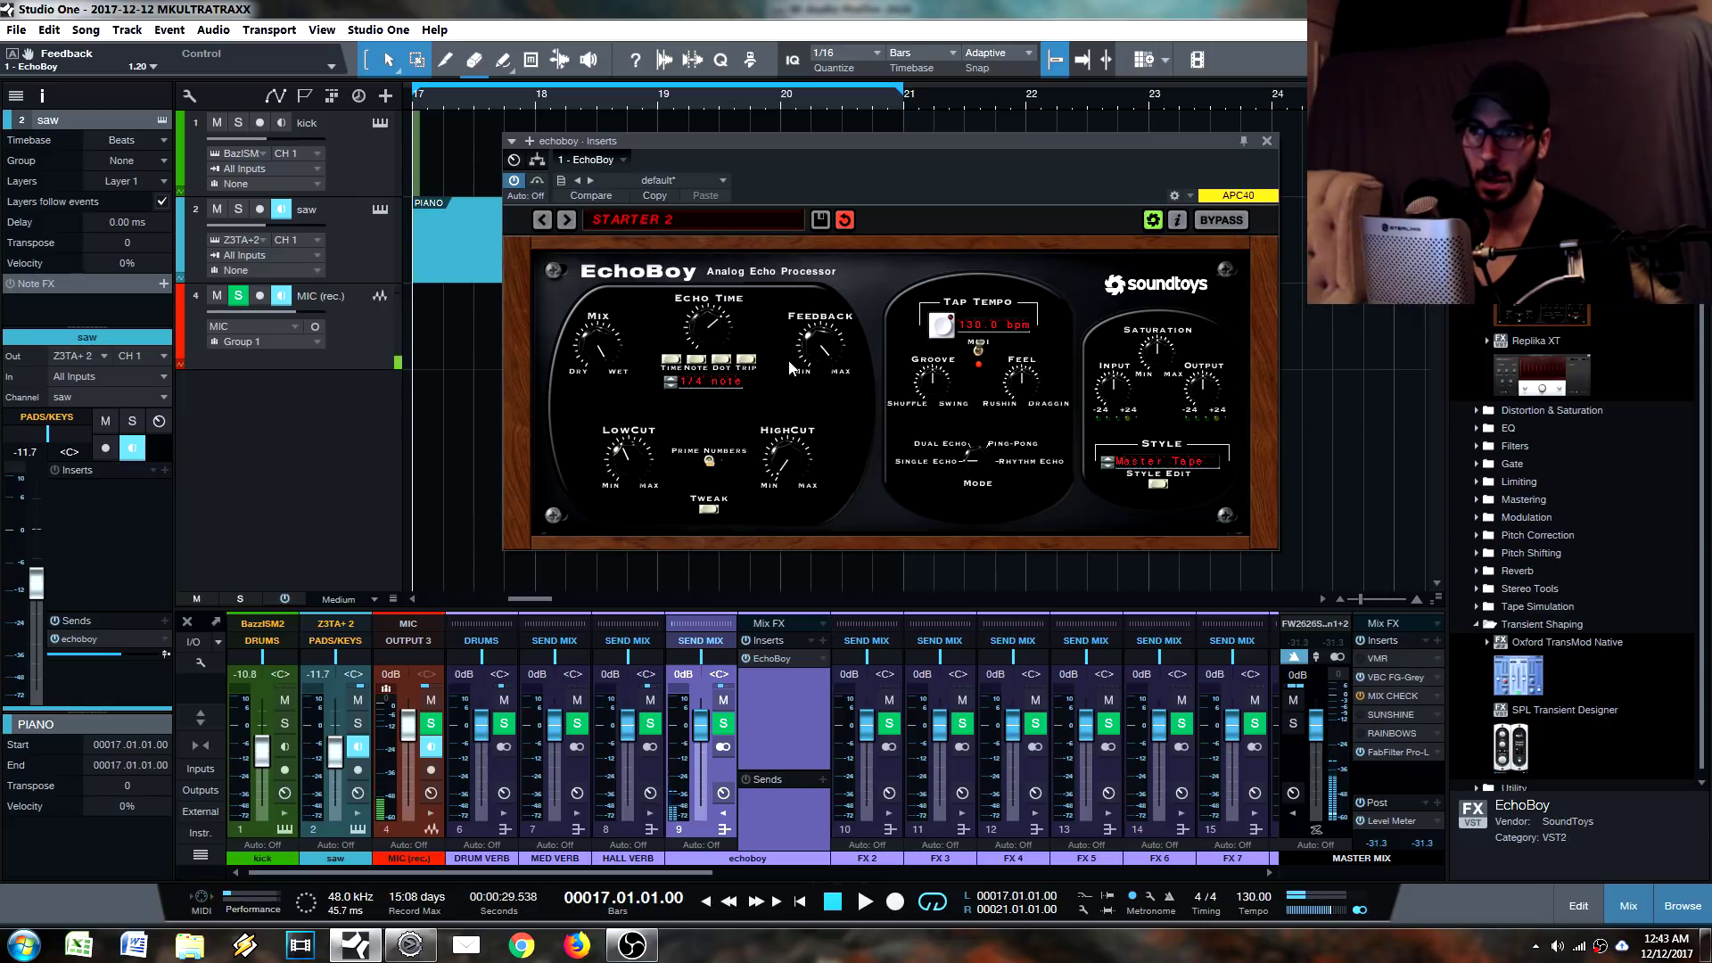
drag(807, 351, 809, 346)
drag(822, 354, 827, 567)
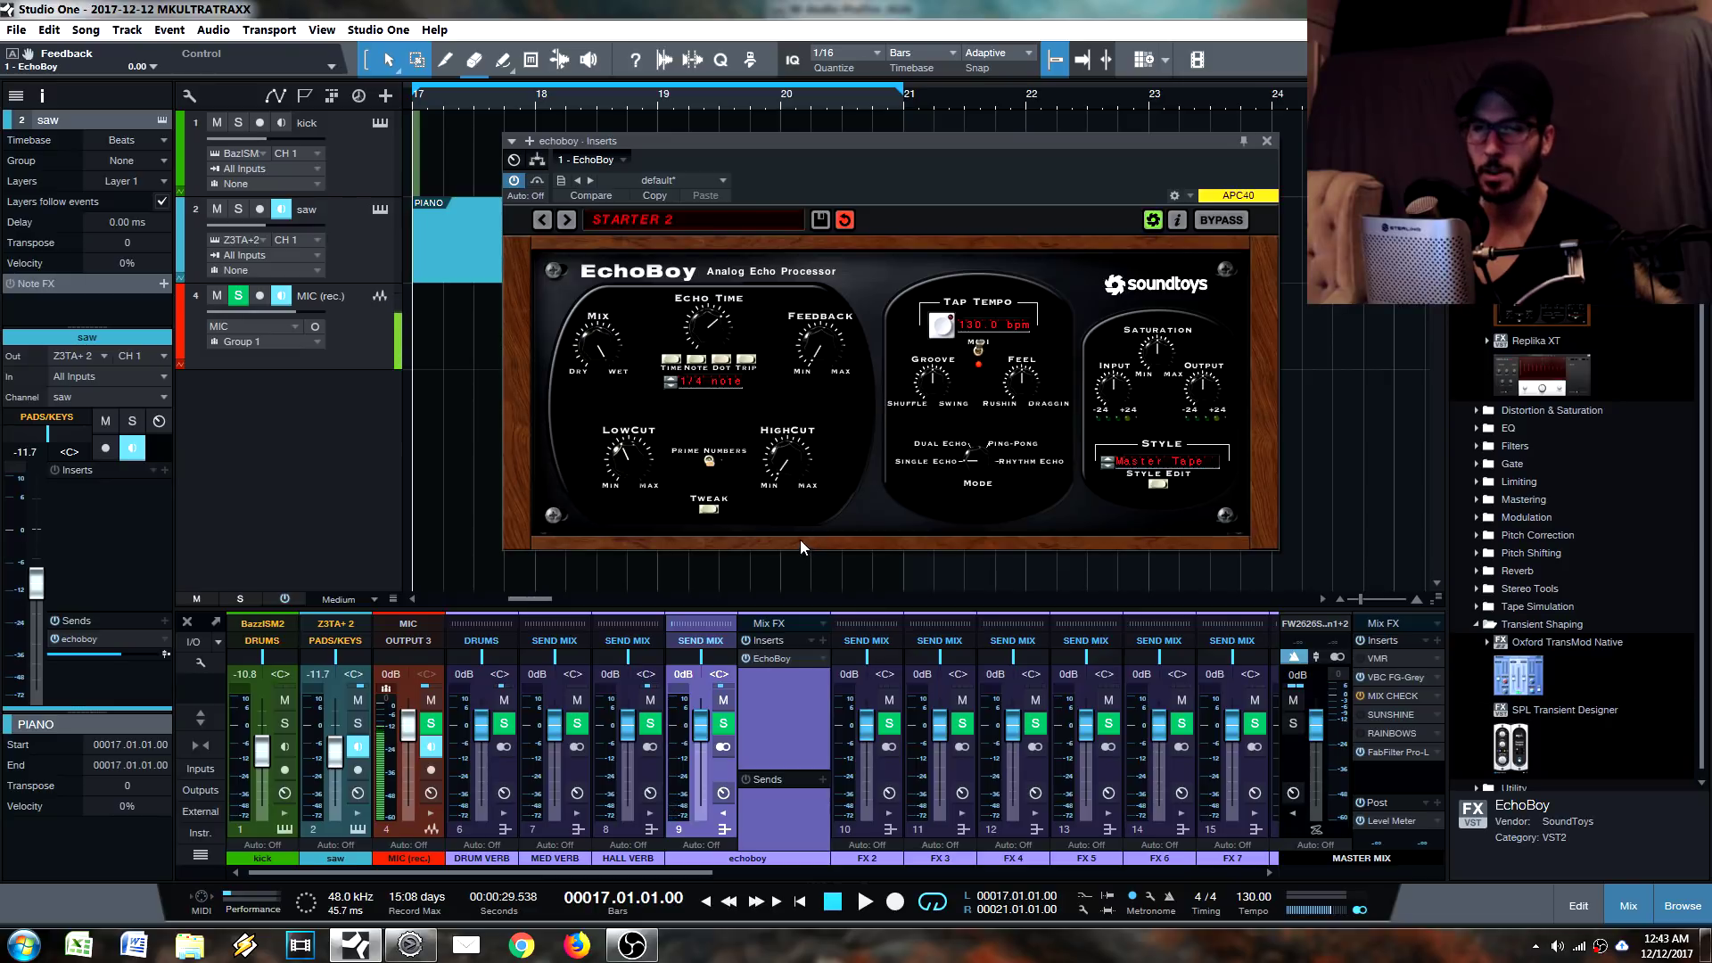
Sweep the LowCut through 0.31, 0.47 and 0.00, and raise it to its maximum of 1.00.
drag(625, 476, 629, 468)
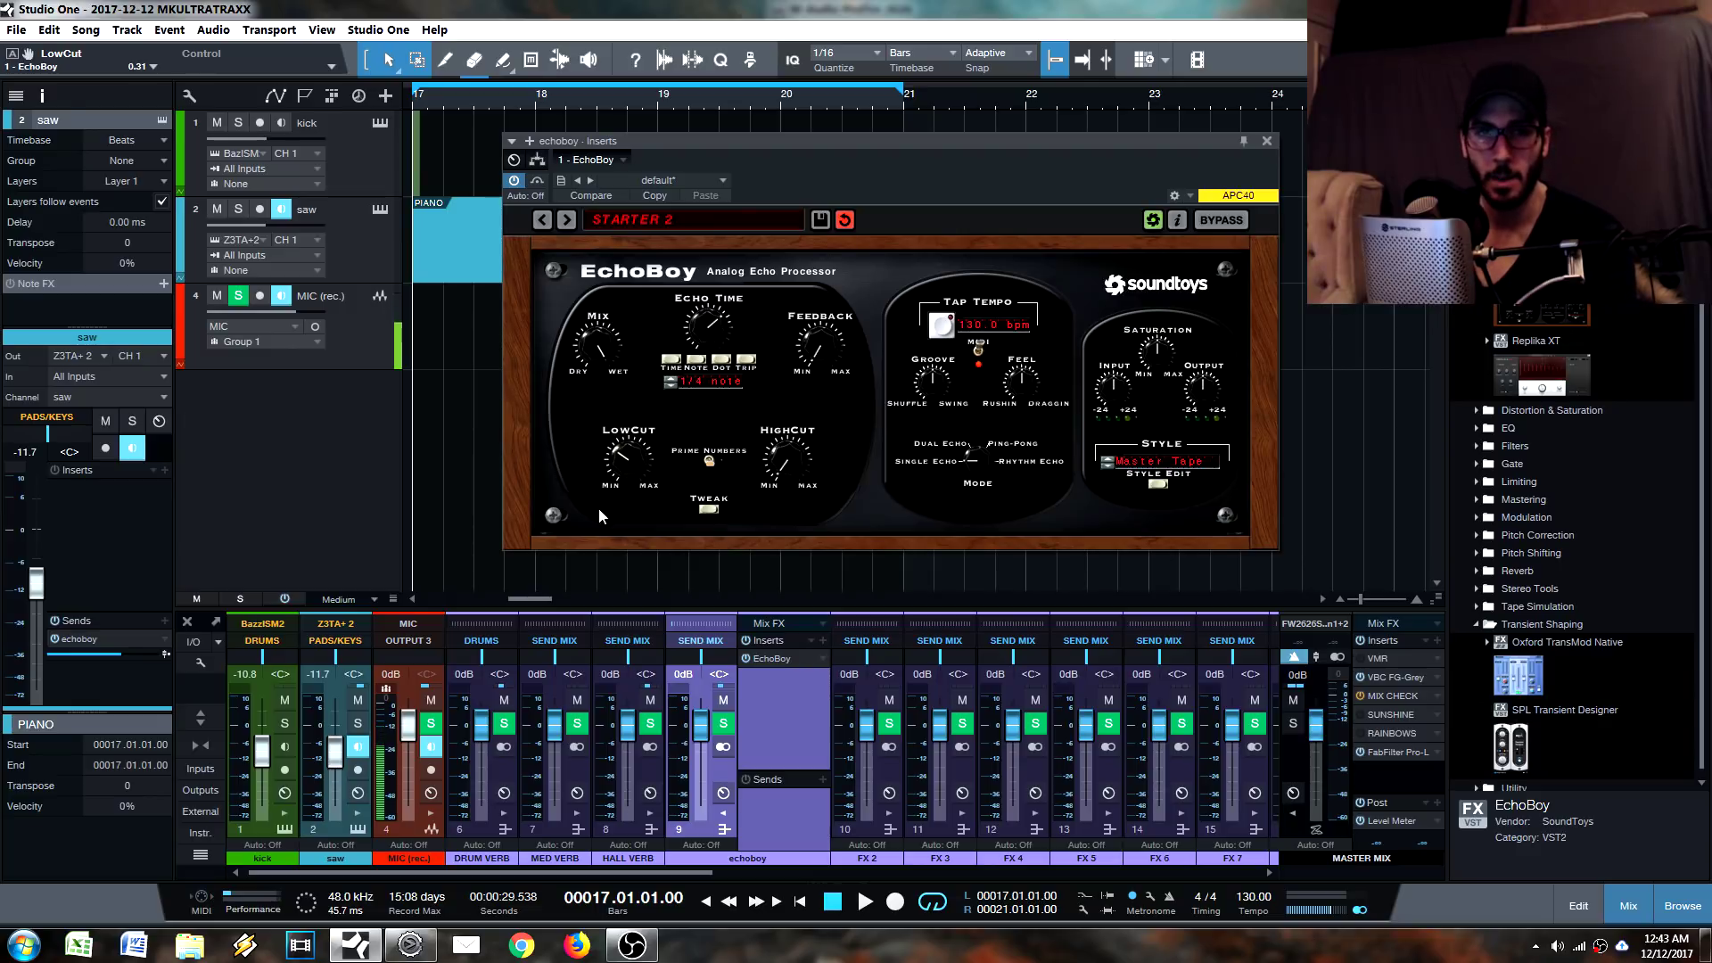
mouse_move(629, 473)
mouse_down()
mouse_move(634, 412)
mouse_move(625, 497)
mouse_up()
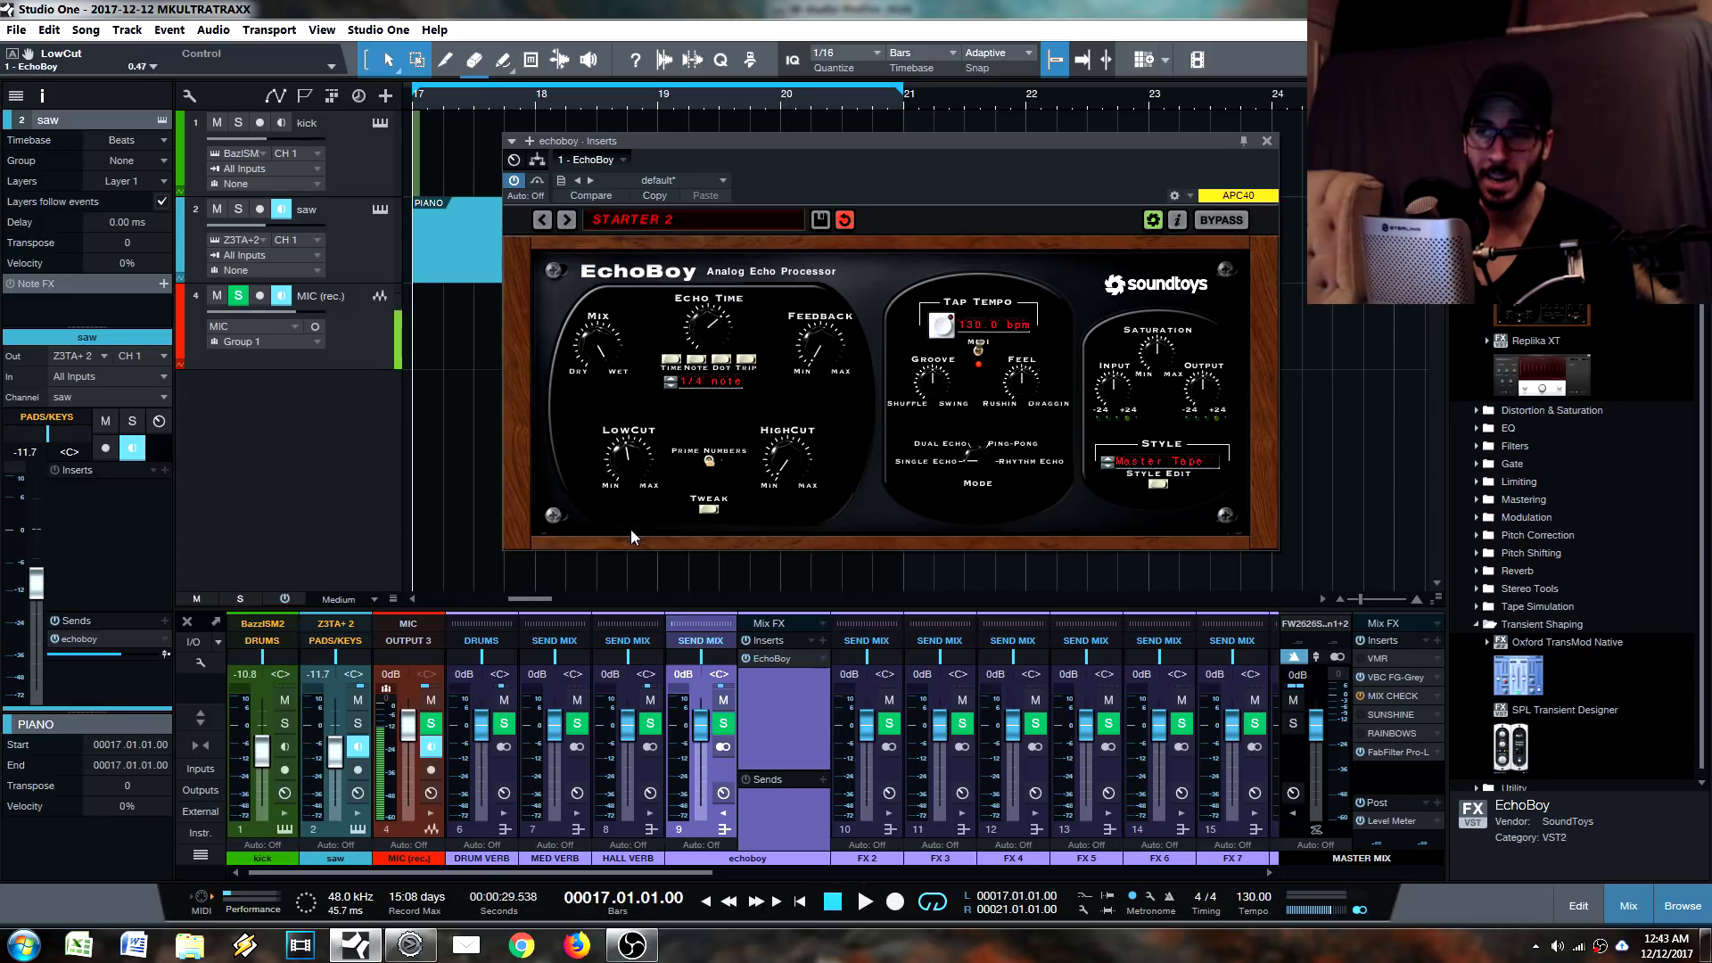
drag(624, 562, 630, 497)
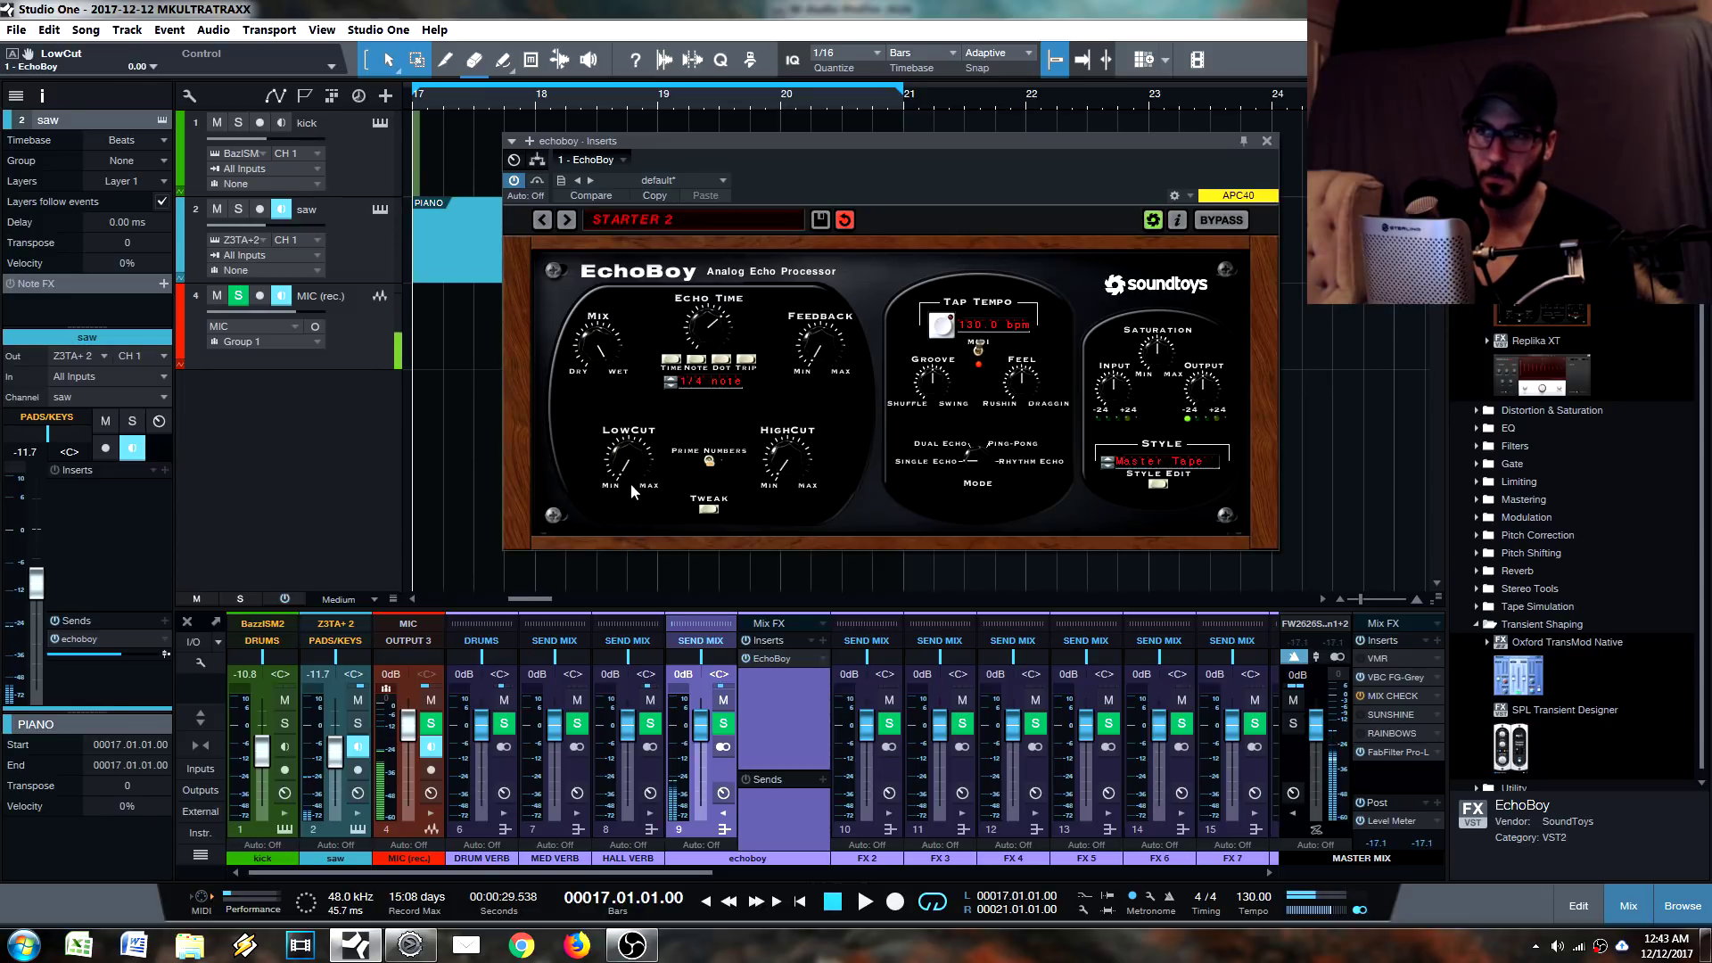
drag(631, 489, 640, 306)
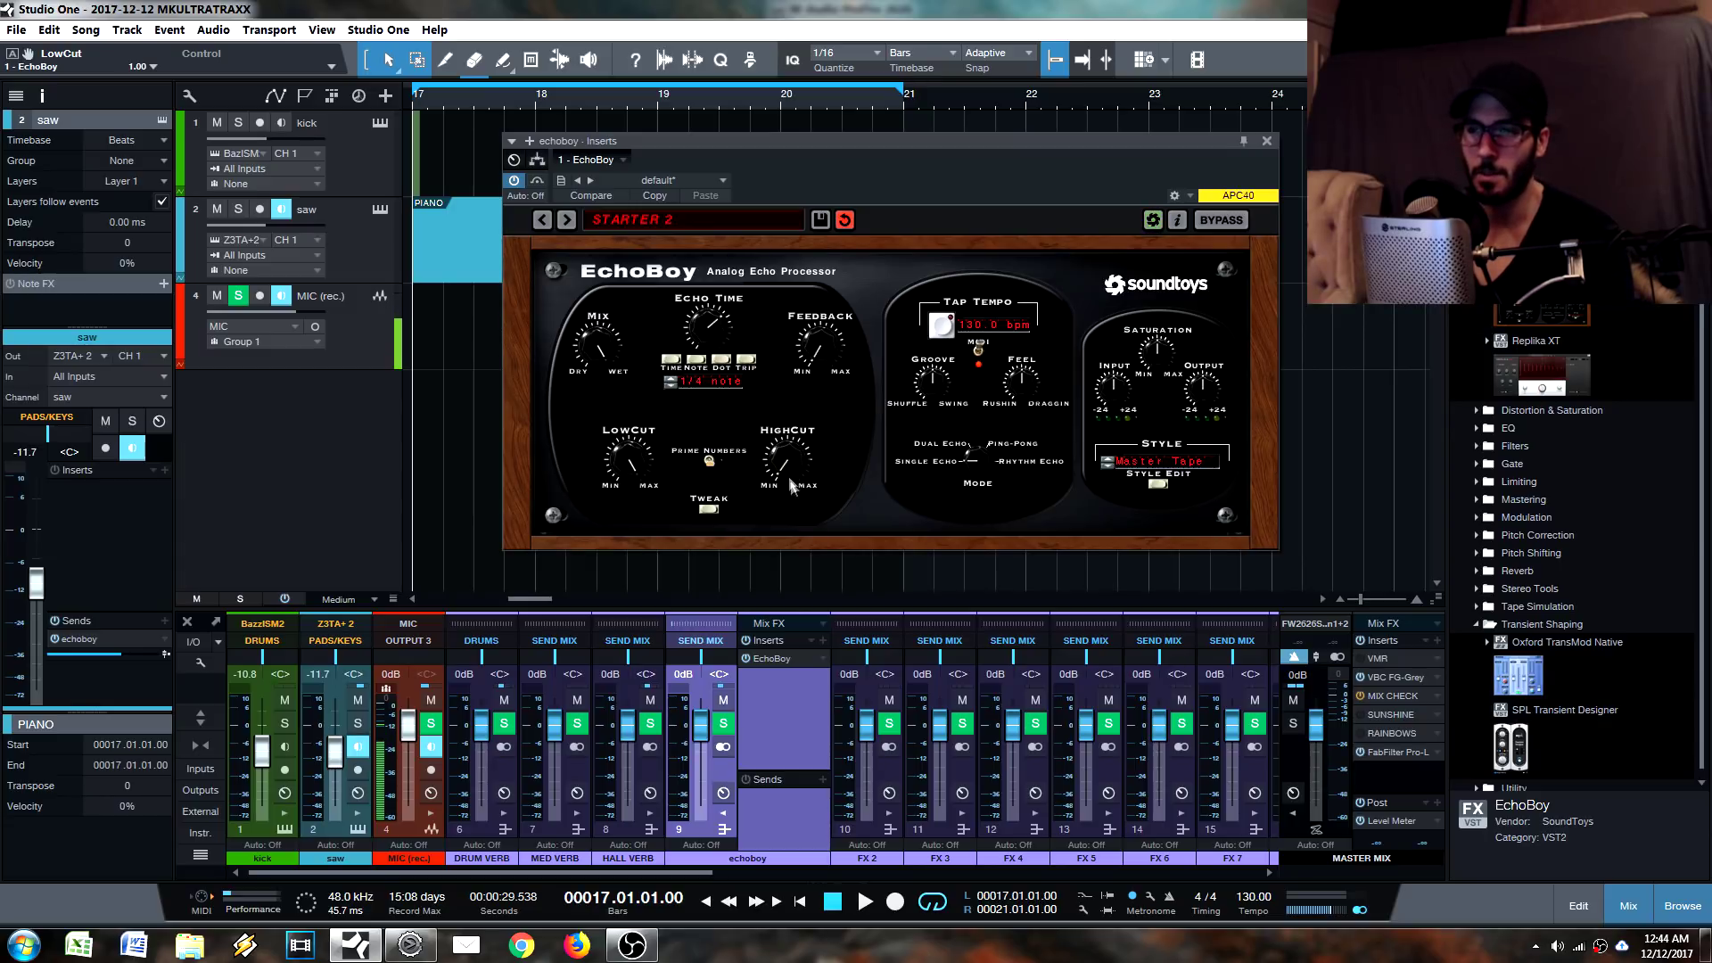
Sweep the HighCut through 0.04, 1.00 and 0.55, and bring it down to 0.00.
mouse_move(781, 470)
mouse_down()
mouse_move(806, 514)
mouse_move(762, 433)
mouse_move(758, 486)
mouse_move(793, 472)
mouse_up()
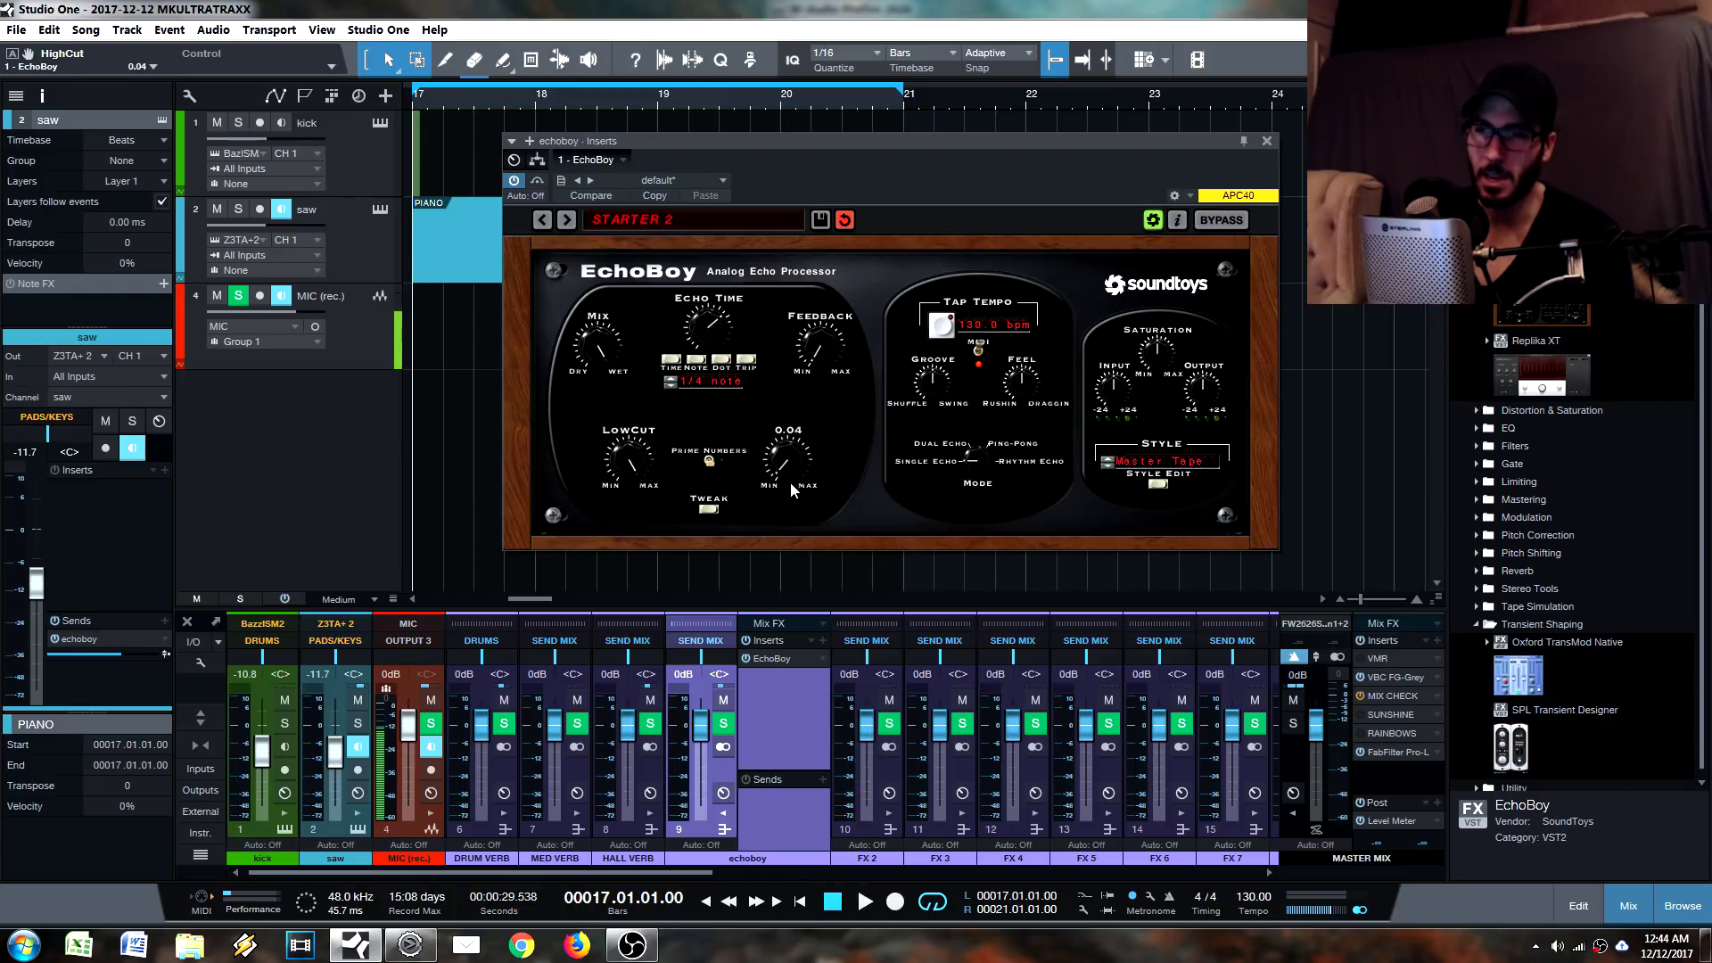
drag(788, 471, 796, 473)
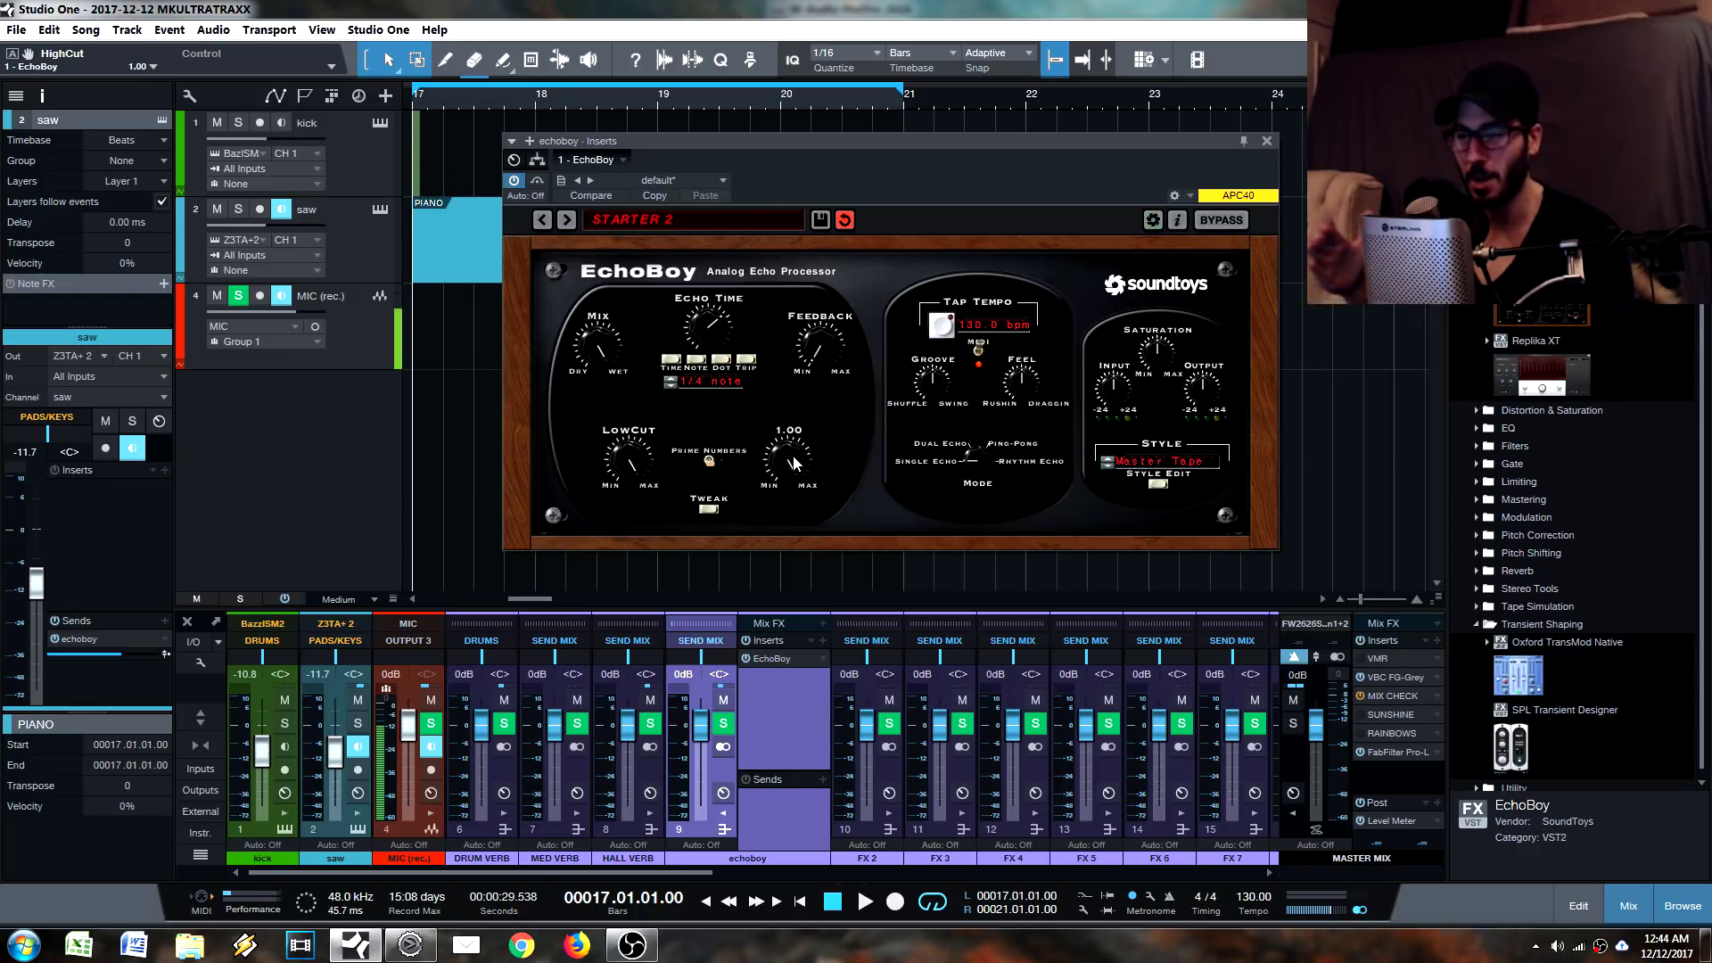
drag(796, 463, 783, 535)
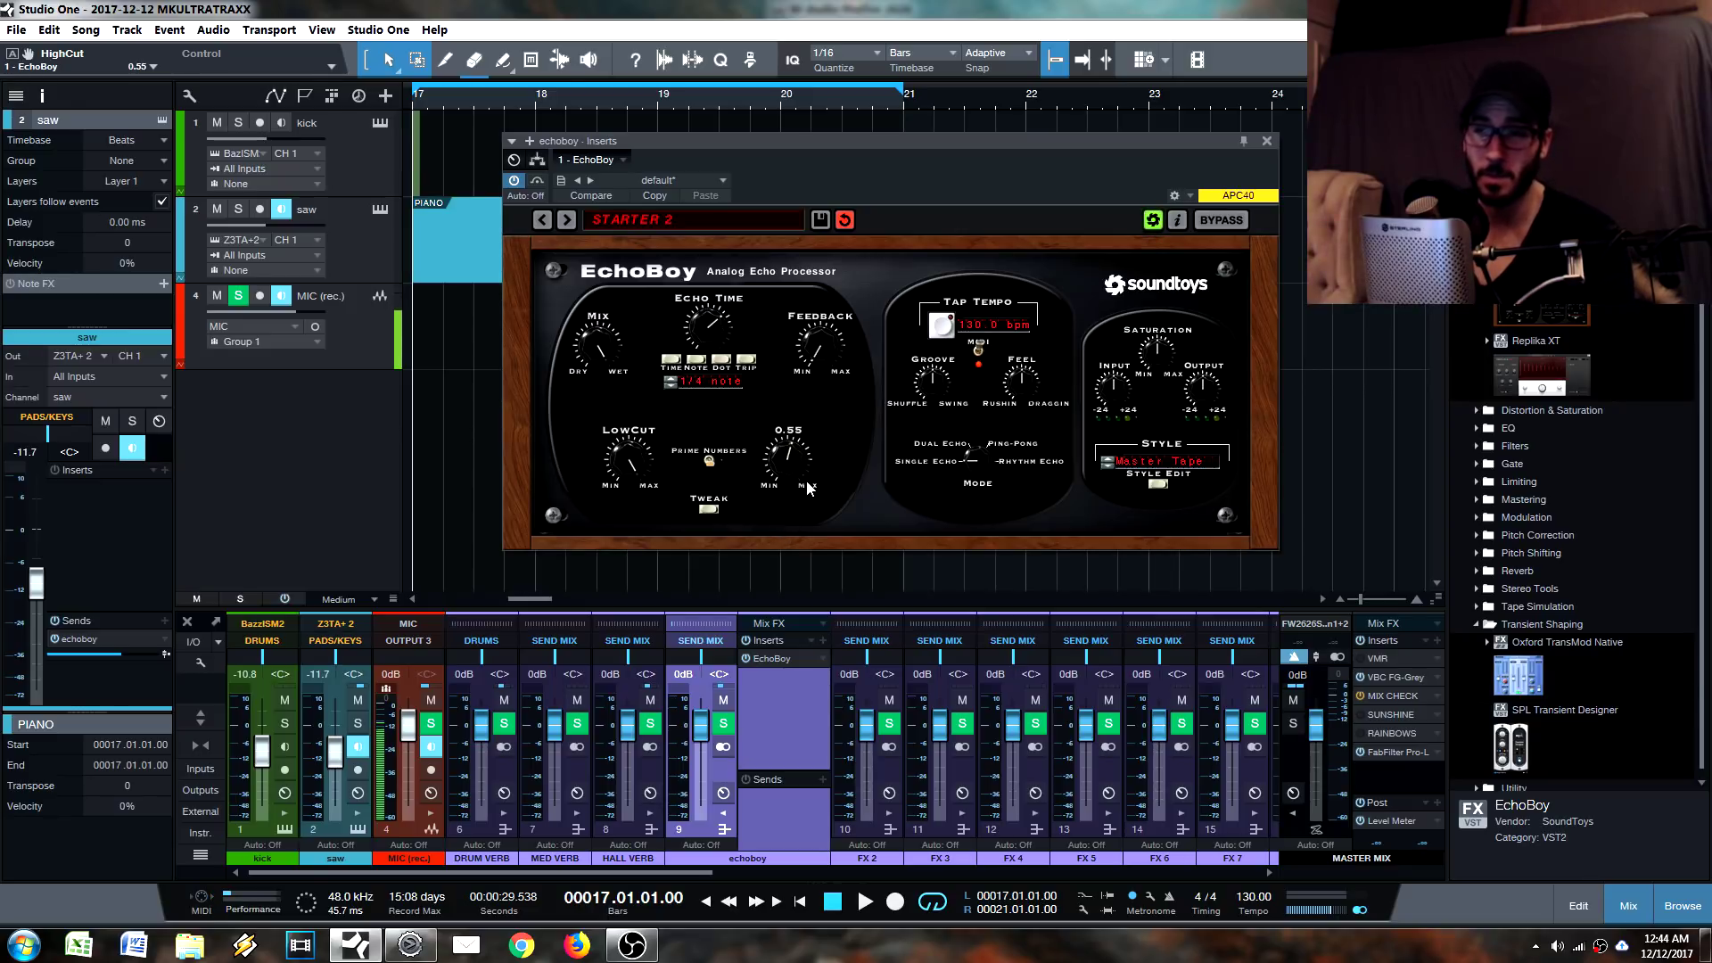
drag(774, 479, 776, 517)
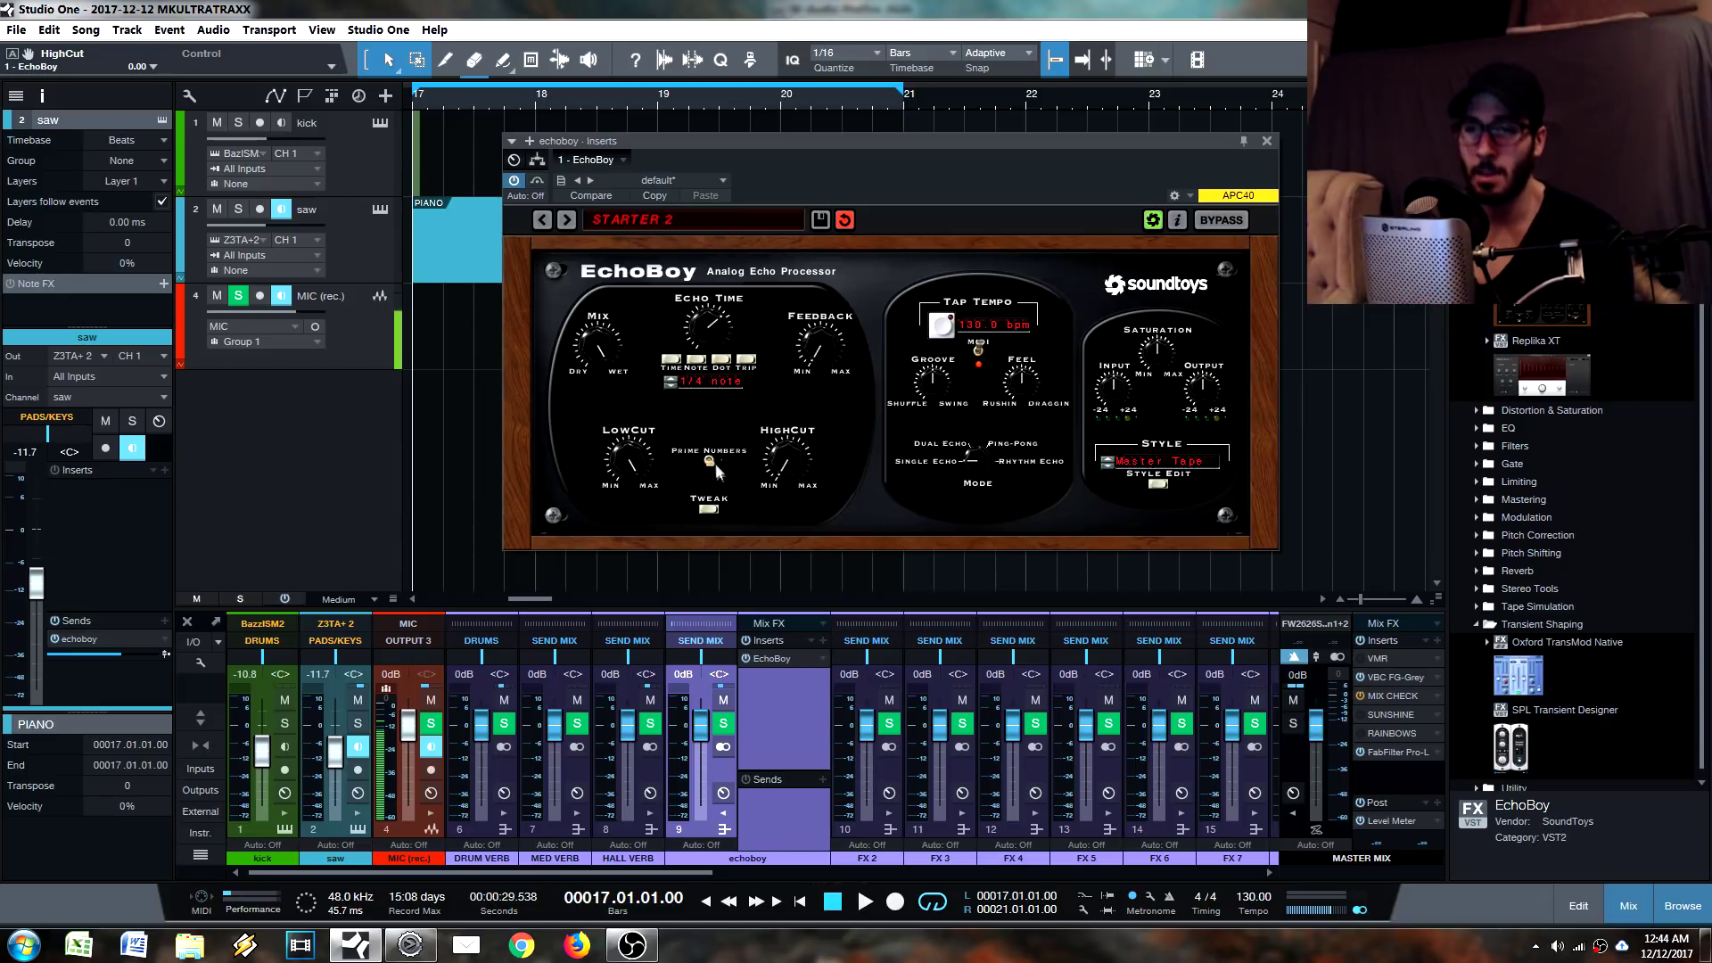
Shorten the echo time to about 16.4 ms and switch Prime Numbers on and back off.
drag(669, 381, 729, 388)
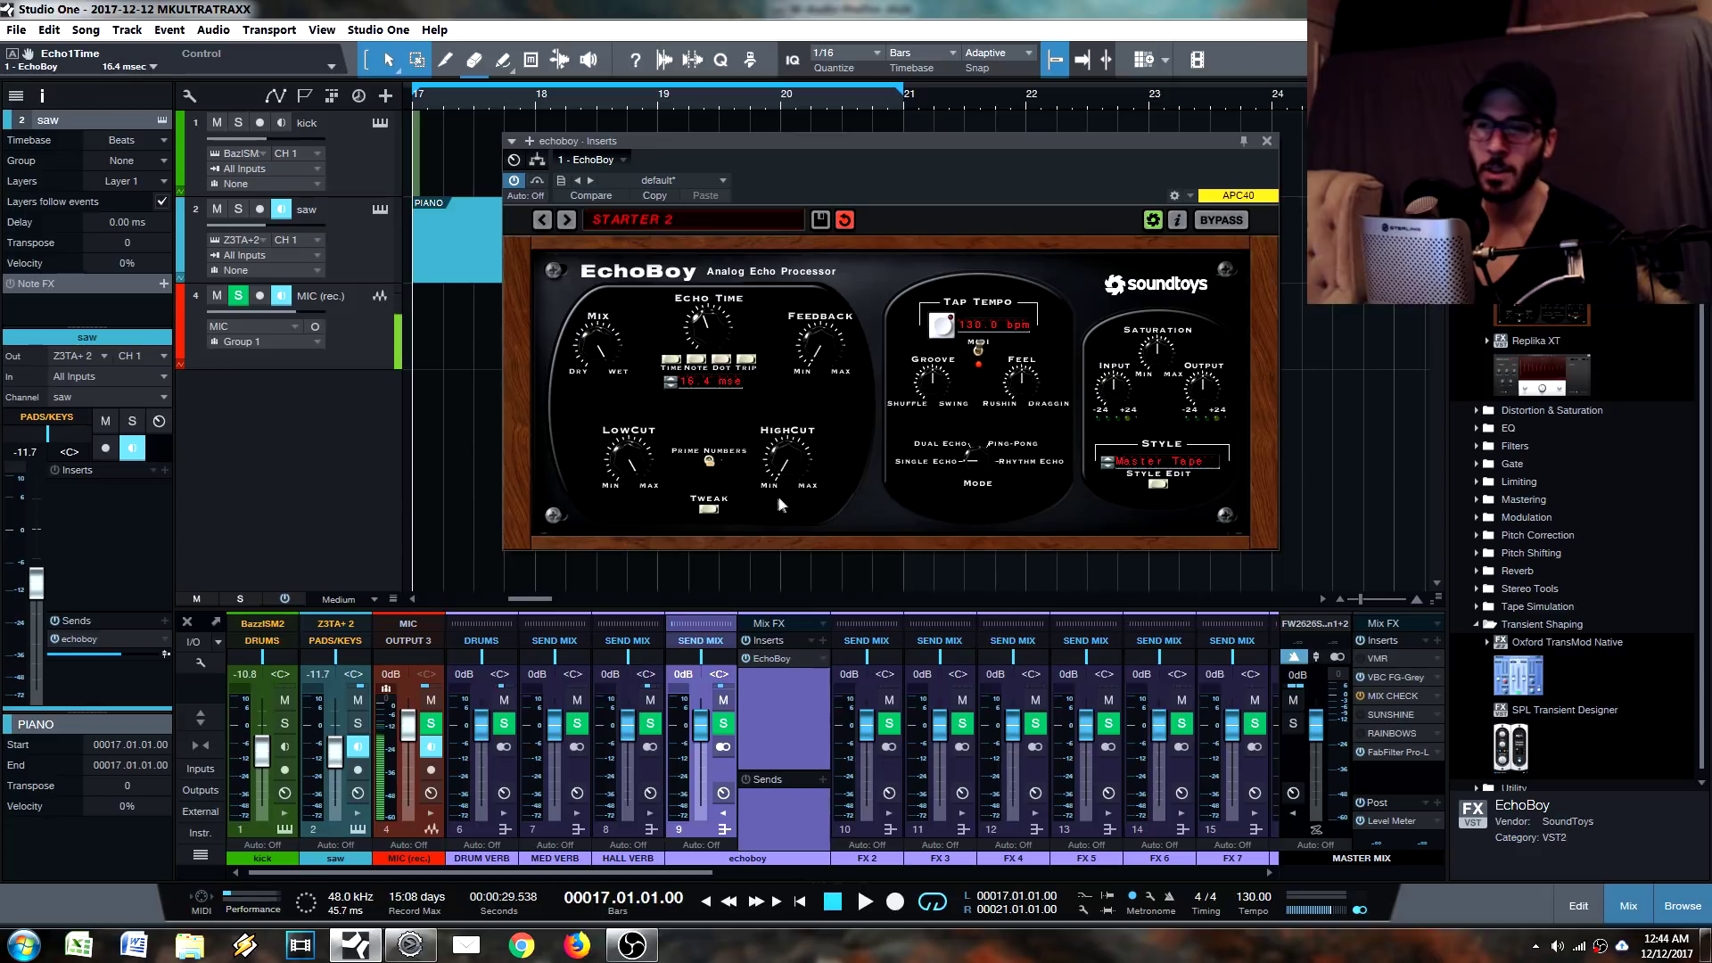
click(710, 462)
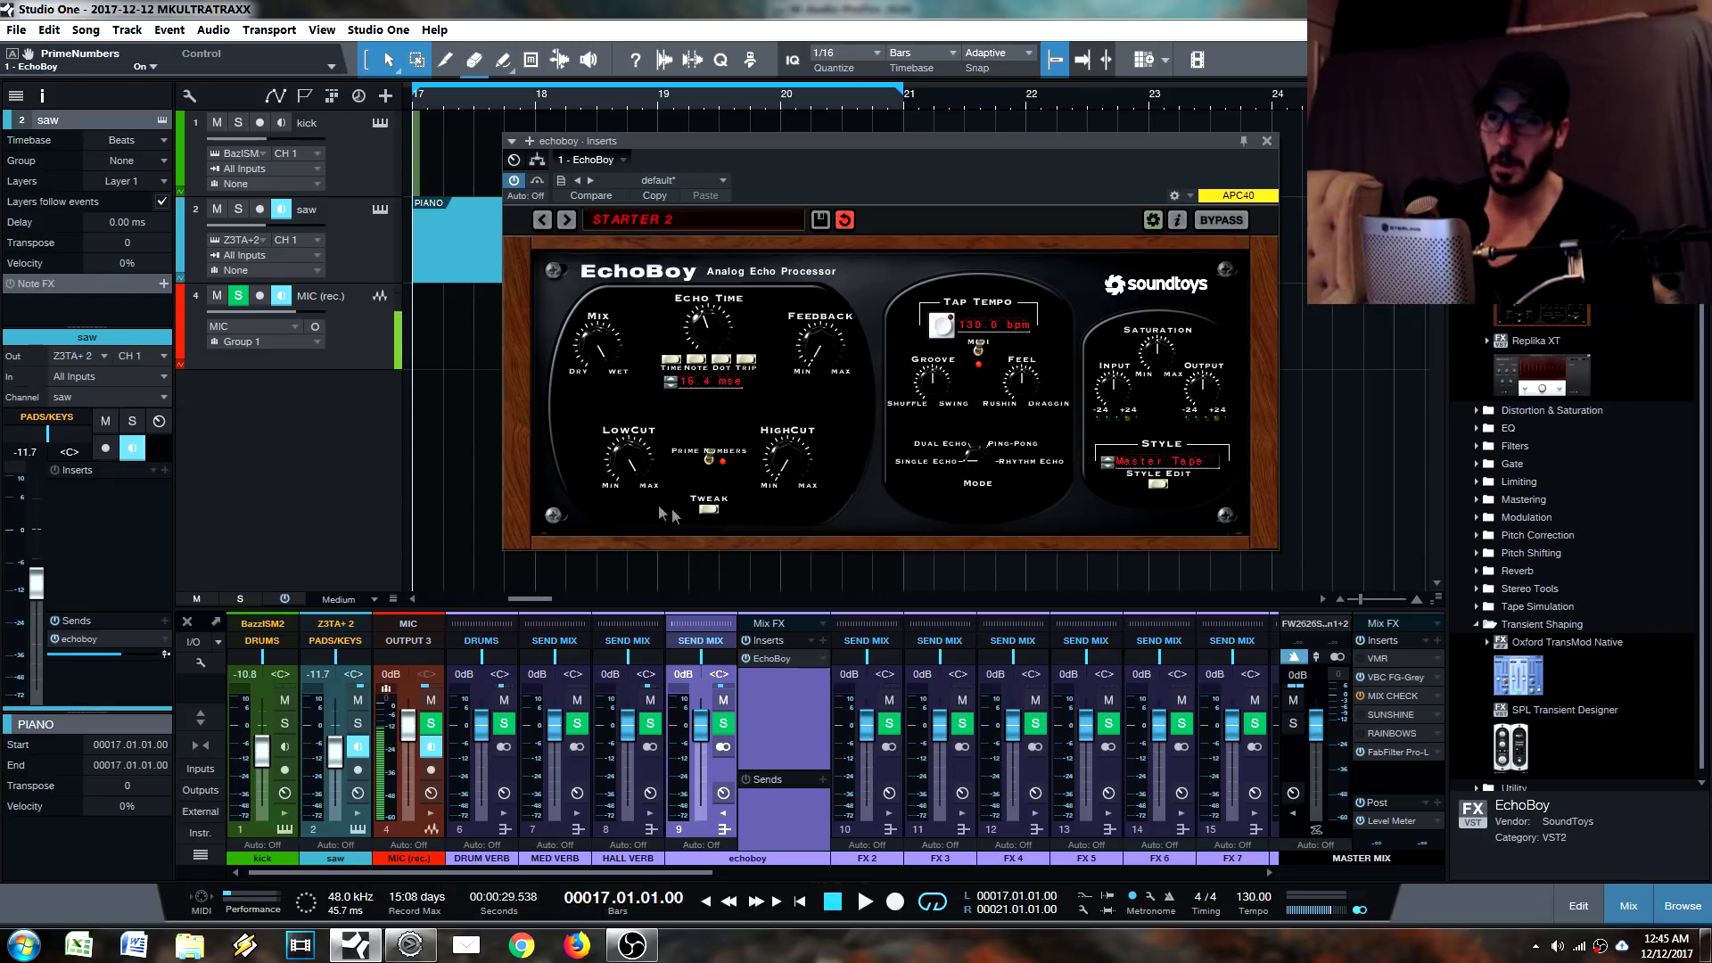
click(709, 458)
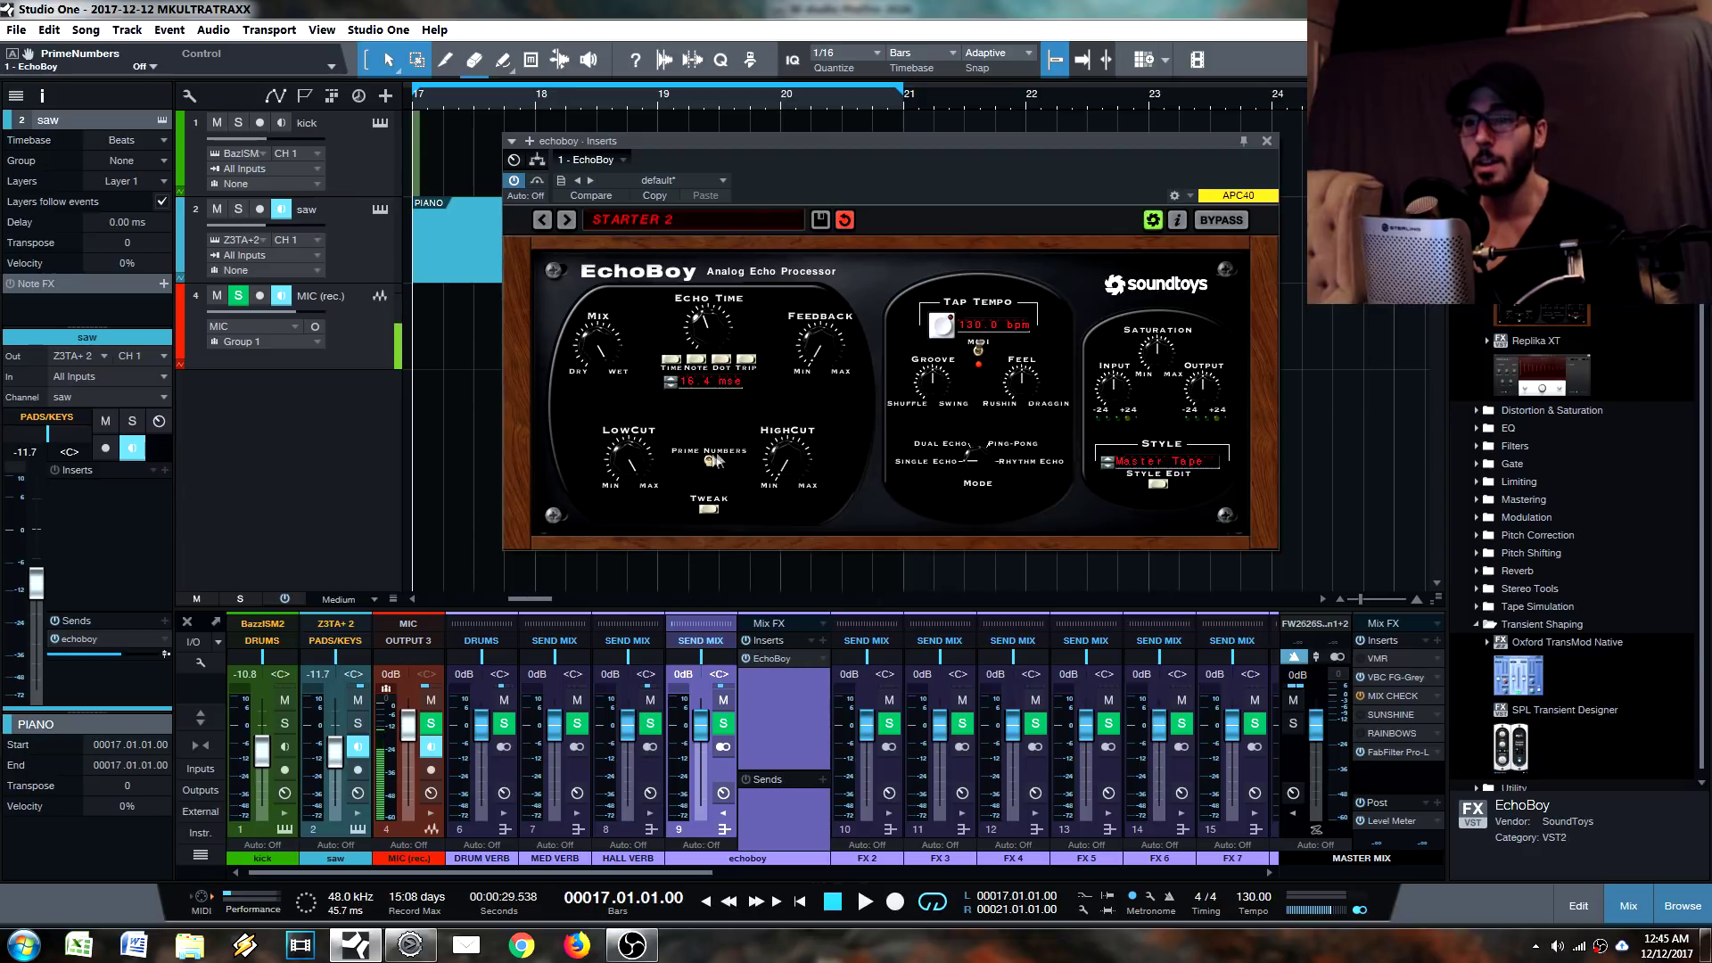
Lower the LowCut to 0.00 and set the echo time to a 1/4 note in Note mode.
drag(630, 454, 675, 685)
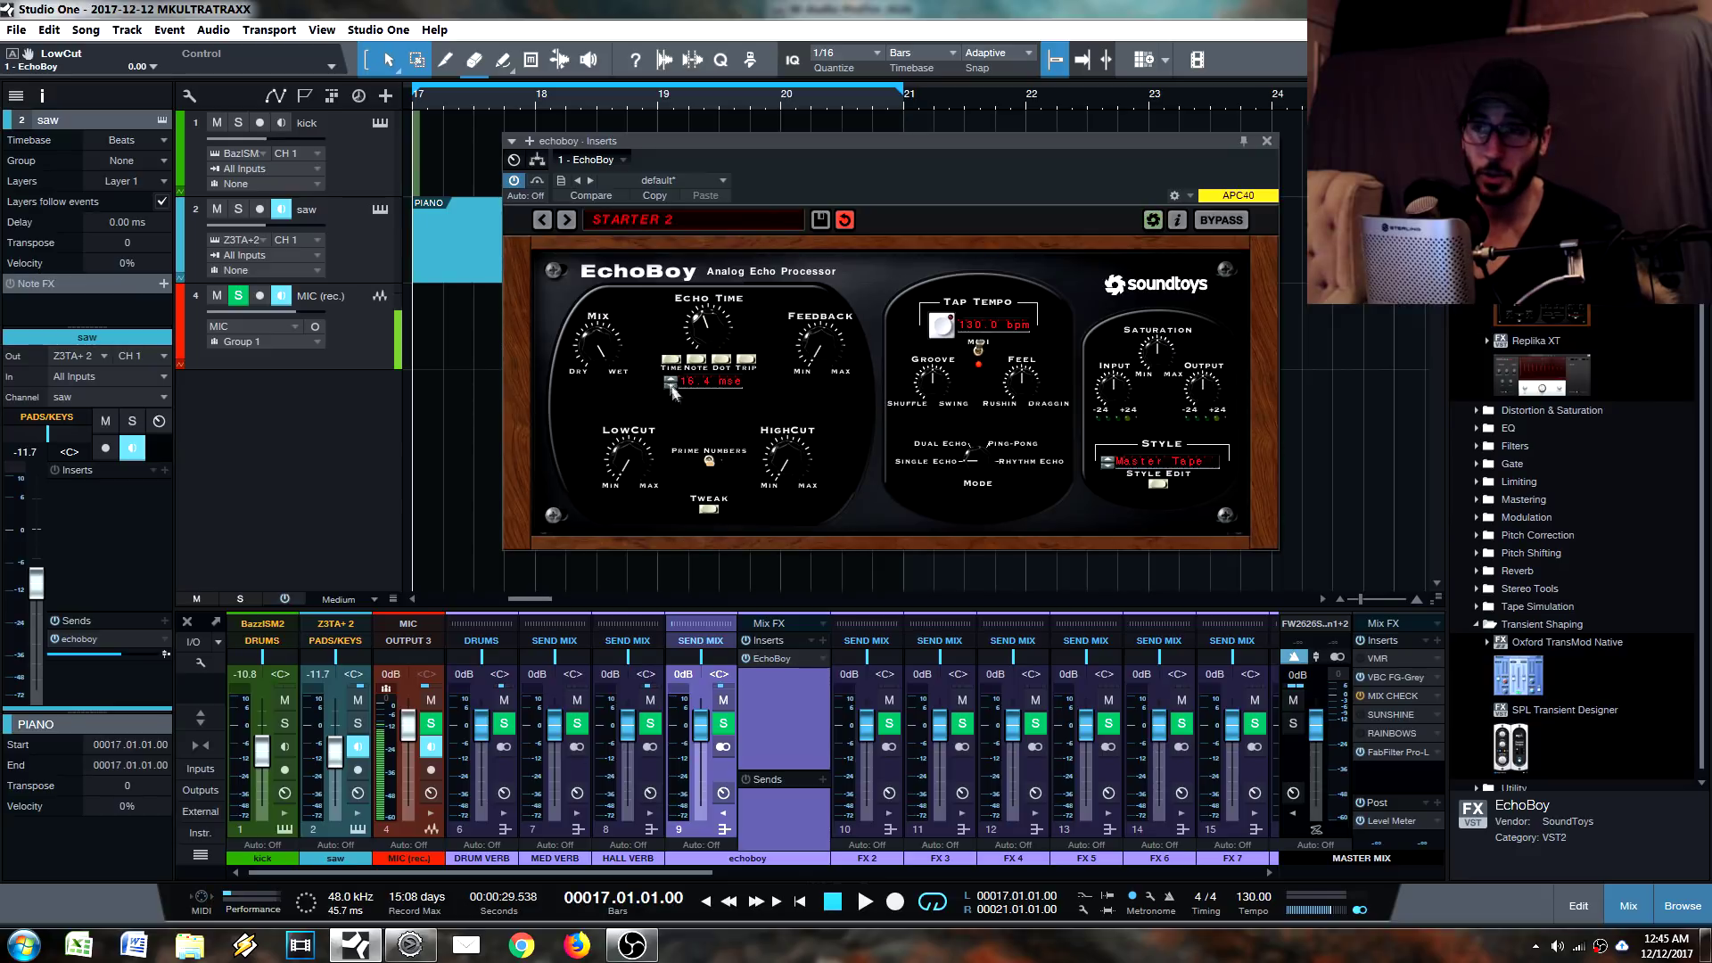
click(697, 360)
click(722, 359)
click(697, 359)
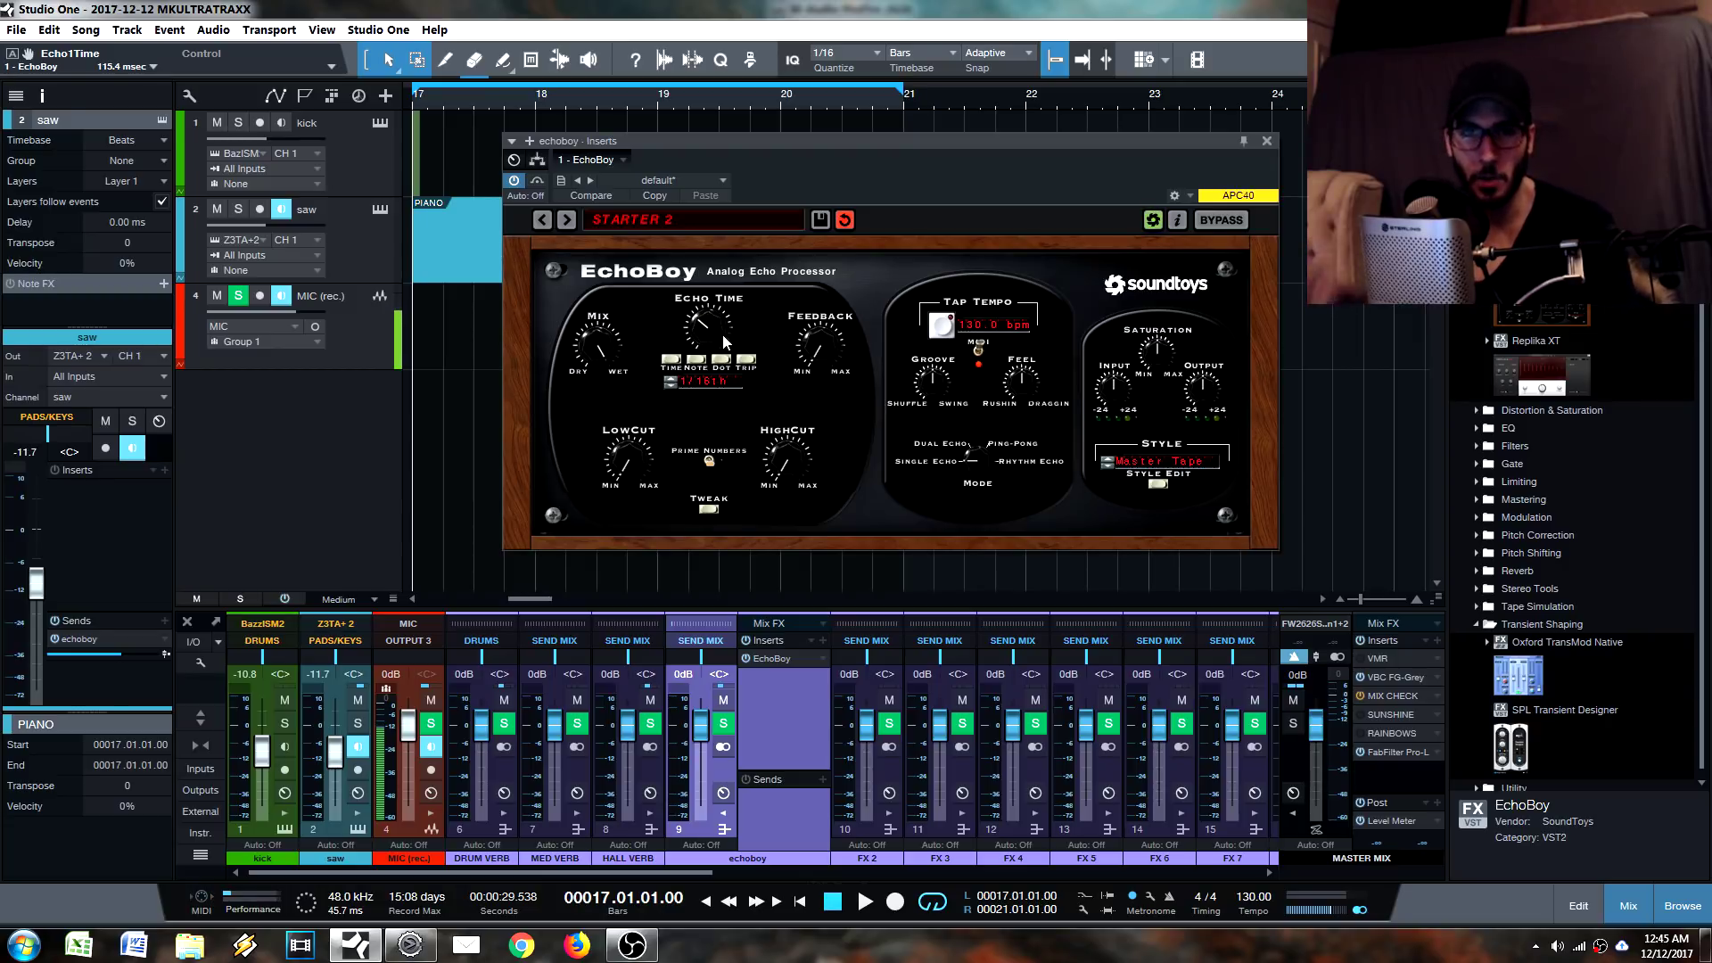
drag(712, 355, 714, 324)
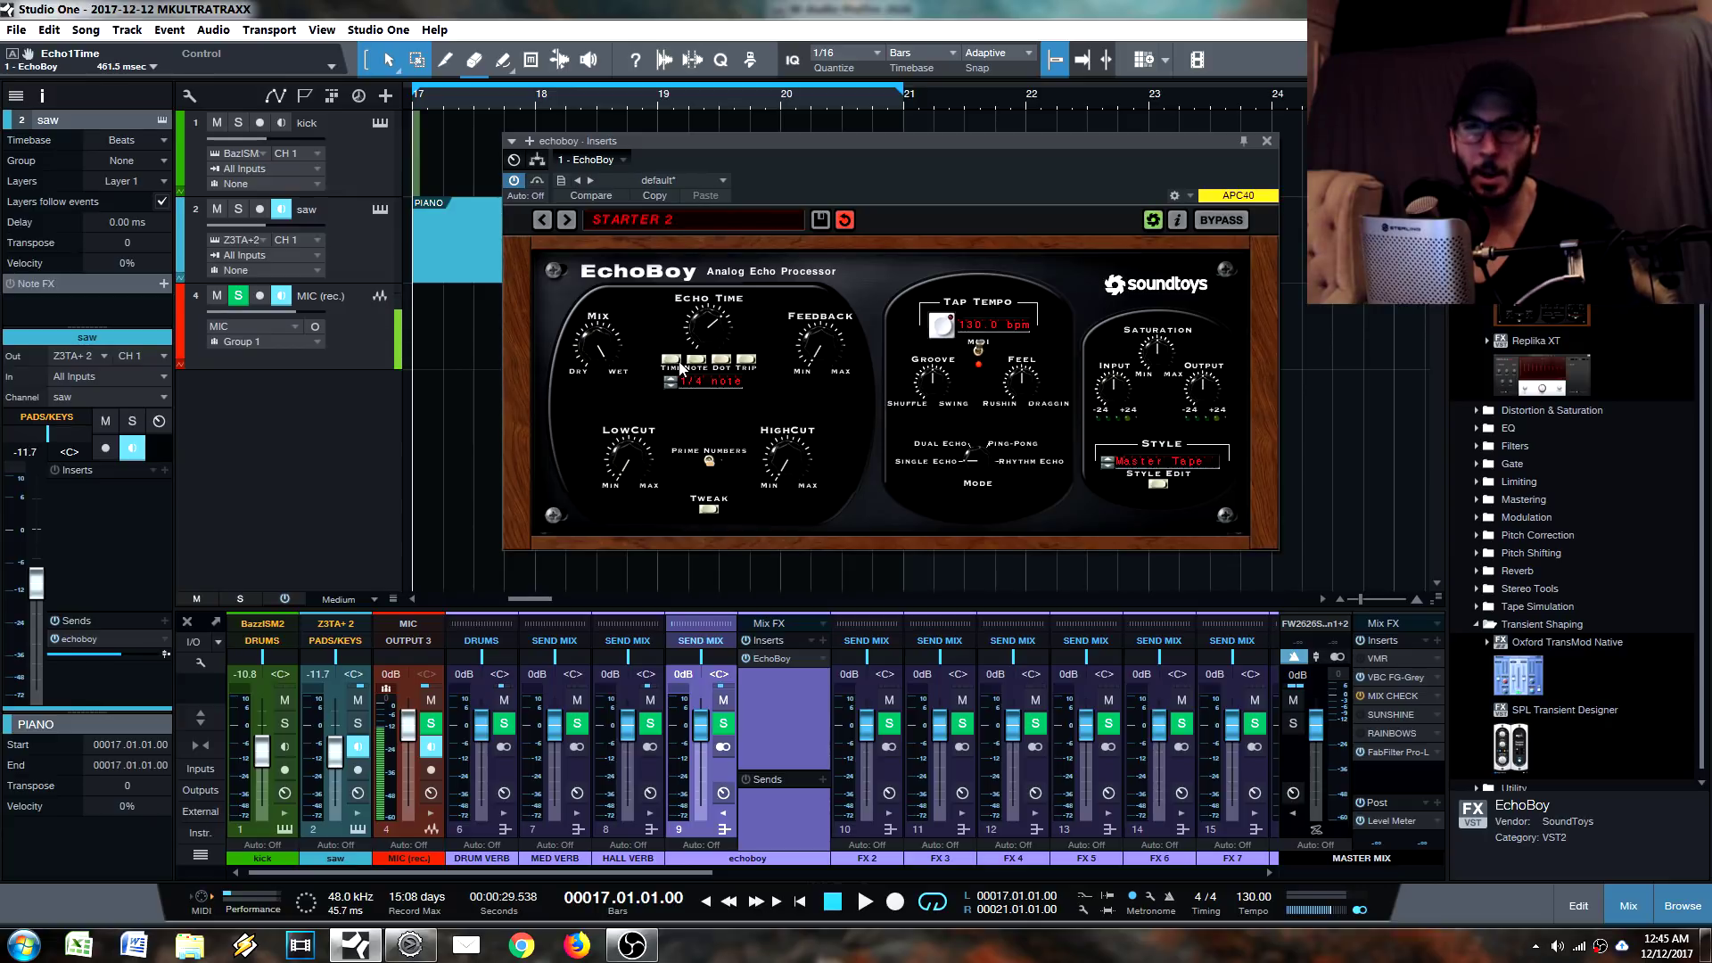
Adjust the Feel toward rushing and dragging, leave it at -0.037, and keep the Groove at 0.000.
click(1030, 395)
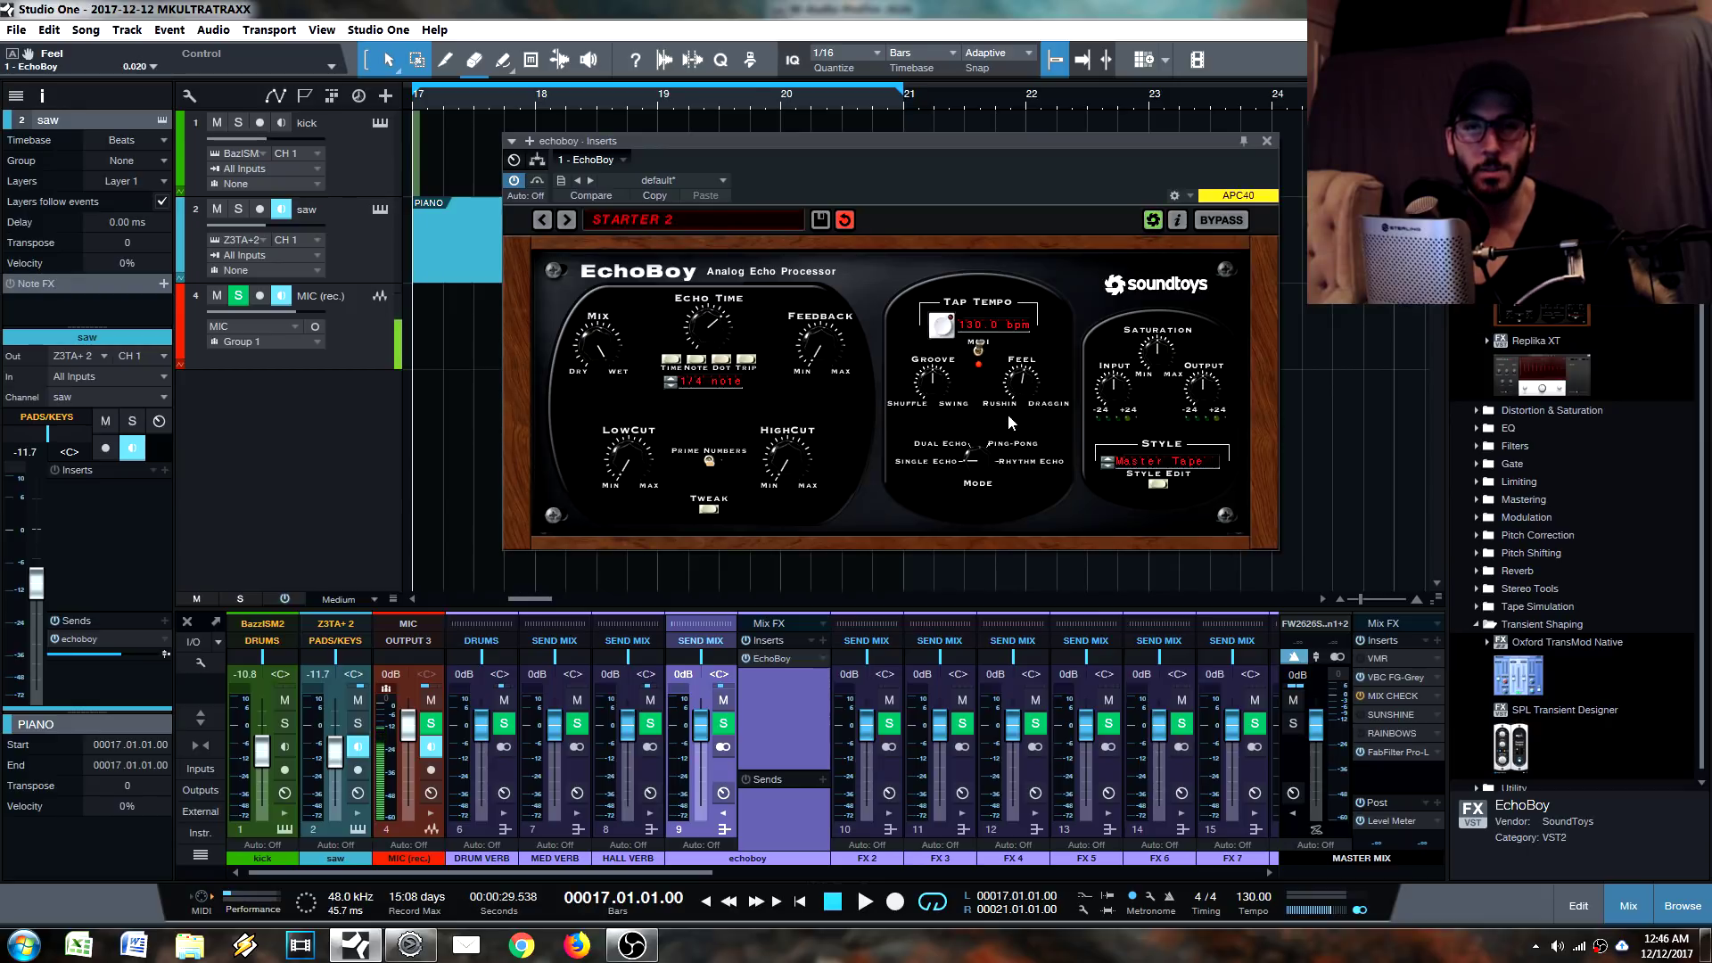
drag(1029, 401, 1003, 405)
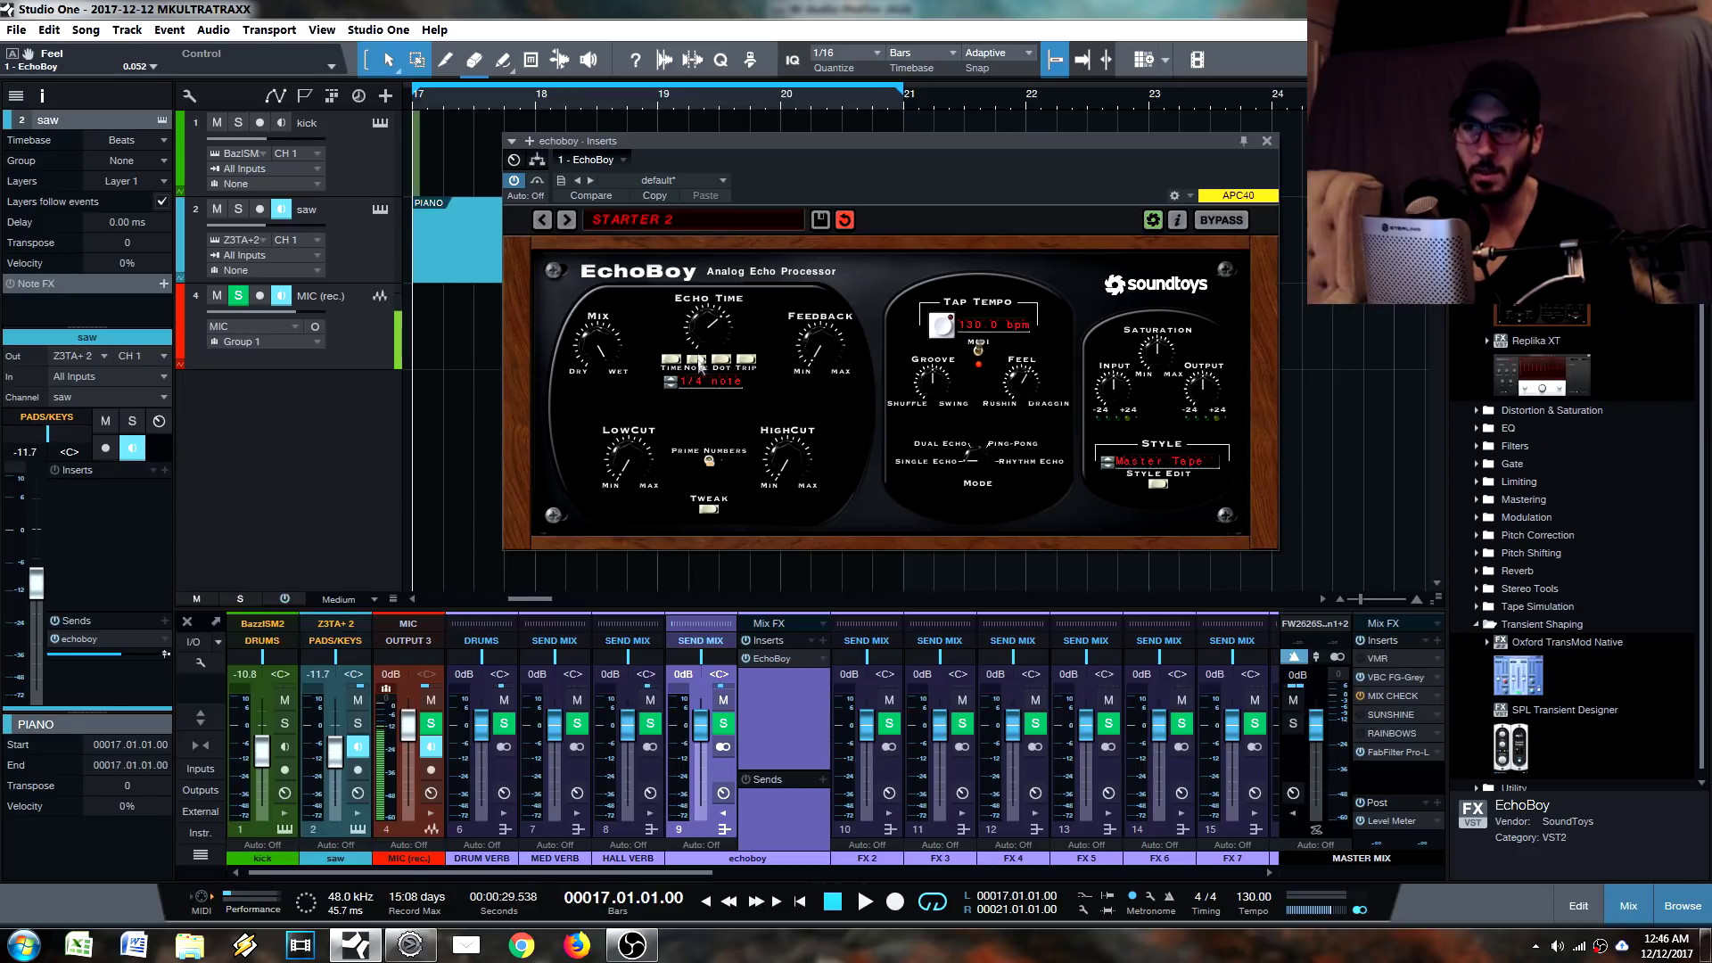
drag(1036, 426, 1035, 423)
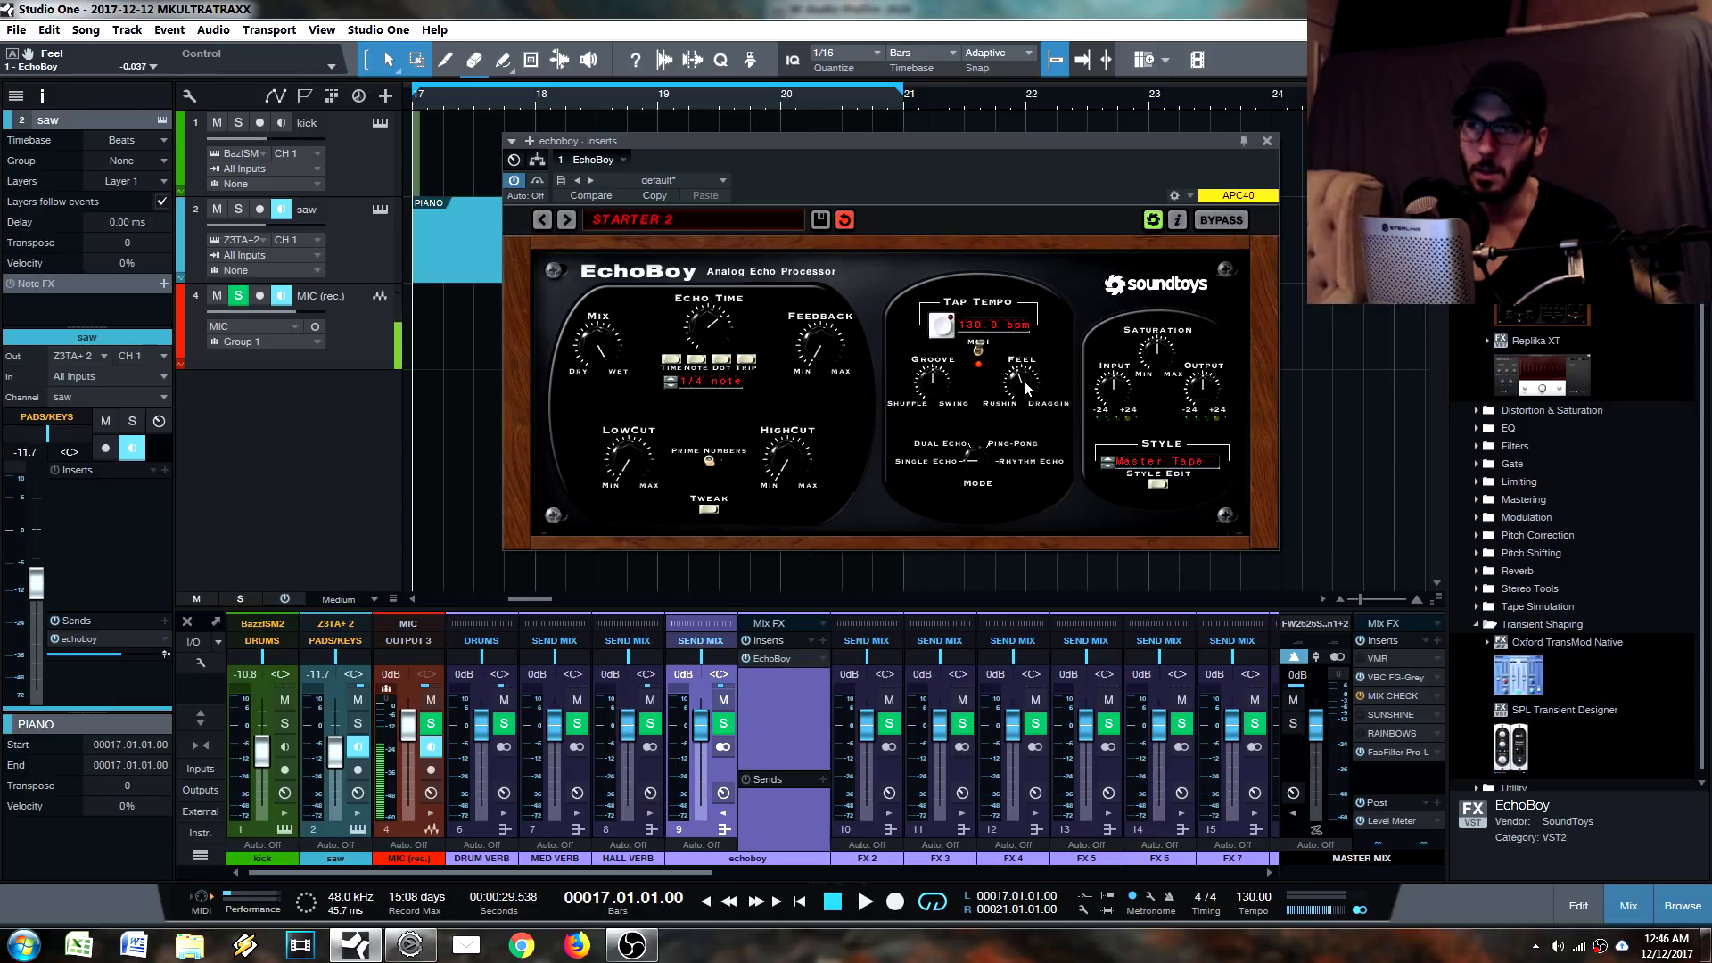
click(936, 381)
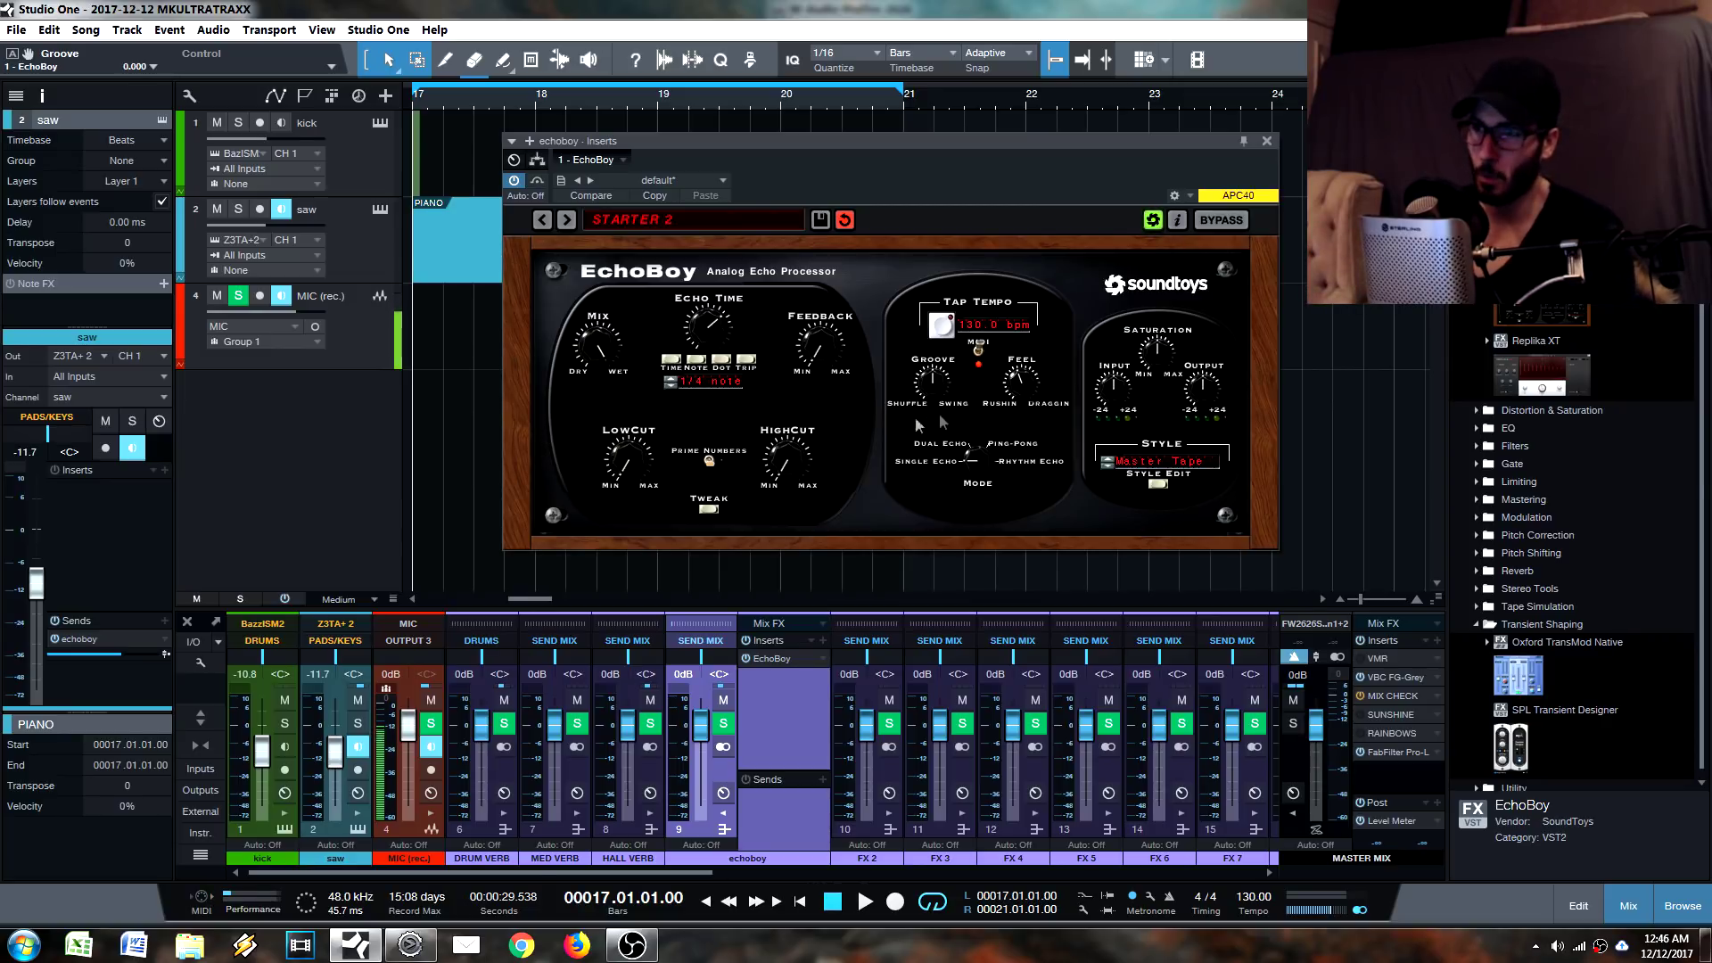
Raise the Feedback from its minimum to 0.44, sweep the Groove to -0.190 and return it to 0.000.
click(827, 366)
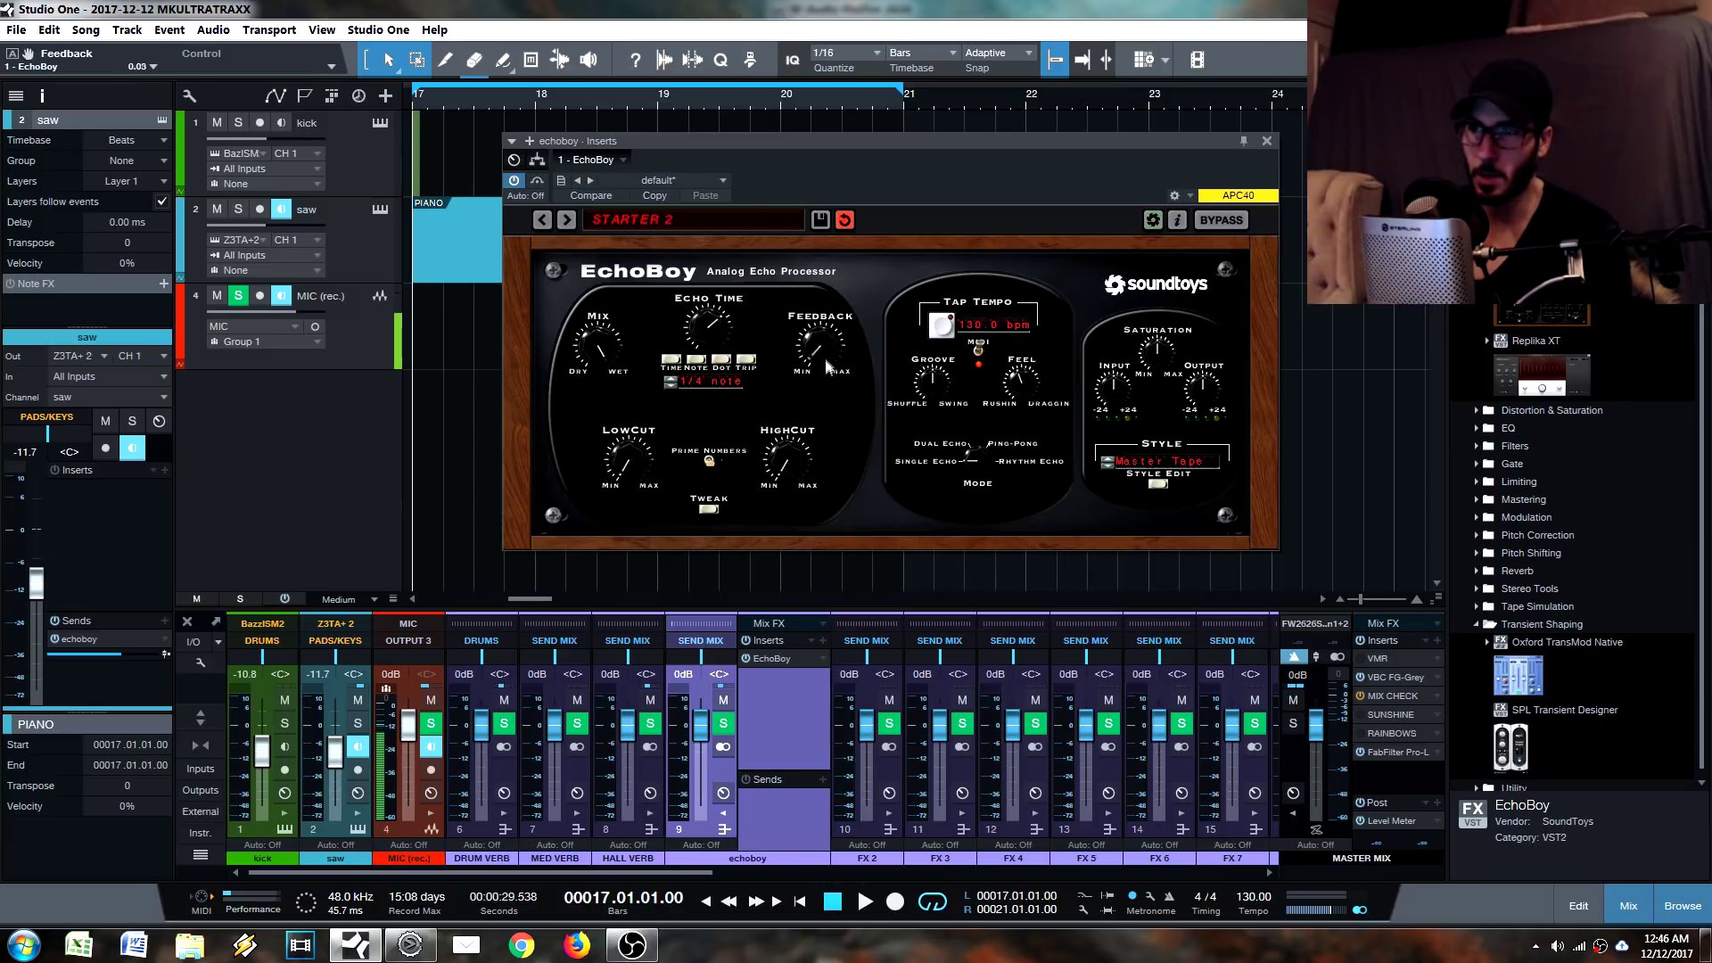
drag(821, 324, 943, 385)
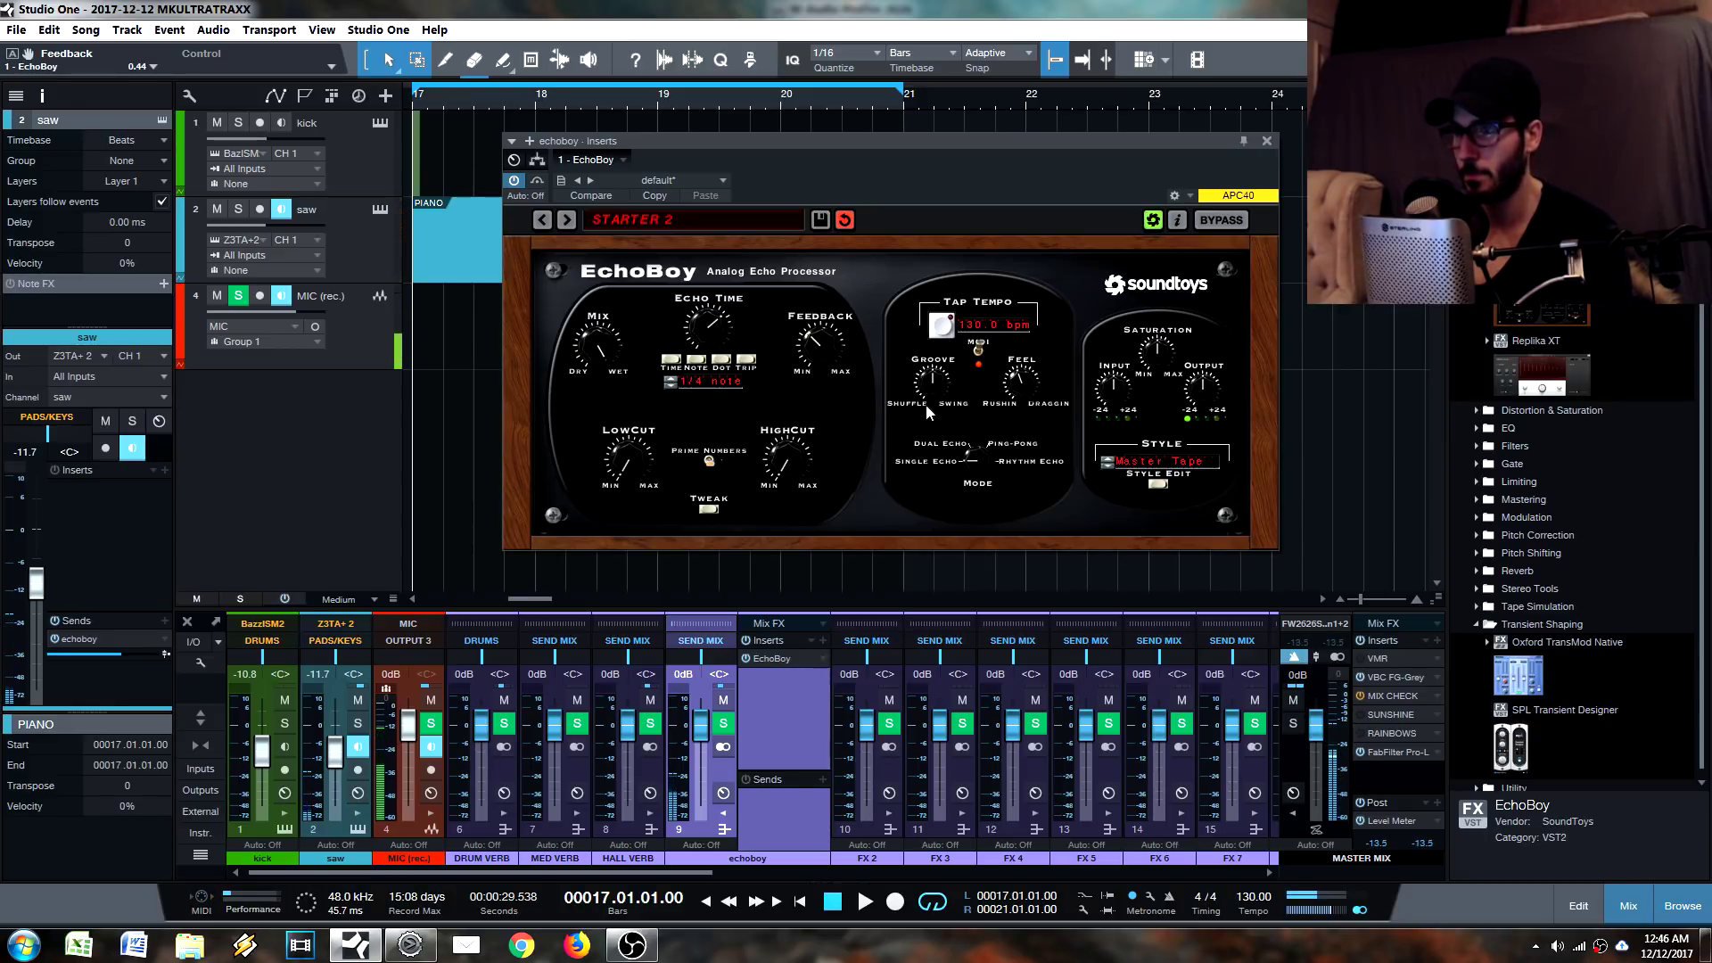
mouse_move(938, 392)
mouse_down()
mouse_move(949, 447)
mouse_move(929, 410)
mouse_up()
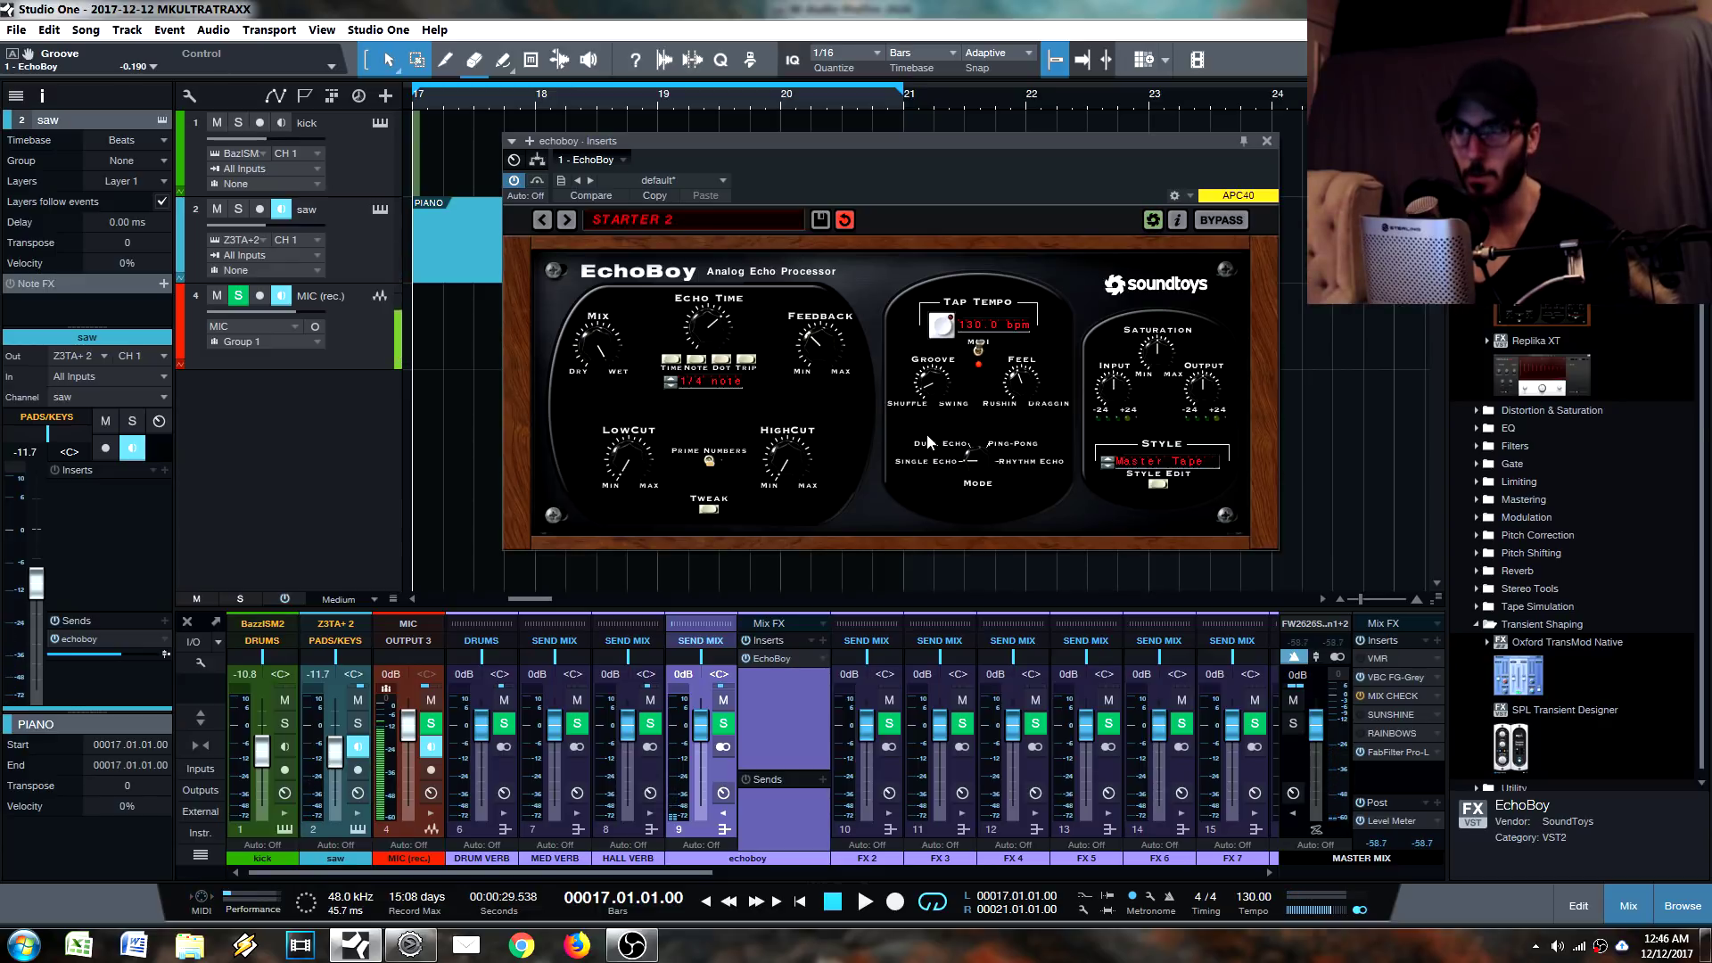
mouse_move(929, 382)
mouse_down()
mouse_move(943, 314)
mouse_move(947, 376)
mouse_move(944, 357)
mouse_move(931, 378)
mouse_move(954, 403)
mouse_up()
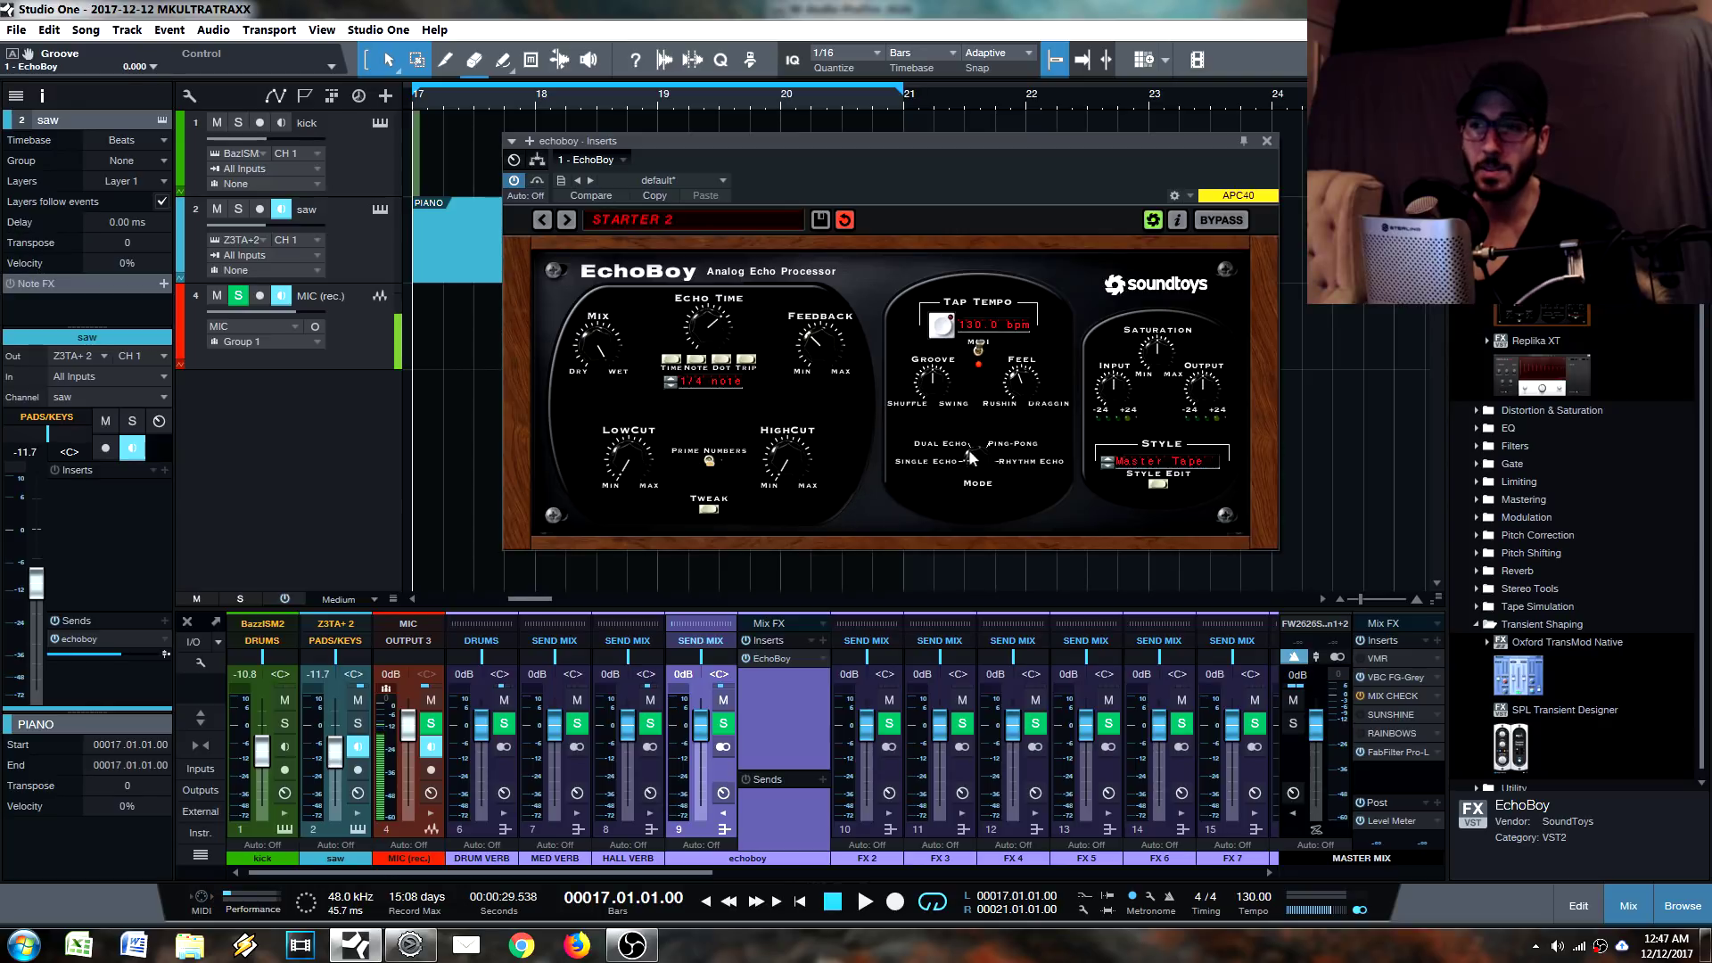
Switch the mode through Dual Echo to Ping-Pong, and set Ping to a 1/2 note and Pong to 1/16th.
drag(983, 457, 977, 419)
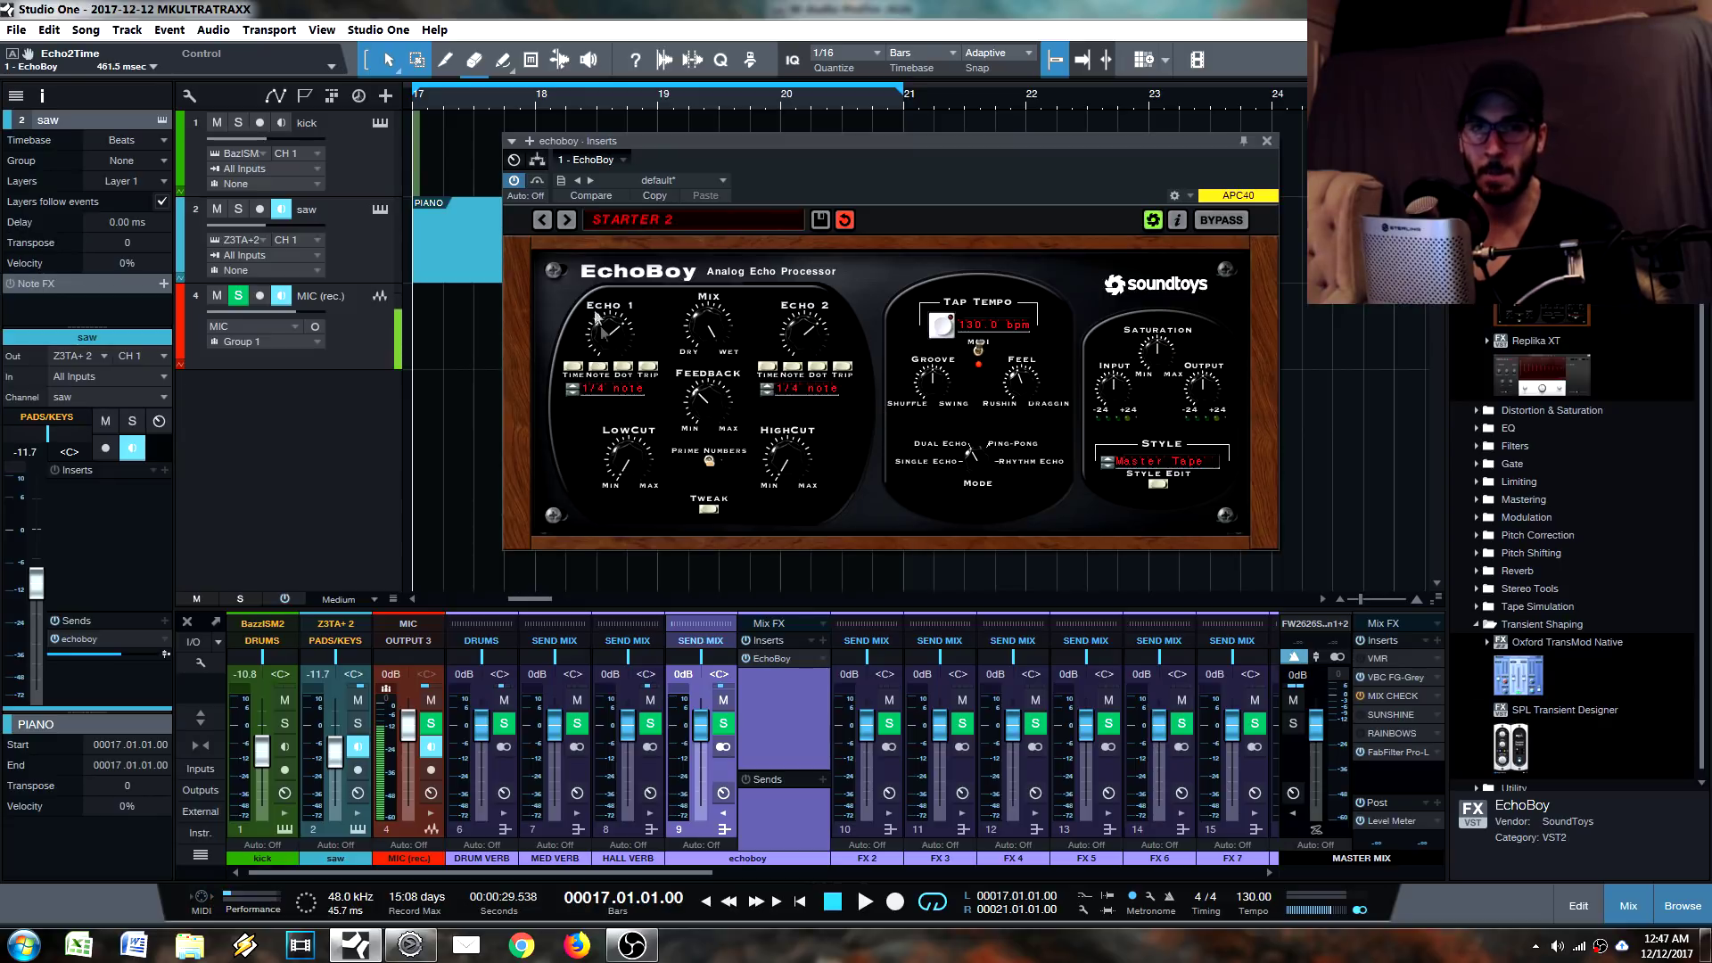
click(981, 454)
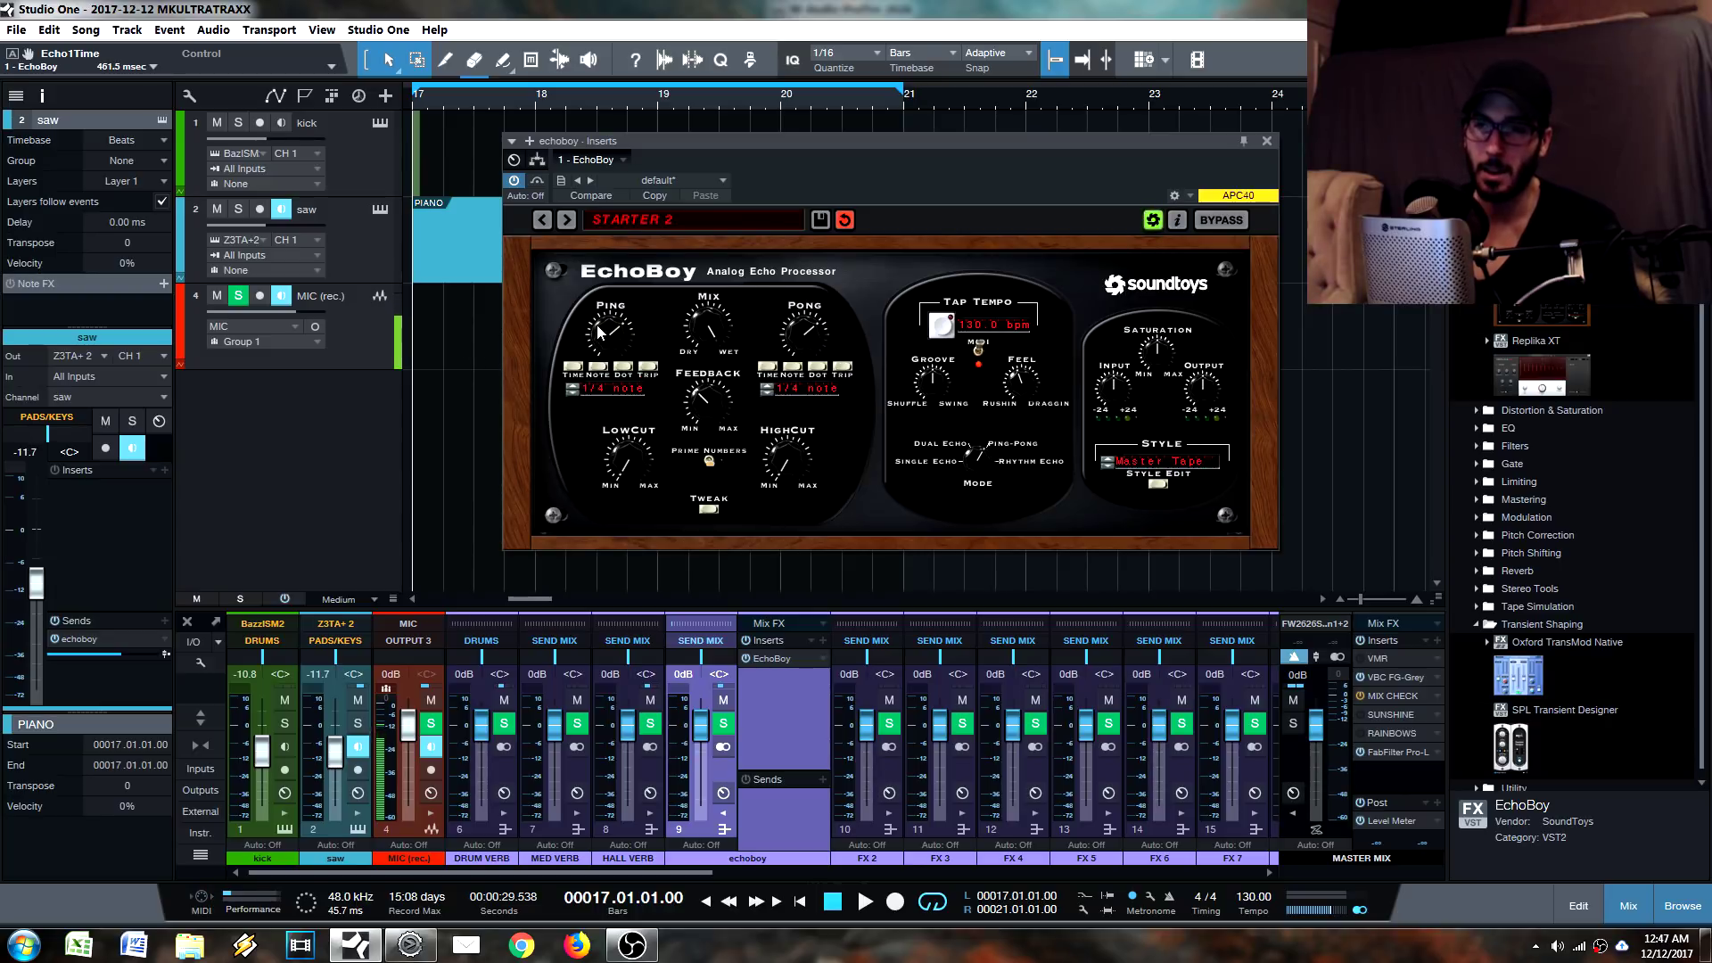
mouse_move(606, 326)
mouse_down()
mouse_move(621, 393)
mouse_move(624, 312)
mouse_up()
drag(624, 354, 626, 382)
mouse_move(807, 350)
mouse_down()
mouse_move(814, 403)
mouse_move(814, 379)
mouse_up()
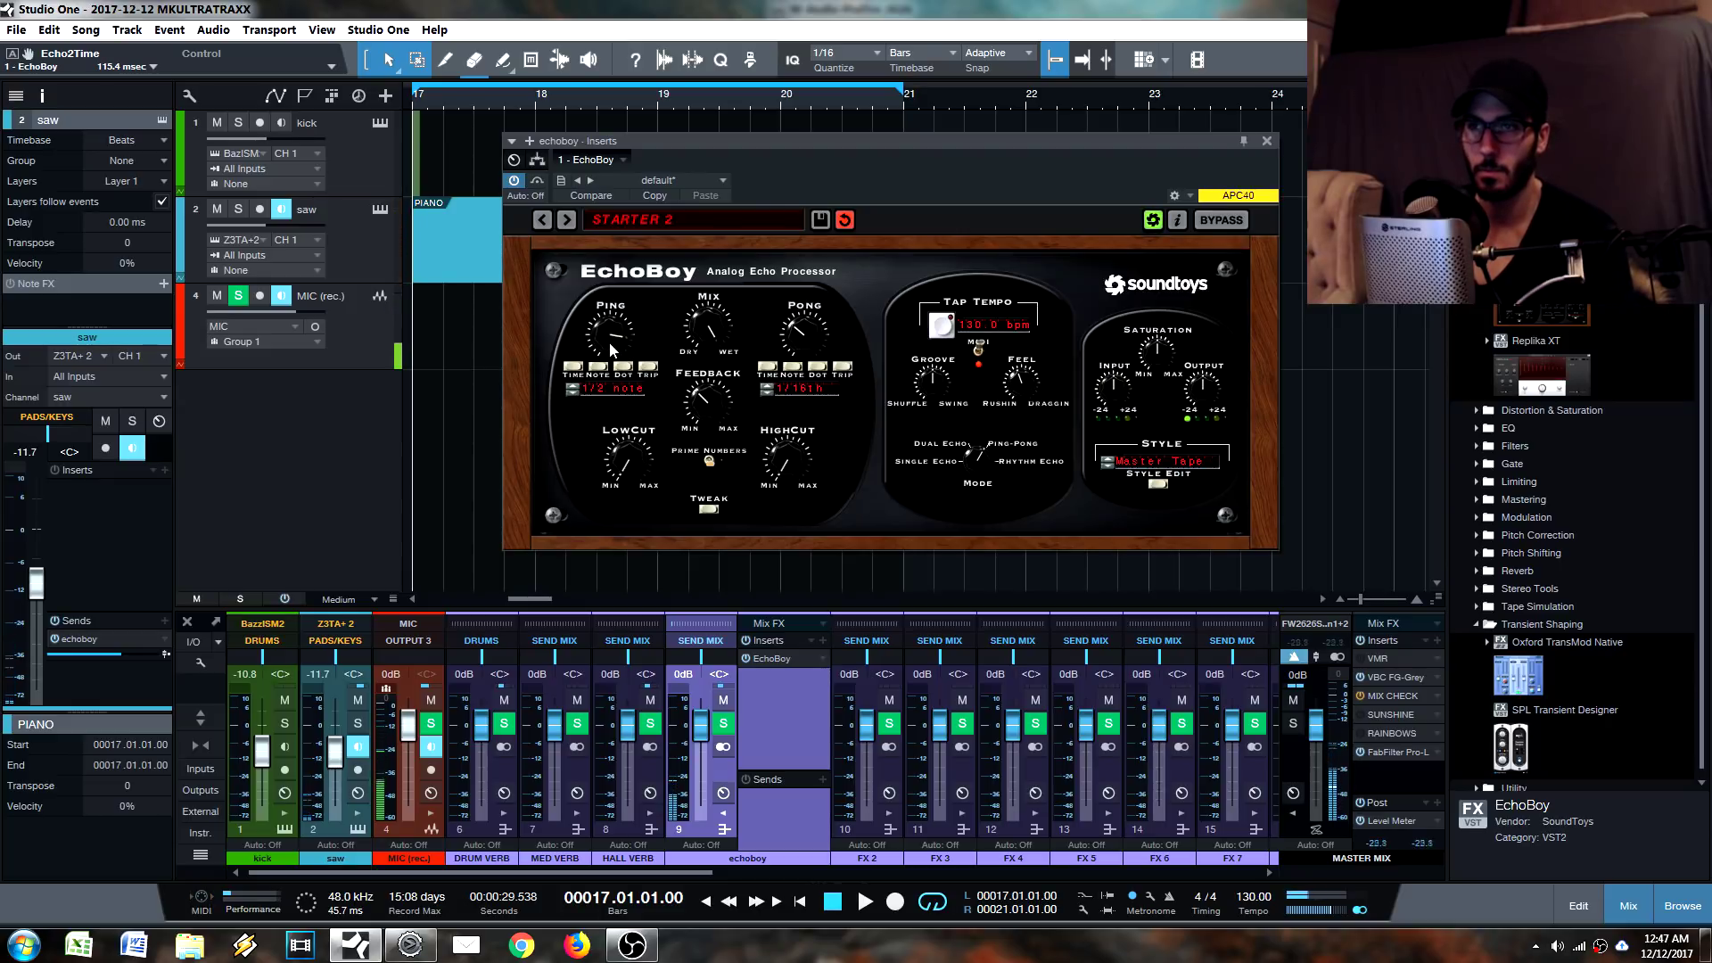
Show and hide the Tweak controls of the Ping-Pong mode, and switch the mode to Rhythm Echo.
click(719, 511)
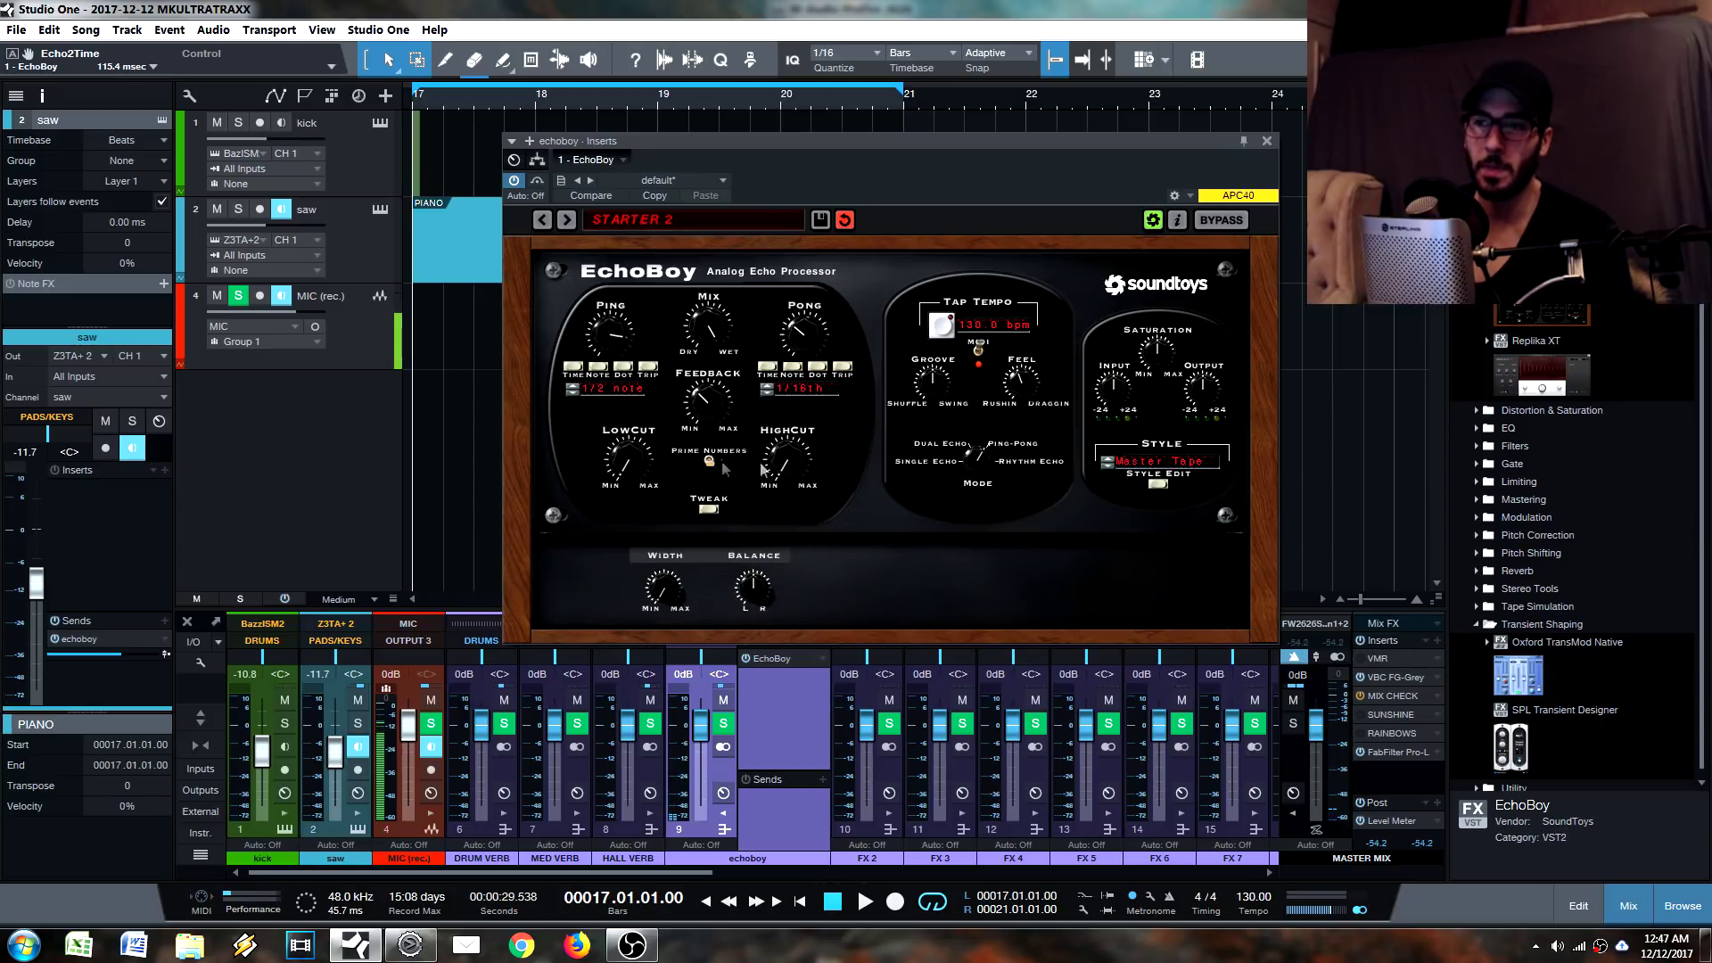
click(710, 511)
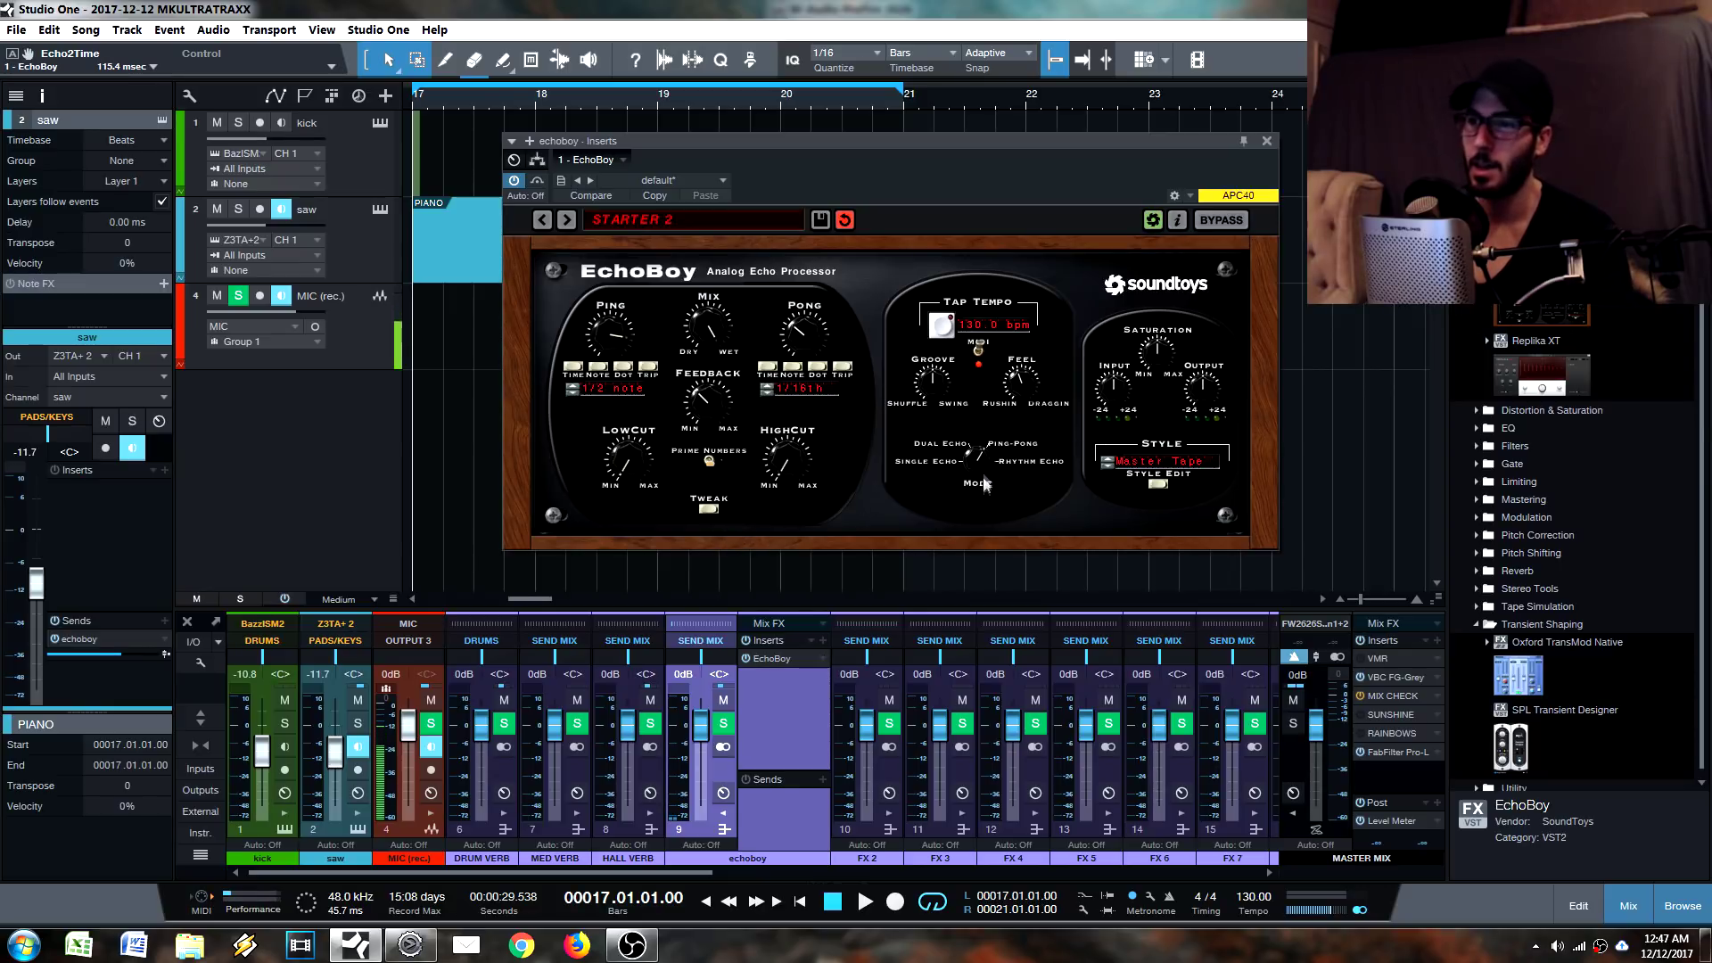
drag(985, 484, 998, 437)
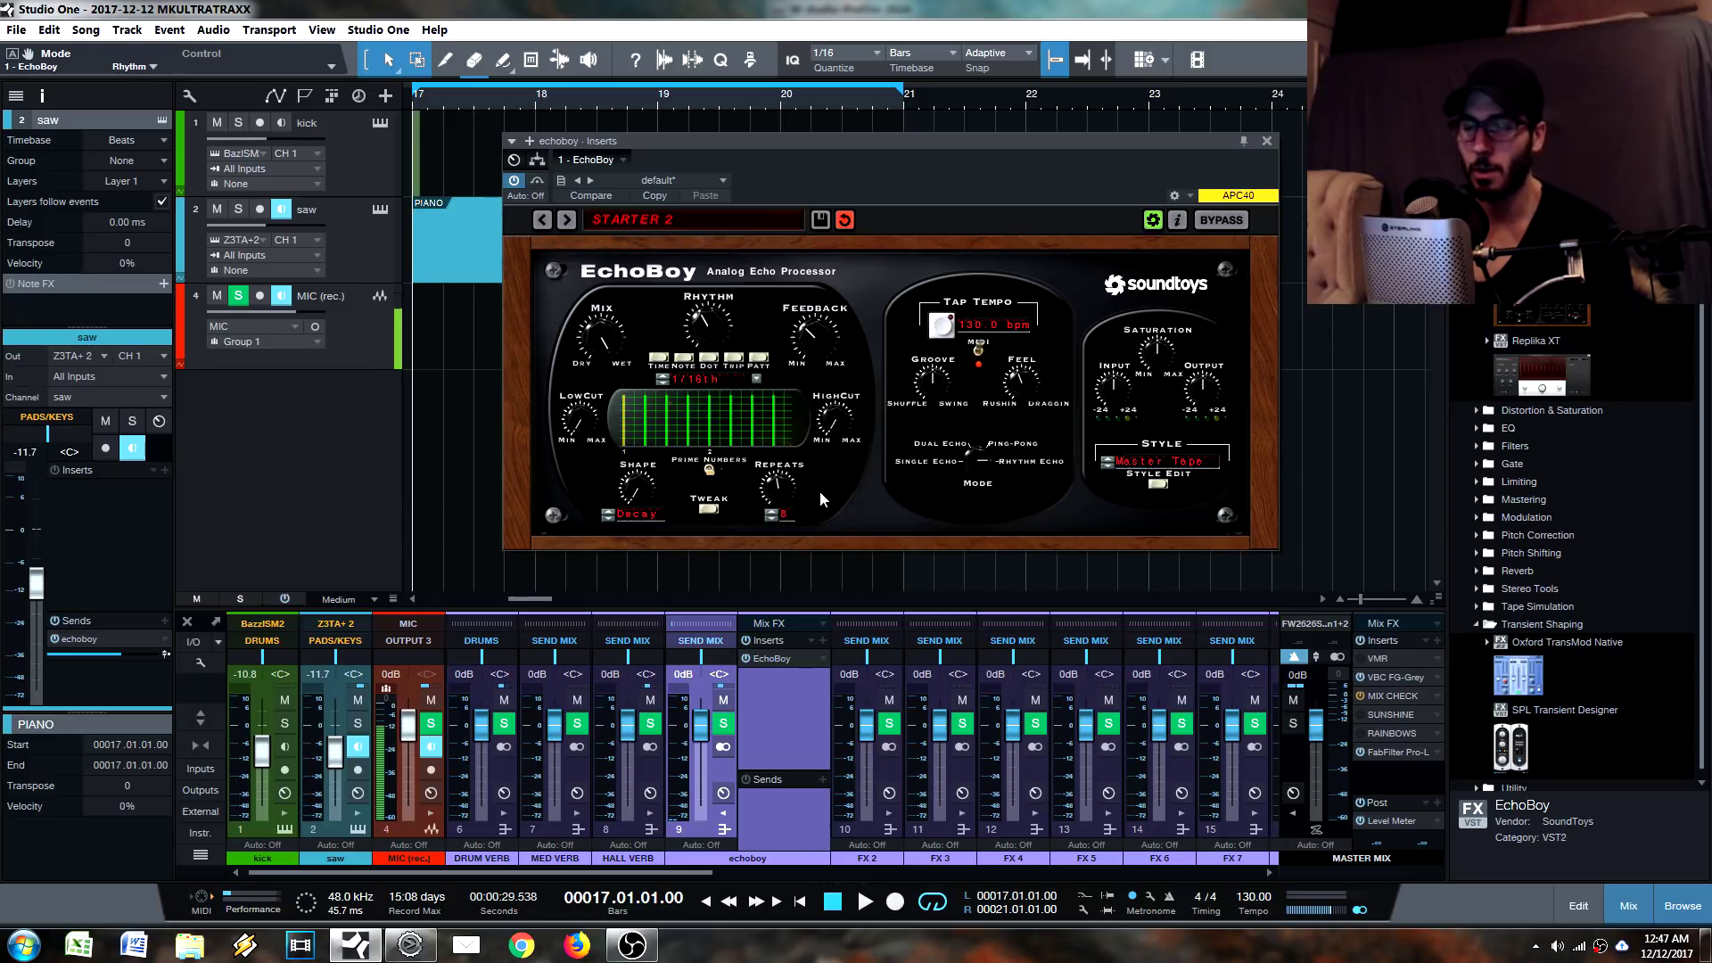
Lower one echo tap in the rhythm grid, turn the Feedback down to 0.00 and set Repeats to 2.
click(691, 412)
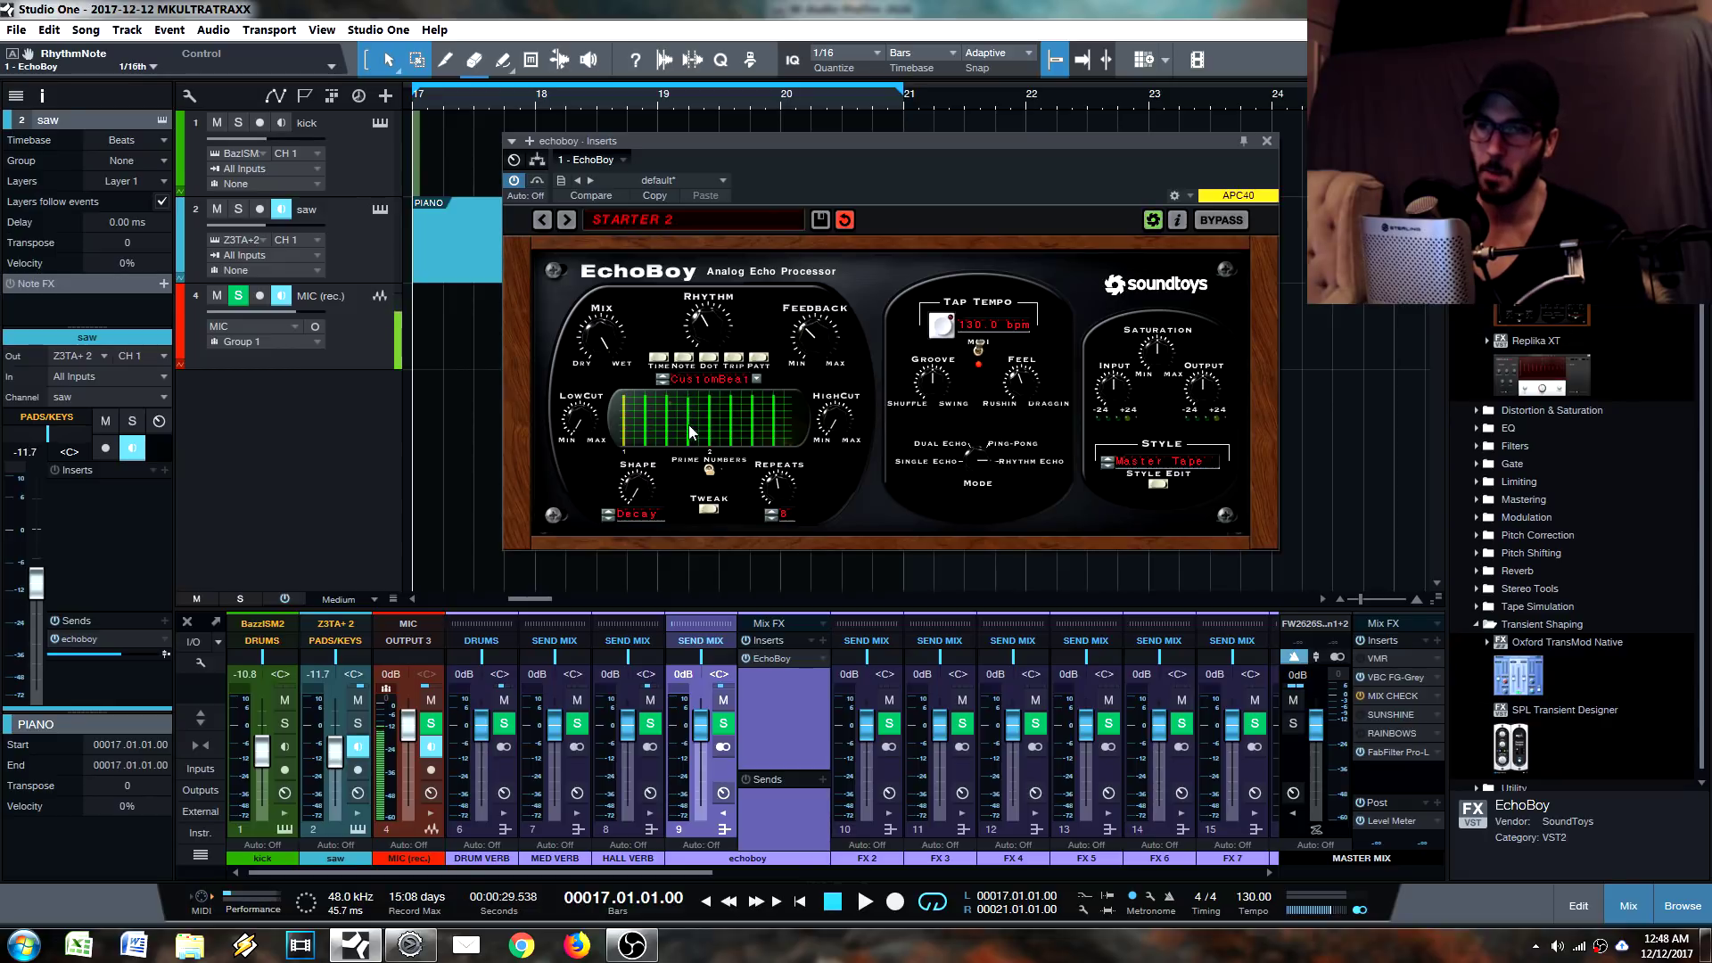
drag(688, 425, 689, 422)
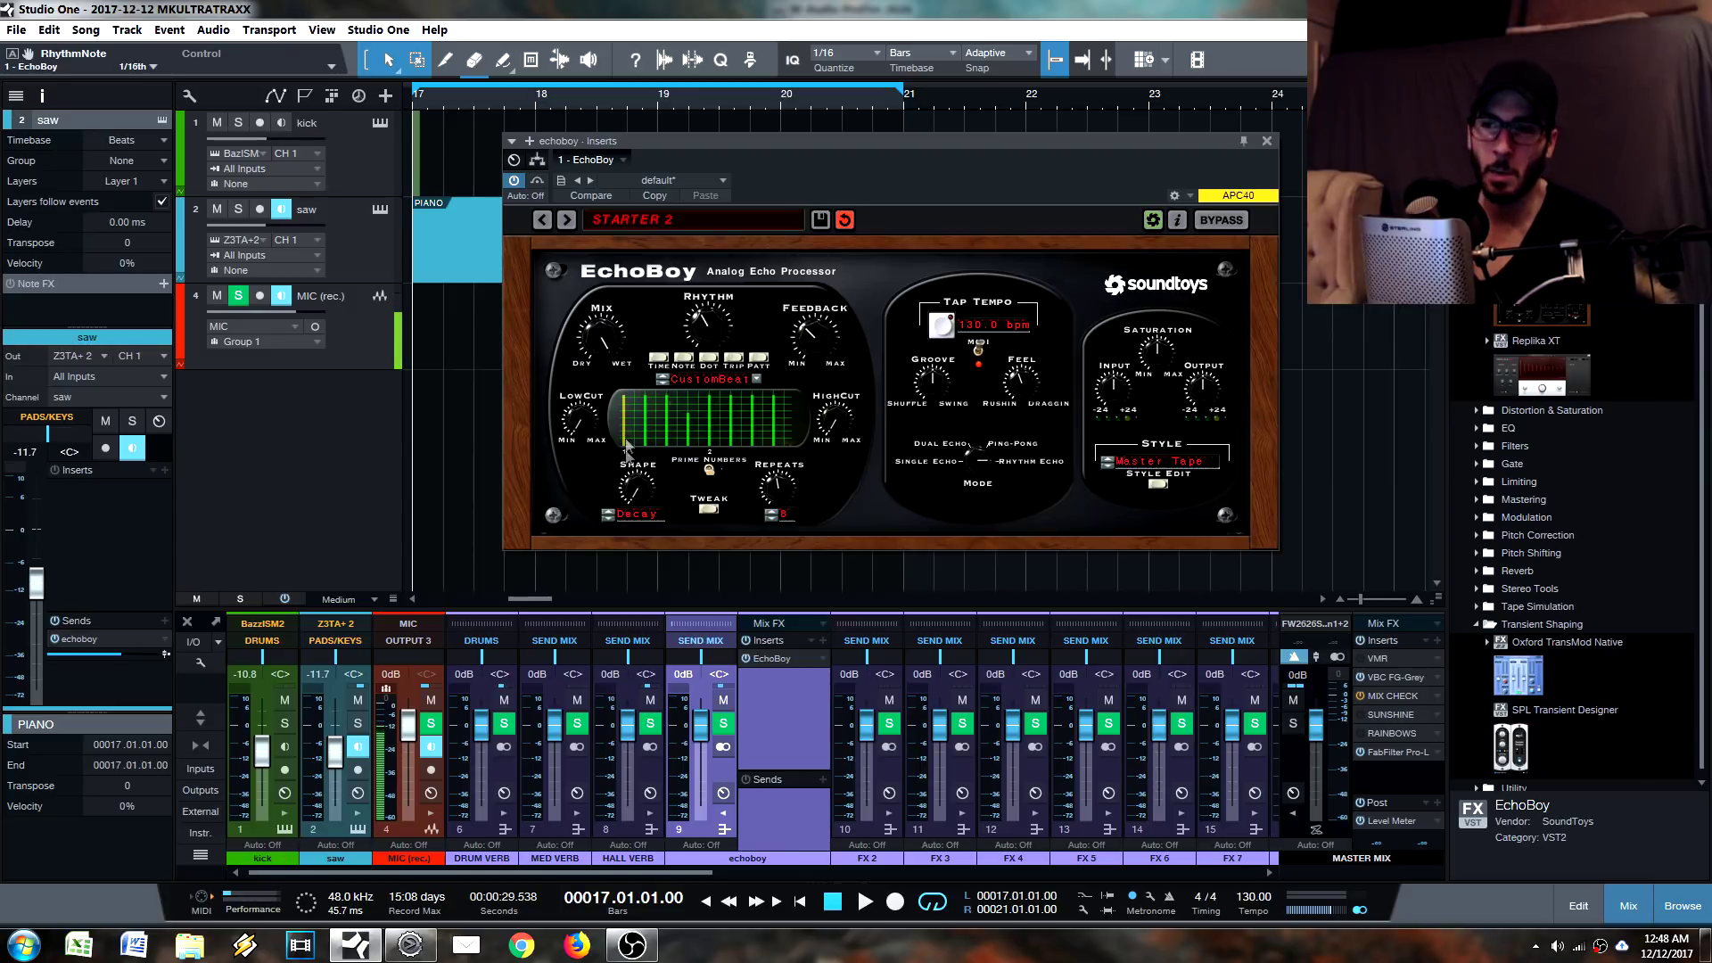
drag(825, 350, 825, 465)
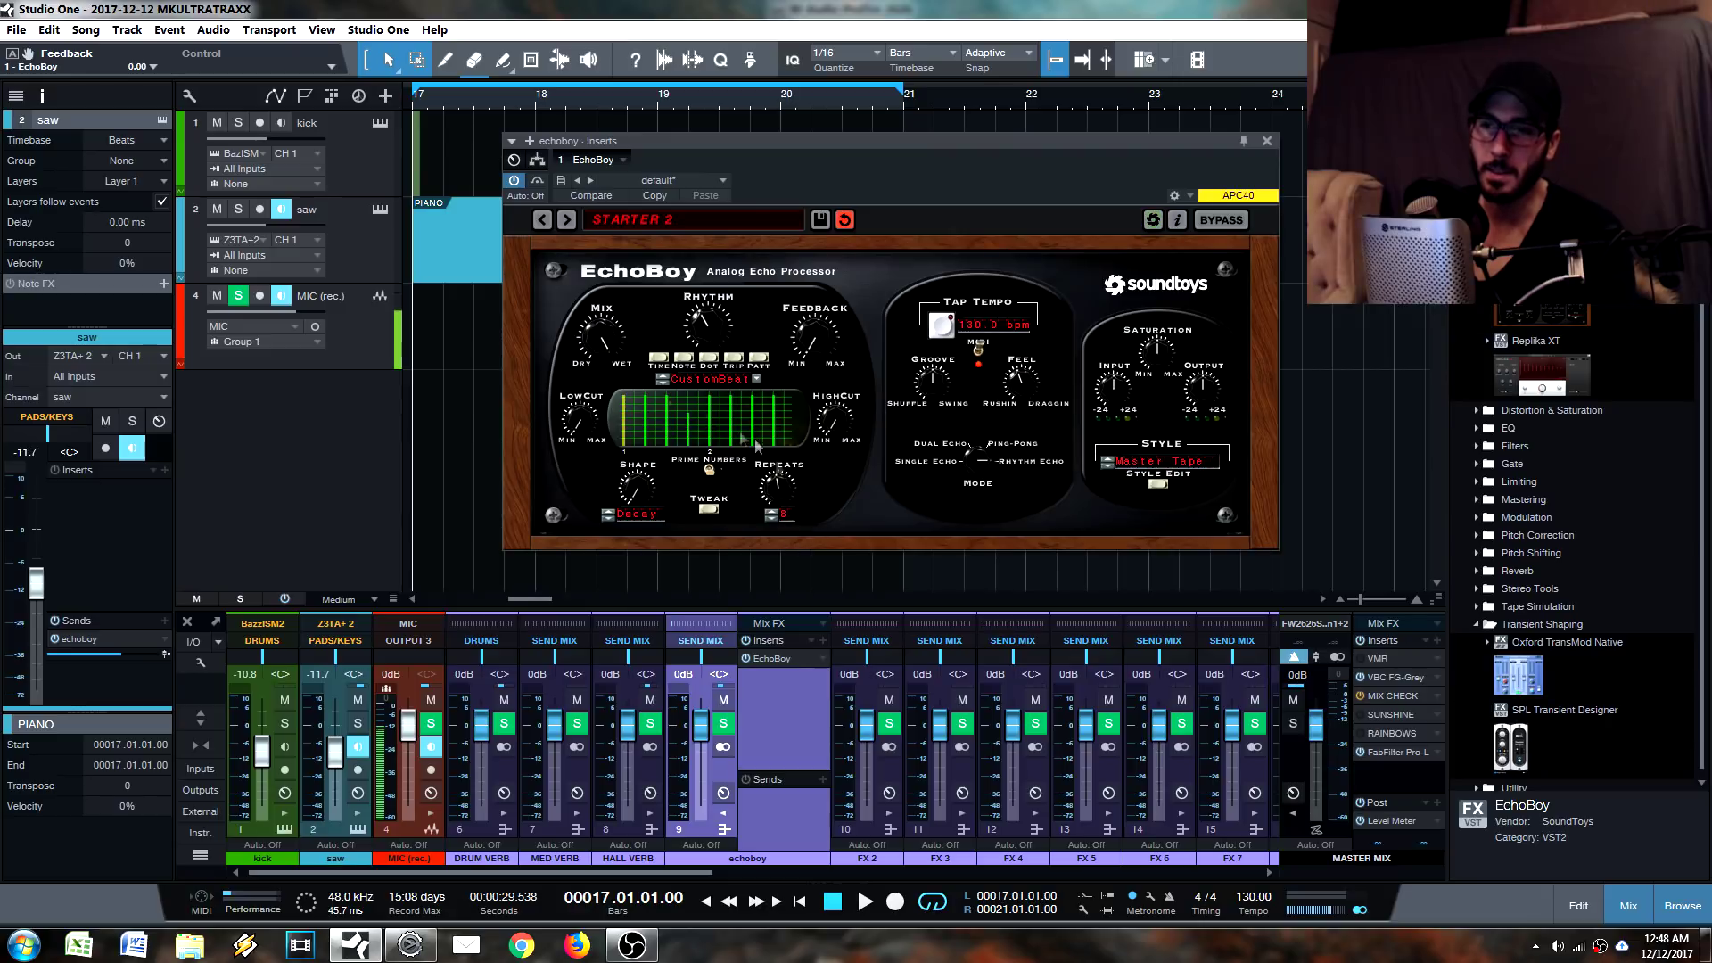
drag(777, 488, 797, 548)
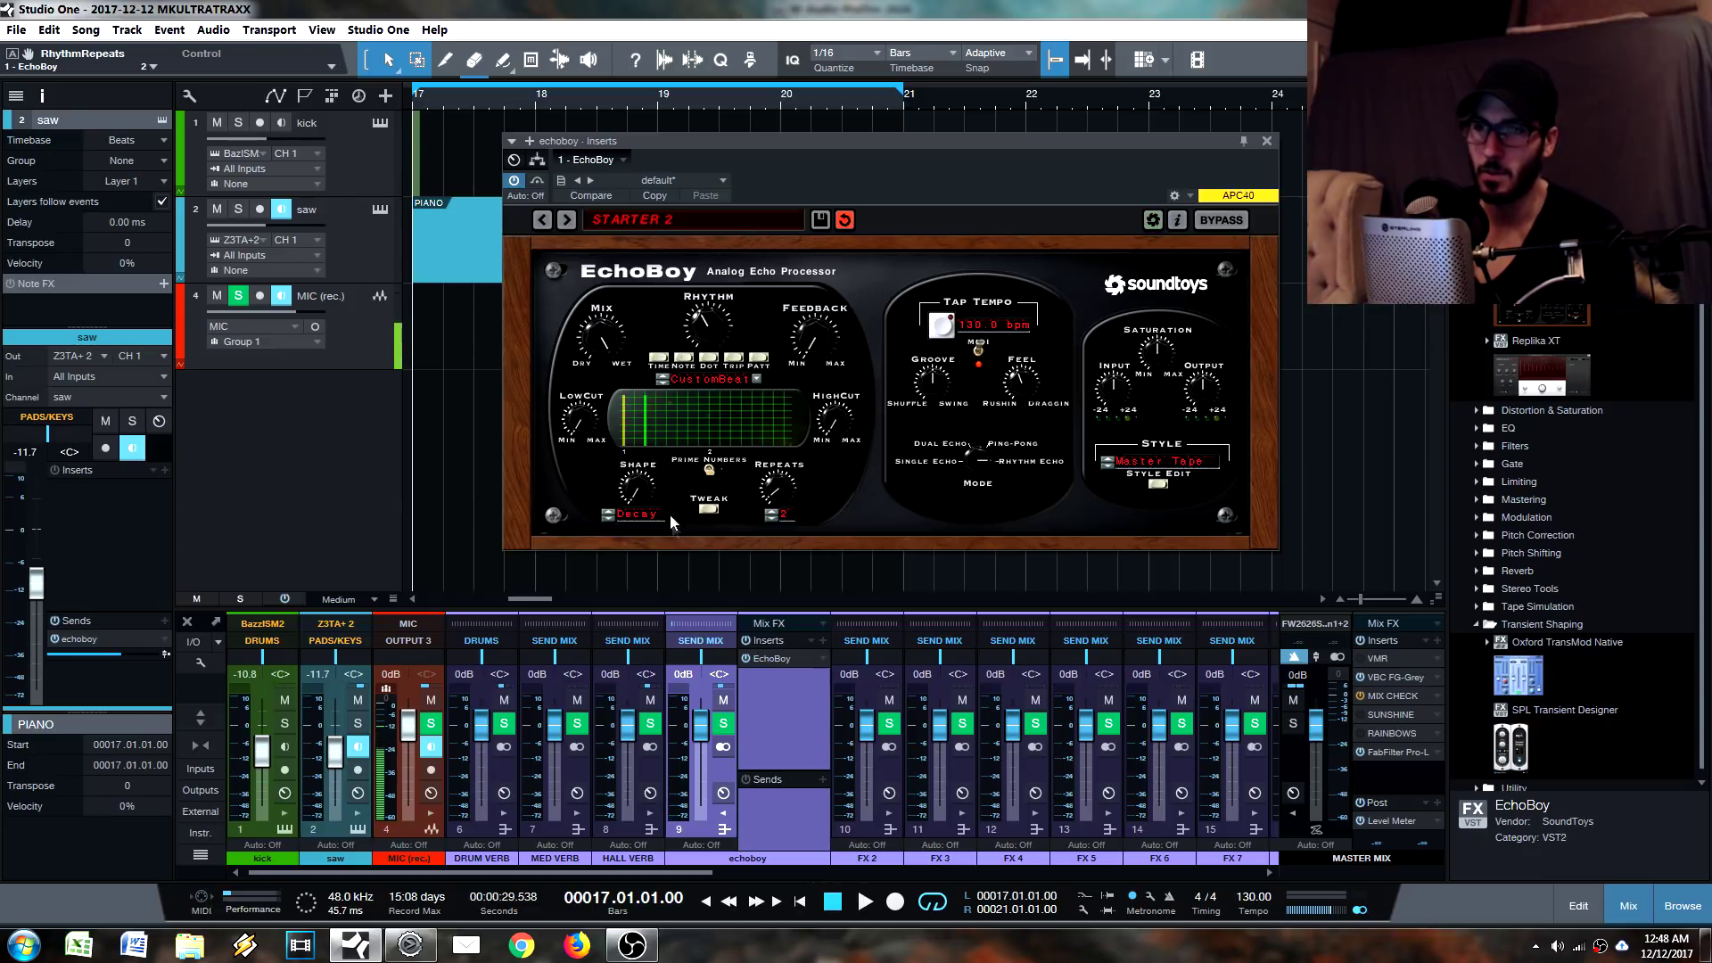
Return the rhythm to Note mode, try a 1/4 note, and settle on 1/8th with 5 repeats.
click(686, 360)
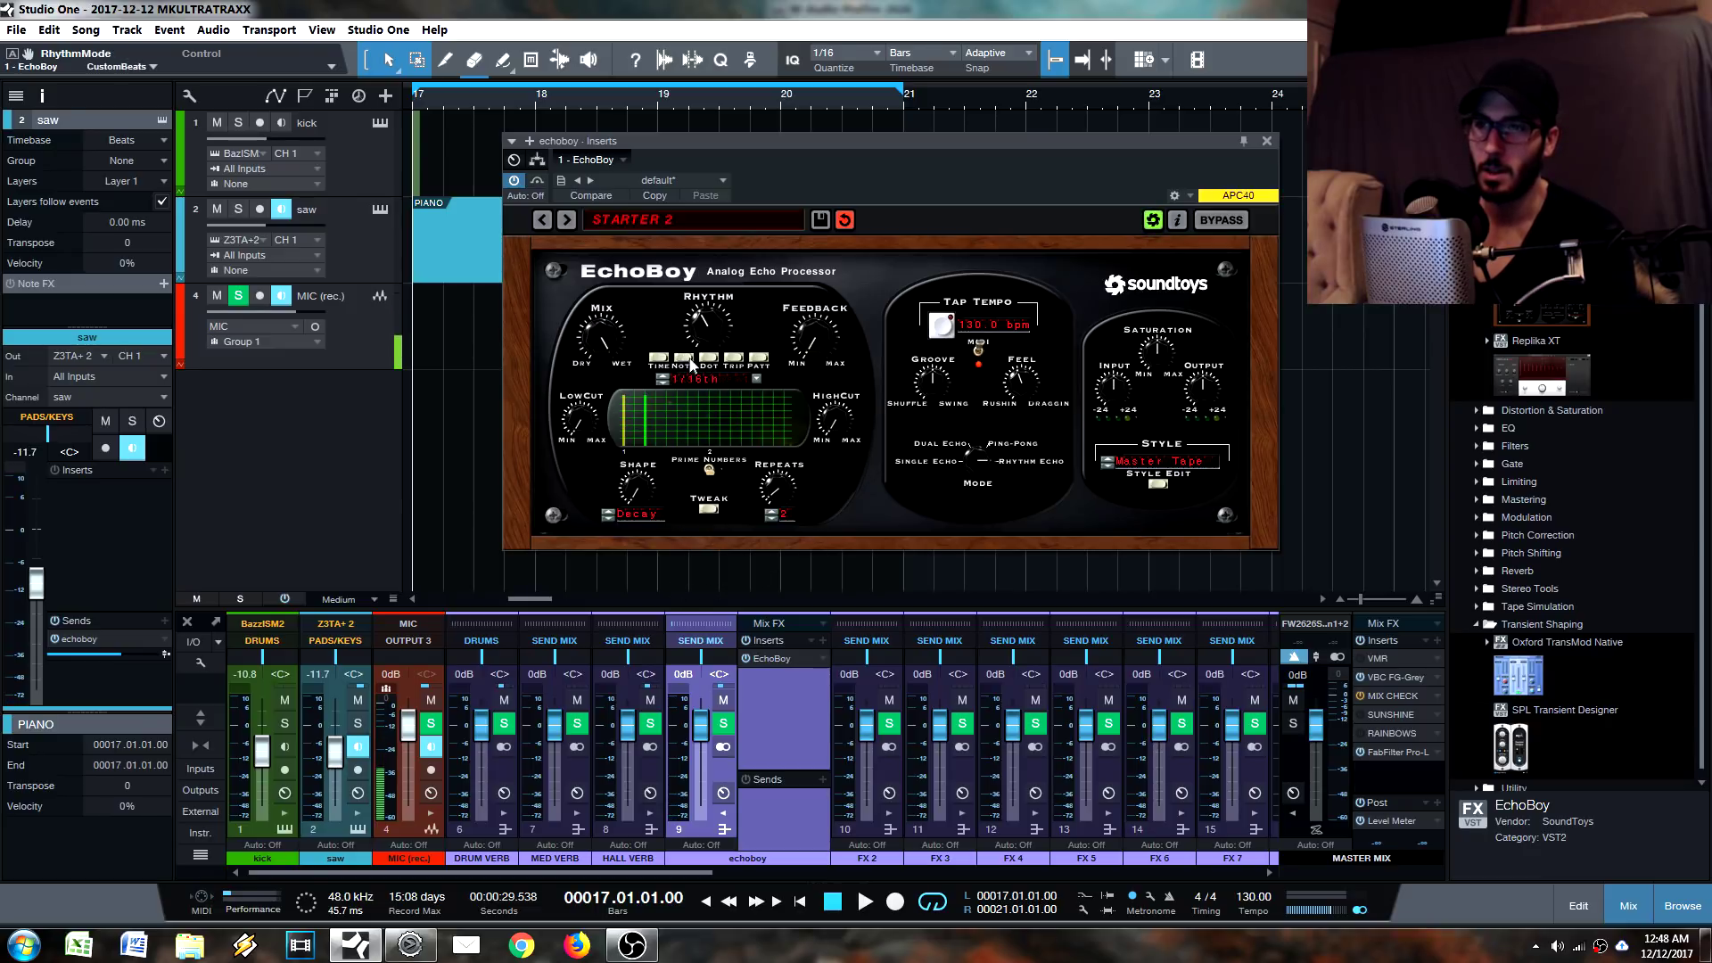
drag(722, 319, 729, 317)
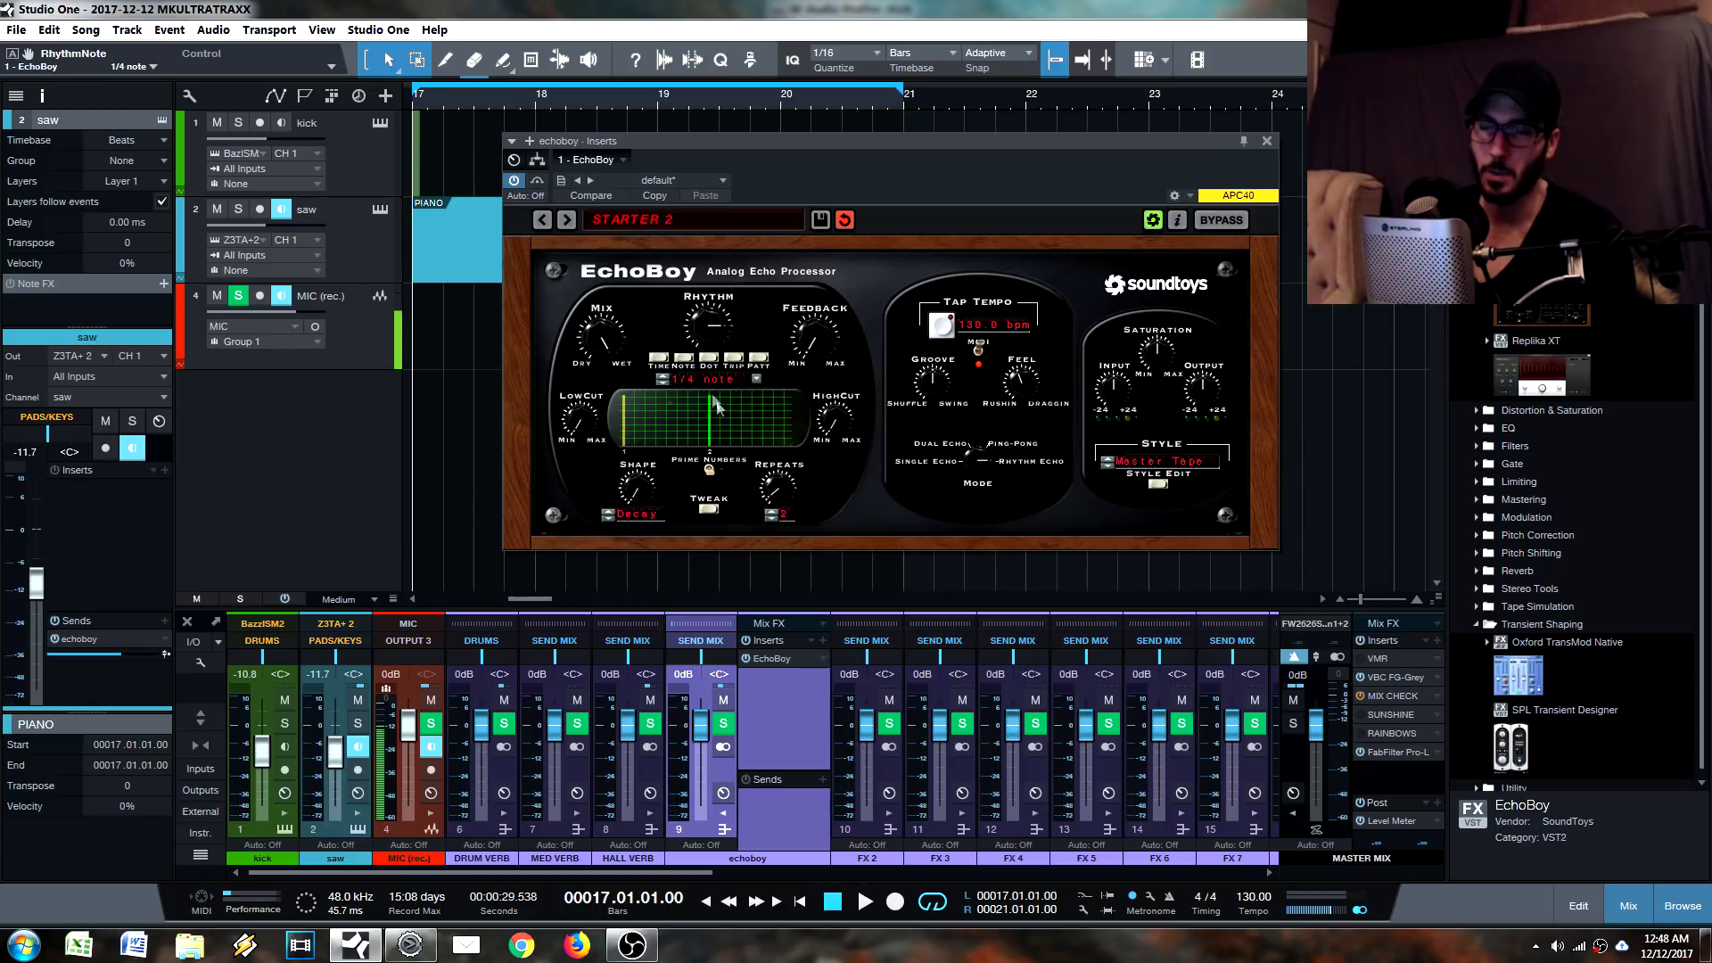
drag(778, 493, 779, 480)
drag(708, 337, 704, 361)
drag(778, 501, 780, 494)
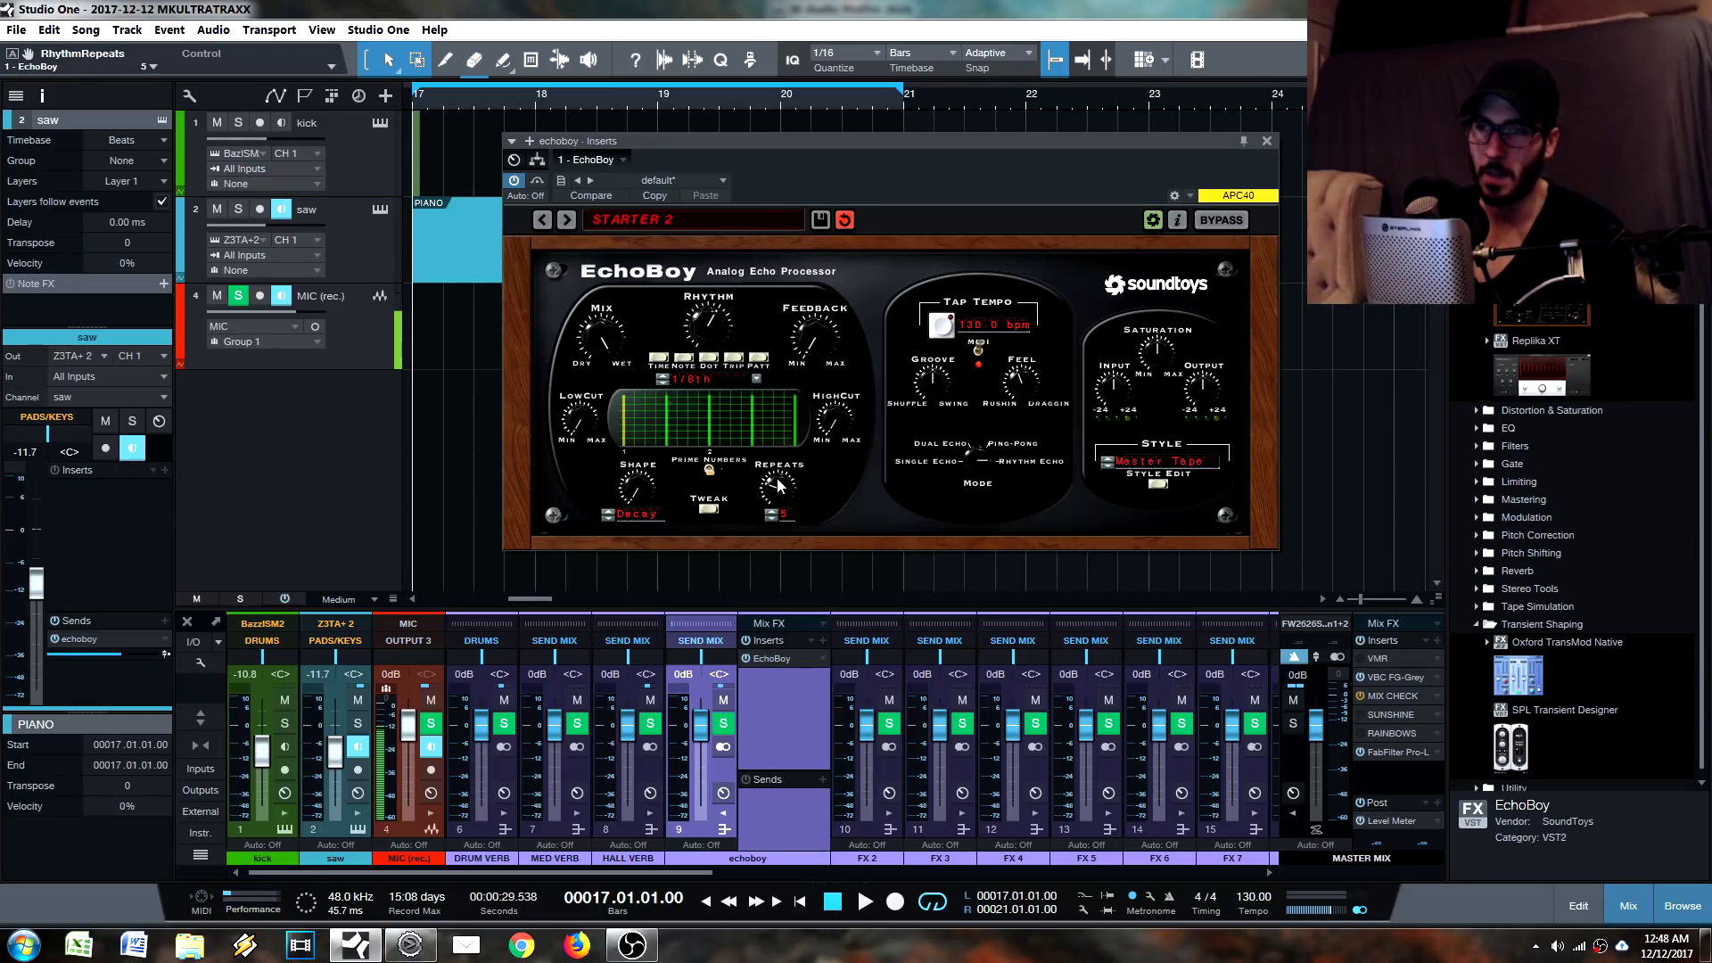
Shape a custom beat in the rhythm grid by moving the second tap slightly later at a lower level and lowering the last tap.
drag(668, 421, 673, 455)
mouse_move(667, 448)
mouse_down()
mouse_move(669, 420)
mouse_move(687, 437)
mouse_up()
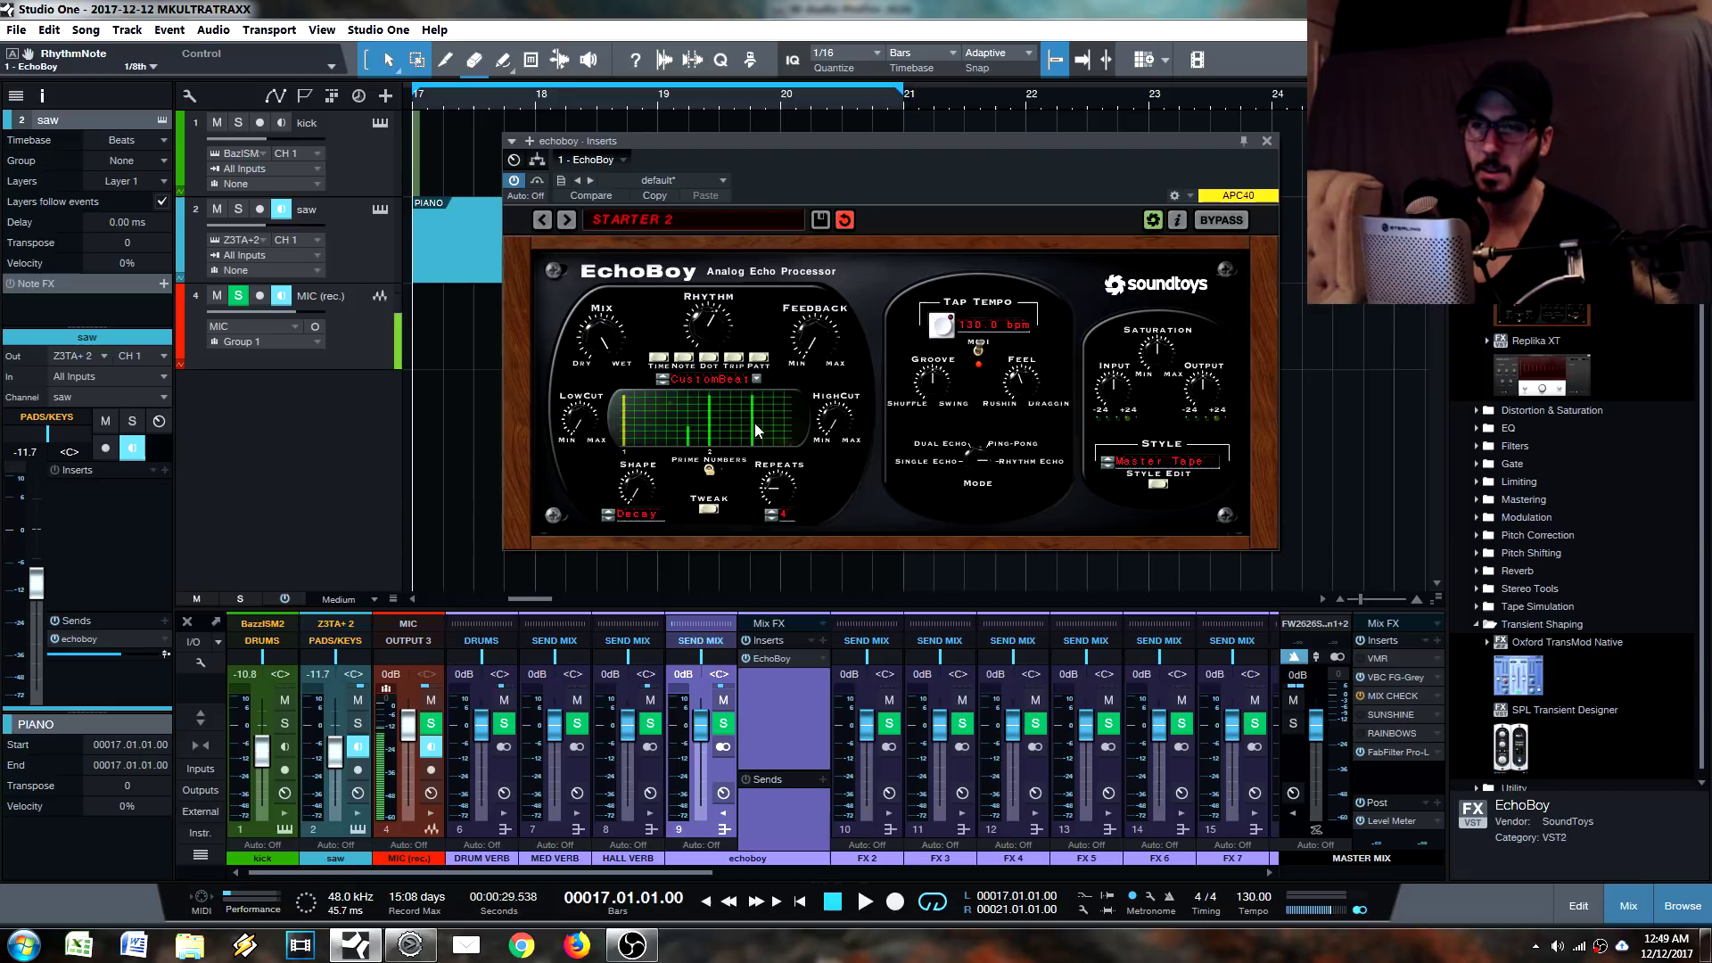
drag(752, 416, 752, 441)
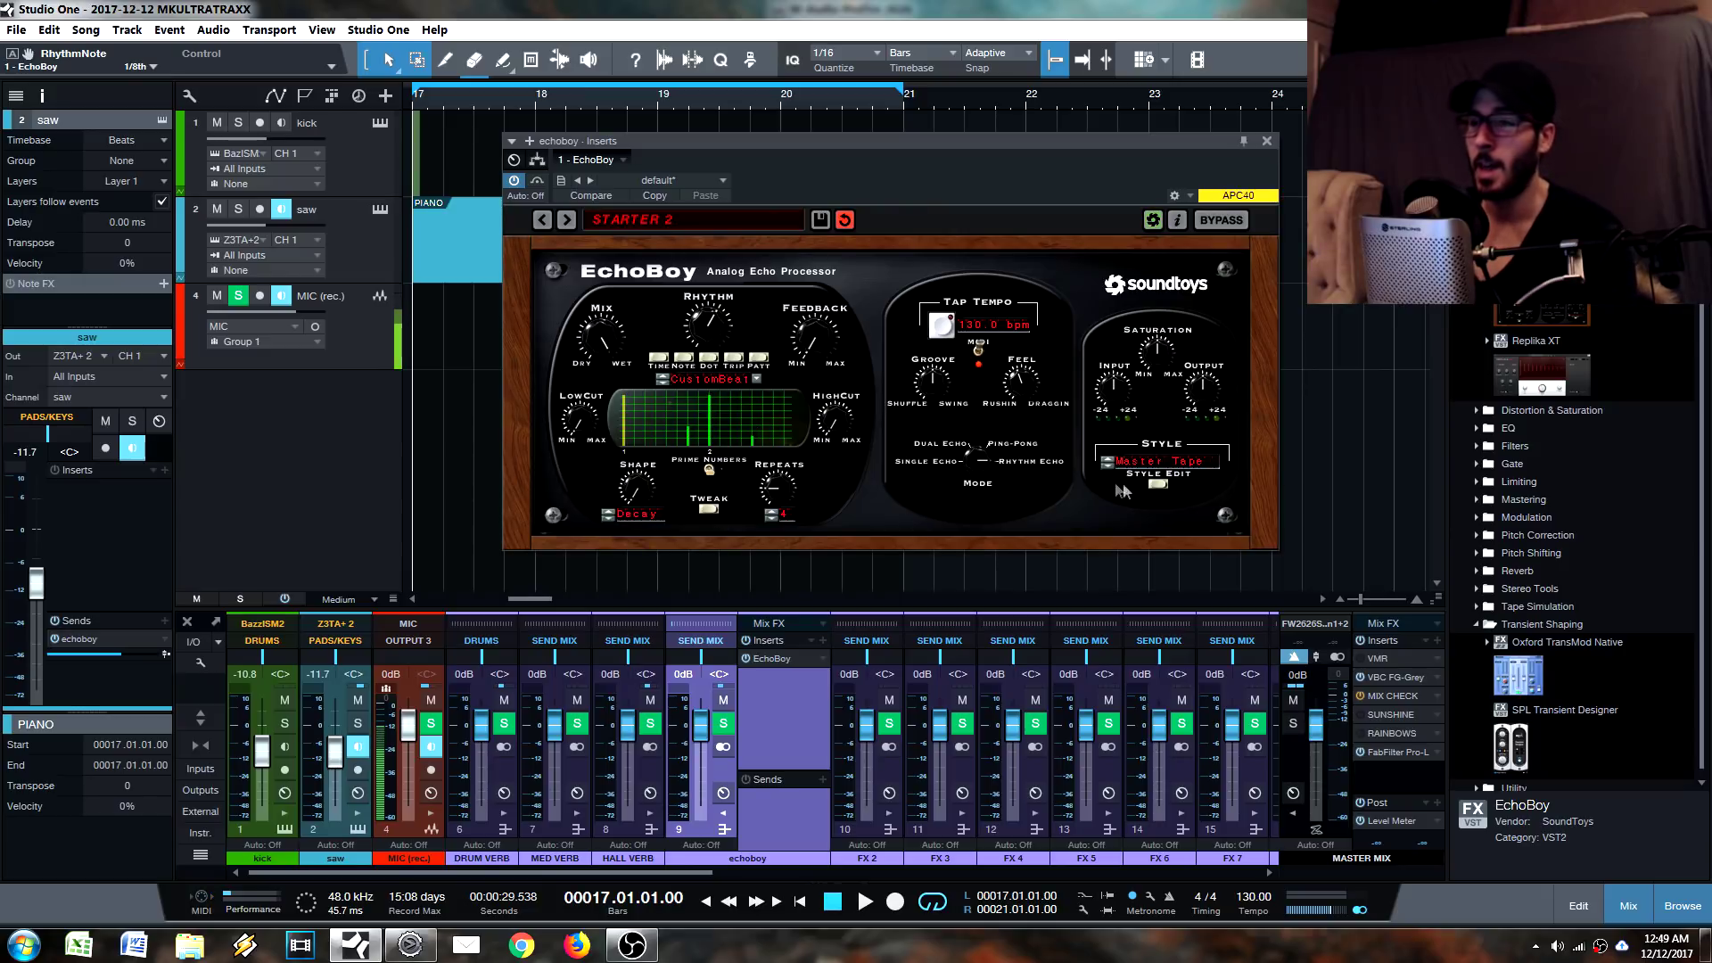
Use Single Echo mode with the Tweak controls shown, preview the Dual Echo ones, and set the single echo time to a 1/4 note.
mouse_move(974, 464)
mouse_down()
mouse_move(981, 546)
mouse_move(990, 467)
mouse_up()
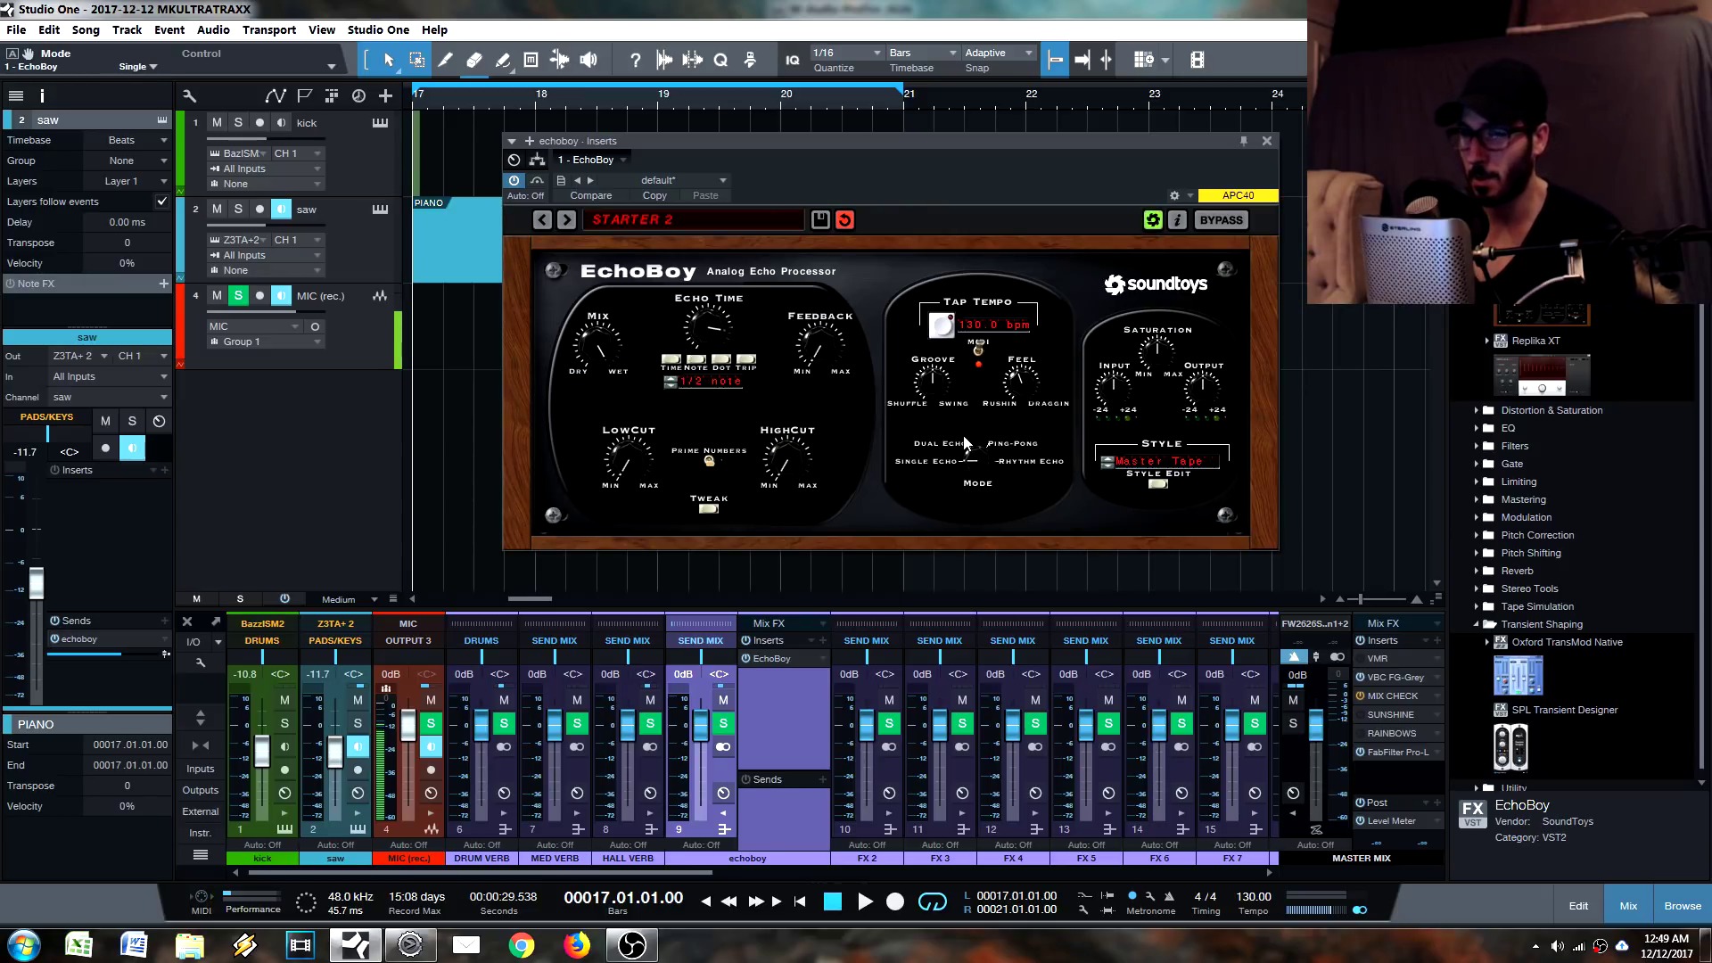
click(713, 510)
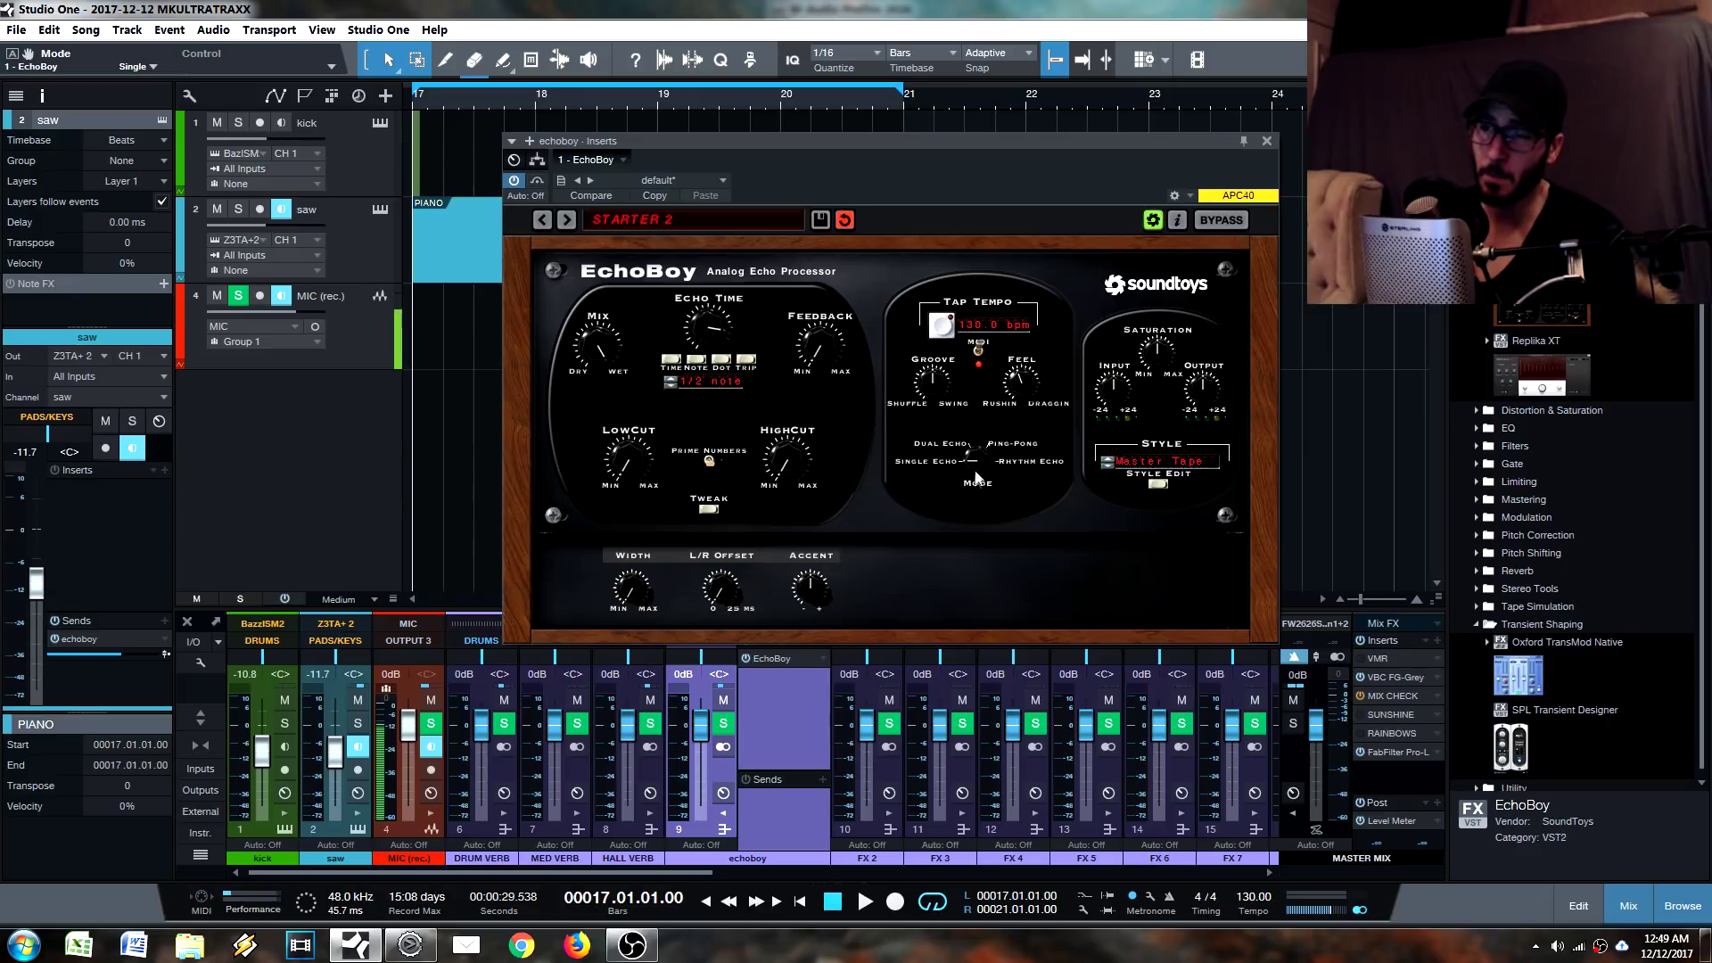
click(977, 439)
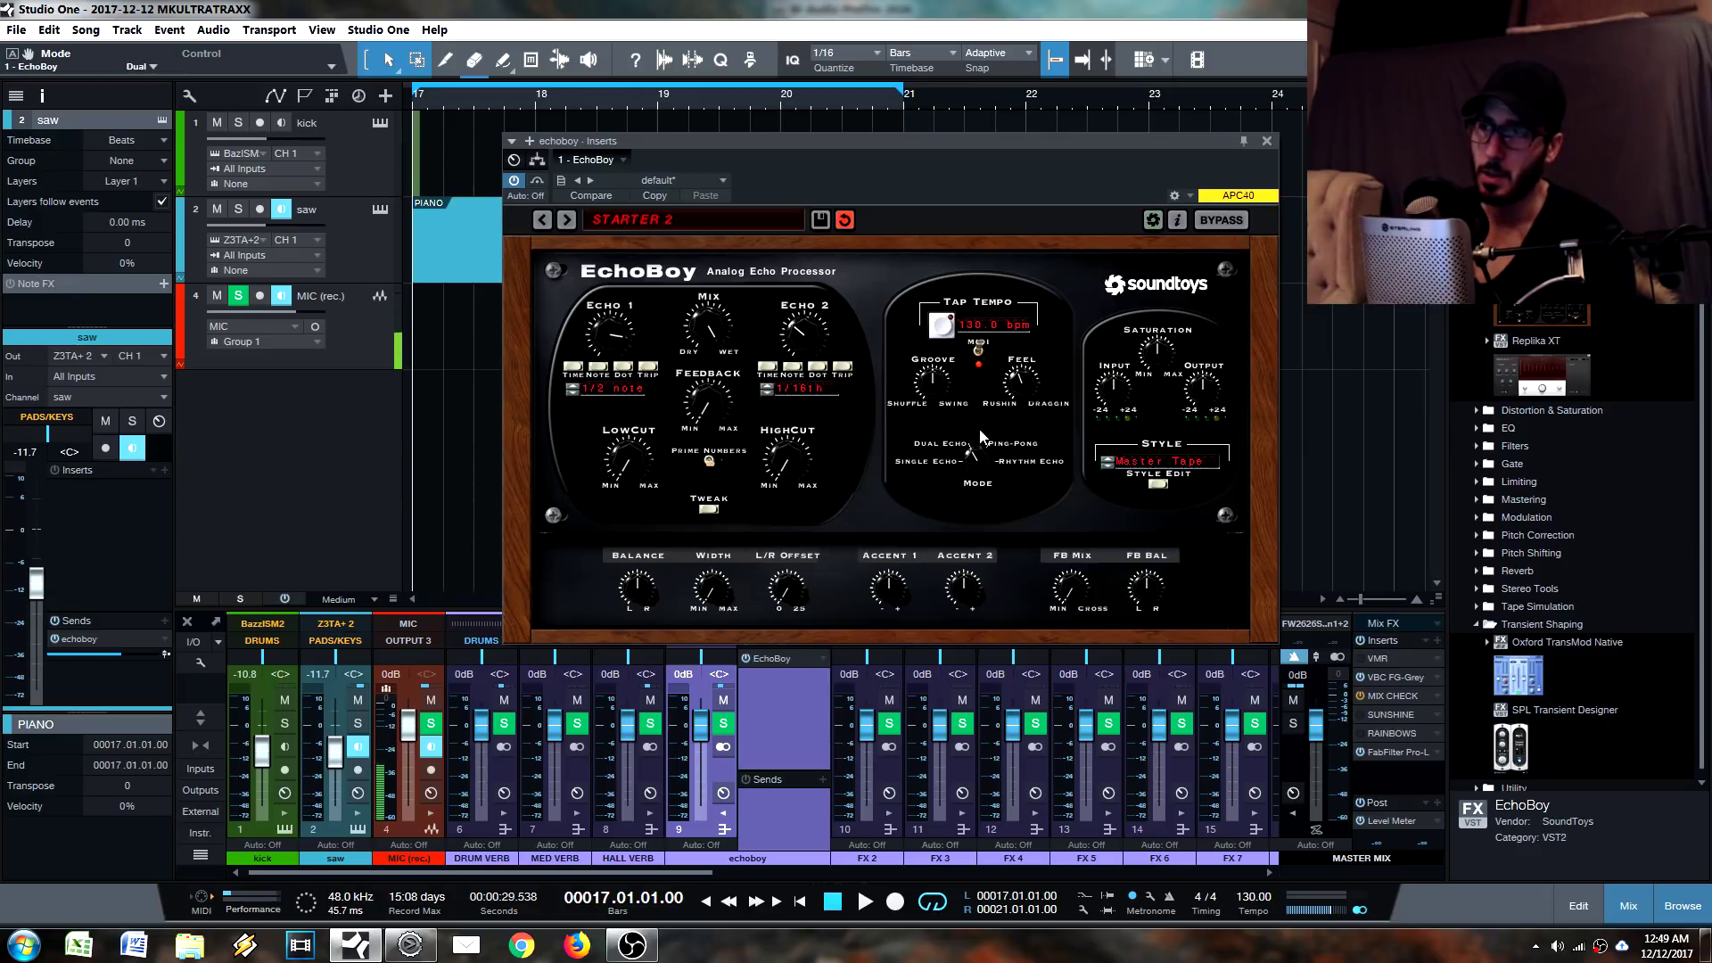
drag(981, 417, 972, 607)
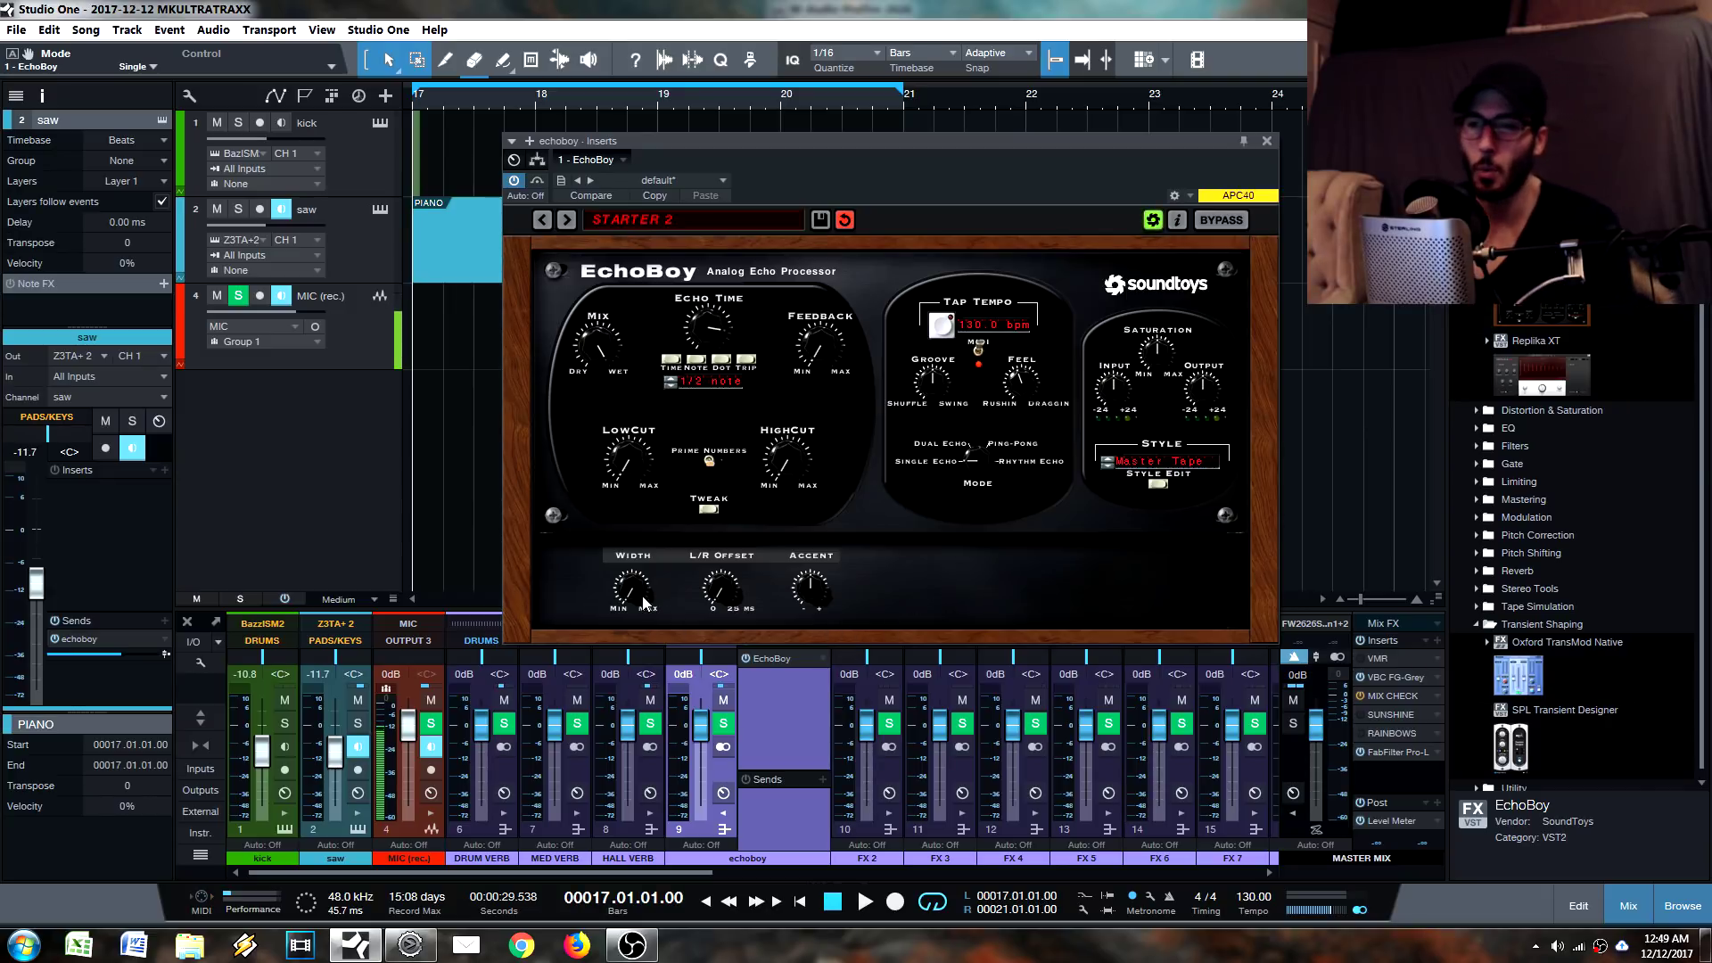
drag(738, 347, 727, 383)
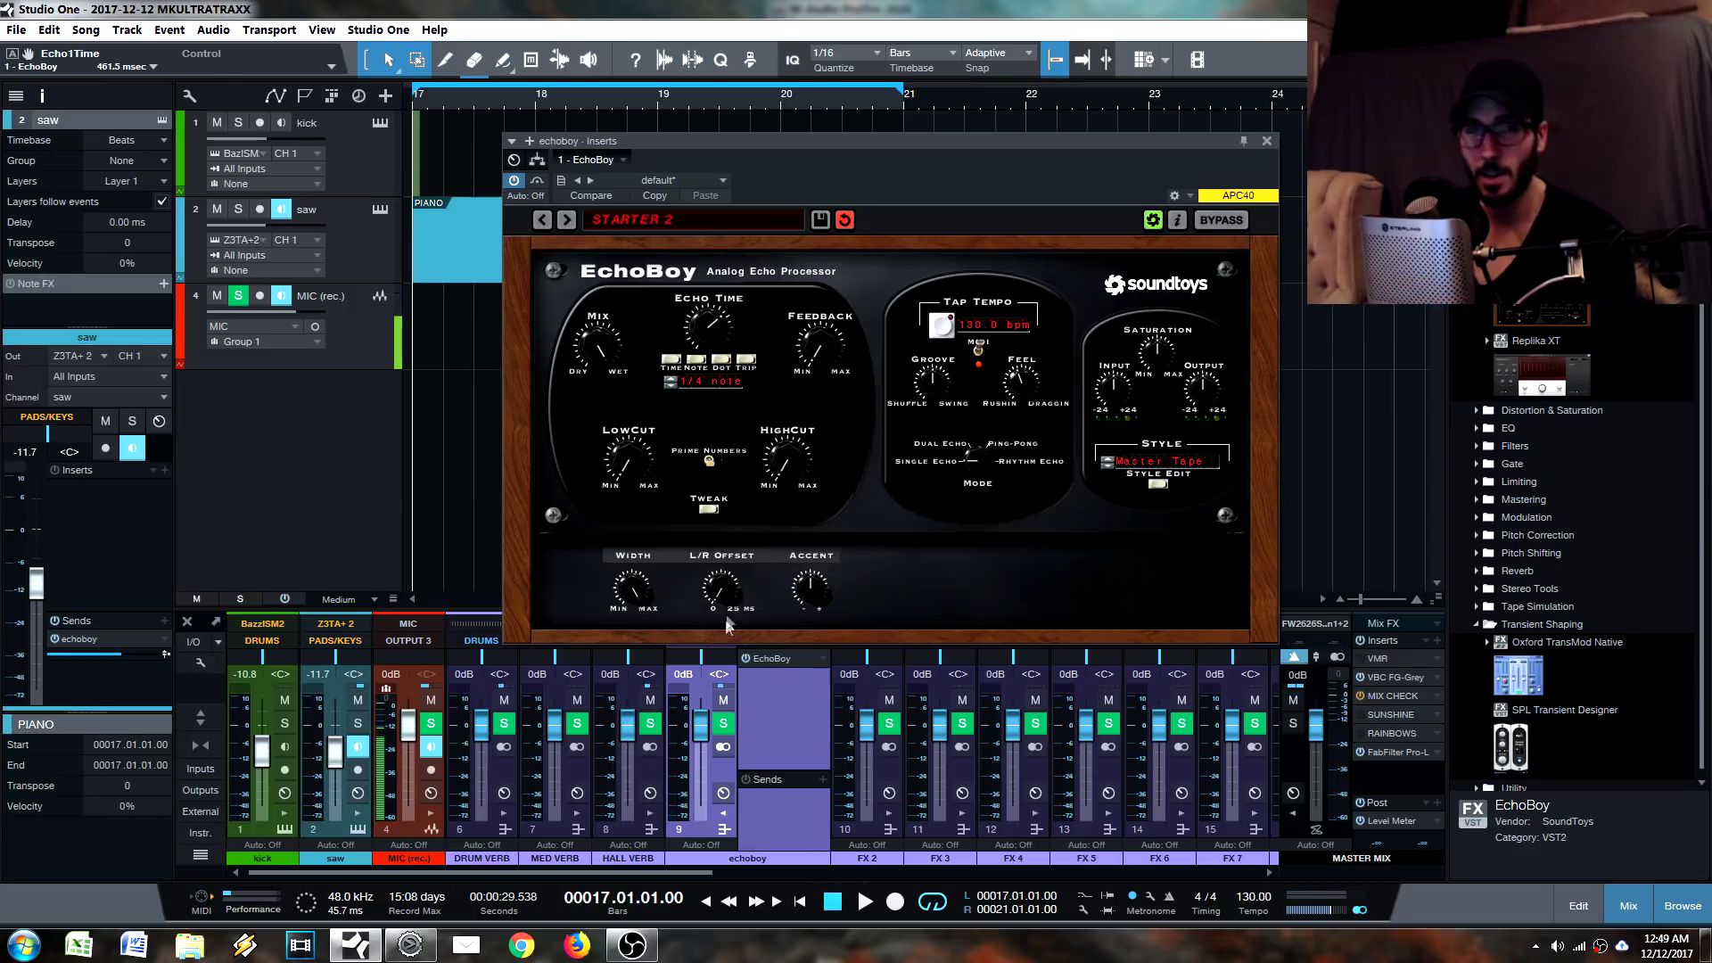
Sweep the L/R Offset through 2.60, 11.95 and 25.00 msec, and leave it at 7.54 msec.
mouse_move(719, 593)
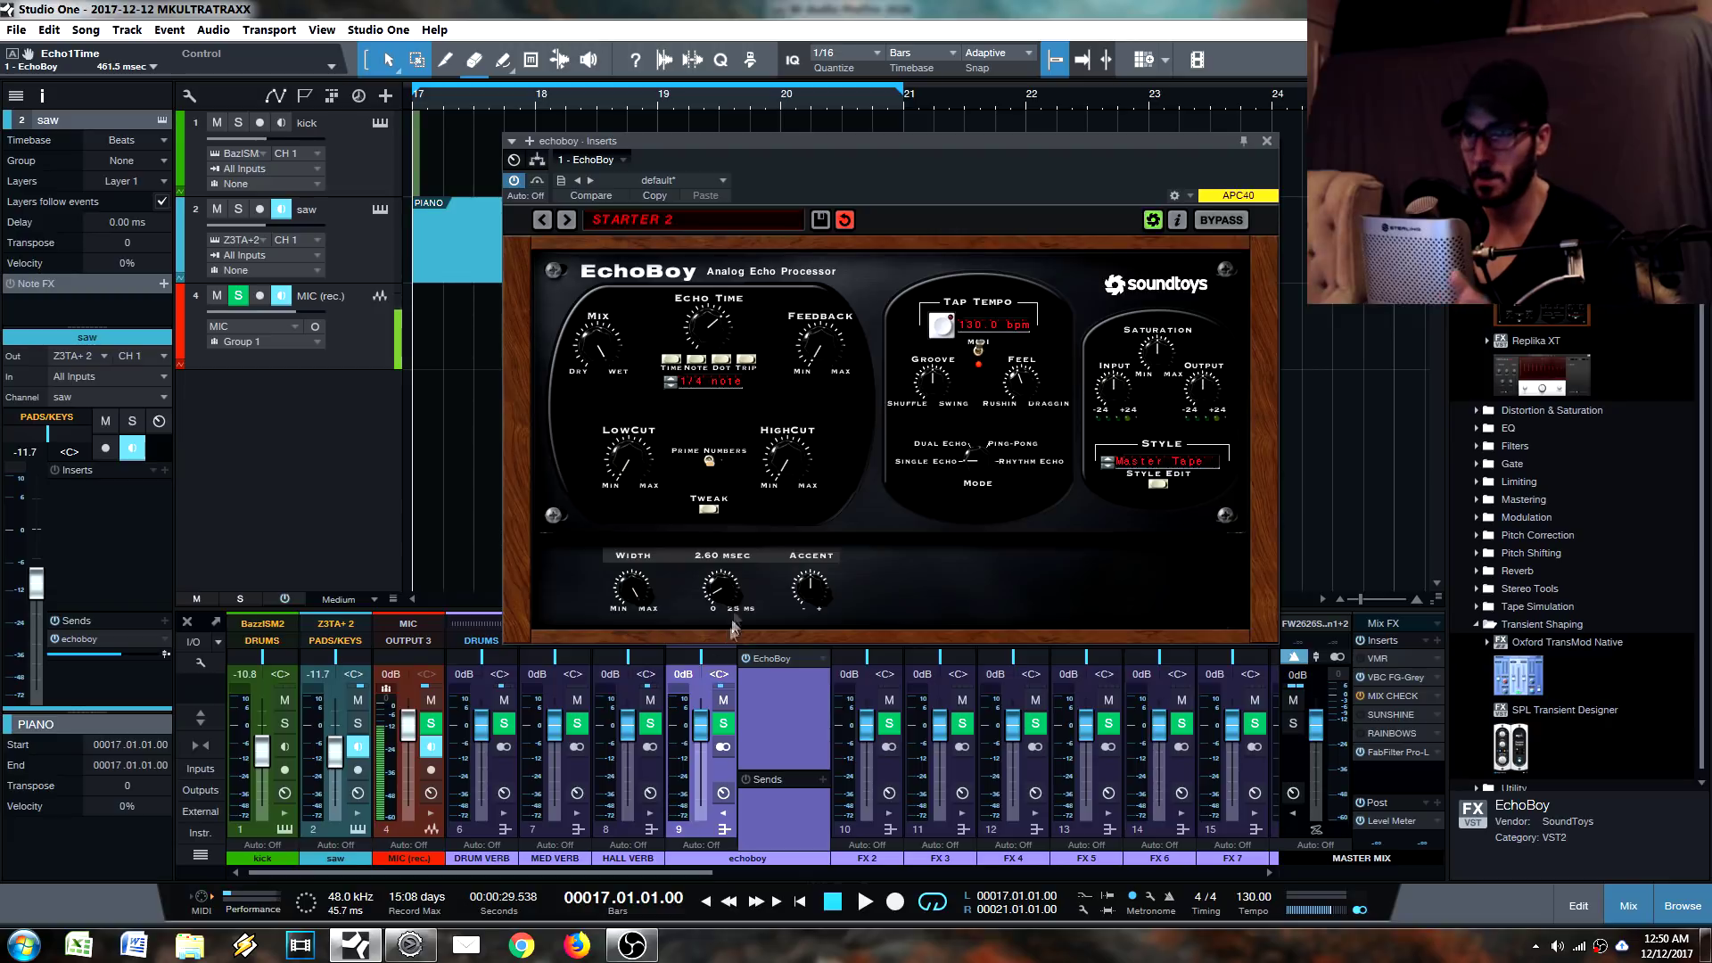
drag(736, 589, 731, 634)
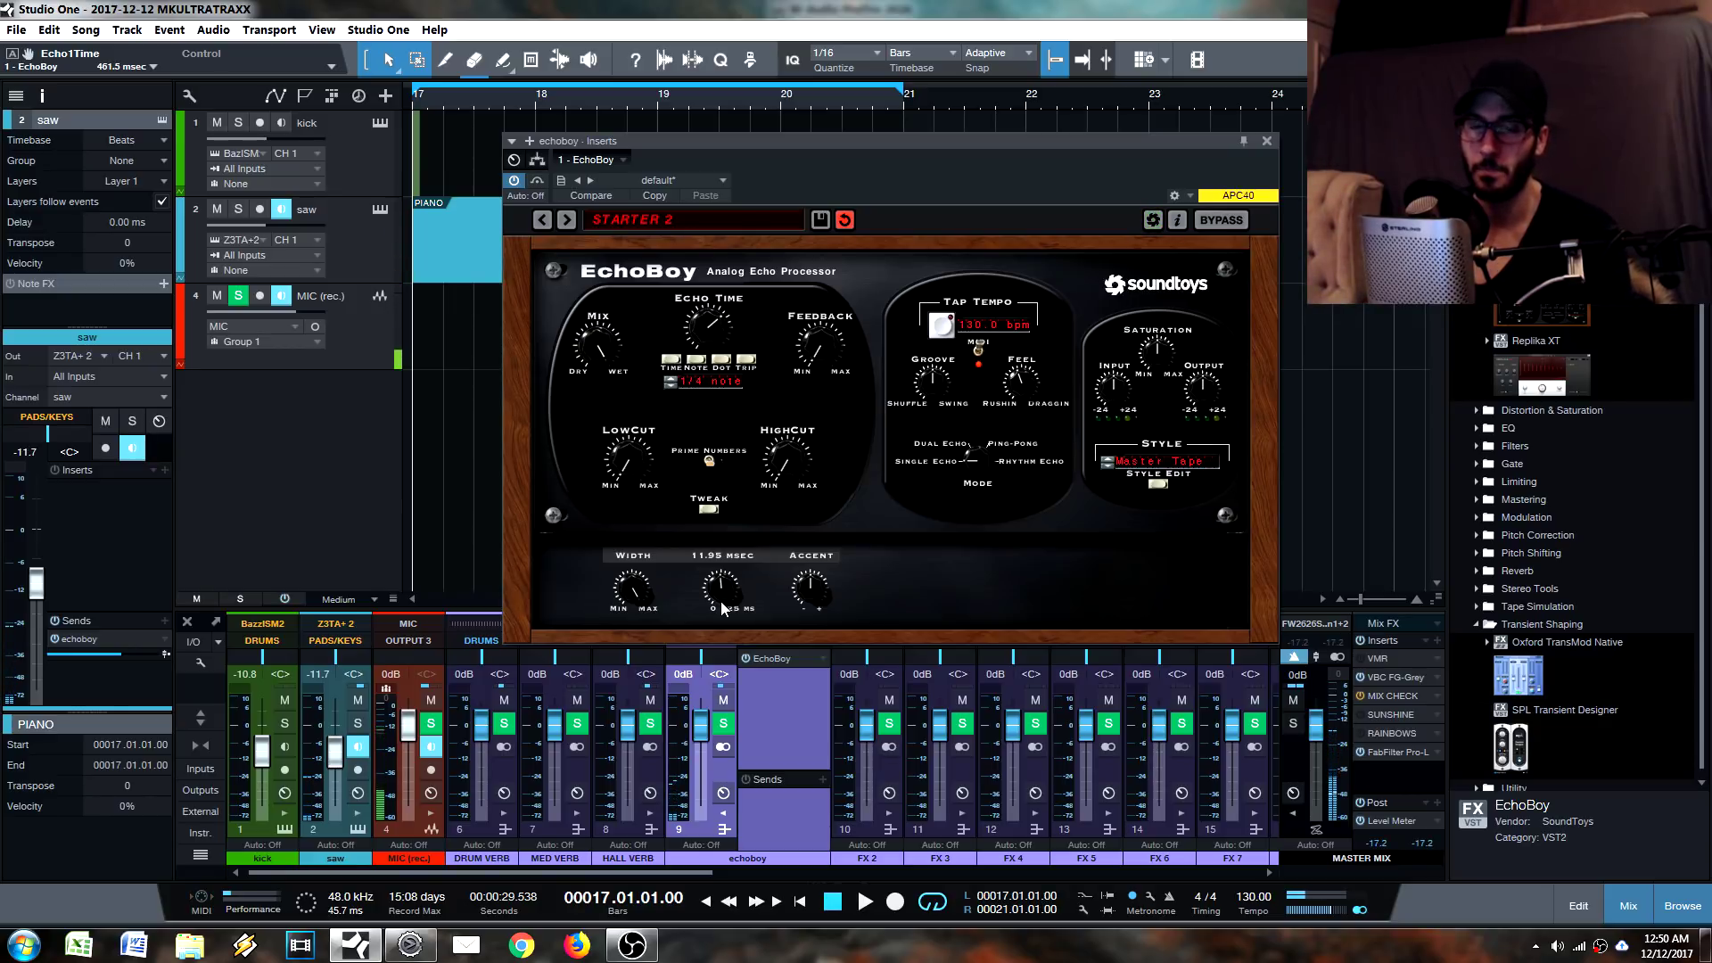
drag(729, 611, 718, 590)
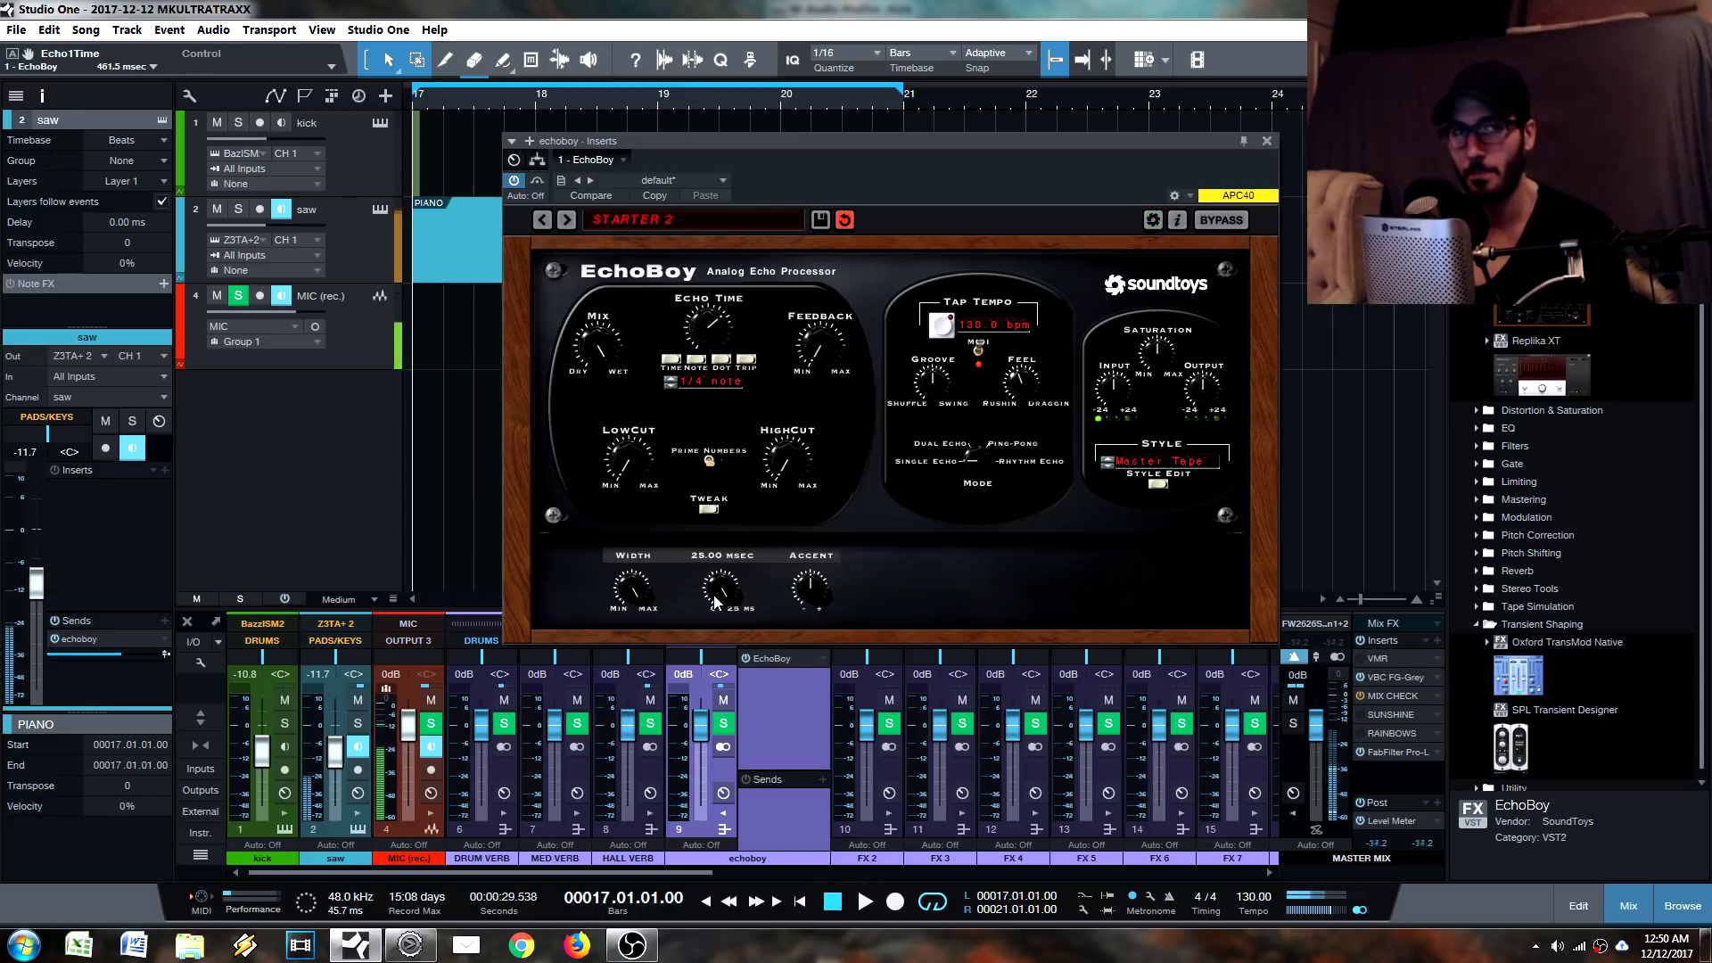
drag(726, 592, 724, 600)
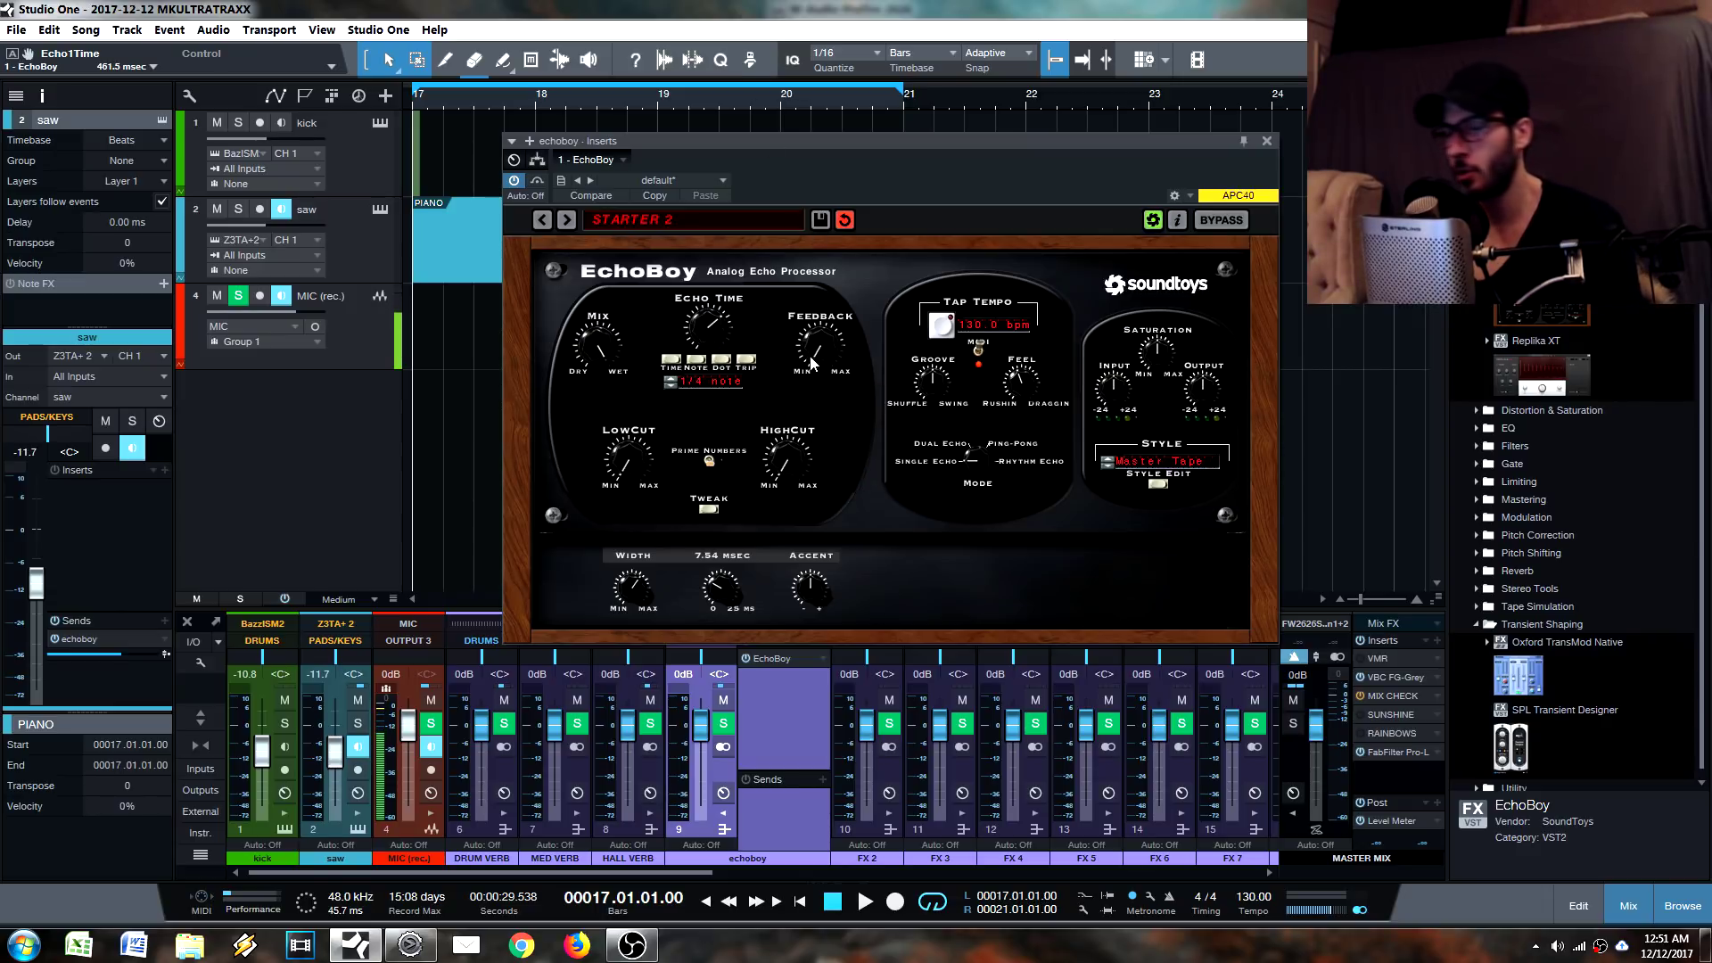
Raise the Feedback to 0.70 and reduce it slightly, and try the Accent toward minus before returning it to centre.
drag(825, 334, 826, 345)
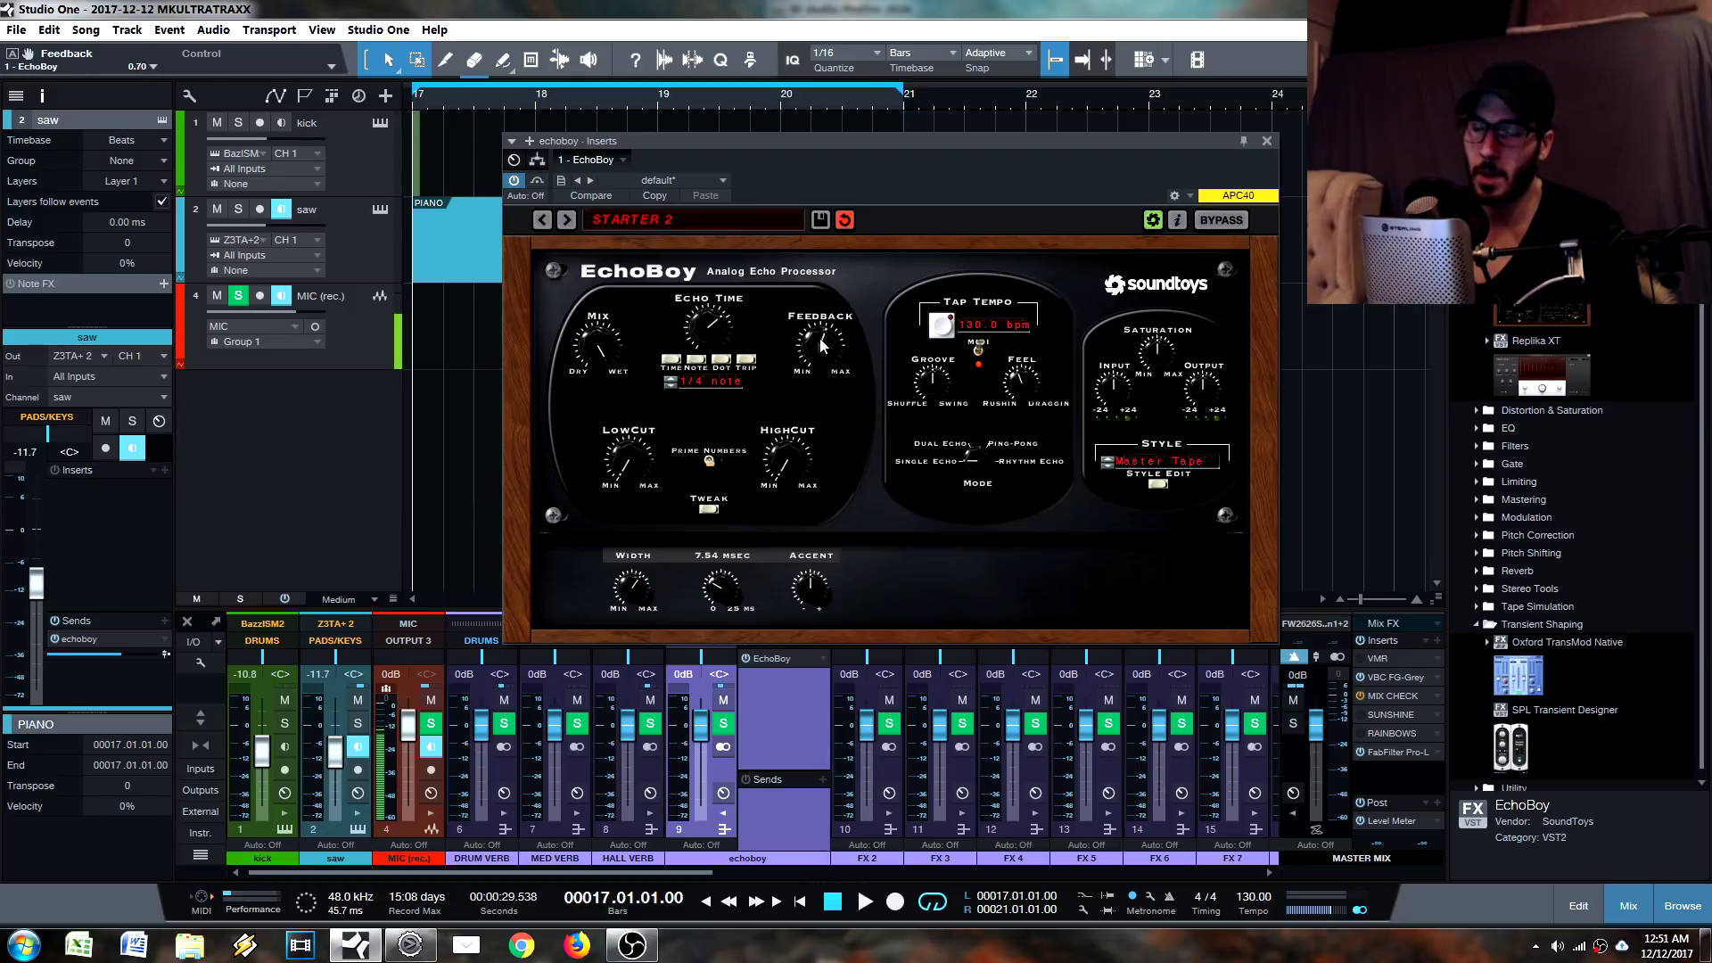
drag(819, 350, 825, 369)
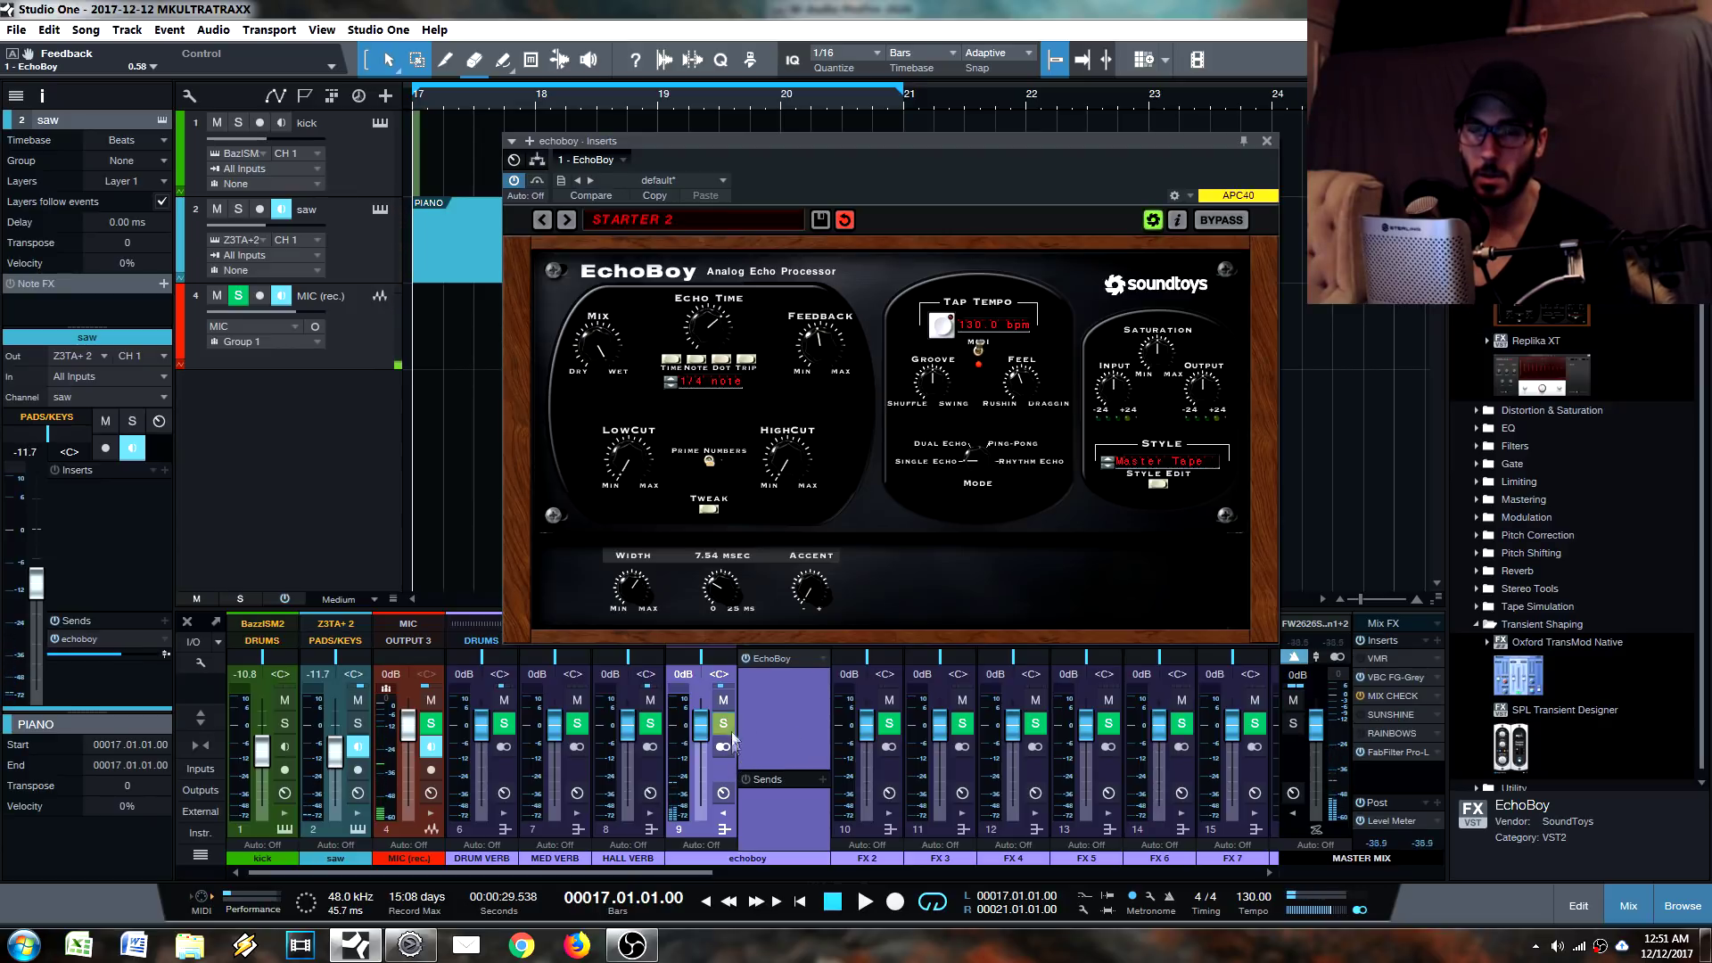
drag(808, 601, 821, 533)
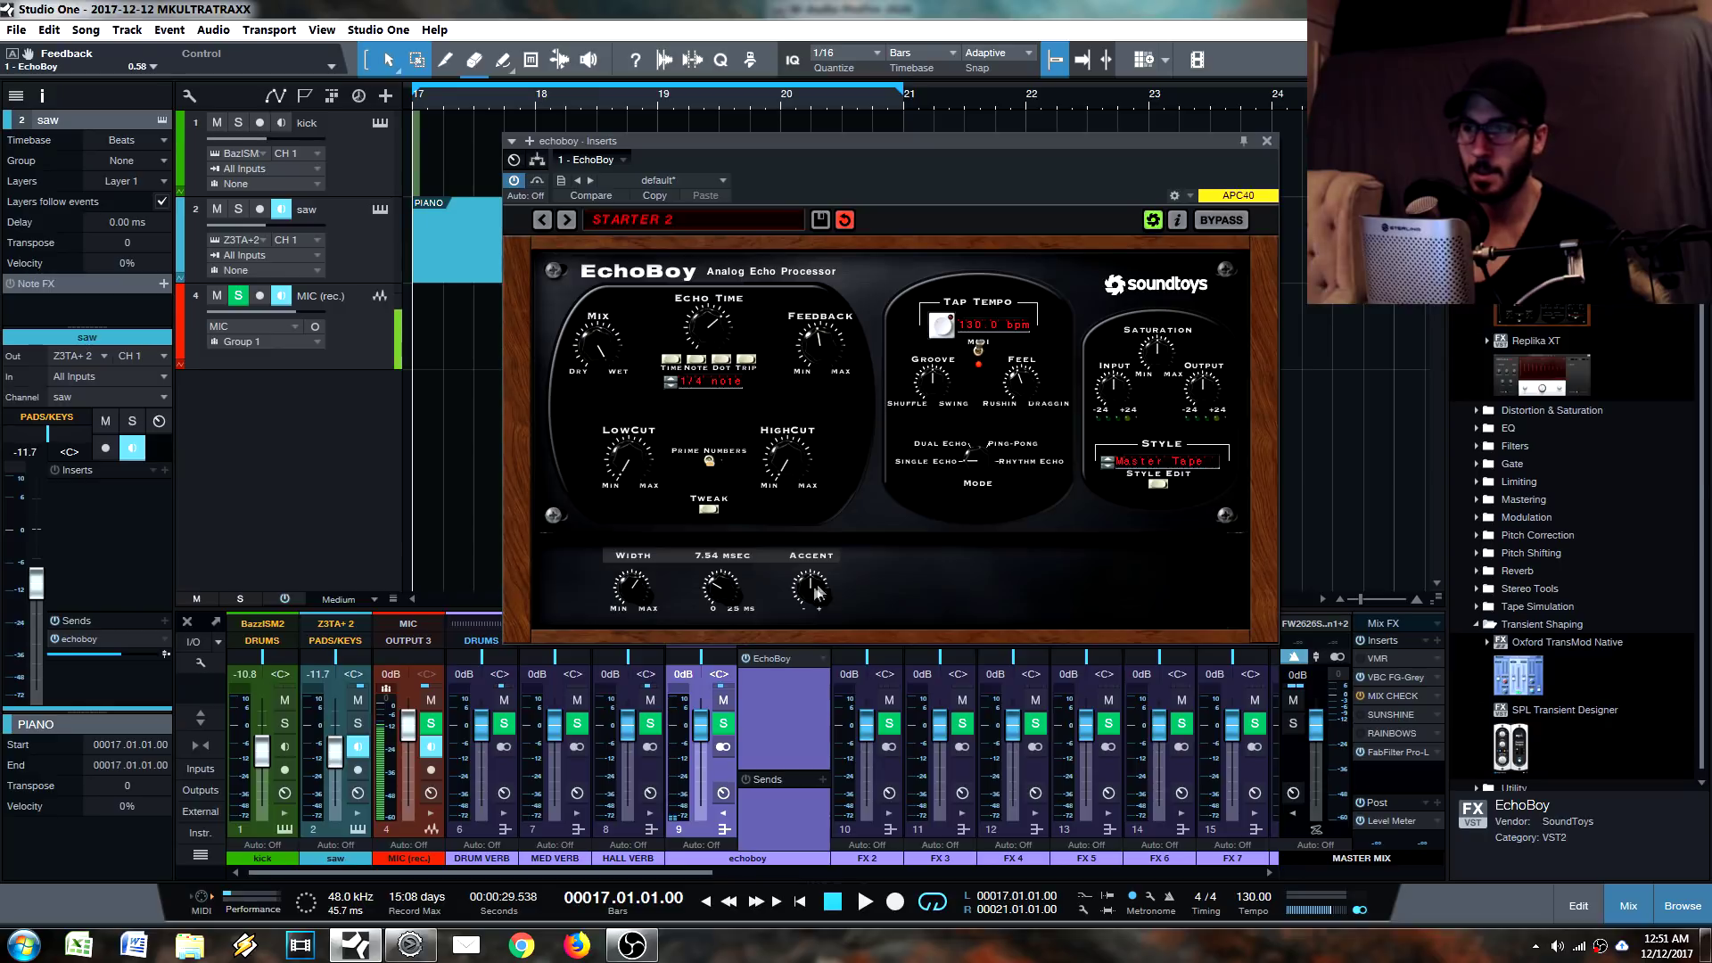
Switch to Dual Echo mode, try Echo 2 at 1/8th, and set Echo 1 to 1/16th and Echo 2 to a 1/4 note.
drag(985, 472, 982, 432)
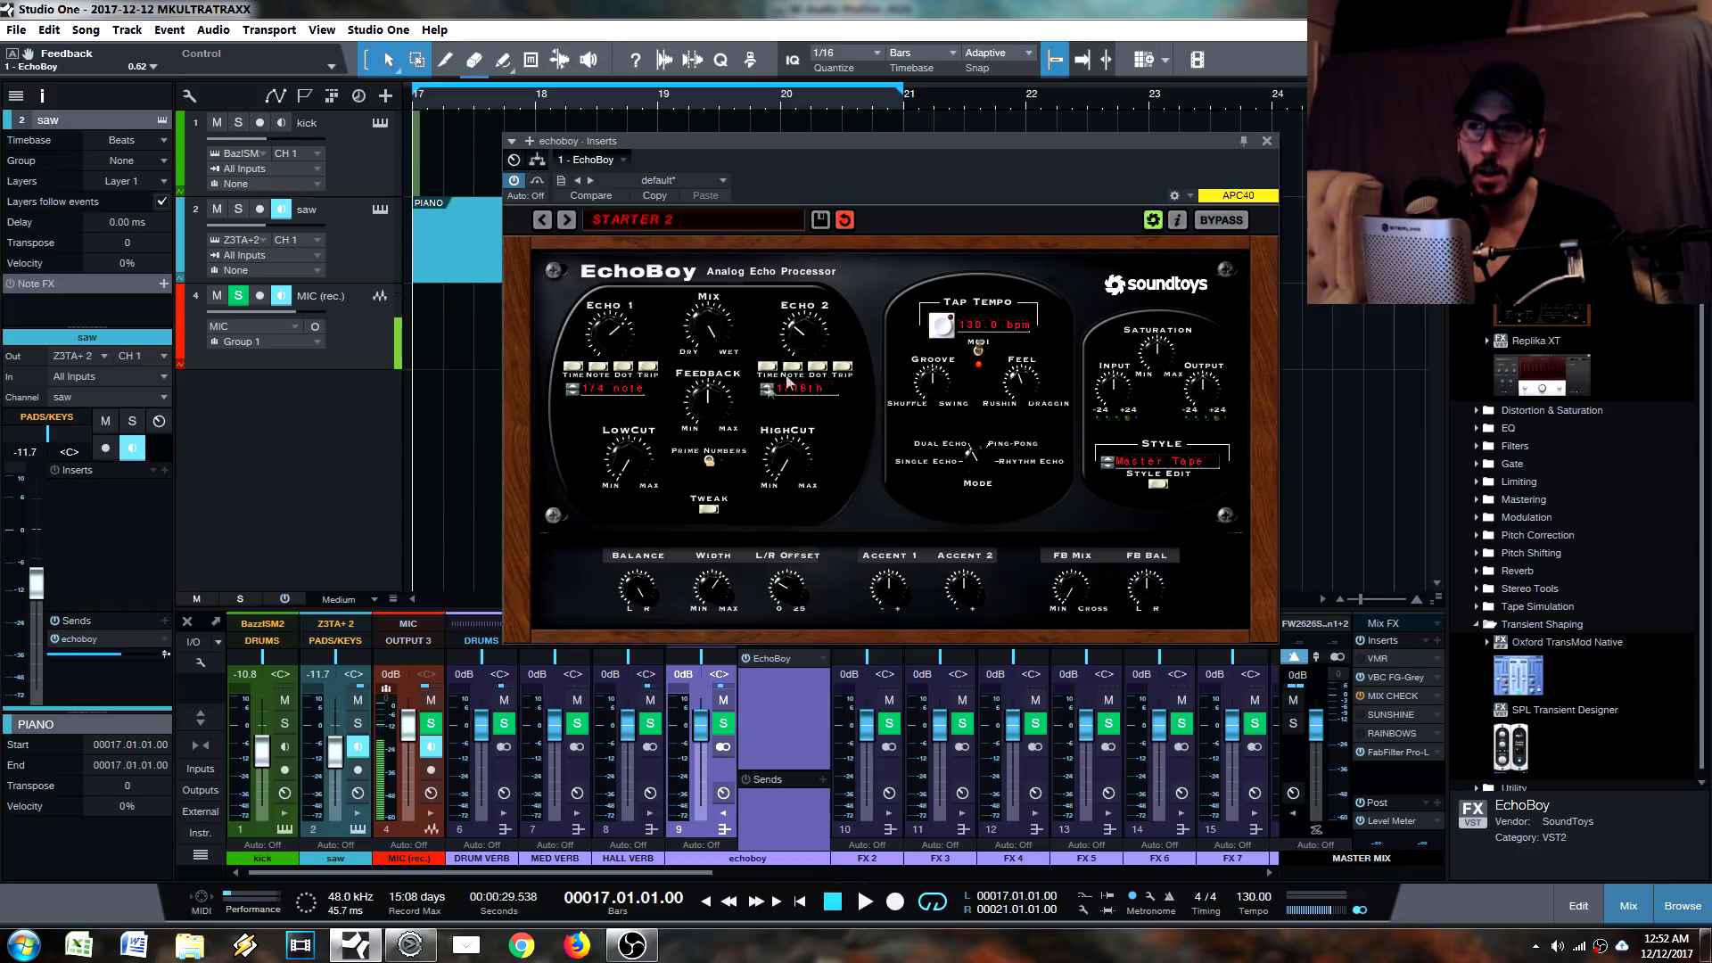
drag(813, 342, 812, 318)
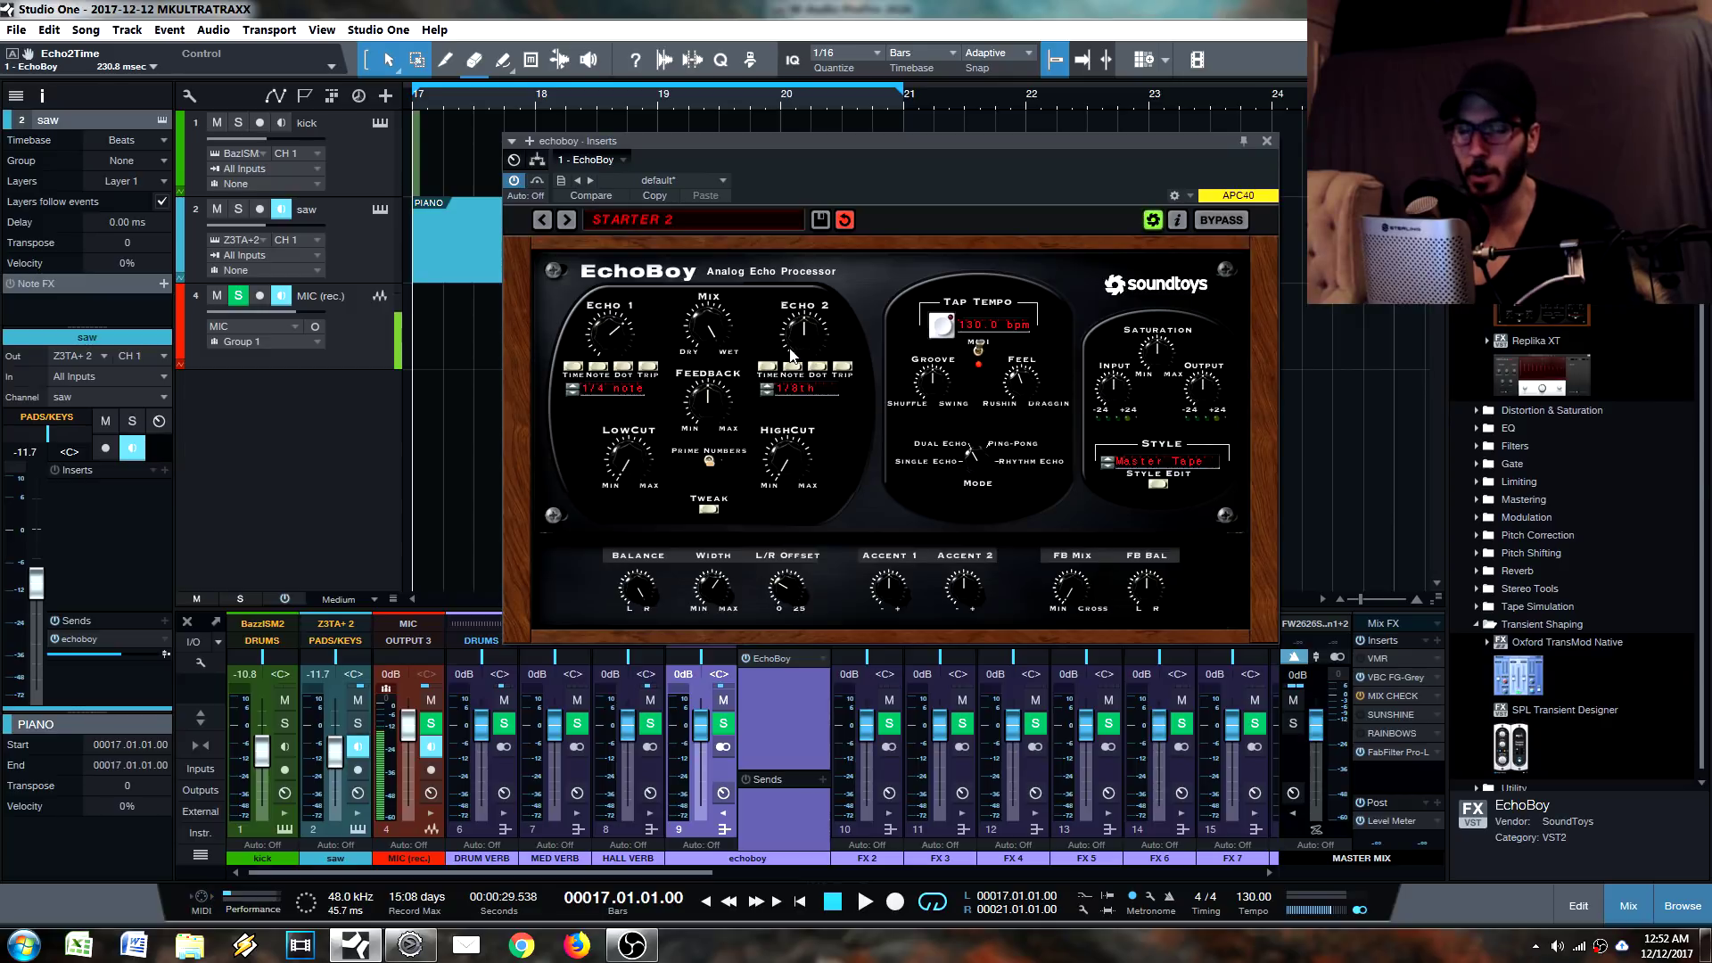
drag(644, 598, 651, 605)
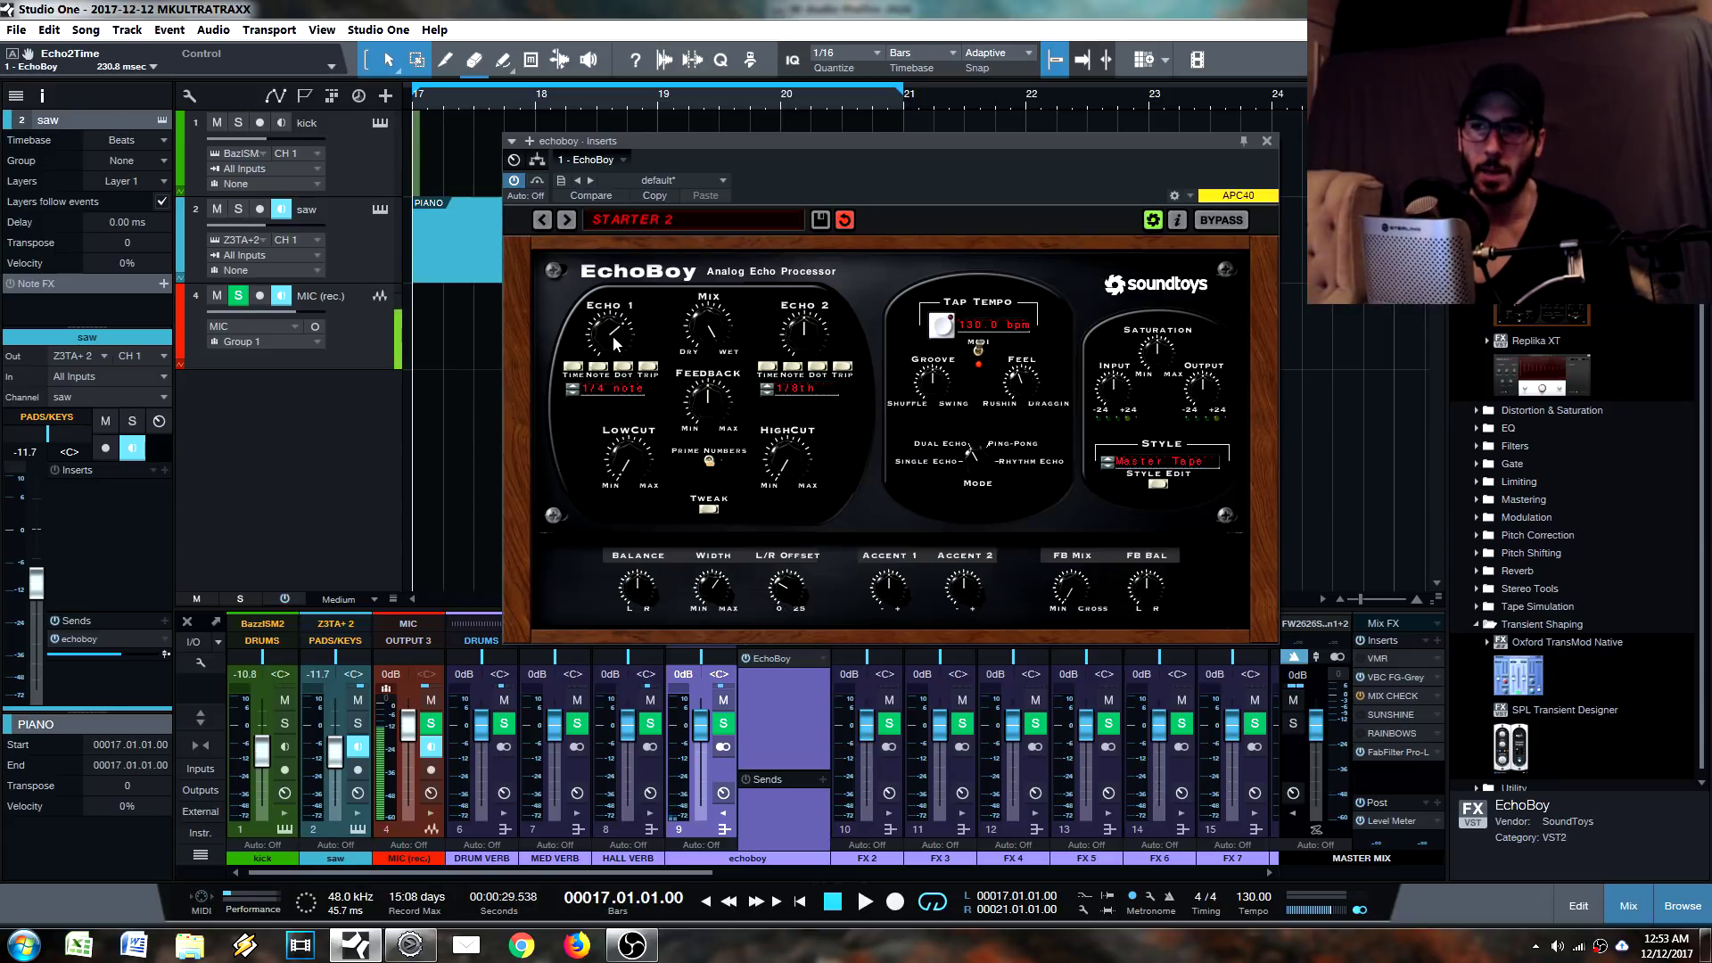
drag(614, 355, 617, 379)
mouse_move(793, 353)
mouse_down()
mouse_move(801, 341)
mouse_move(794, 356)
mouse_up()
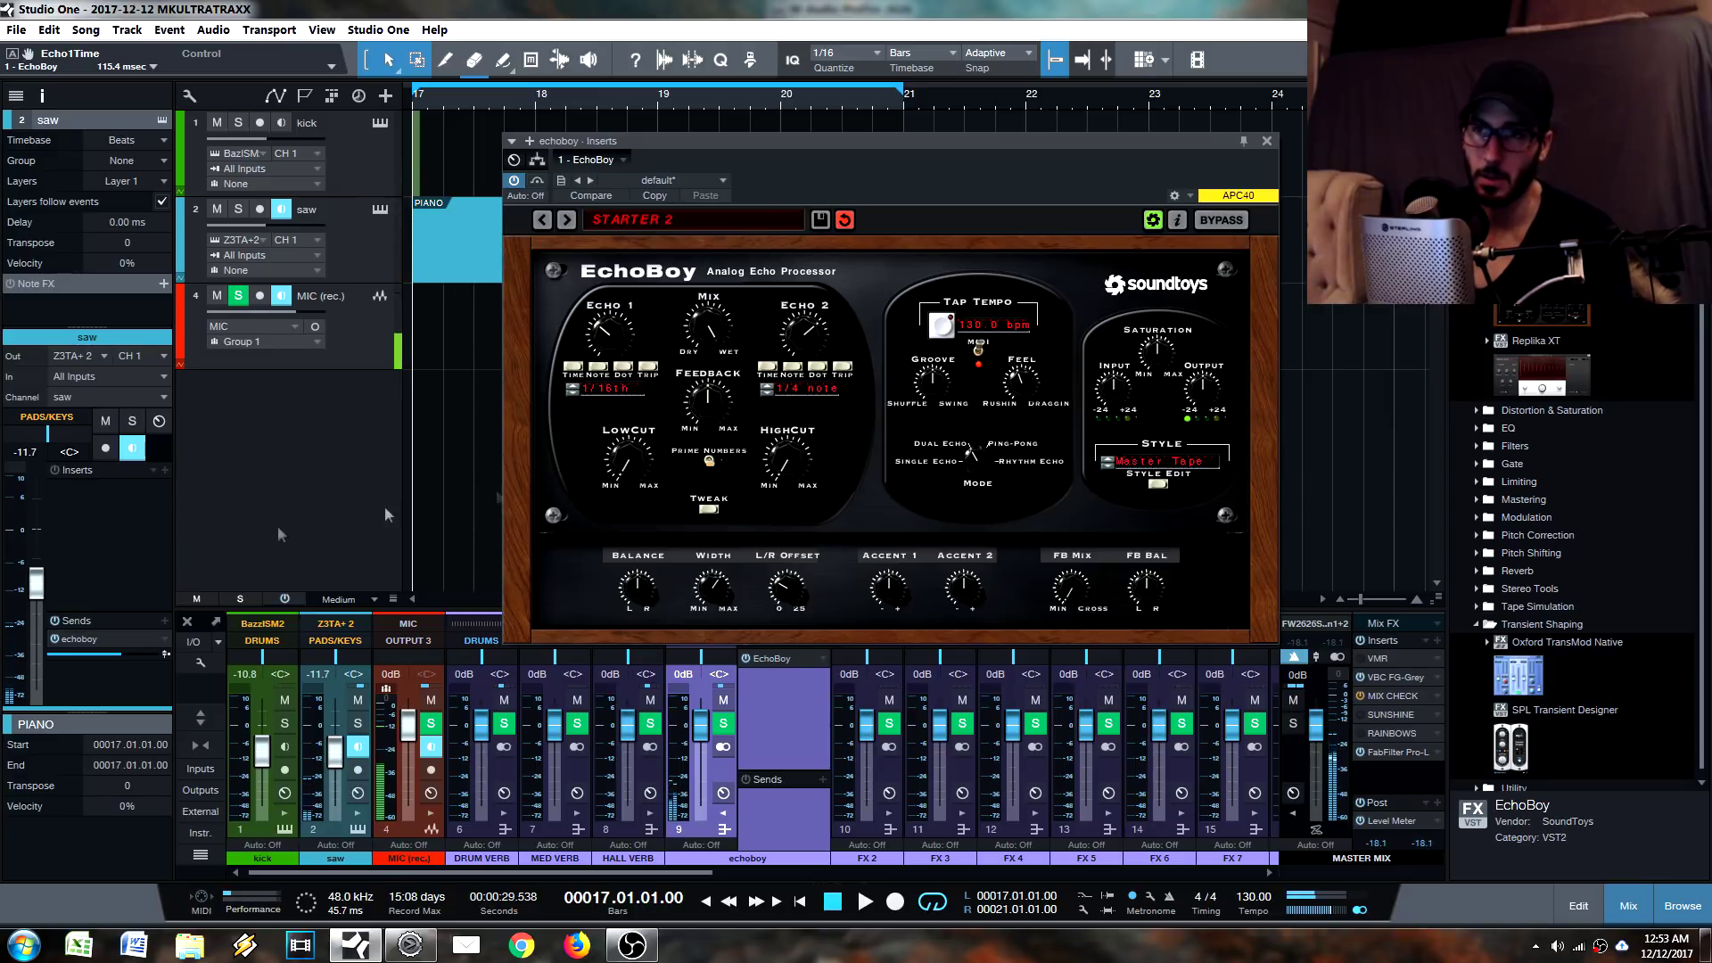
Reduce Feedback to 0.00, try Echo 1 at 1/8th, and set Echo 1 to a 1/4 note and Echo 2 to 1/8th.
drag(630, 339, 631, 323)
drag(707, 399, 724, 560)
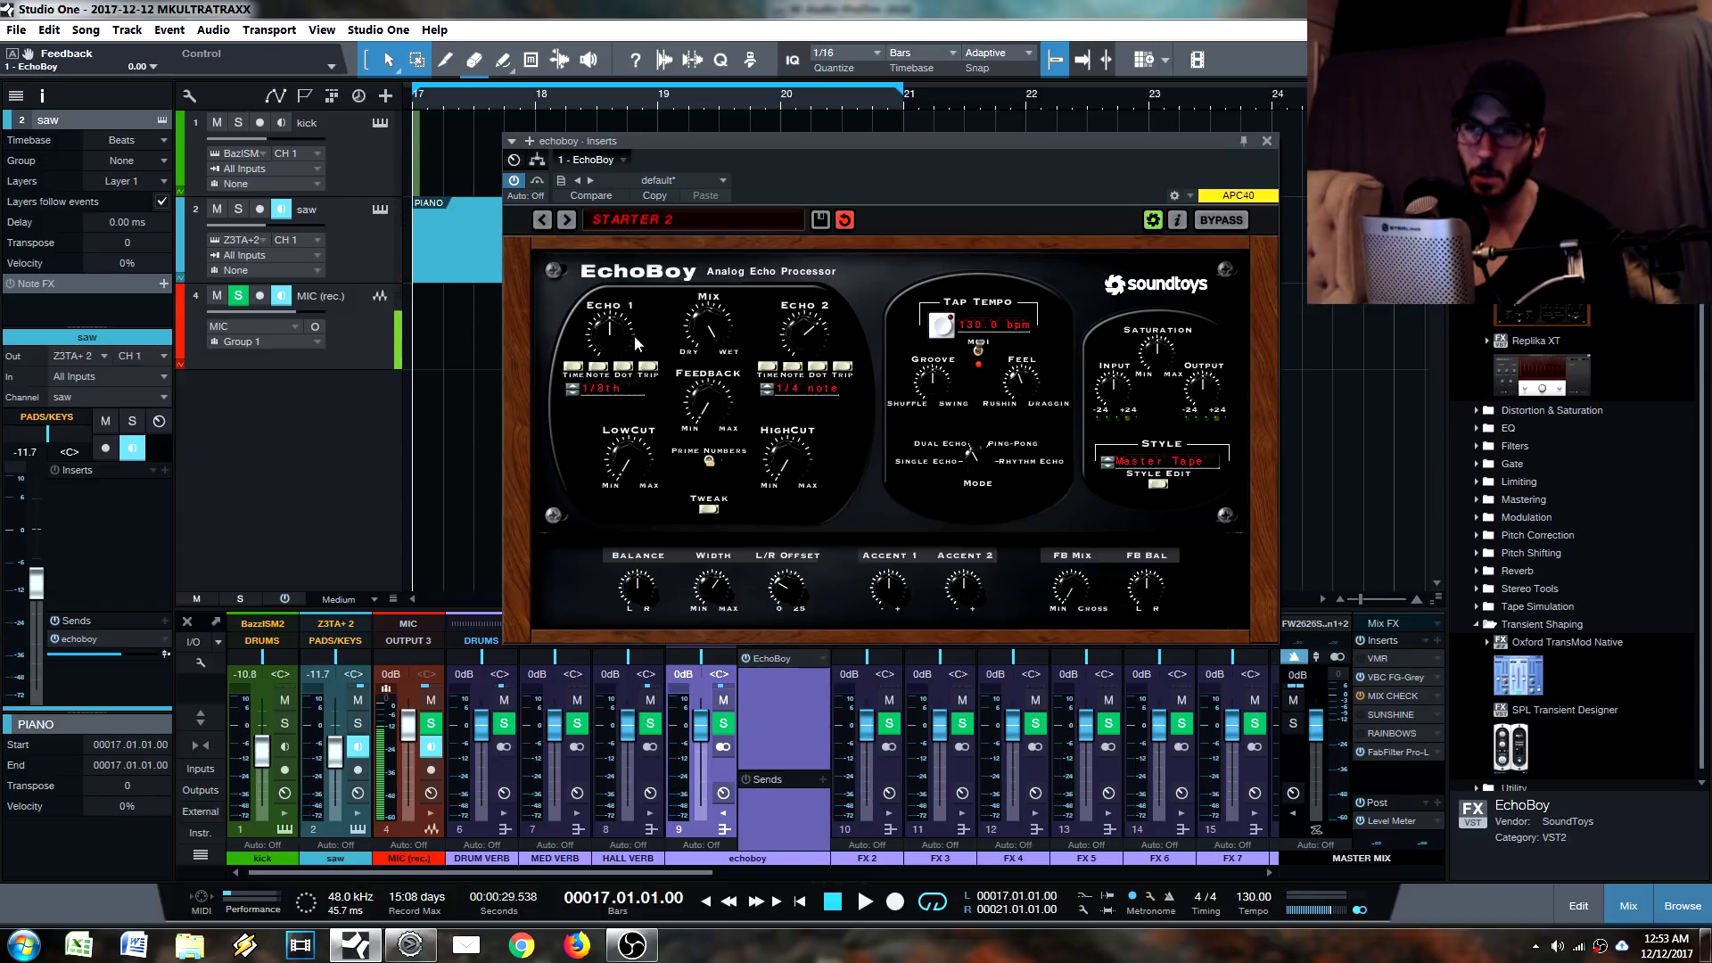
drag(805, 337, 807, 355)
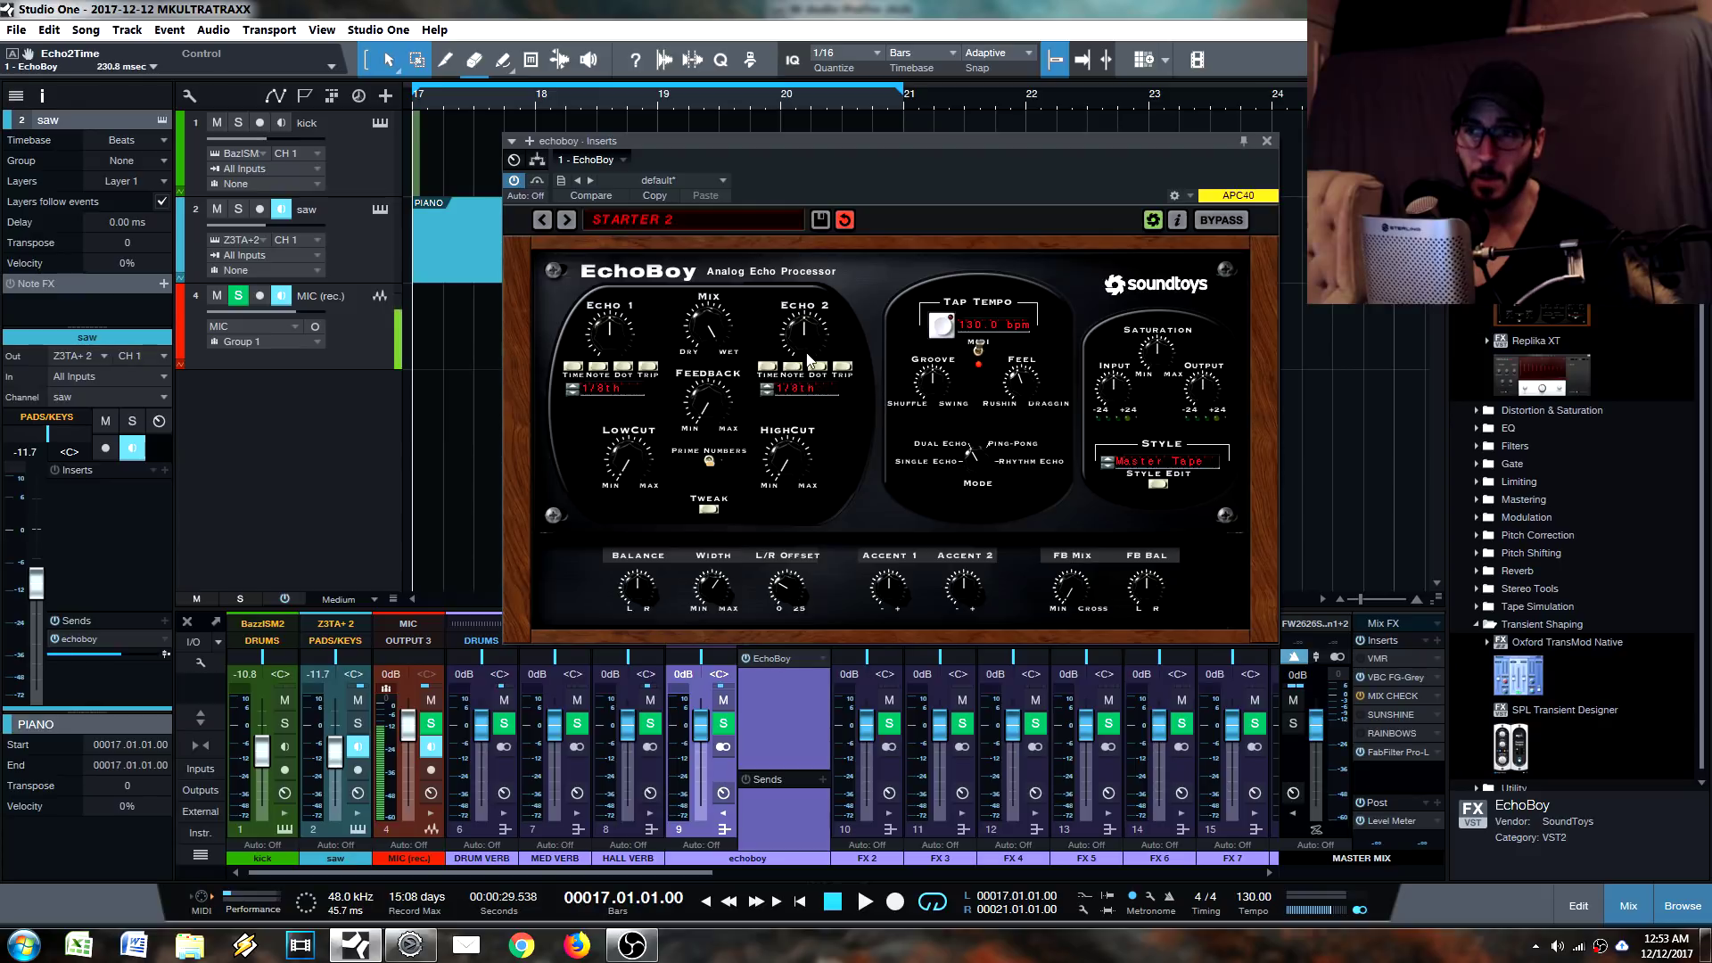
mouse_move(620, 345)
mouse_down()
mouse_move(628, 328)
mouse_move(624, 348)
mouse_up()
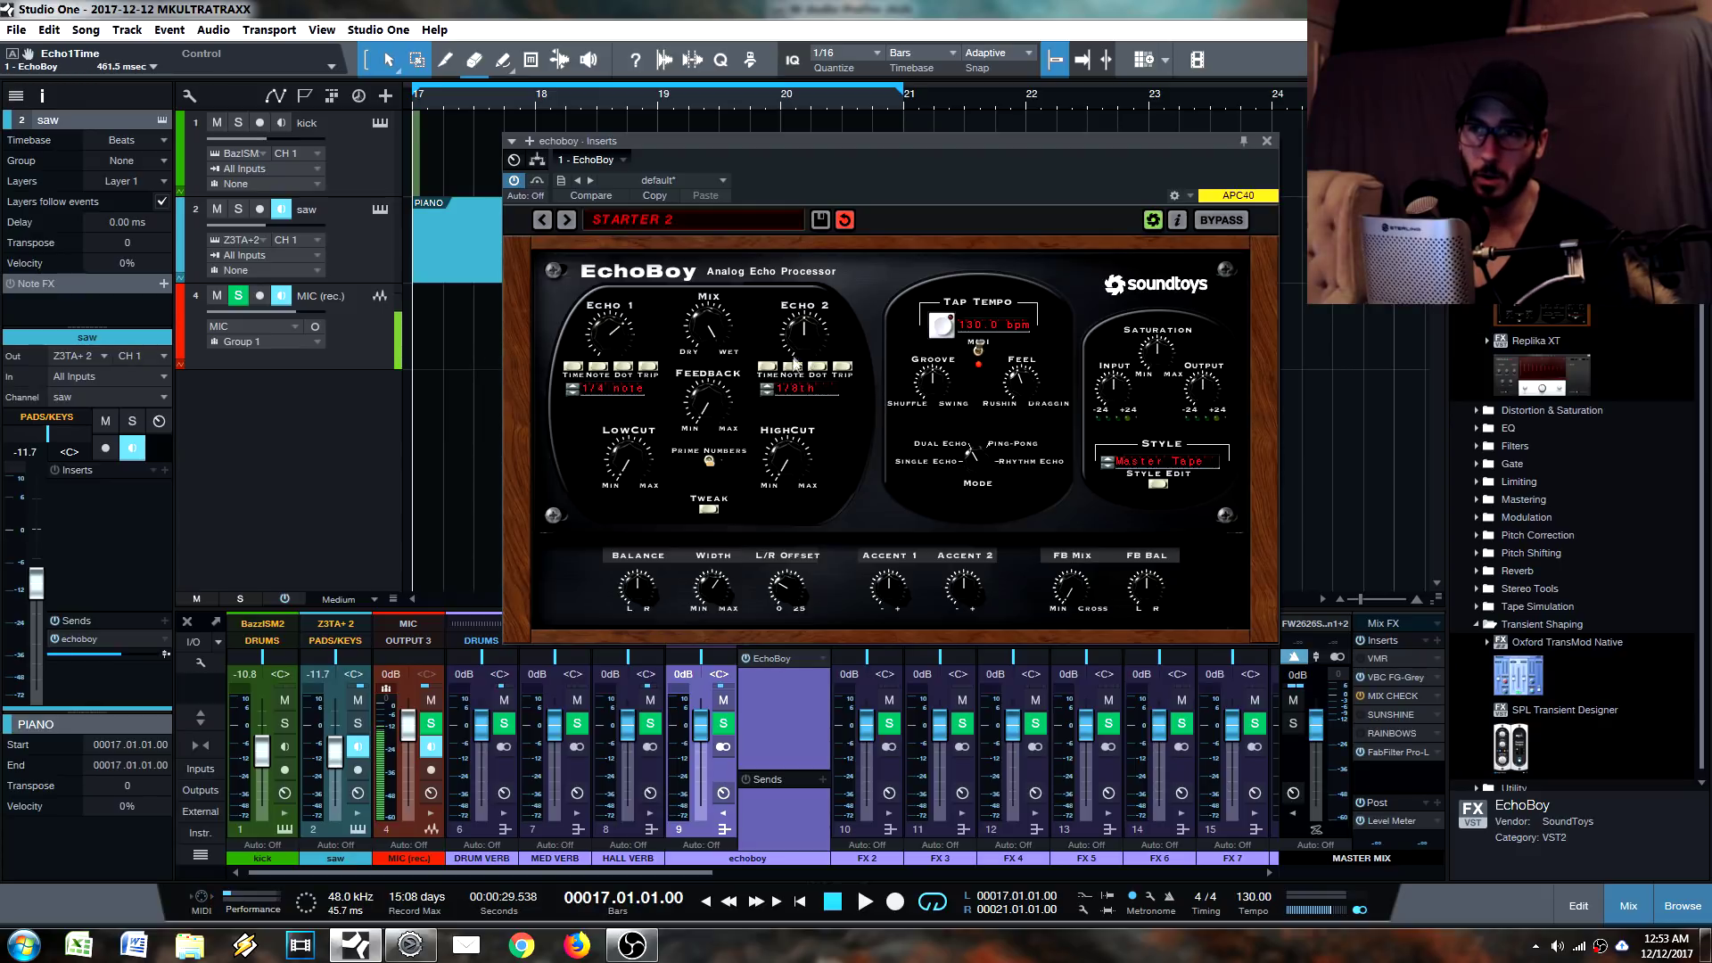
click(803, 336)
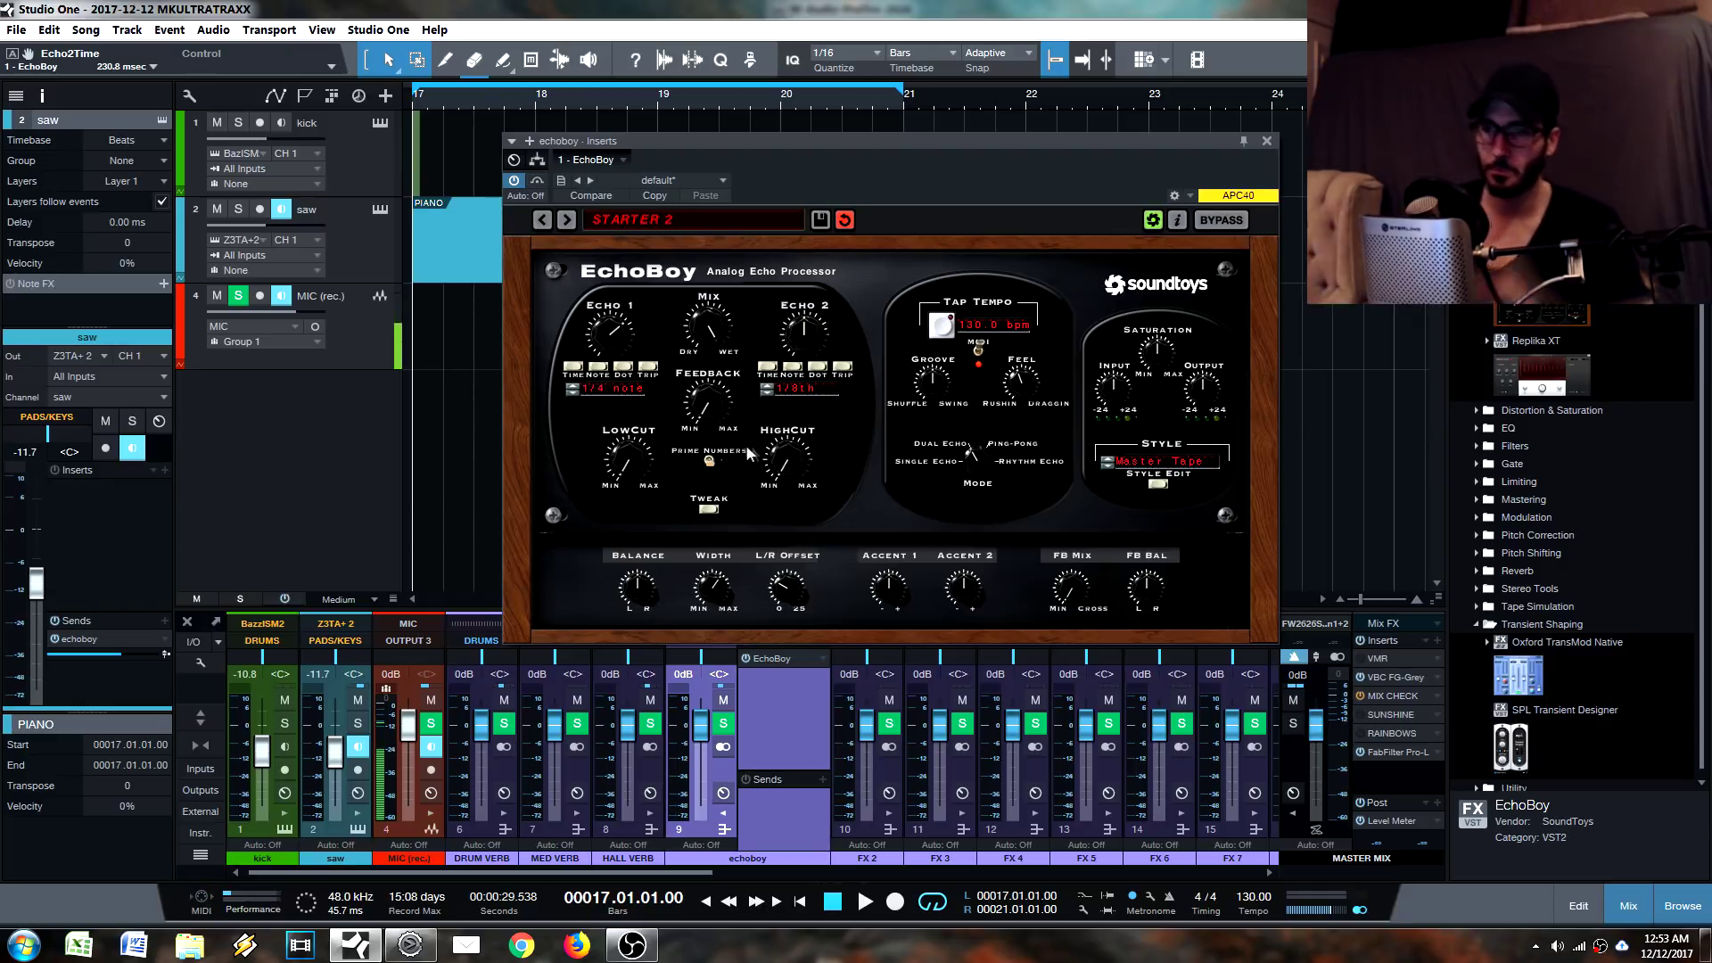
Raise the Feedback to 0.72, and try Accent 1 toward minus and Accent 2 at slightly different positions.
drag(700, 414, 713, 408)
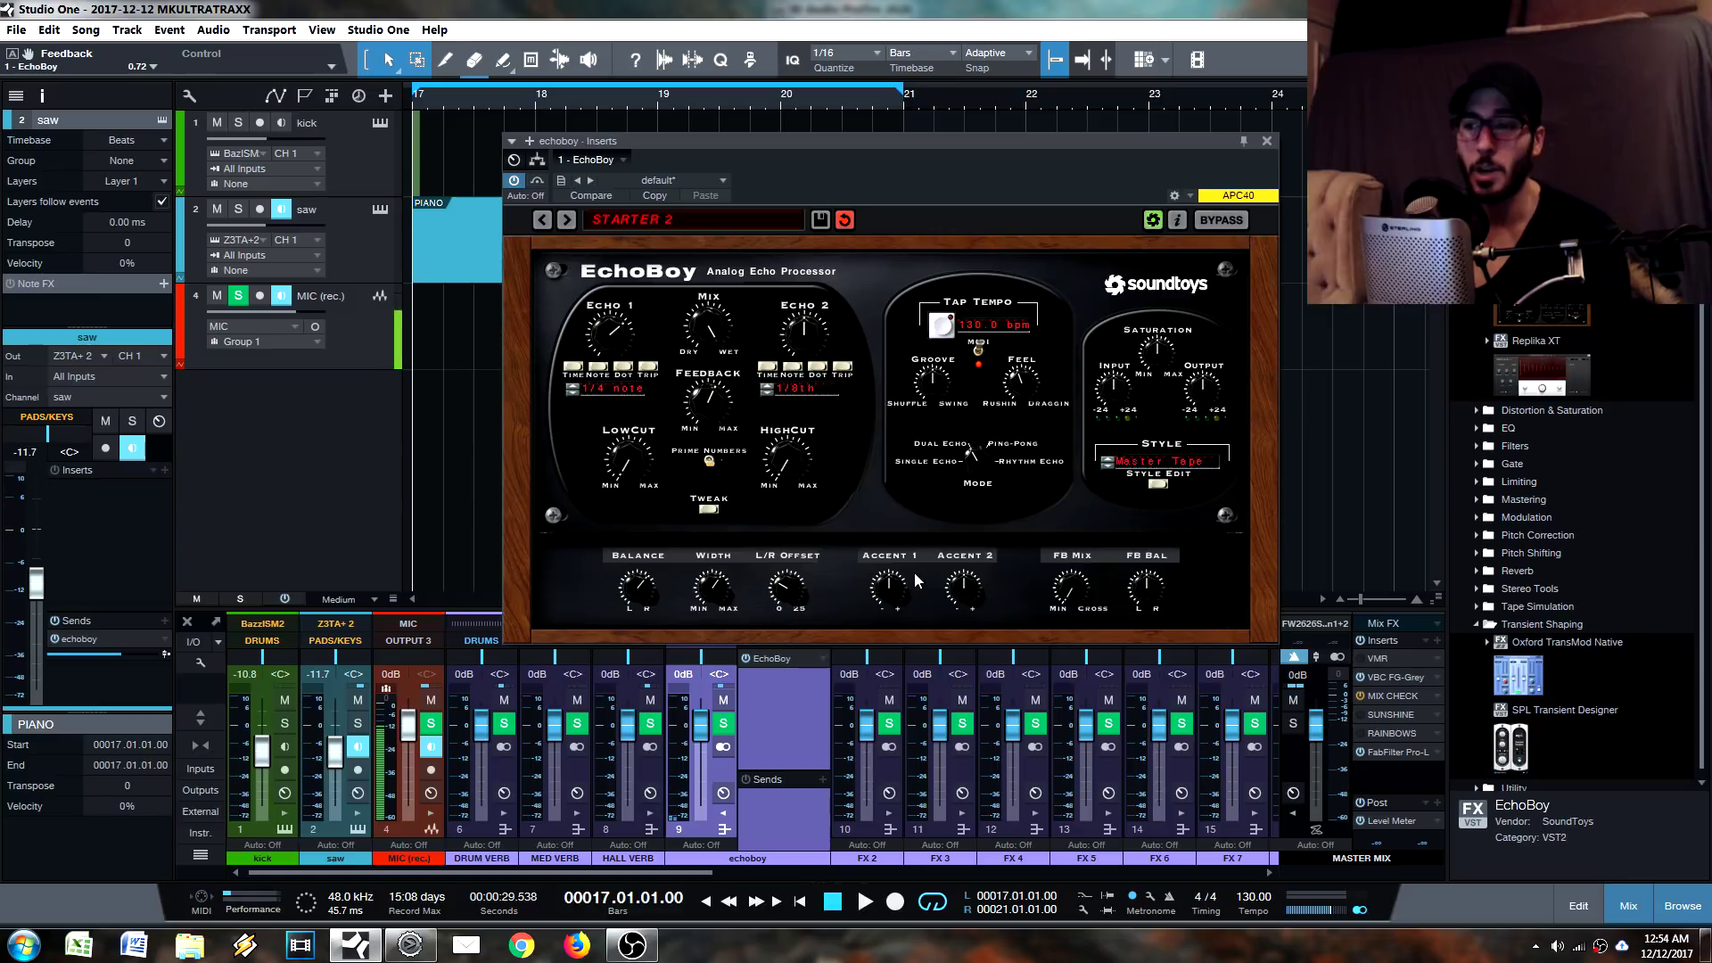
drag(817, 638, 891, 638)
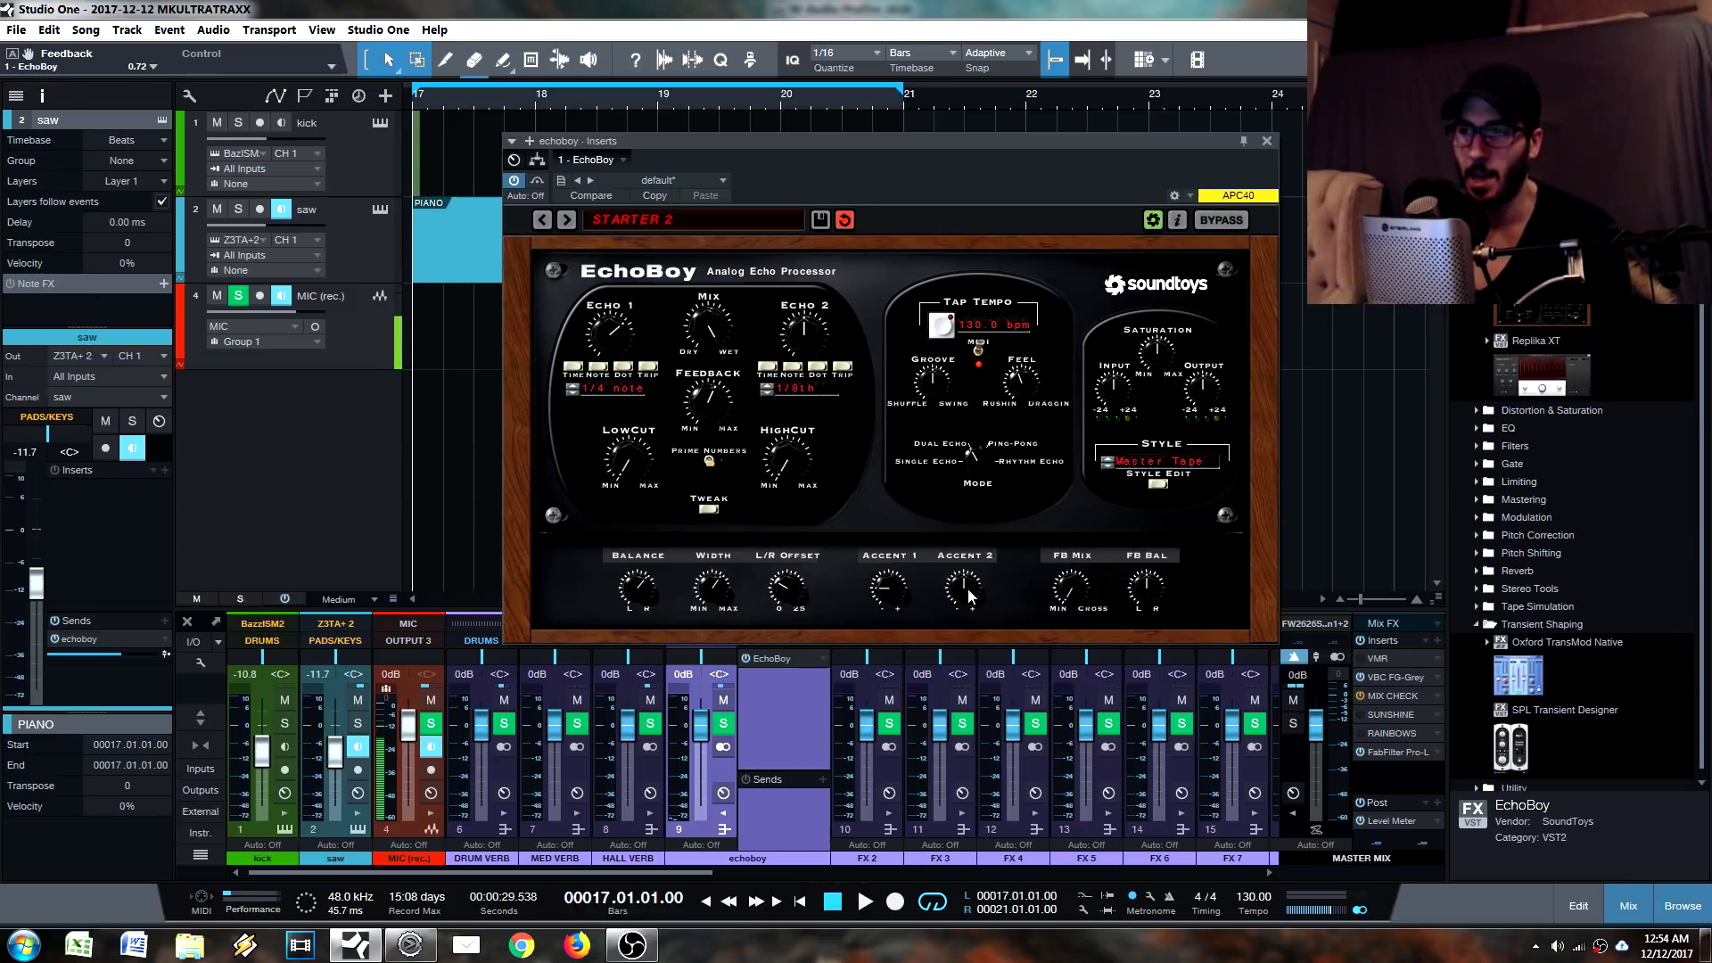
drag(970, 591, 956, 606)
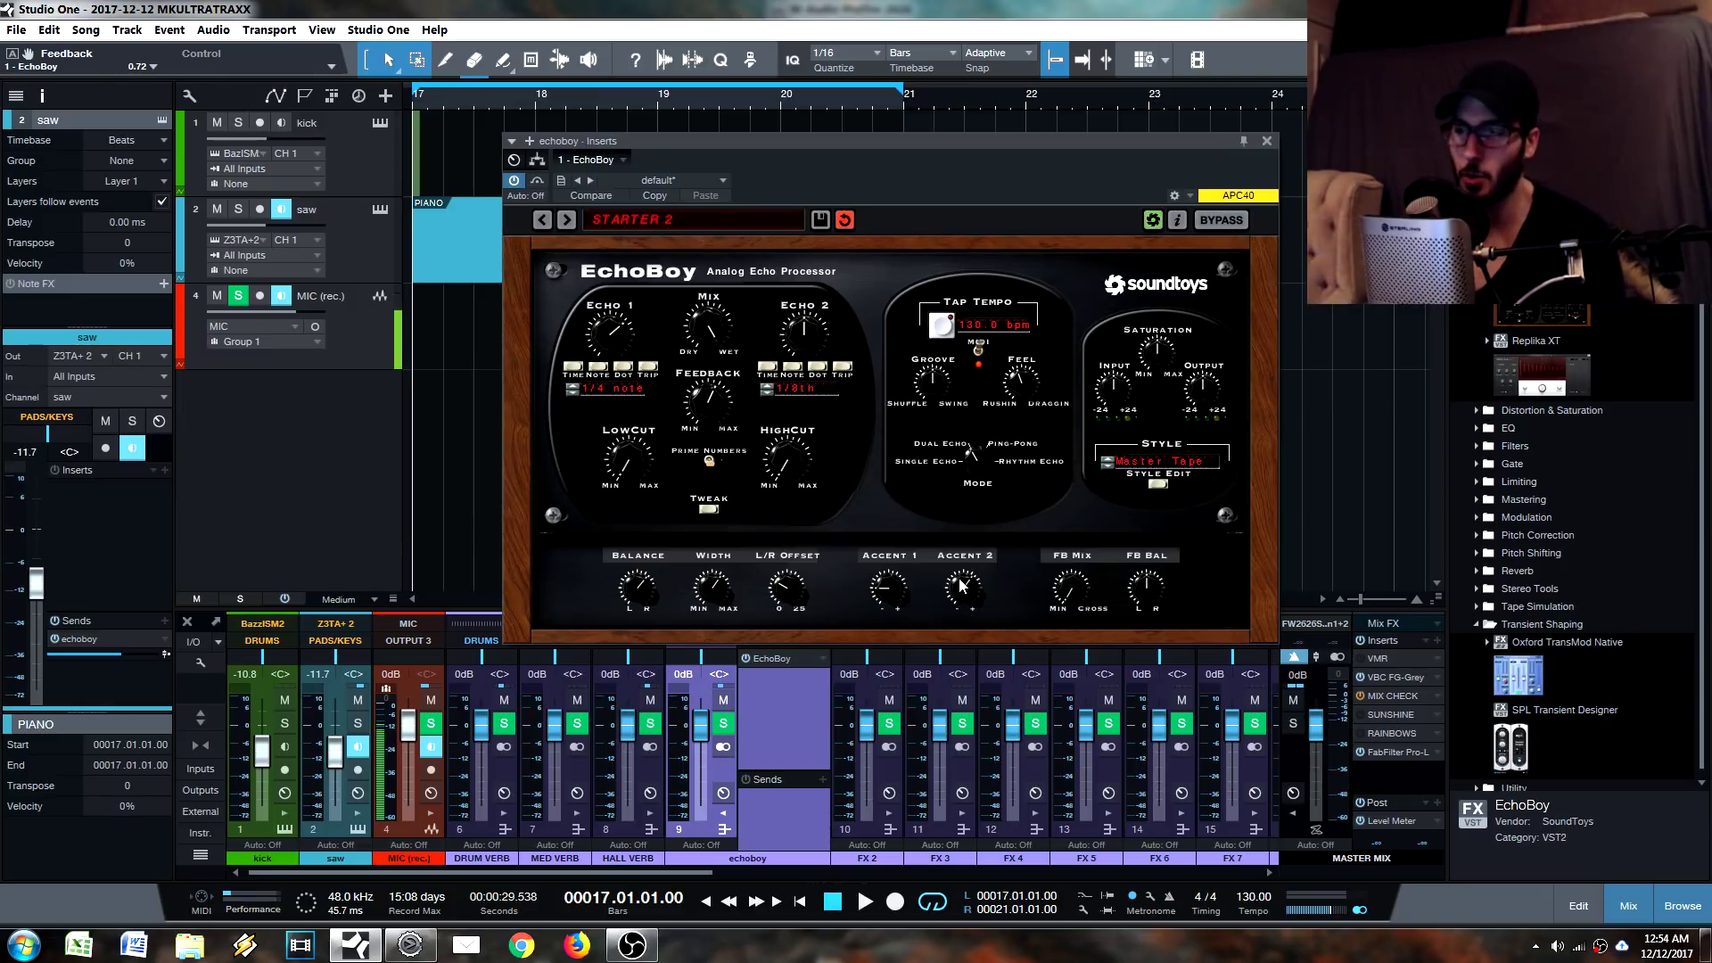
drag(961, 585, 968, 599)
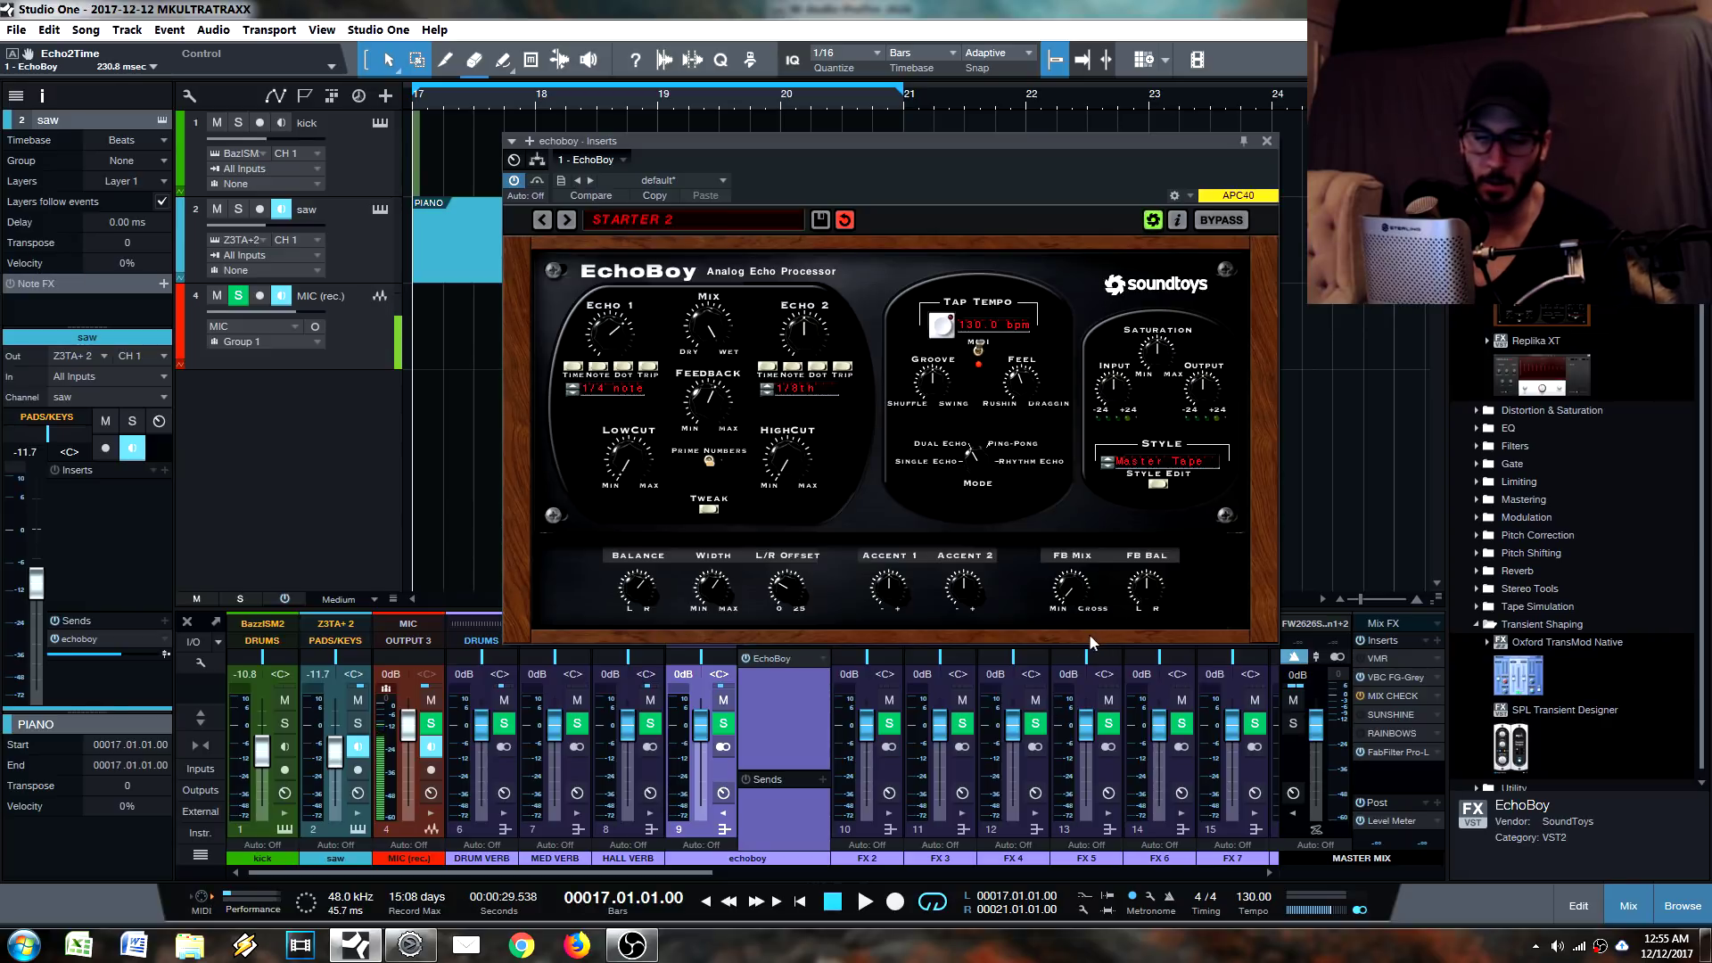
Sweep the FB Mix up from Min toward Cross and turn it back down.
drag(1089, 588, 1089, 571)
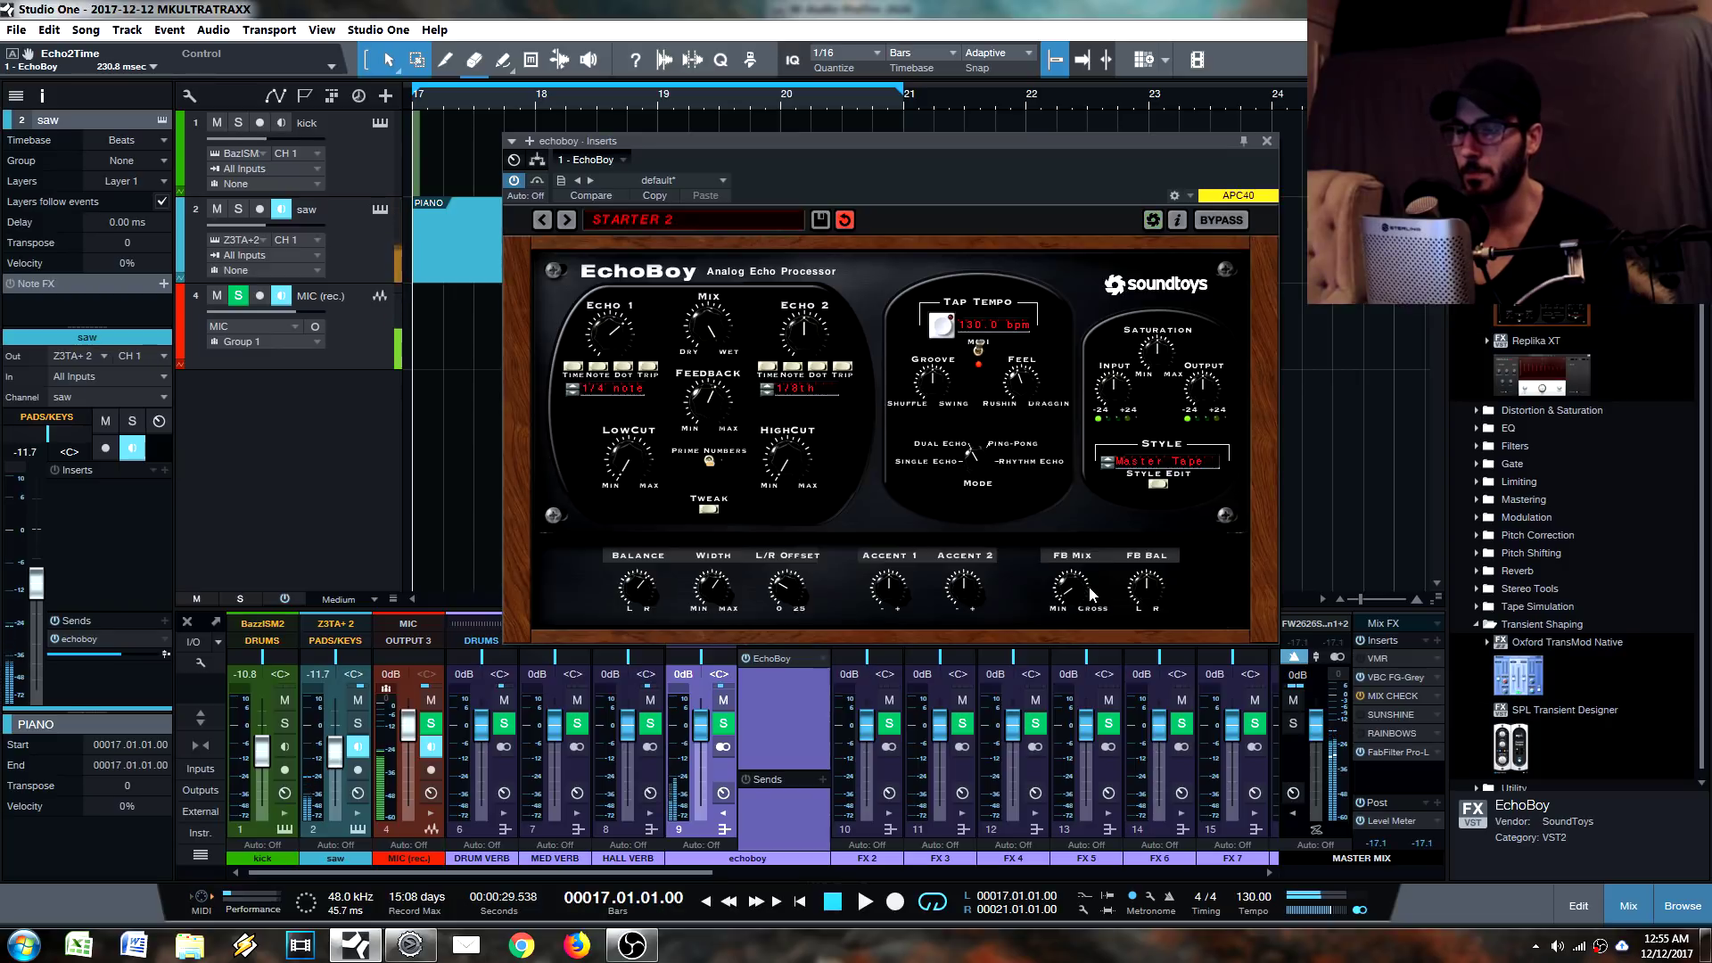
drag(1089, 586, 1106, 489)
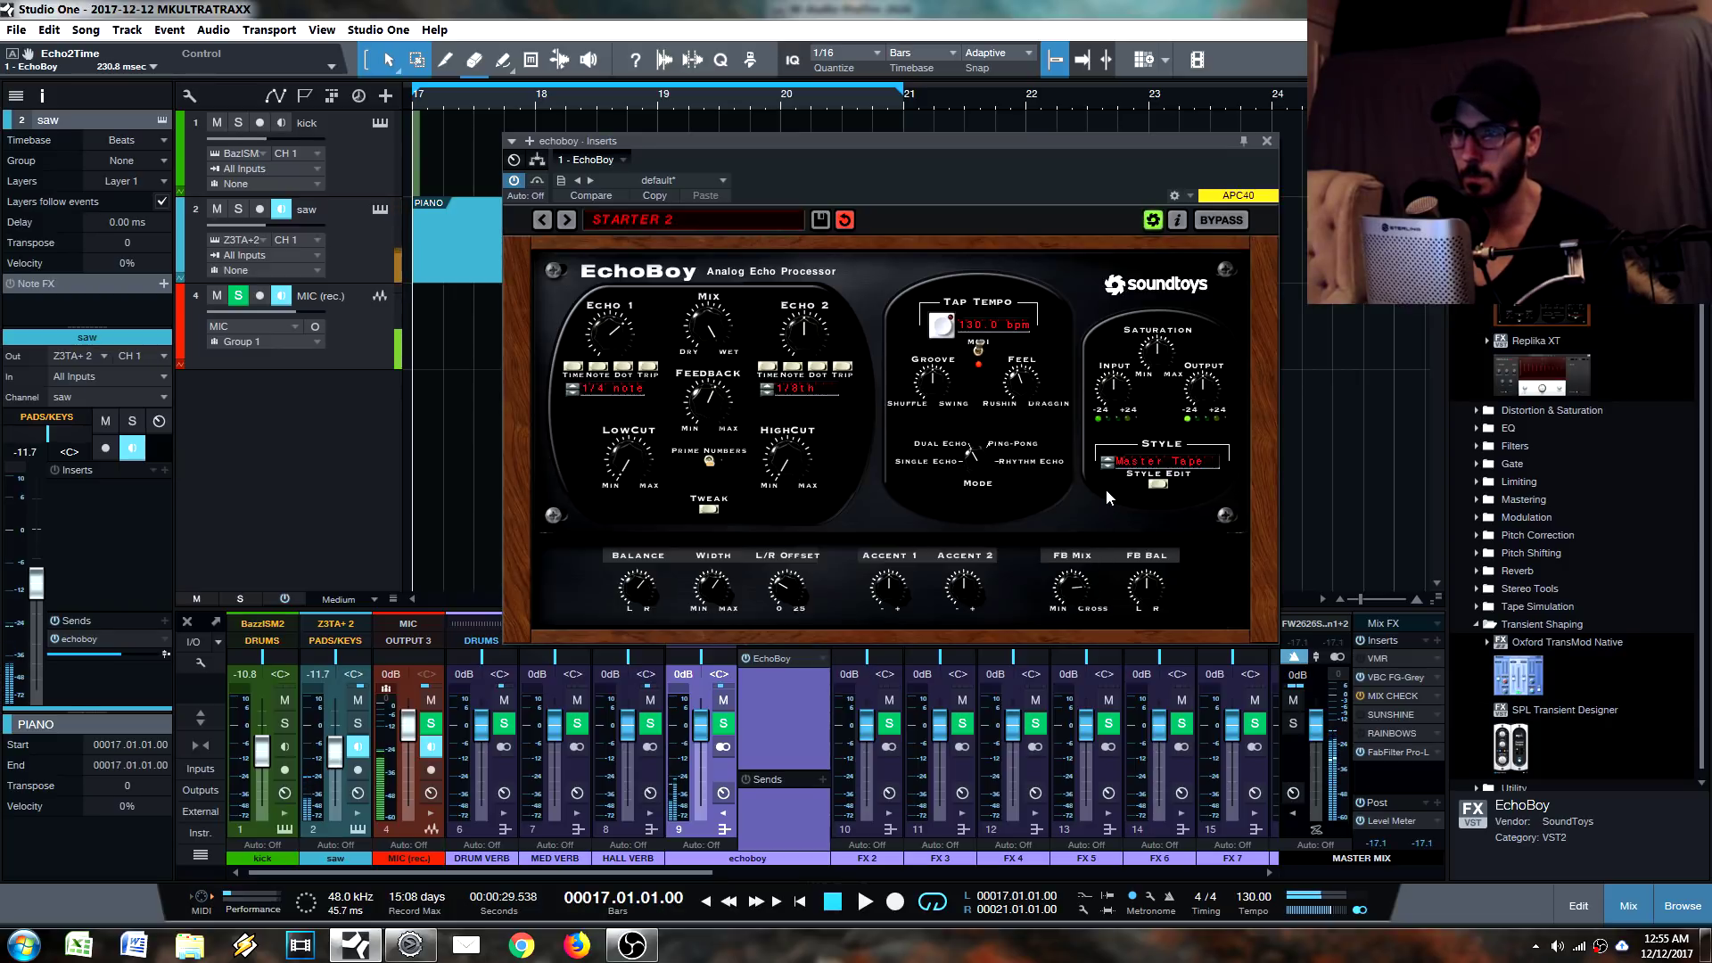
drag(1105, 490, 1081, 609)
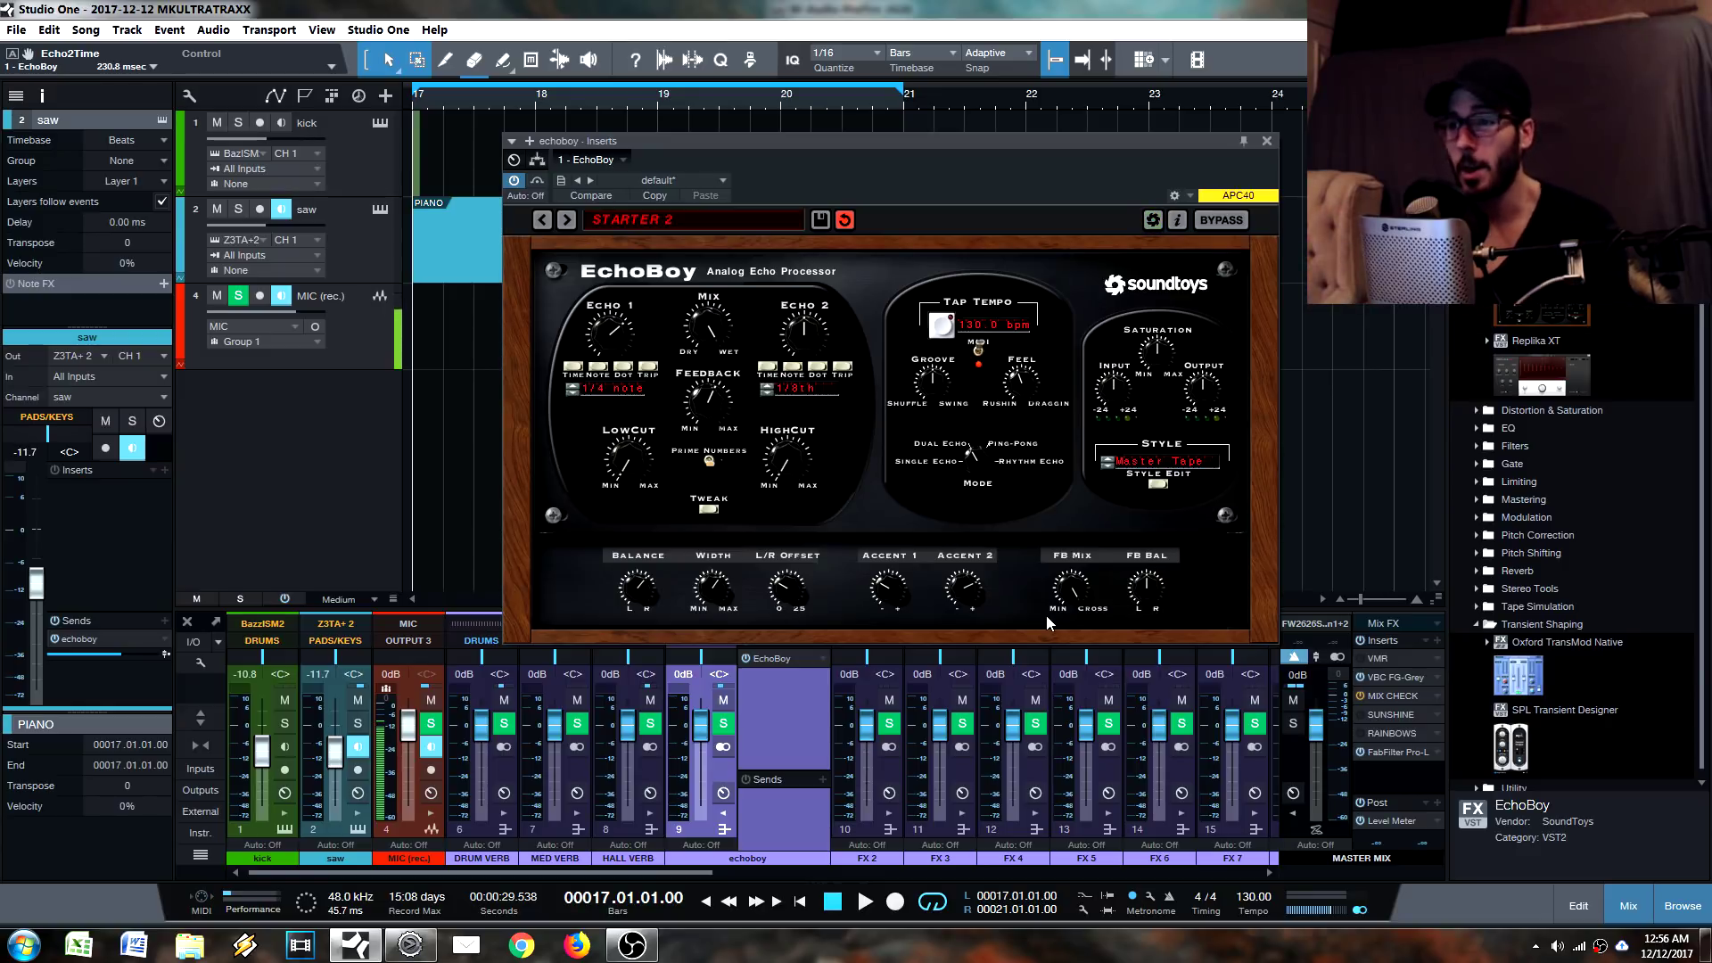
Switch the echo to Ping-Pong mode, hide the lower Tweak section, and move the plug-in window aside.
drag(979, 456, 986, 431)
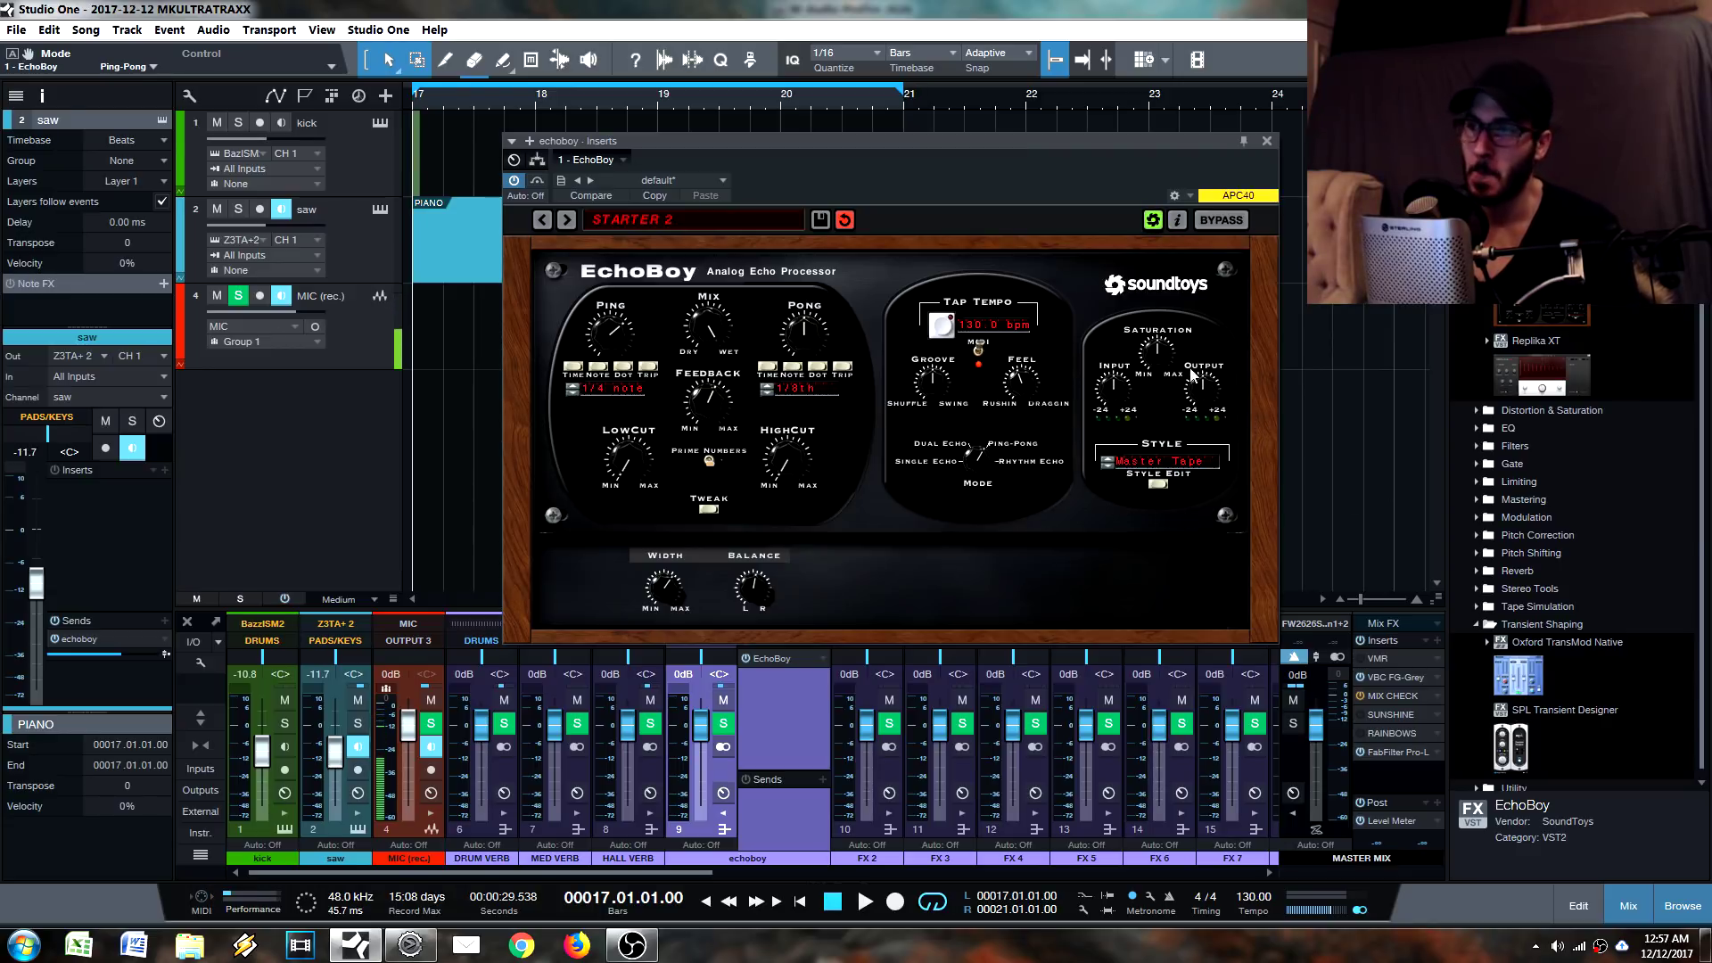
click(1157, 483)
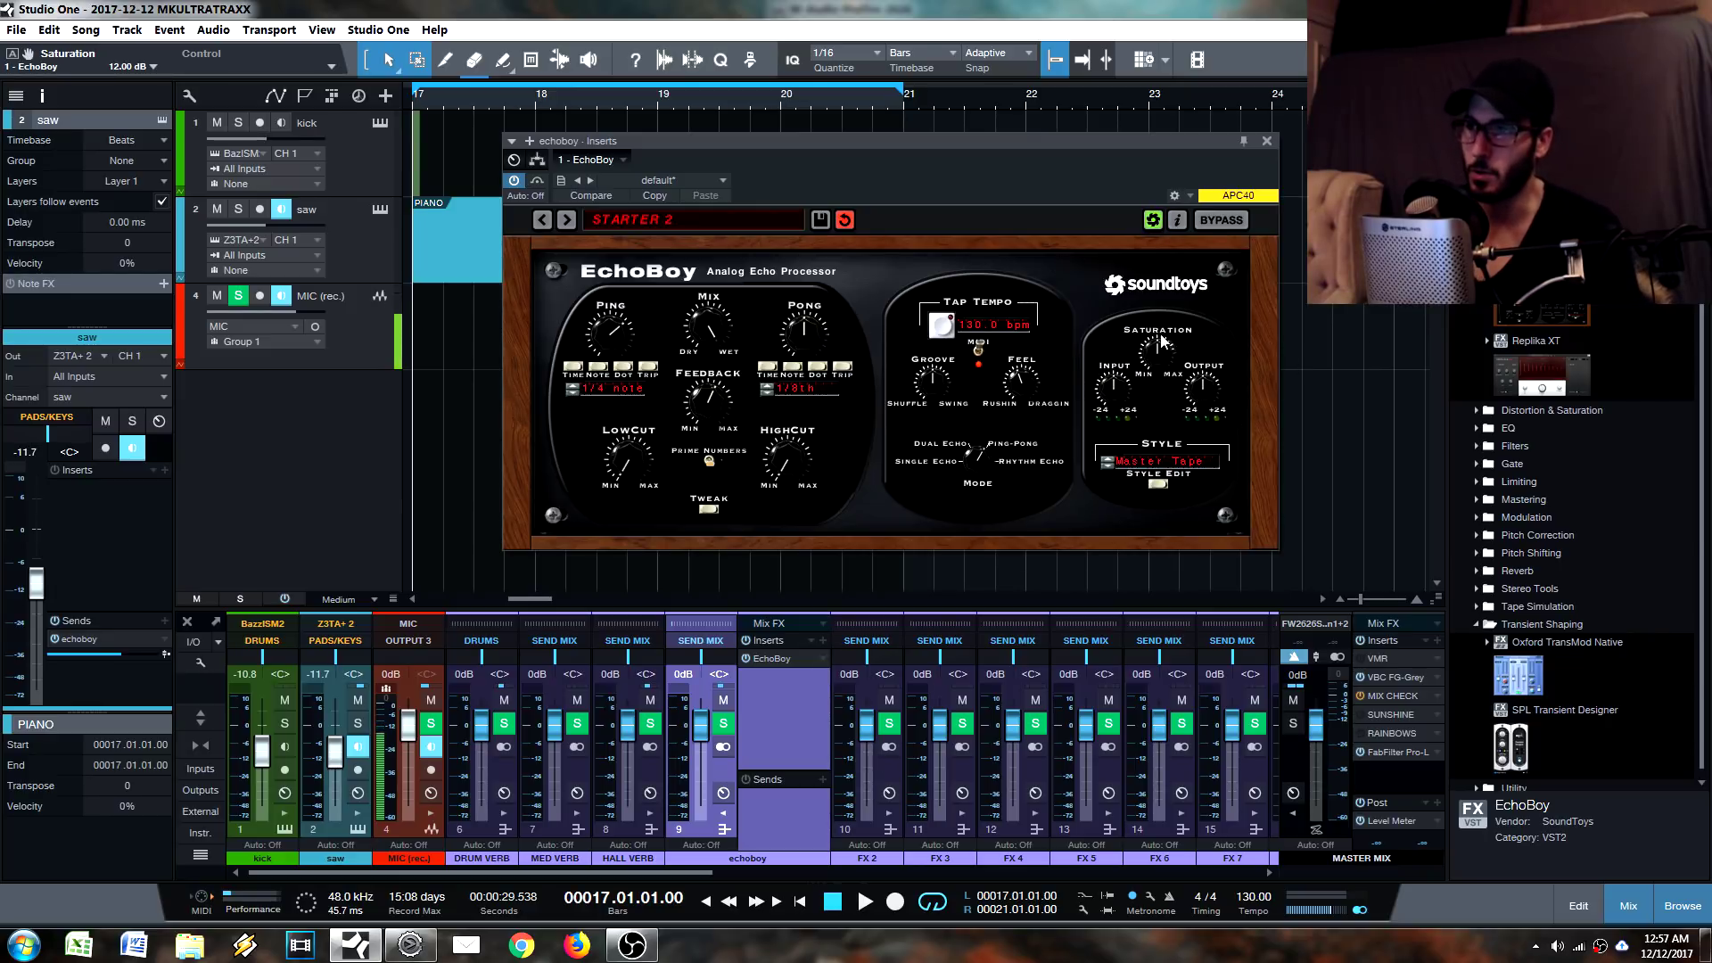
drag(1110, 193, 1037, 196)
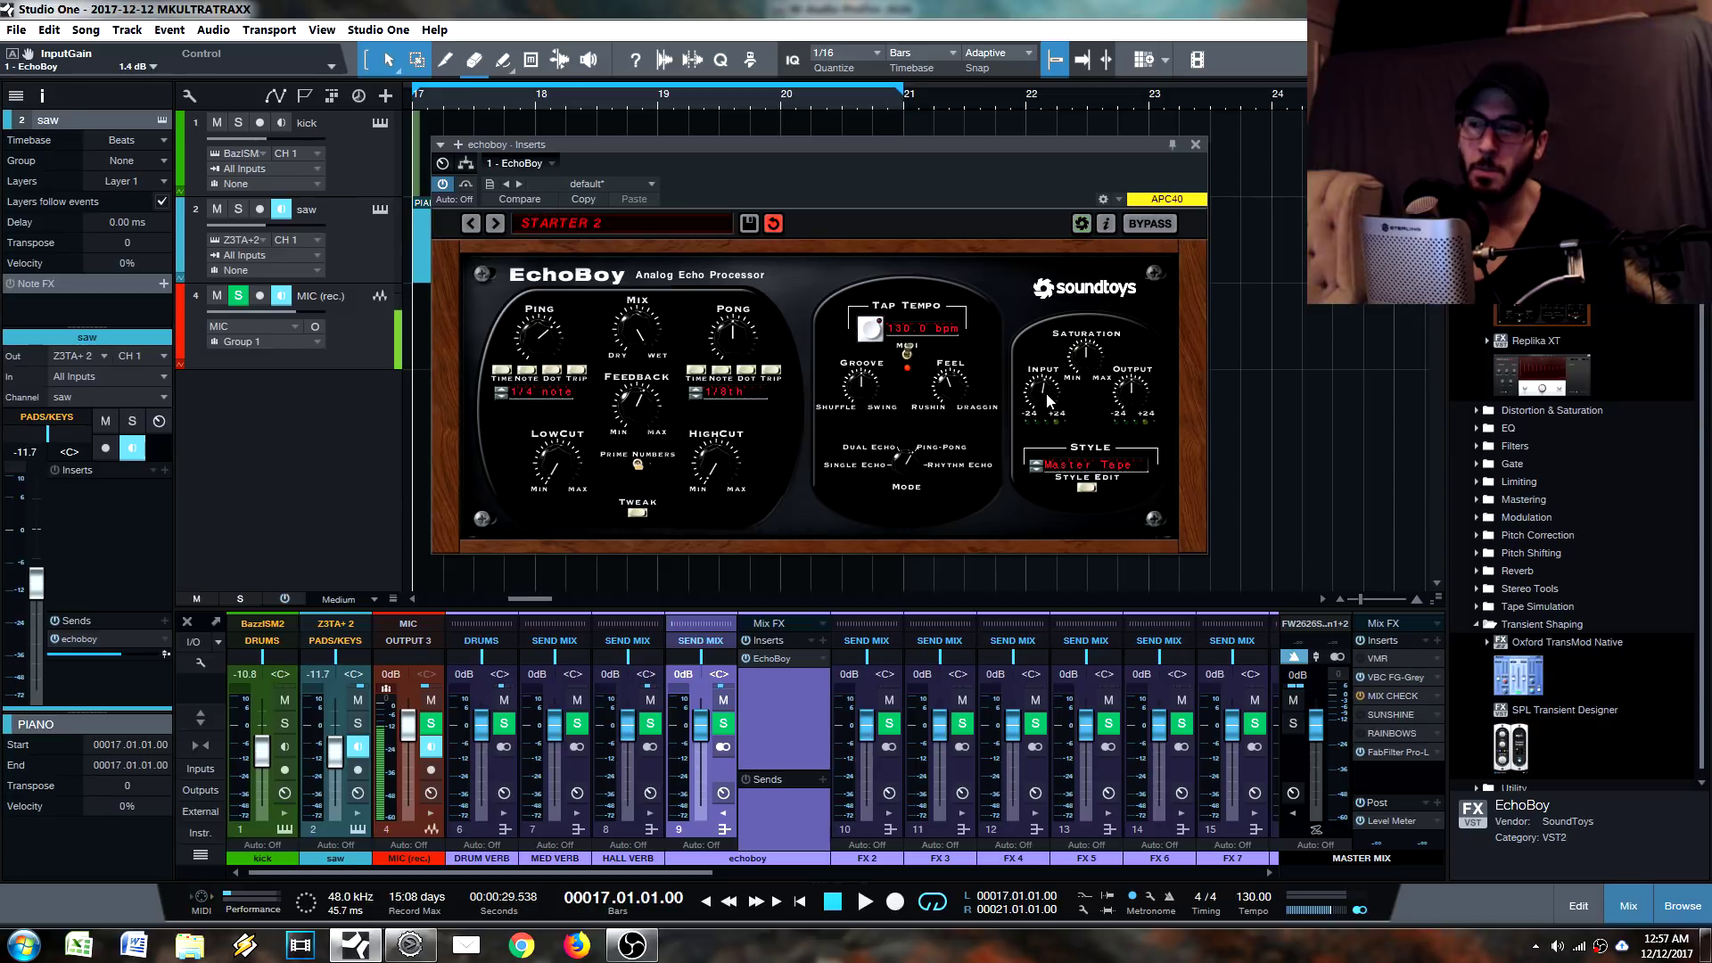
Vary the Saturation slightly, and try the Input gain at 0.0 dB and at 19.2 dB.
mouse_move(1099, 354)
mouse_down()
mouse_move(1098, 332)
mouse_move(1099, 368)
mouse_up()
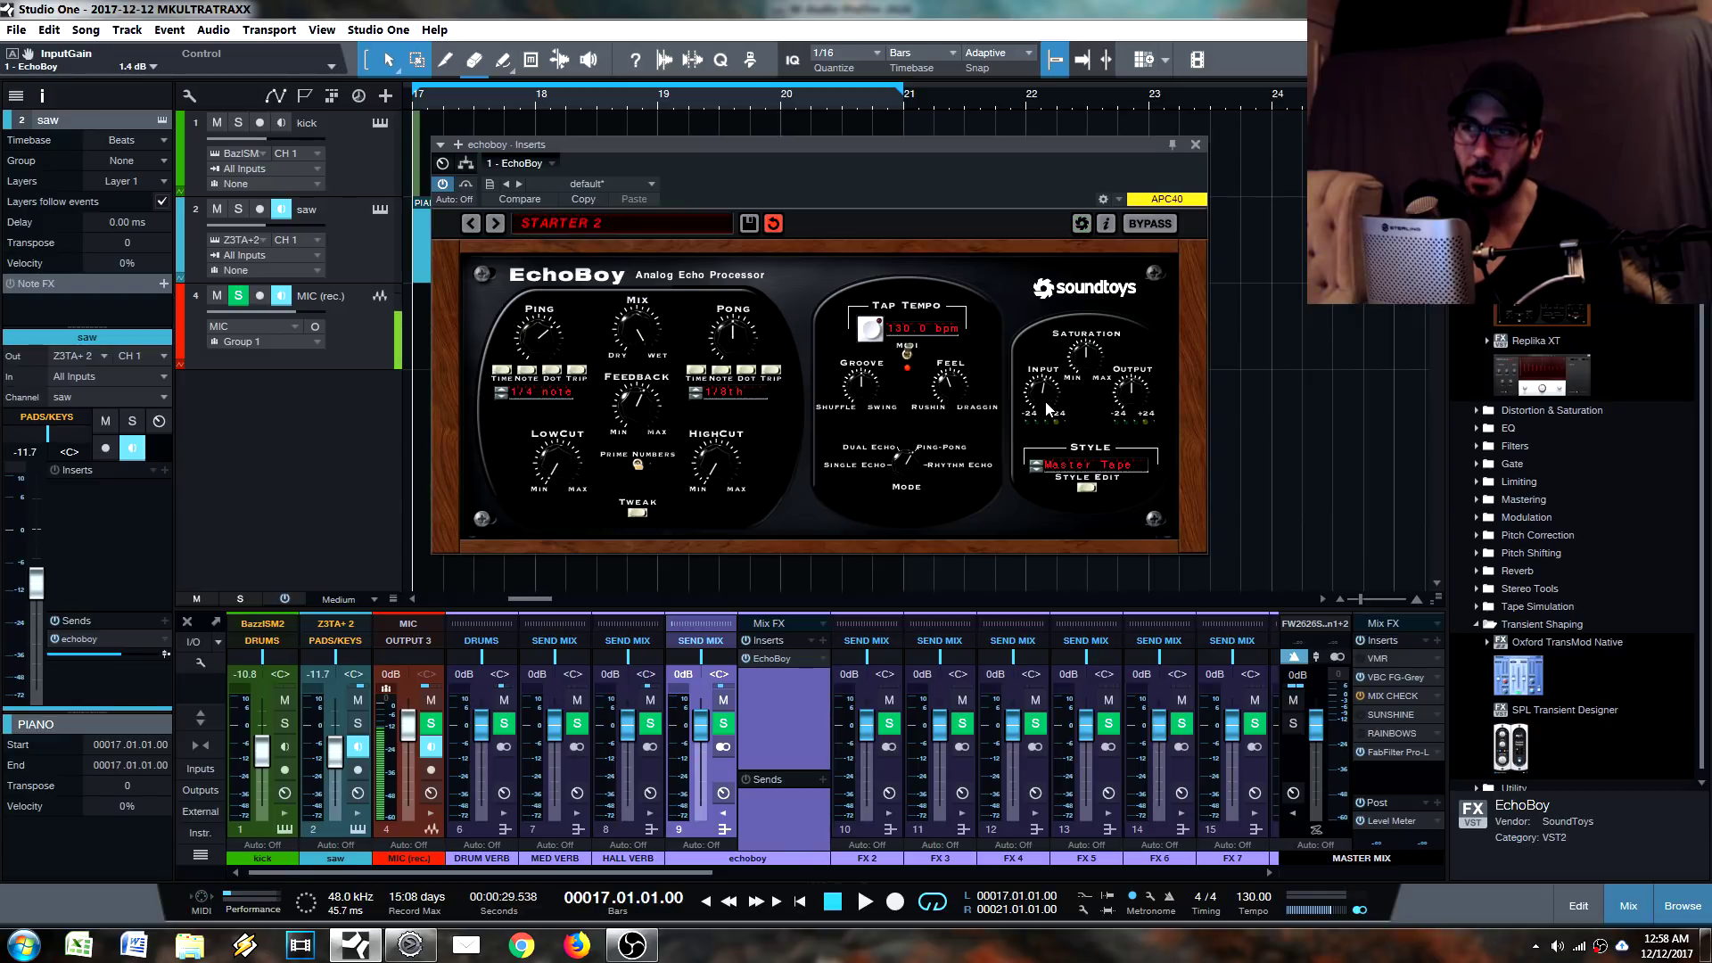
mouse_move(1043, 397)
mouse_down()
mouse_move(1016, 409)
mouse_move(1043, 385)
mouse_move(1045, 400)
mouse_up()
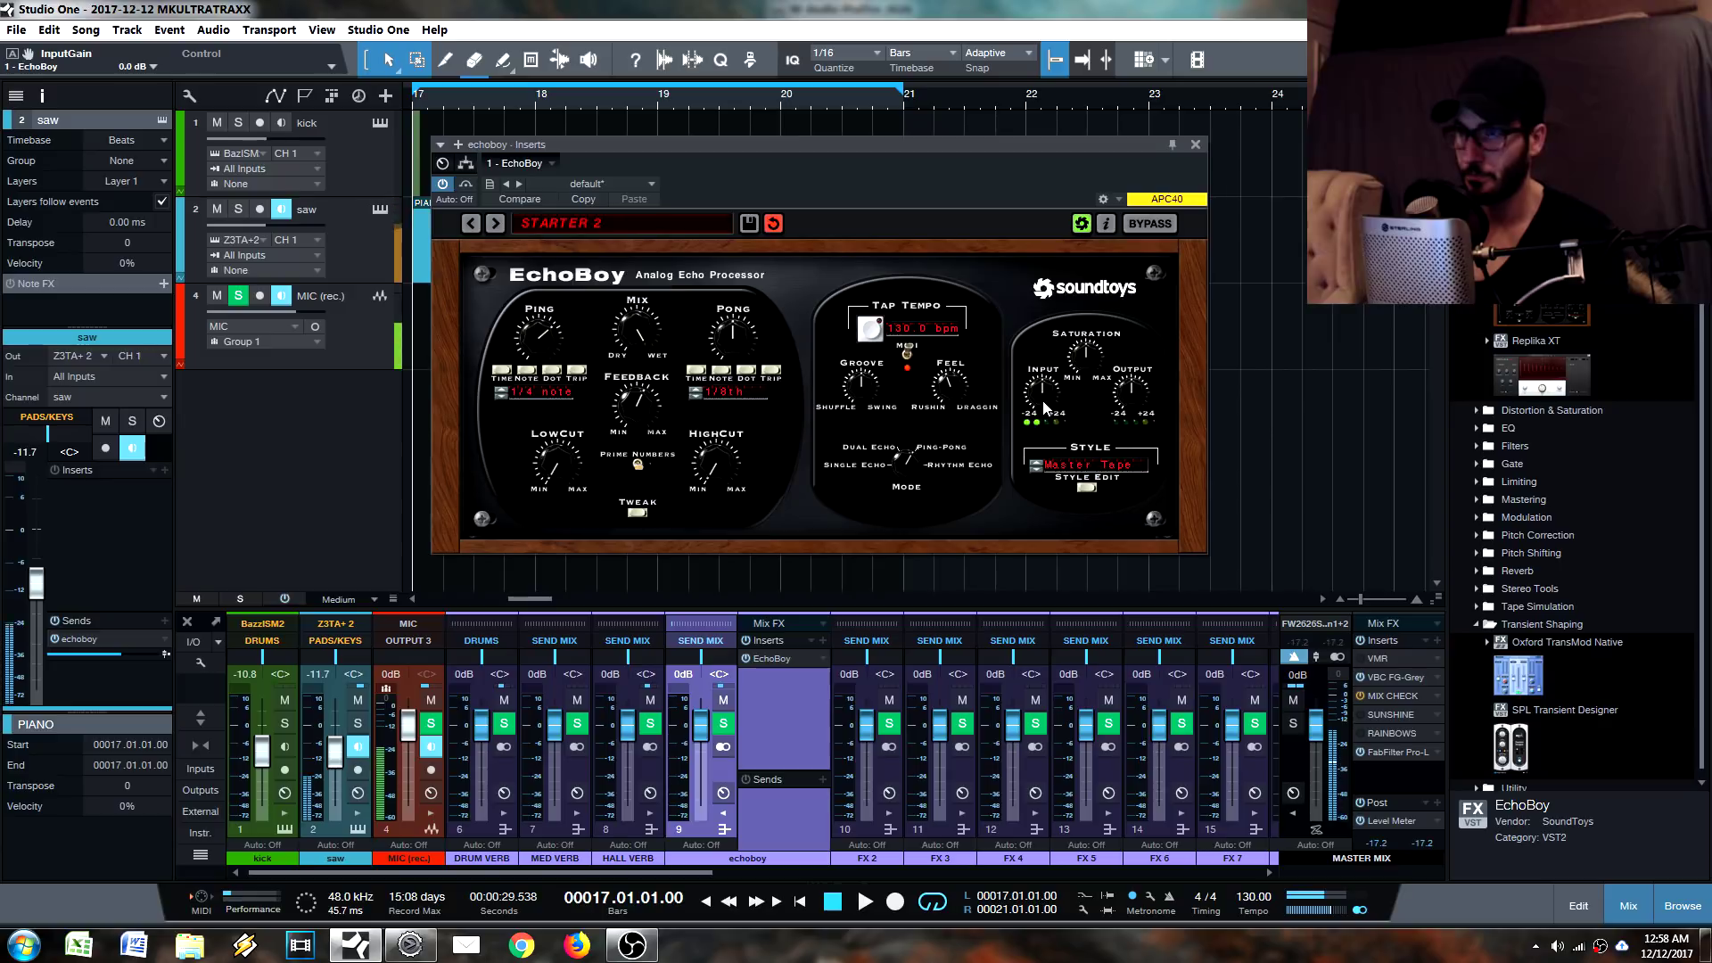
mouse_move(1047, 403)
mouse_down()
mouse_move(1046, 339)
mouse_move(1048, 414)
mouse_move(1048, 372)
mouse_up()
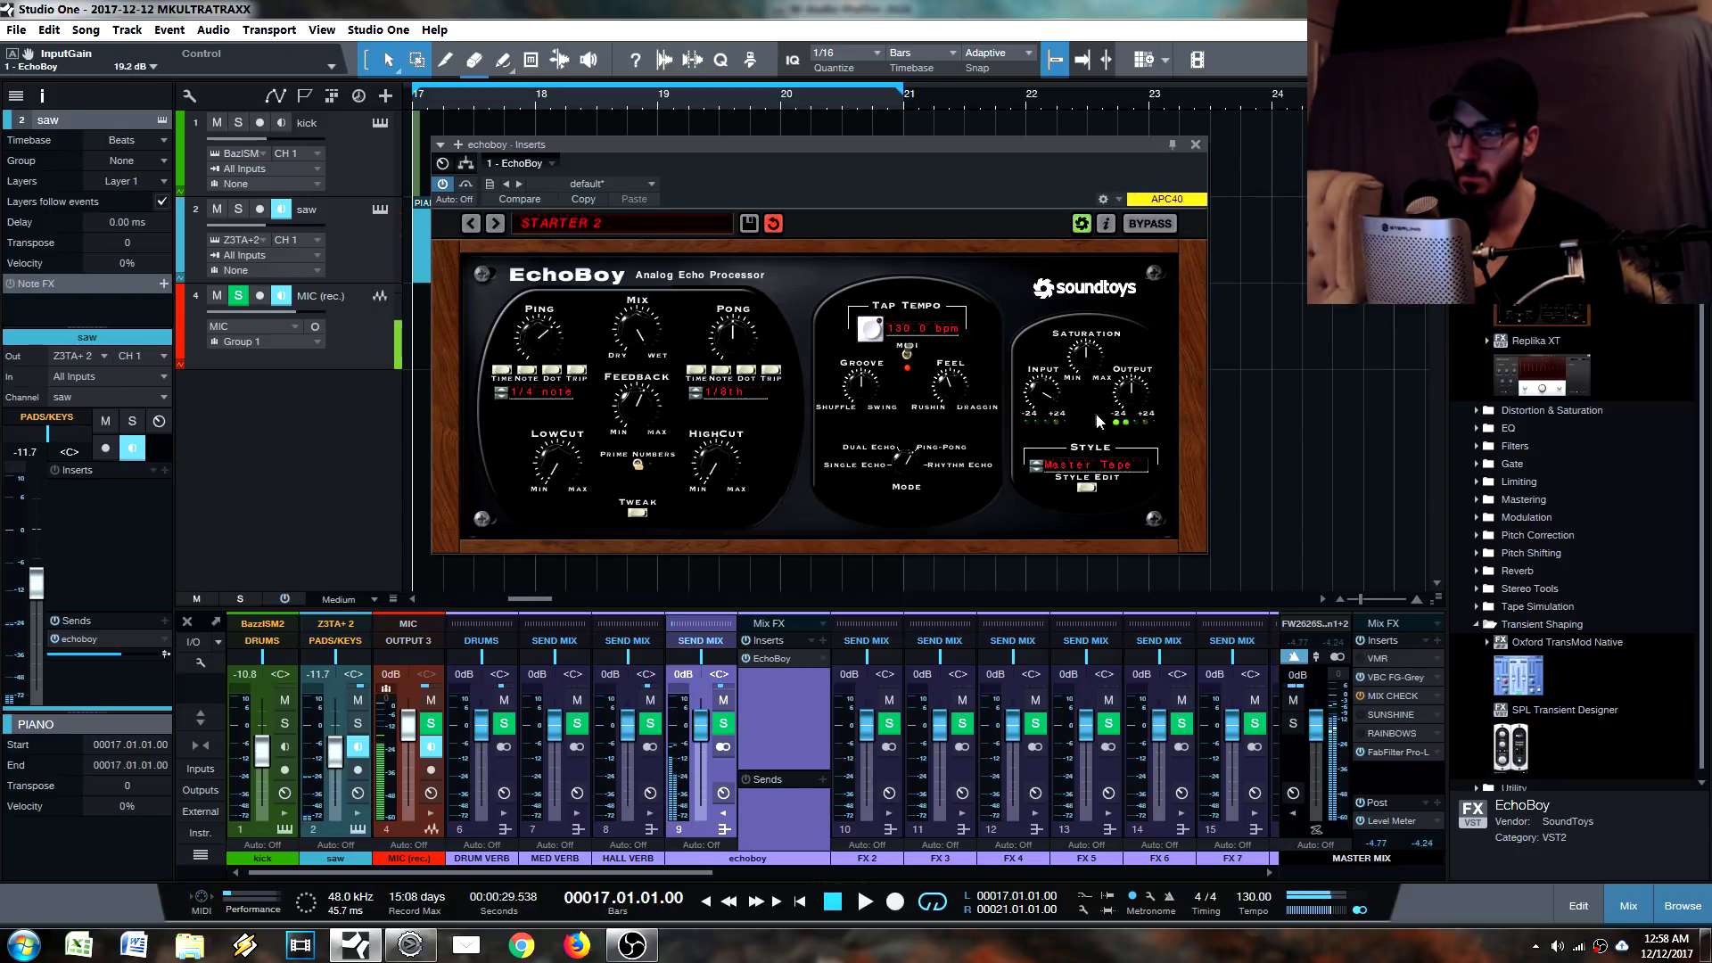
Lower the echoboy send channel's volume, settling on -3.5 dB, and reset the Input gain to 0.0 dB.
drag(701, 724, 702, 744)
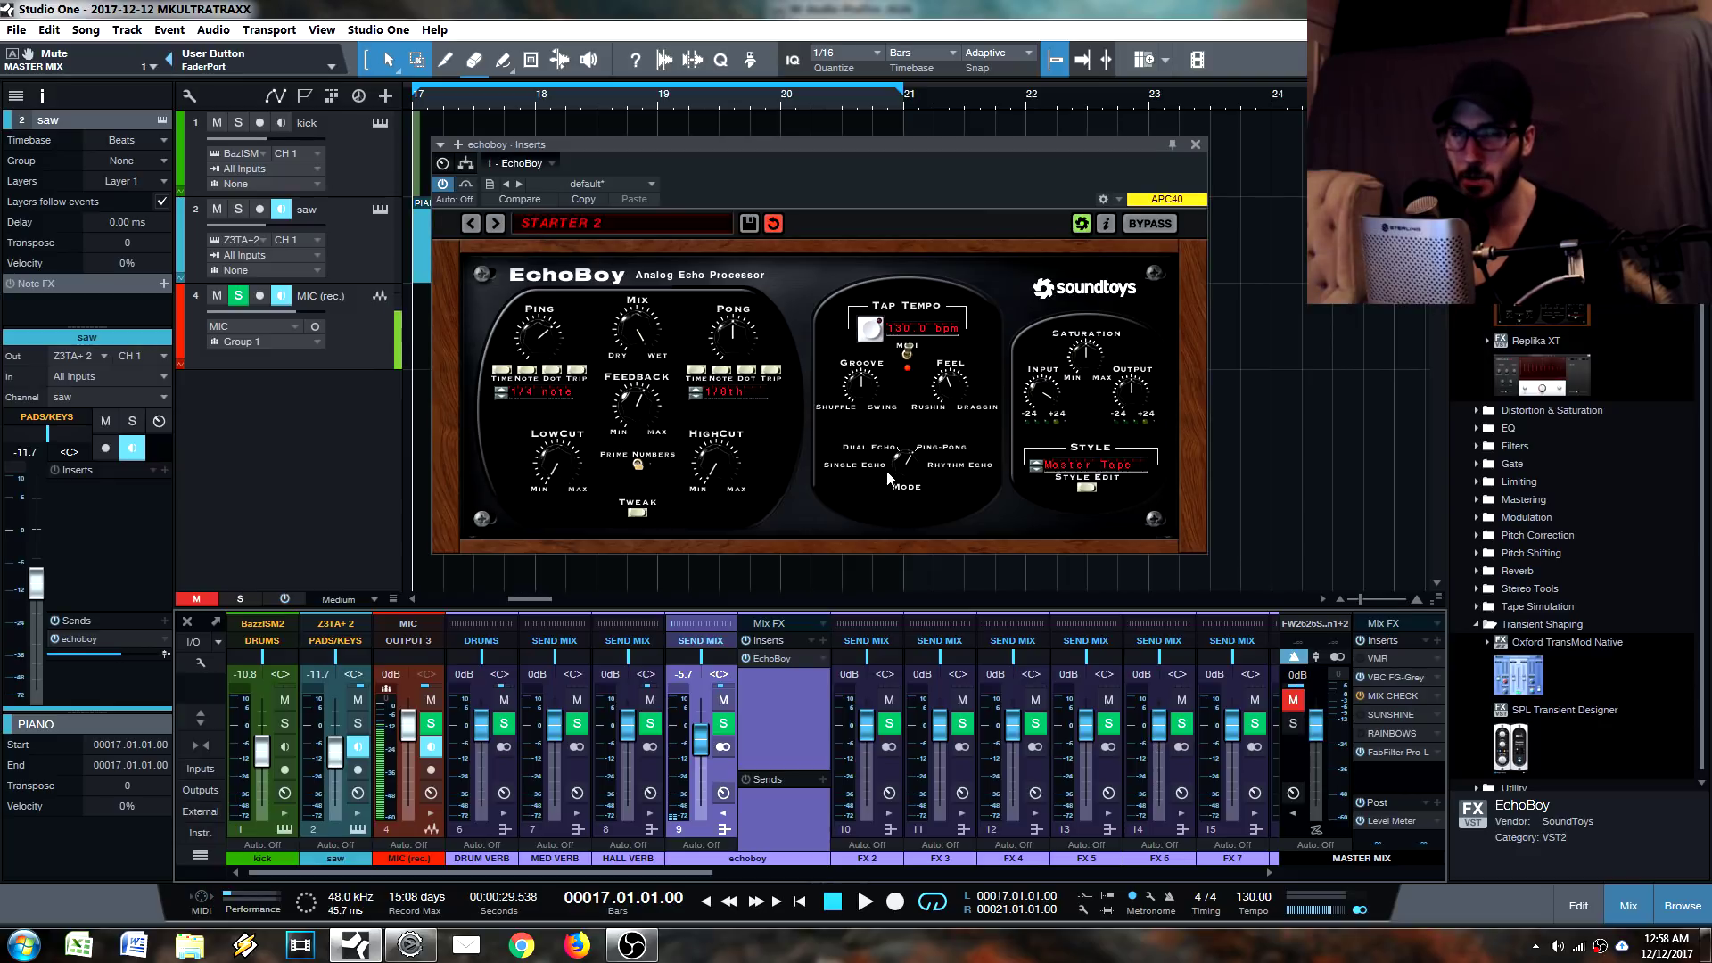
click(1057, 403)
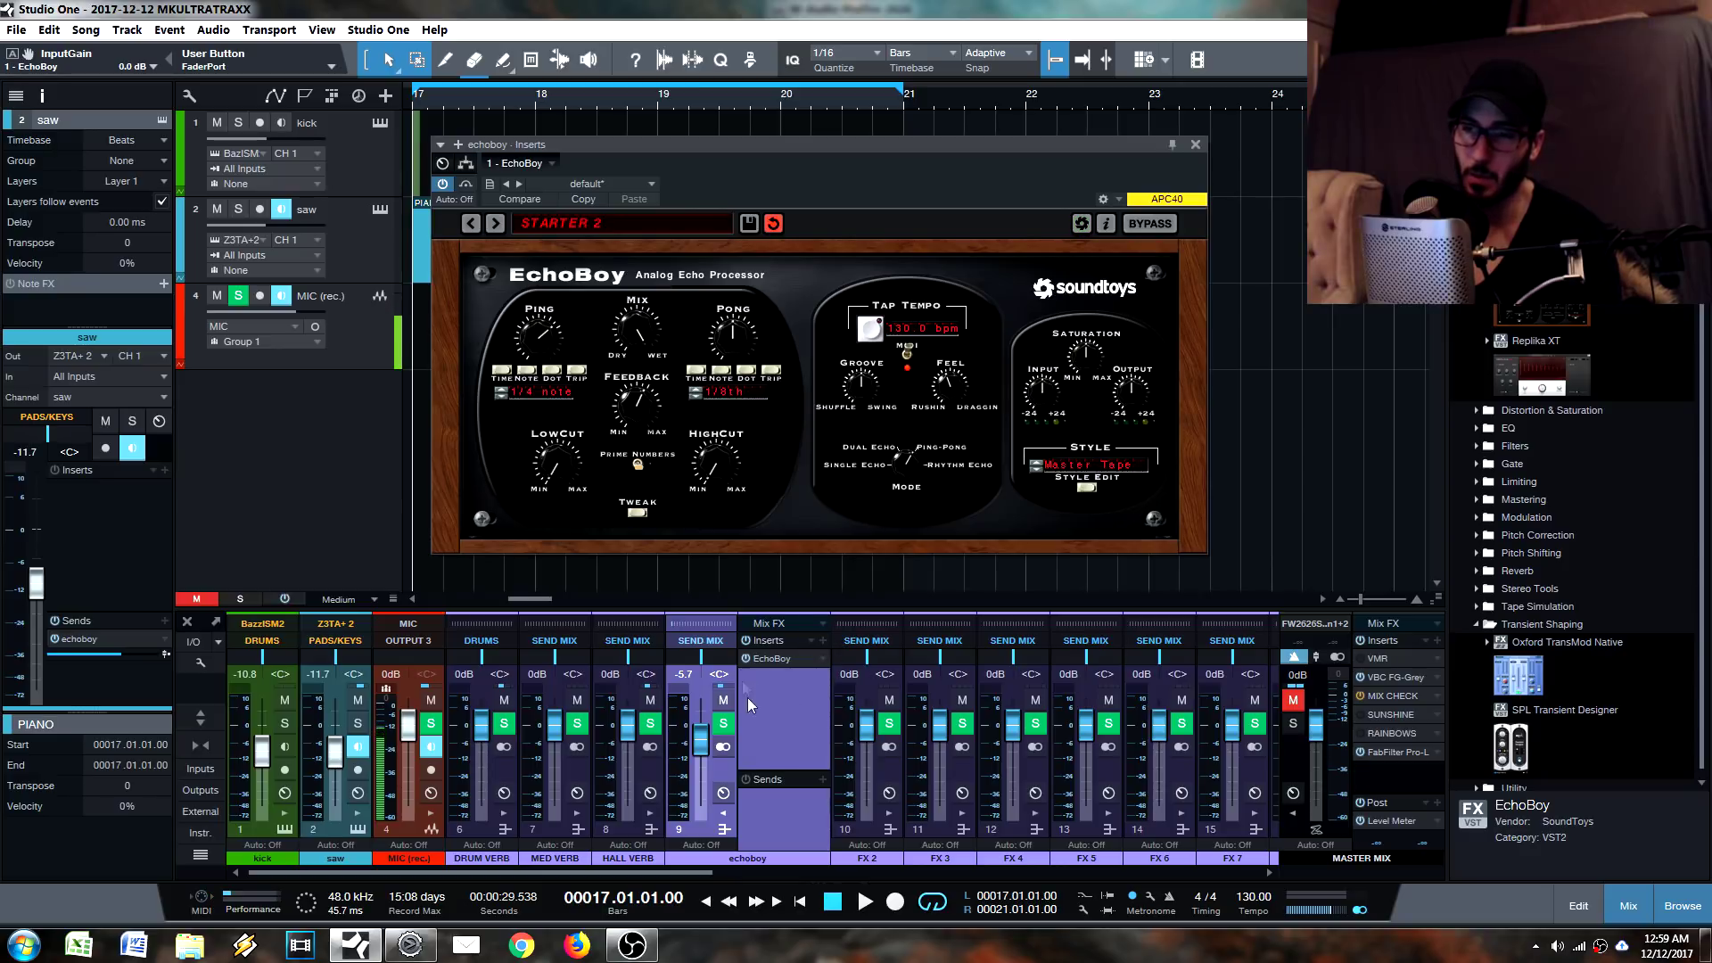
drag(704, 750, 705, 739)
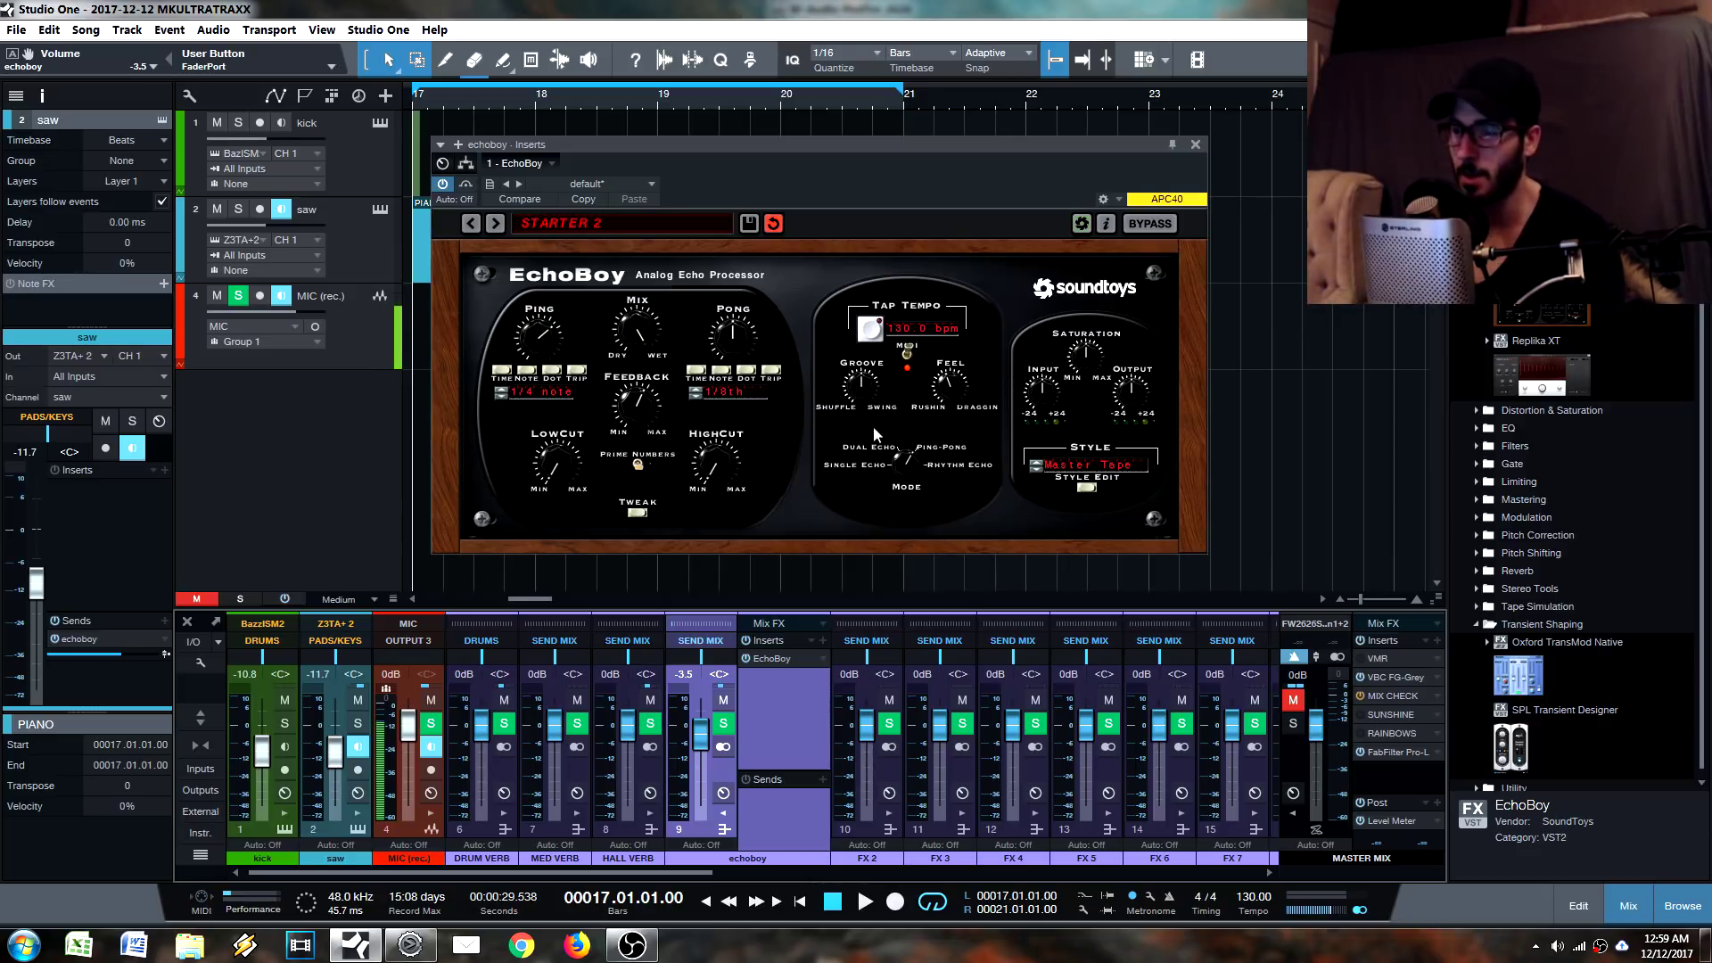
Move the echo window aside and set oscillator 1 in the saw track's Z3TA+2 synth to Generated Sine, closing the synth.
drag(1112, 150, 1211, 133)
click(380, 210)
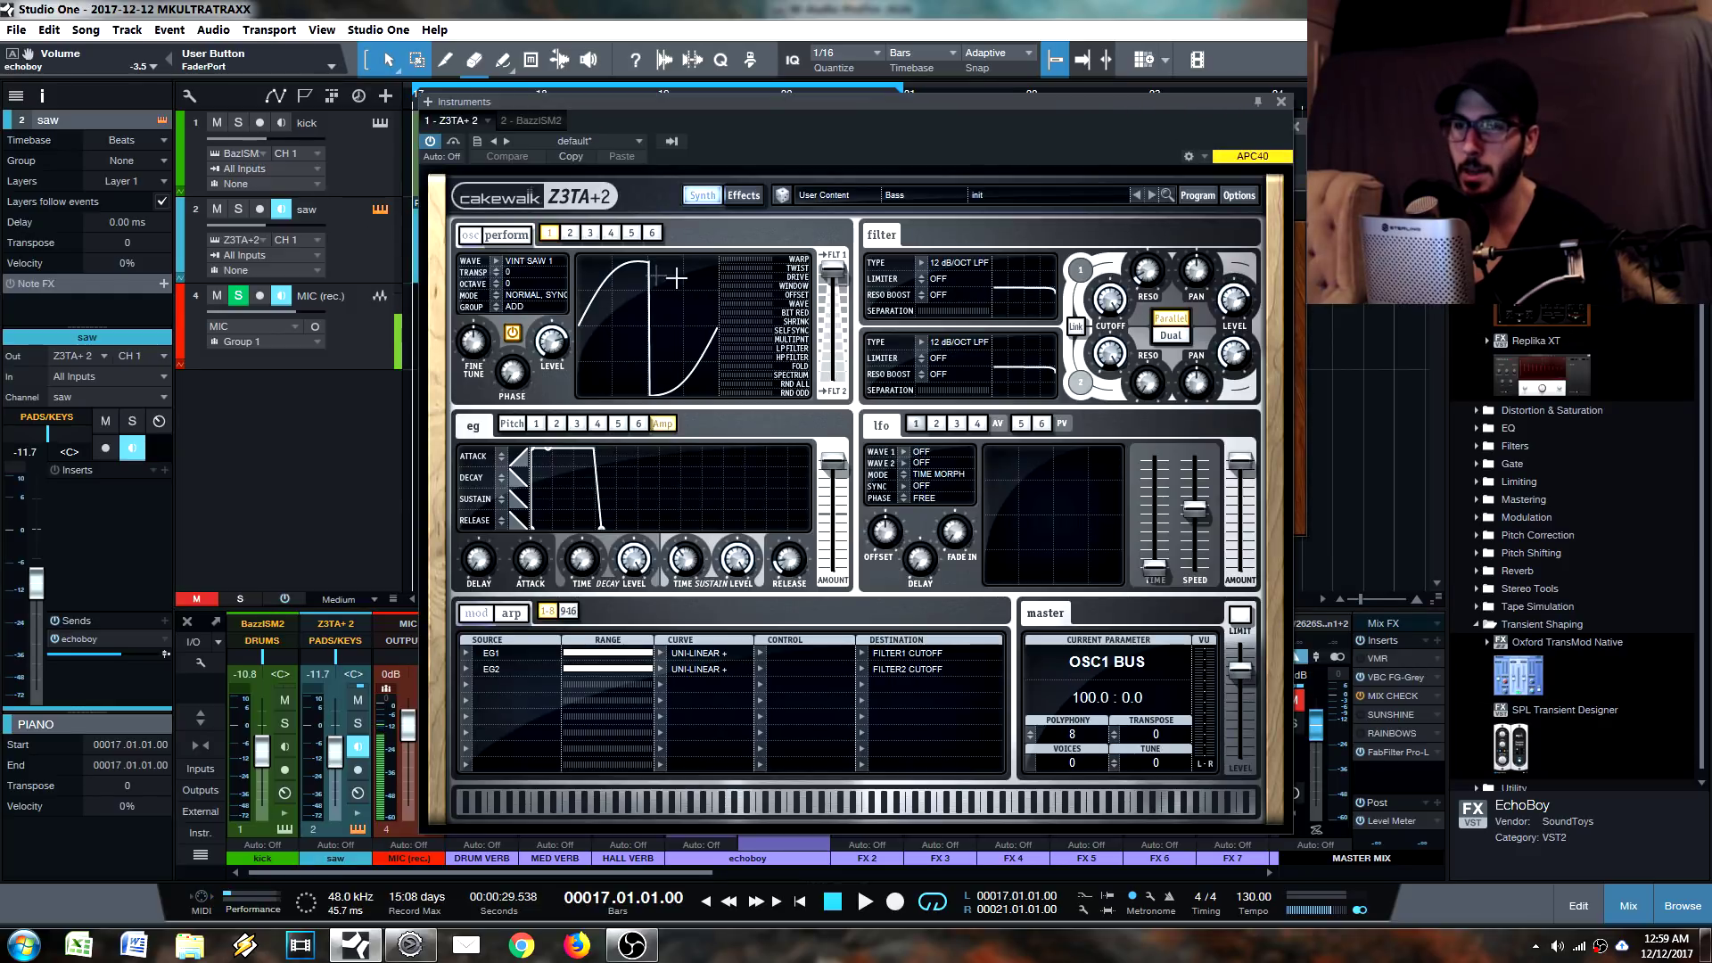
click(496, 262)
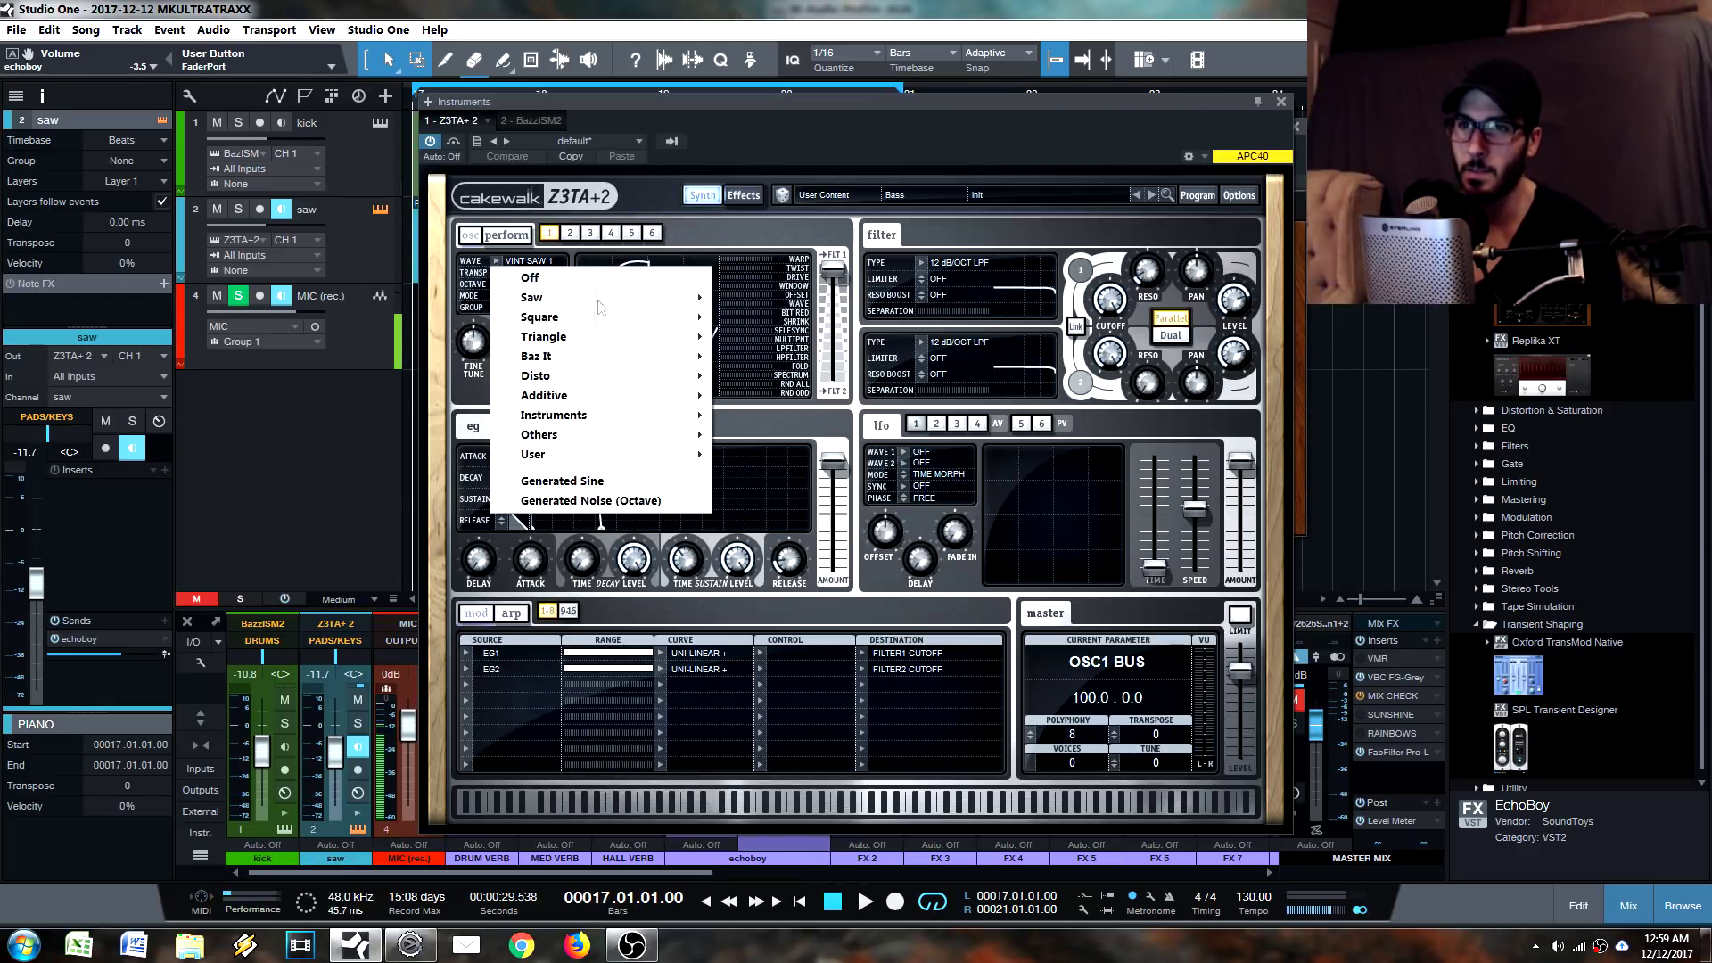
click(571, 483)
click(1281, 100)
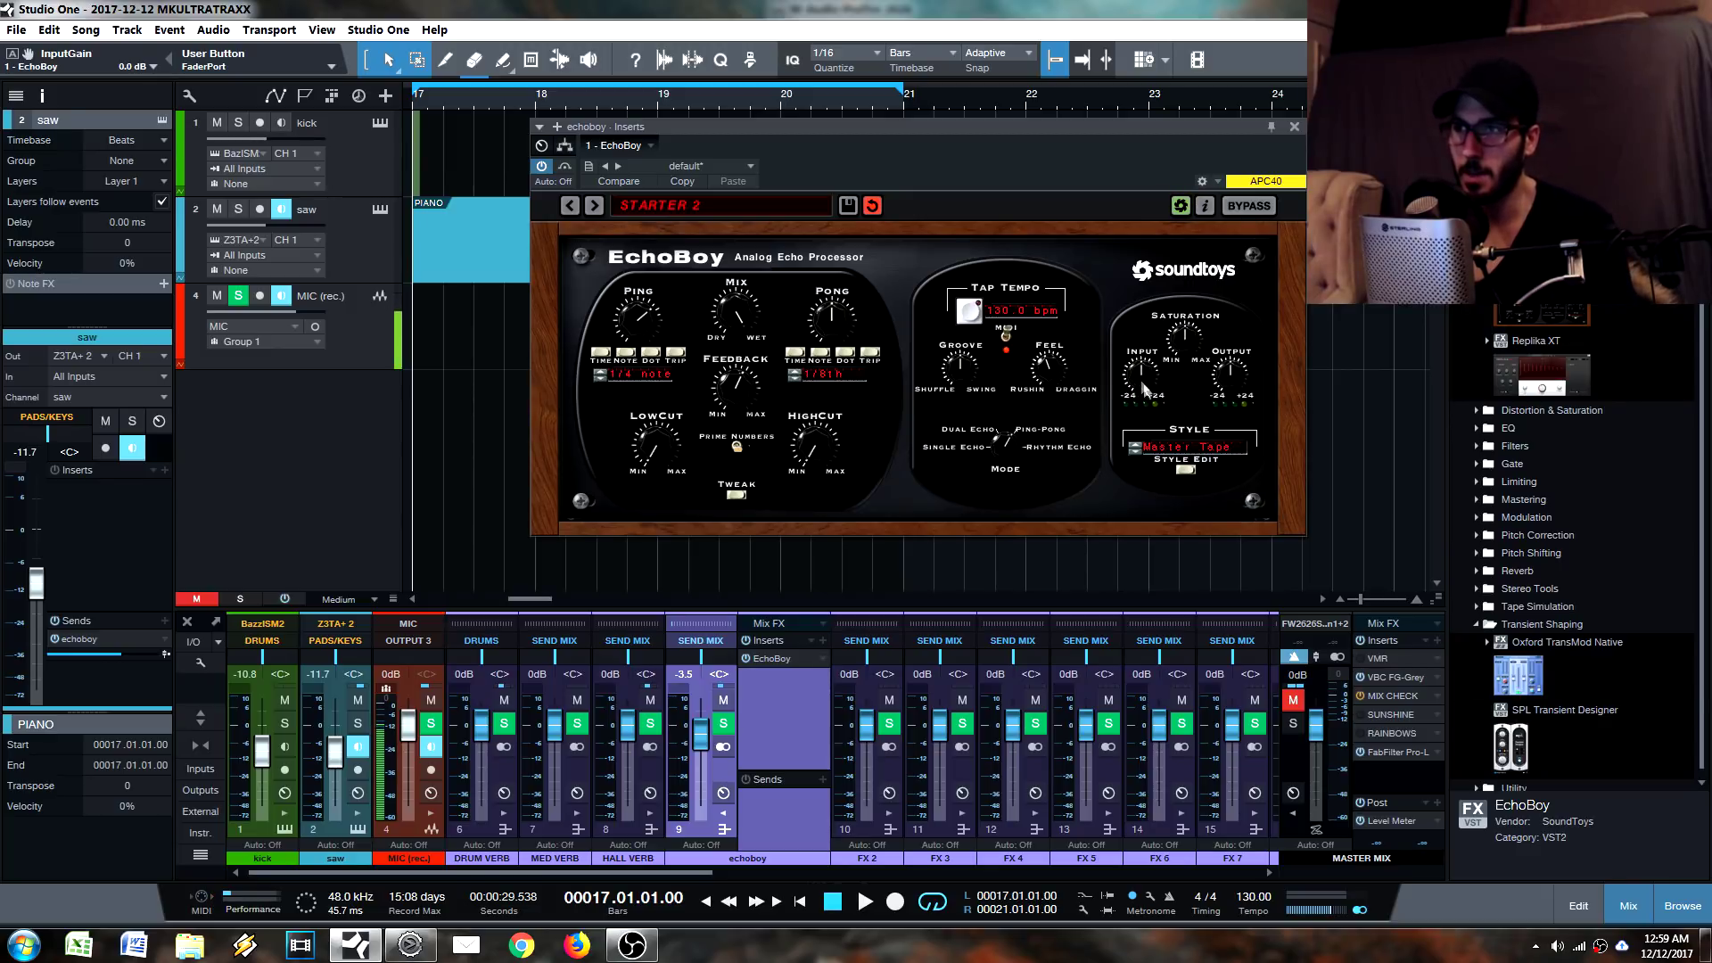
Try the Saturation and Output controls and an Input gain of 1.6 dB, and reset the Input gain to 0.0 dB.
click(1186, 336)
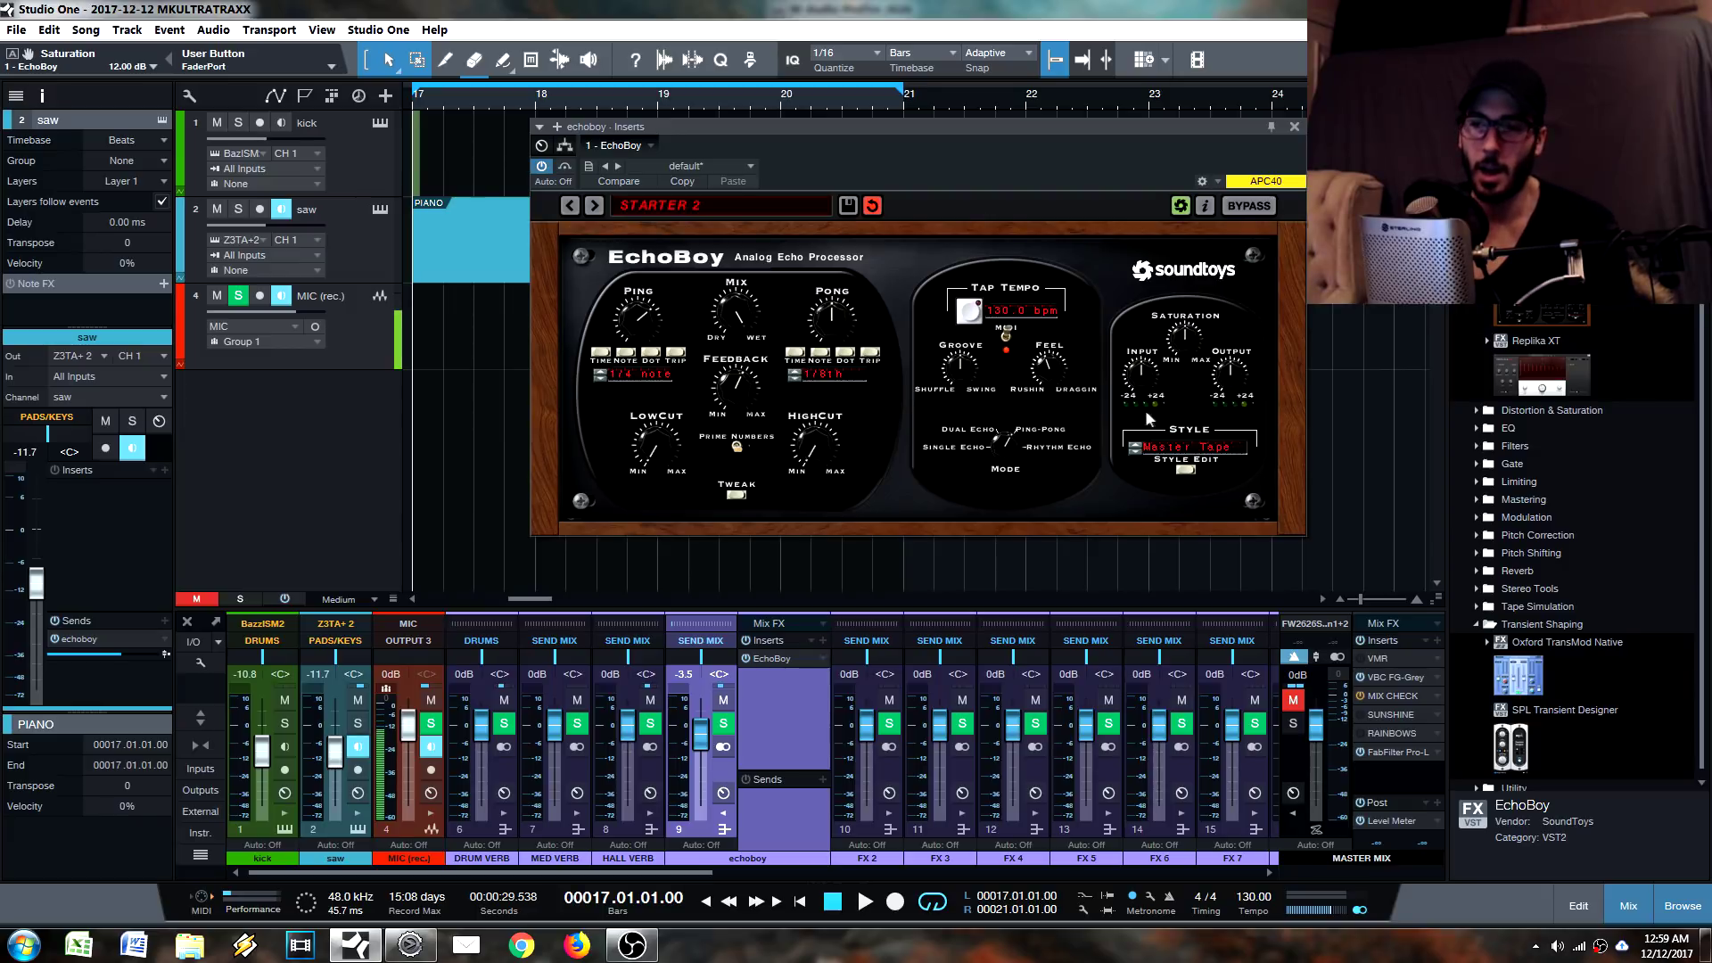
click(1232, 375)
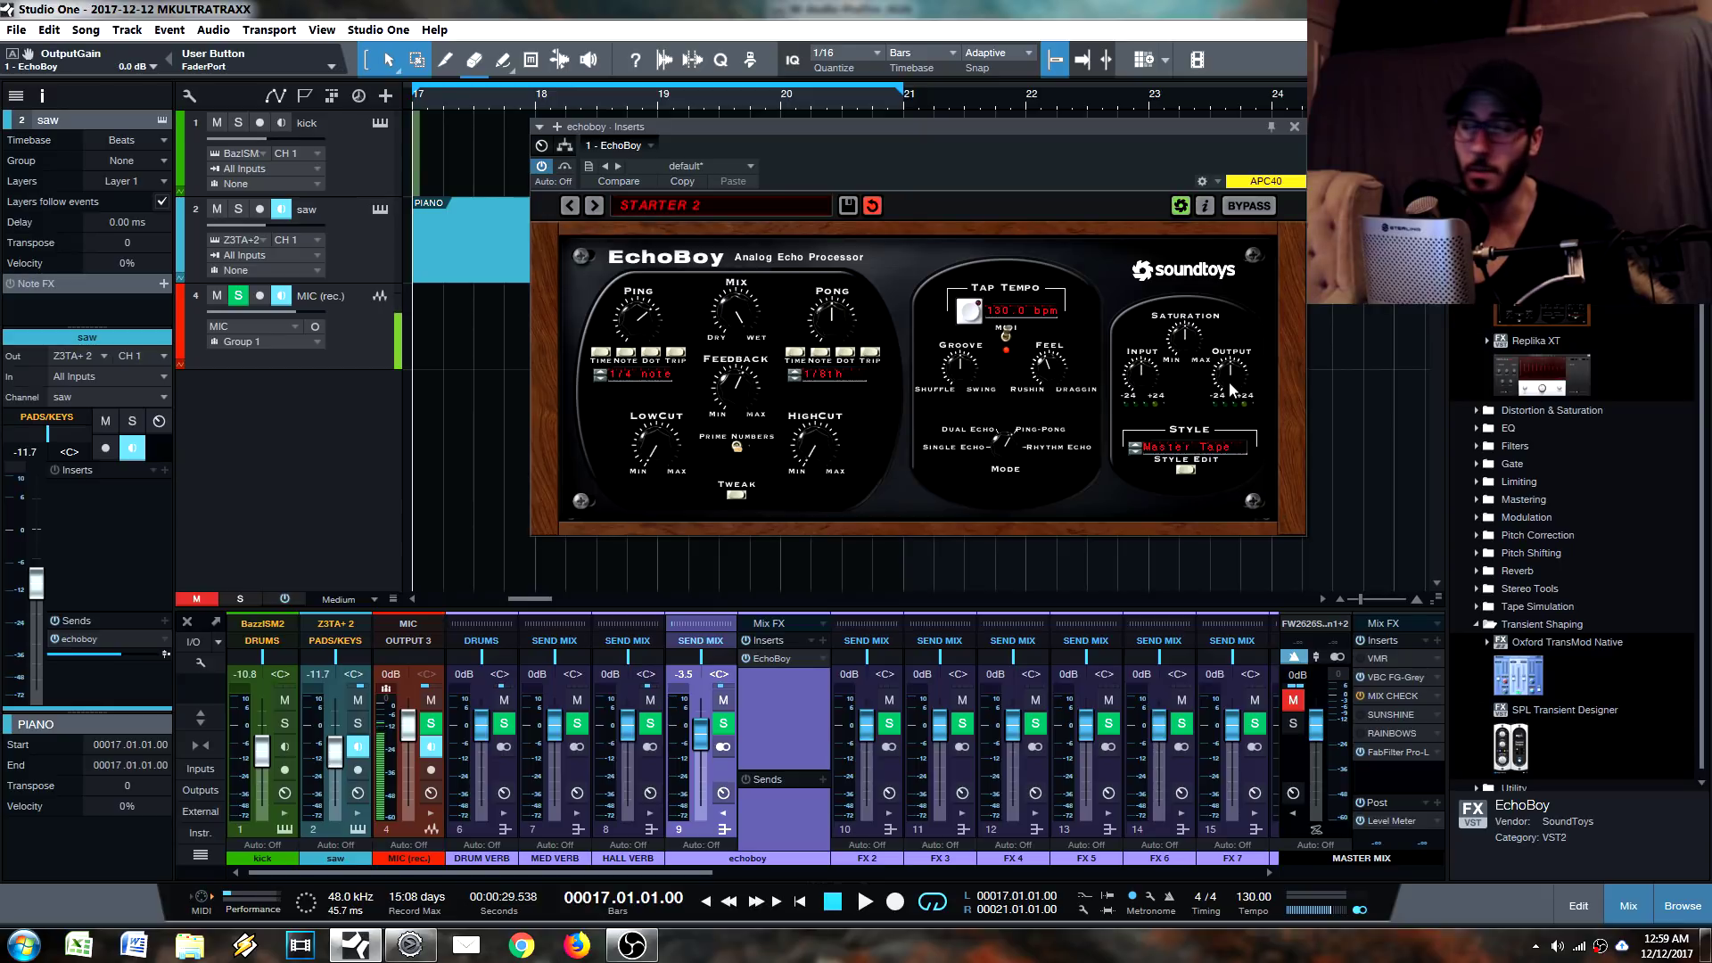
drag(1229, 370, 1240, 420)
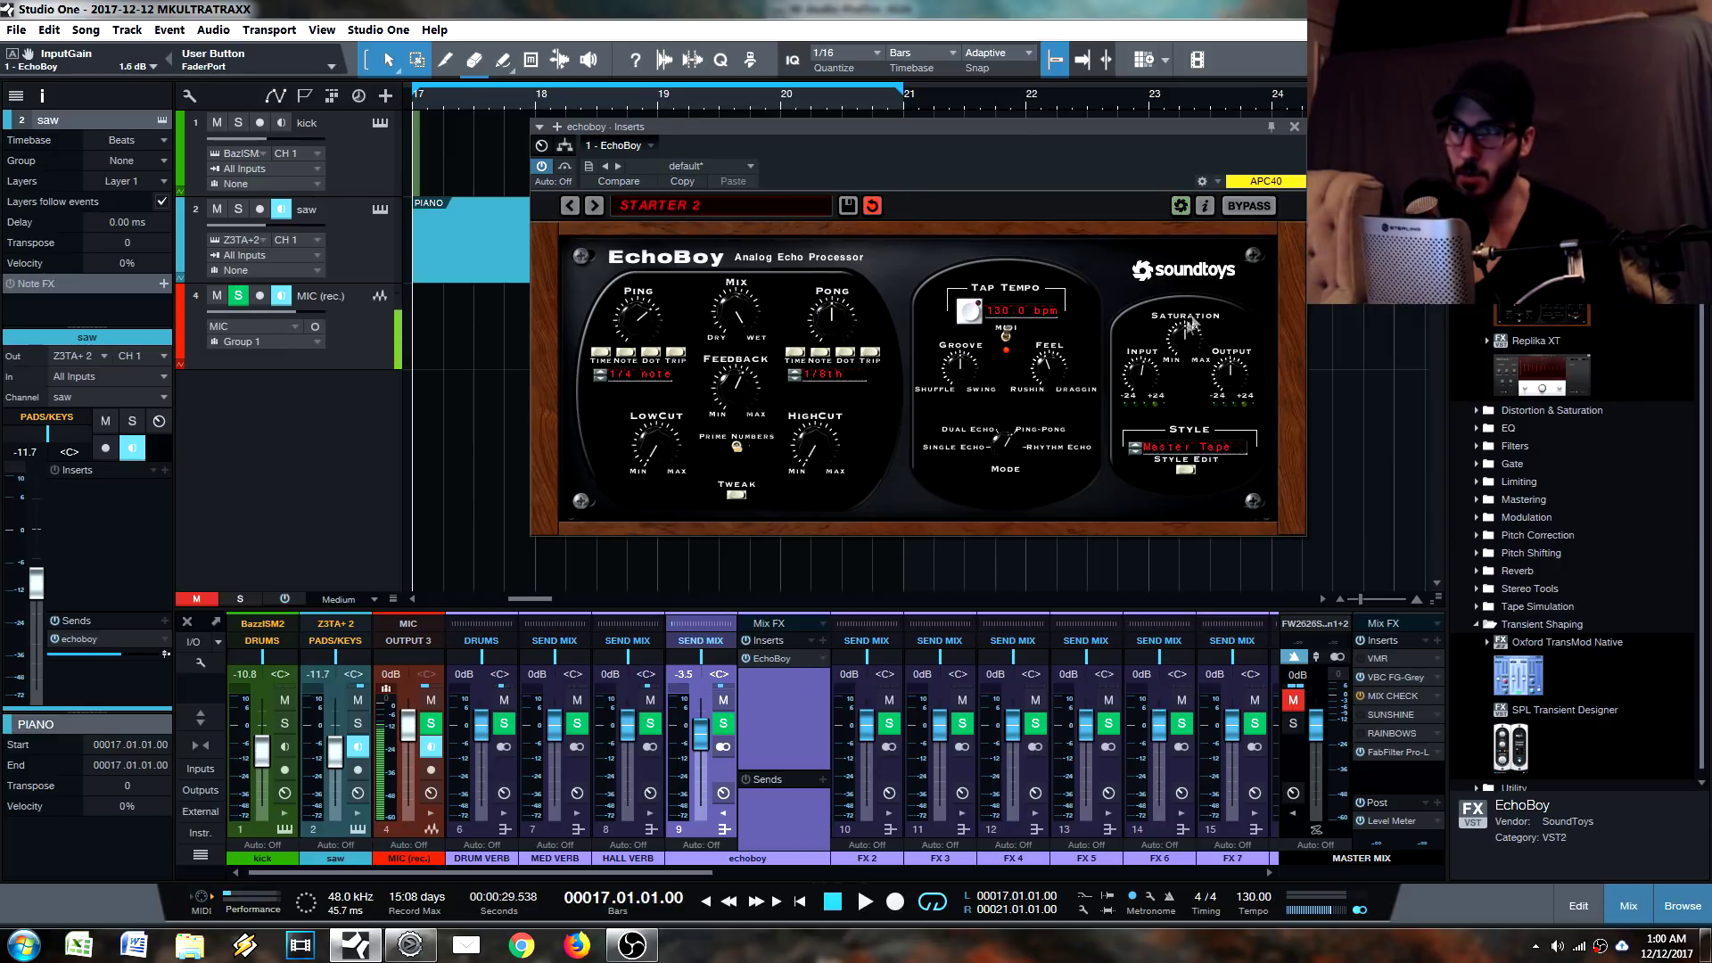
drag(1188, 350, 1184, 343)
click(1143, 386)
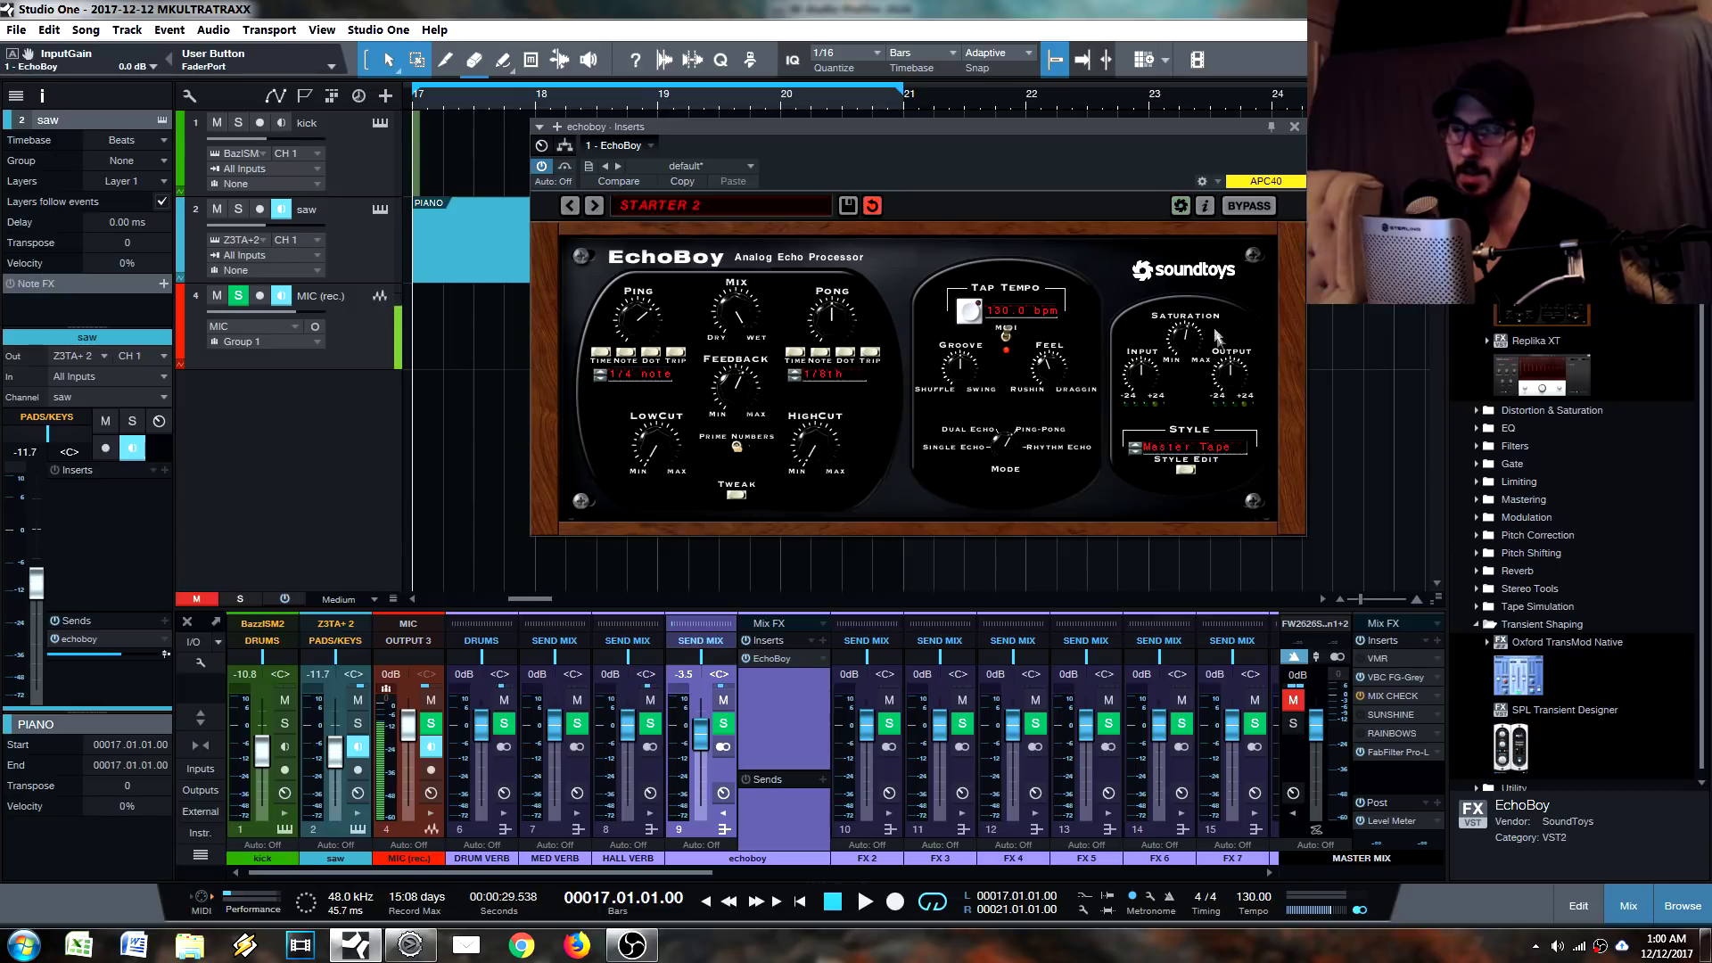
Try the Saturation at 16.44 and 16.68 dB and return it to 12.00 dB.
drag(1190, 344, 1182, 362)
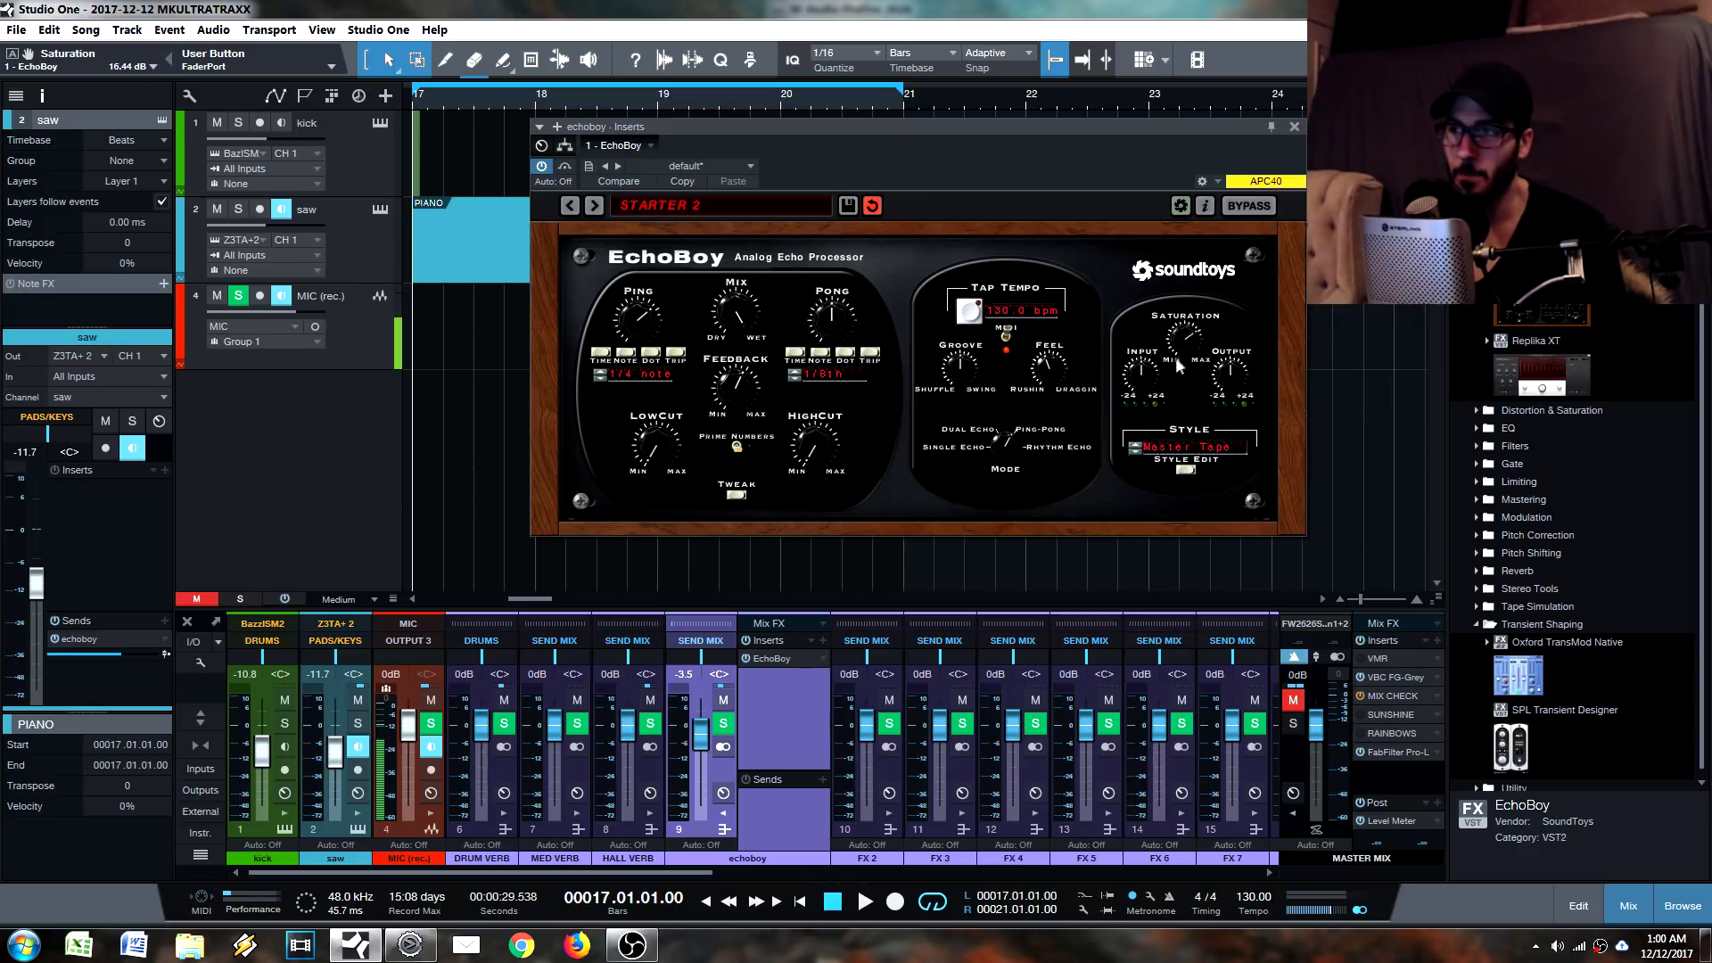
drag(1187, 346, 1186, 342)
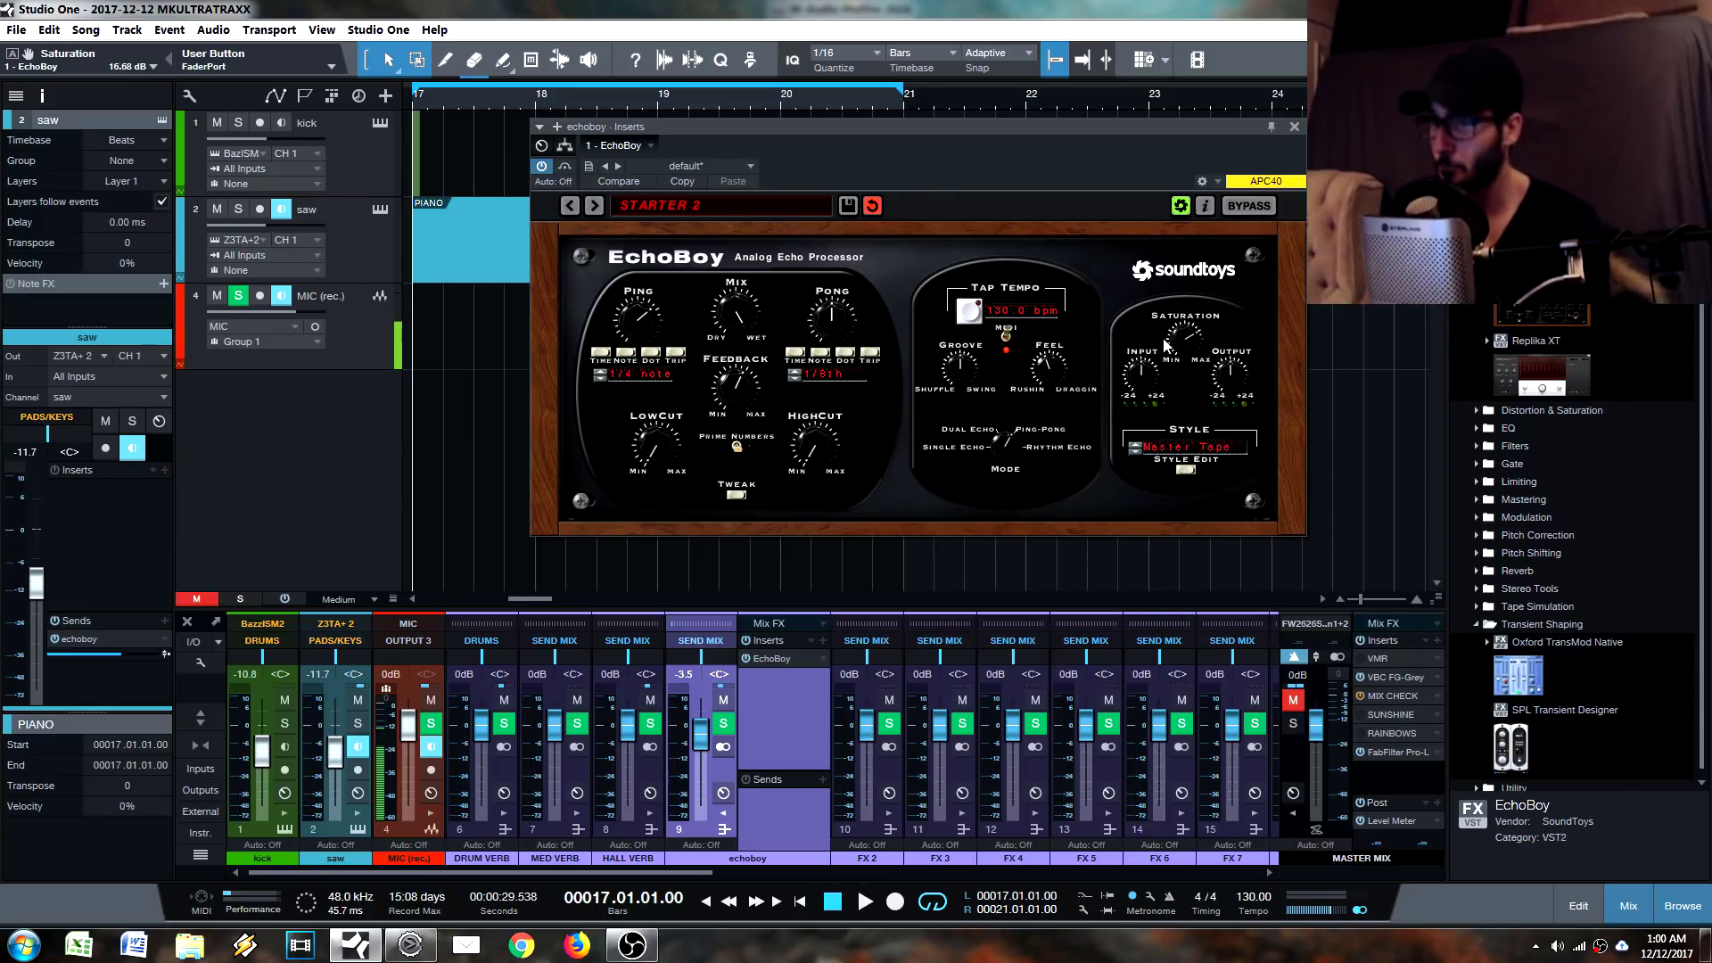
drag(1191, 342, 1159, 390)
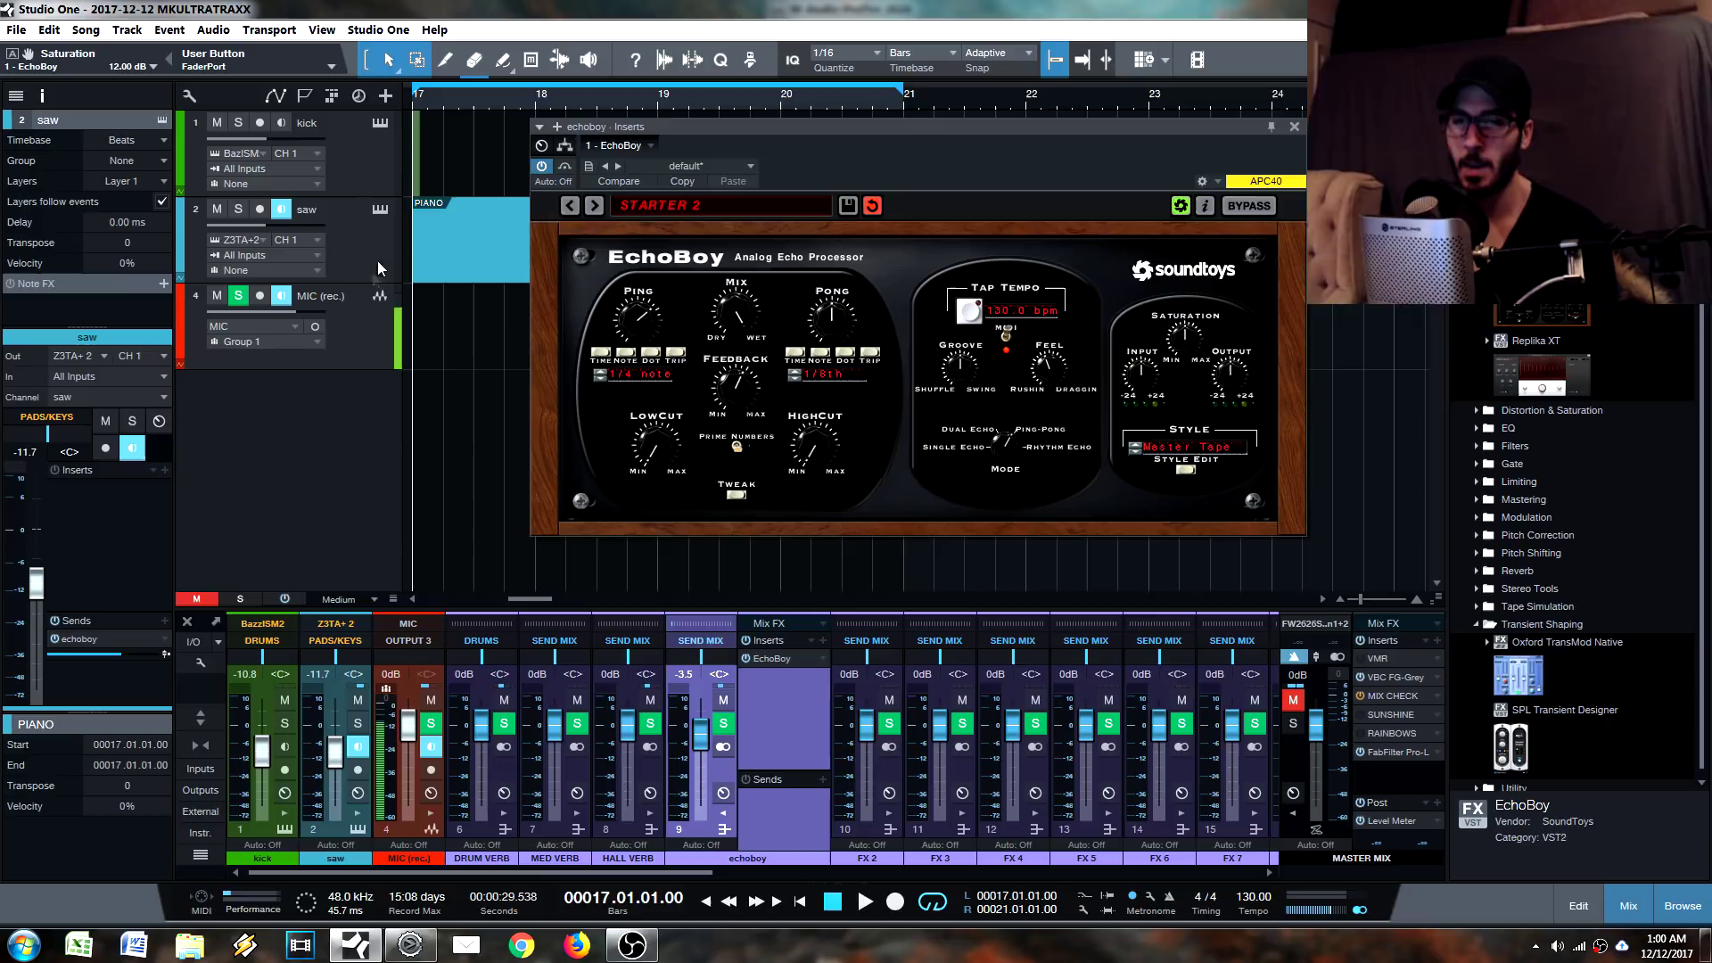
Set oscillator 1 of the saw track's Z3TA+2 synth to octave +2 and raise the saw channel's volume to -3.2 dB.
click(380, 211)
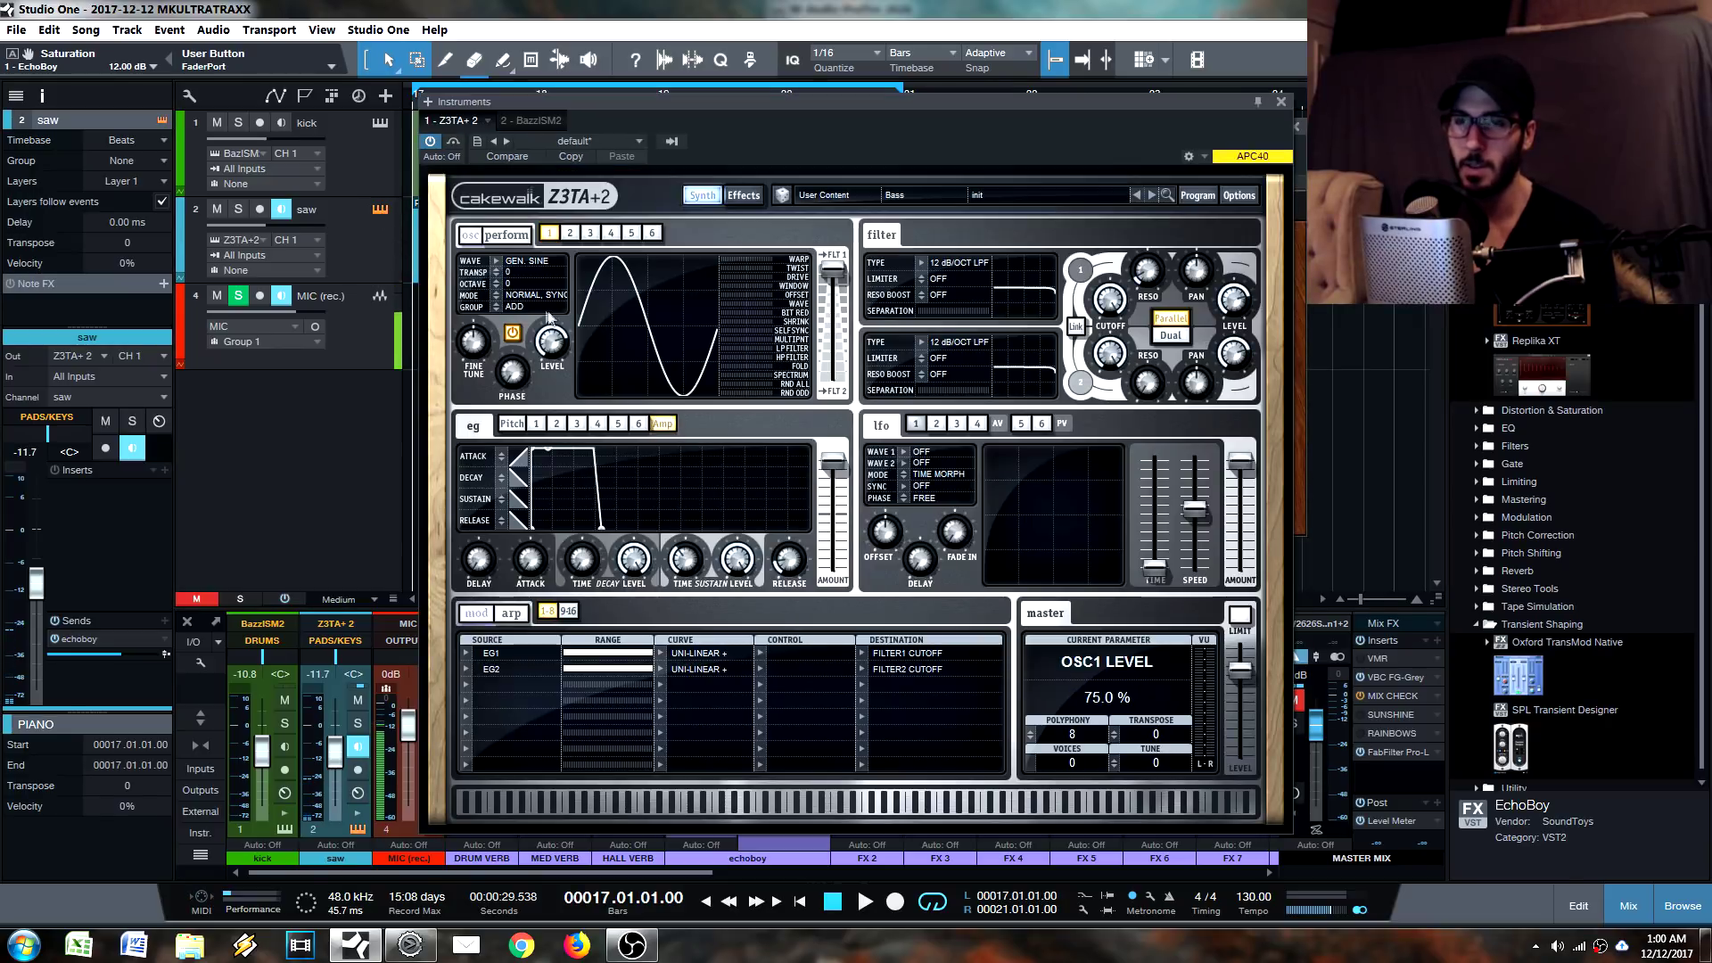
scroll(527, 284, up, 1)
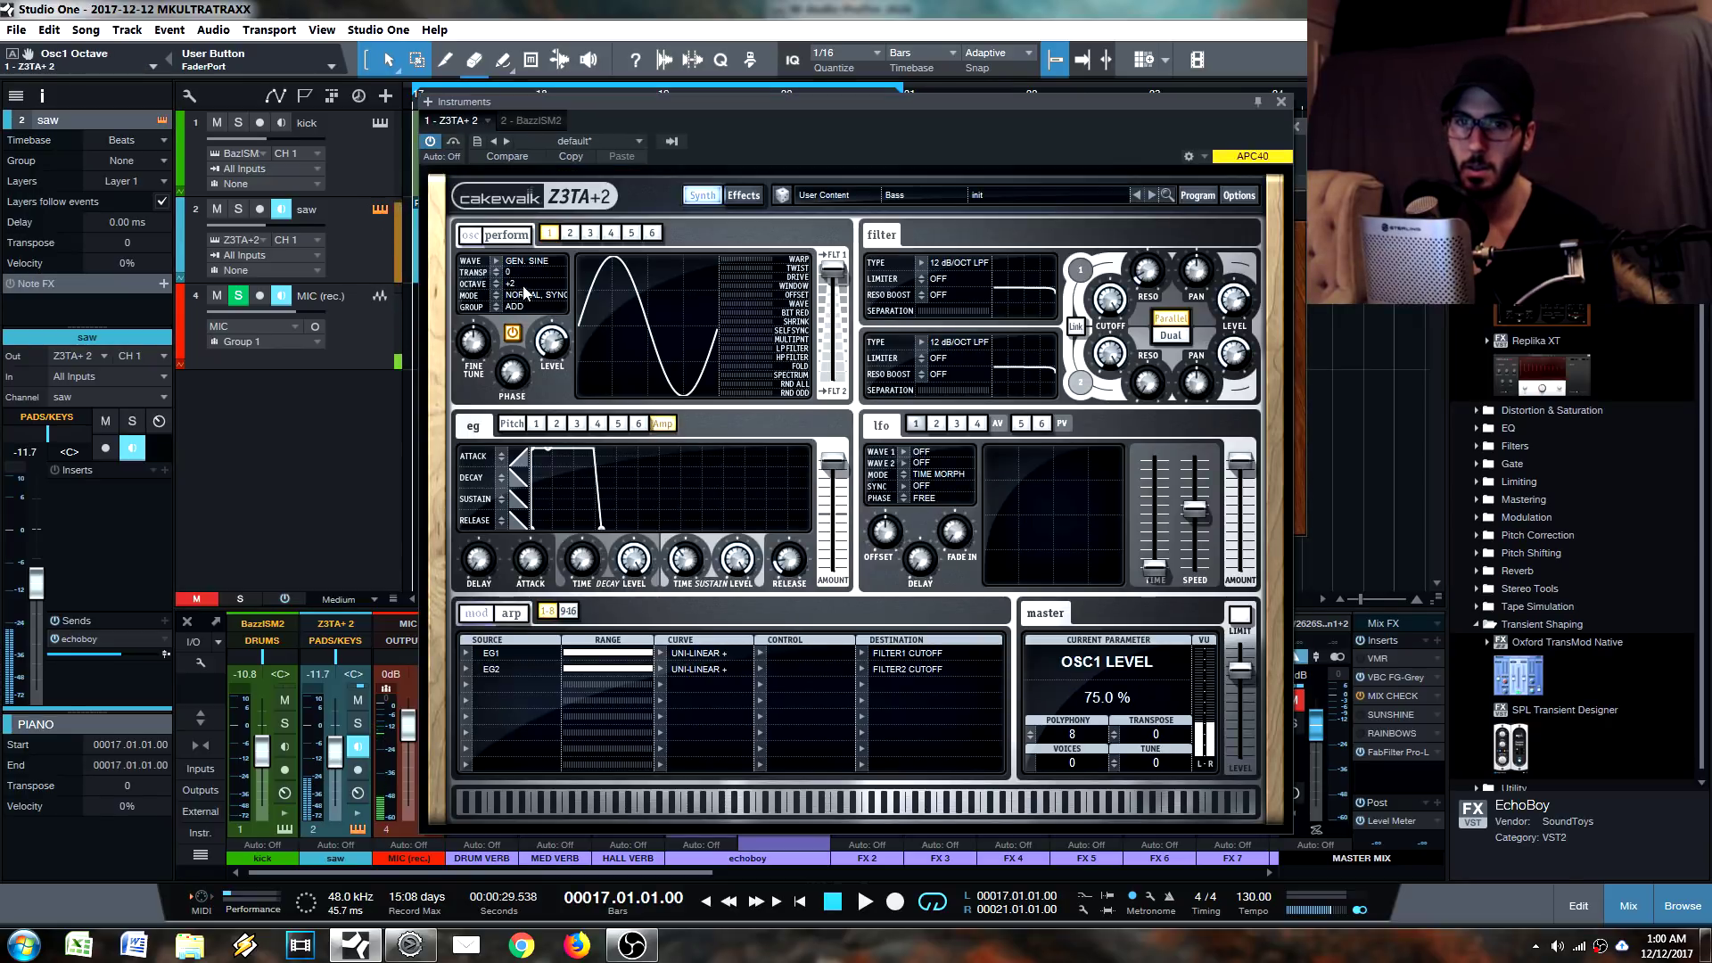
drag(37, 584, 36, 544)
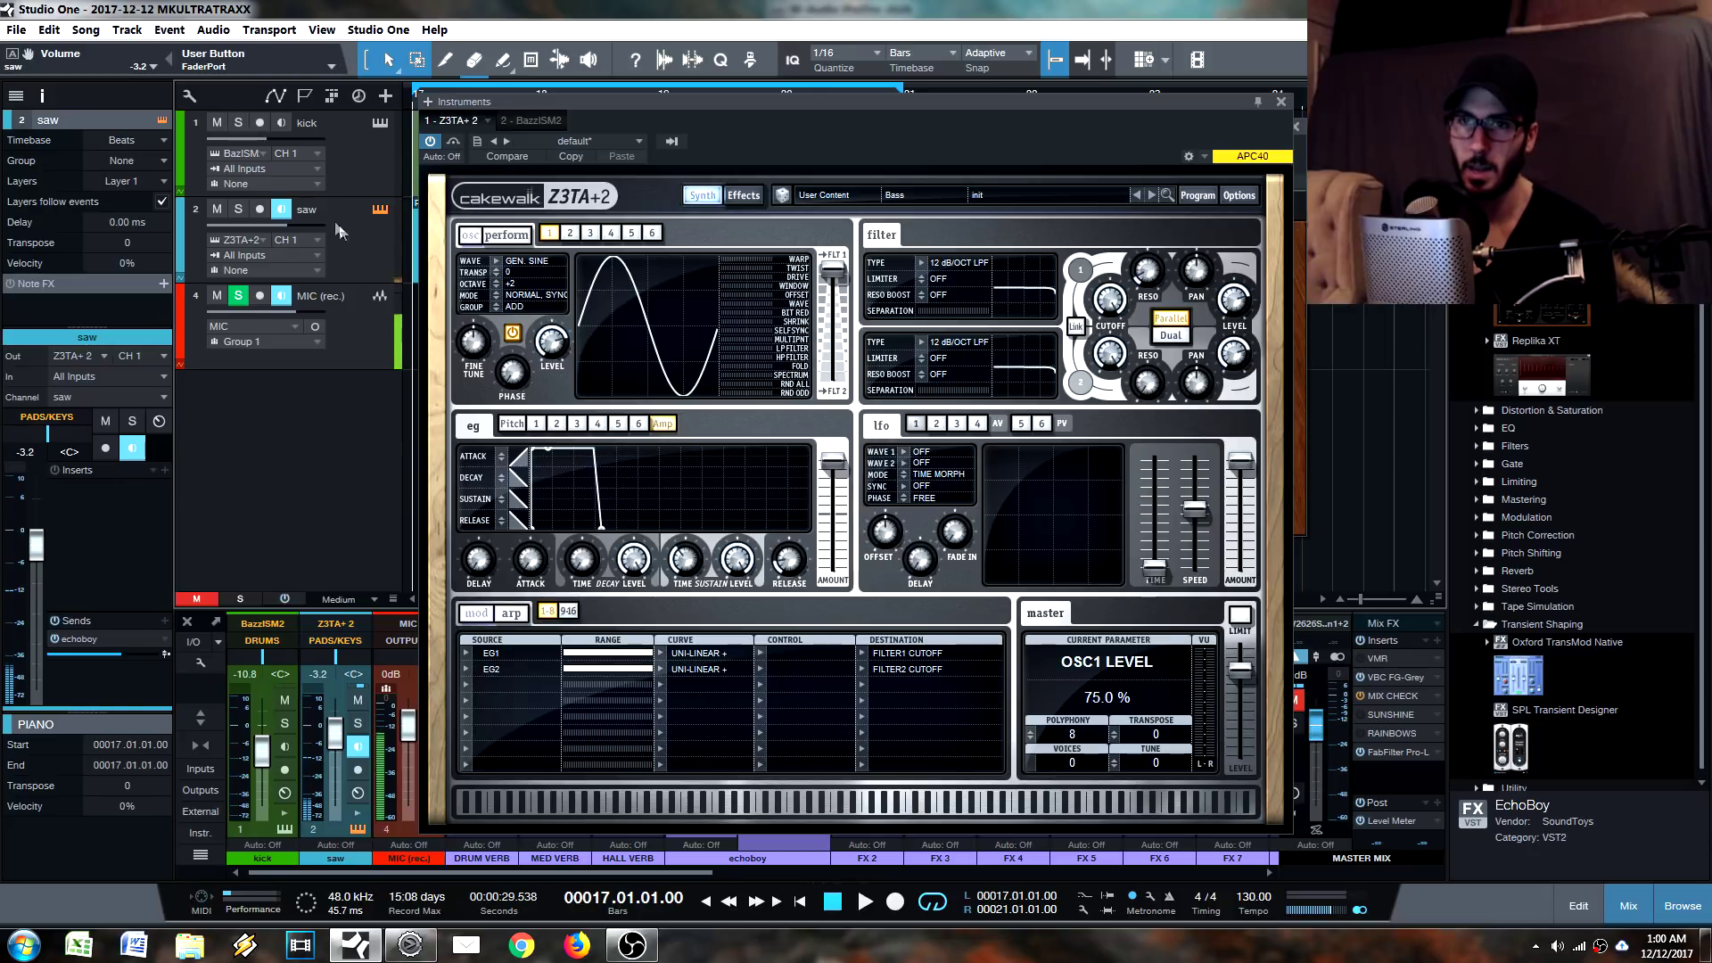
Try the Vint Saw 2 waveform on oscillator 1 of the Z3TA+2 synth, return it to Generated Sine and close the synth.
drag(678, 102, 928, 76)
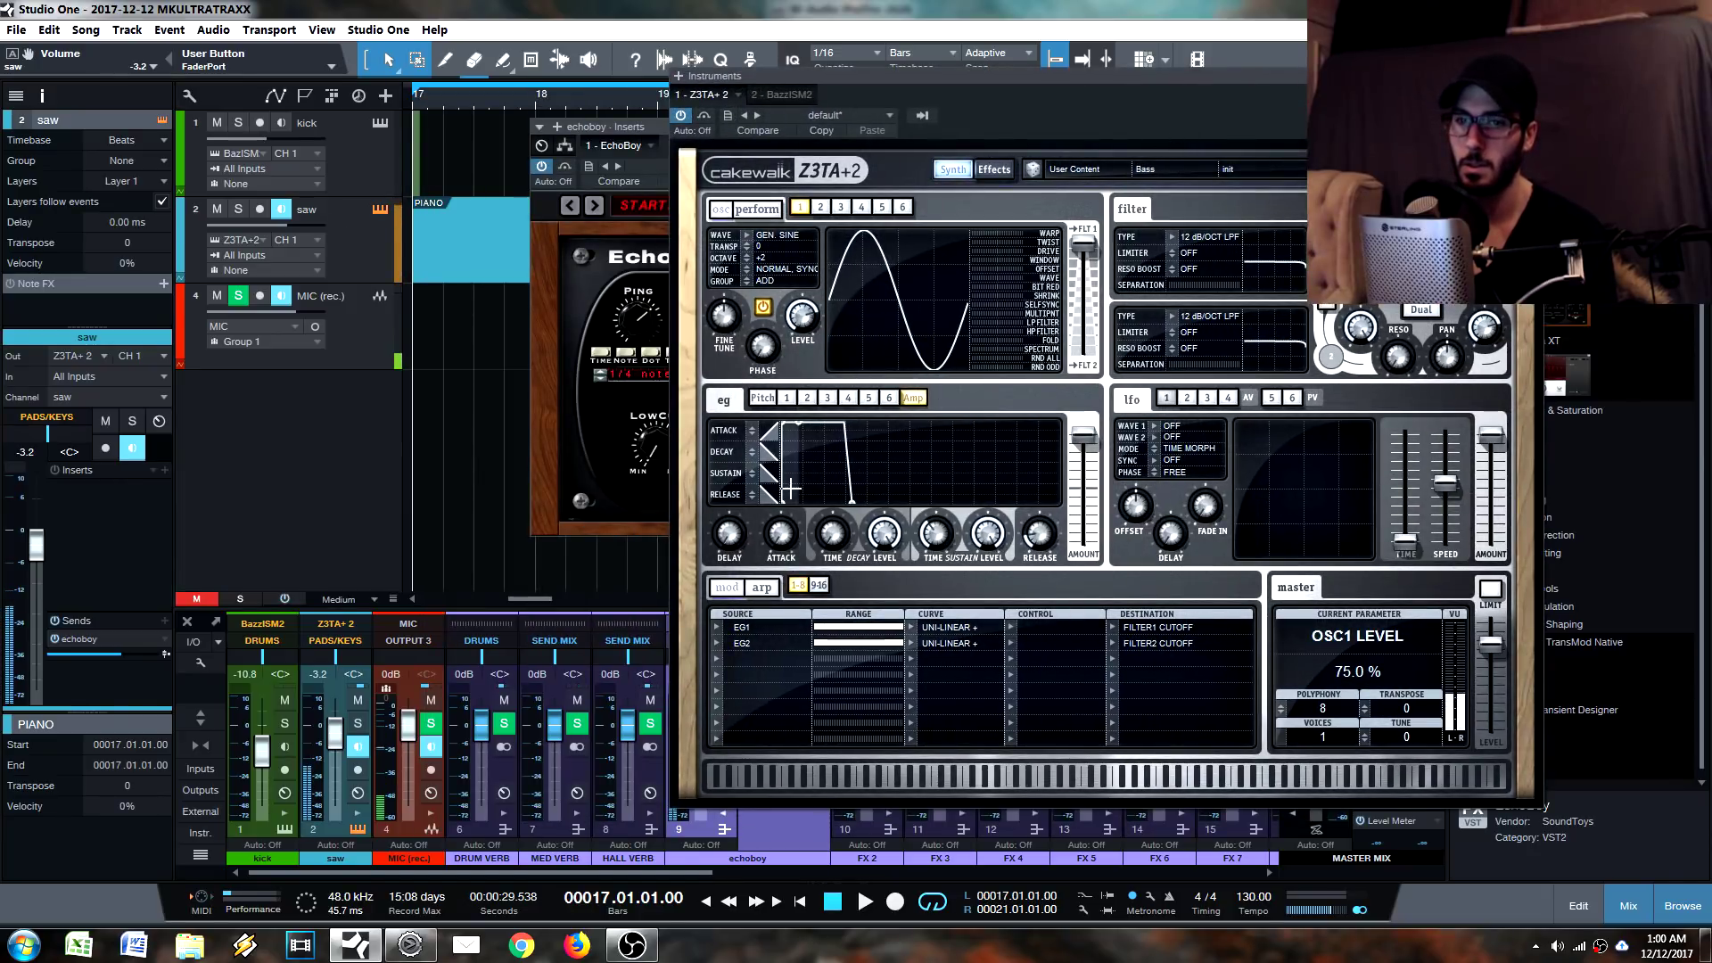
click(749, 235)
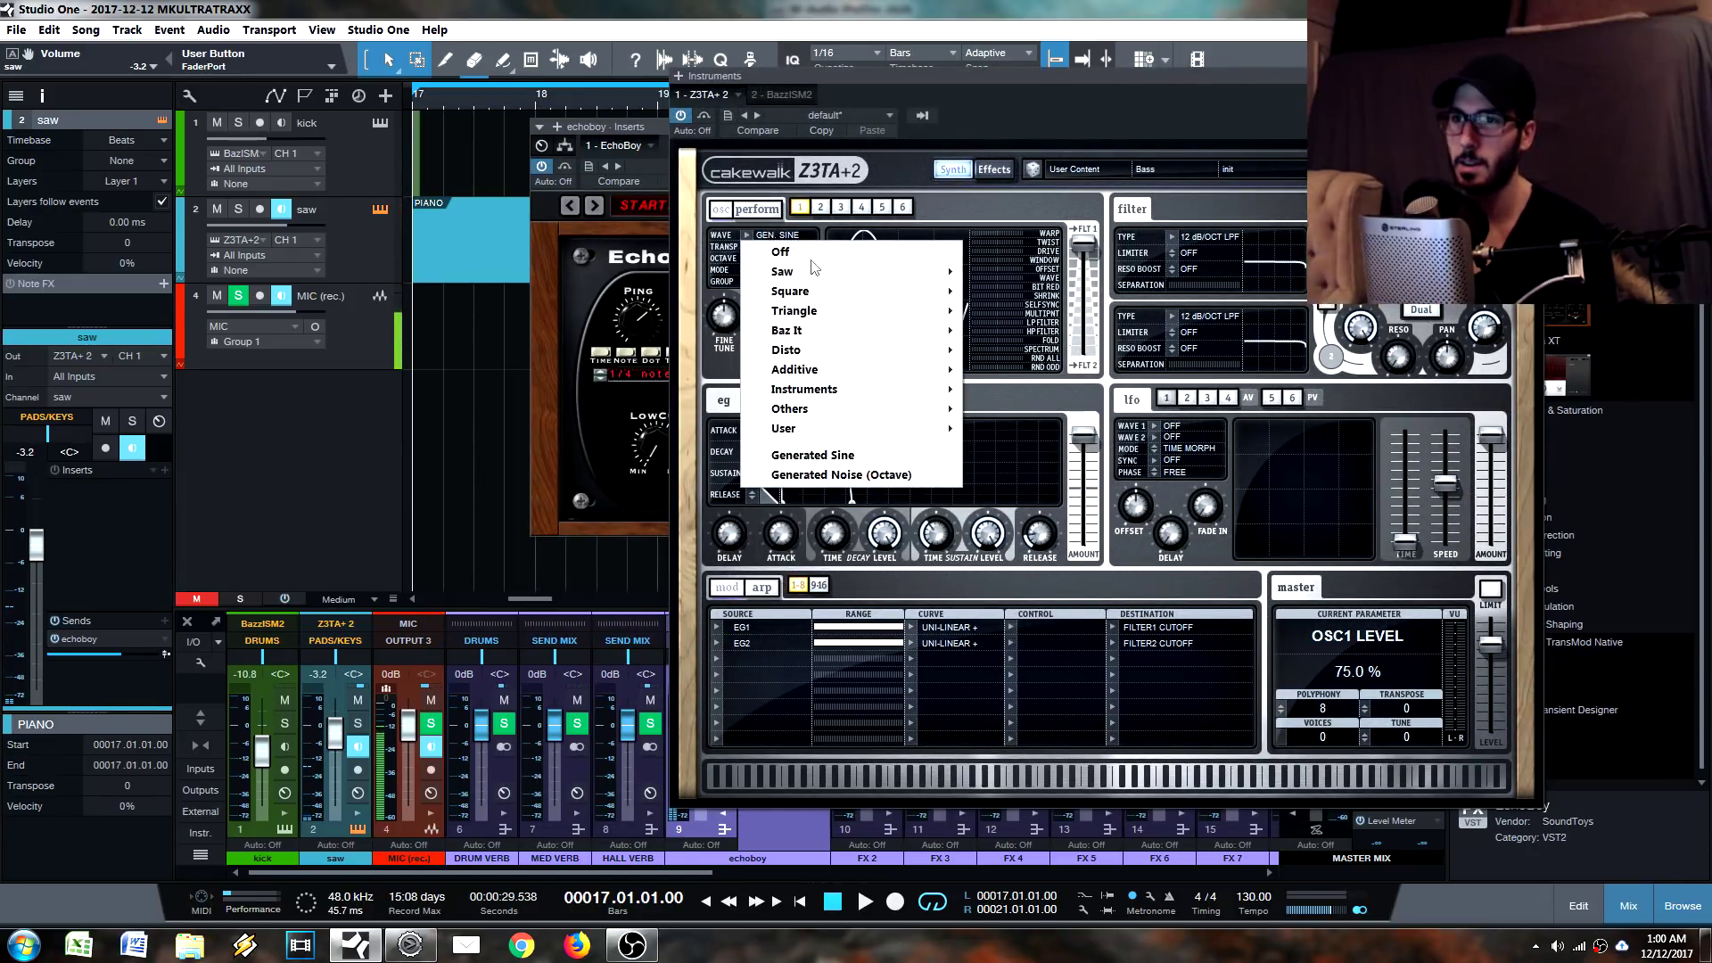
click(990, 292)
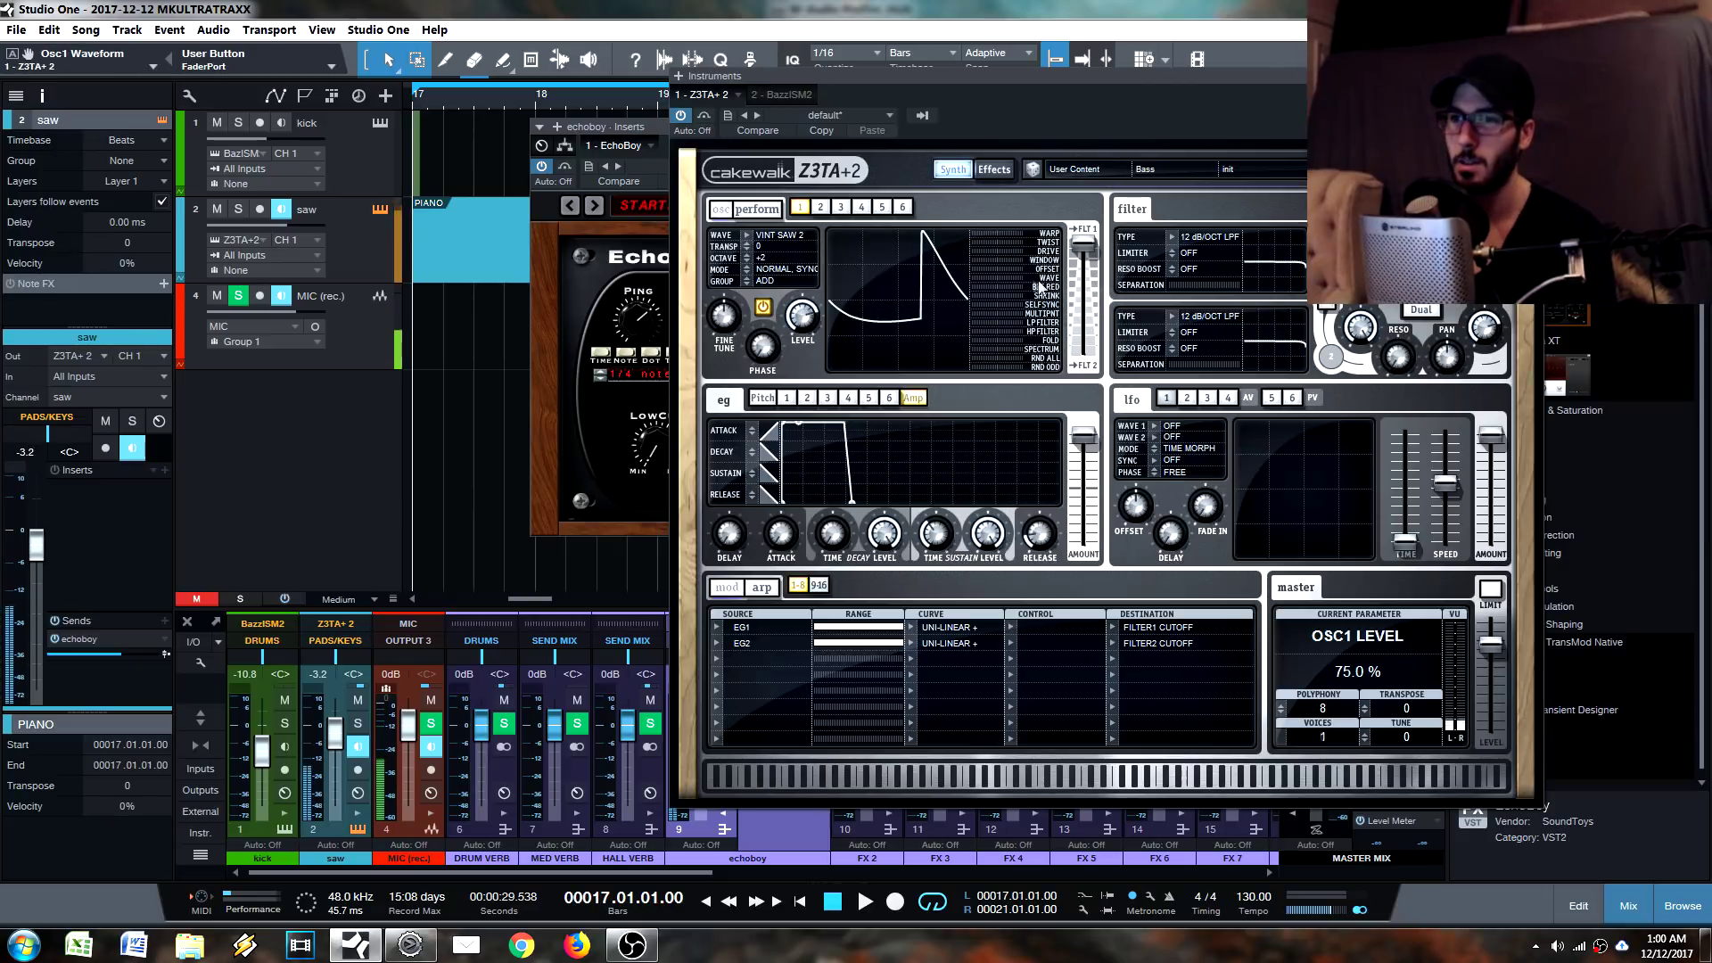
drag(1127, 117, 612, 126)
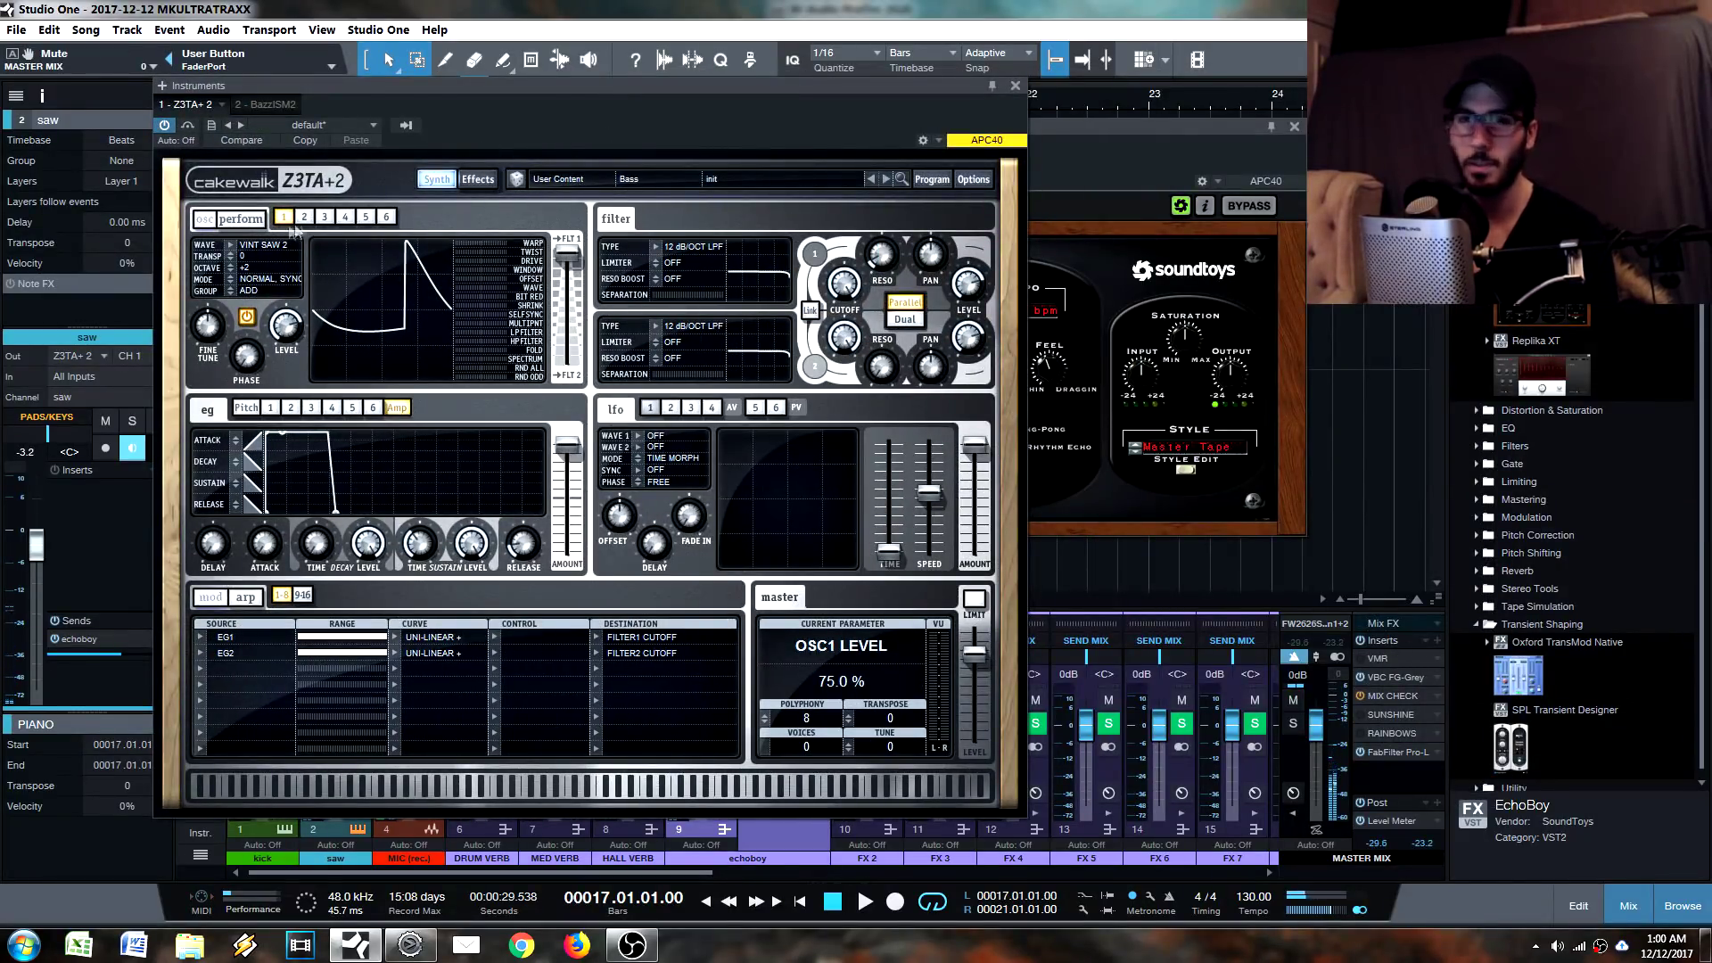
click(229, 246)
click(588, 260)
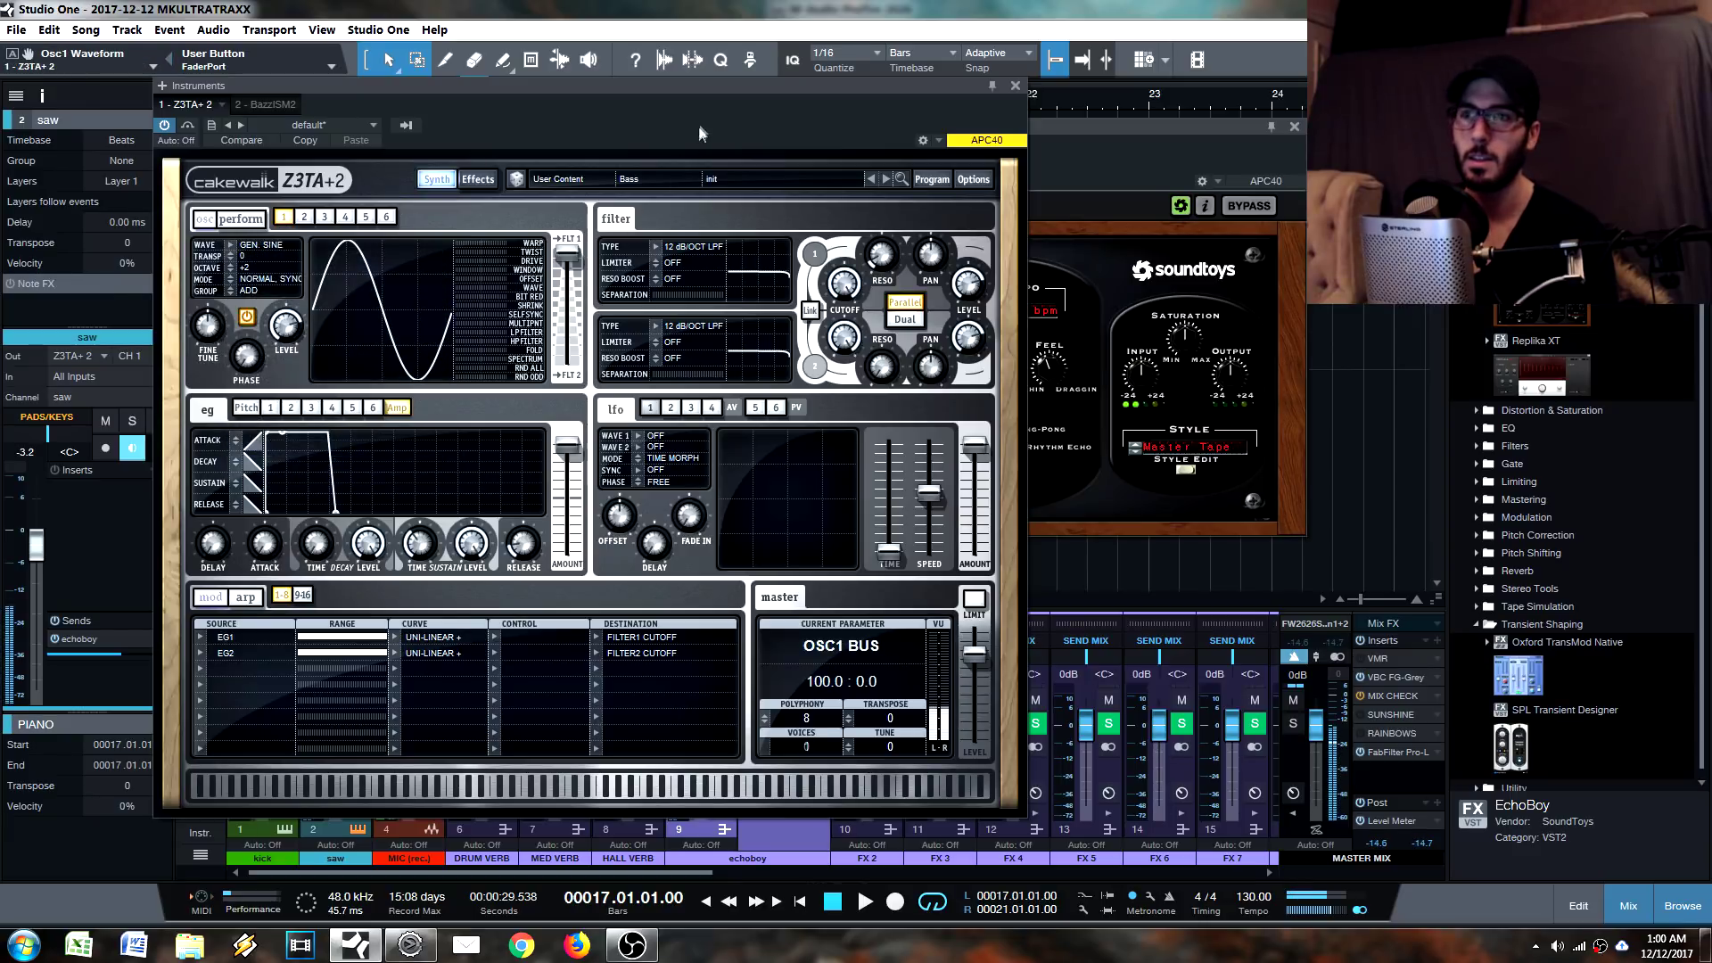
click(1216, 118)
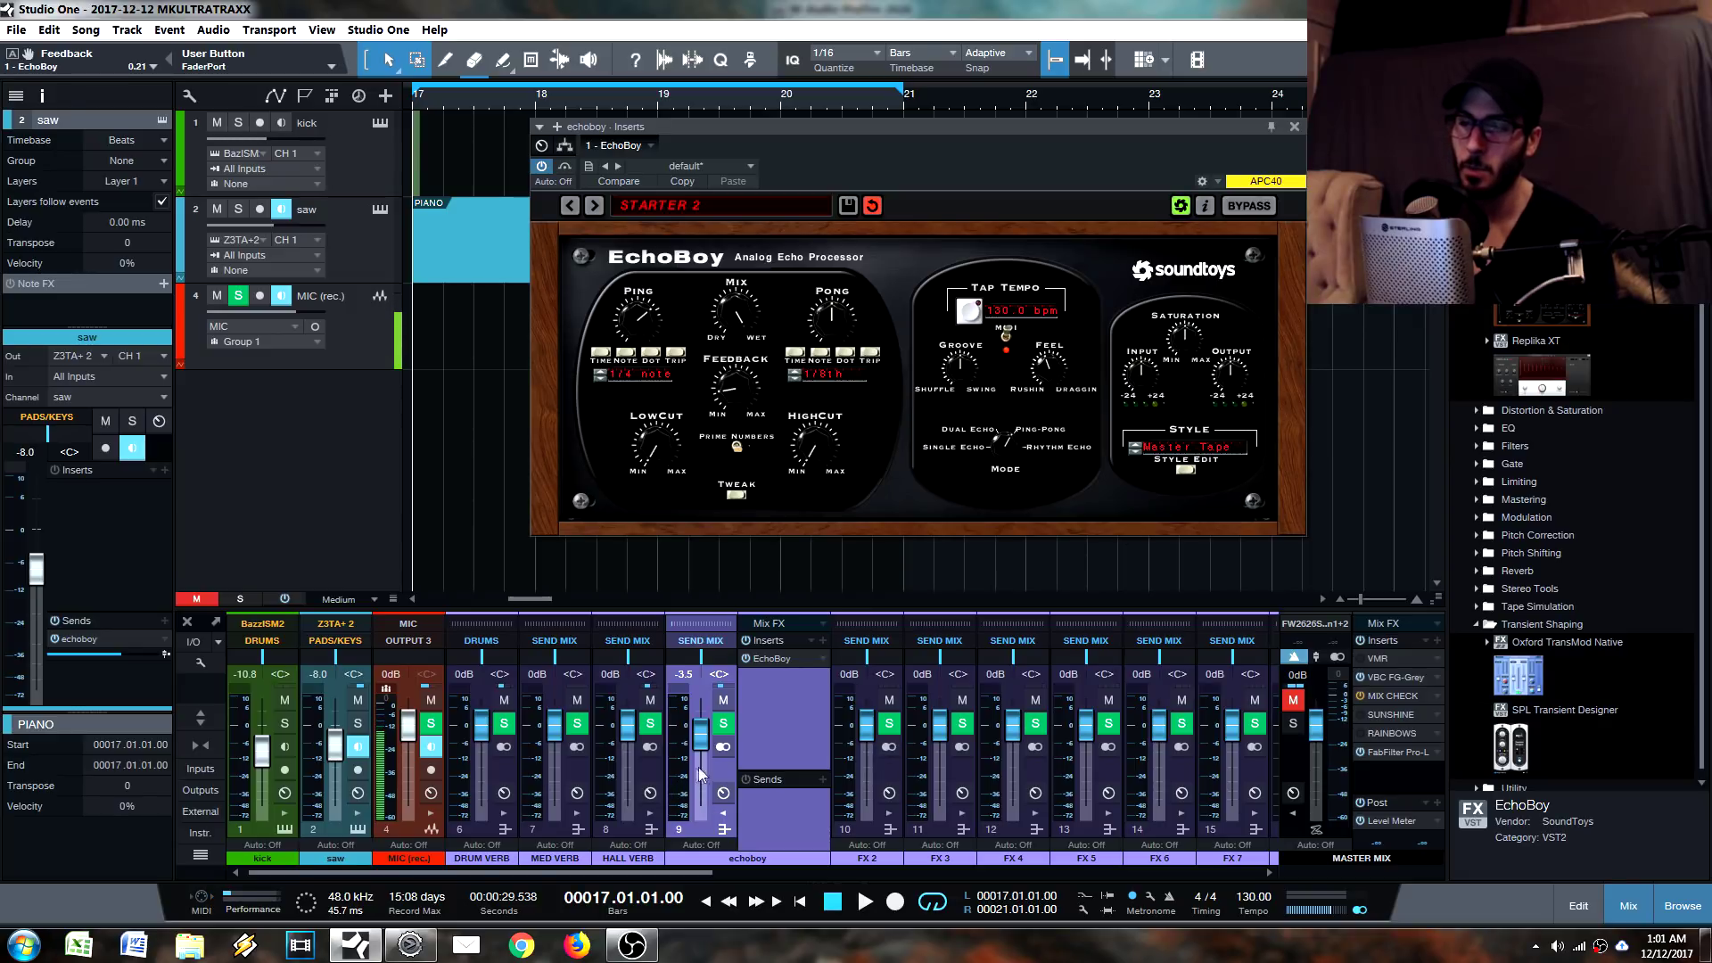
Set the echoboy channel's volume to -3.2 dB and try EchoBoy's Input gain and a Saturation of 11.88 dB.
drag(701, 737, 700, 735)
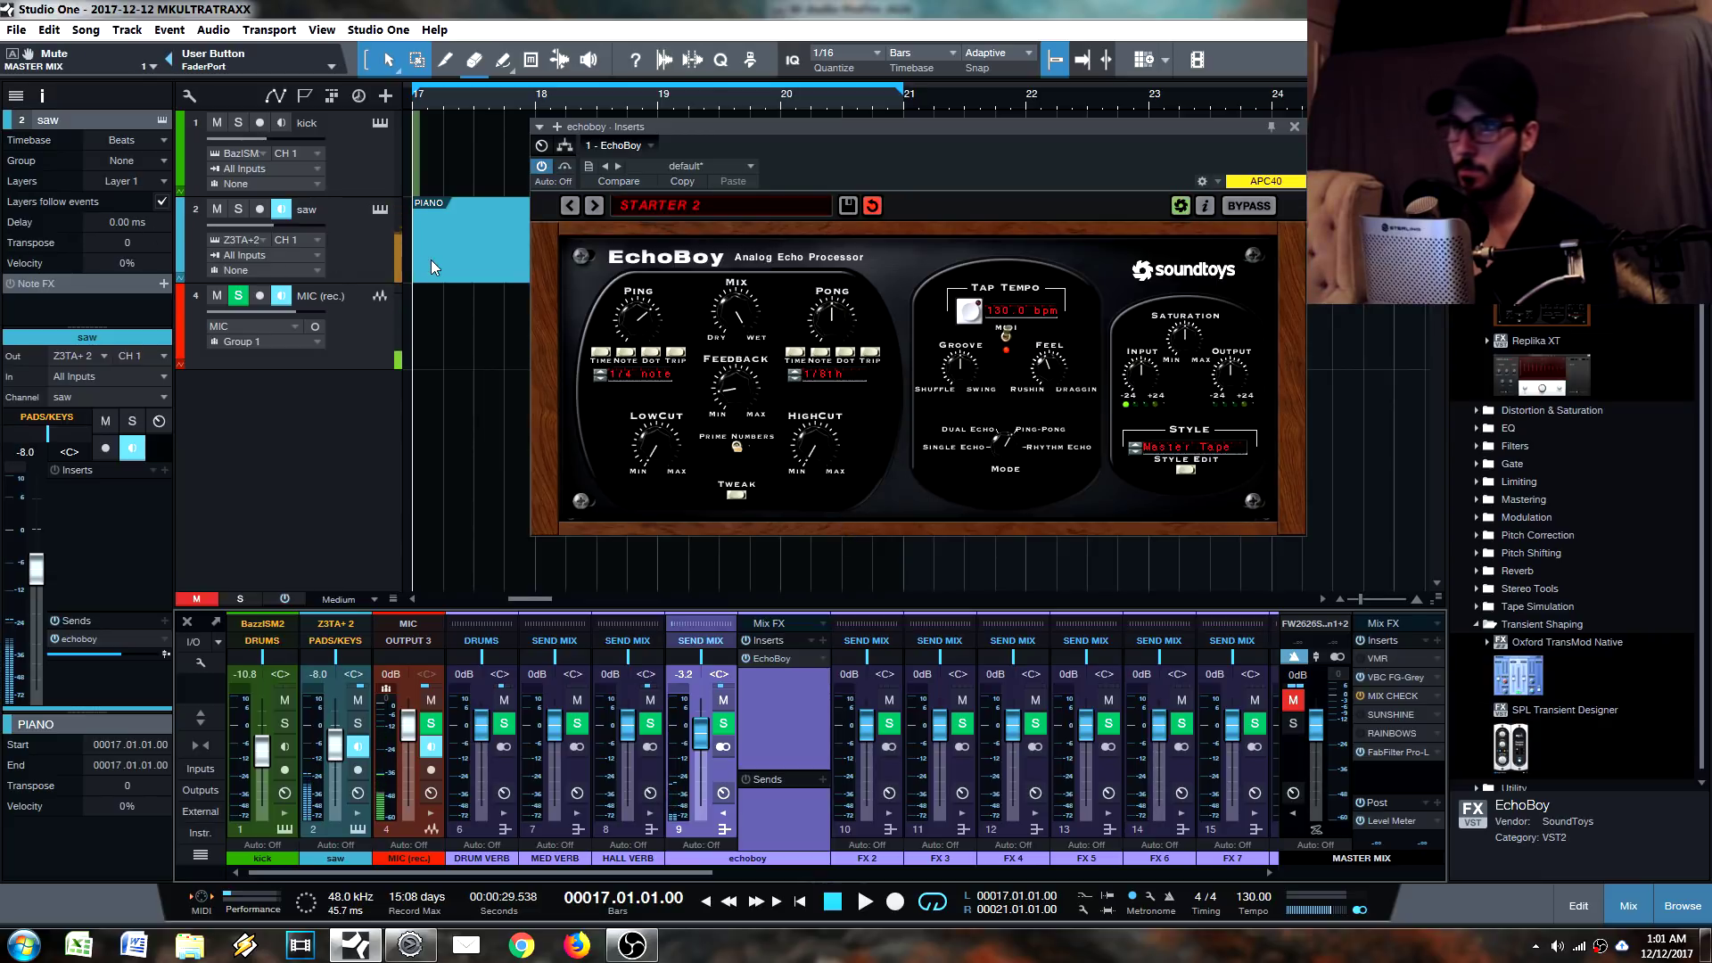
click(1294, 699)
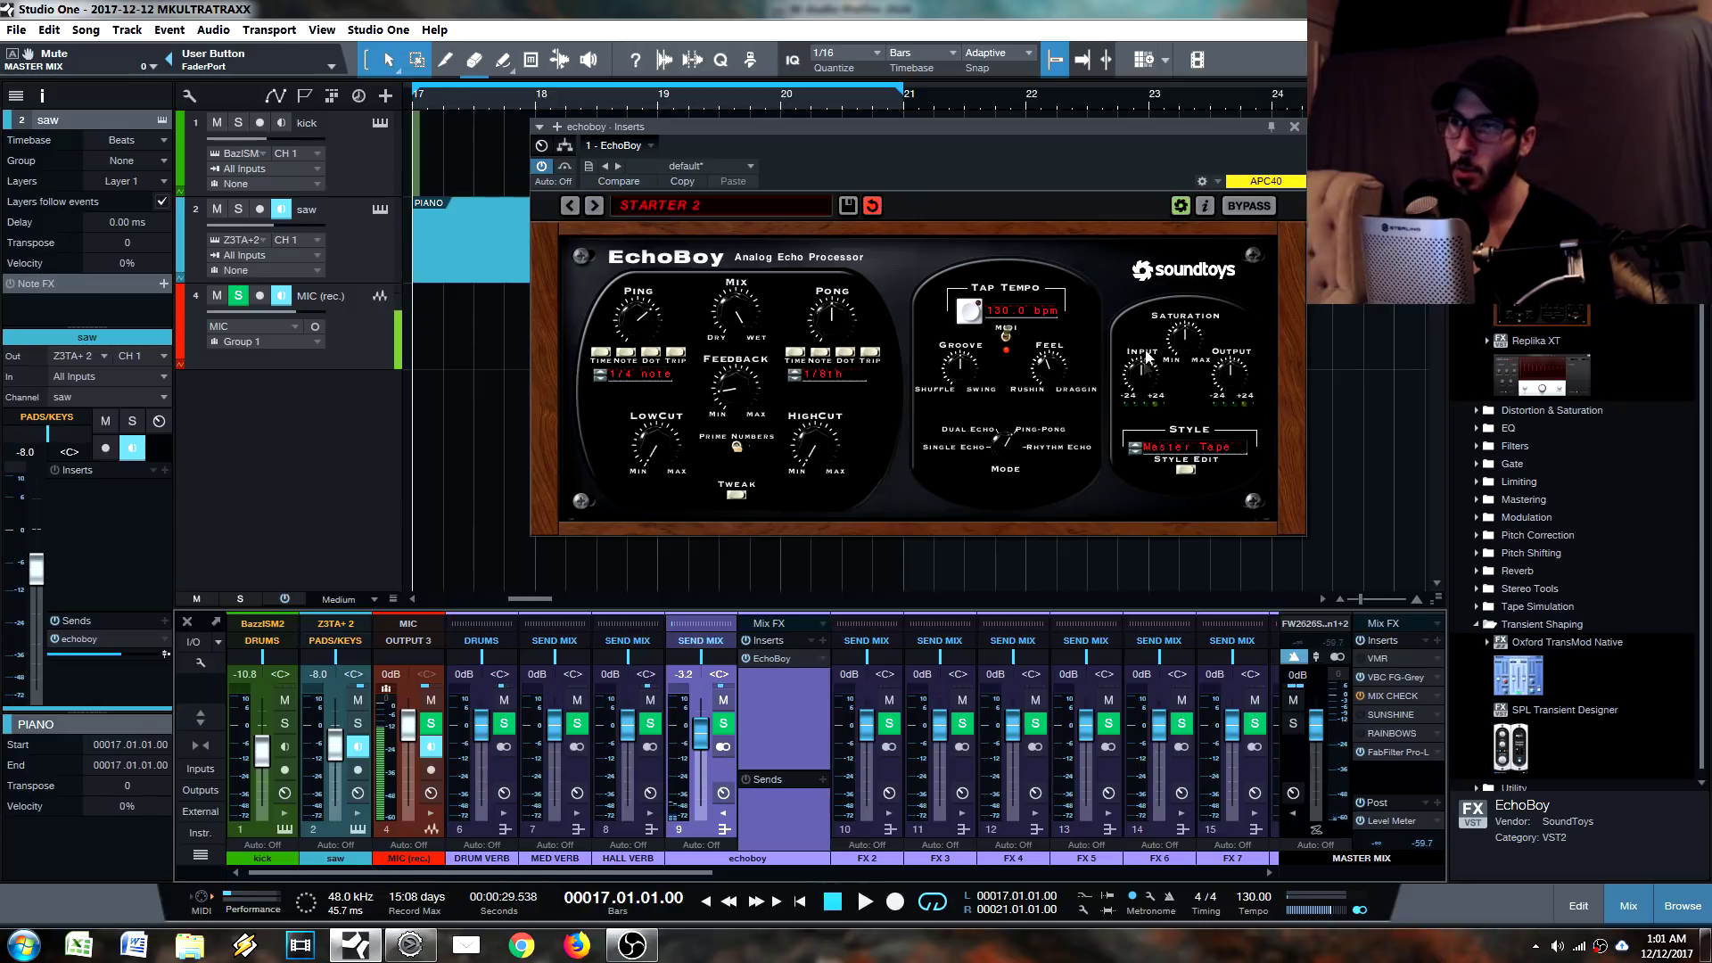
drag(1151, 386, 1161, 290)
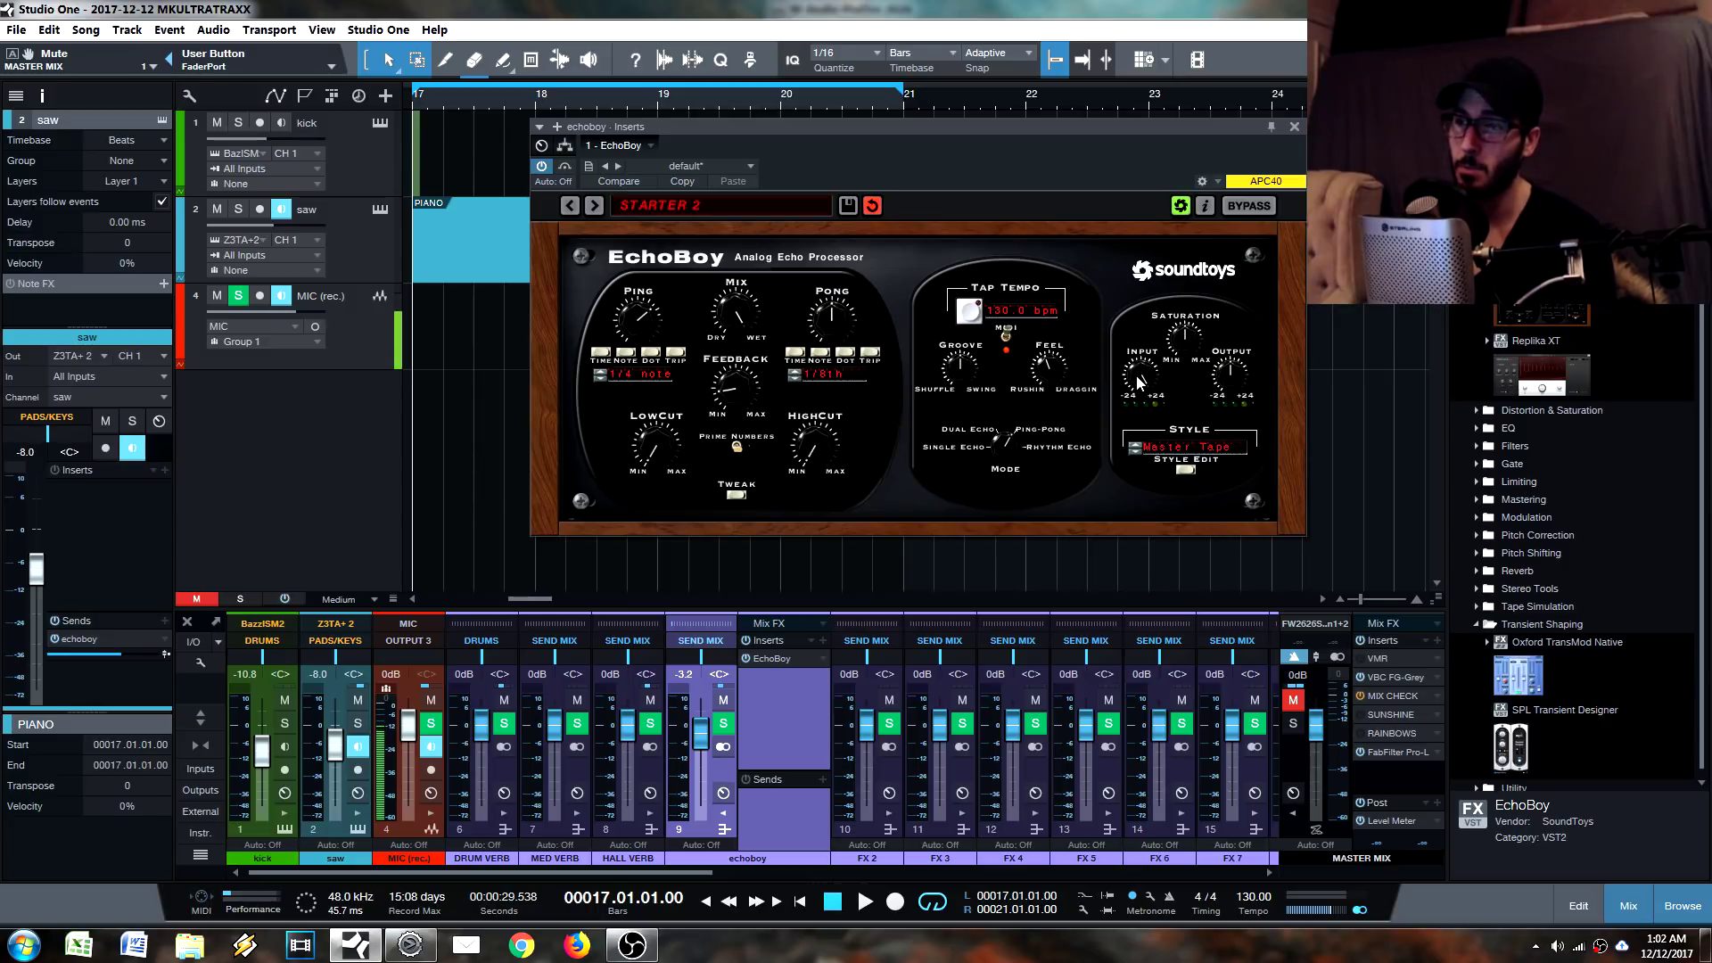
click(1186, 339)
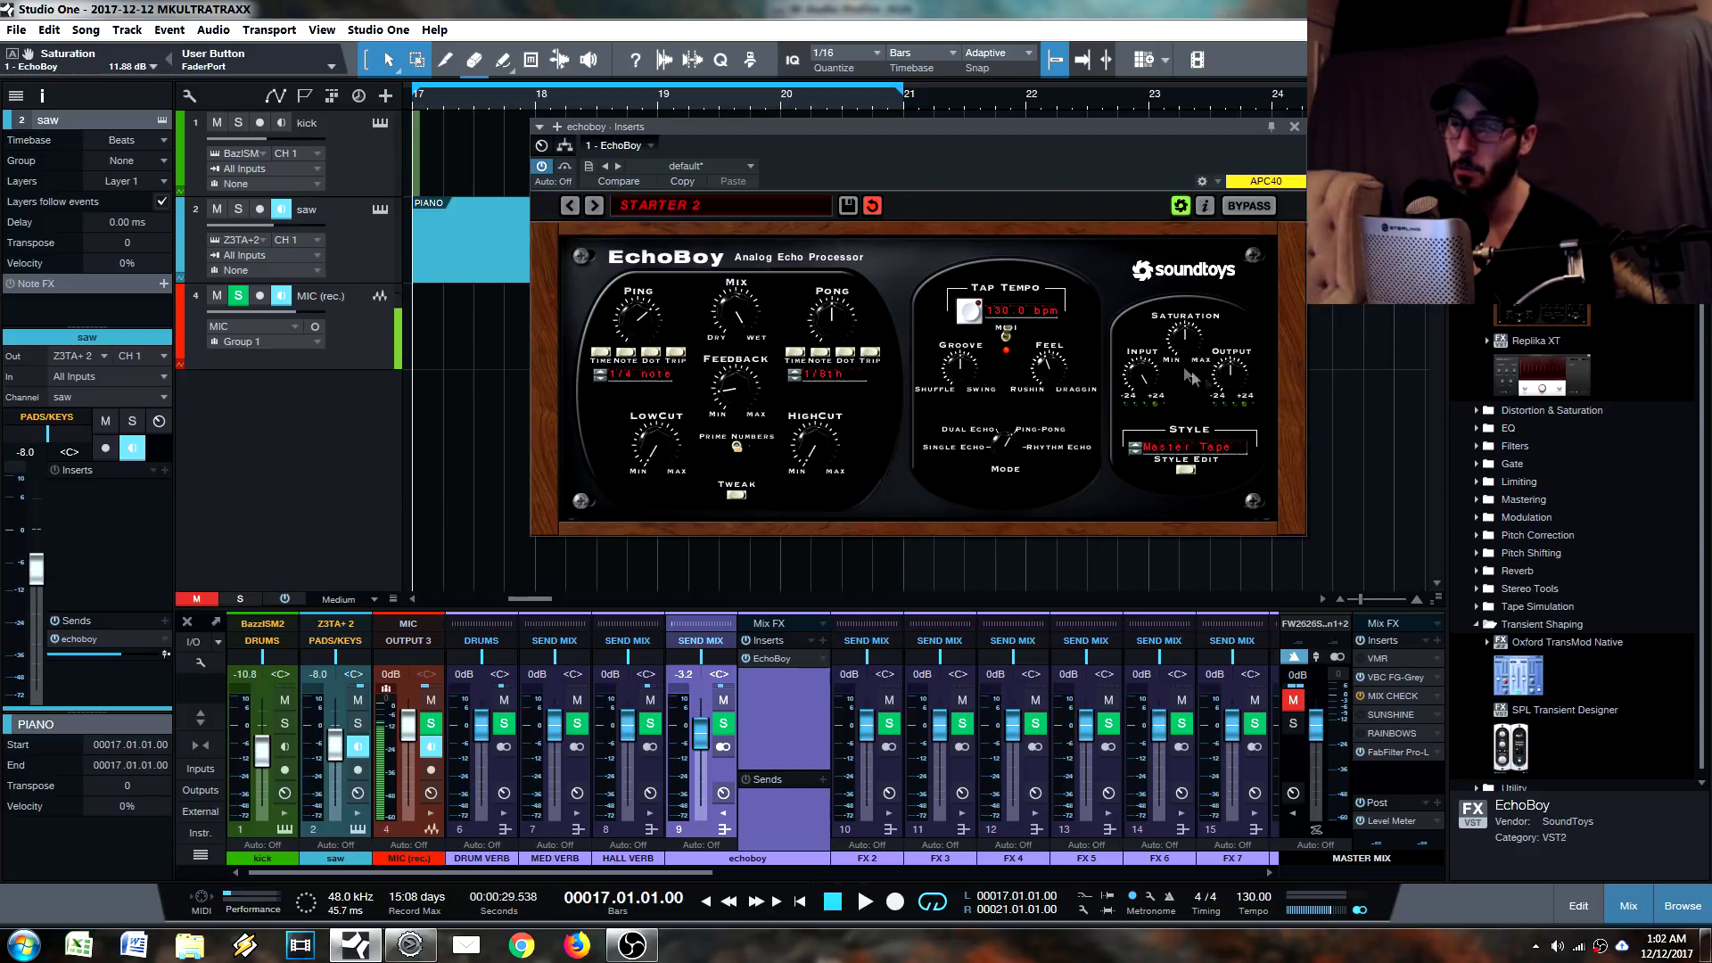
Raise EchoBoy's Output gain while lowering the echoboy channel's volume to -16.1 dB, unmuting the master mix to audition it.
click(1234, 388)
drag(1241, 359, 1242, 356)
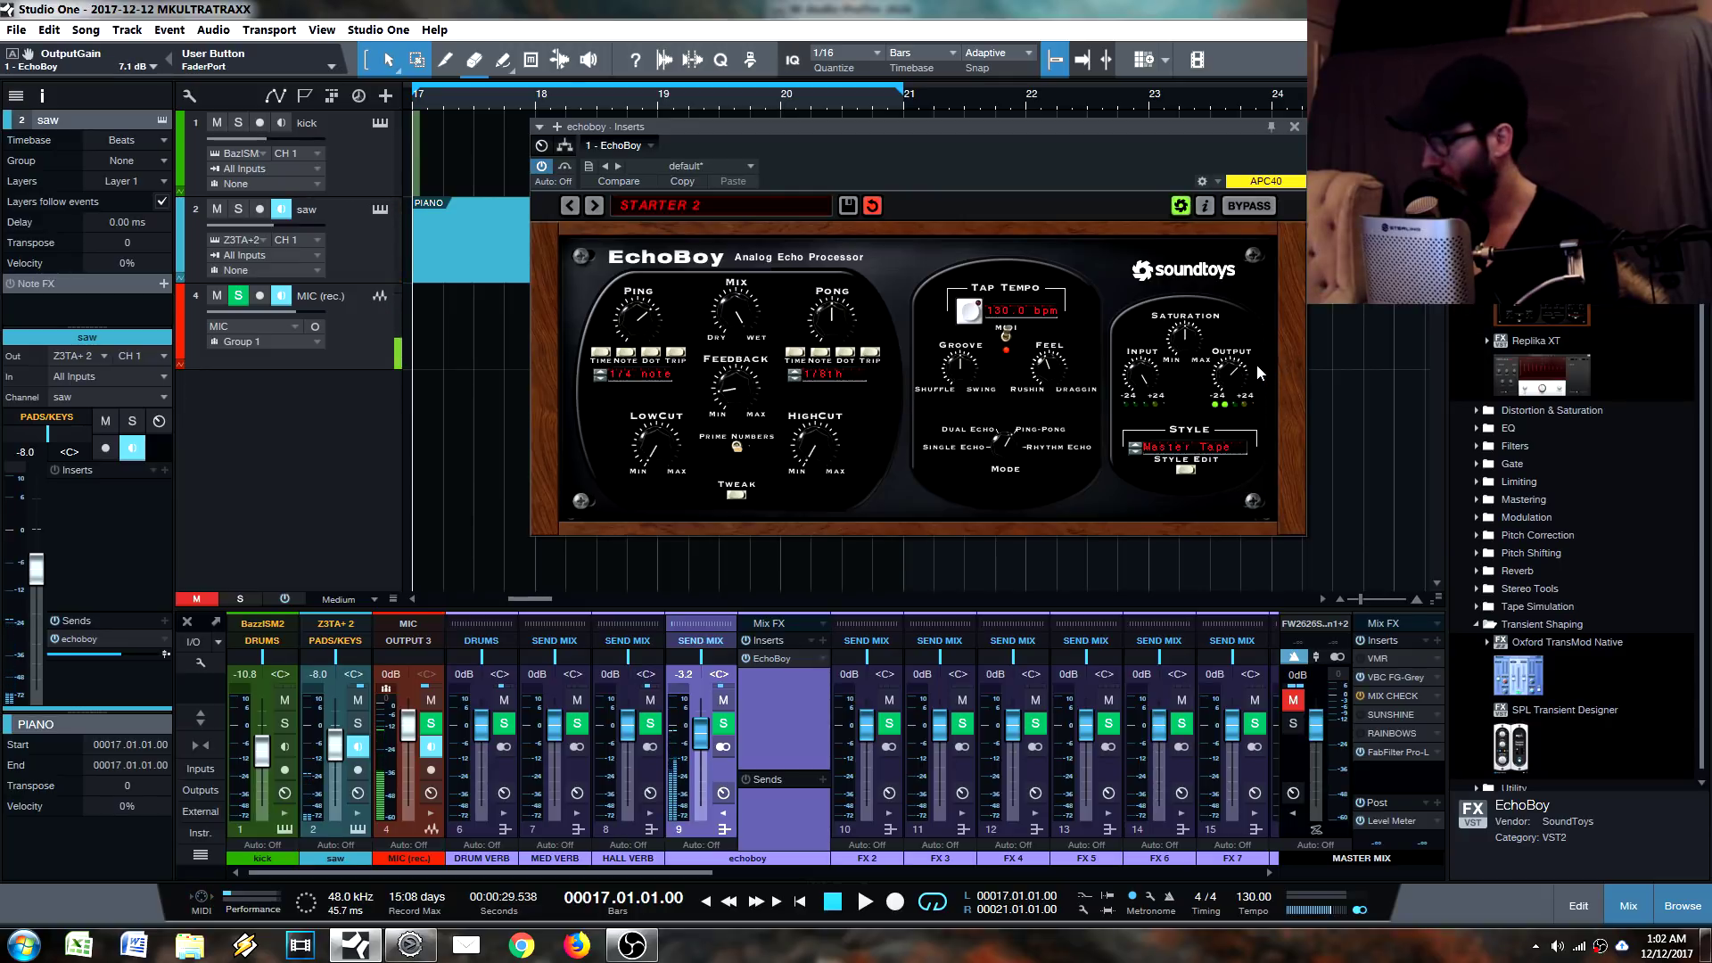
key(m)
drag(702, 734, 702, 744)
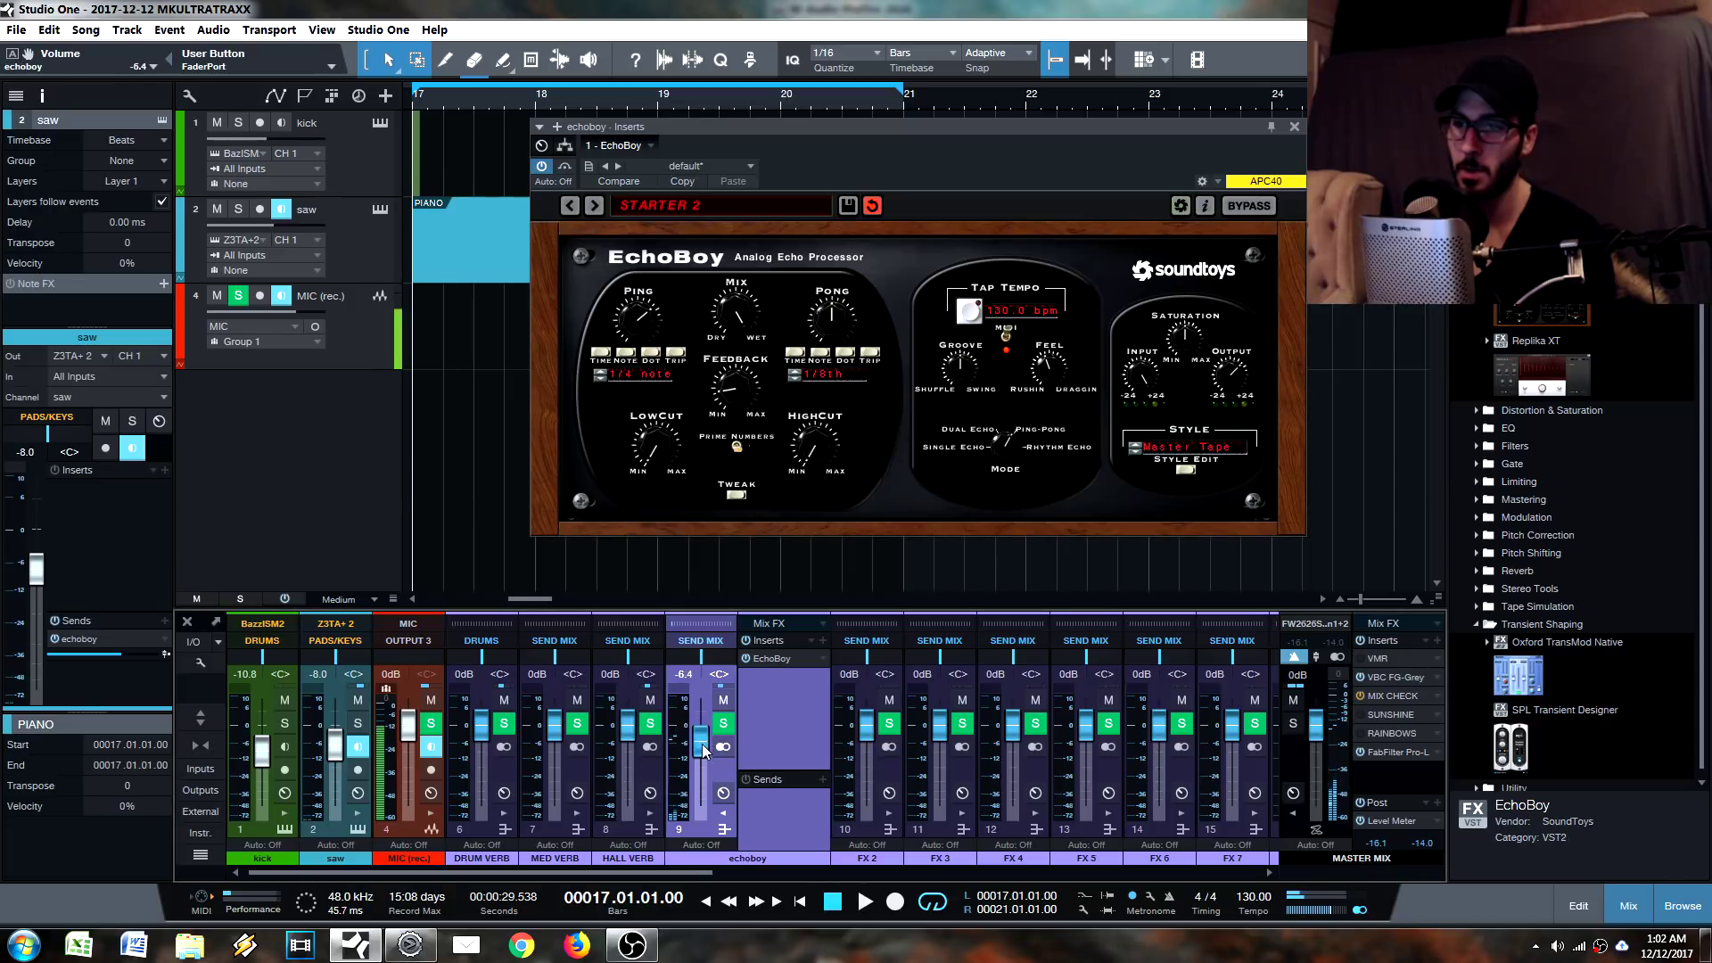
drag(1231, 370, 1236, 326)
key(m)
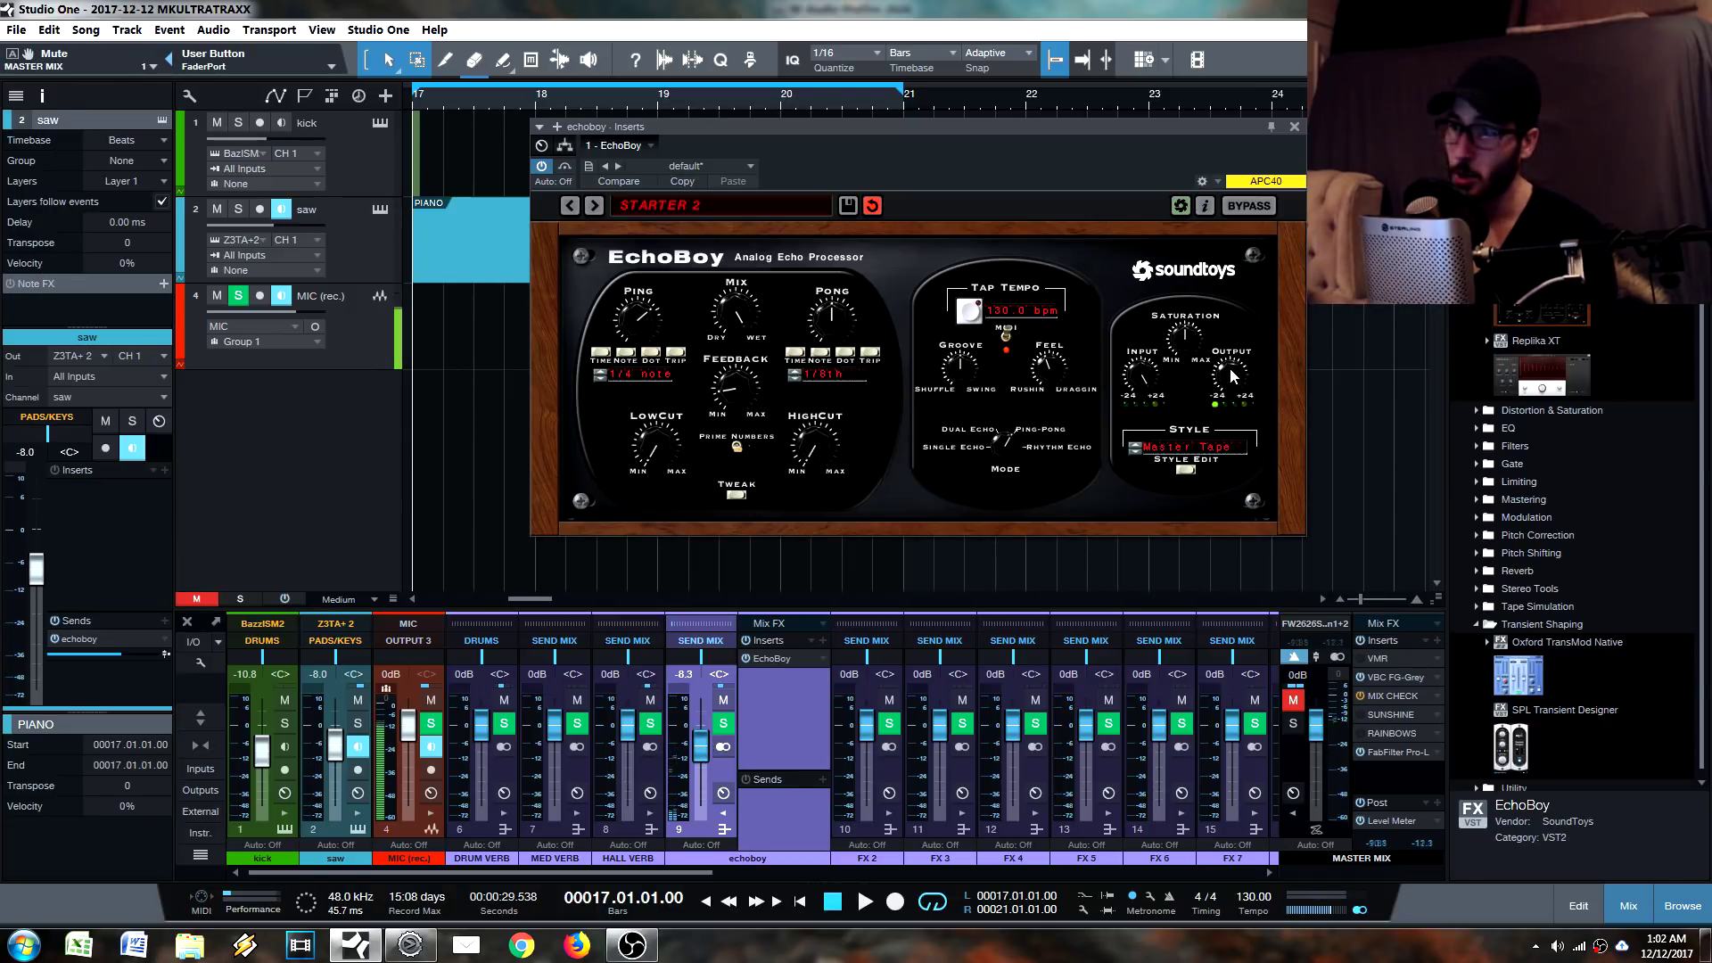
drag(1237, 373, 1243, 350)
drag(702, 744, 702, 757)
key(m)
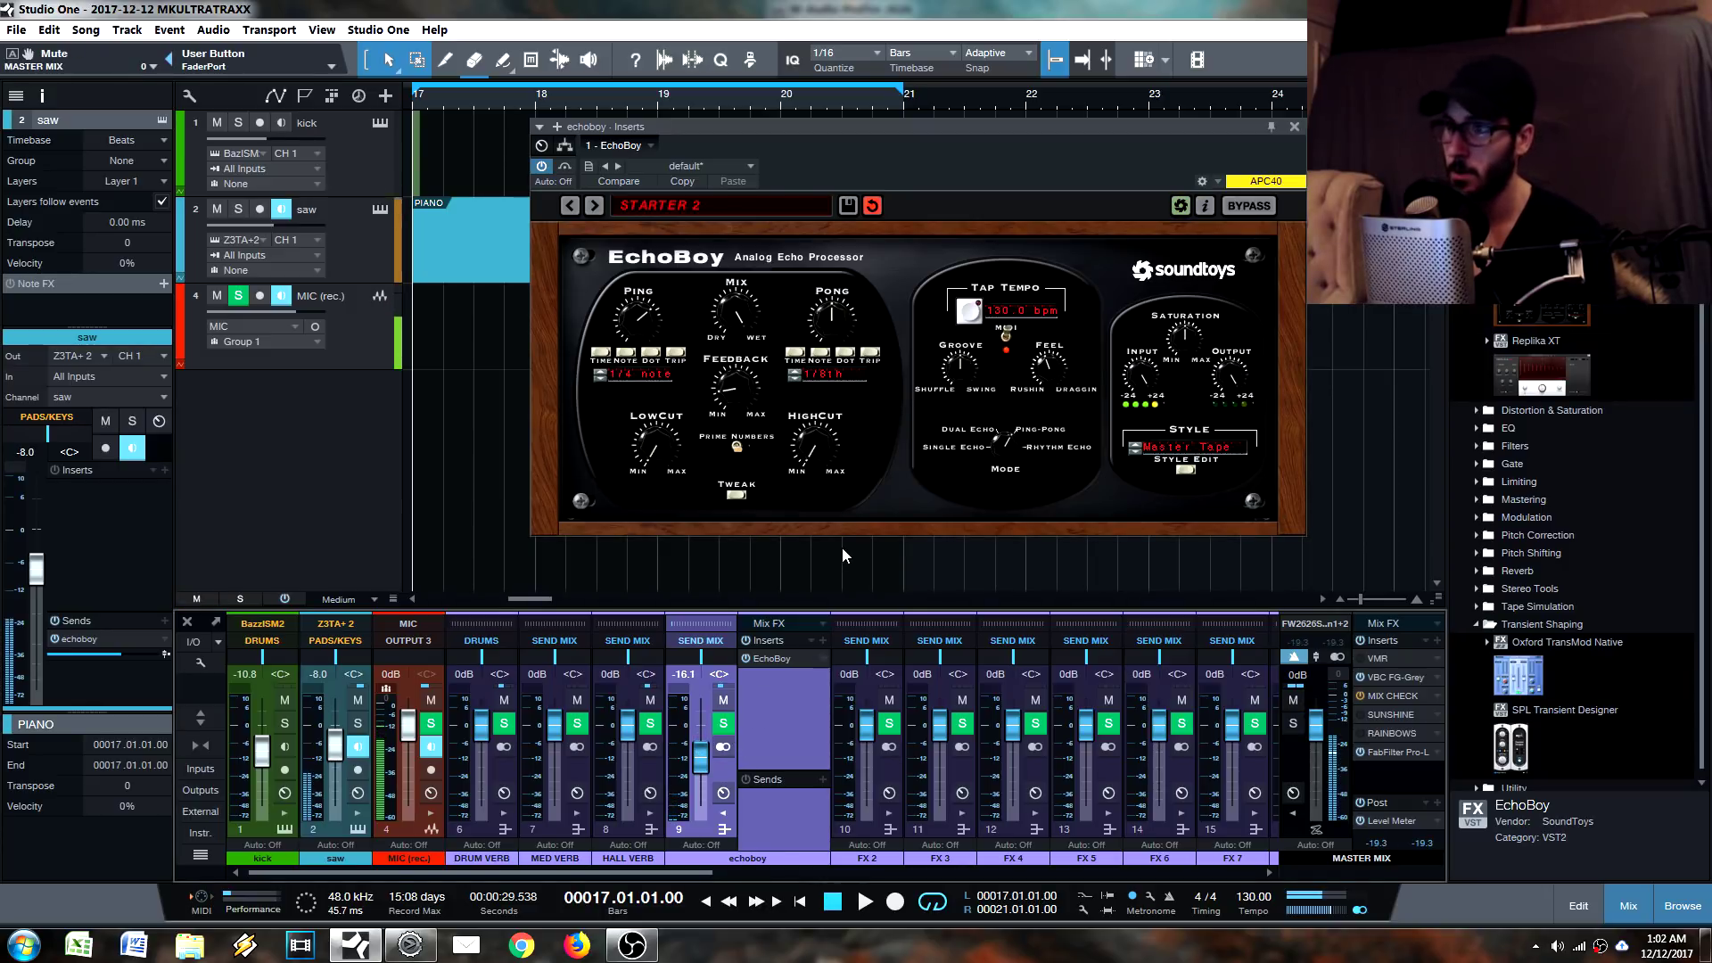
key(m)
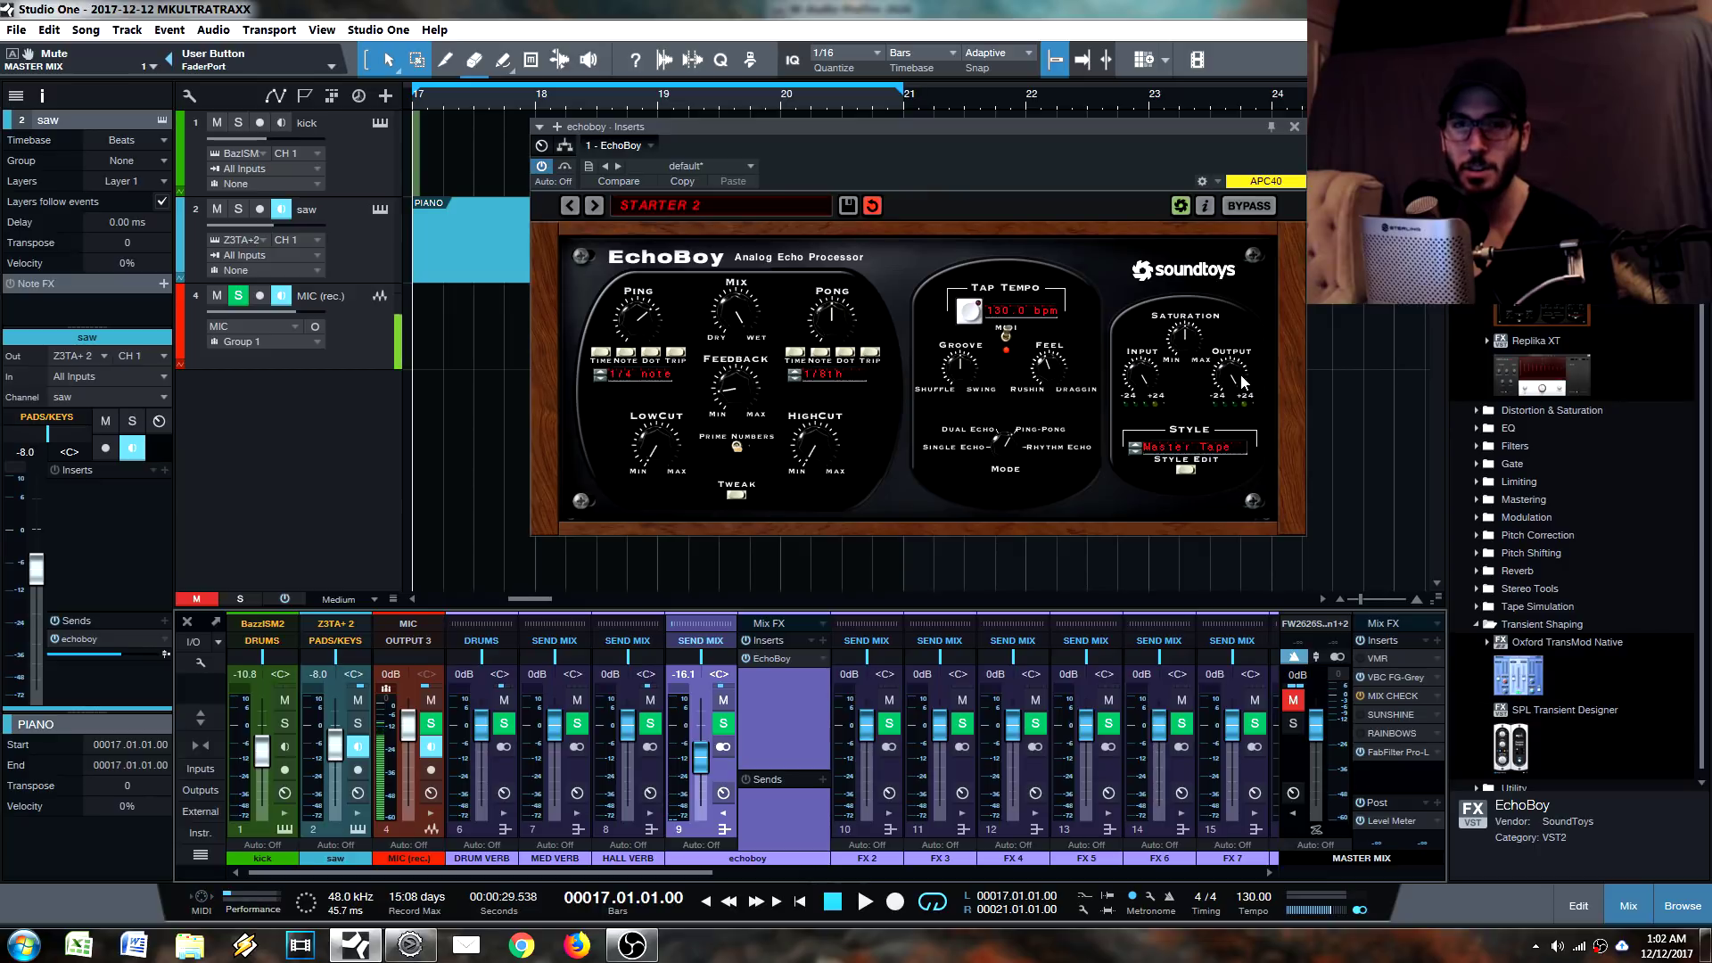
Try EchoBoy's Output gain at 0.0, 24.0 and 8.9 dB with the Saturation at 12.60 and 24.00 dB.
drag(1238, 382, 1236, 376)
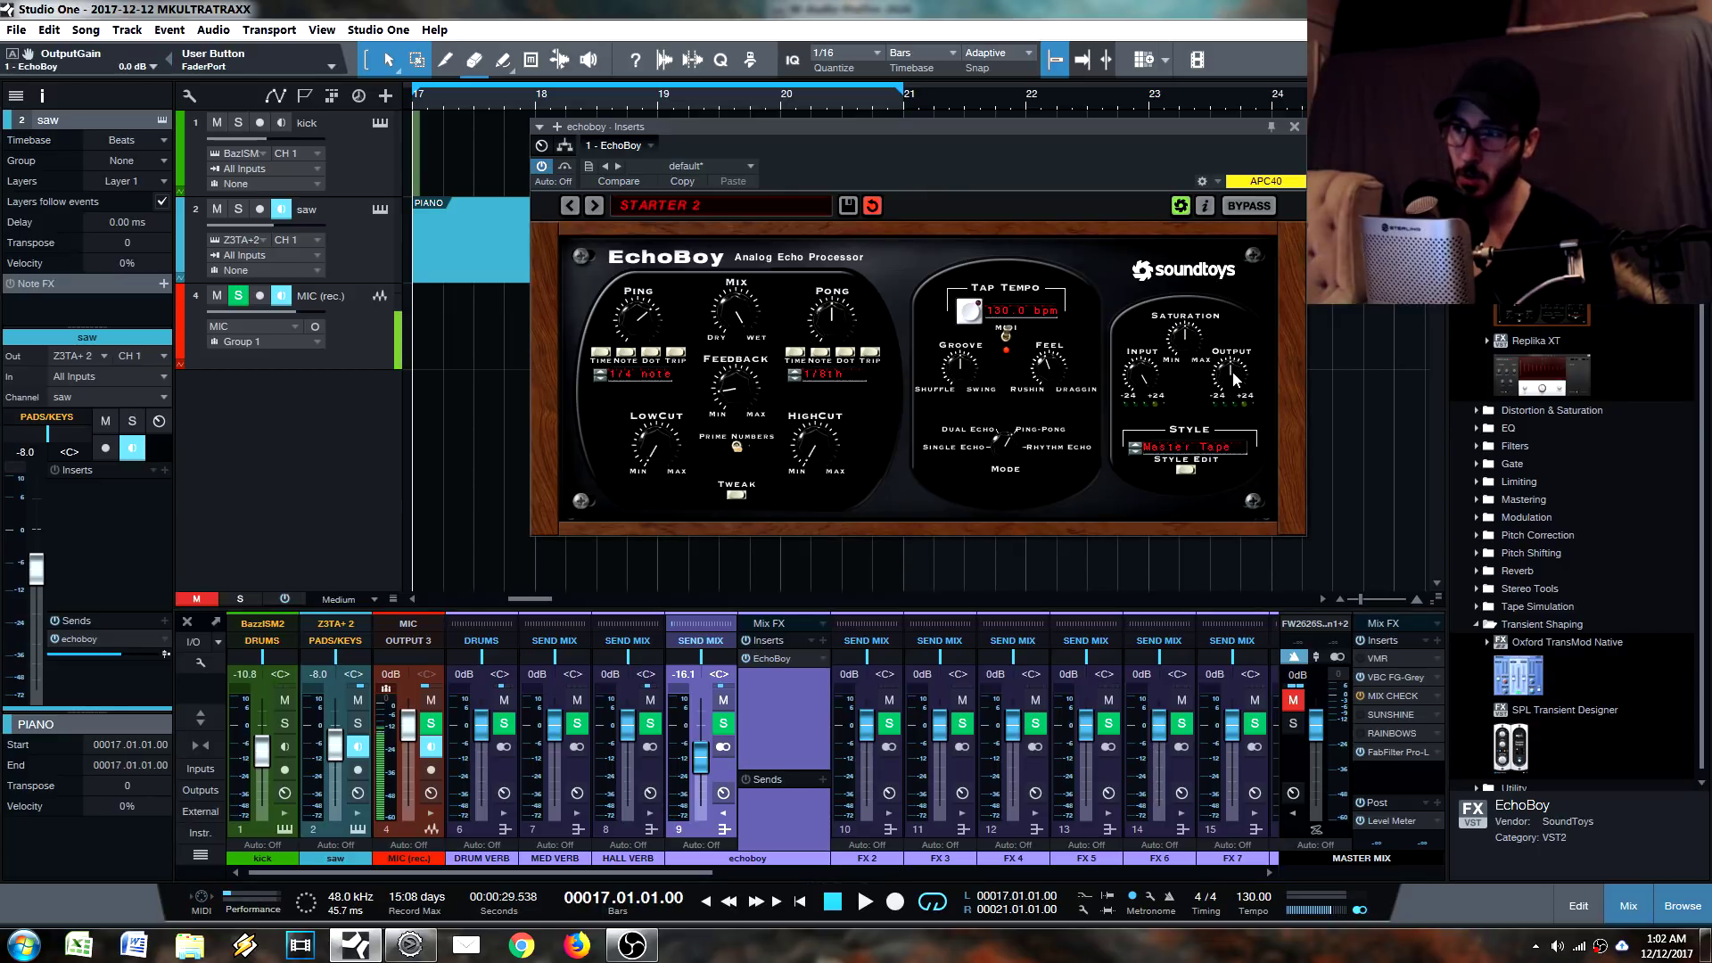
click(1189, 336)
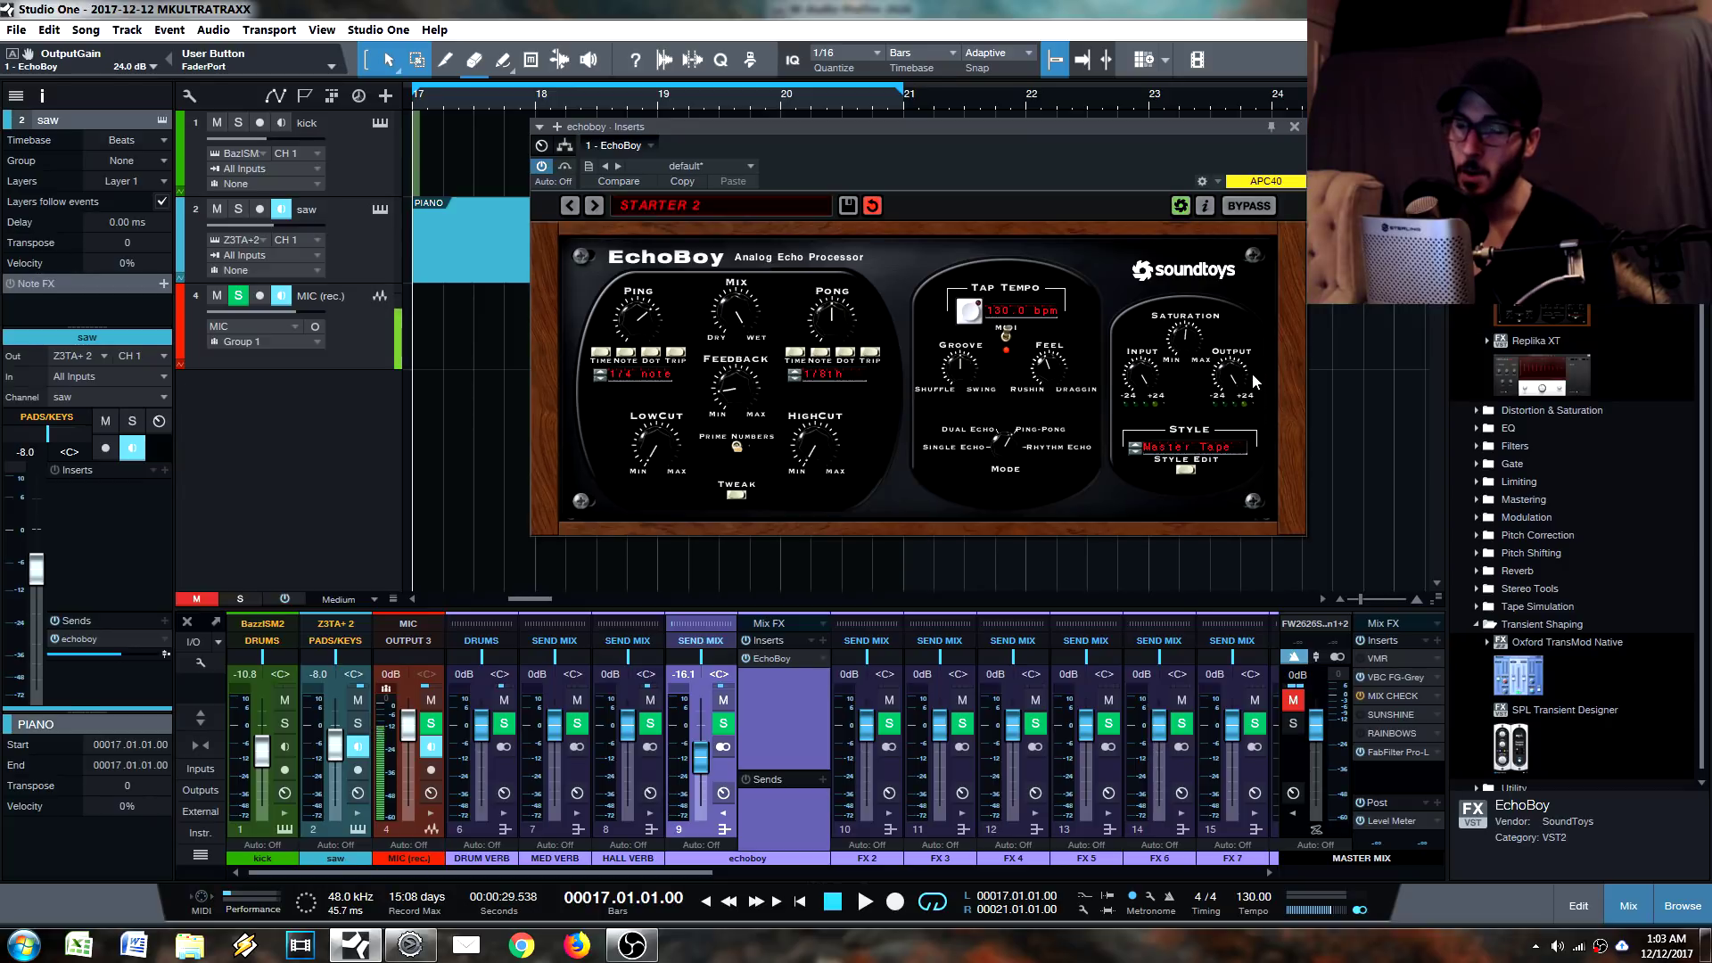
drag(1205, 328, 1188, 344)
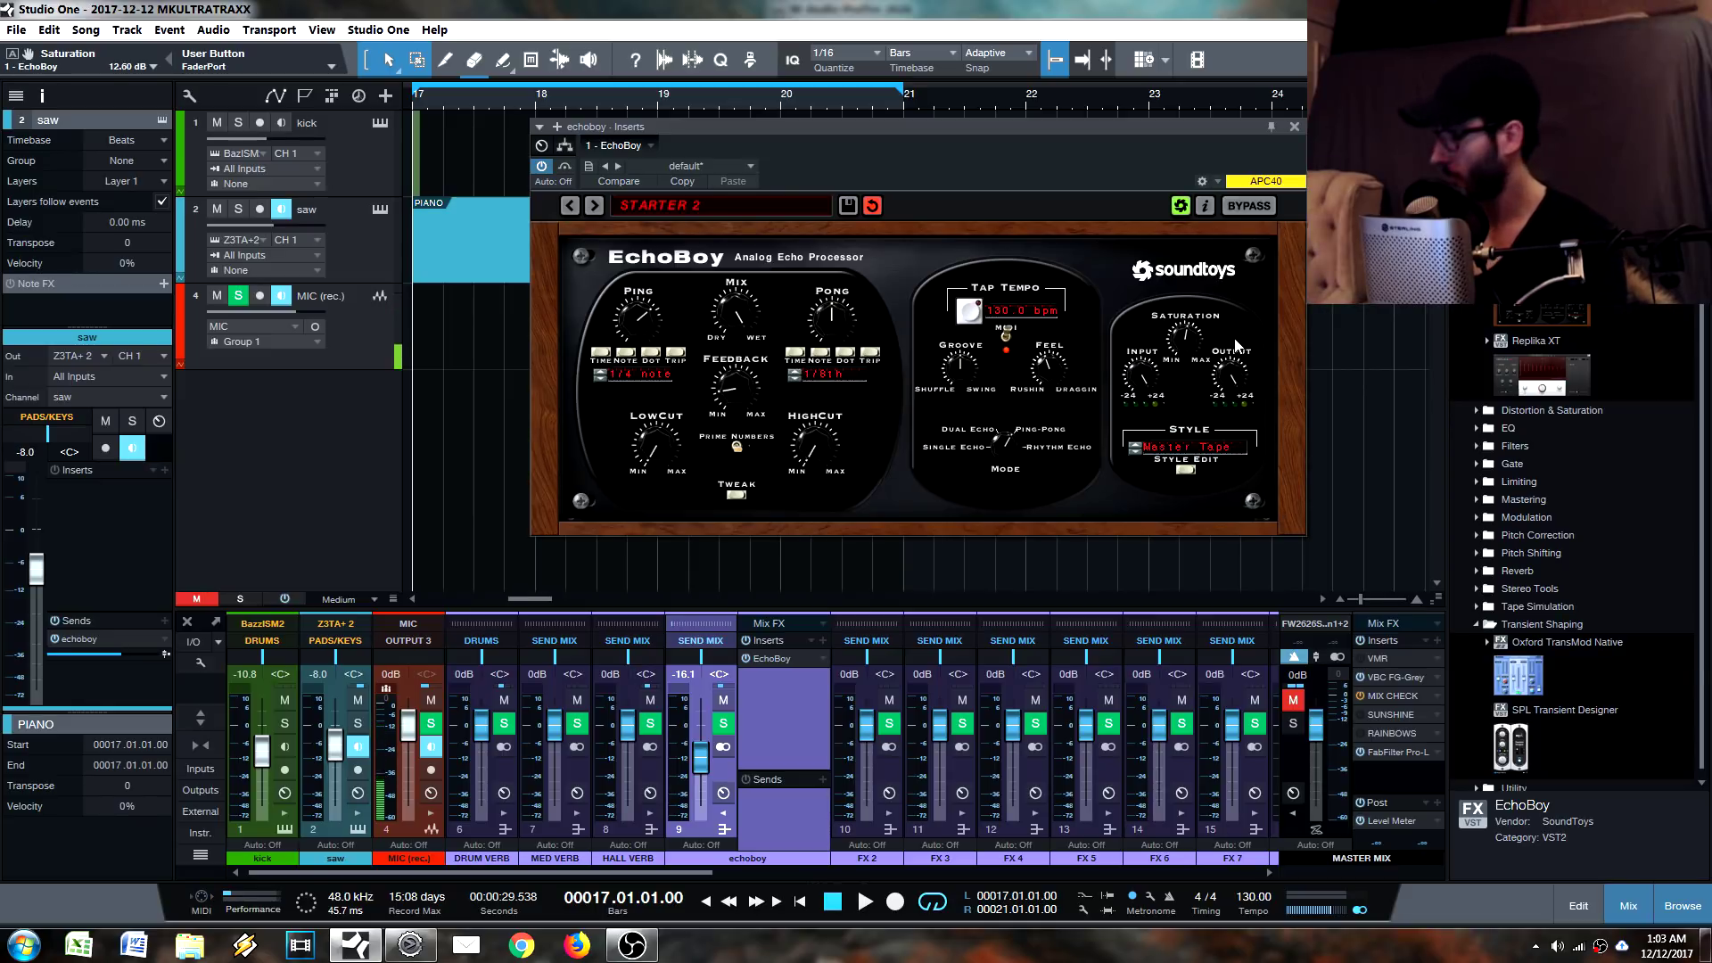
key(m)
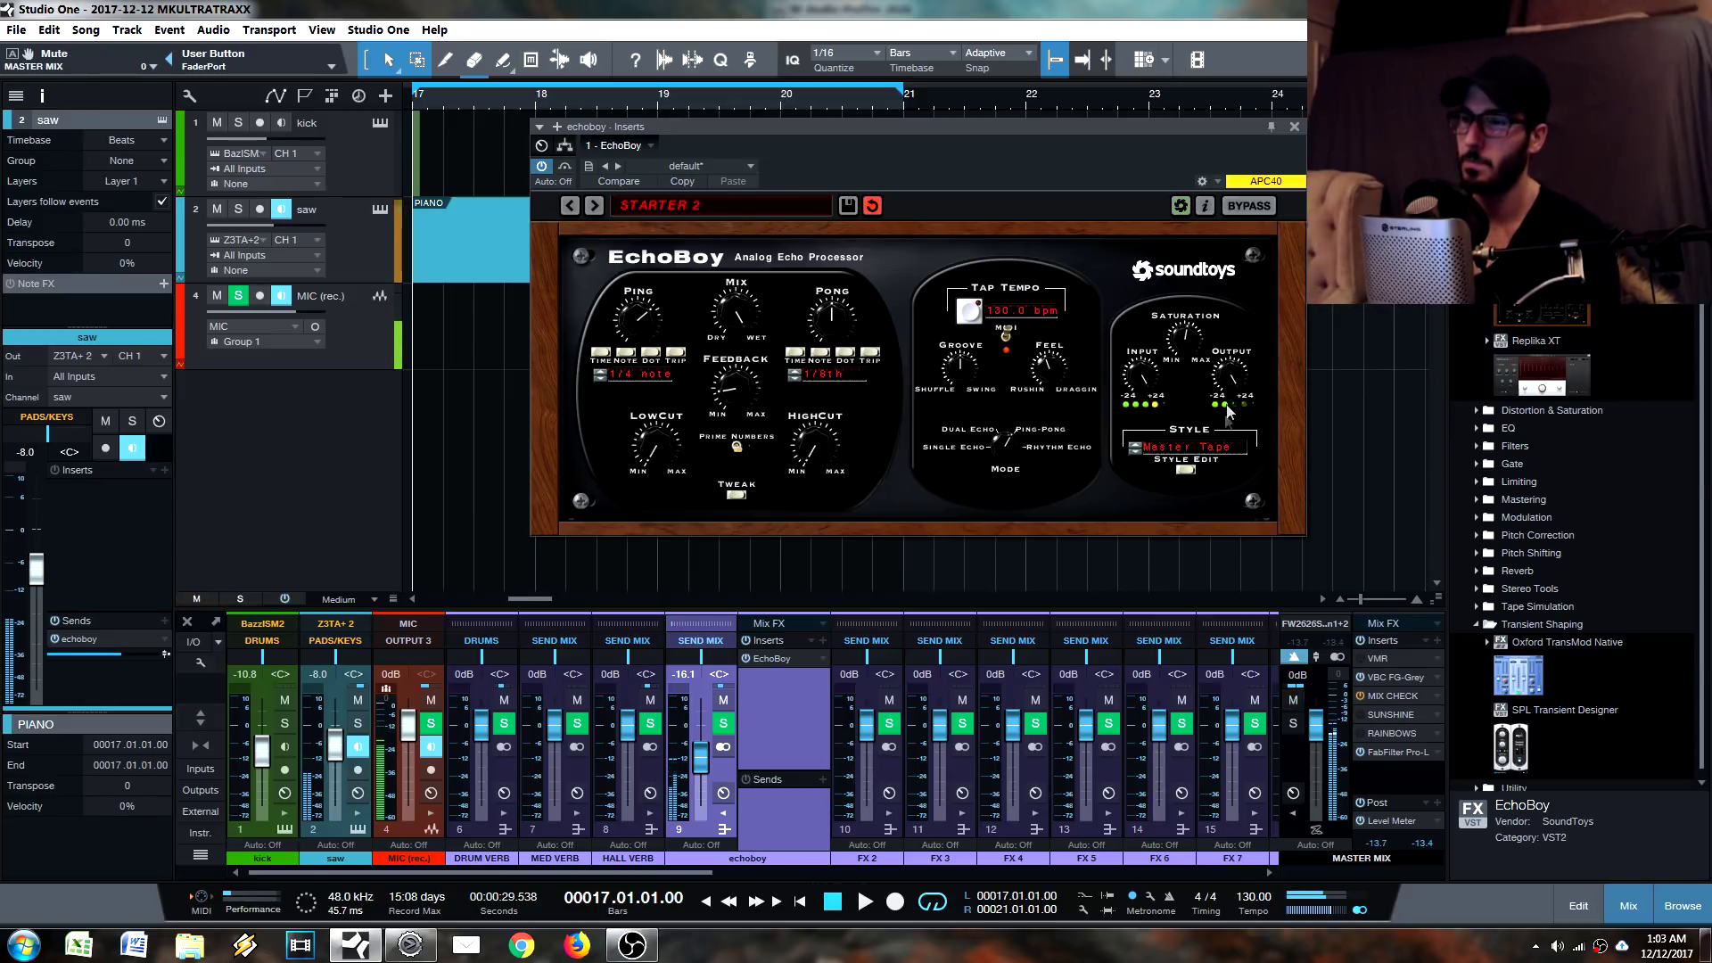
drag(1231, 374, 1191, 291)
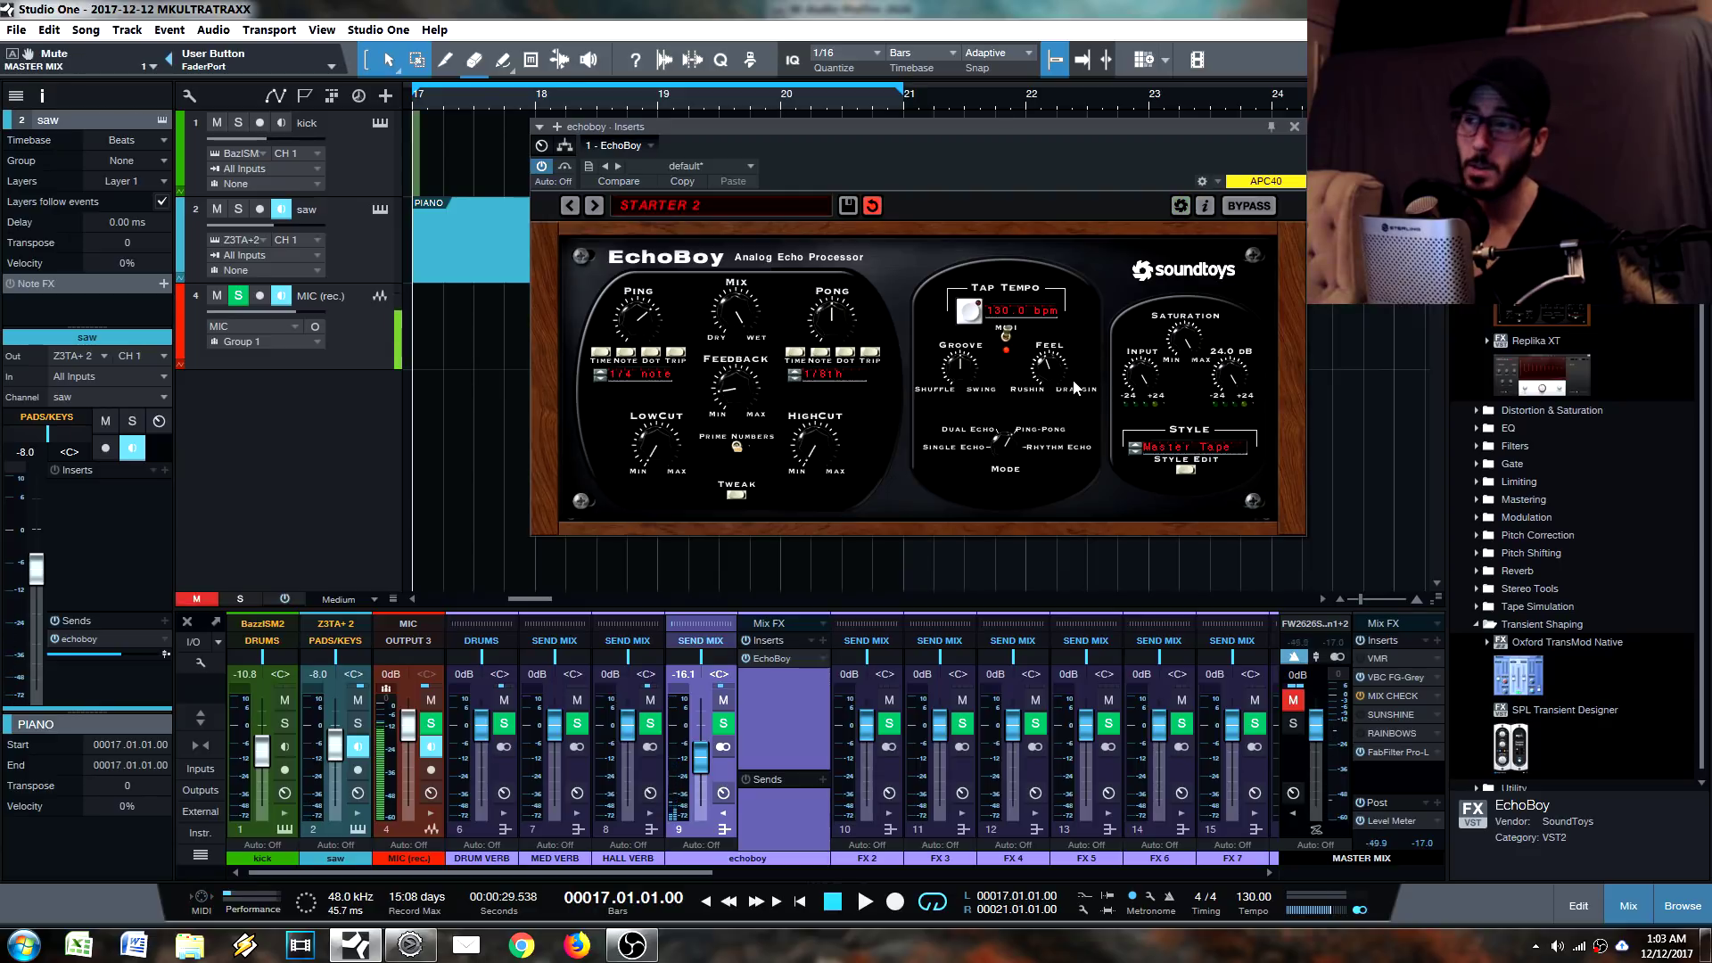
drag(1235, 379, 1244, 385)
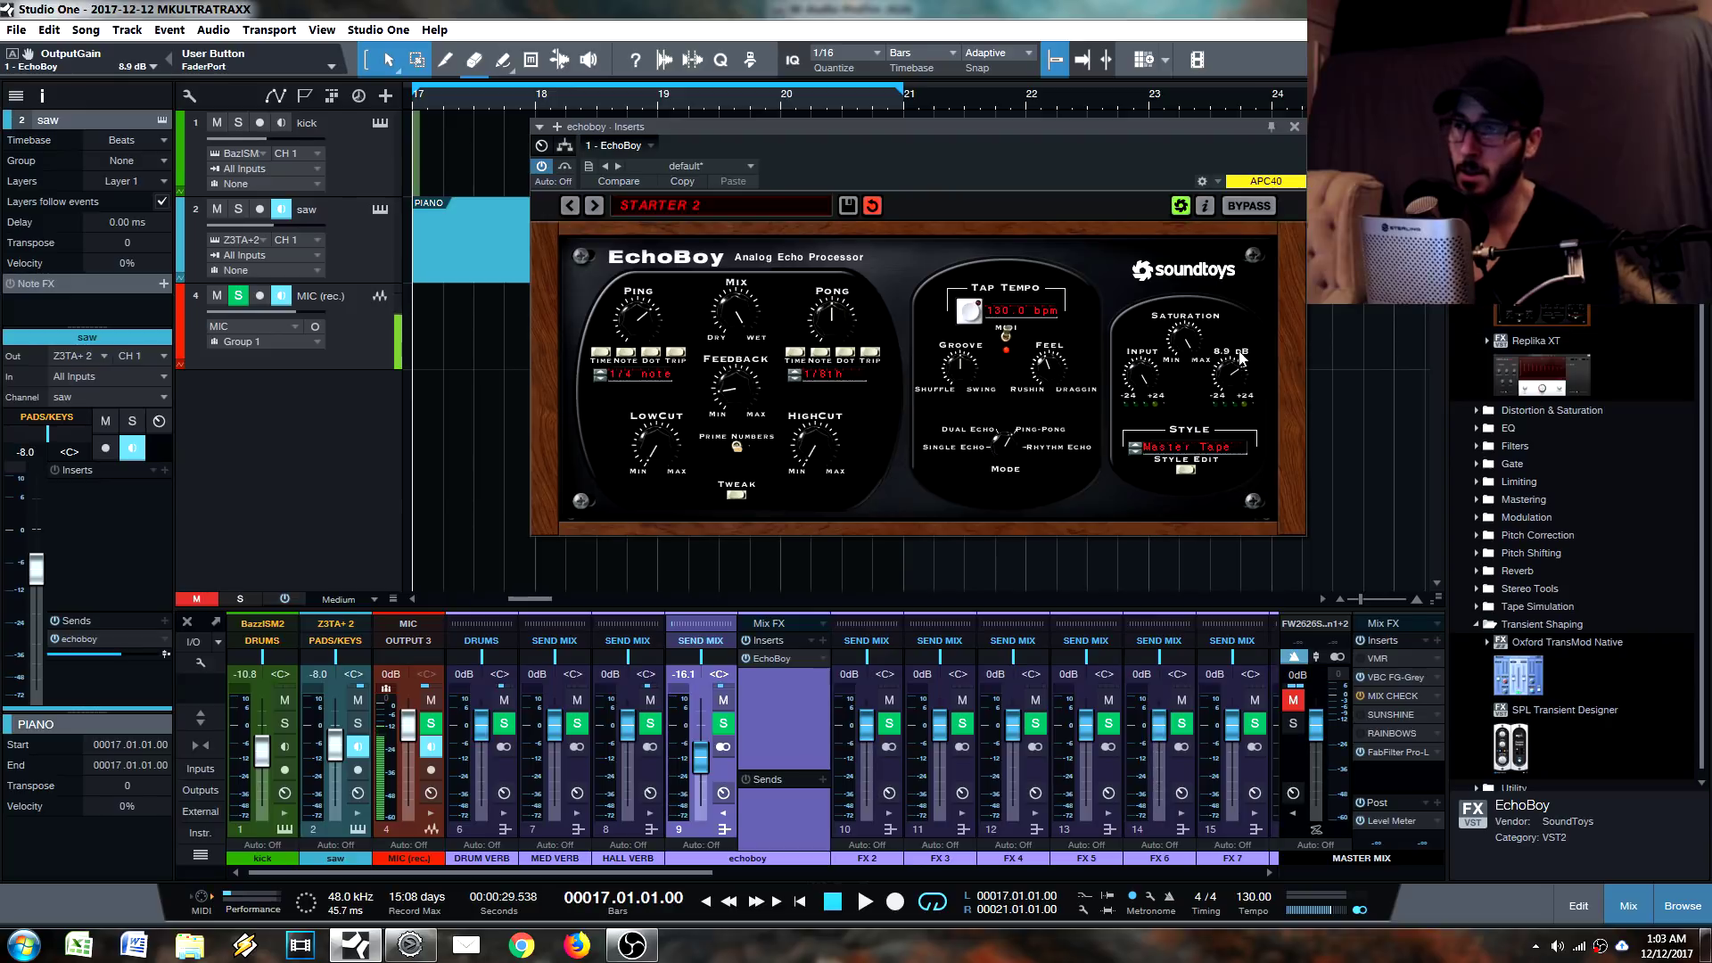
mouse_move(1184, 339)
mouse_down()
mouse_move(1192, 351)
mouse_move(1194, 329)
mouse_up()
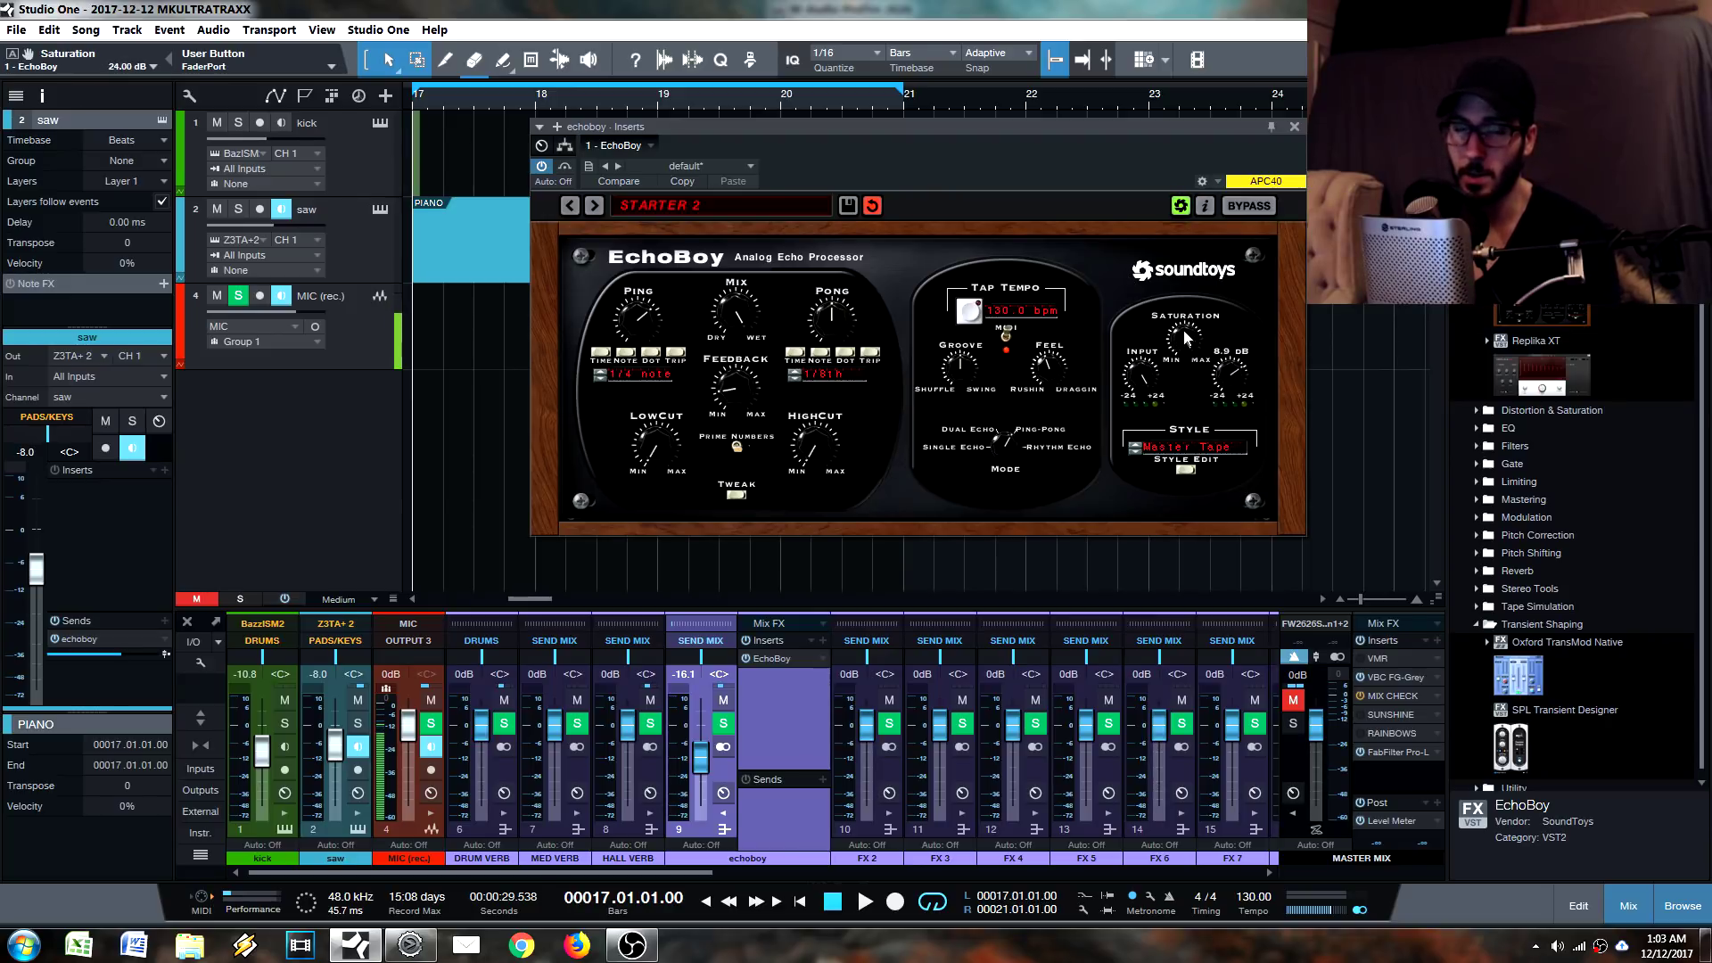
Show EchoBoy's Style Edit controls and reset the Output gain, Saturation and Input gain to 0 dB.
click(1185, 470)
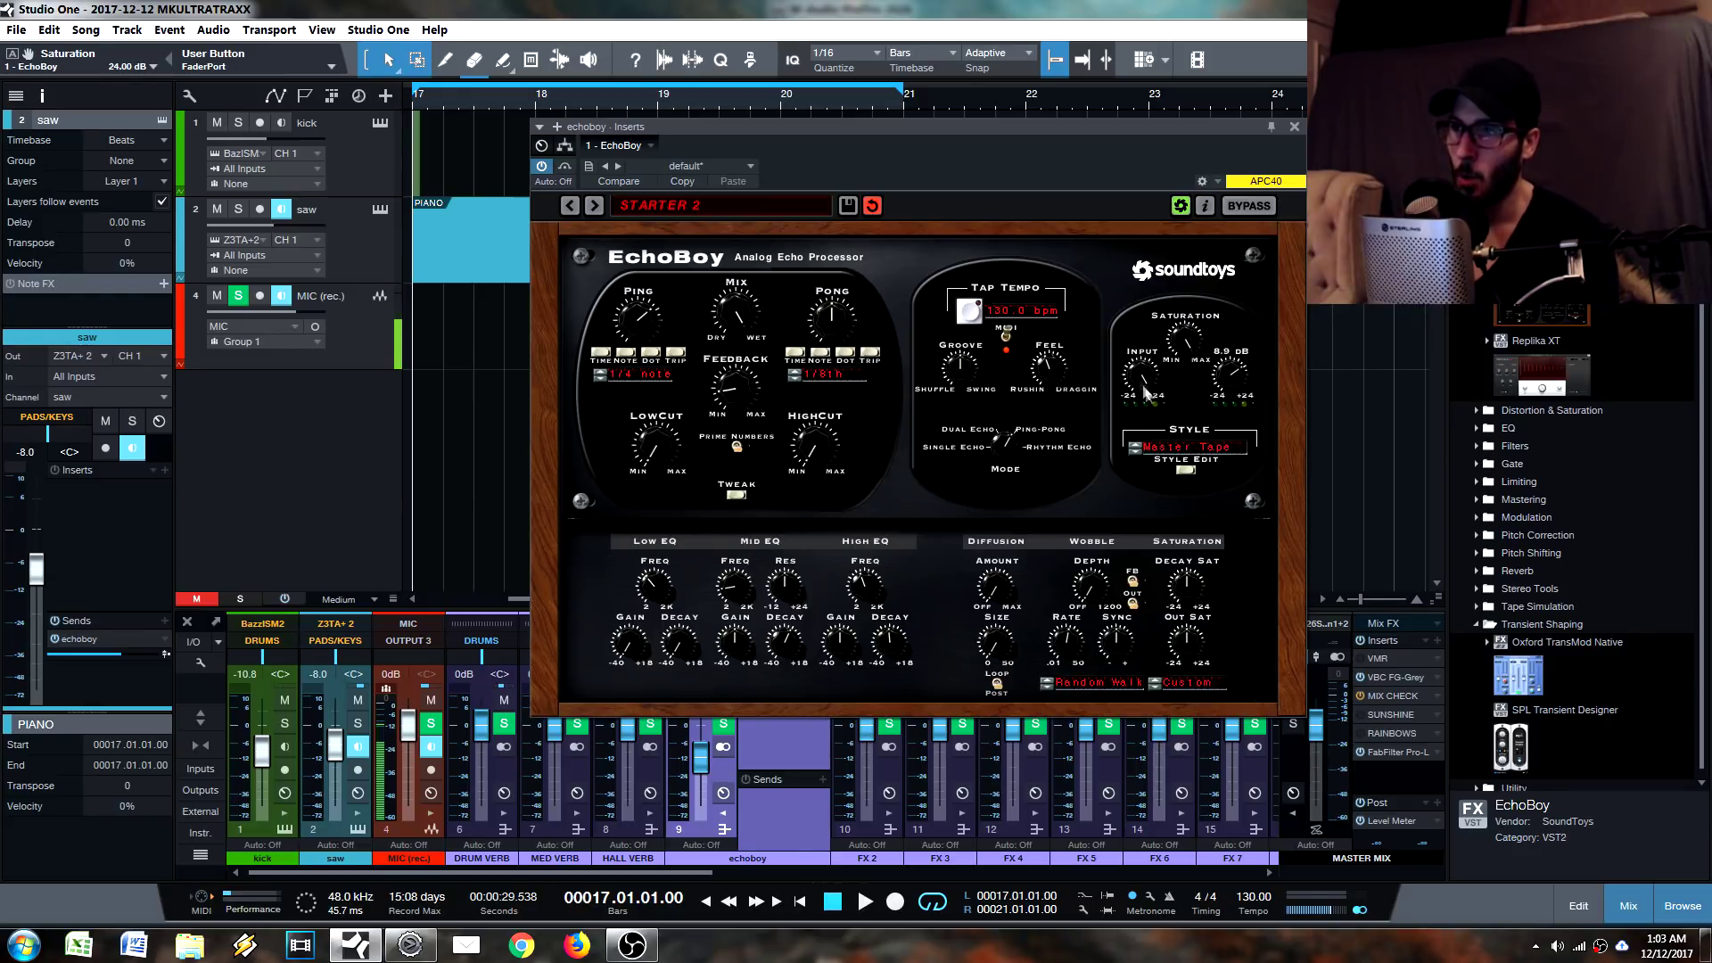
alt+click(1231, 374)
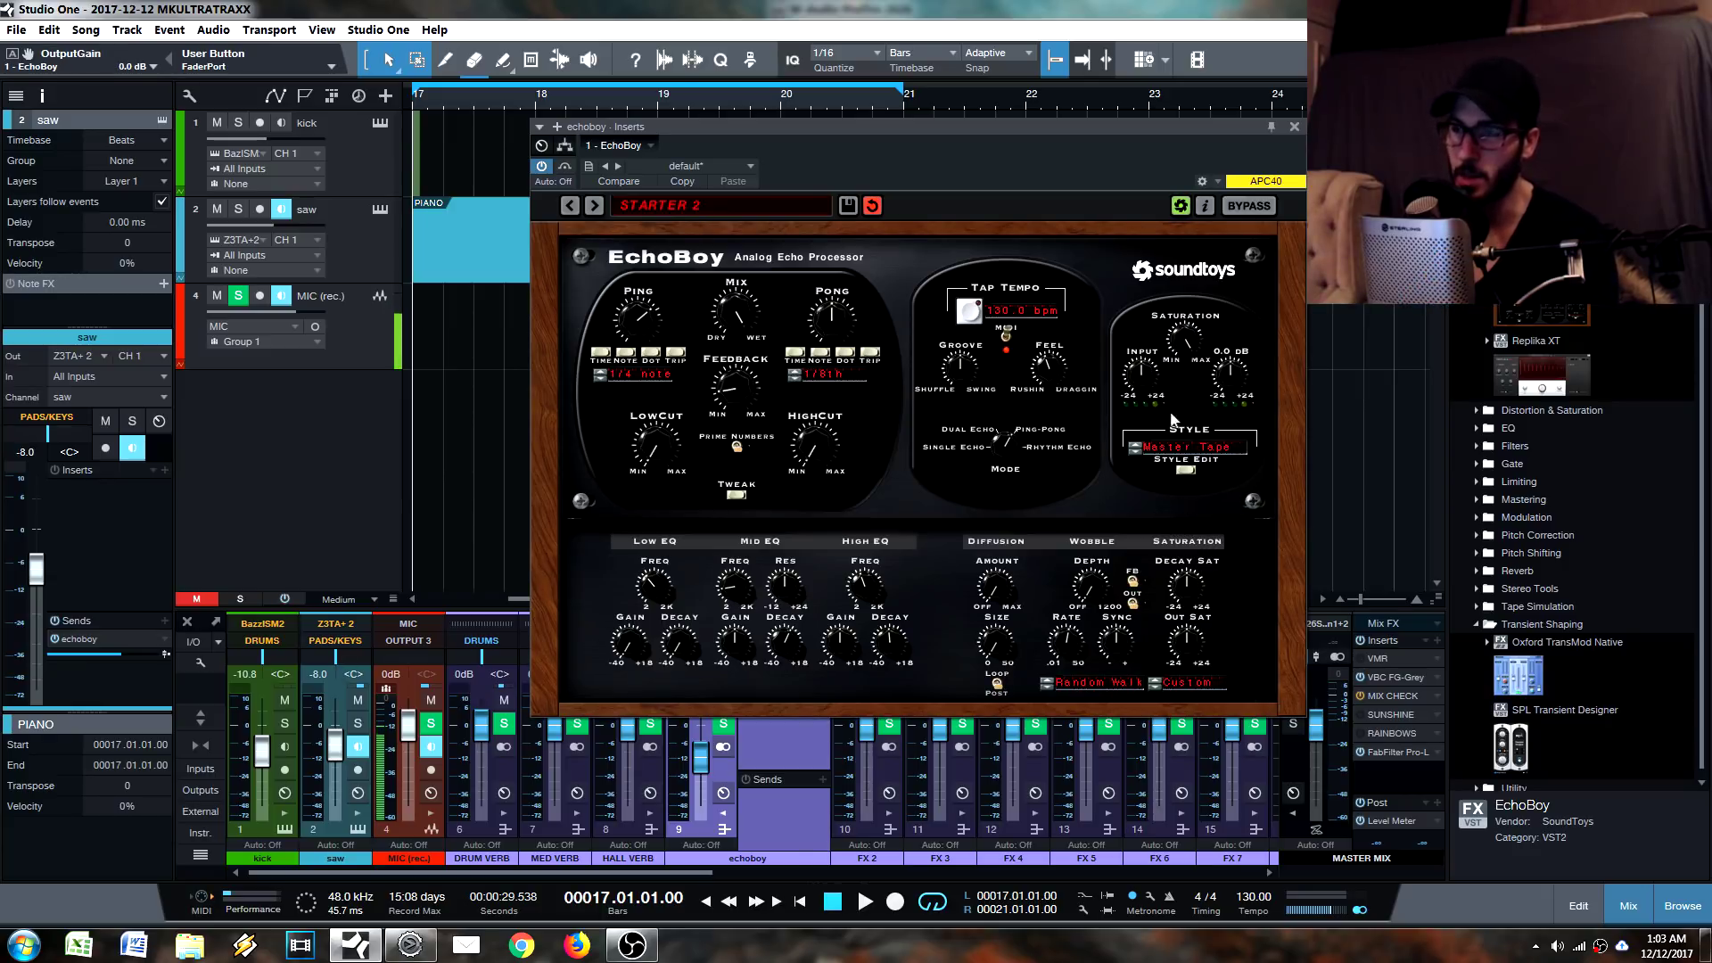
click(1179, 339)
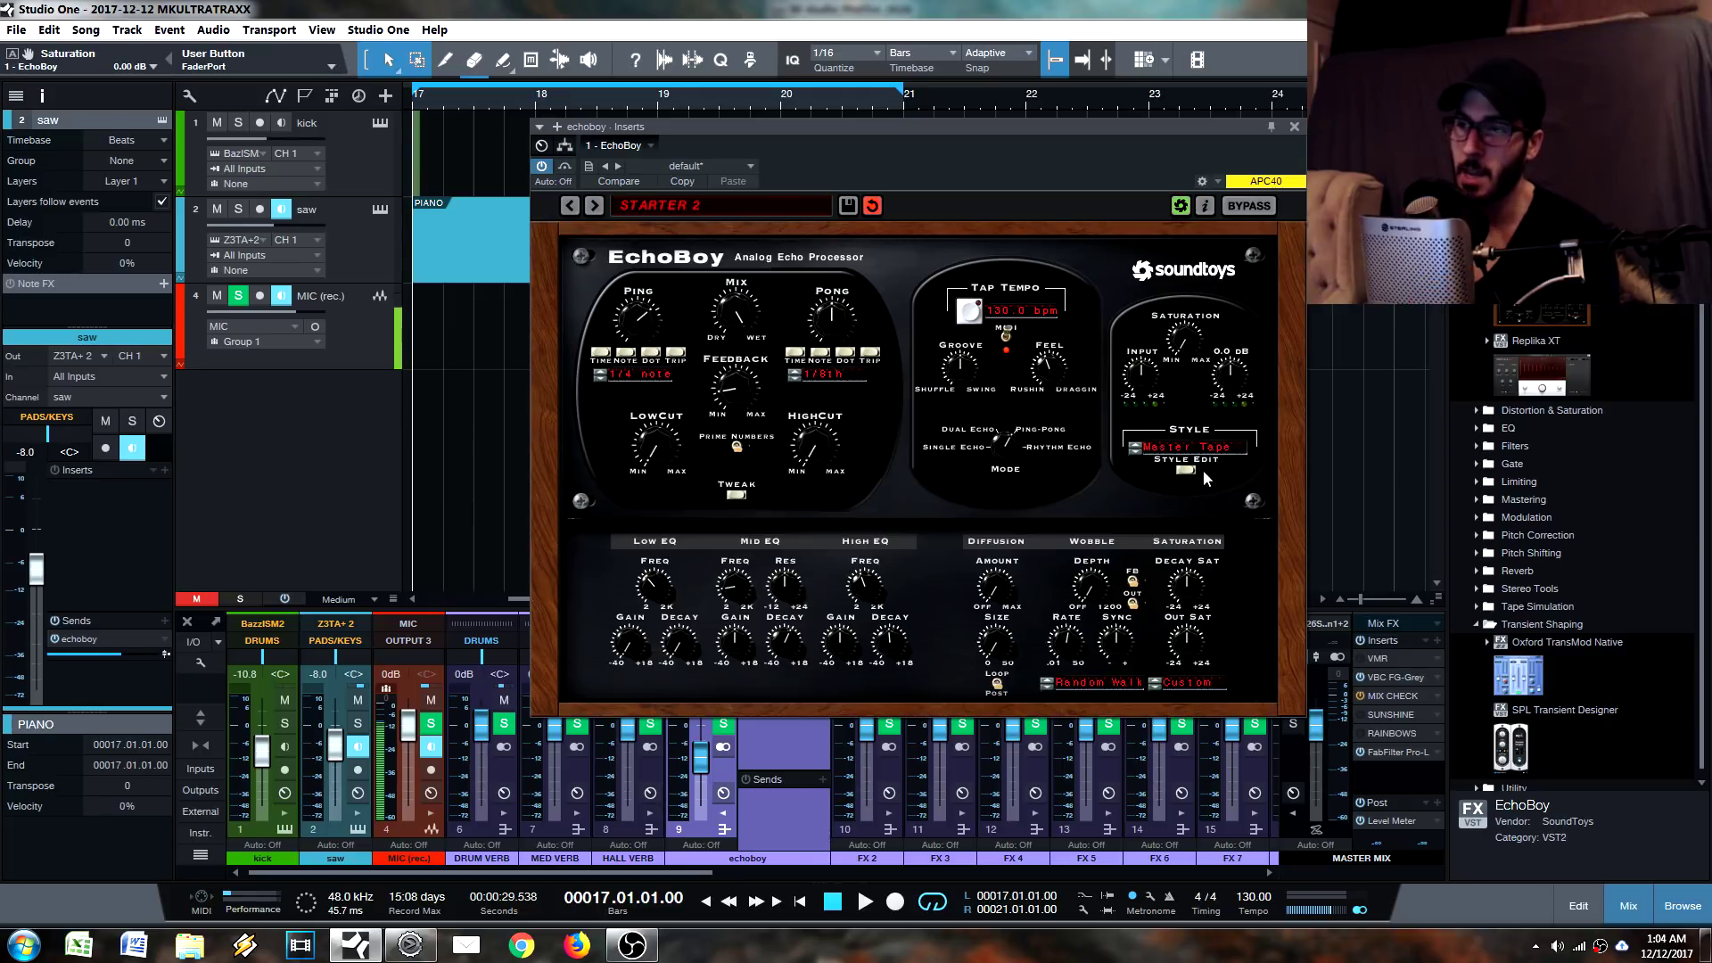
click(1143, 375)
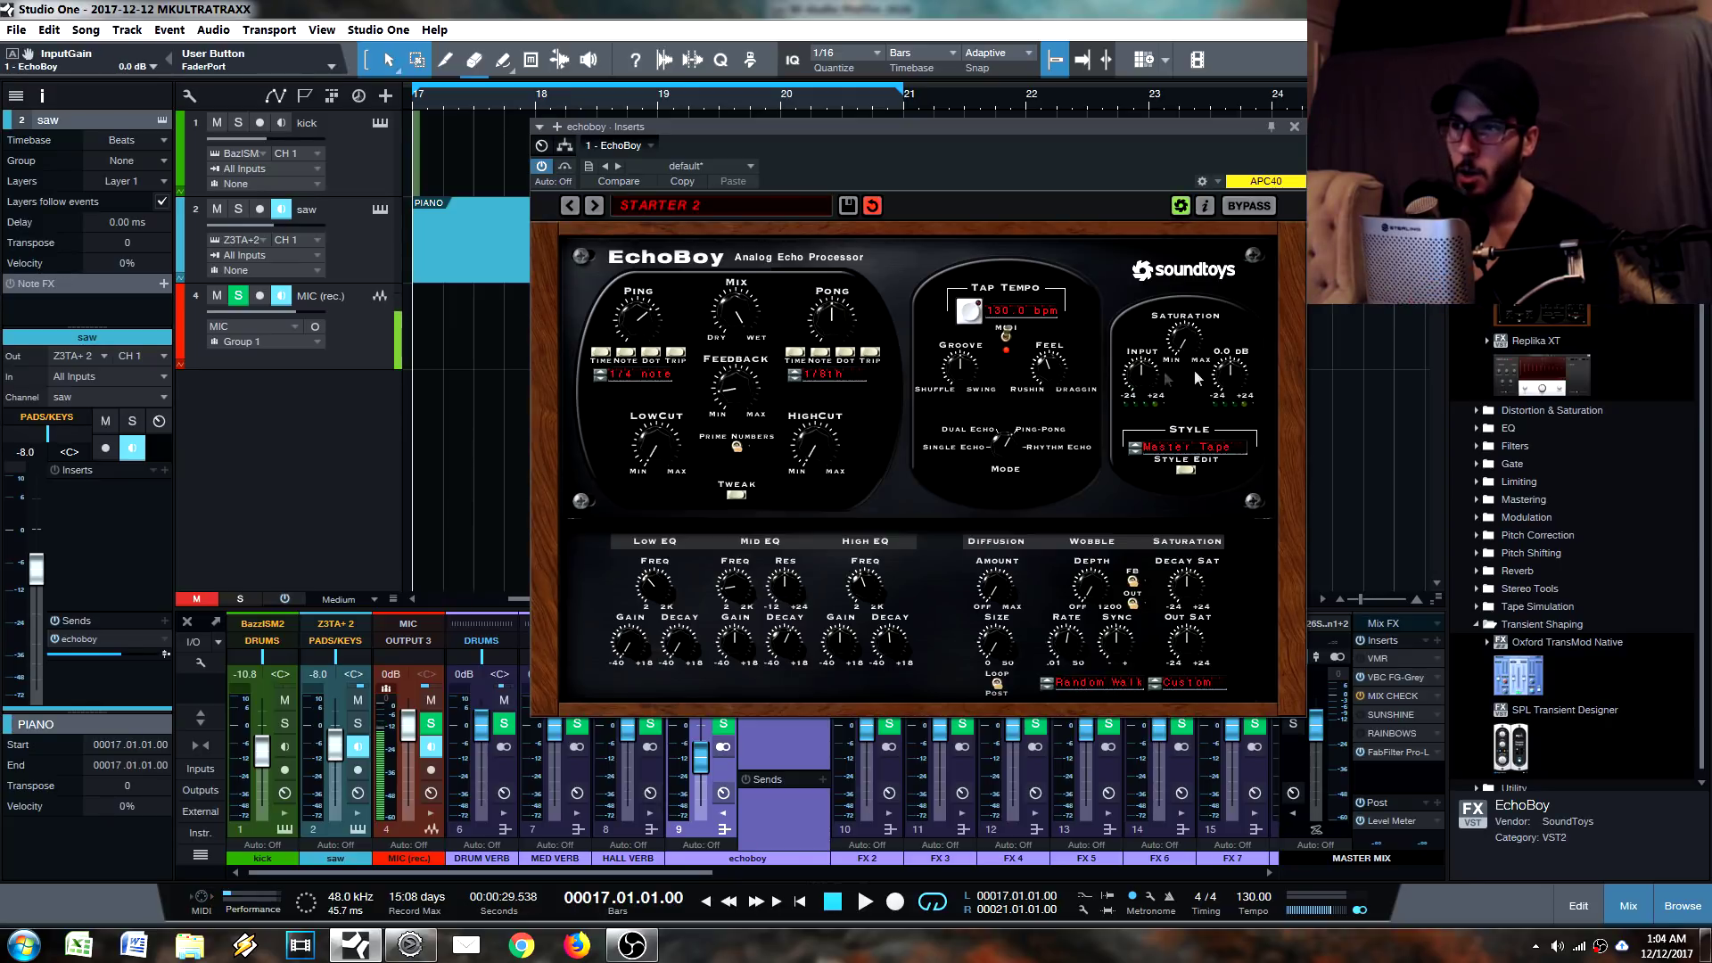
click(1232, 373)
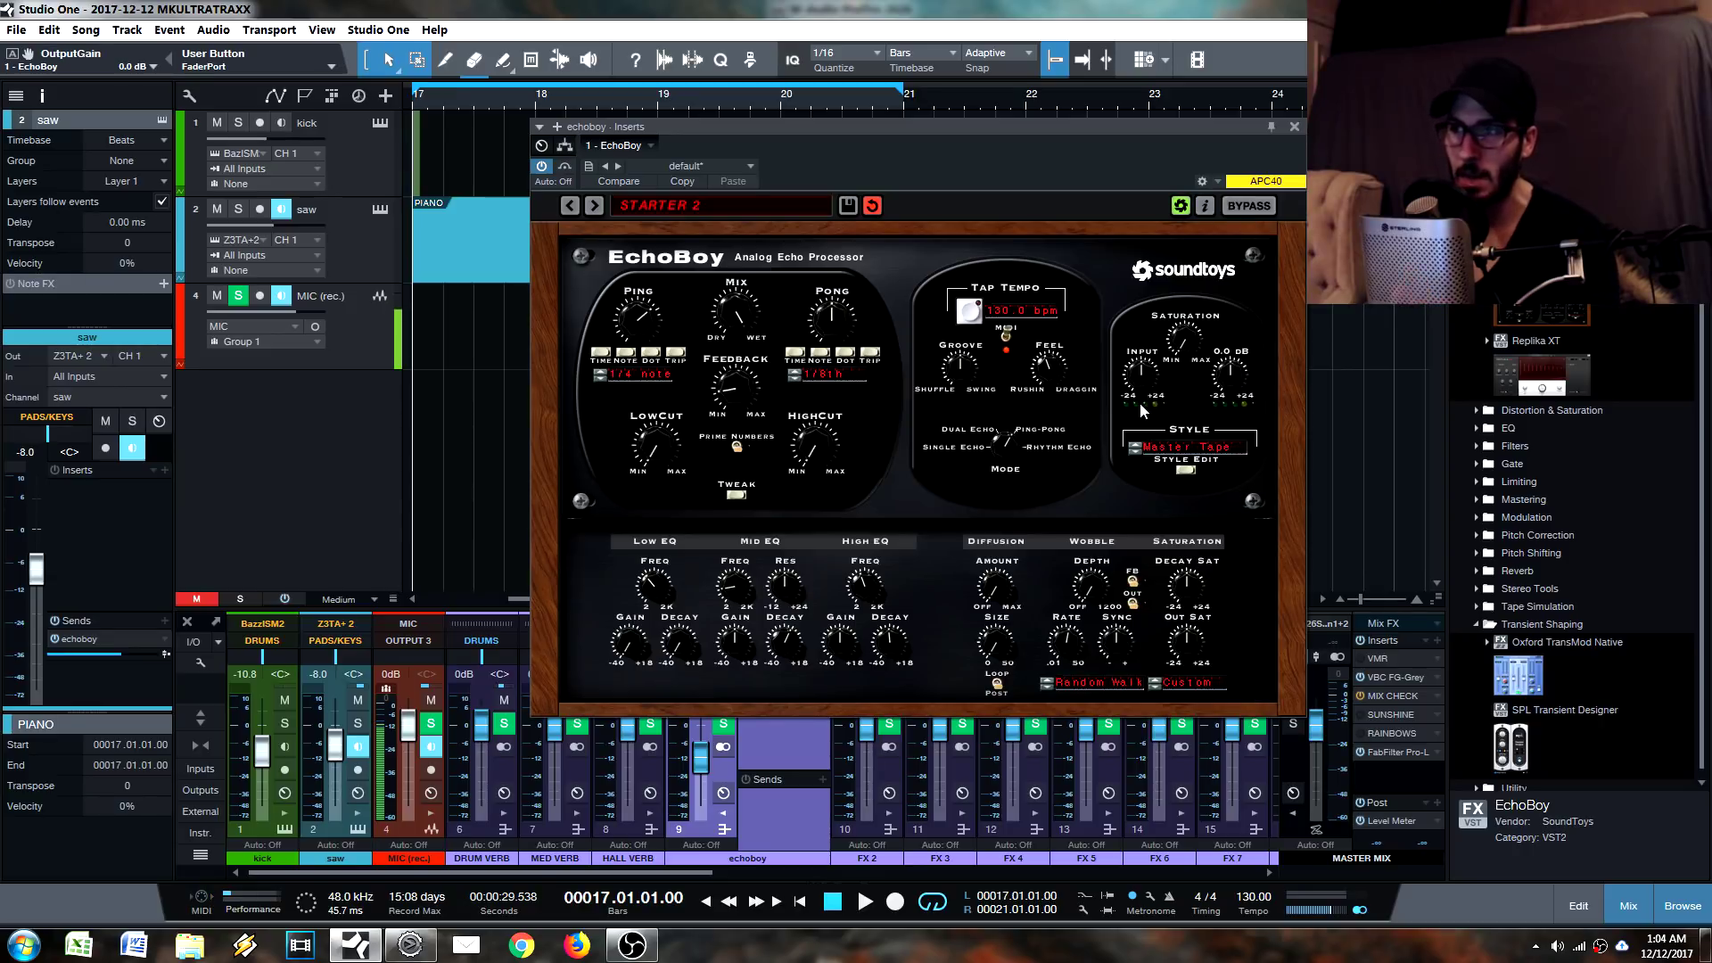
click(1185, 348)
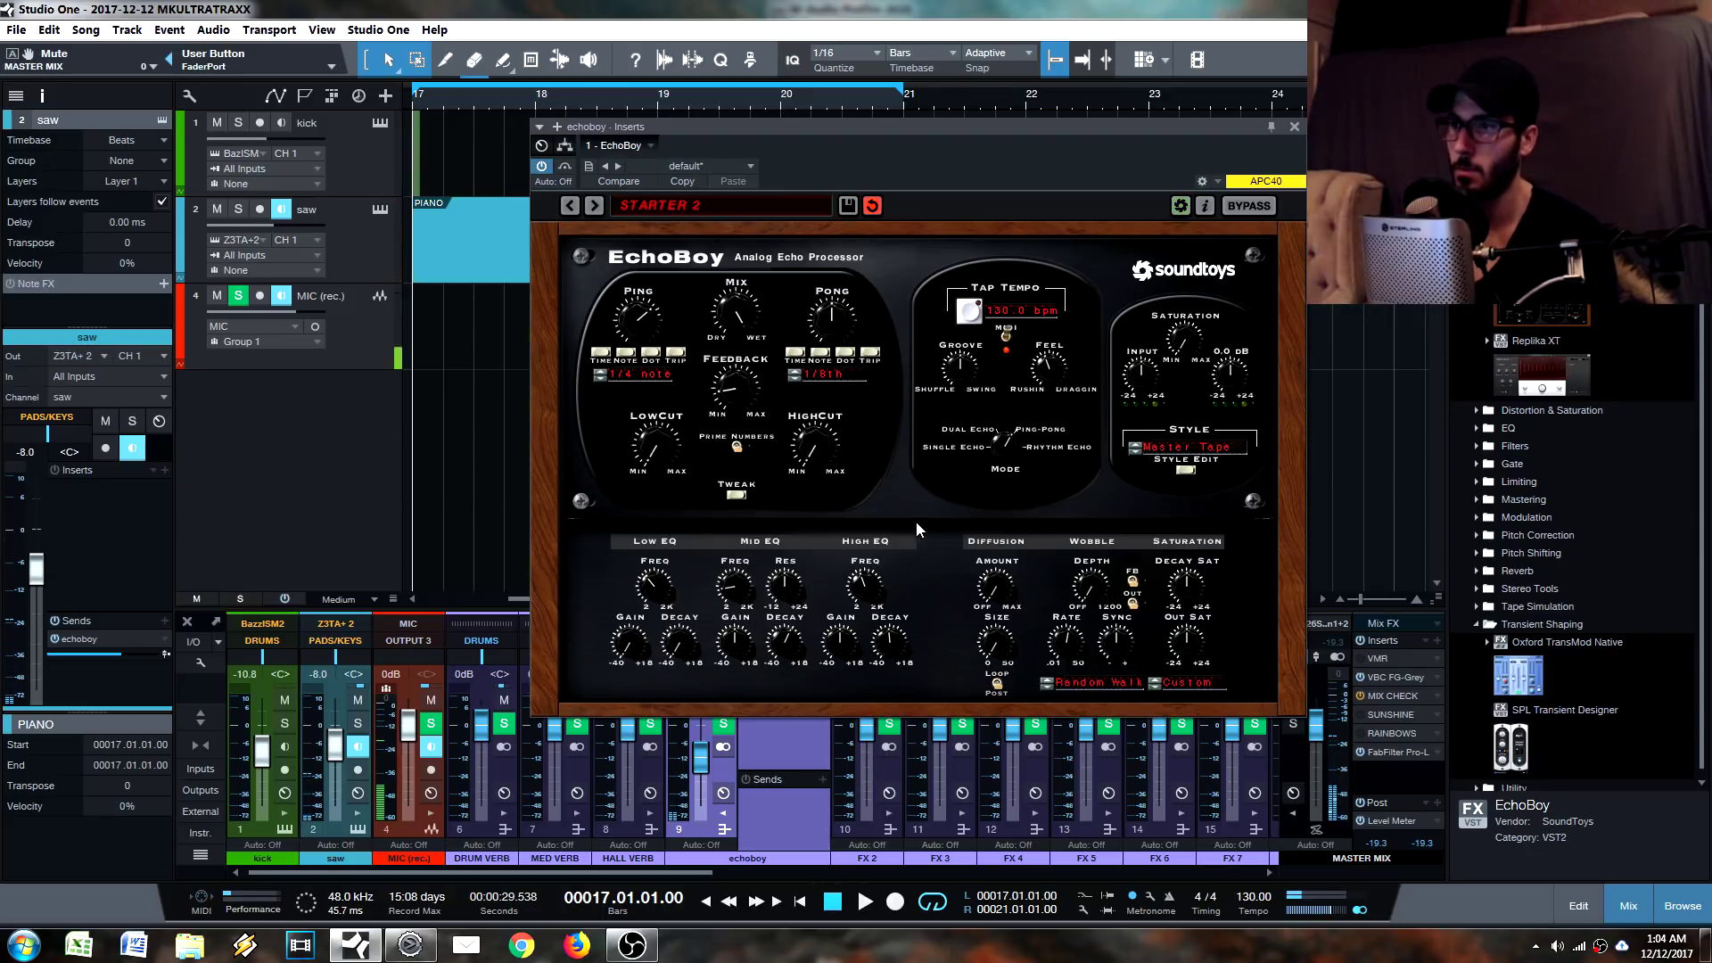
Raise the echoboy channel's volume to -1.7 dB and the saw track's echoboy send to -1.3 dB, muting the master mix after auditioning.
drag(700, 776, 699, 748)
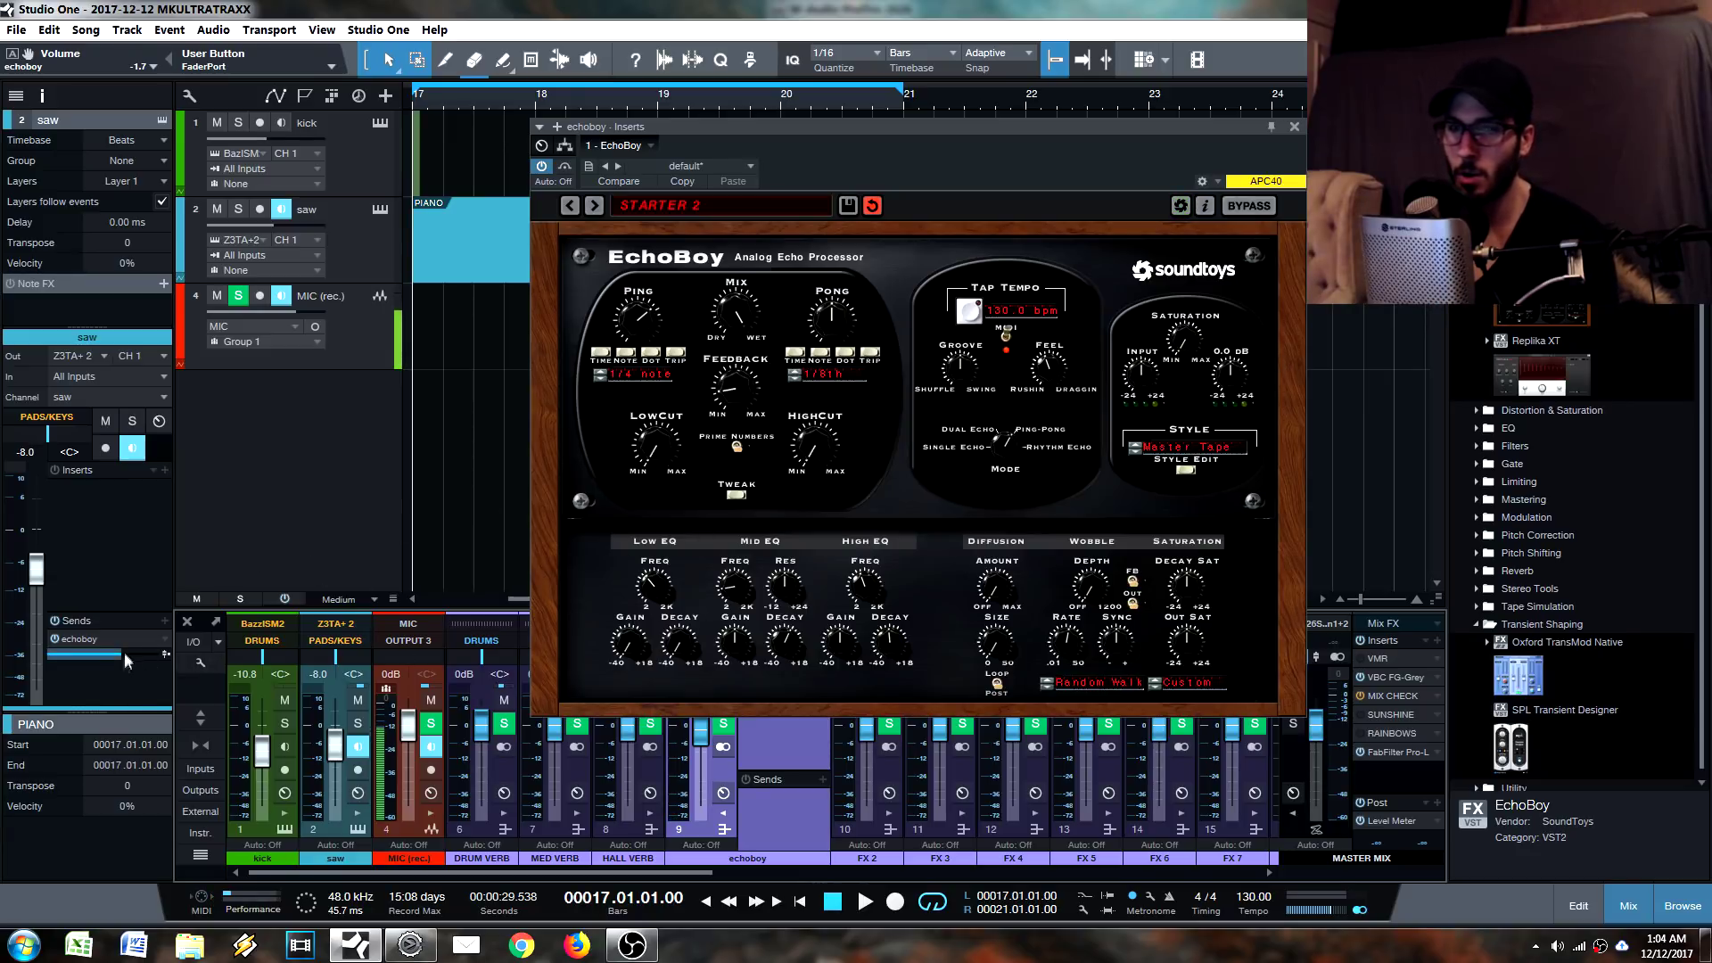
drag(121, 656, 131, 656)
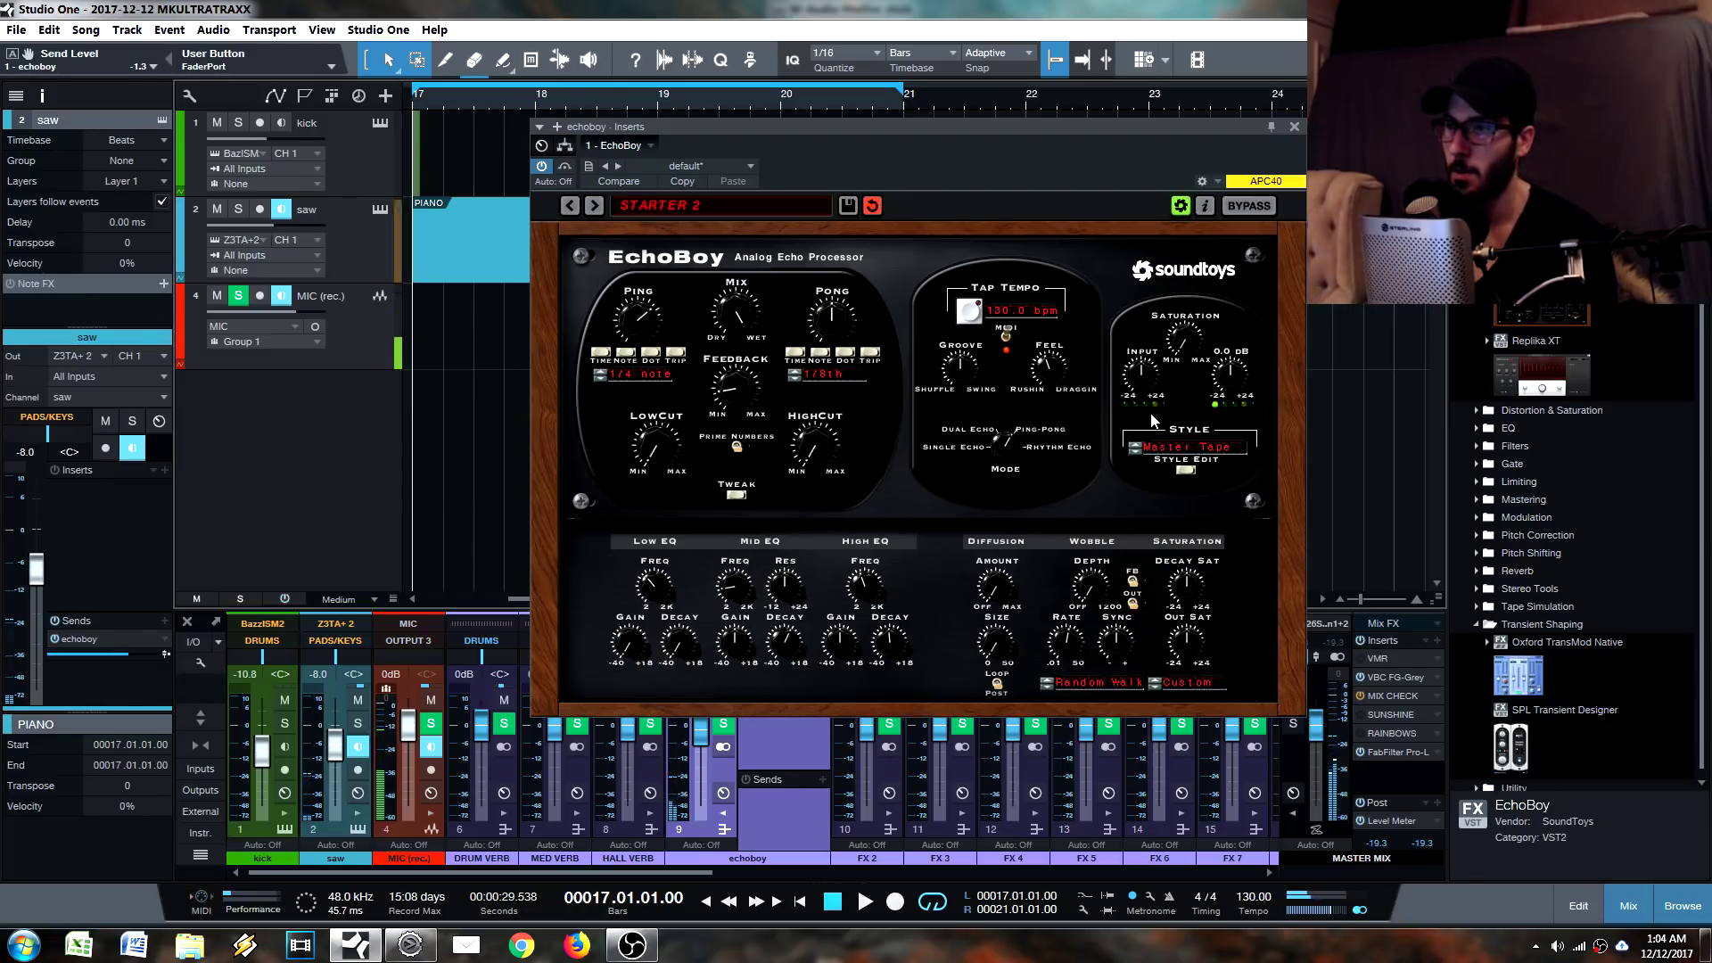
key(shift+m)
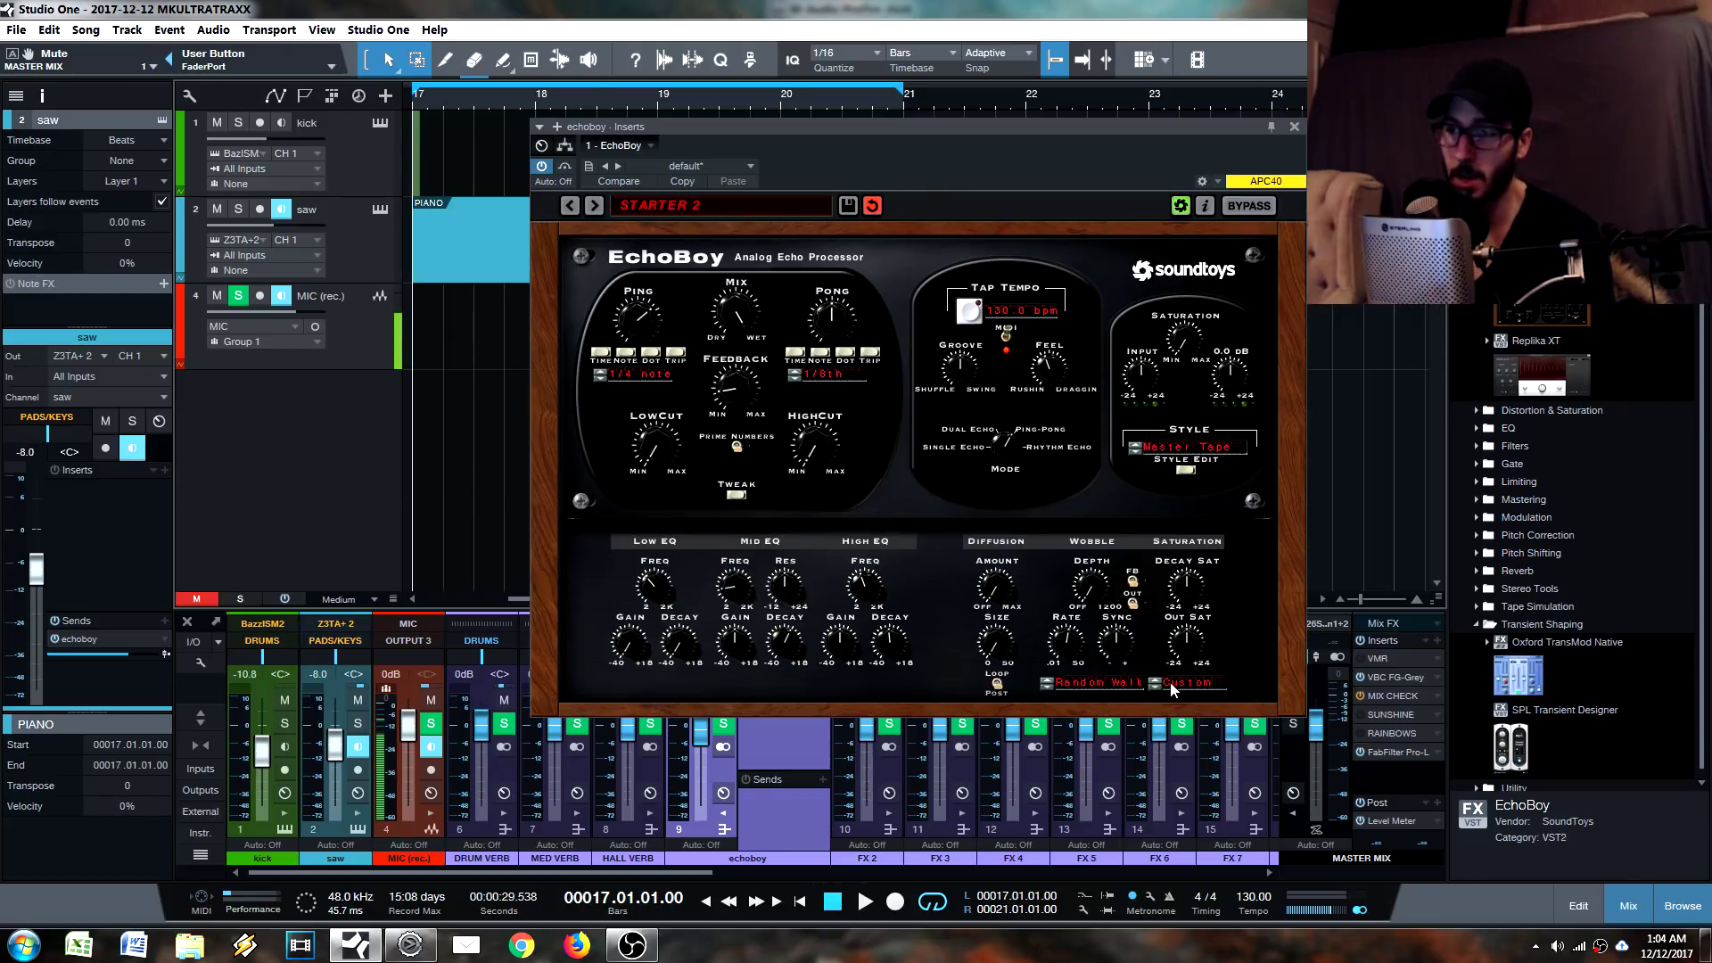
Try the Limit 2 saturation type in EchoBoy's Style Edit section, return it to Custom and adjust the Saturation.
click(1155, 683)
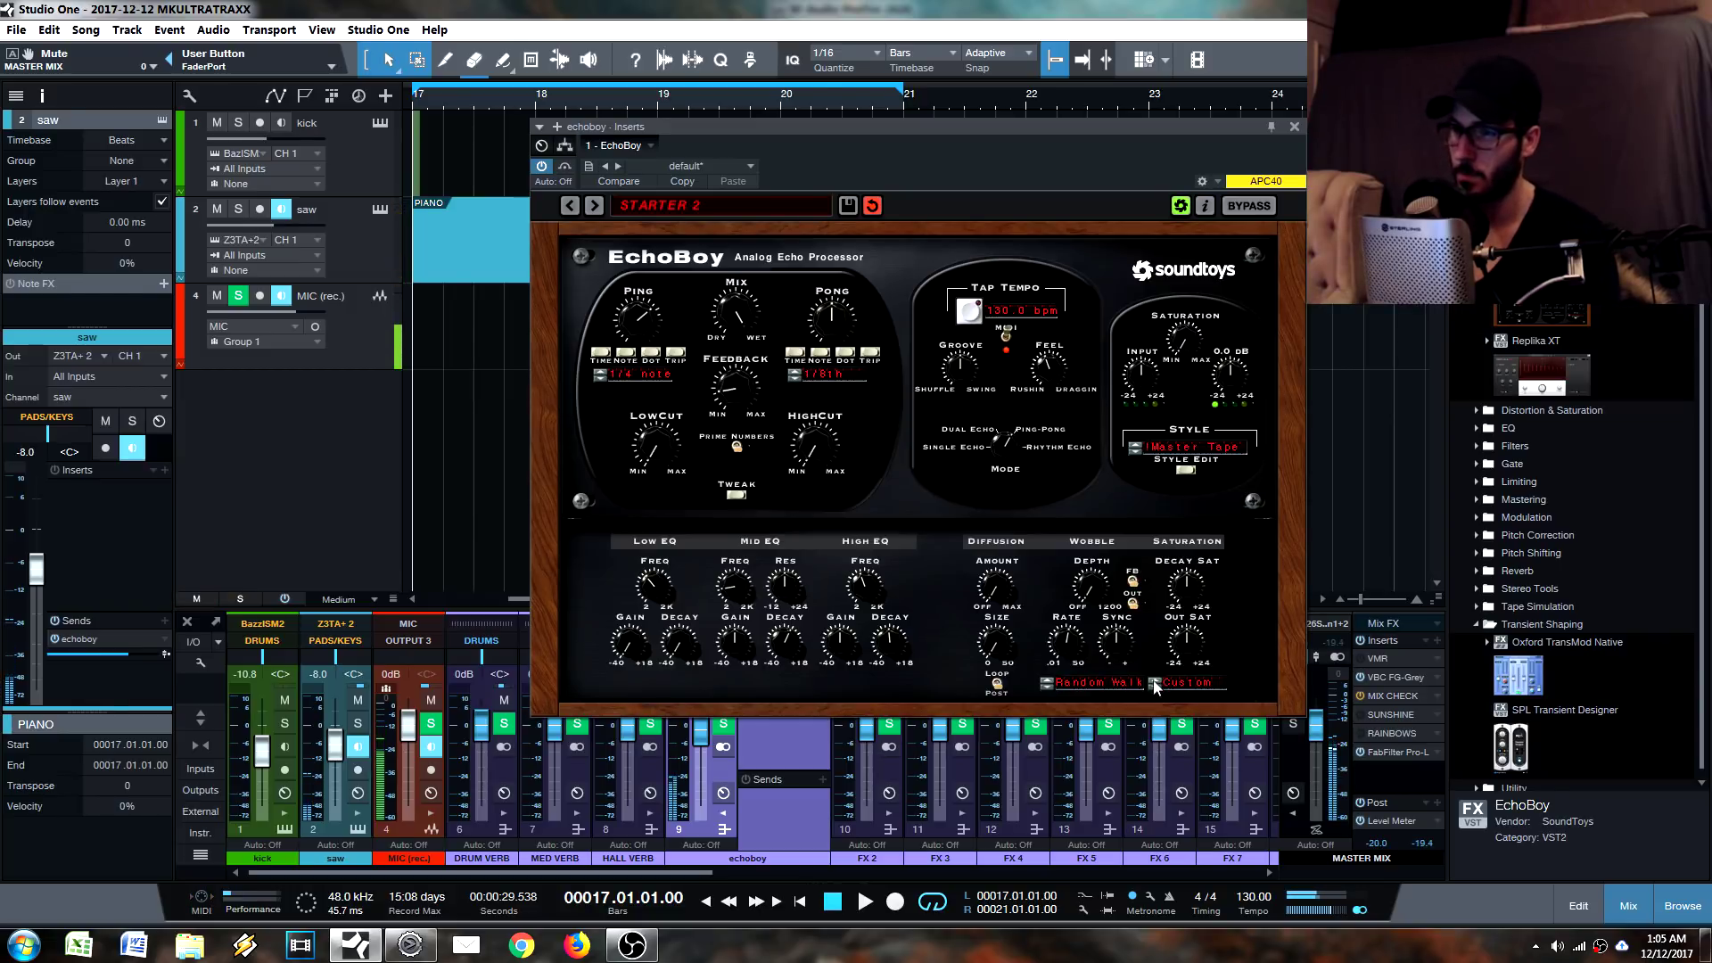
click(1153, 682)
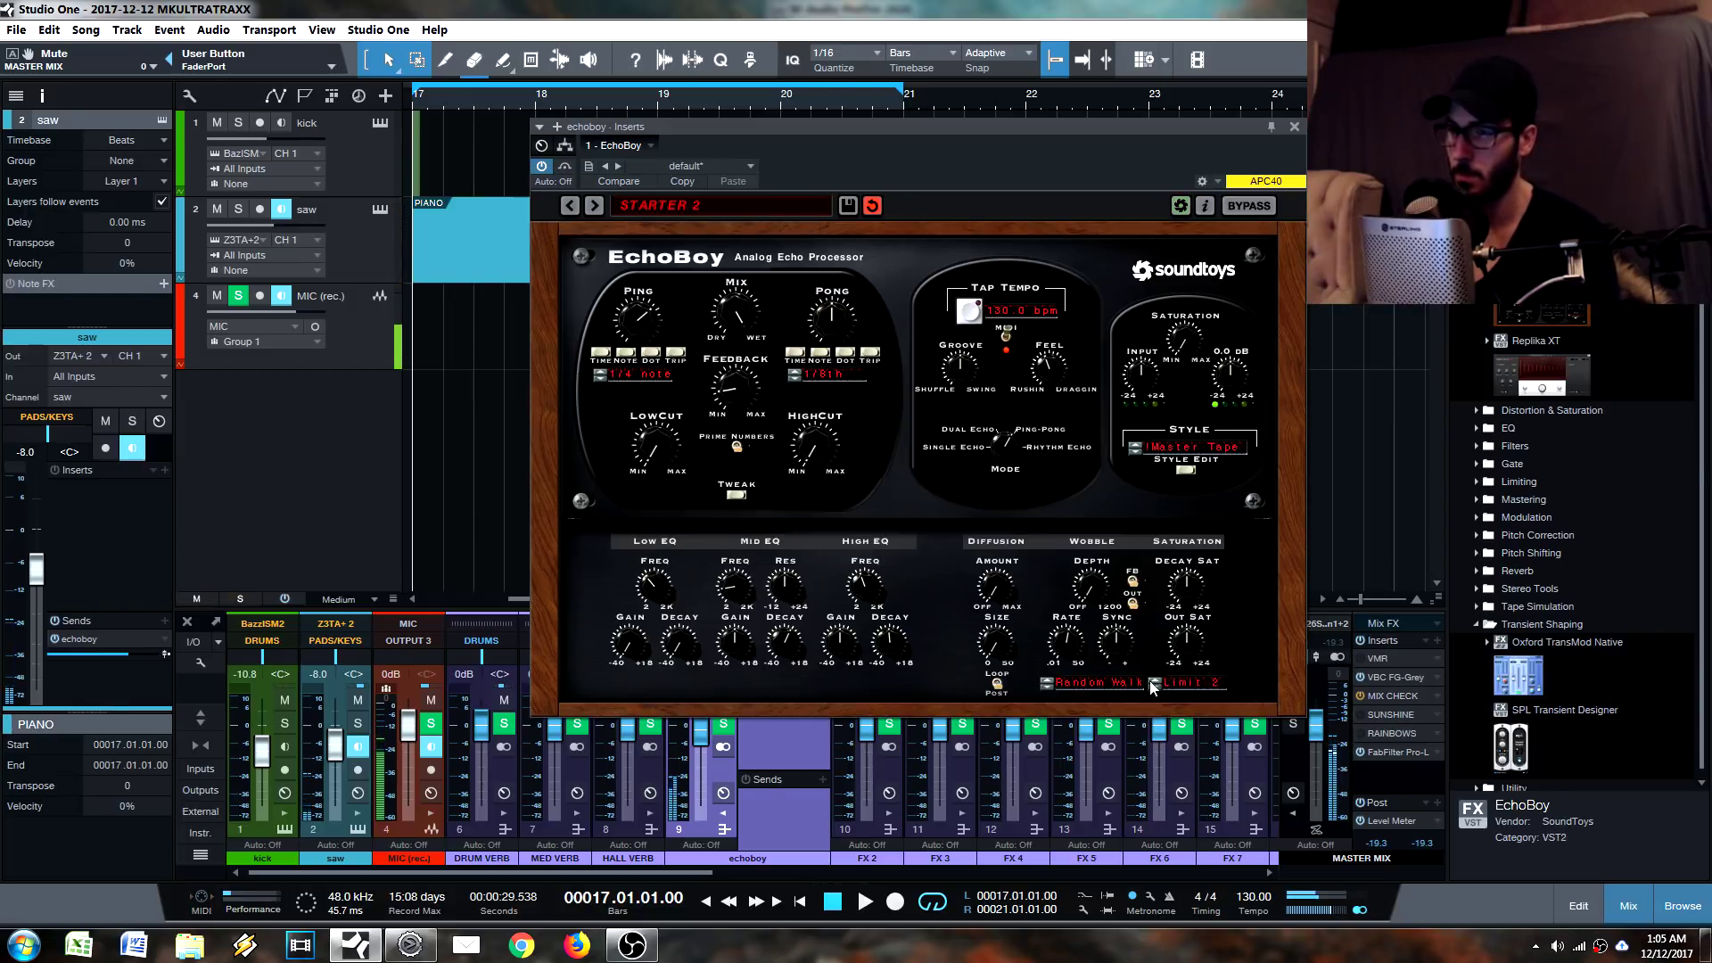
click(1155, 683)
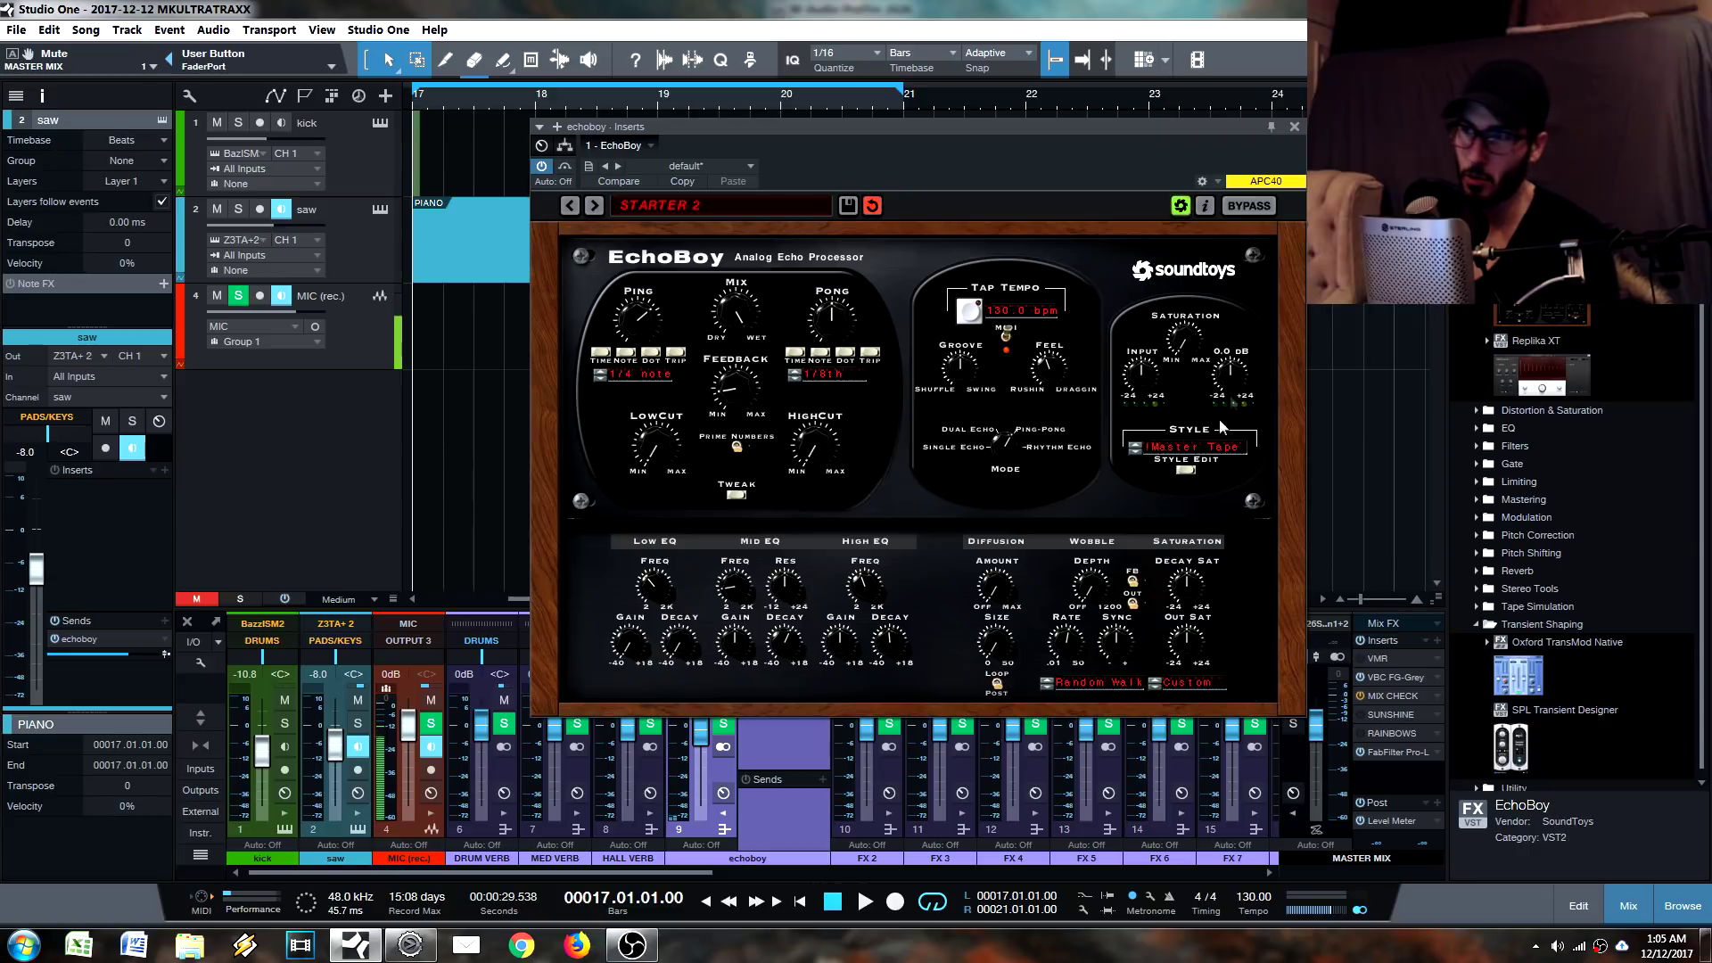
mouse_move(1170, 345)
mouse_down()
mouse_move(1191, 297)
mouse_move(1195, 378)
mouse_move(1214, 328)
mouse_move(1195, 372)
mouse_move(1191, 353)
mouse_up()
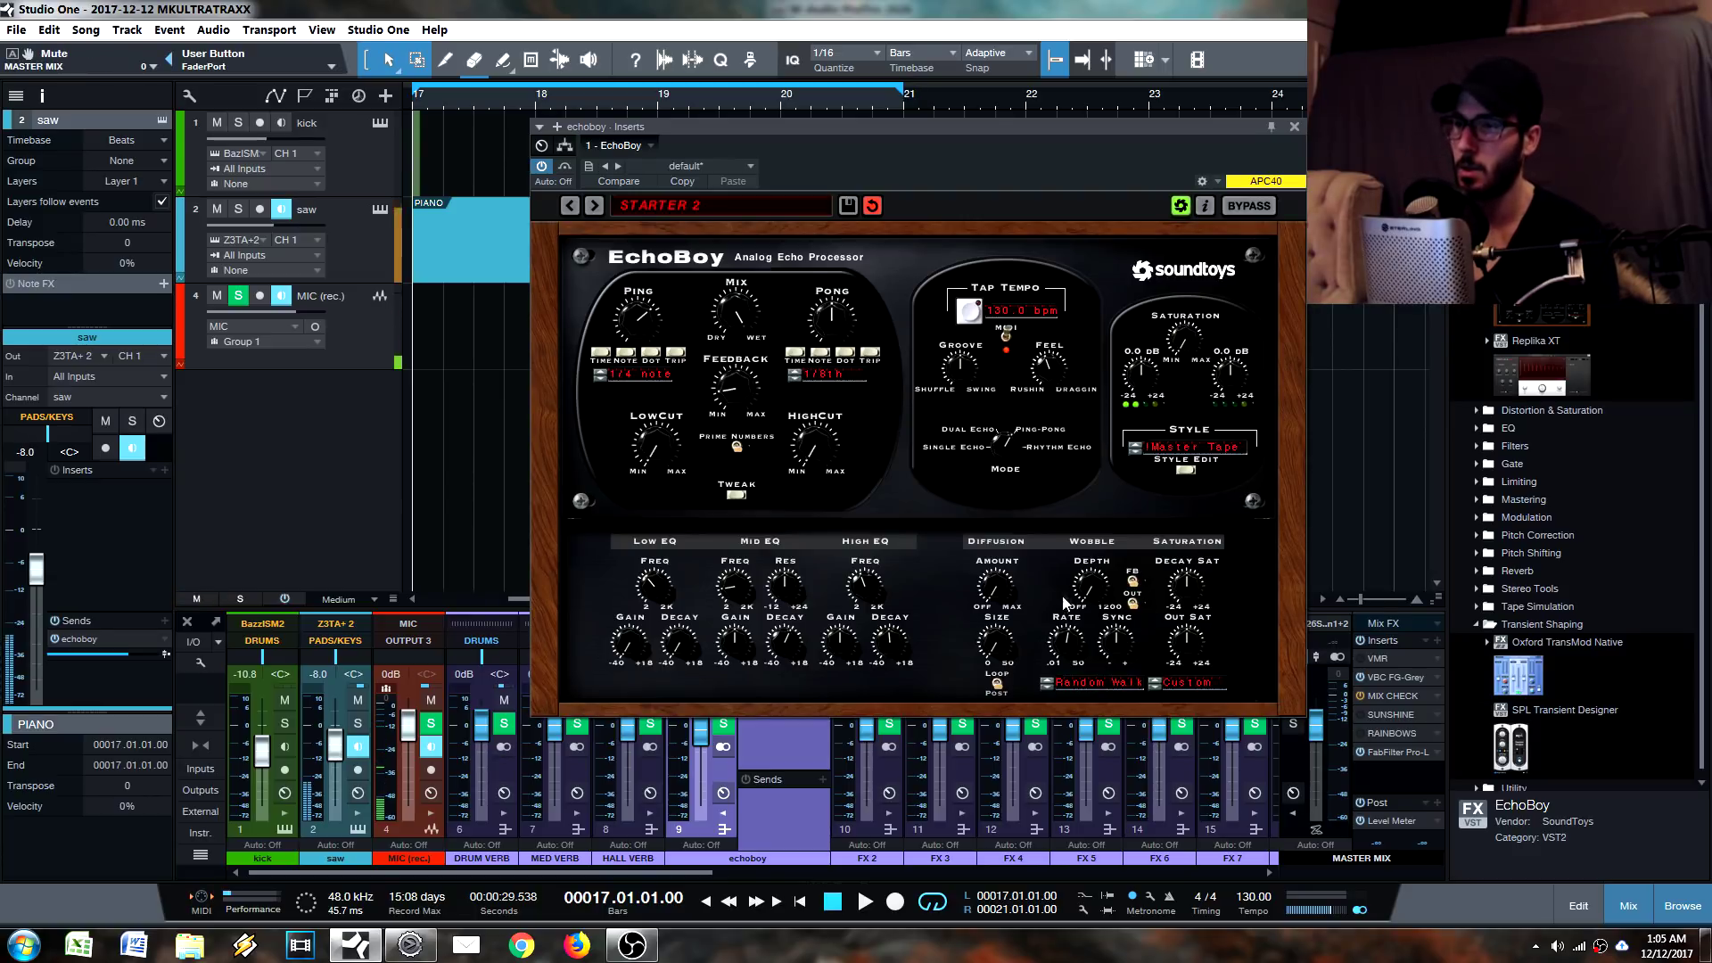
Audition EchoBoy's Saturation at 9.84 dB, mute the master mix and raise the Saturation to 24.00 dB.
drag(1190, 335, 1186, 292)
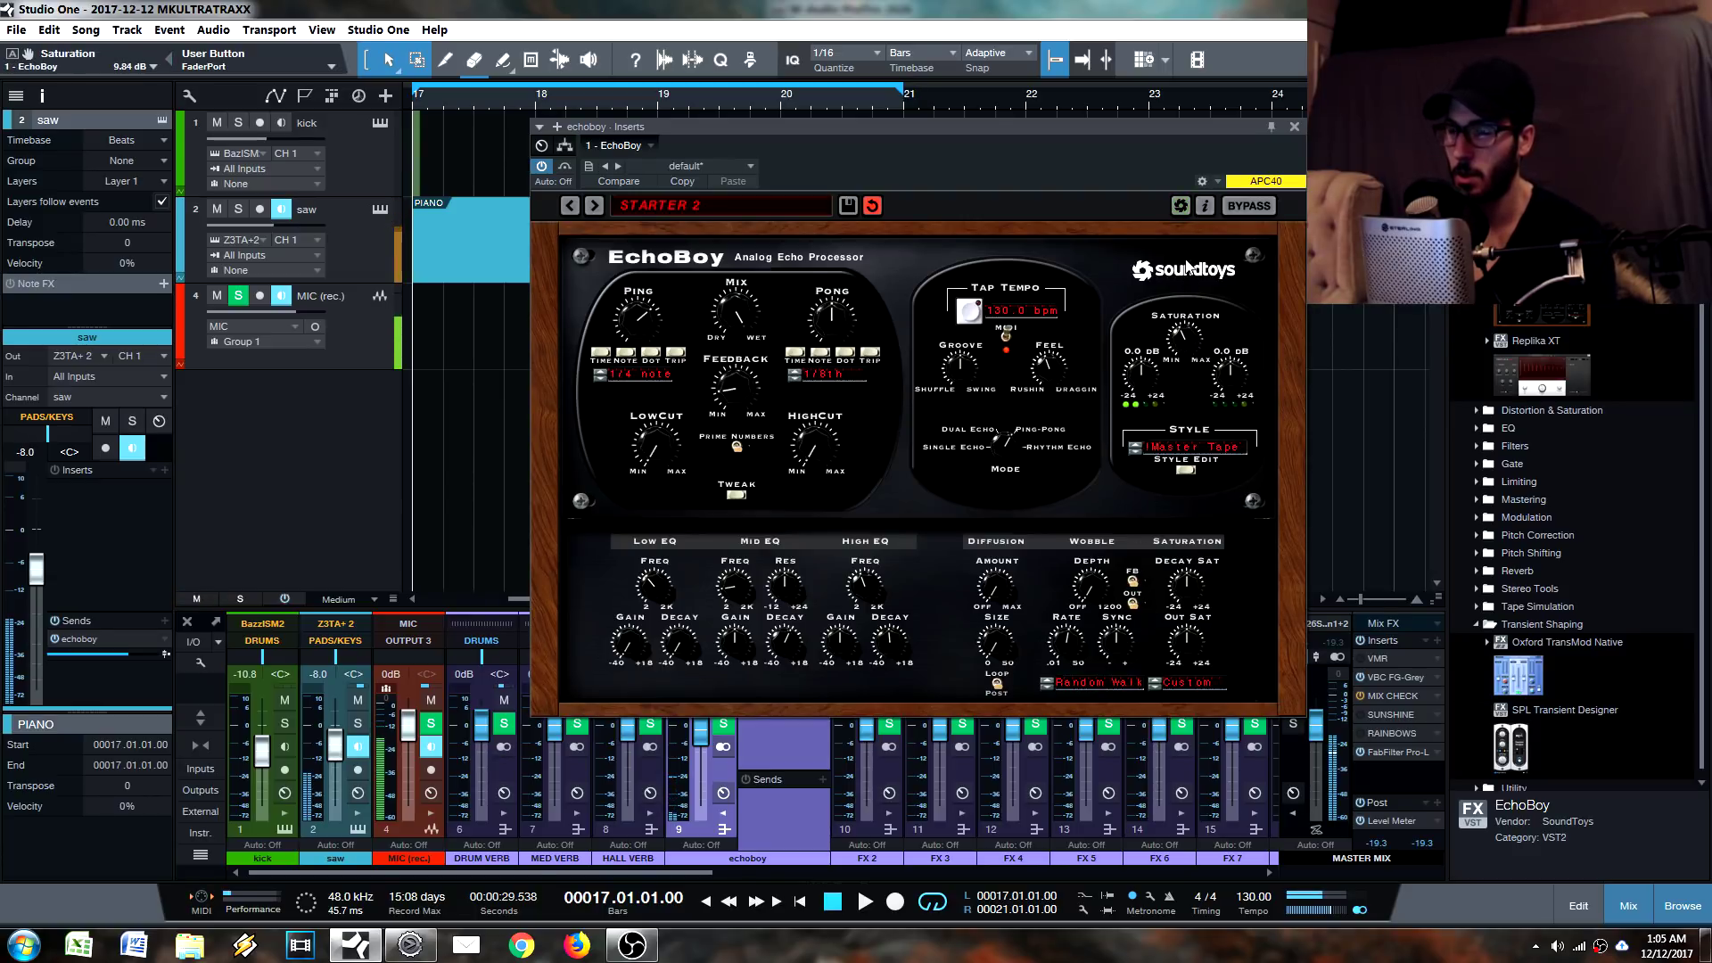
drag(1186, 191, 1186, 203)
key(m)
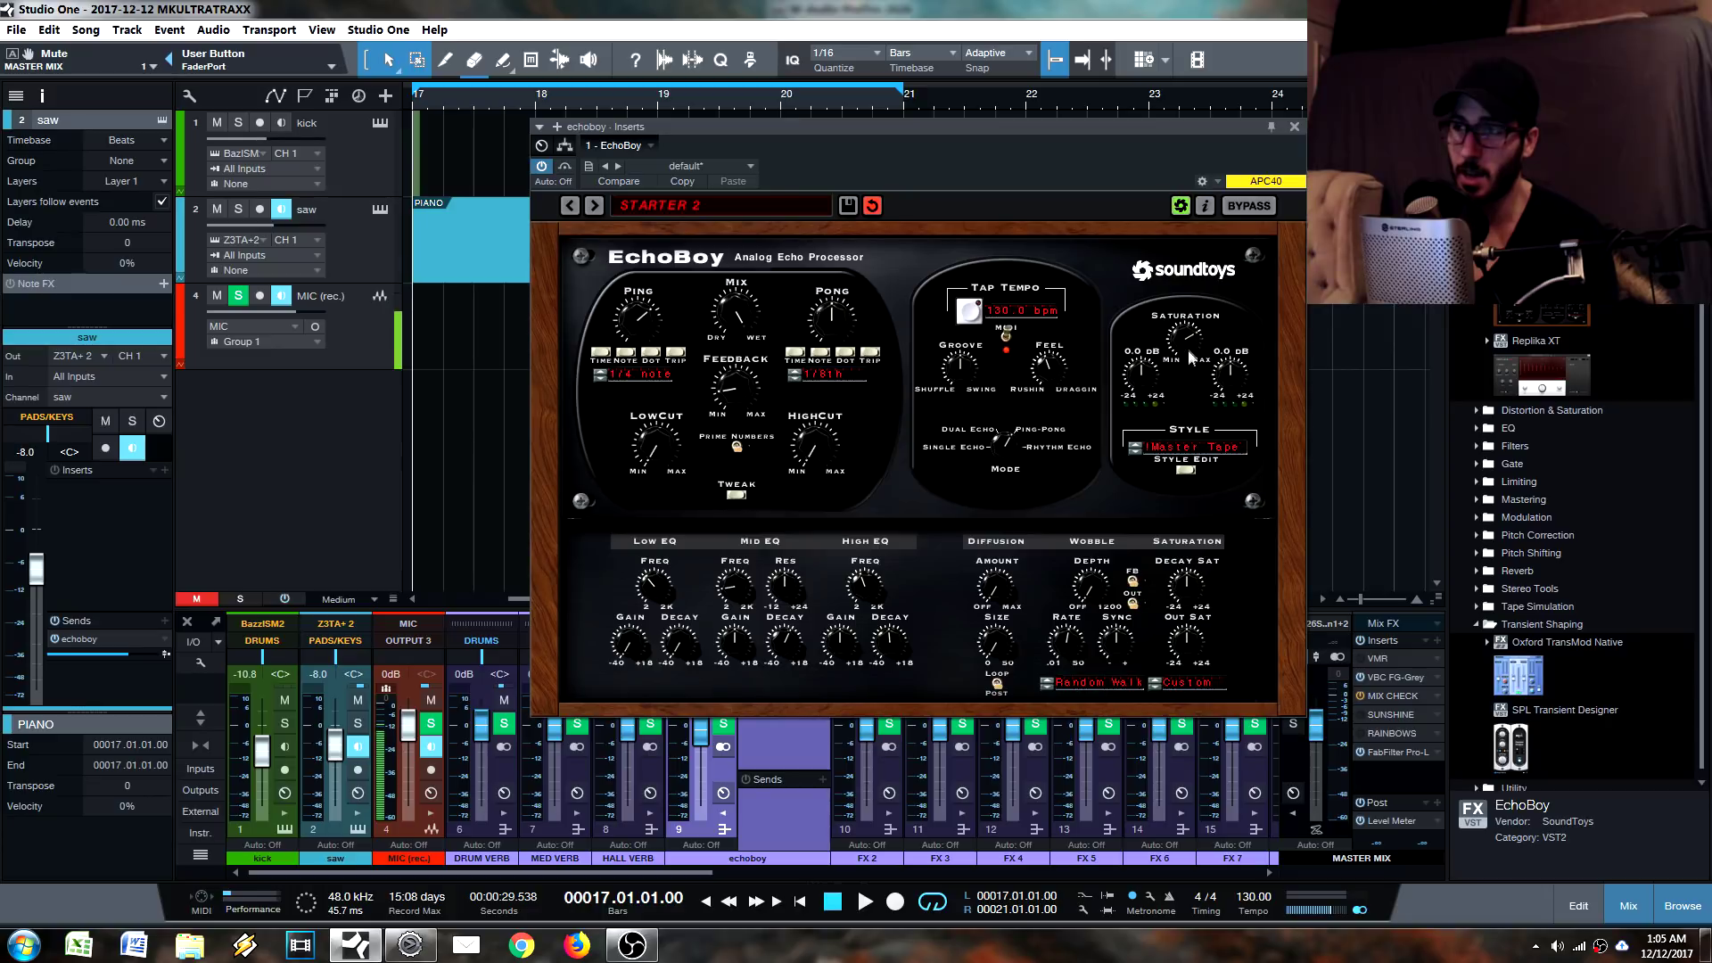
drag(1186, 351, 1203, 290)
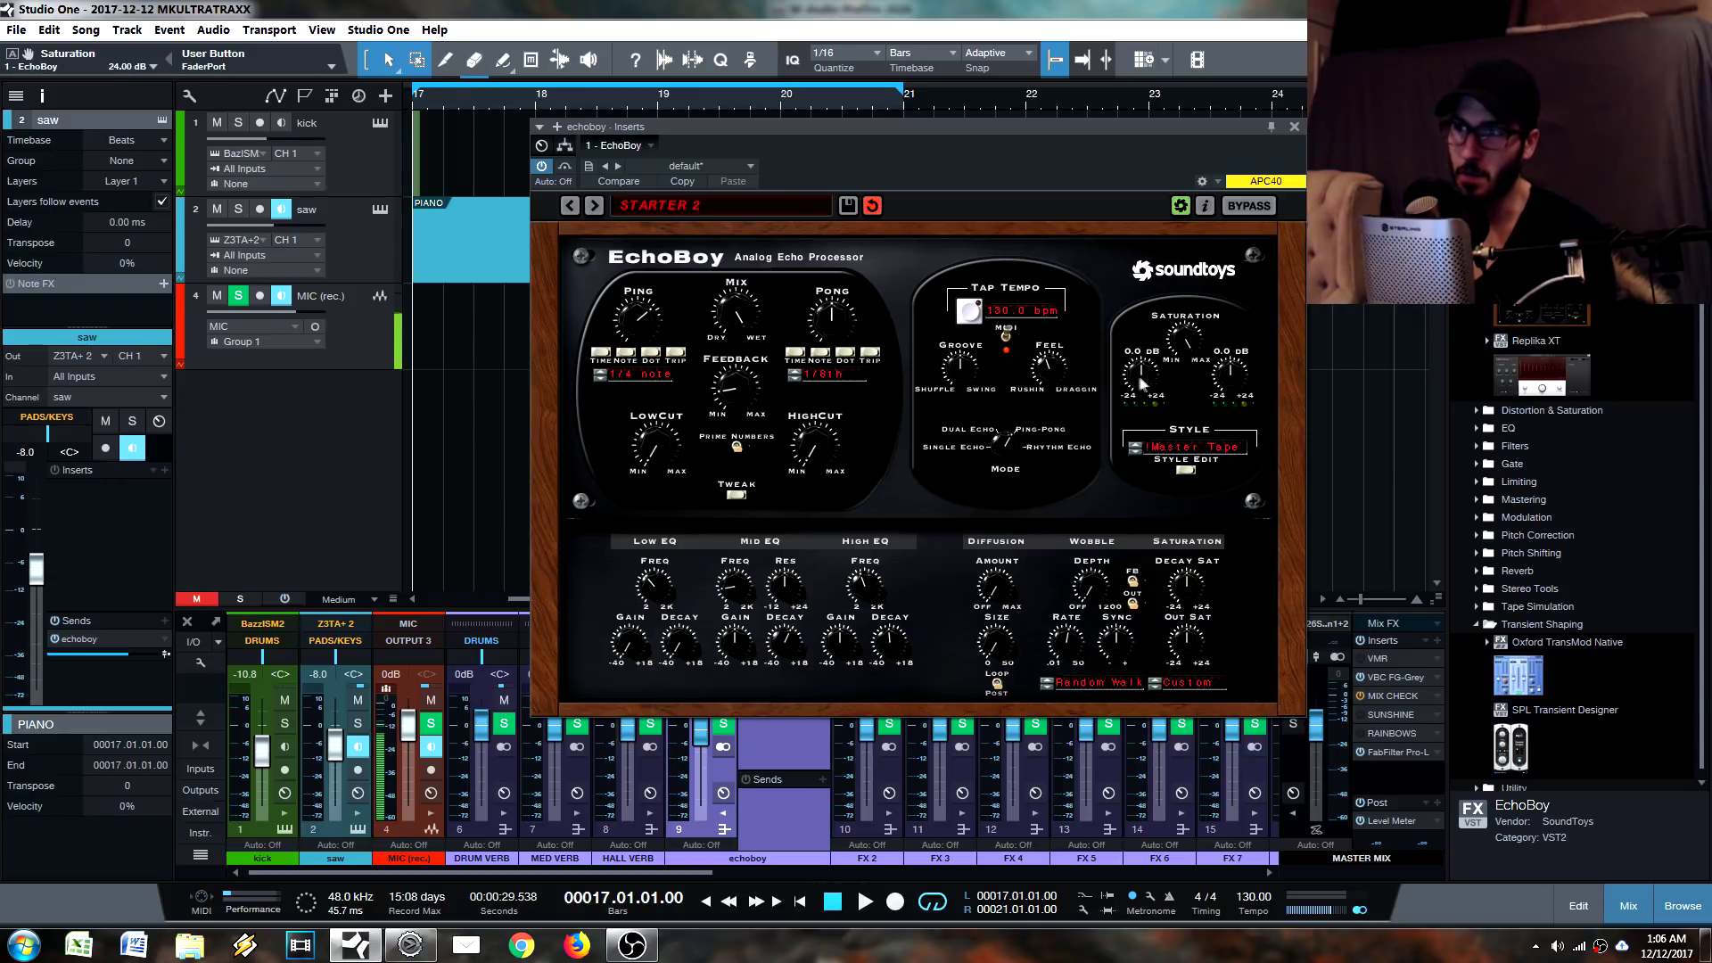
Try EchoBoy's Input gain at 22.6 dB with the Saturation at 22.80 and 16.80 dB, returning them to 0.0 and 24.00 dB.
drag(1141, 378, 1143, 375)
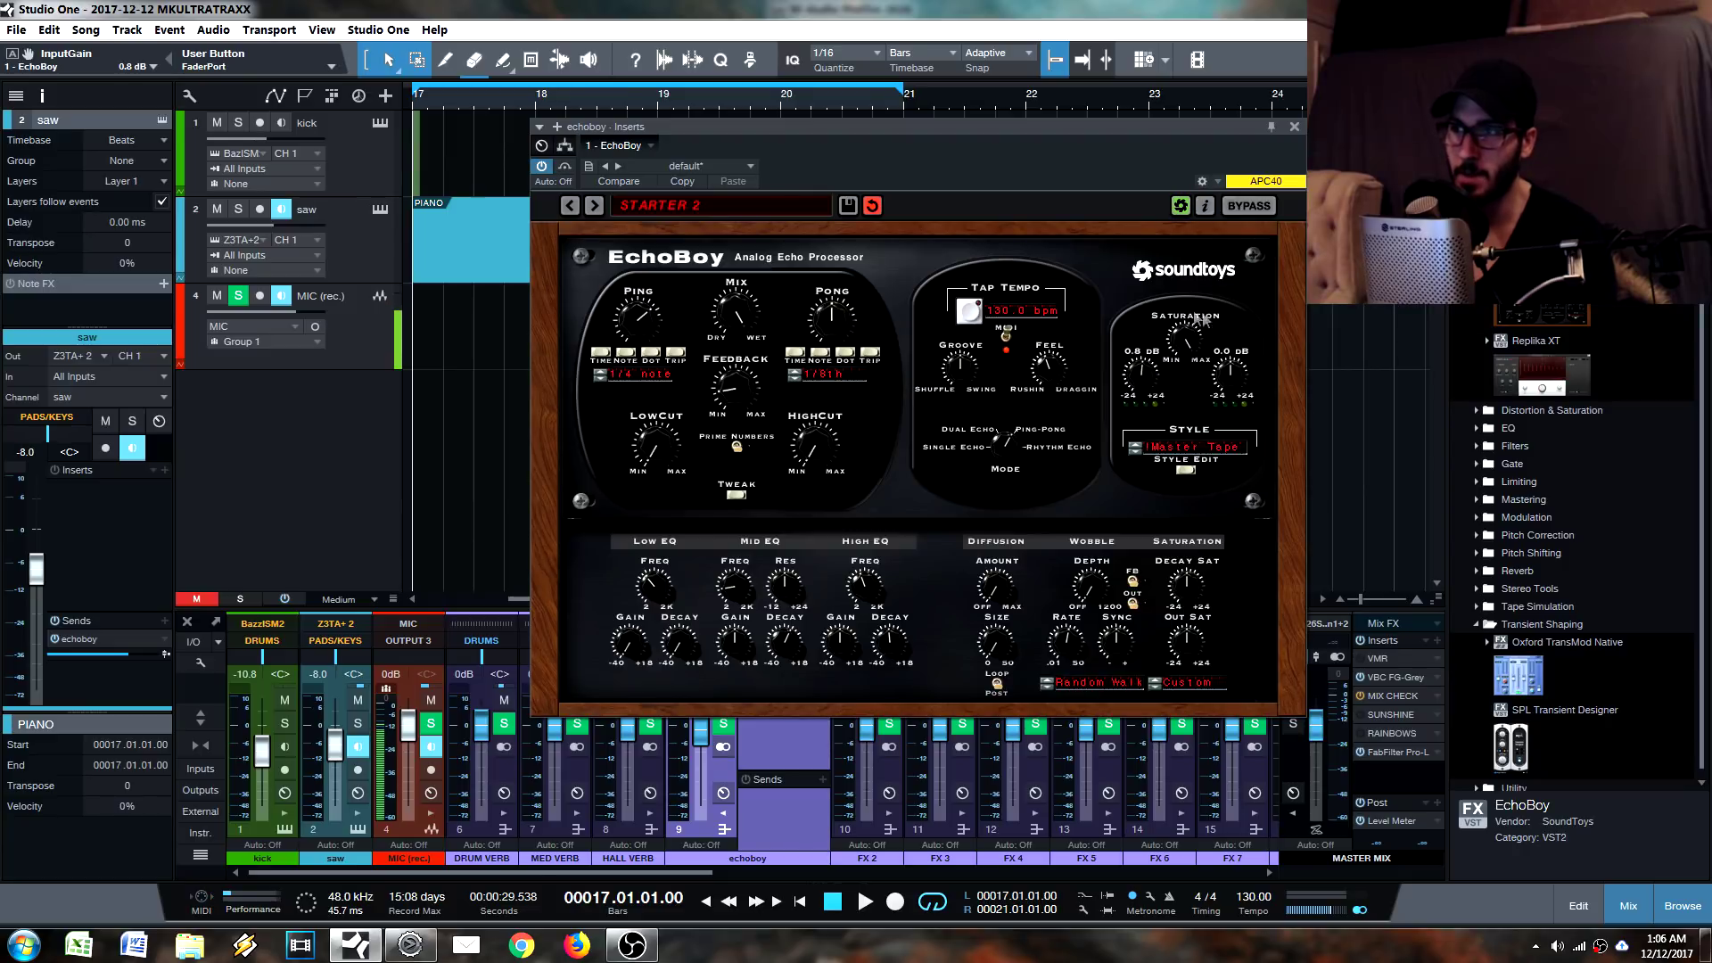
drag(1142, 375, 1142, 379)
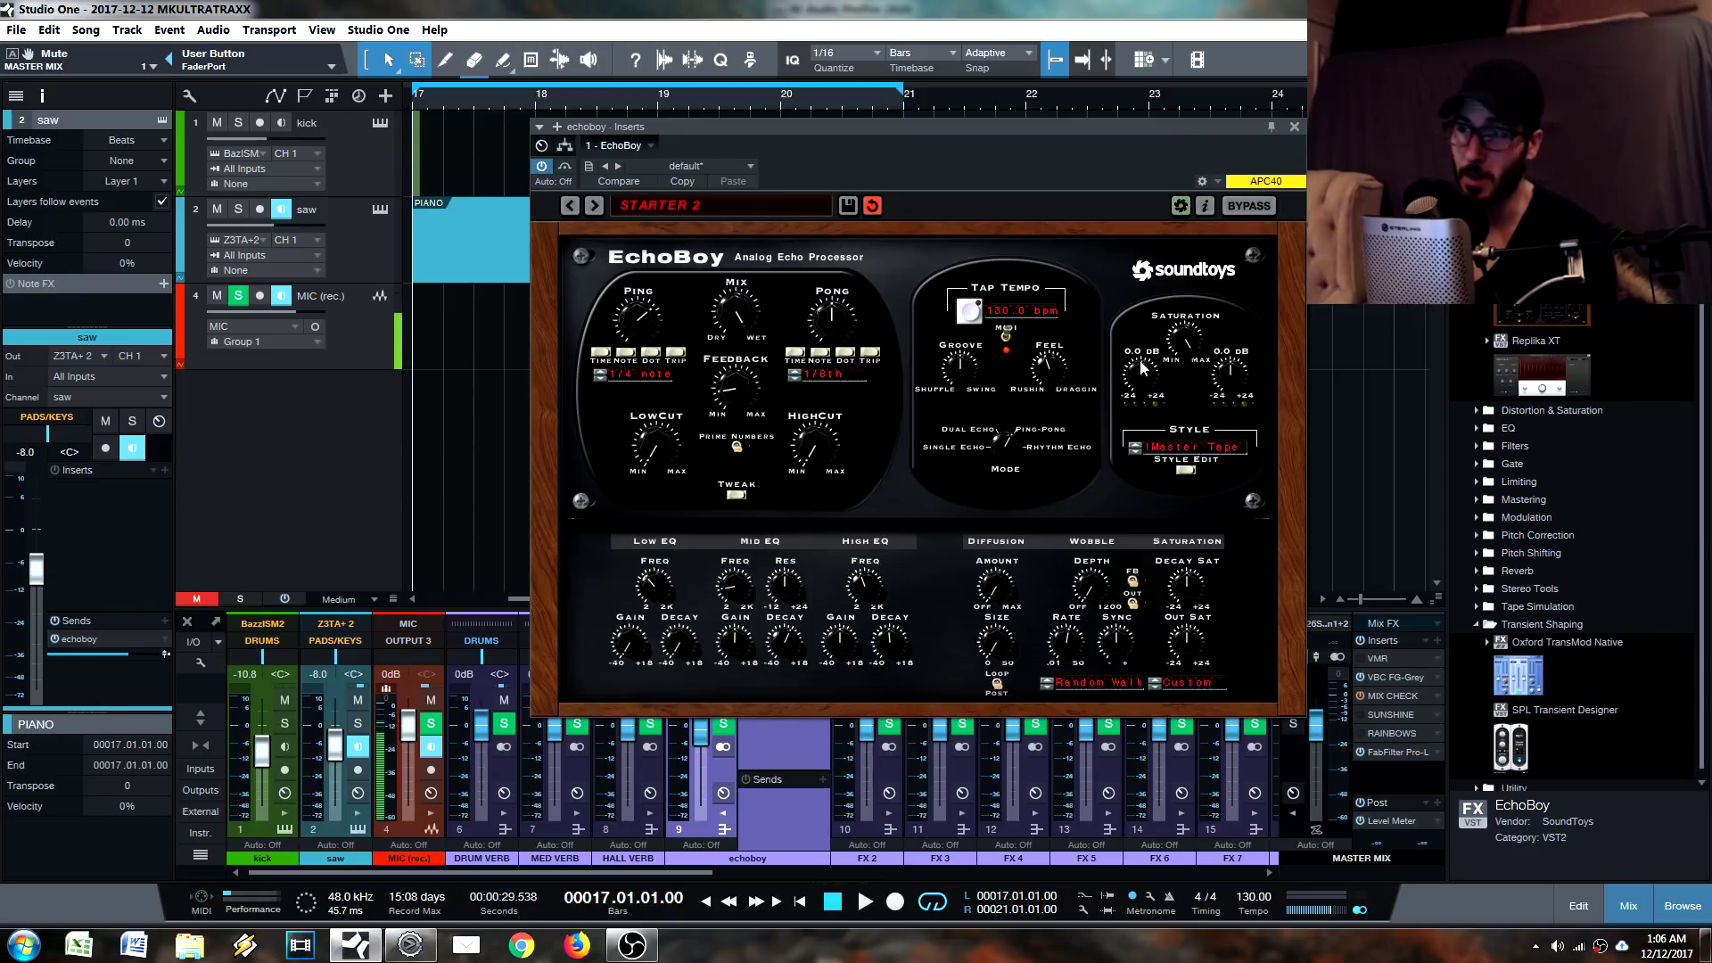
drag(1143, 367, 1159, 310)
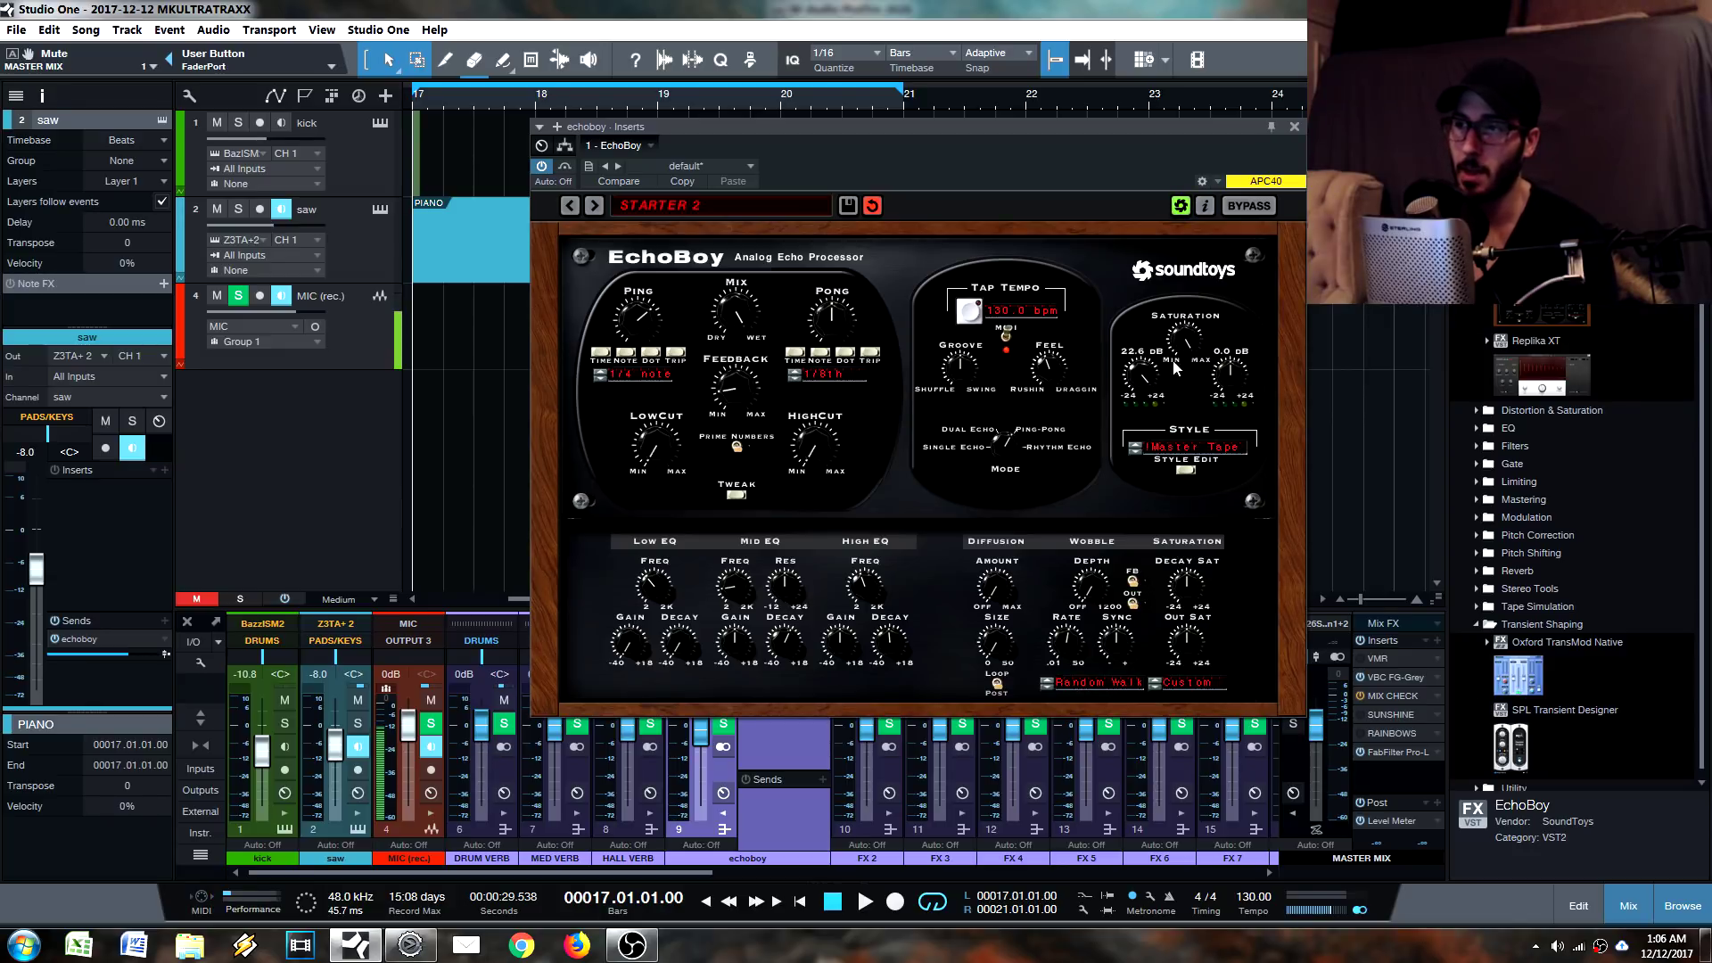
click(1192, 343)
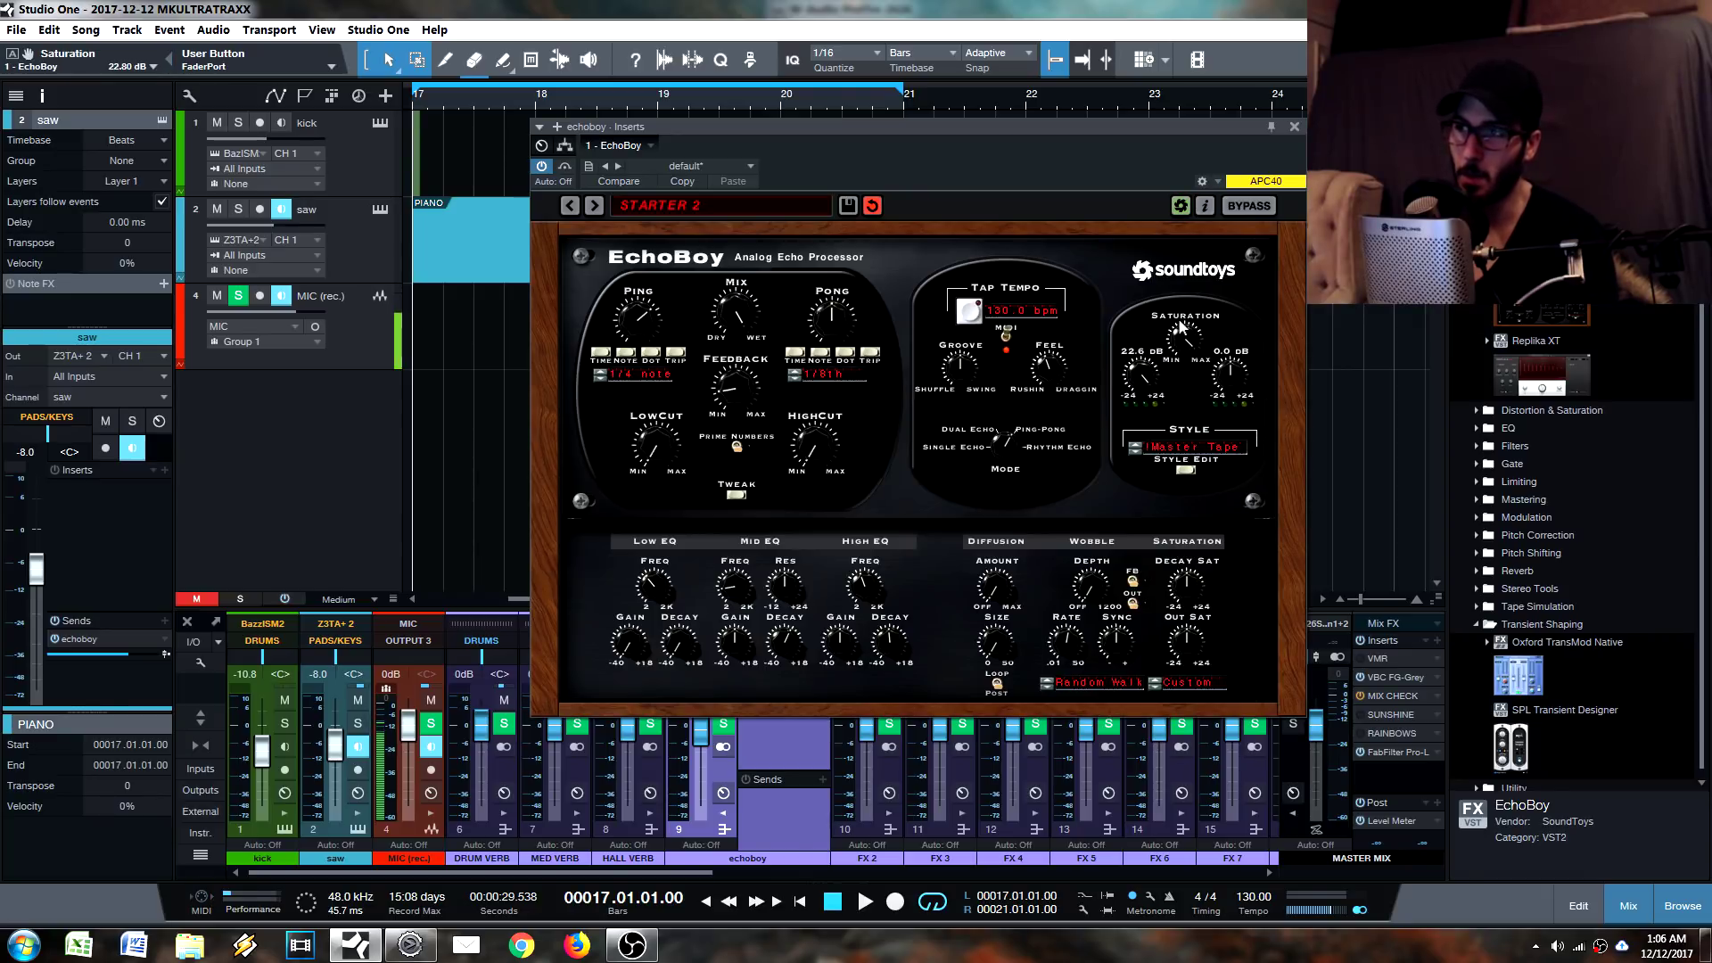
mouse_move(1185, 333)
mouse_down()
mouse_move(1187, 361)
mouse_move(1147, 403)
mouse_move(1202, 334)
mouse_up()
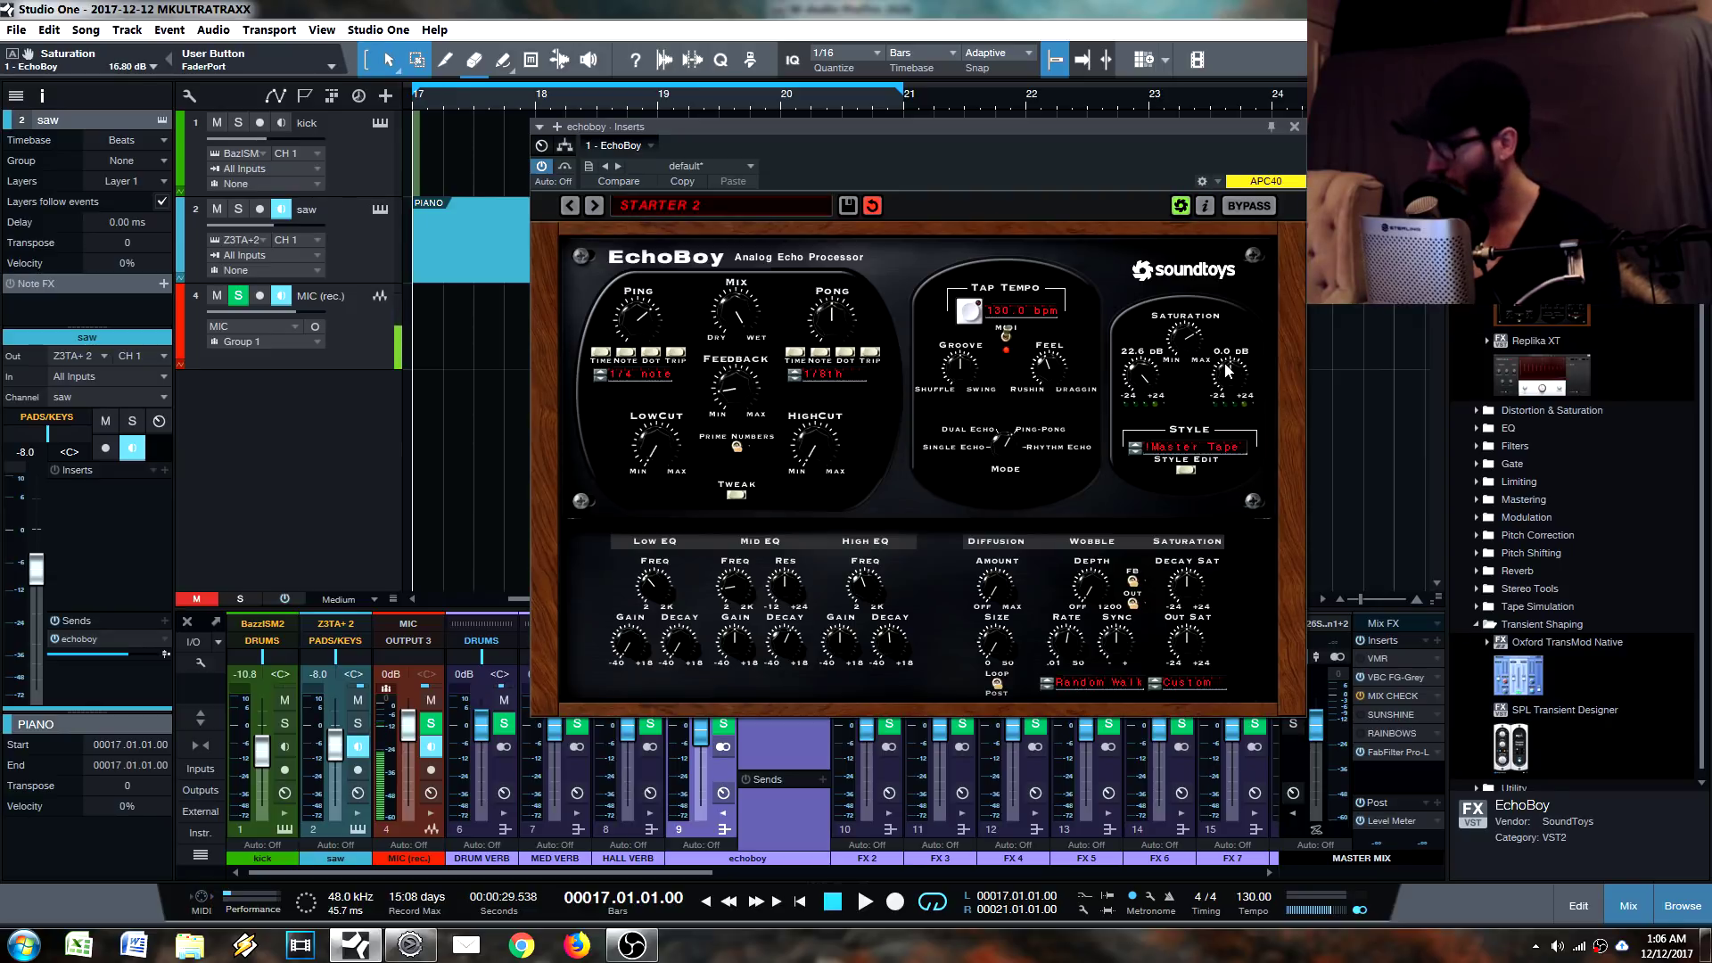
drag(1186, 343, 1182, 368)
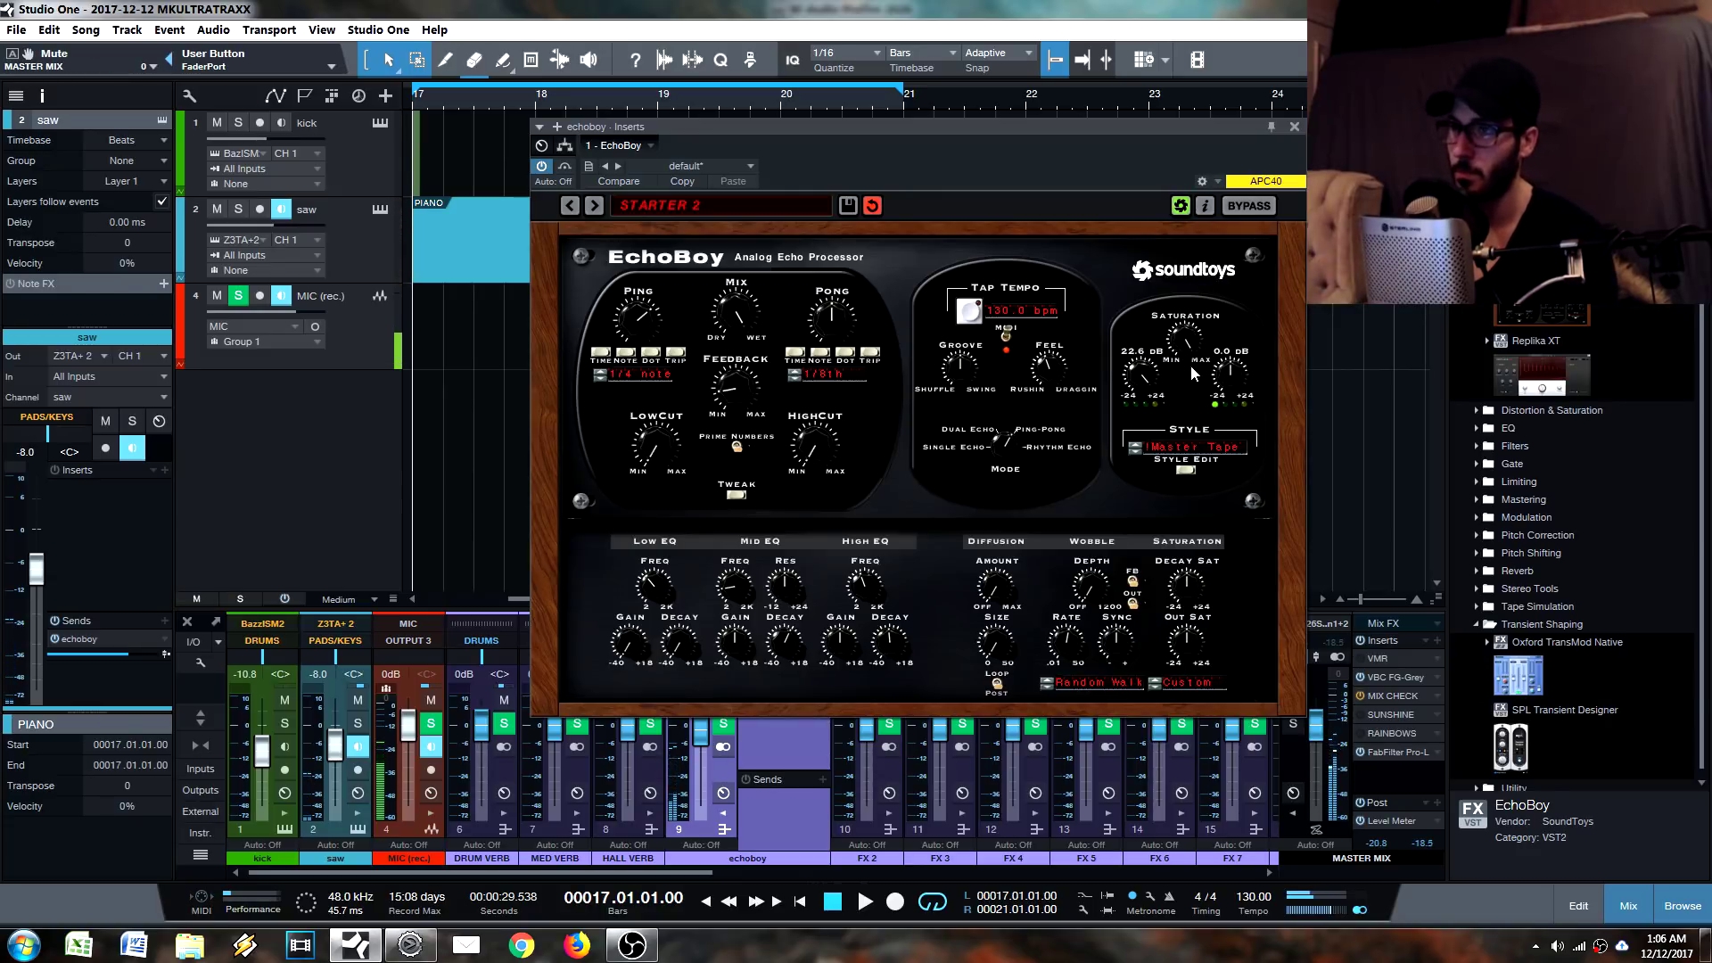
drag(1184, 346, 1176, 388)
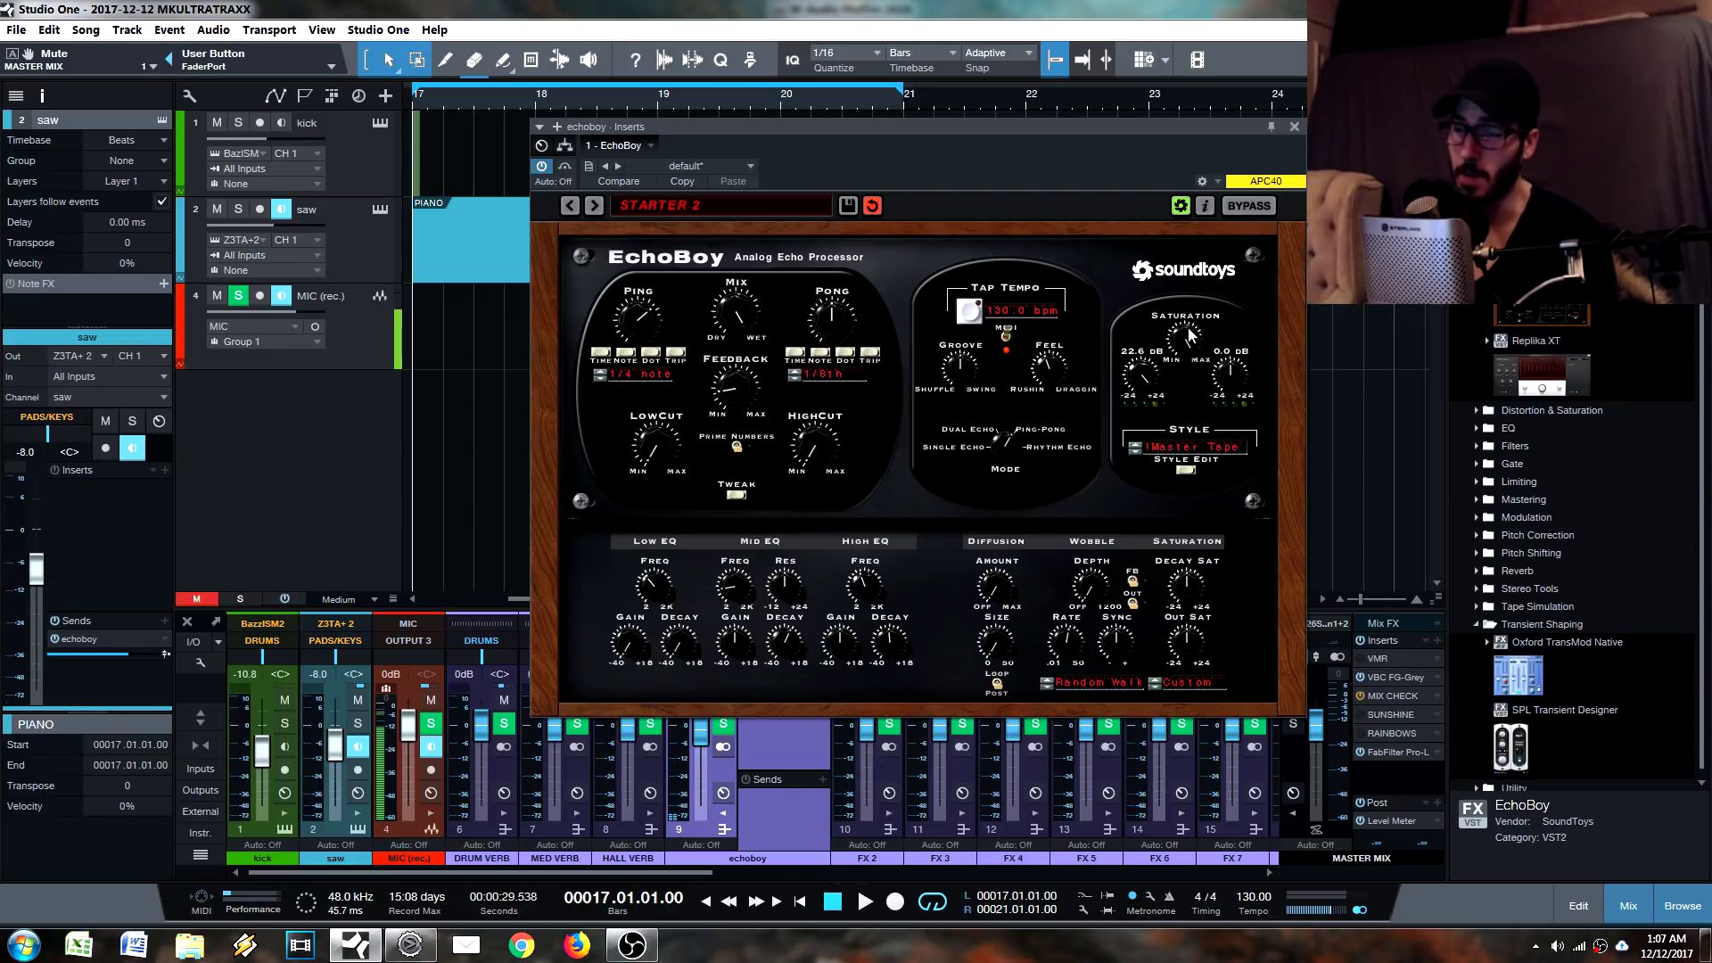
alt+click(1146, 392)
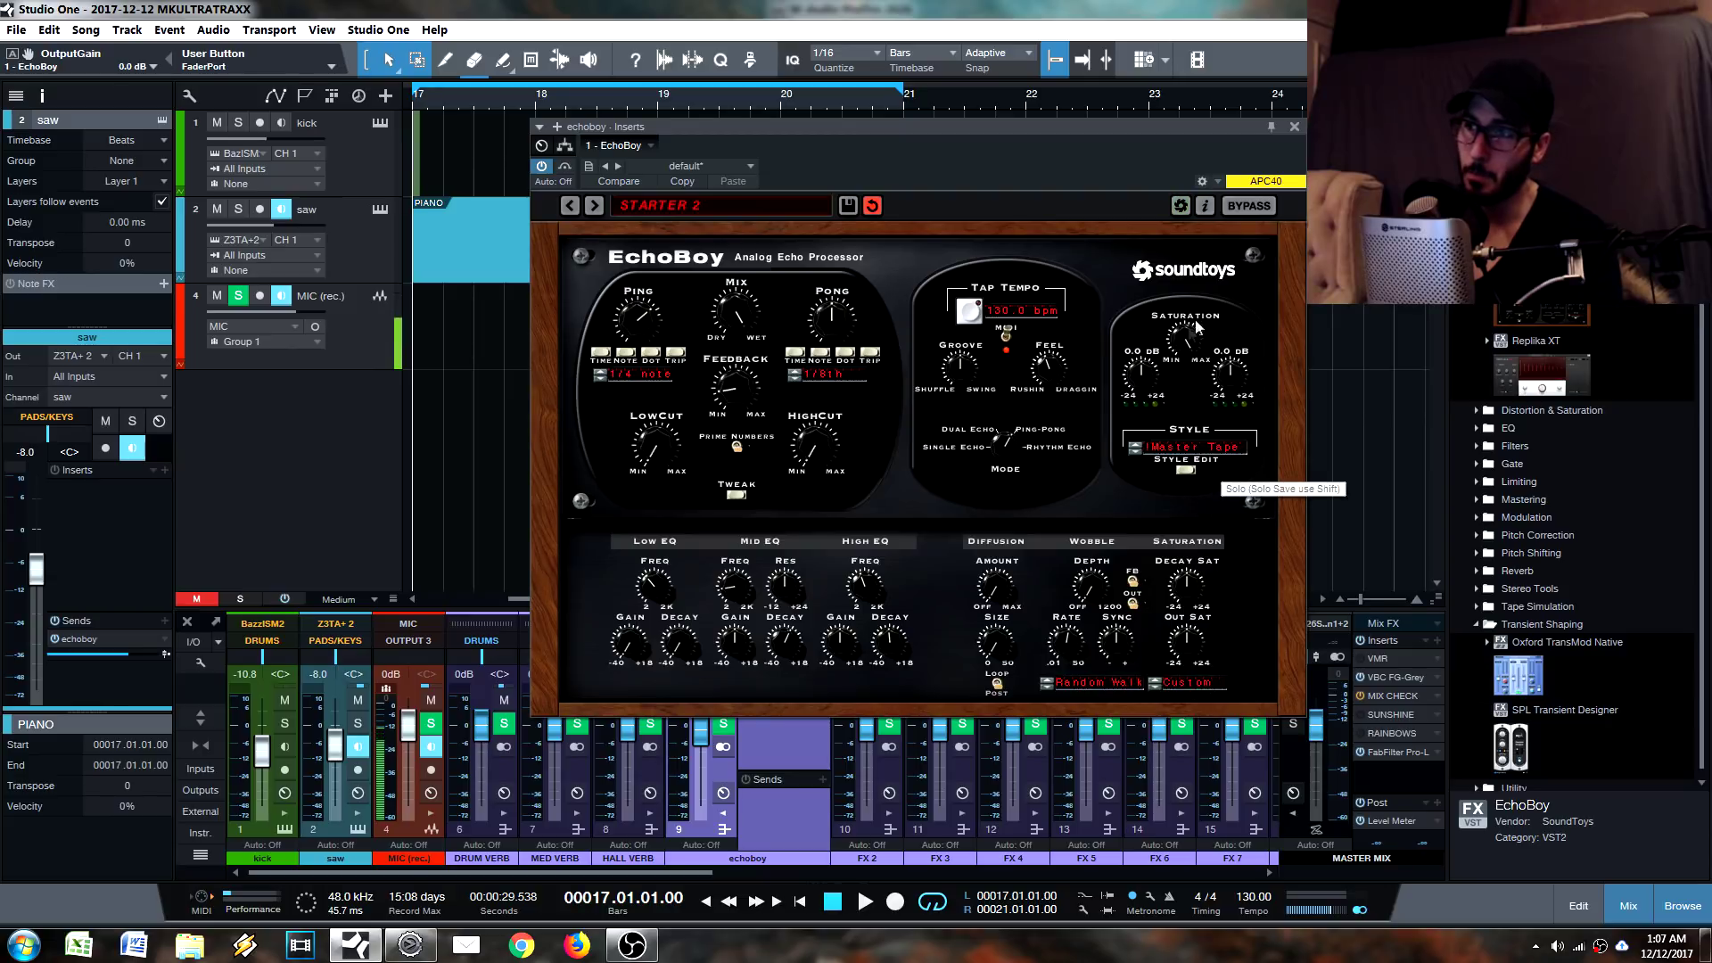
drag(1181, 337, 1187, 343)
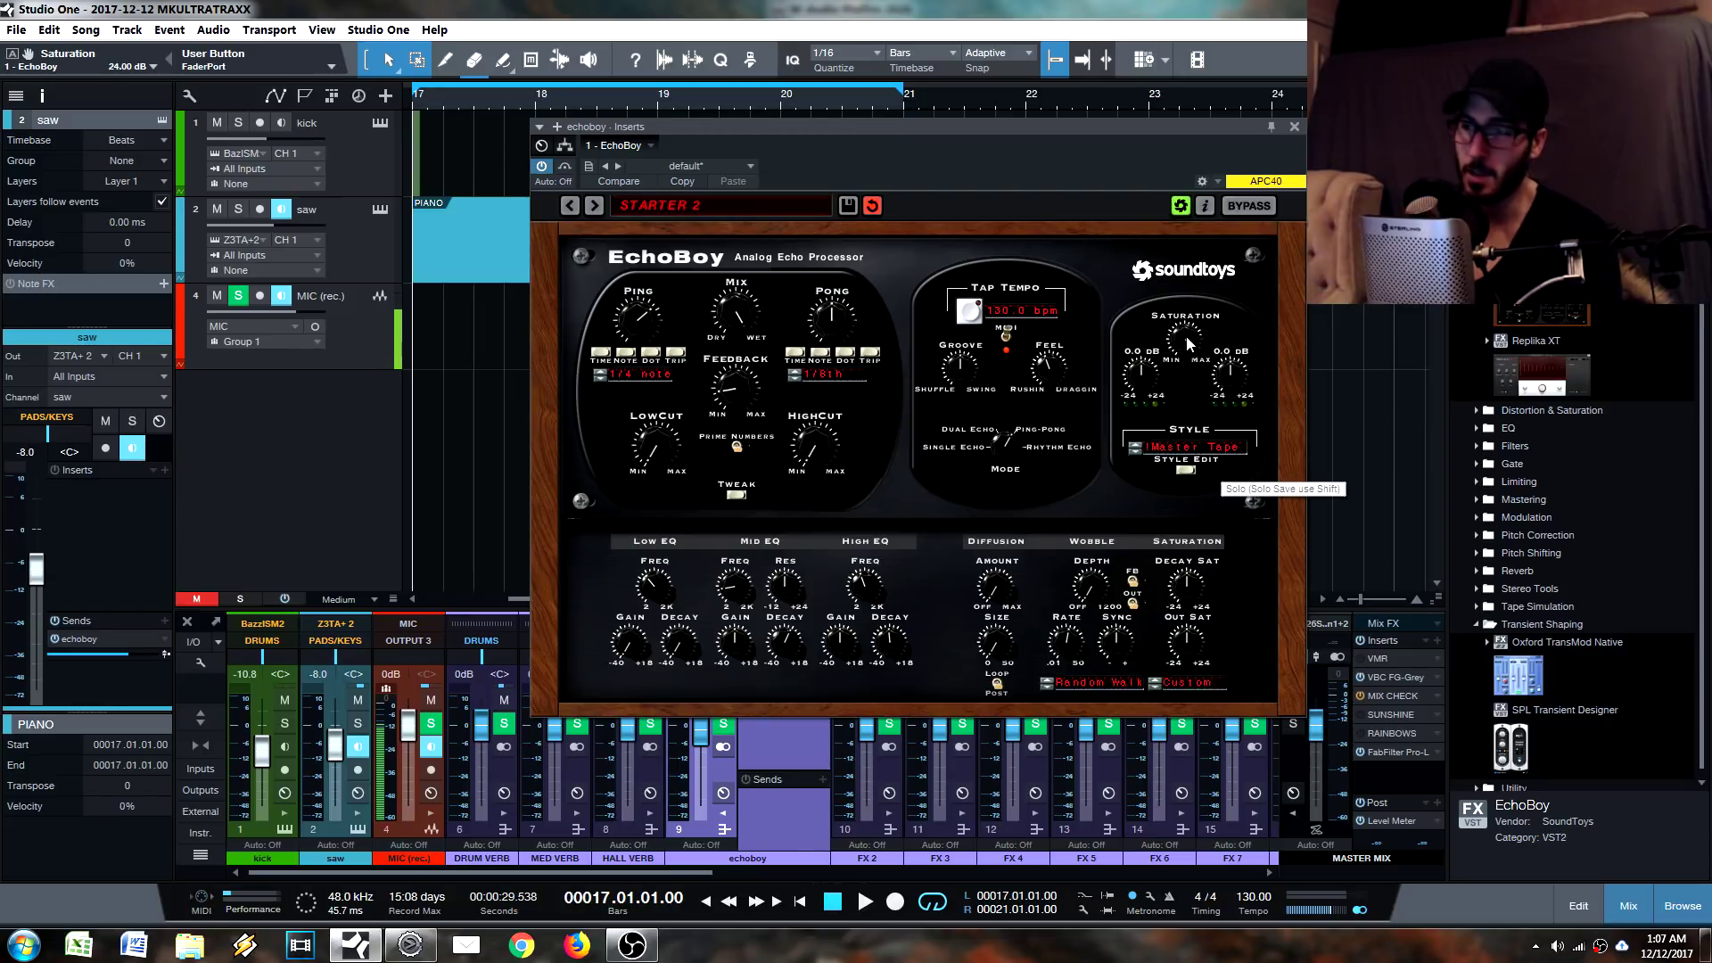
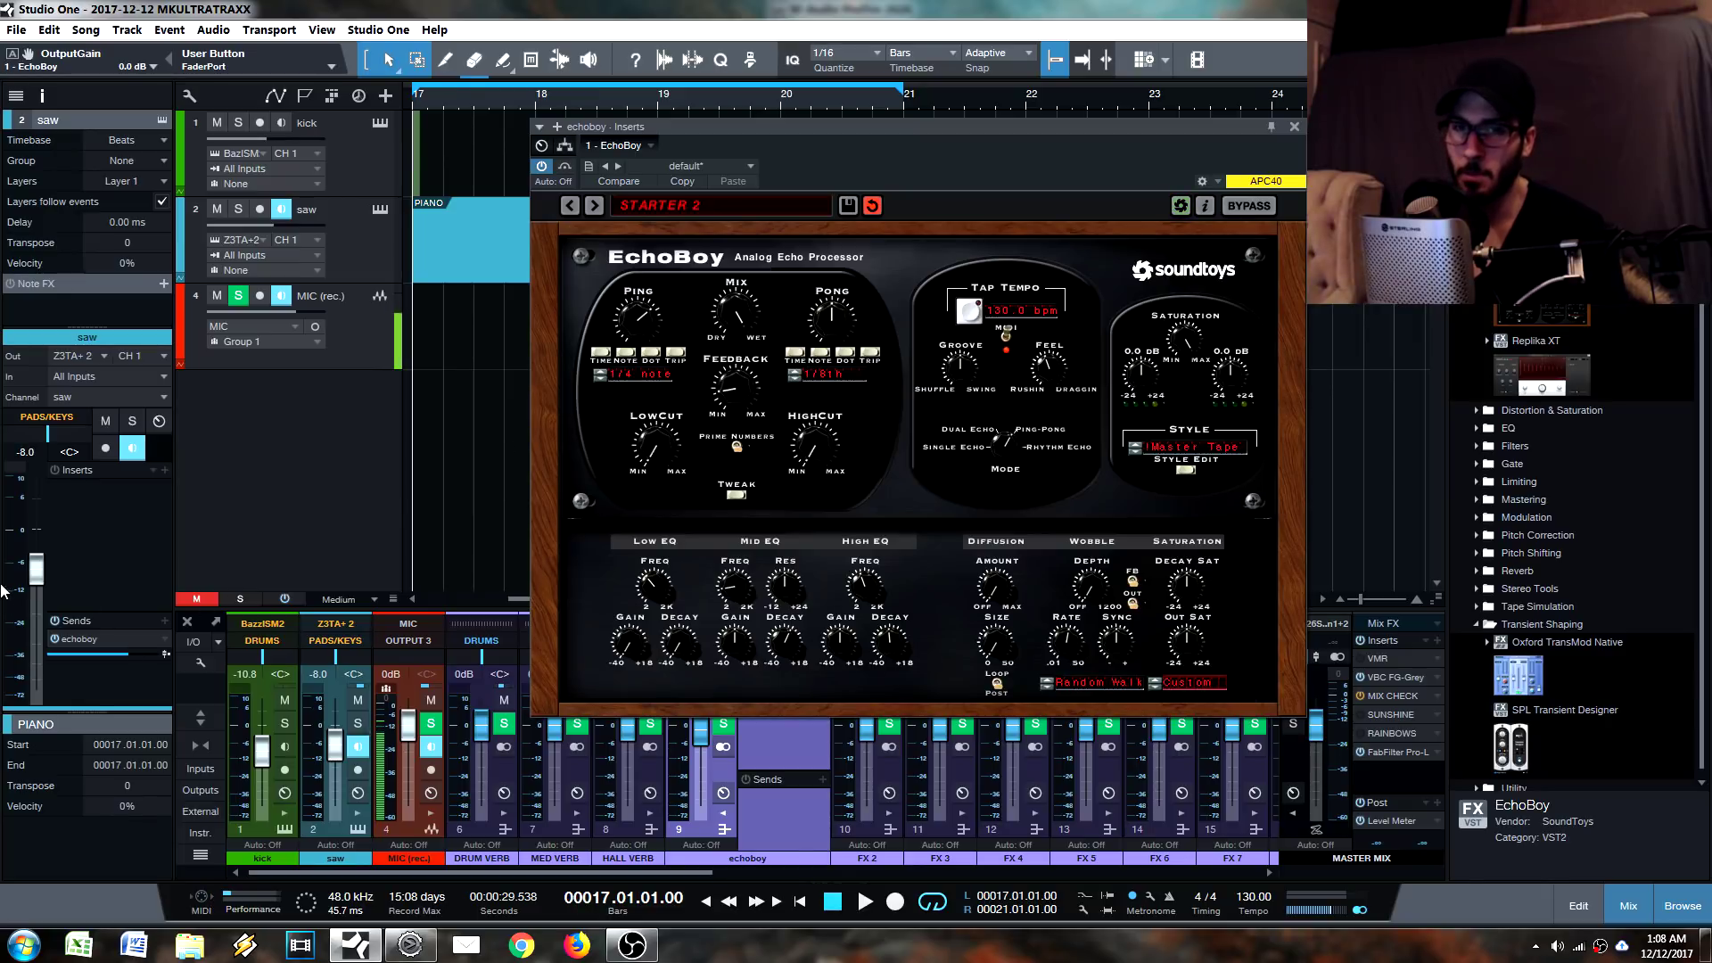
Try the saw track's echoboy send at -4.3 and -5.9 dB, raise it back, and set EchoBoy's Input gain to 0.8 dB.
click(324, 241)
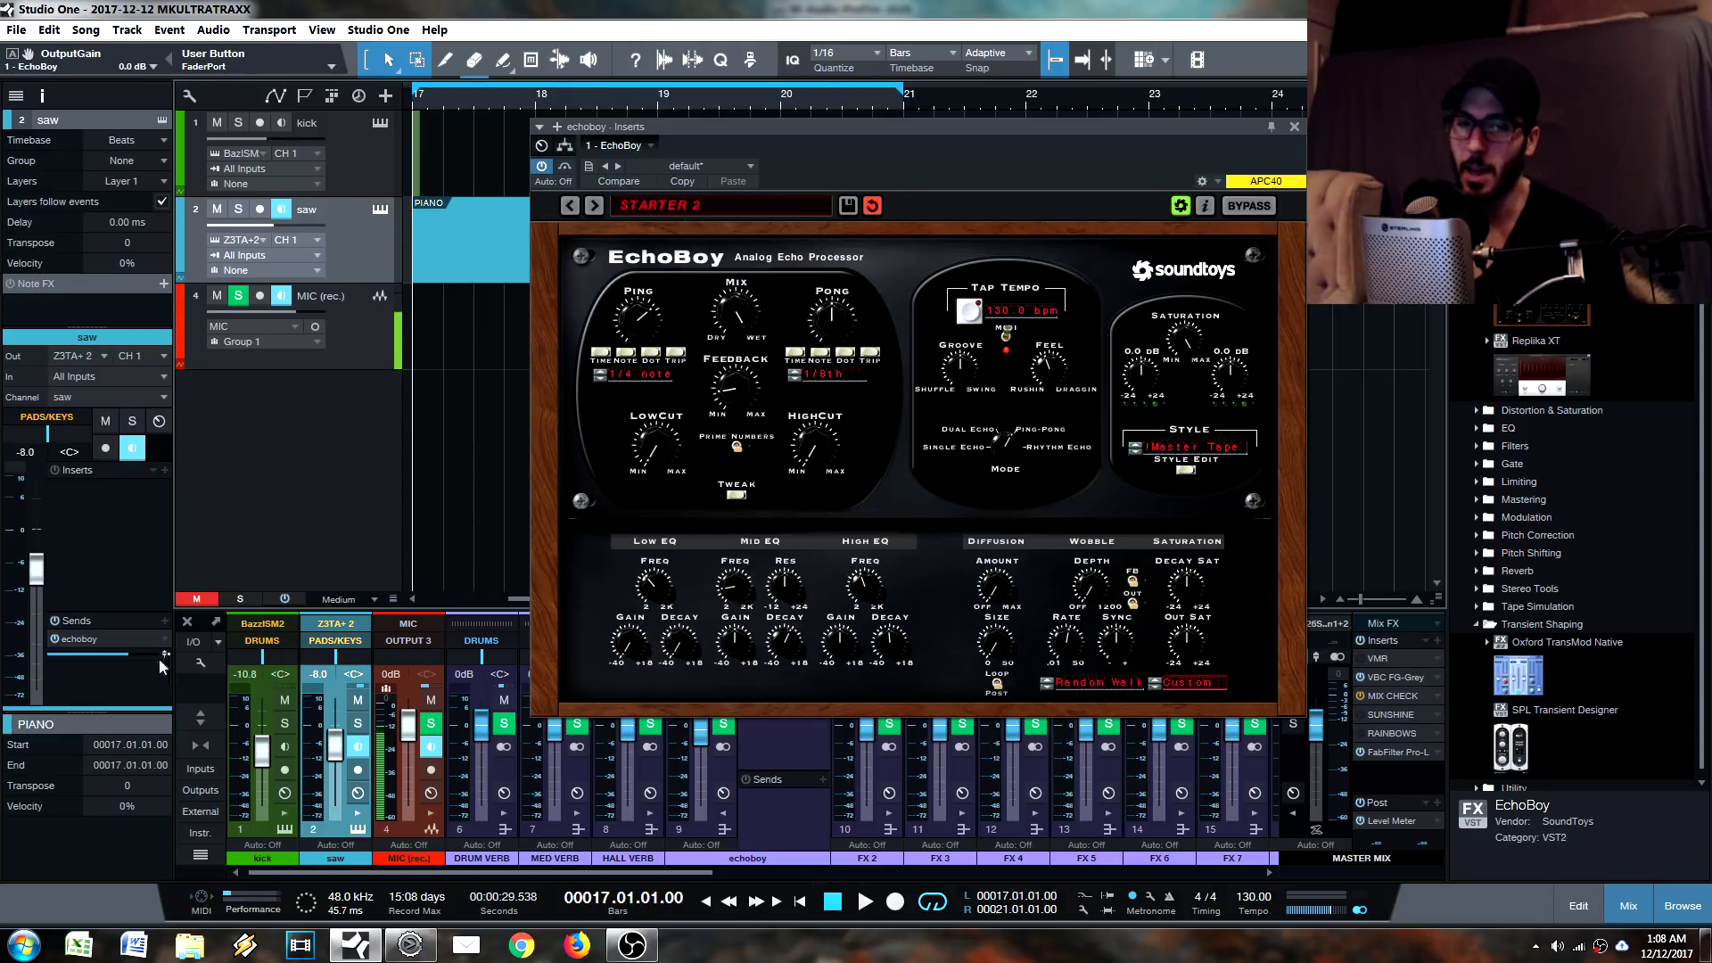
drag(100, 666, 120, 665)
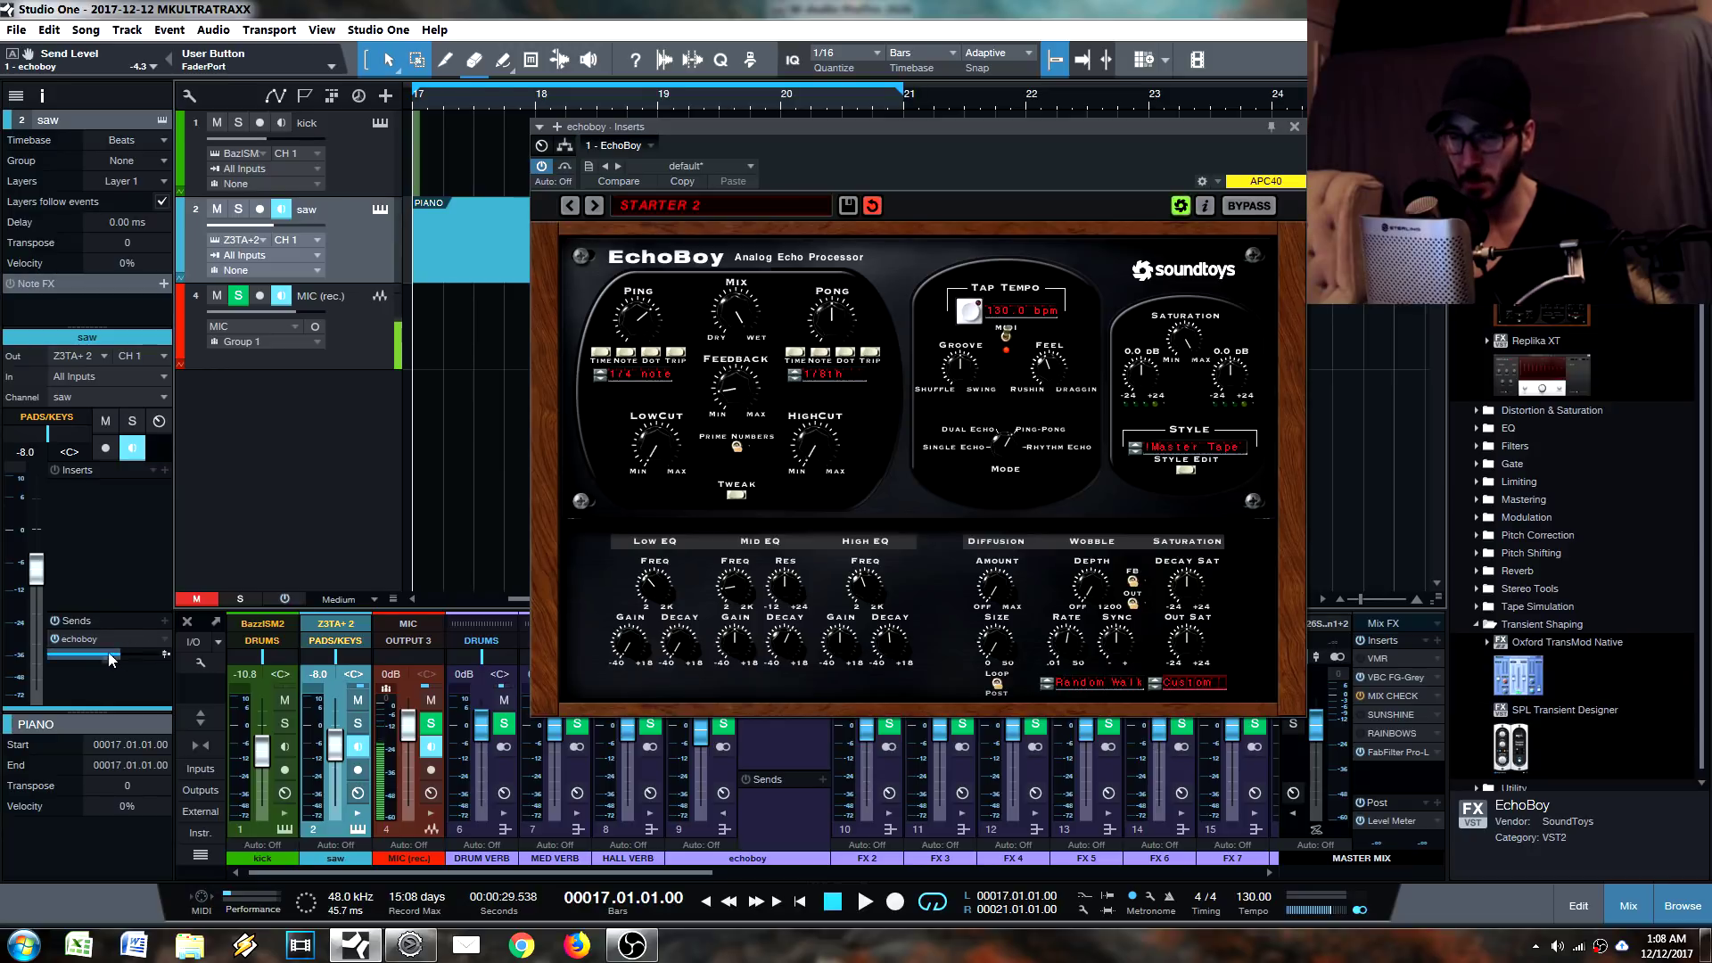
drag(127, 654, 114, 656)
drag(1142, 393, 1143, 379)
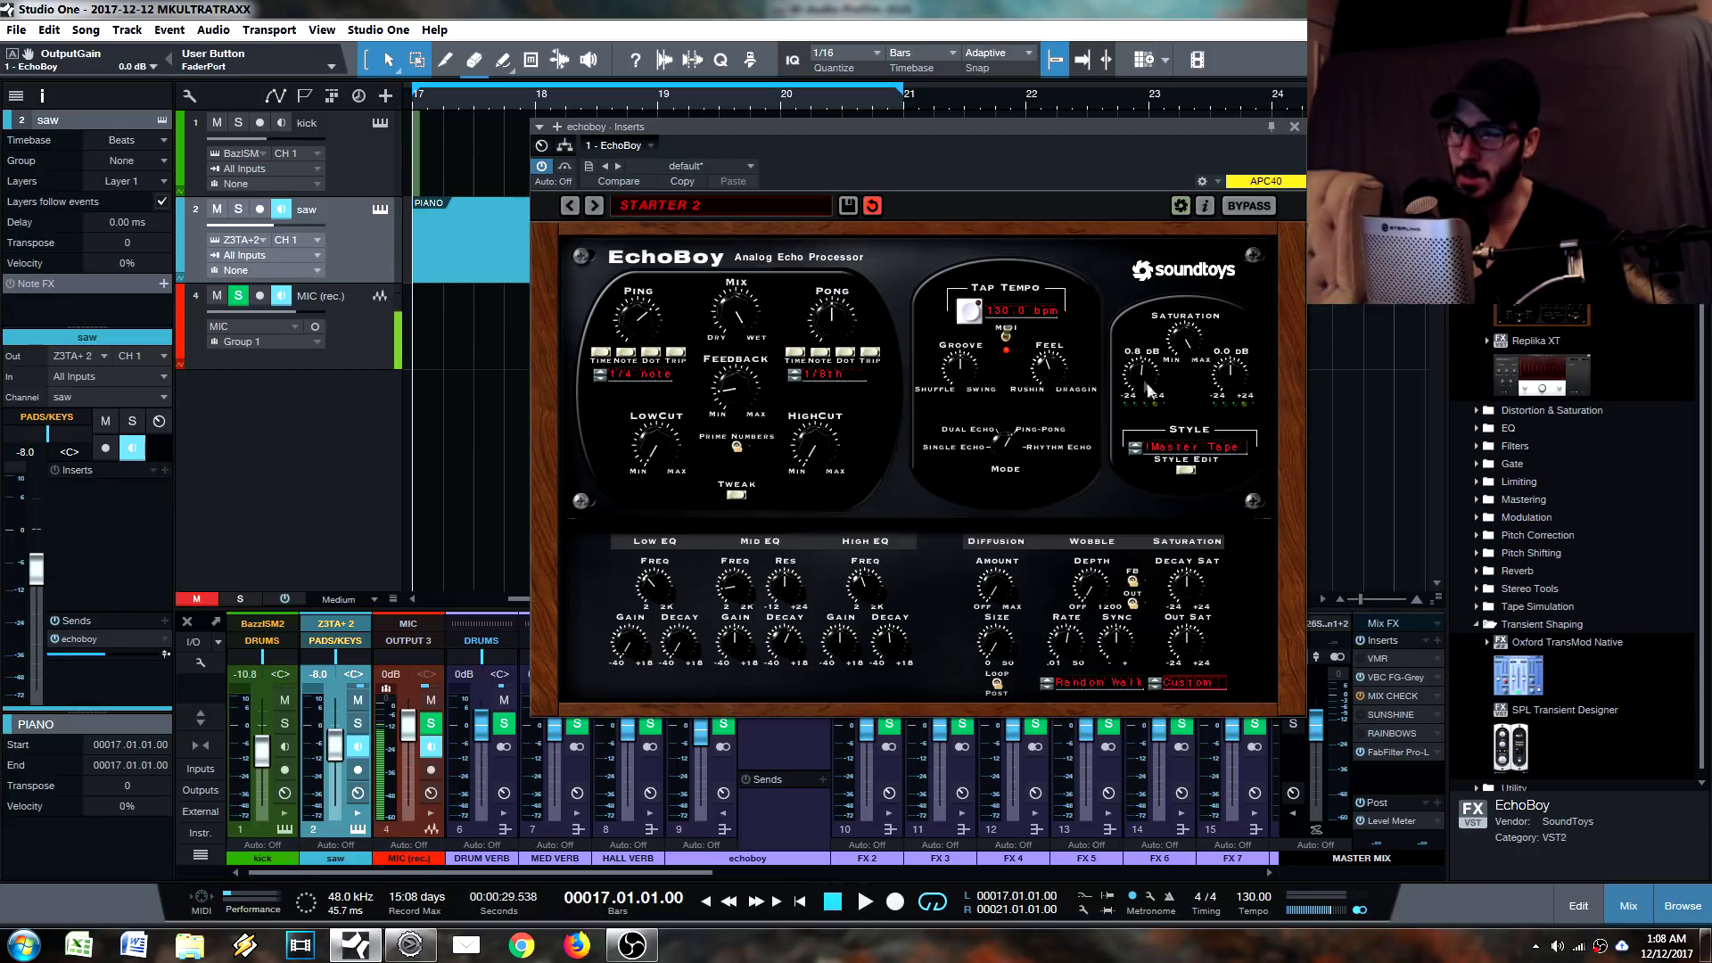
mouse_move(99, 660)
mouse_down()
mouse_move(82, 659)
mouse_move(116, 658)
mouse_up()
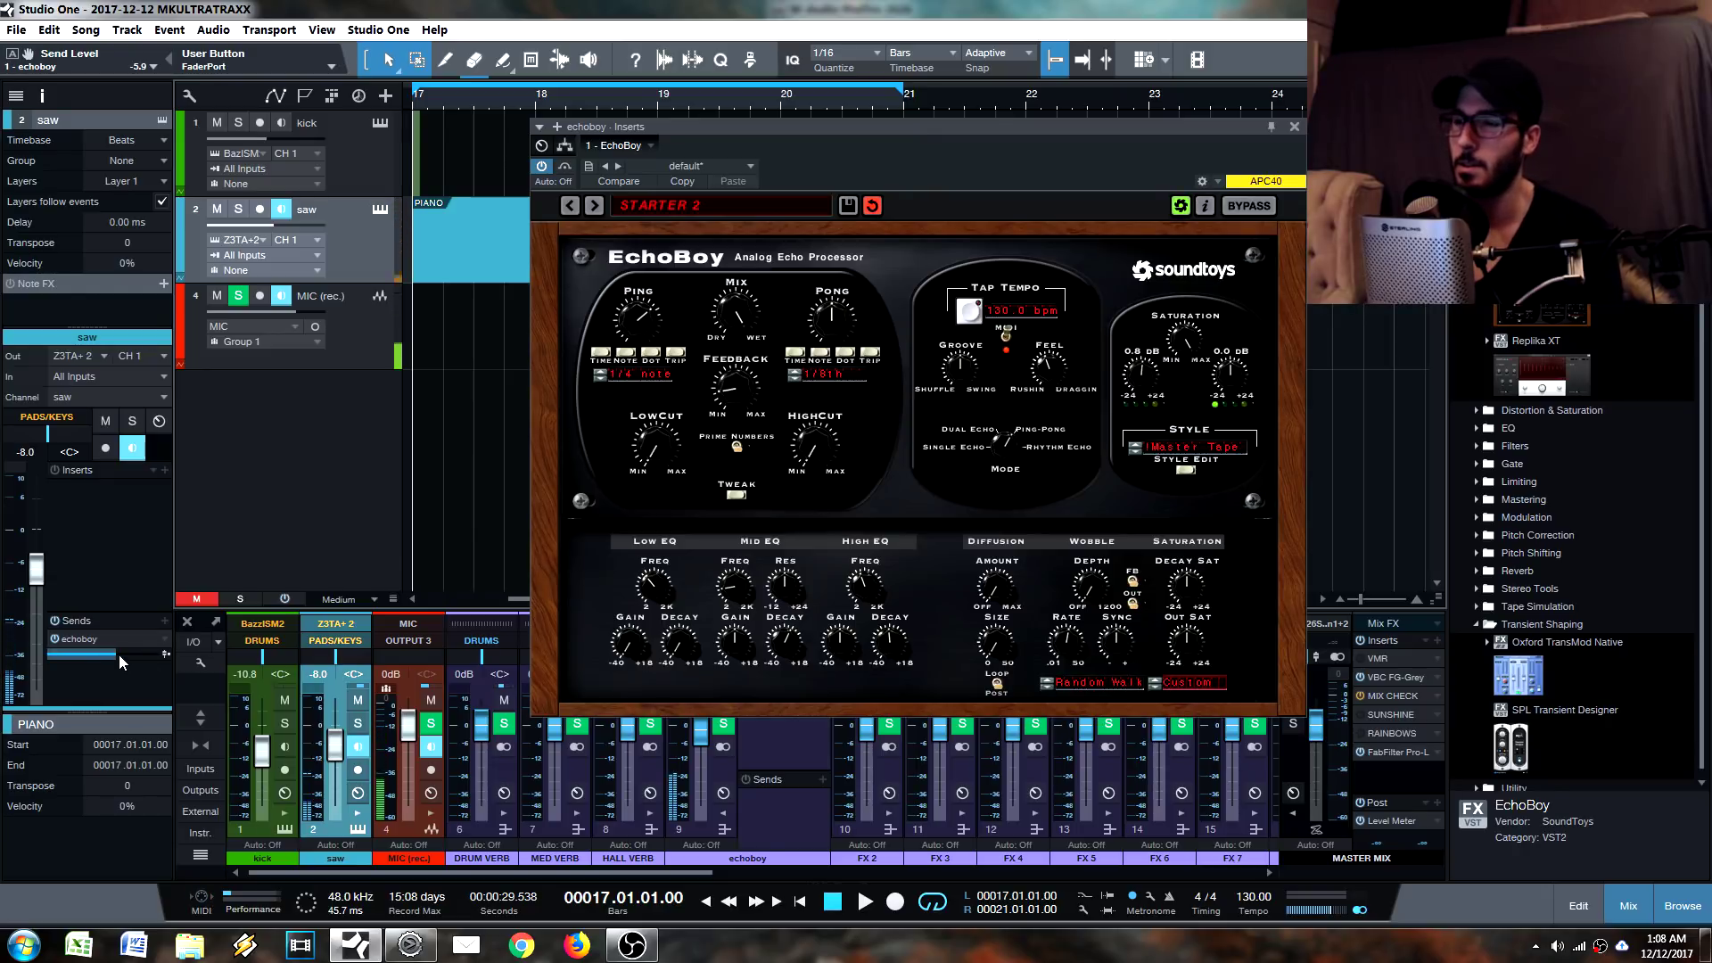
drag(111, 662, 150, 664)
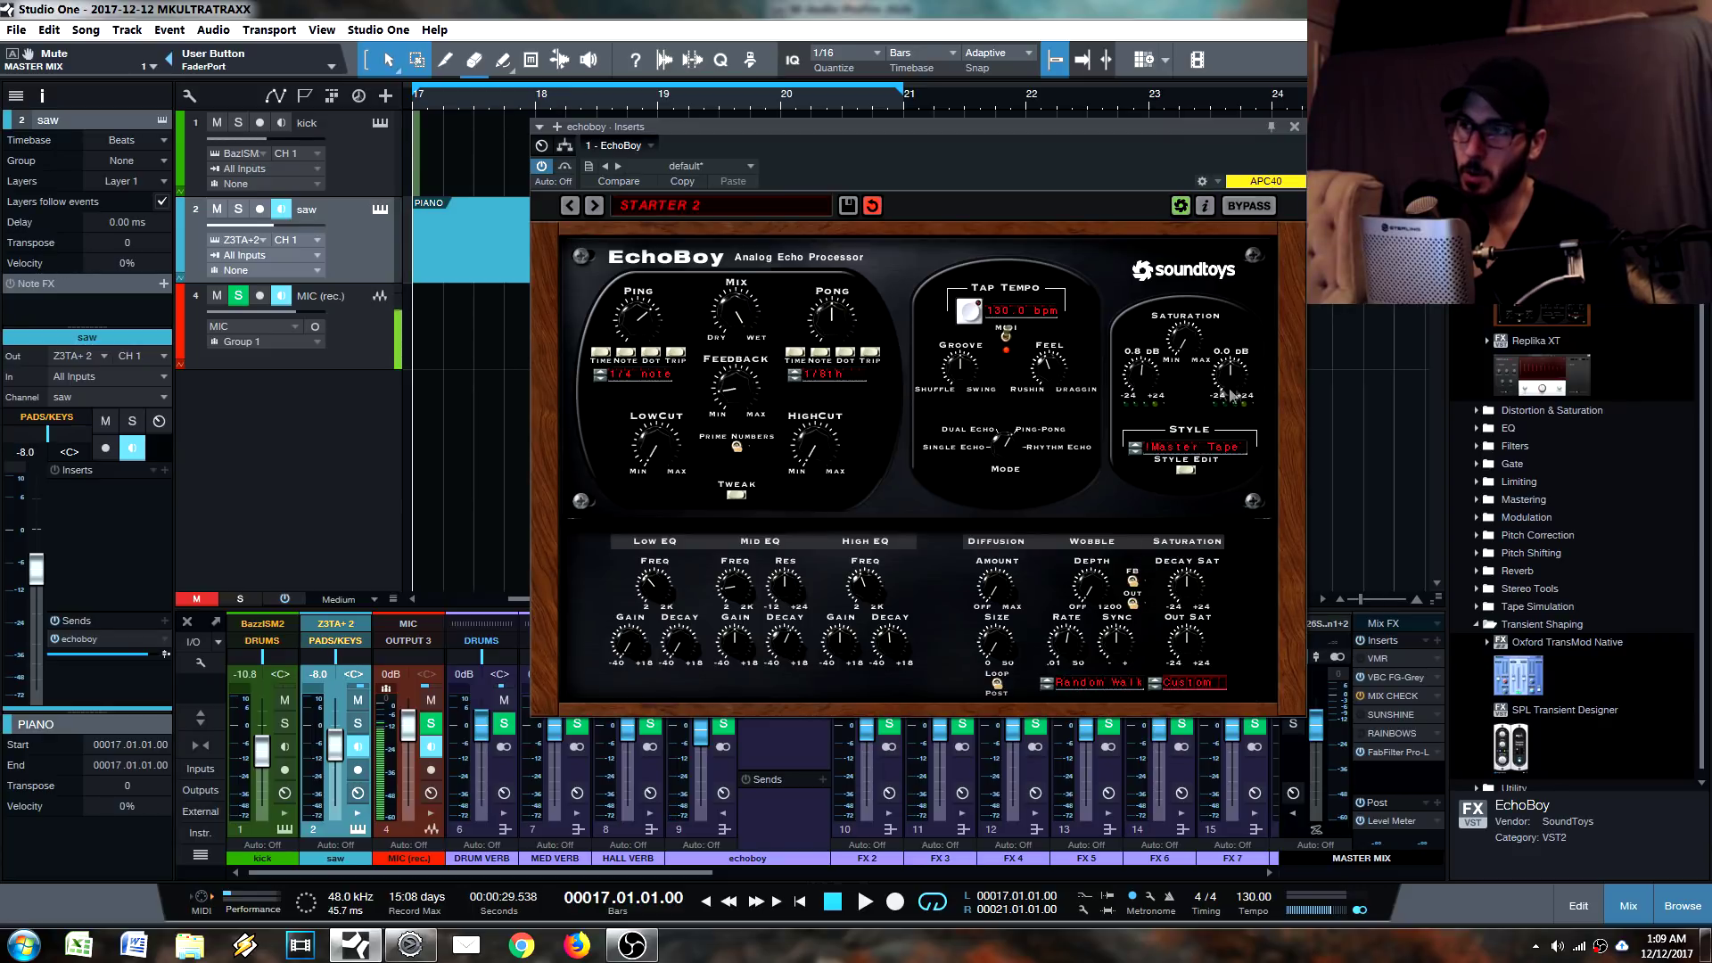
click(1184, 341)
click(1142, 378)
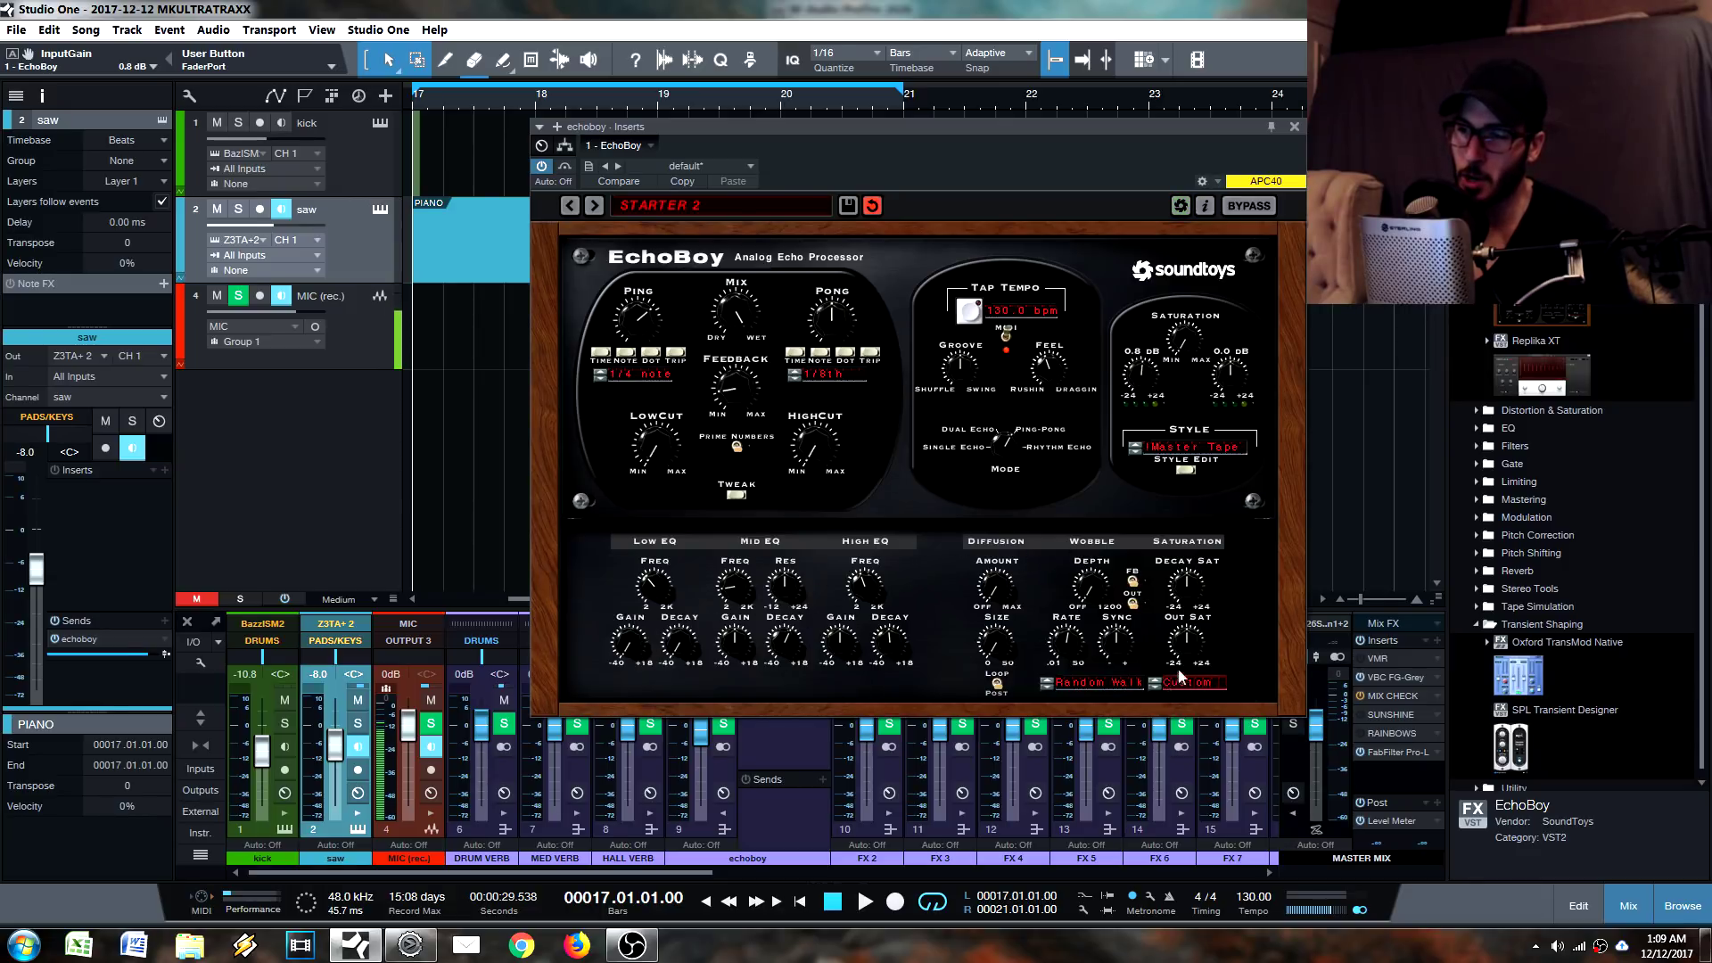
Browse EchoBoy's Style Edit saturation types, trying Limit 2, Hard Lim and Clean.
click(1155, 684)
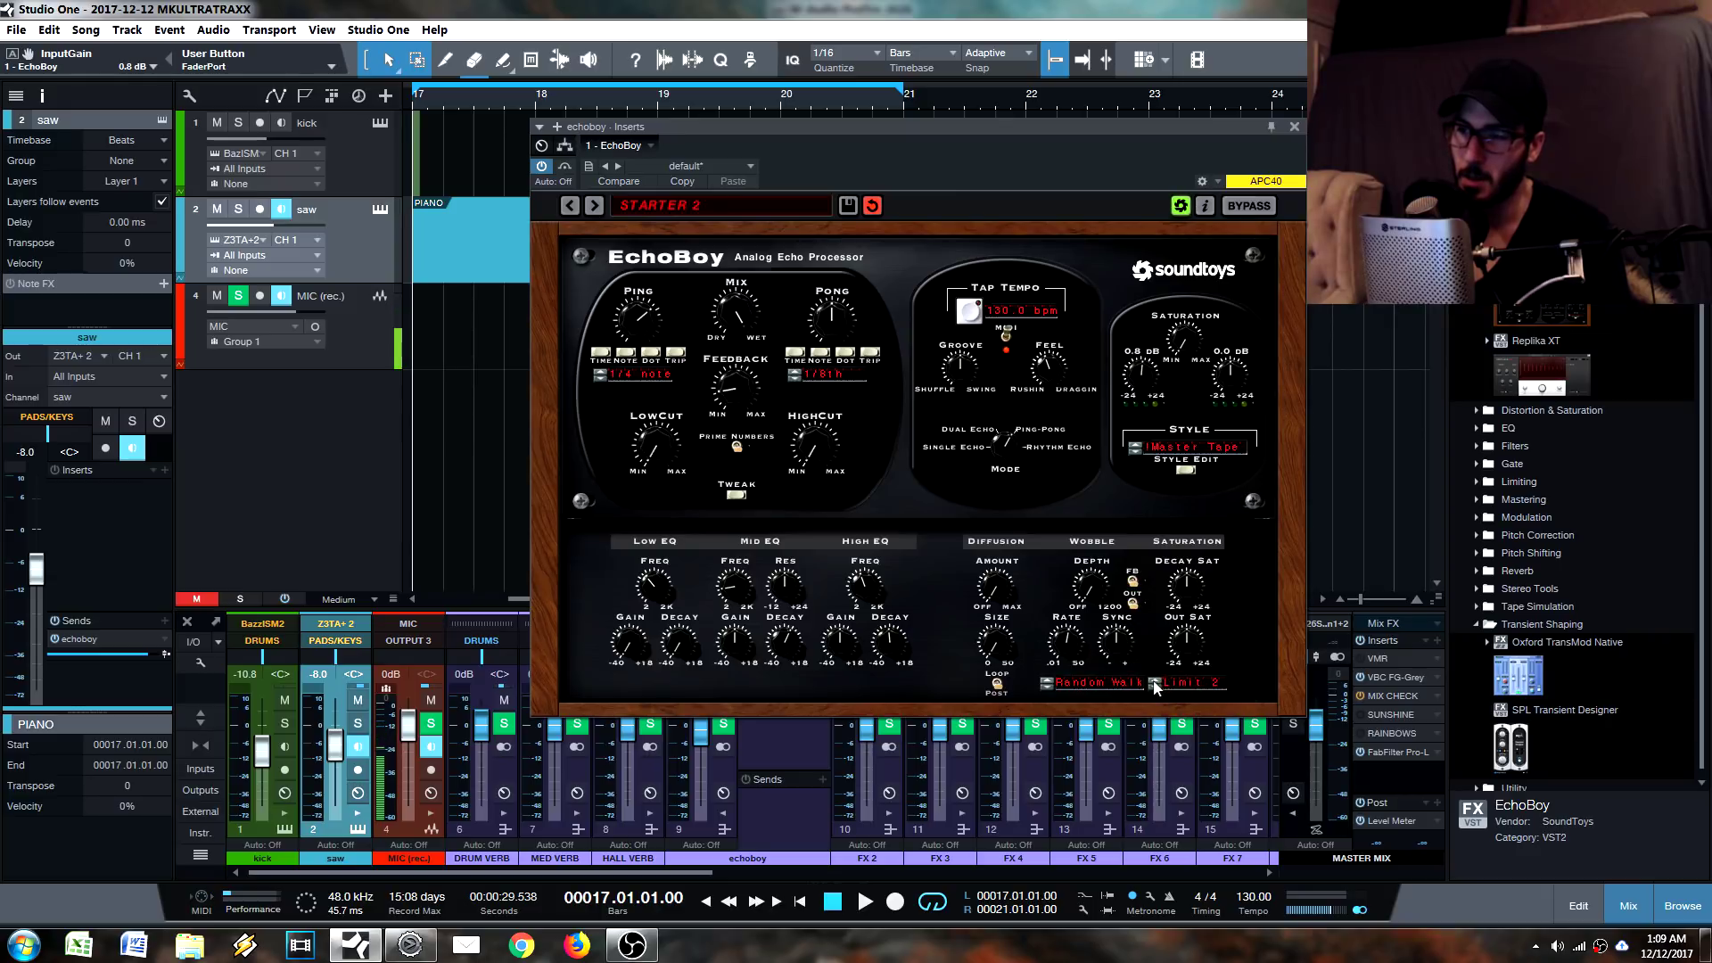
click(1153, 684)
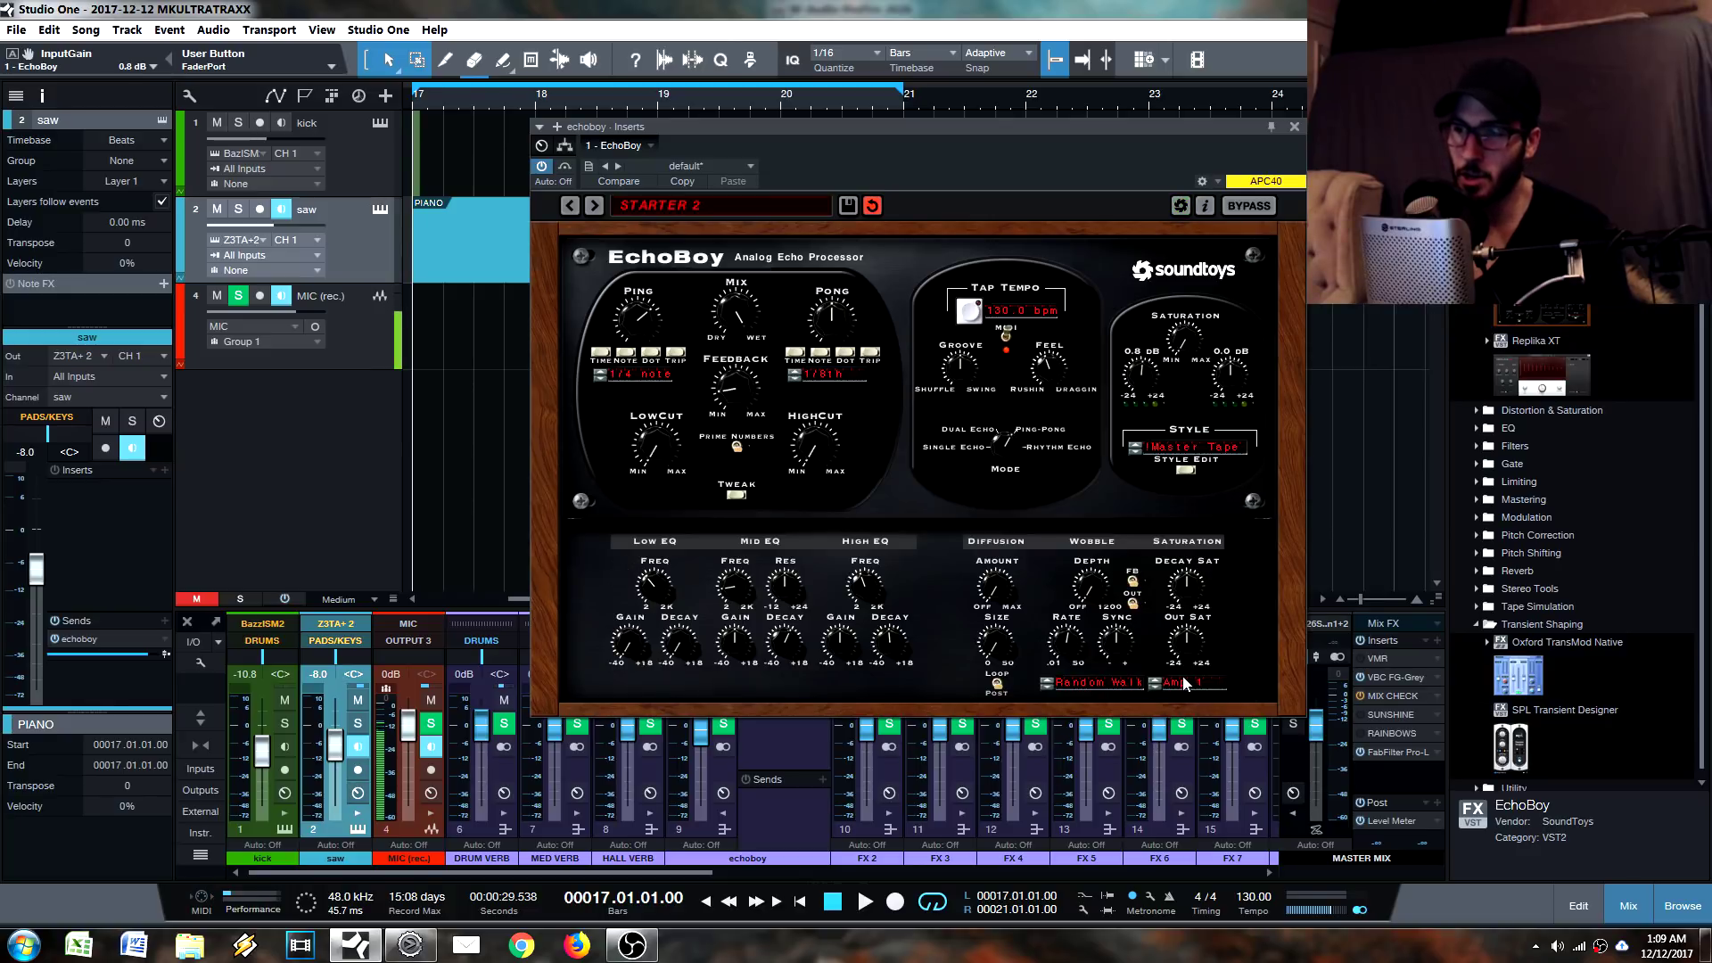
click(1153, 682)
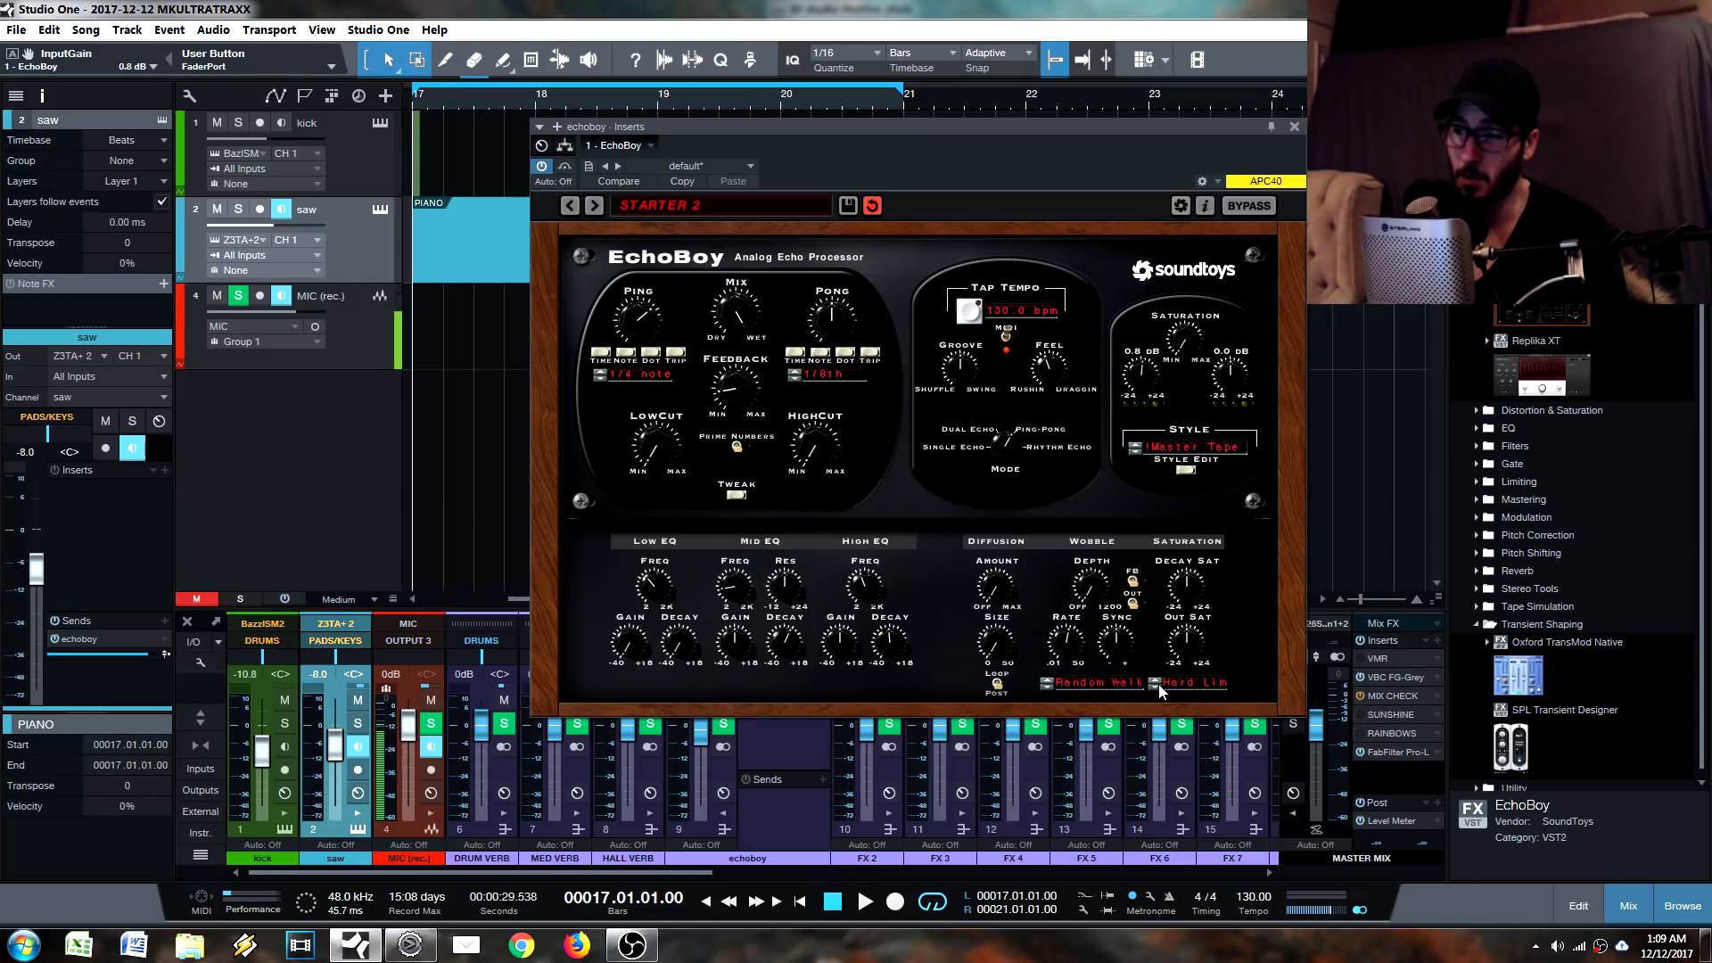
click(1156, 687)
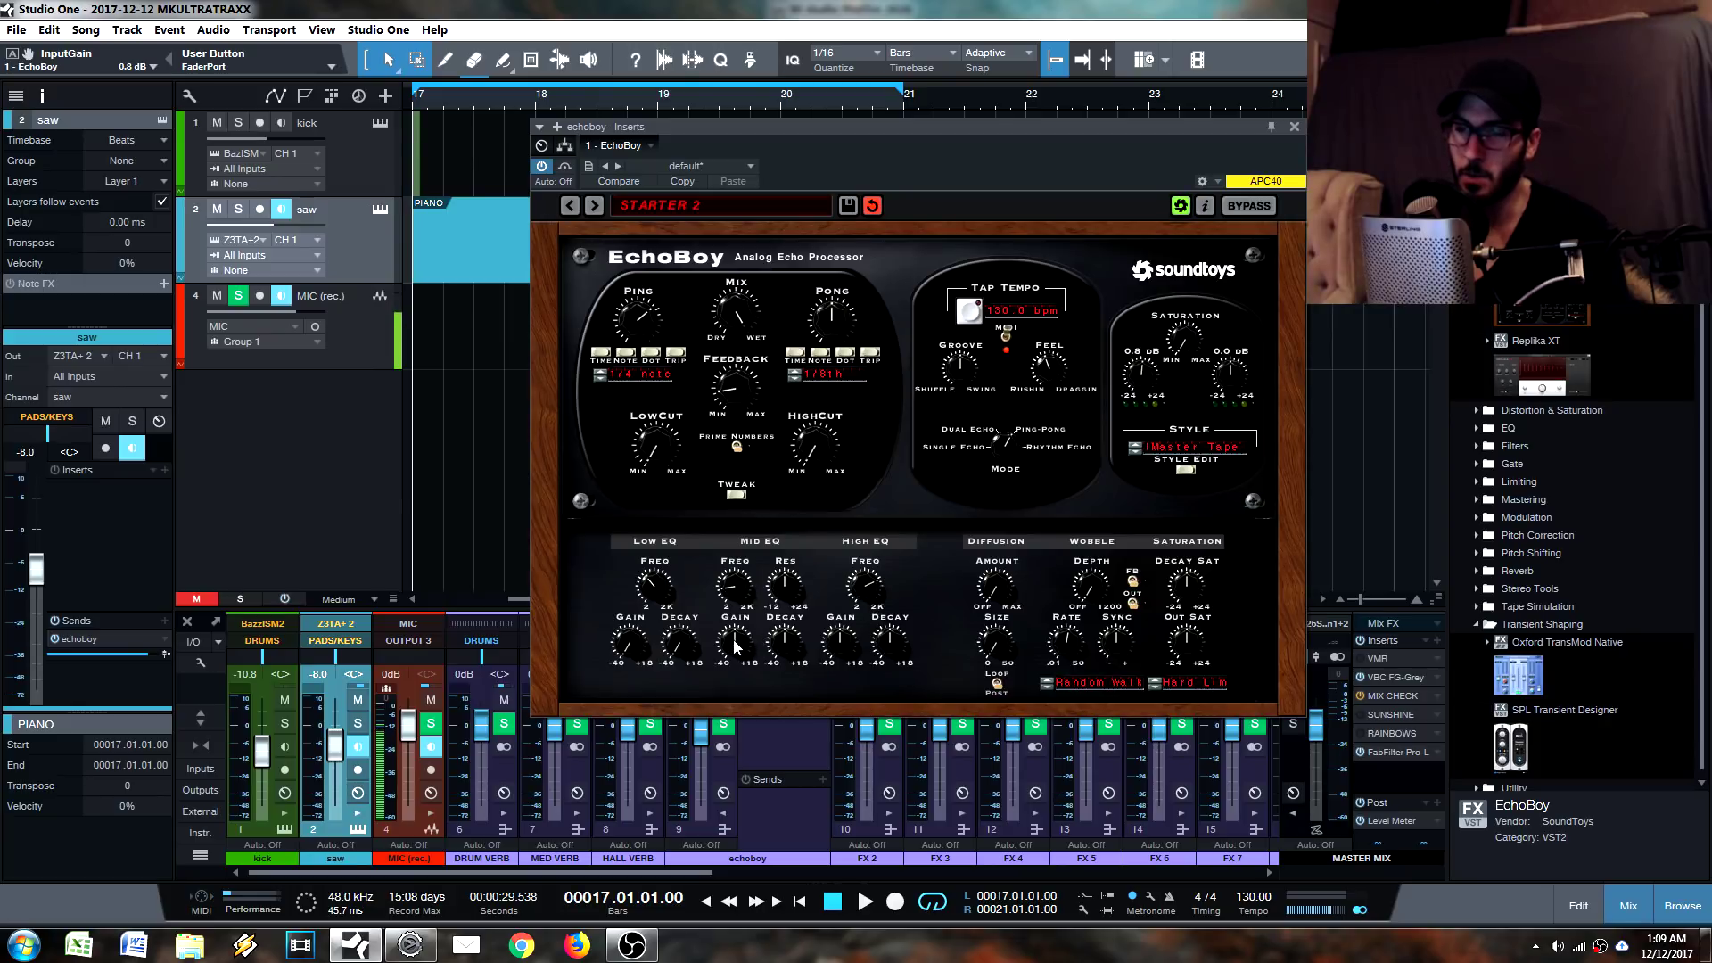
click(1154, 684)
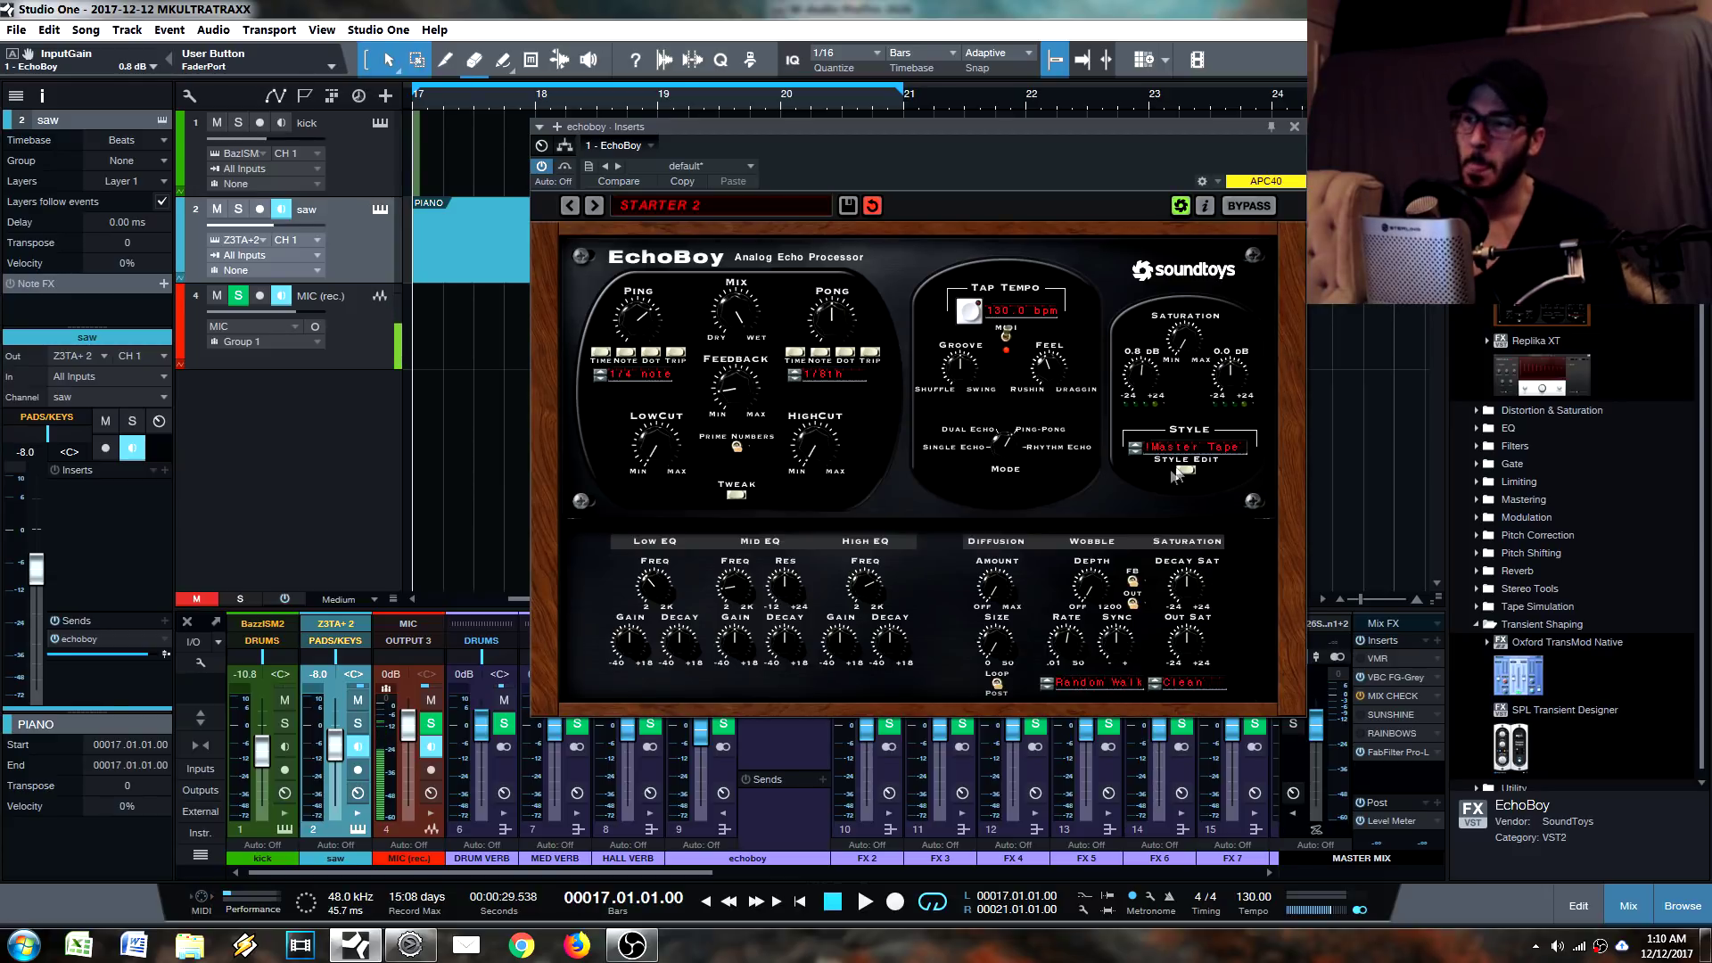
Lower EchoBoy's Saturation to 0.00 dB and choose the Limit 1 saturation type in the Style Edit section.
mouse_move(1194, 356)
mouse_down()
mouse_move(1193, 337)
mouse_move(1190, 361)
mouse_up()
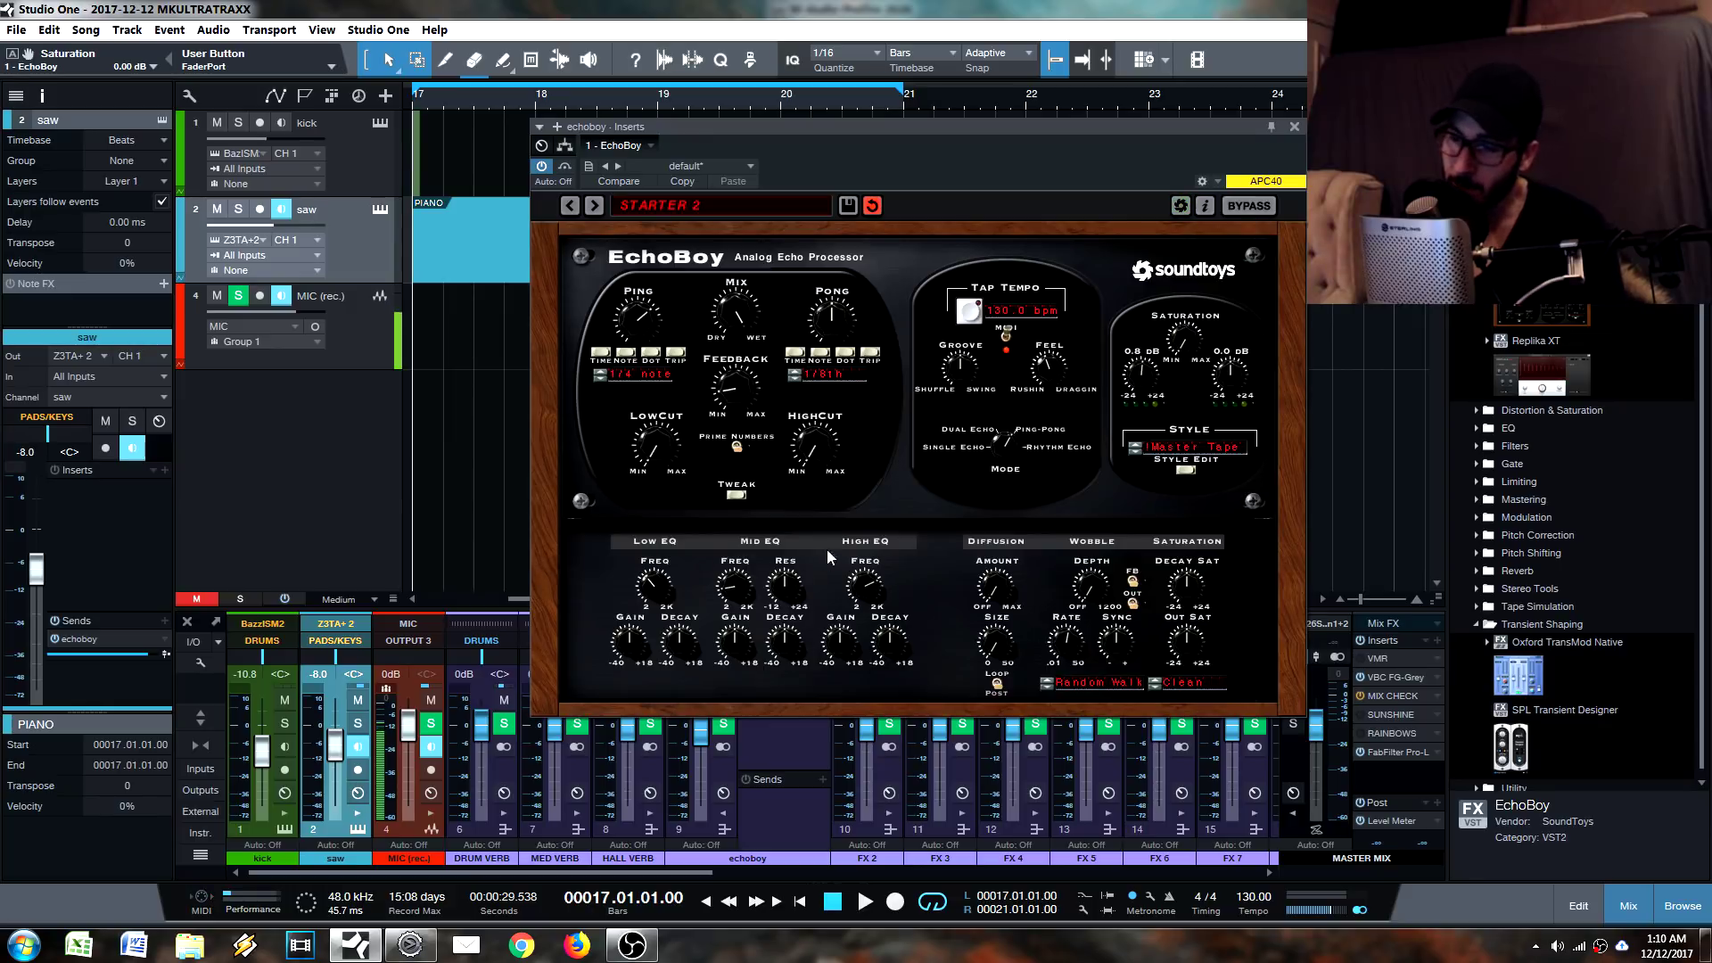
click(1155, 684)
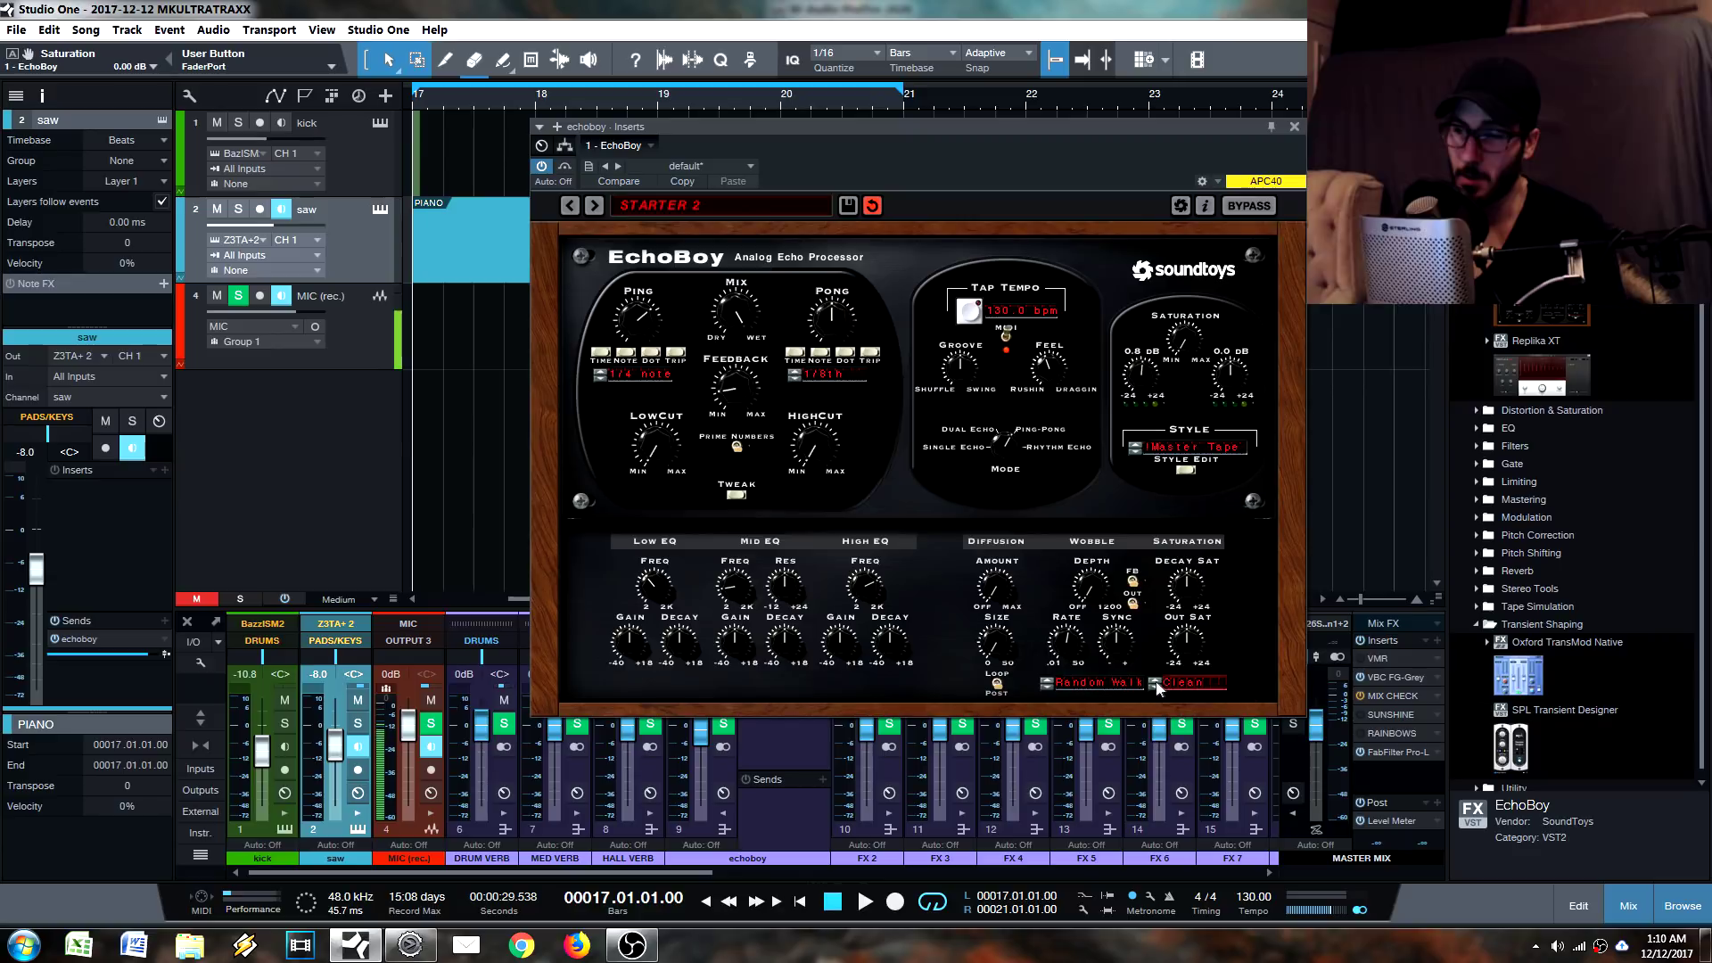
click(1154, 684)
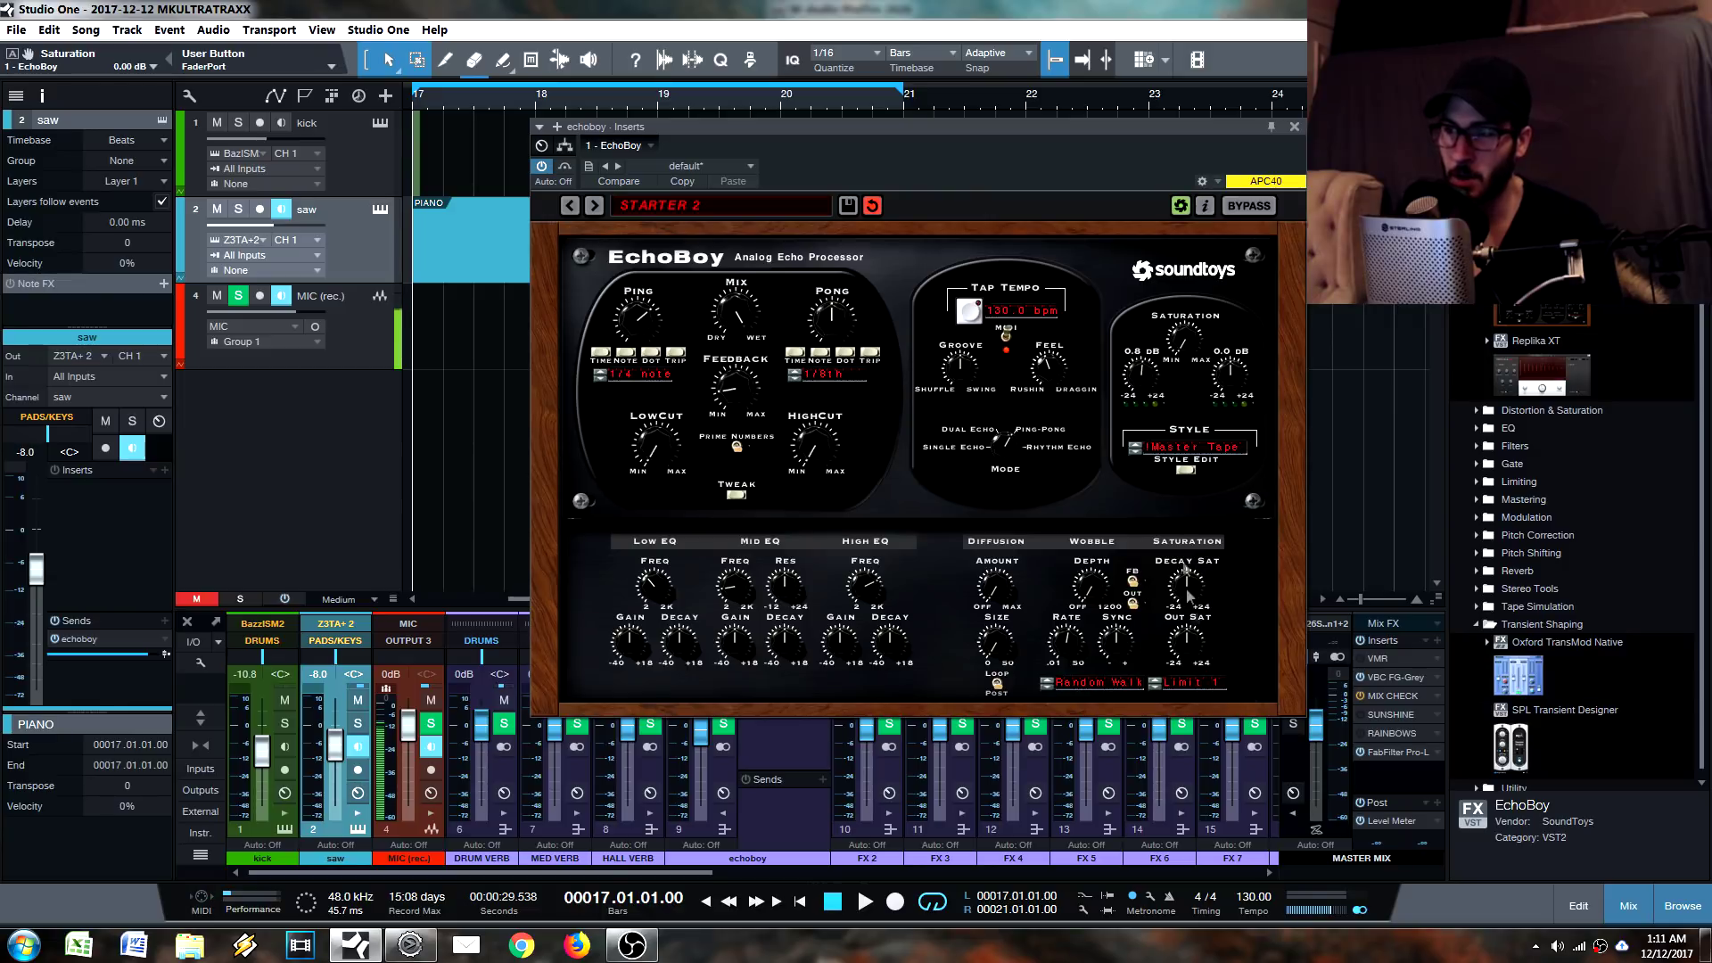
Audition the Limit 1 saturation with EchoBoy's Saturation at 0.00 dB and at higher amounts, finishing at 24.00 dB.
drag(1182, 361, 1194, 419)
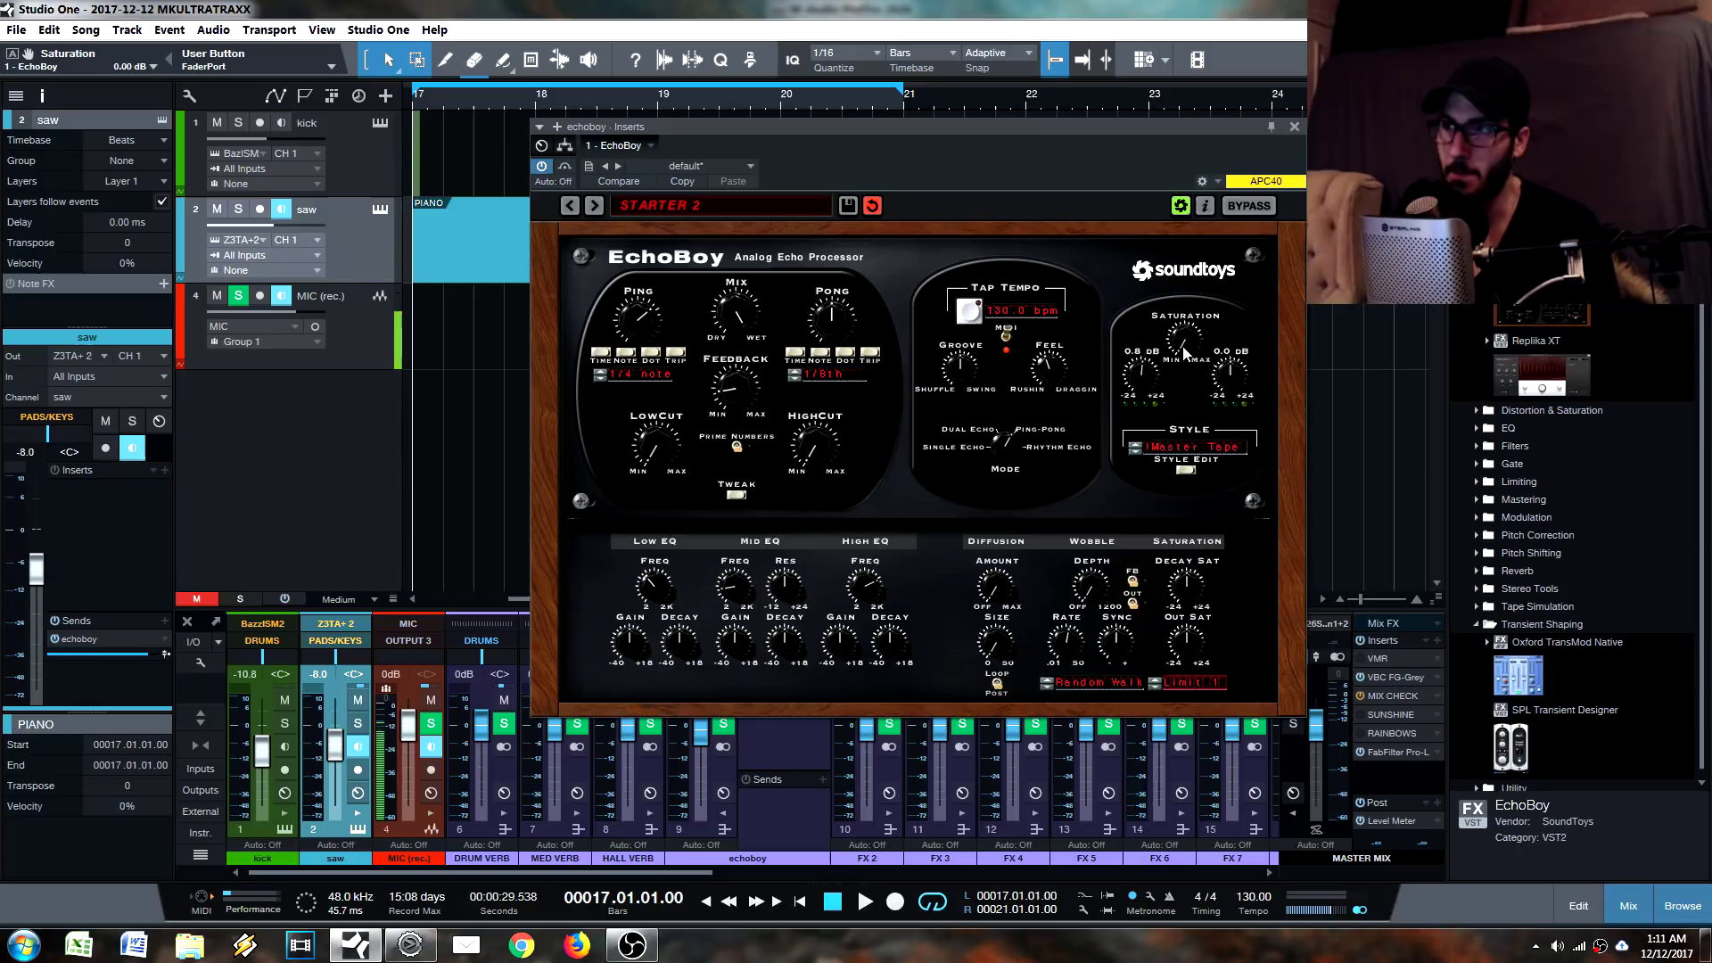
drag(1182, 340, 1182, 358)
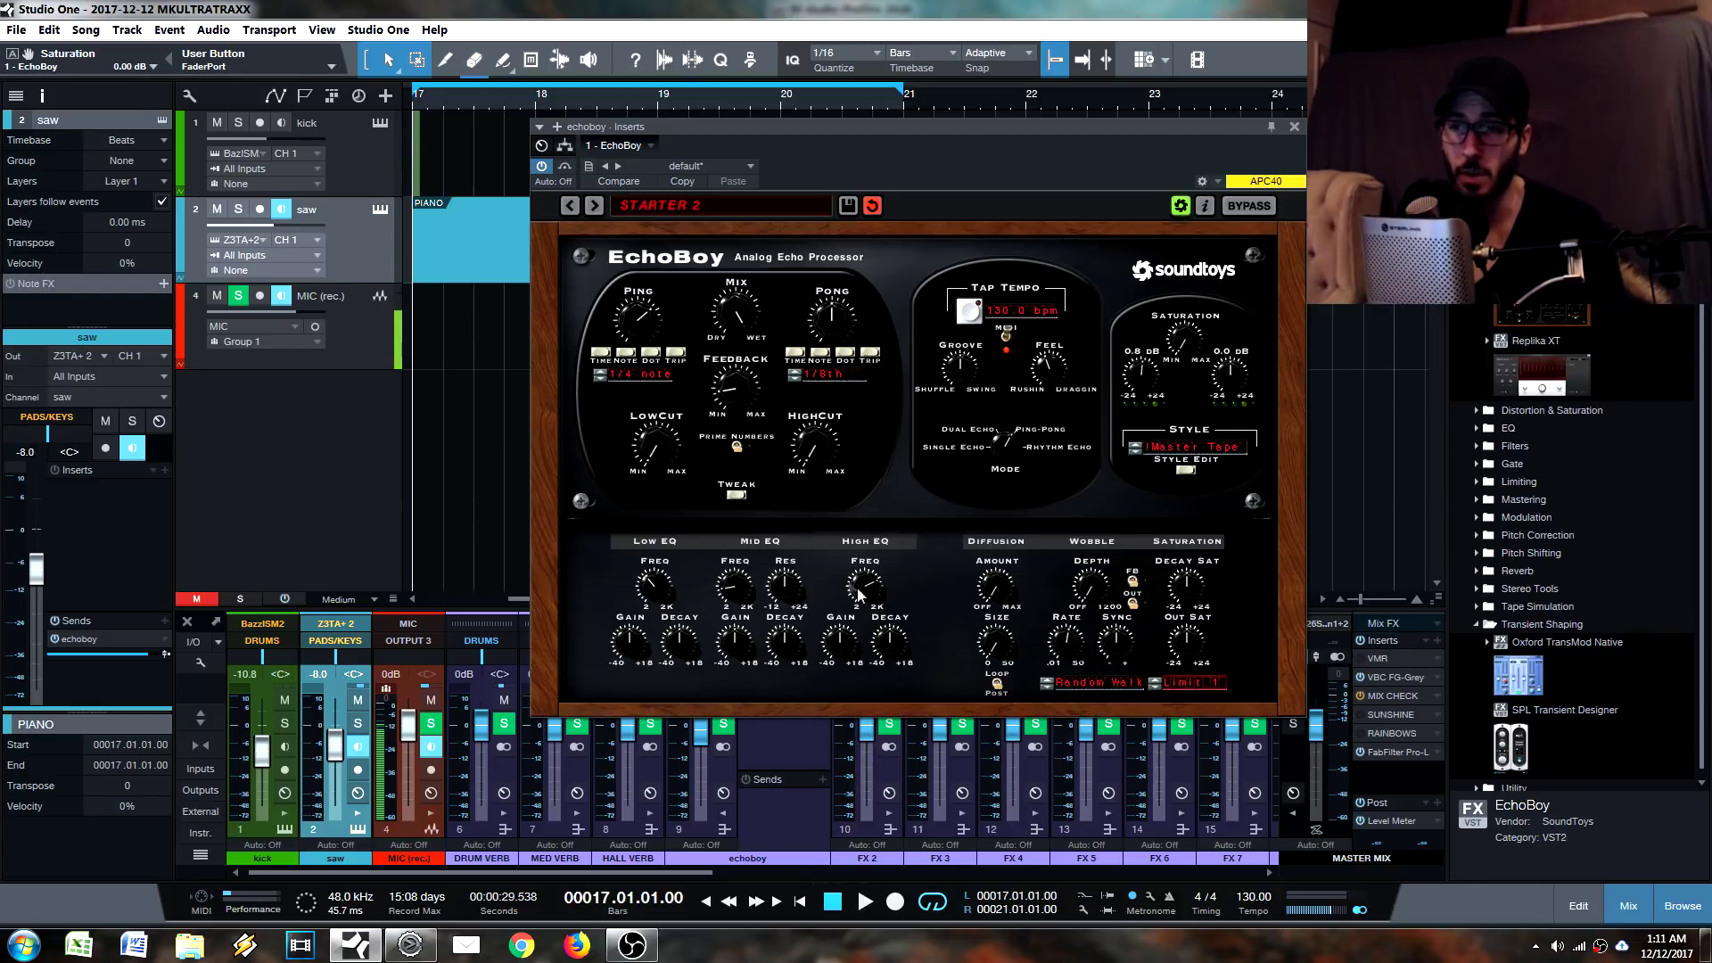
drag(1170, 330, 1189, 267)
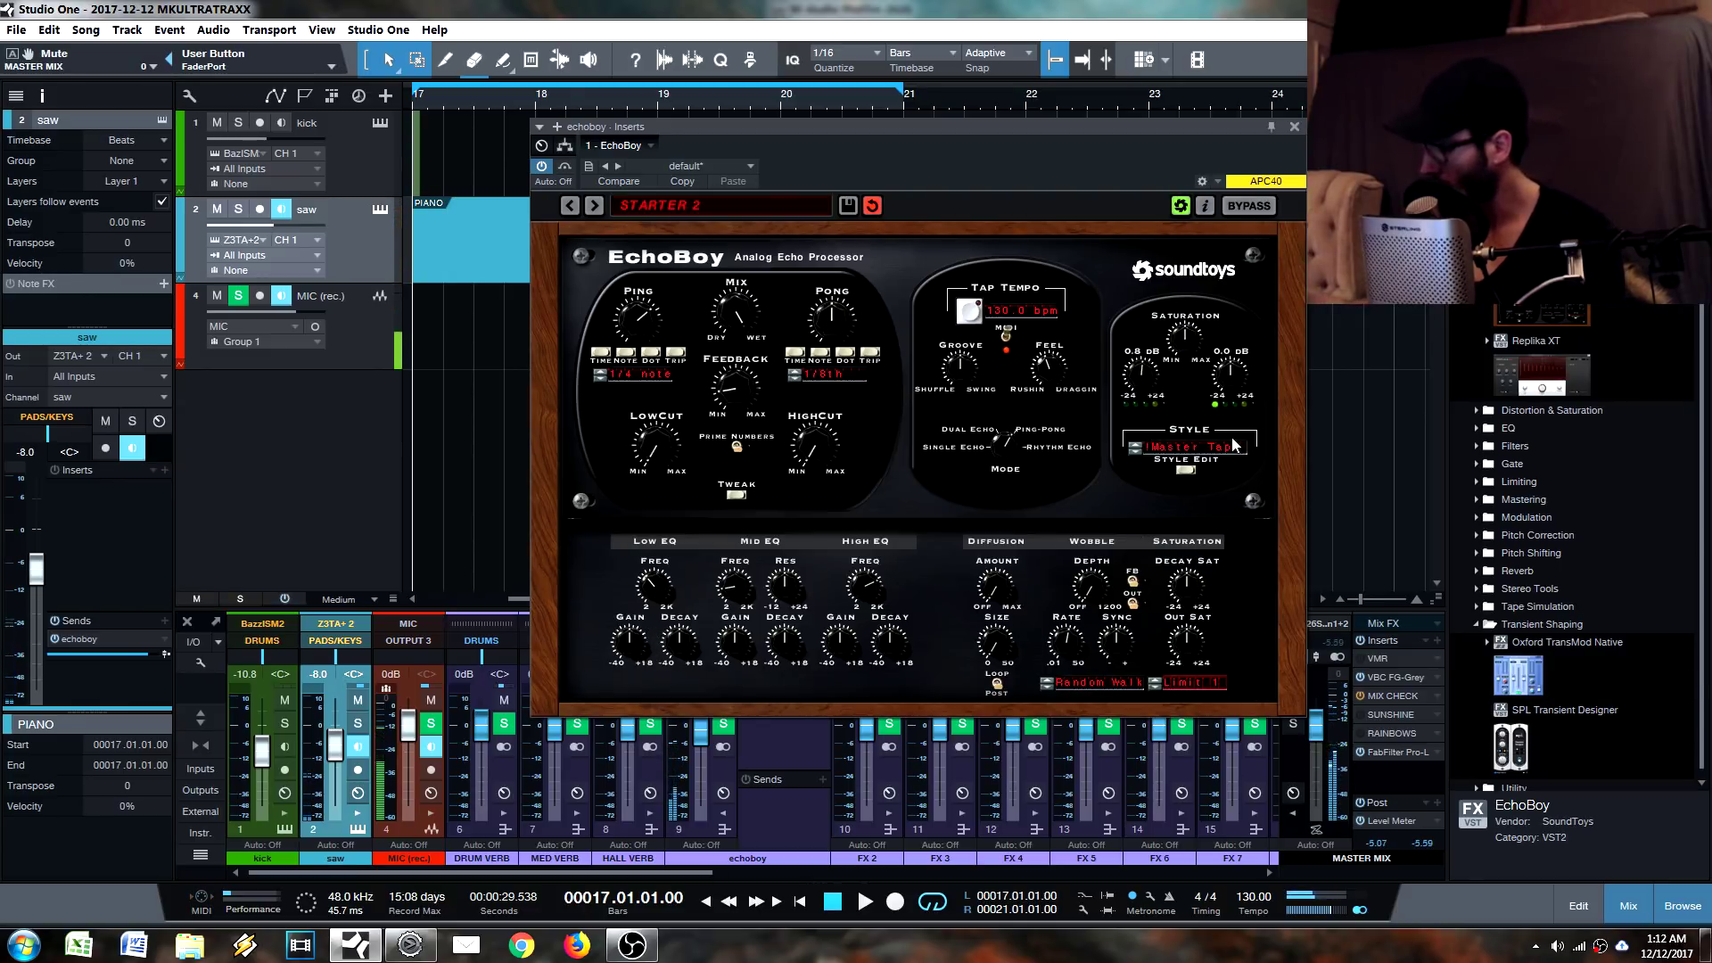
click(1188, 348)
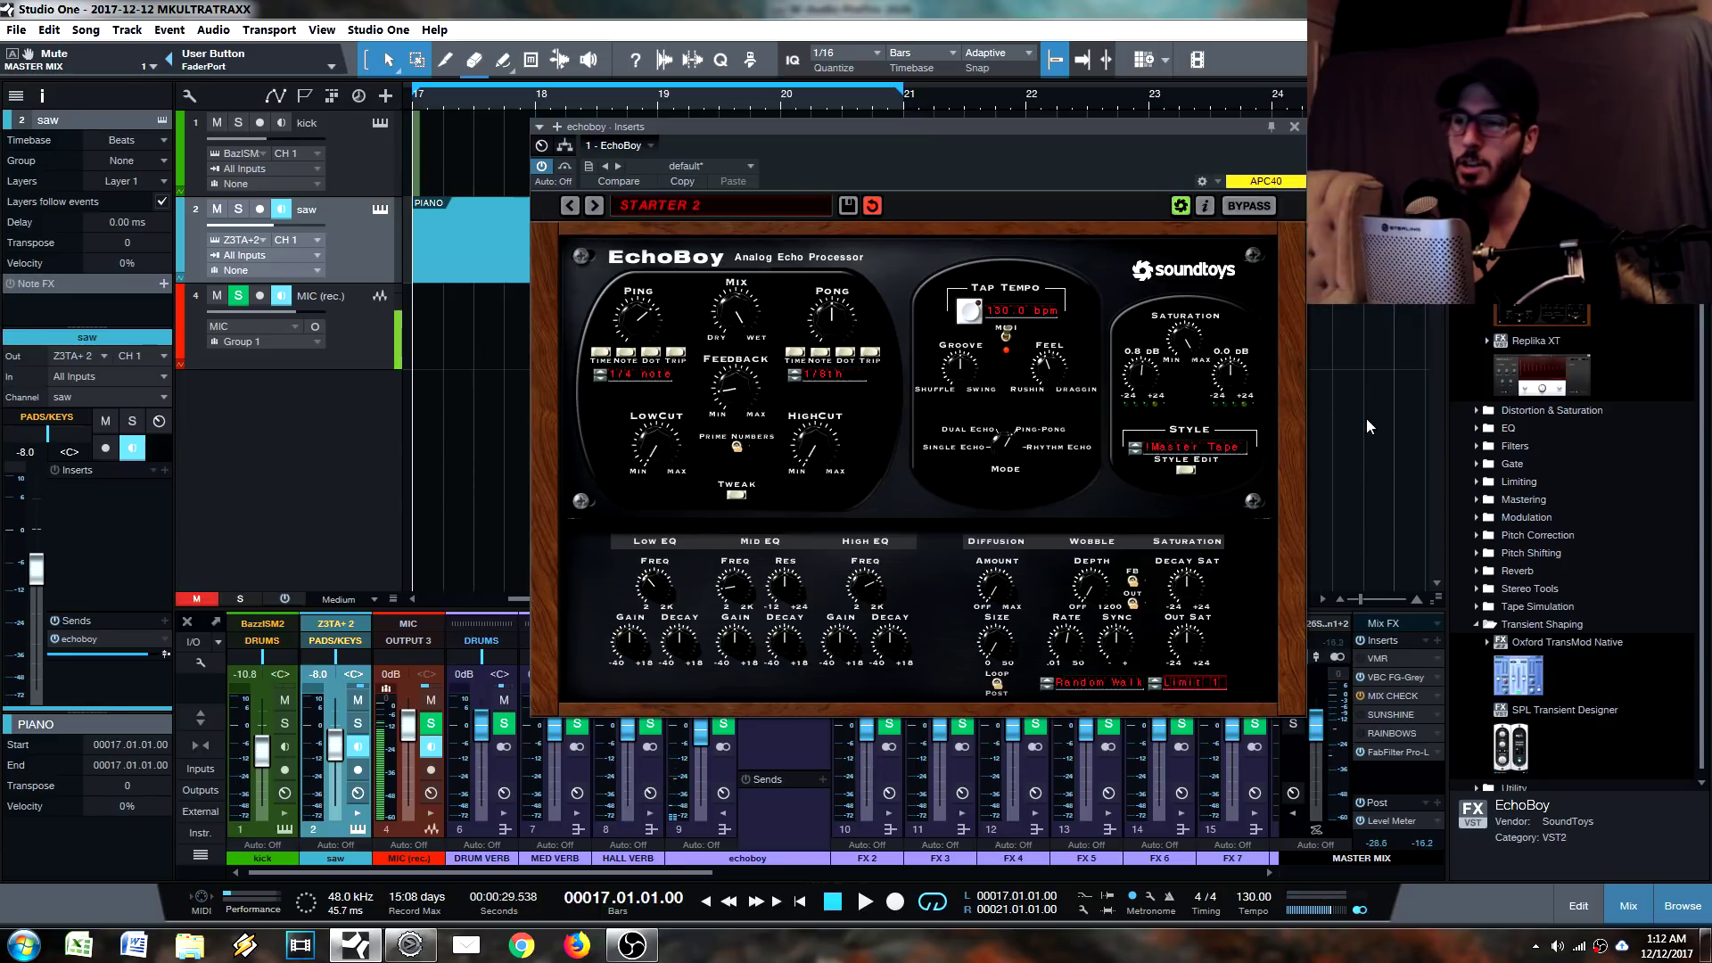
Lower EchoBoy's Output gain to -4.6 dB and raise its Input gain to 2.0 and finally 4.8 dB.
drag(1236, 381, 1239, 406)
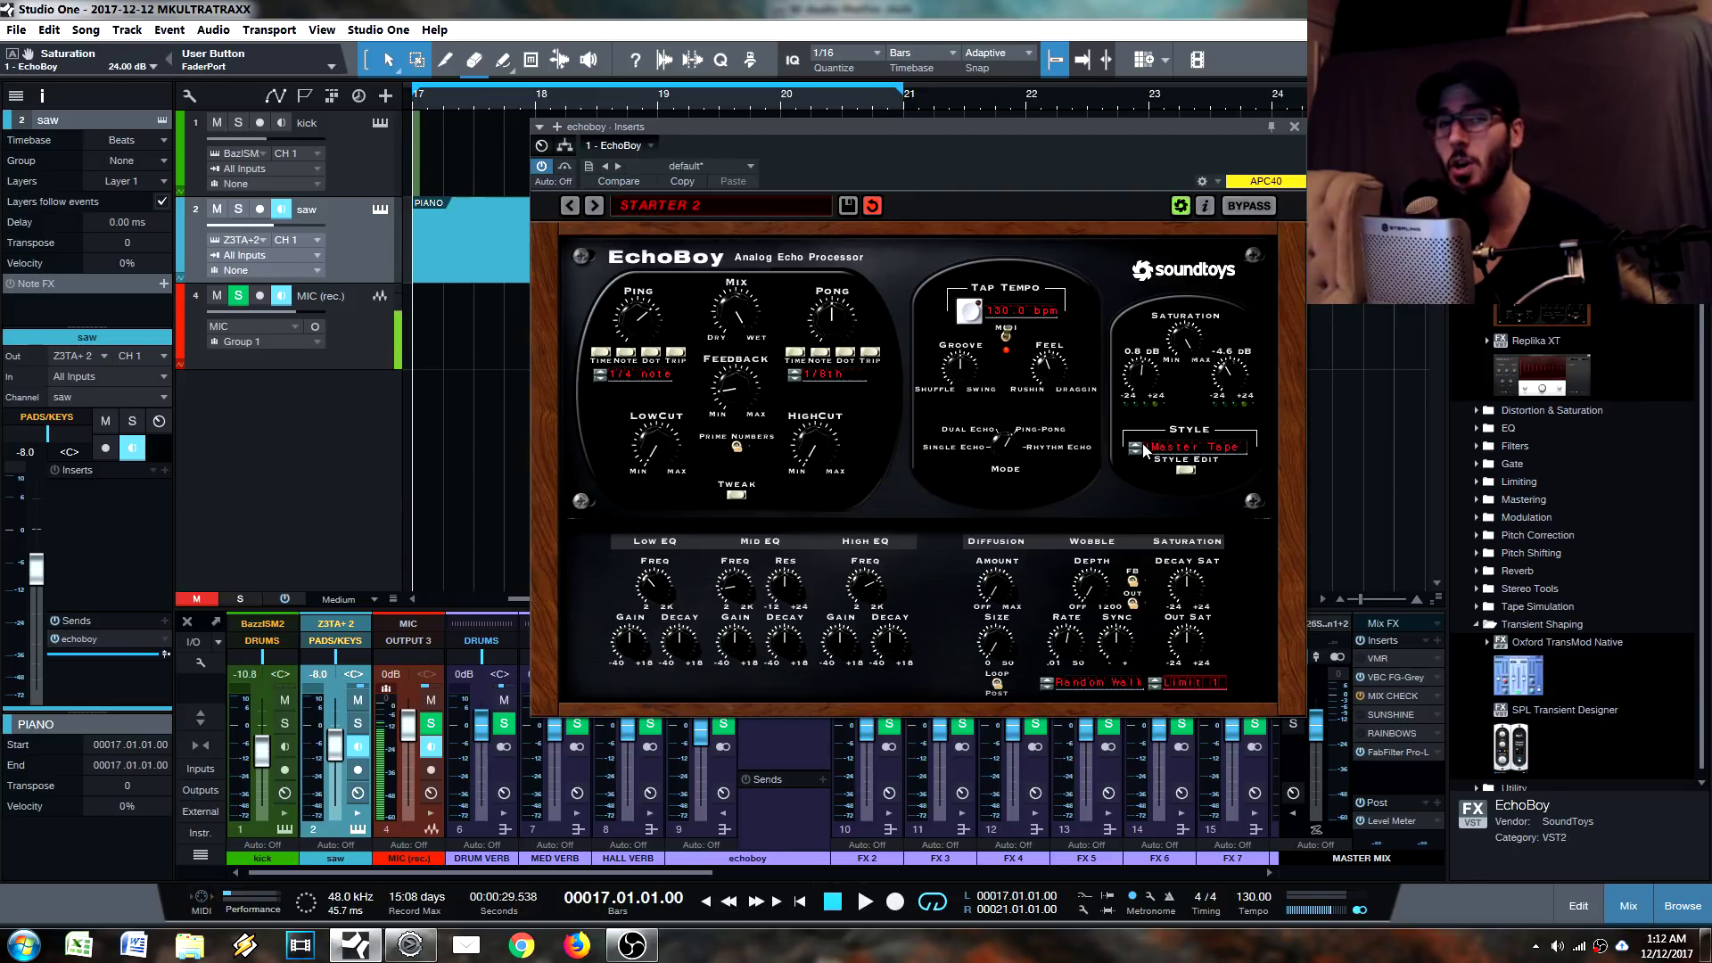
drag(1146, 386, 1150, 373)
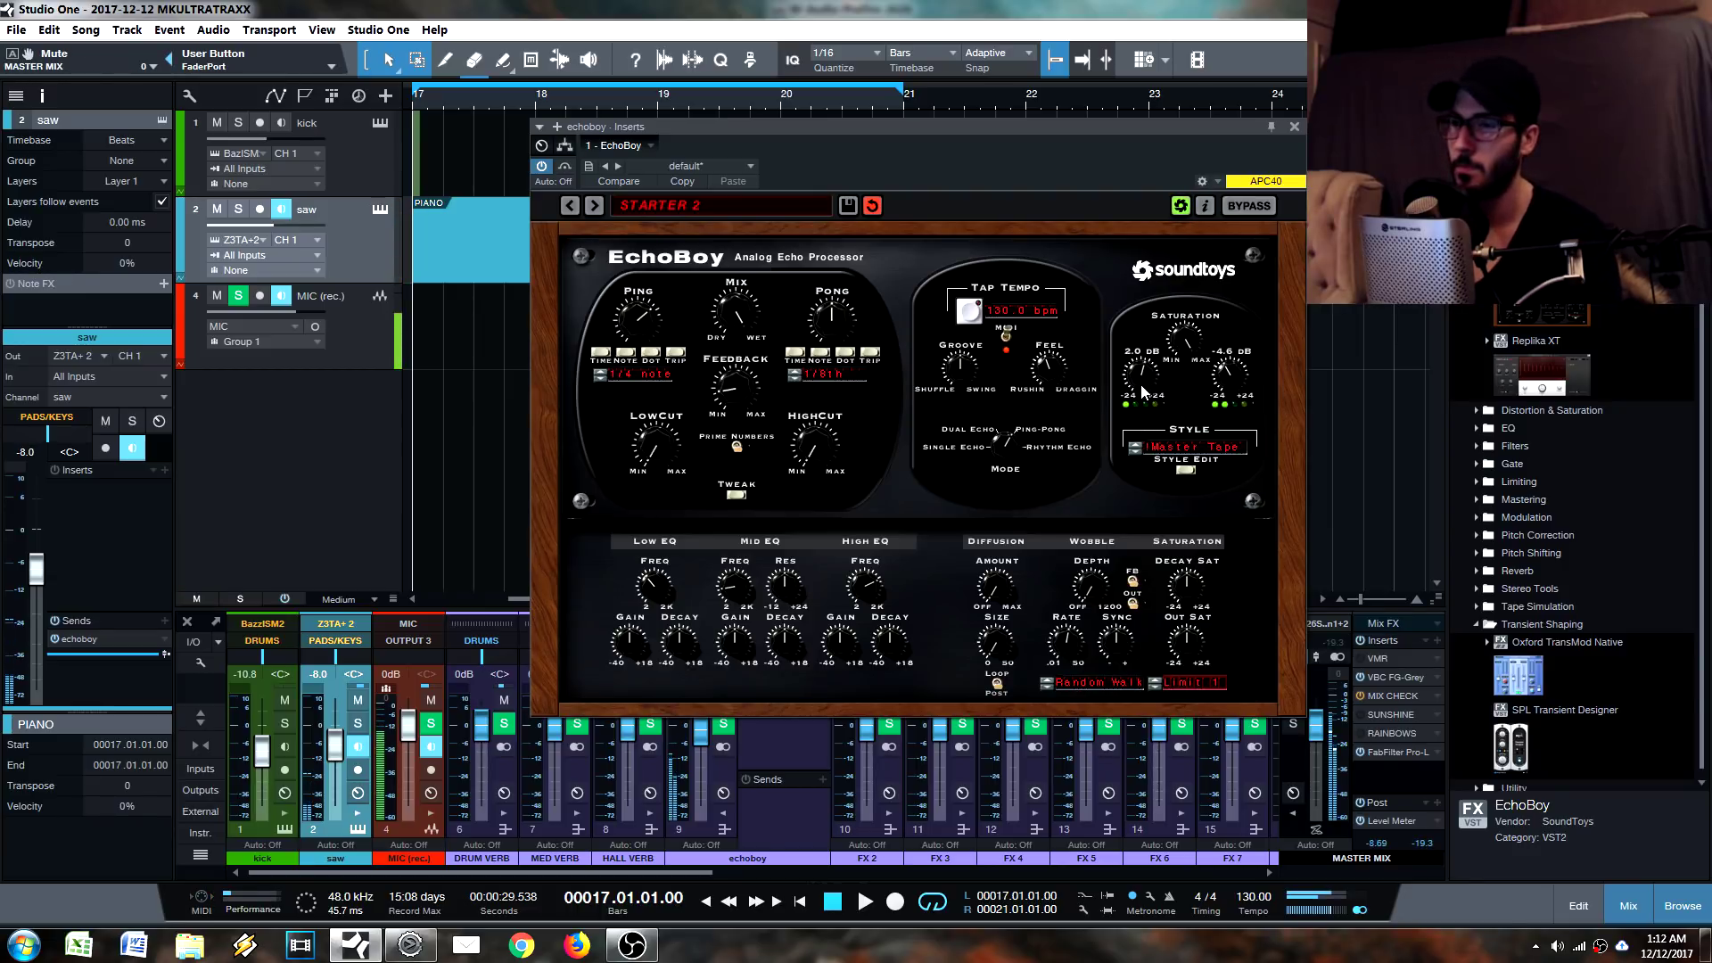
drag(1147, 375, 1149, 364)
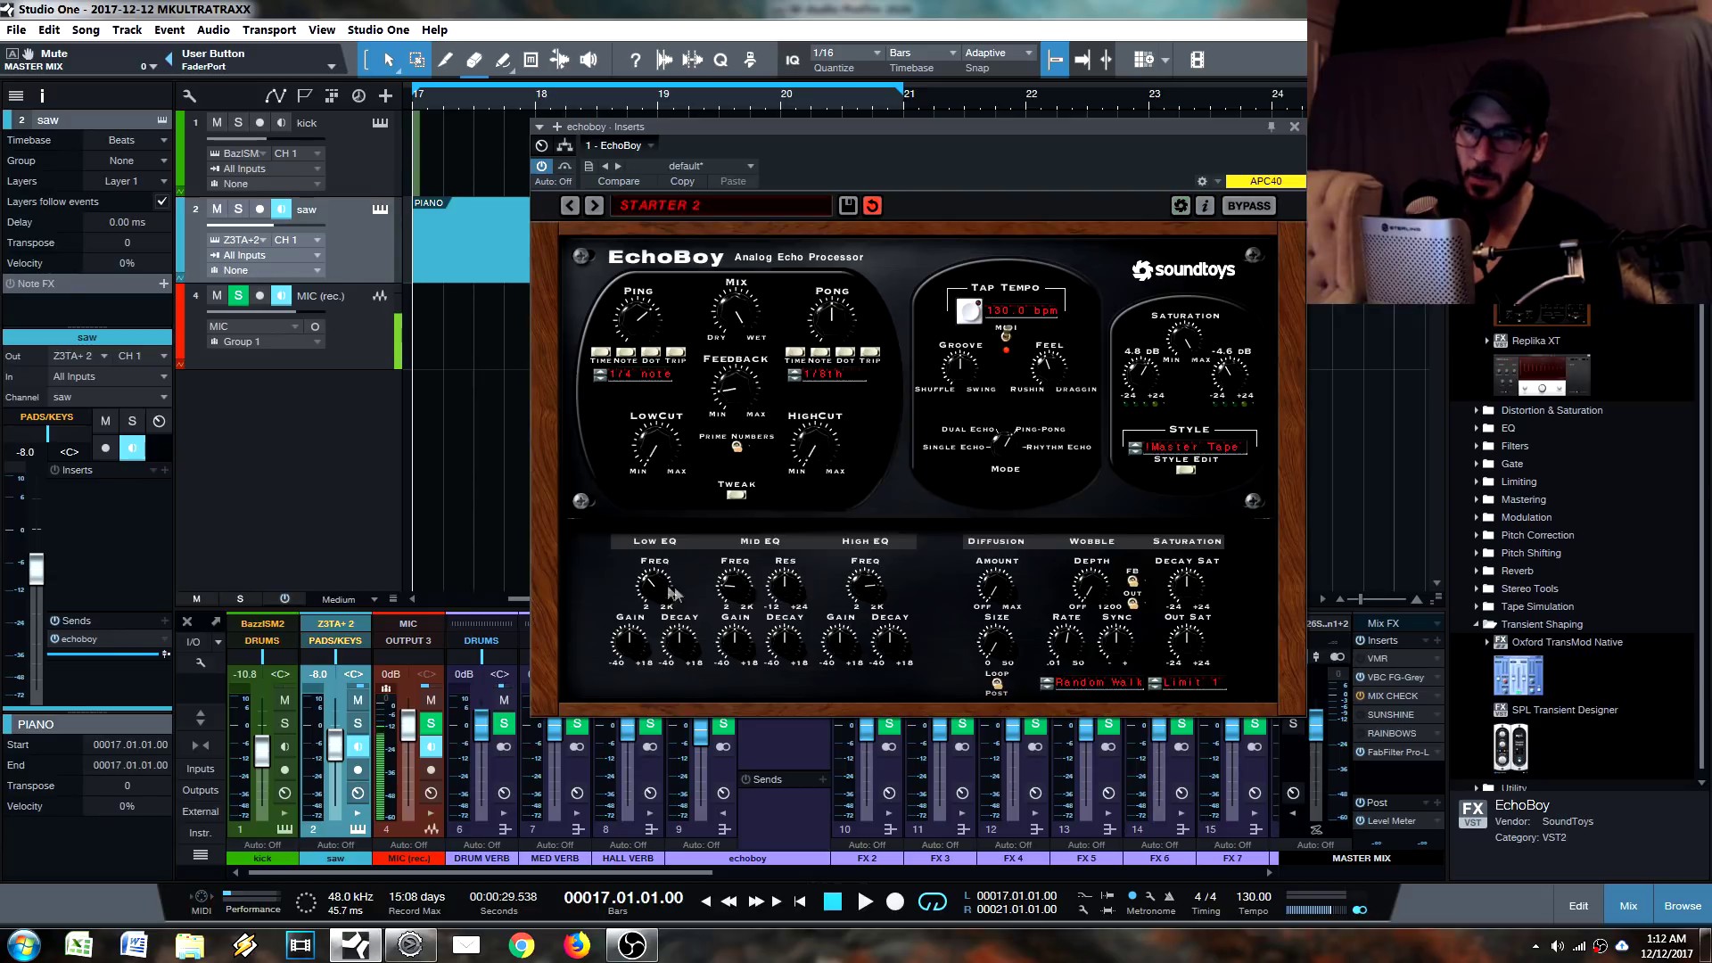
Sweep EchoBoy's Low EQ frequency down to 15.52 Hz and back up through 441.84 Hz, finishing at 1084.57 Hz.
drag(655, 584, 660, 598)
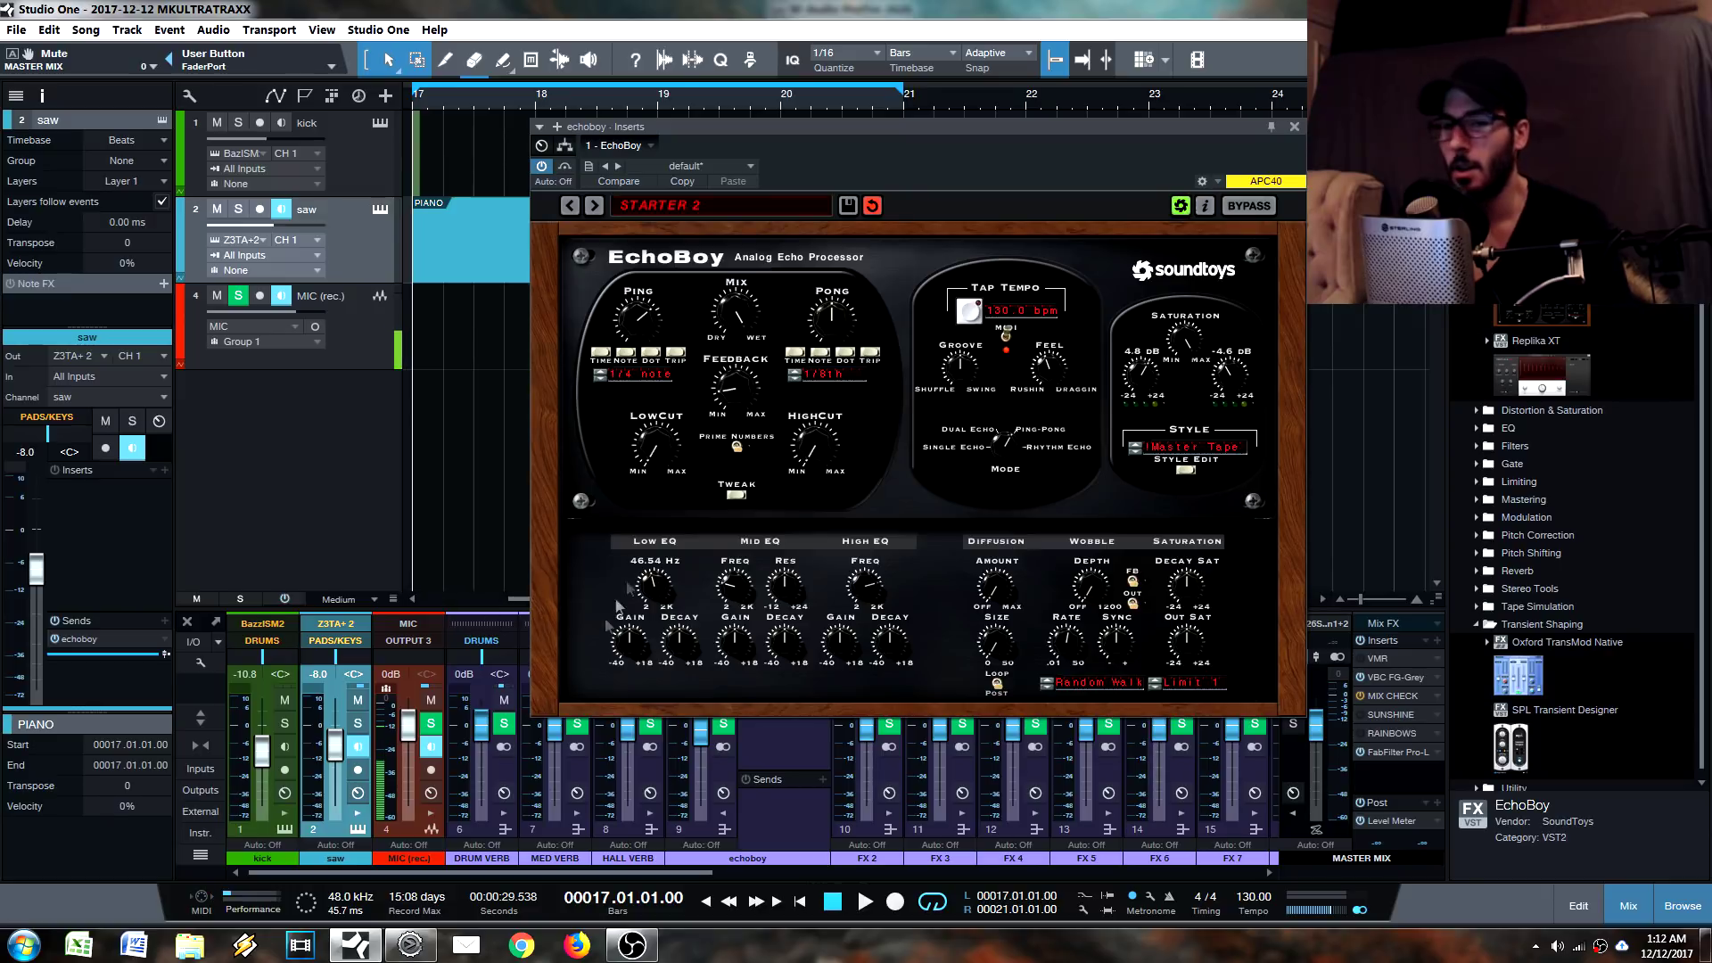
alt+click(657, 590)
drag(651, 584, 654, 624)
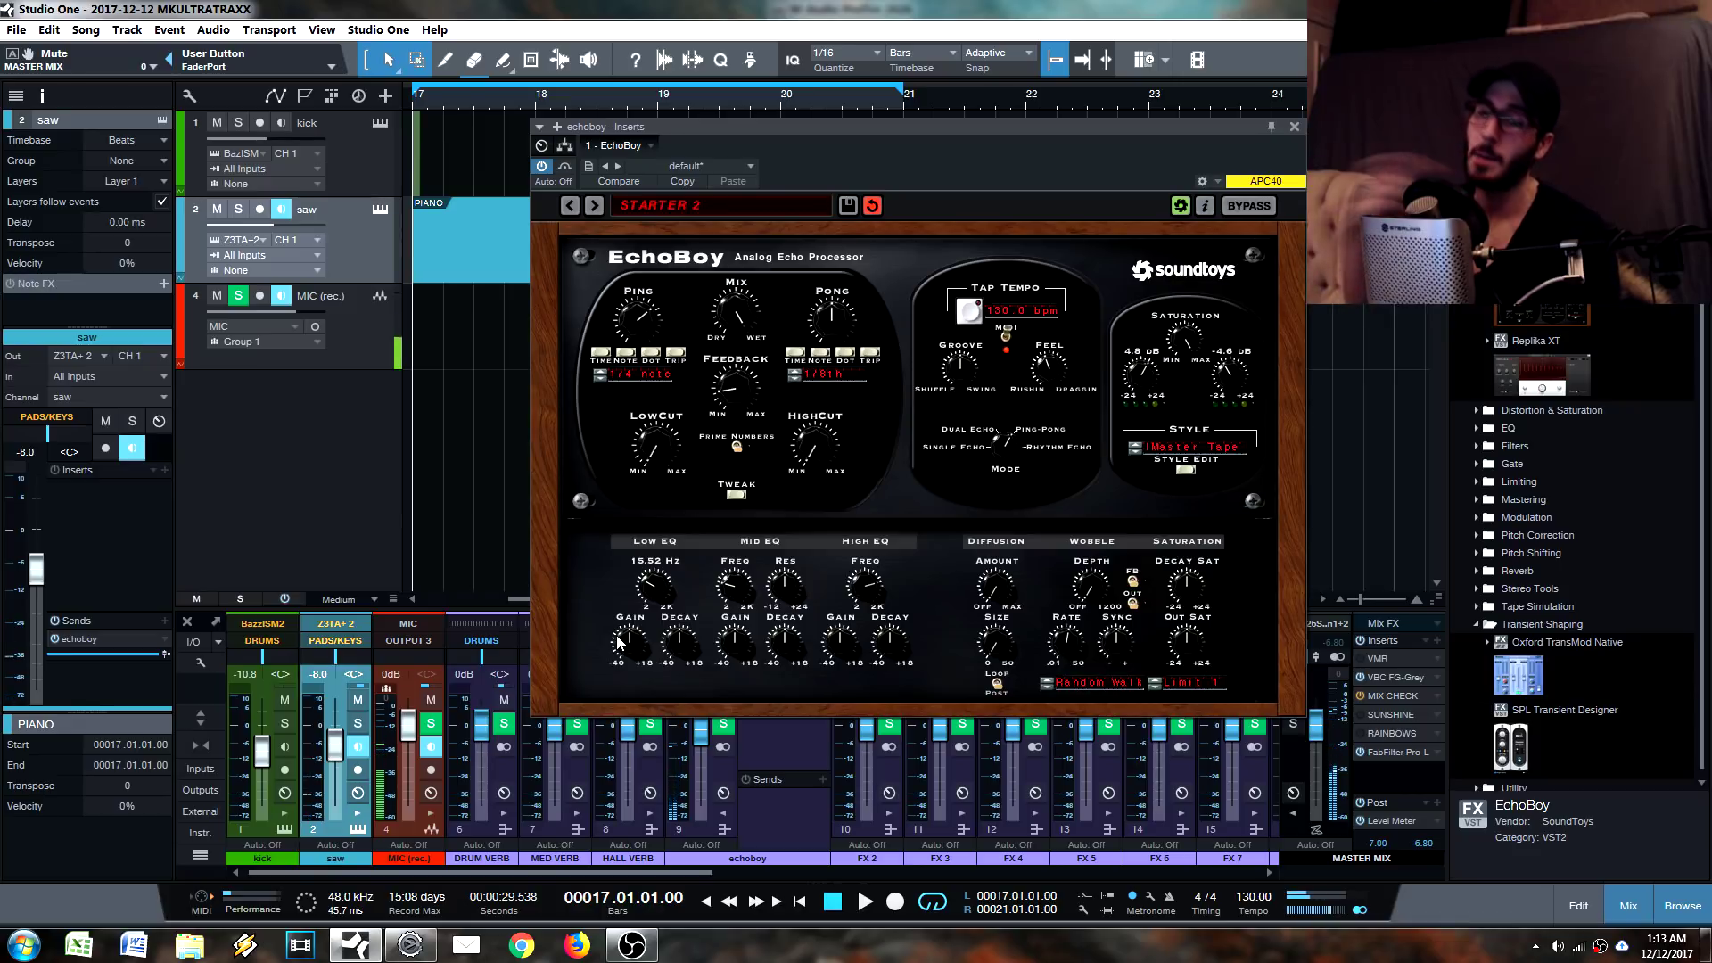
drag(664, 595, 676, 560)
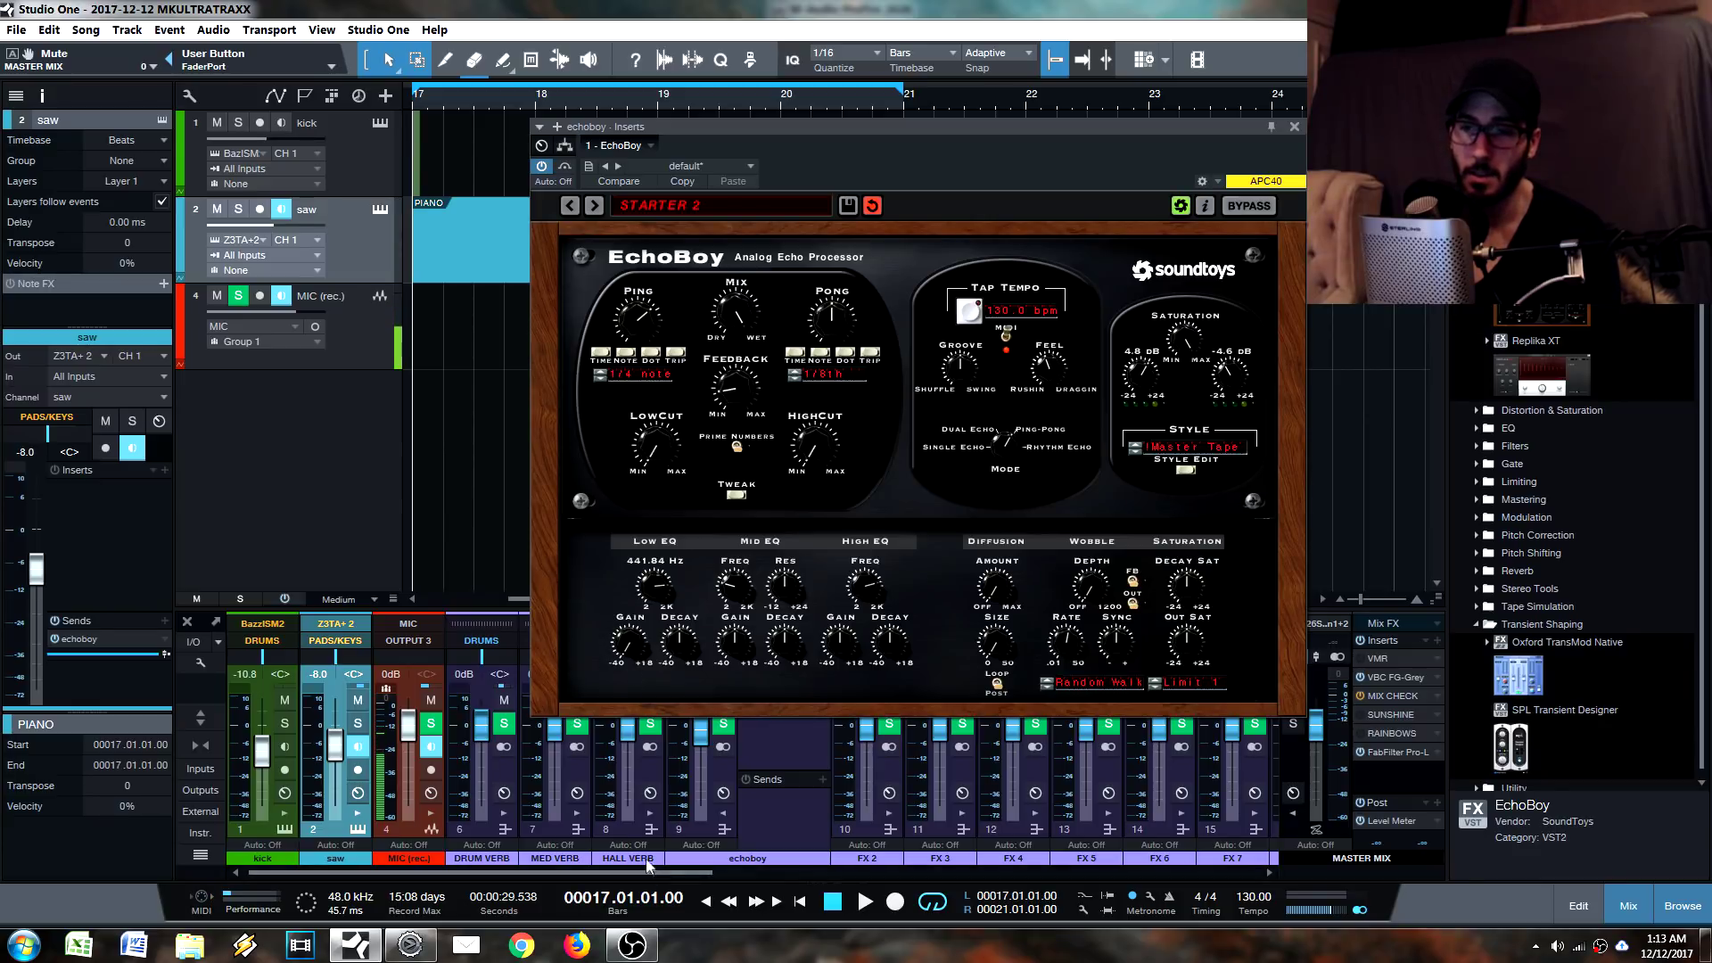
scroll(661, 590, up, 2)
scroll(661, 589, up, 3)
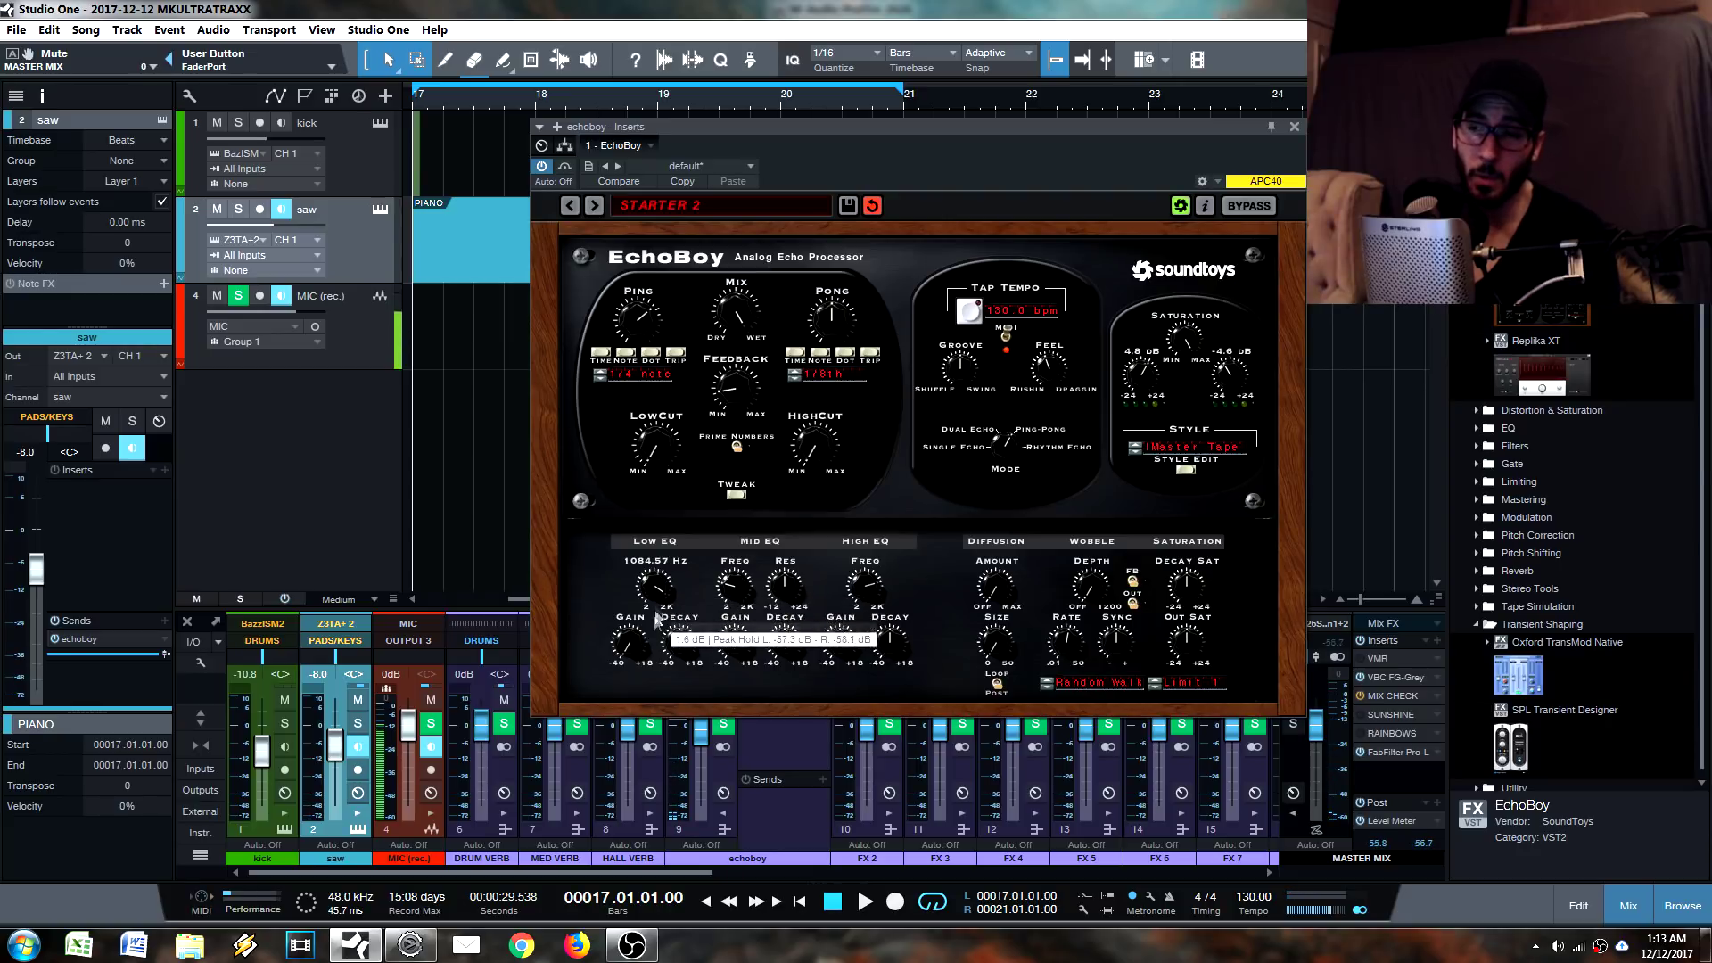
Try Generated Noise as the saw track's Z3TA+2 oscillator 1 waveform, choose Vint Saw 1 instead, and return to EchoBoy.
click(380, 209)
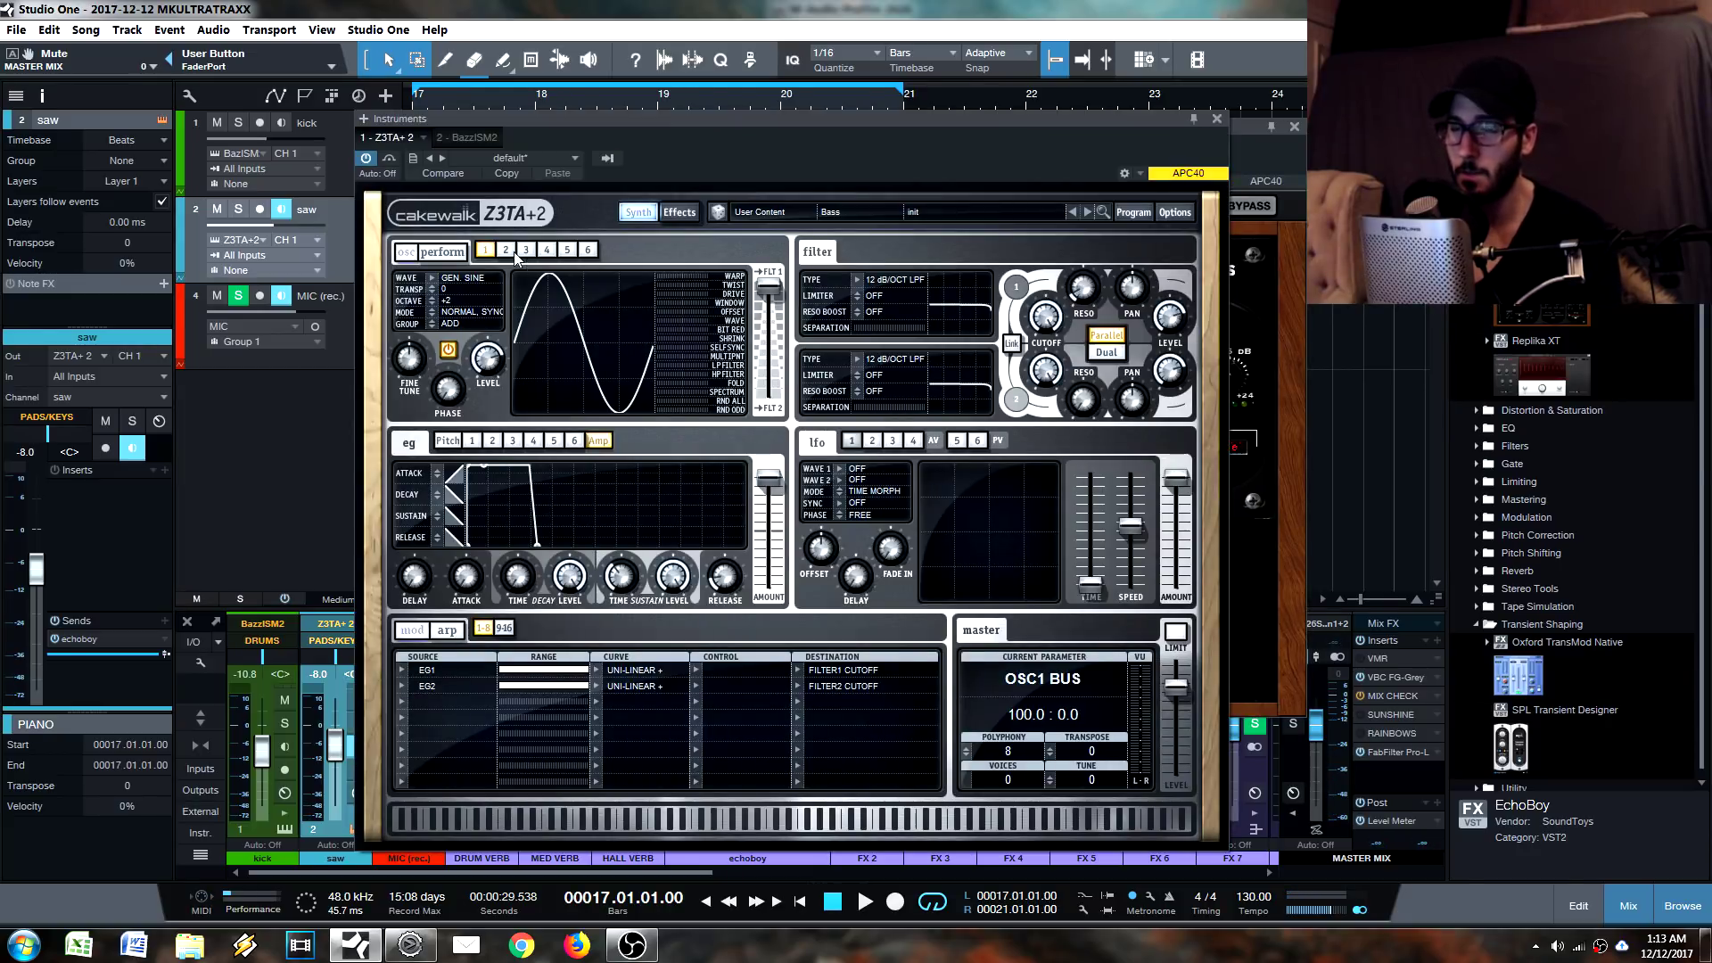
click(431, 279)
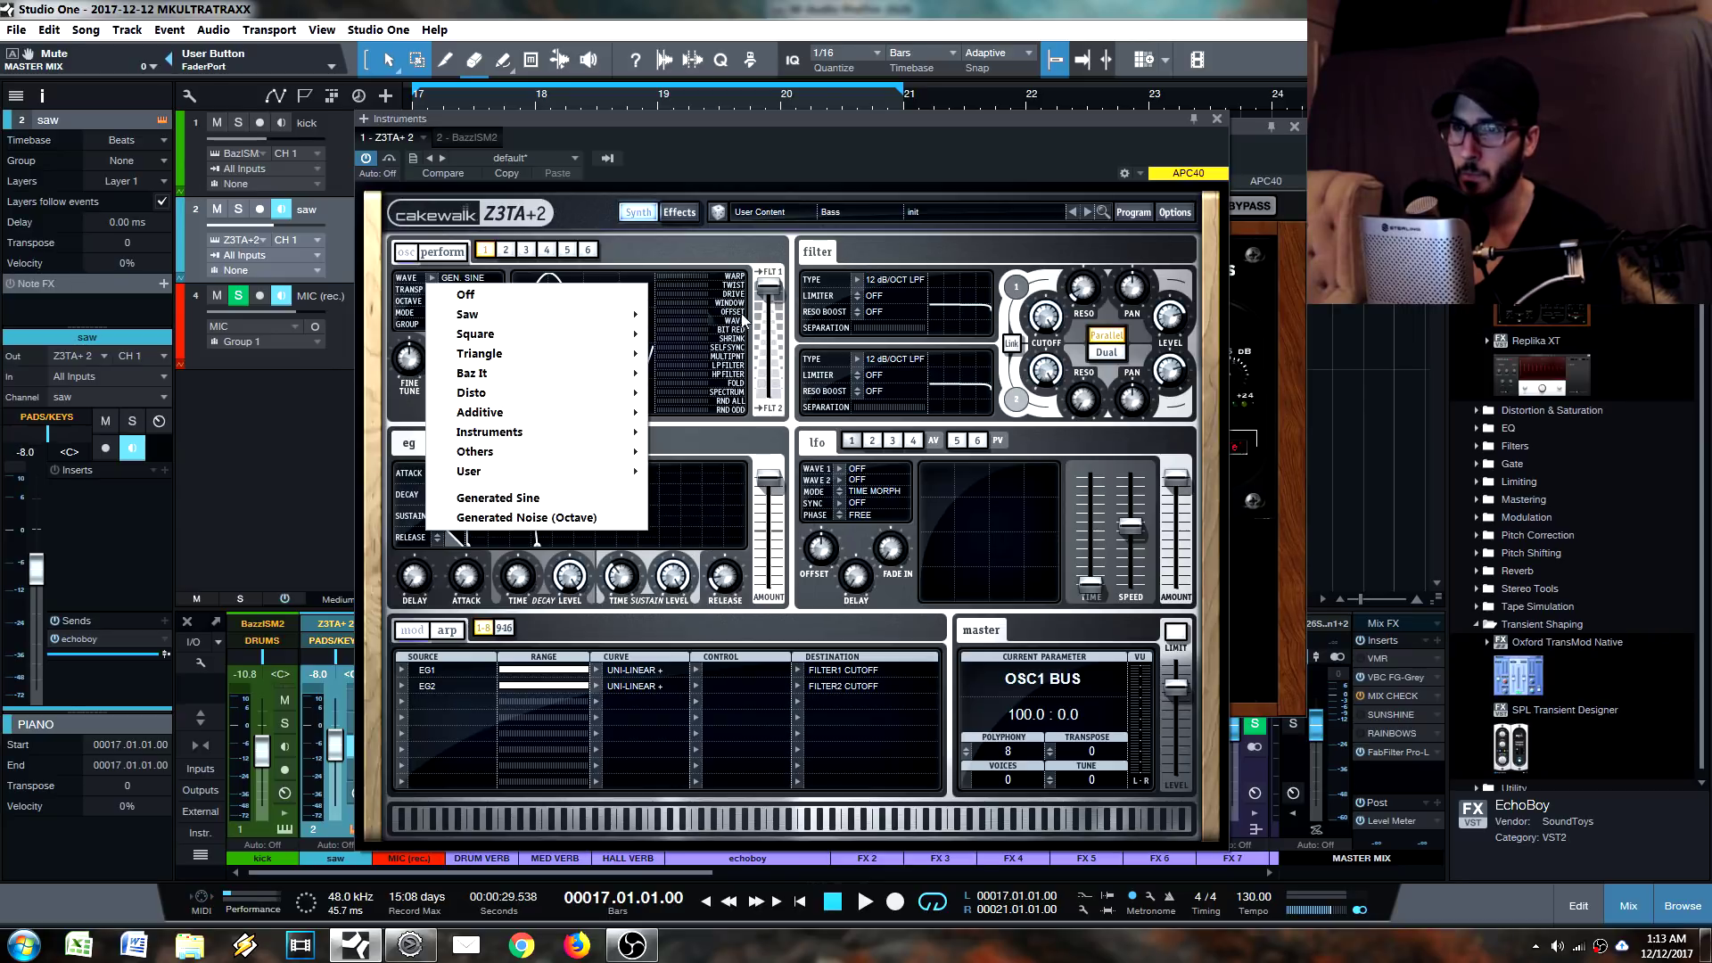
click(499, 517)
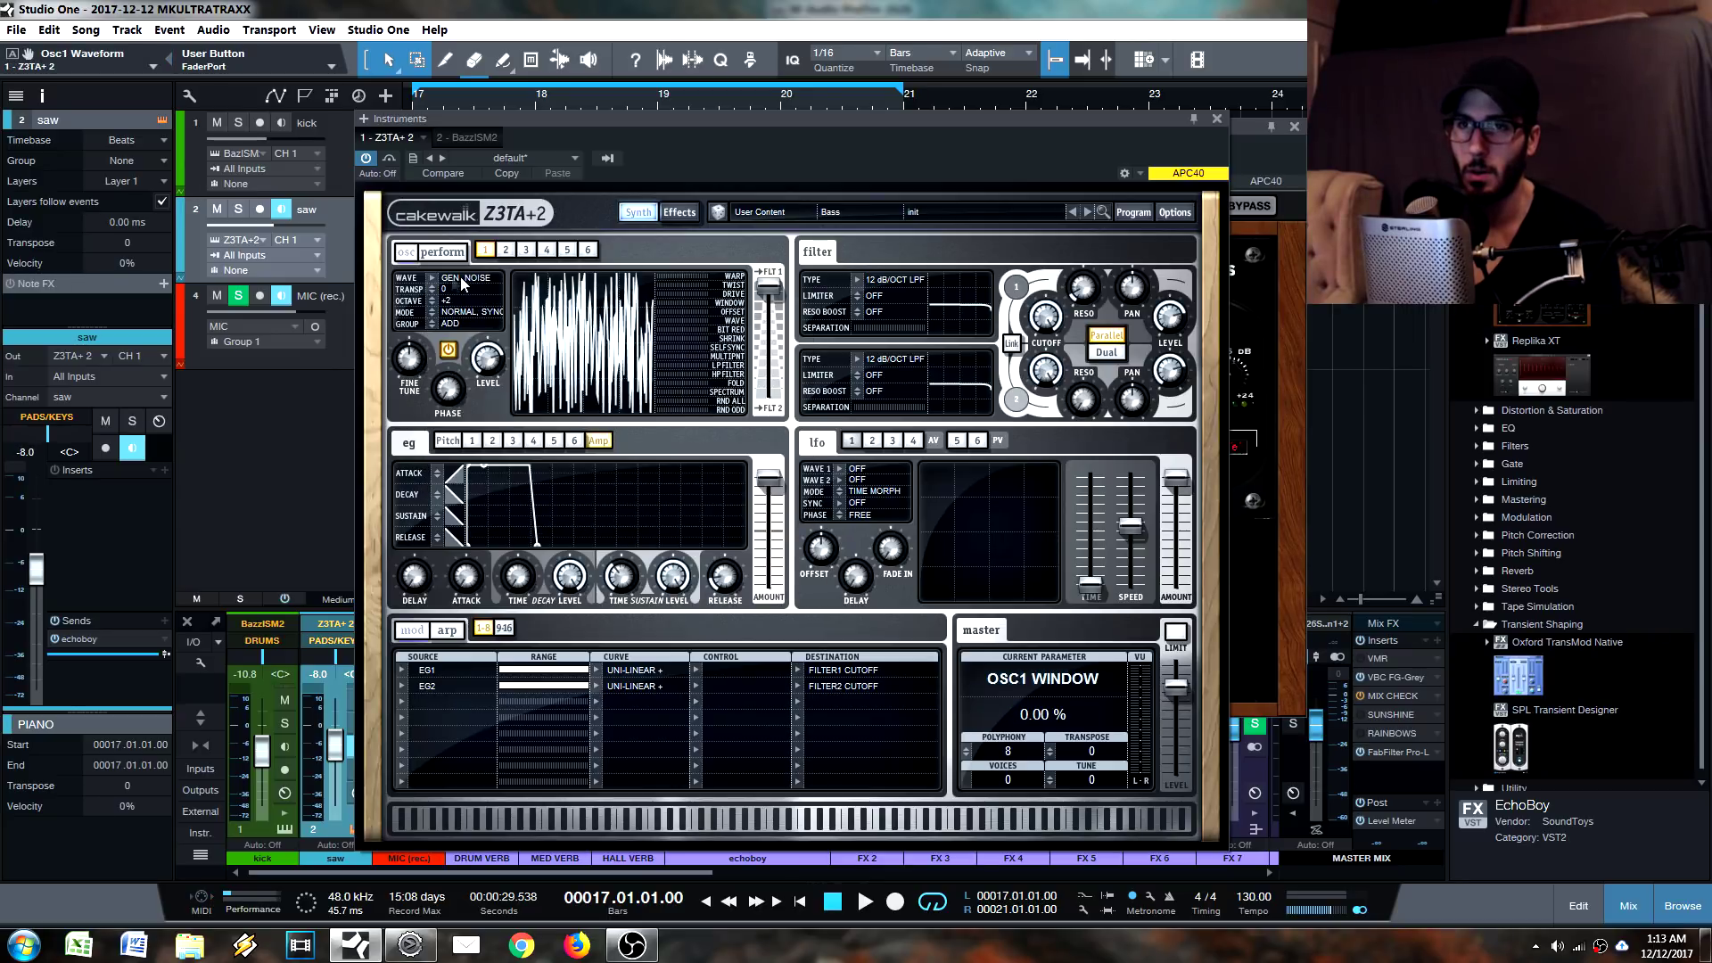
click(436, 283)
mouse_move(499, 307)
click(722, 321)
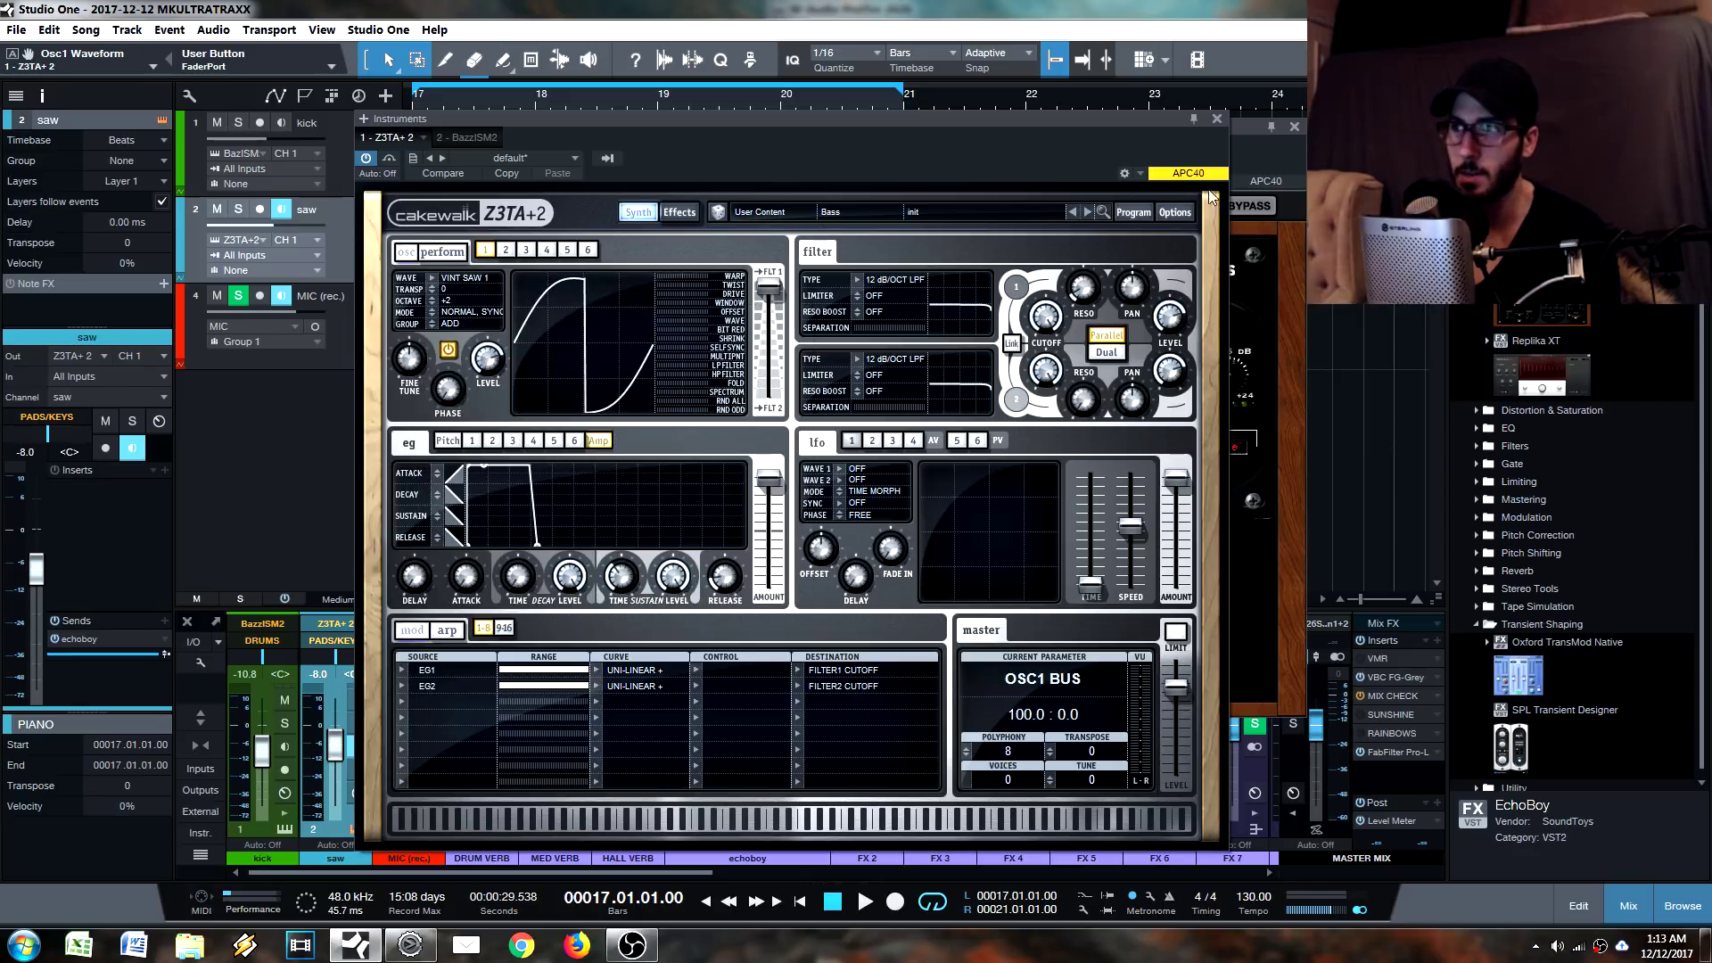
click(1218, 119)
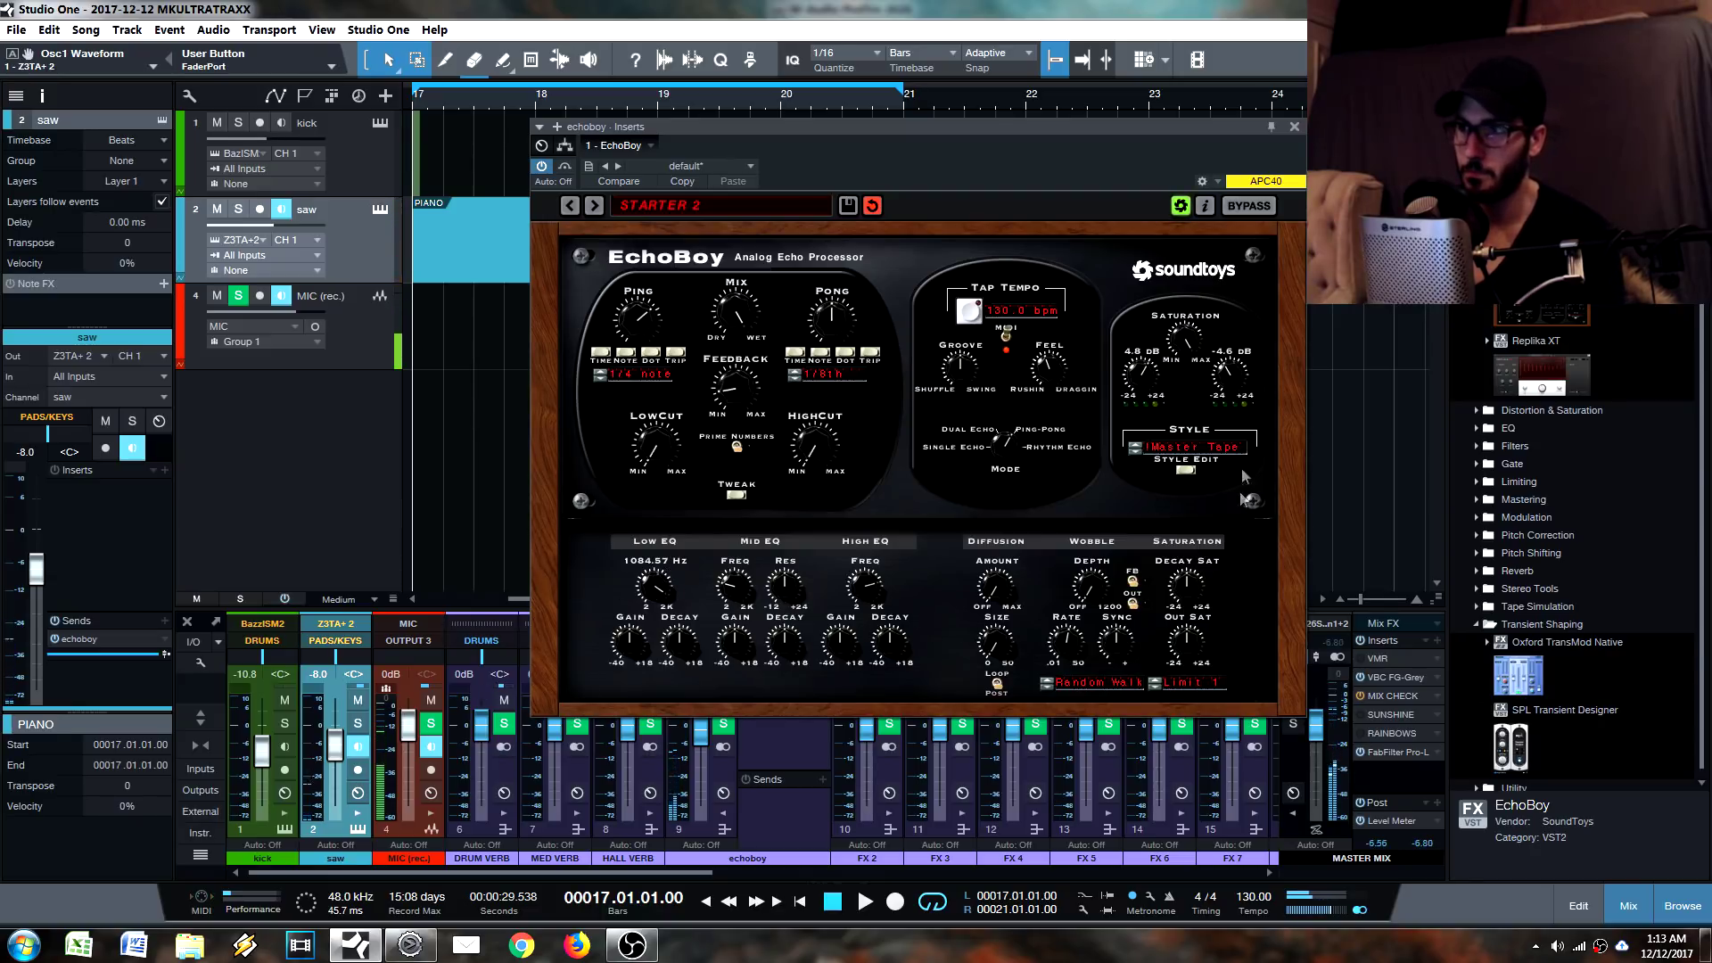
Set EchoBoy's Input gain to 0.0 dB and its High EQ frequency to 2153.85 Hz.
drag(1144, 370, 1148, 393)
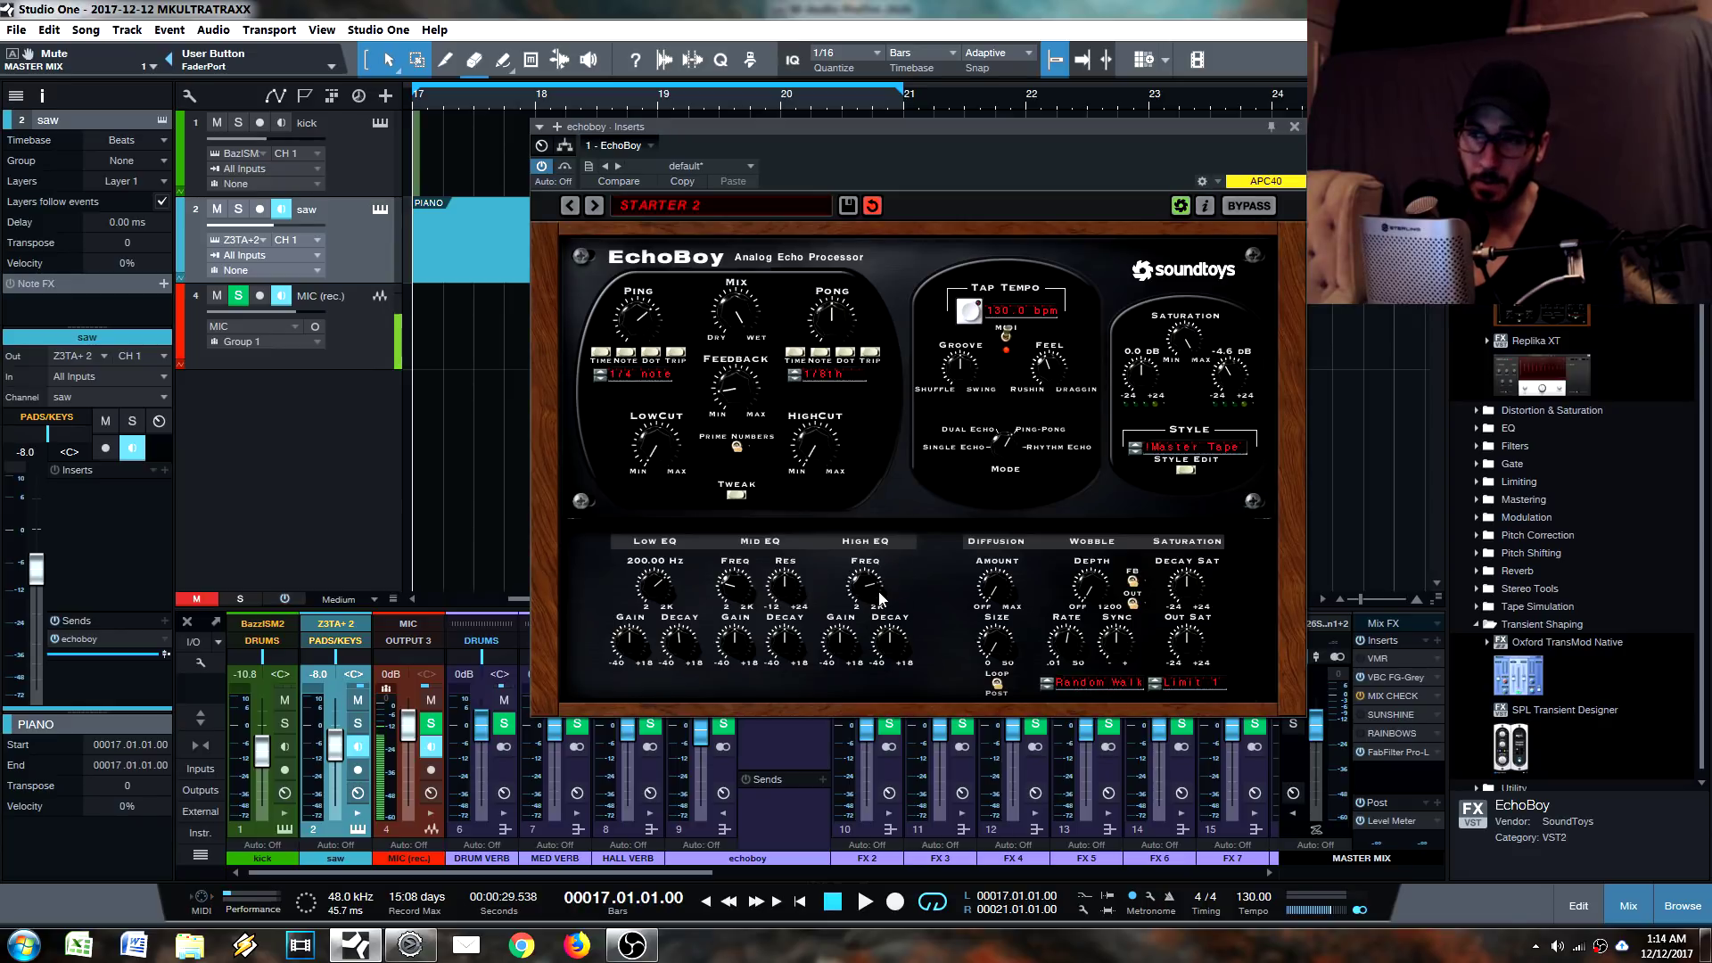
drag(872, 594, 861, 623)
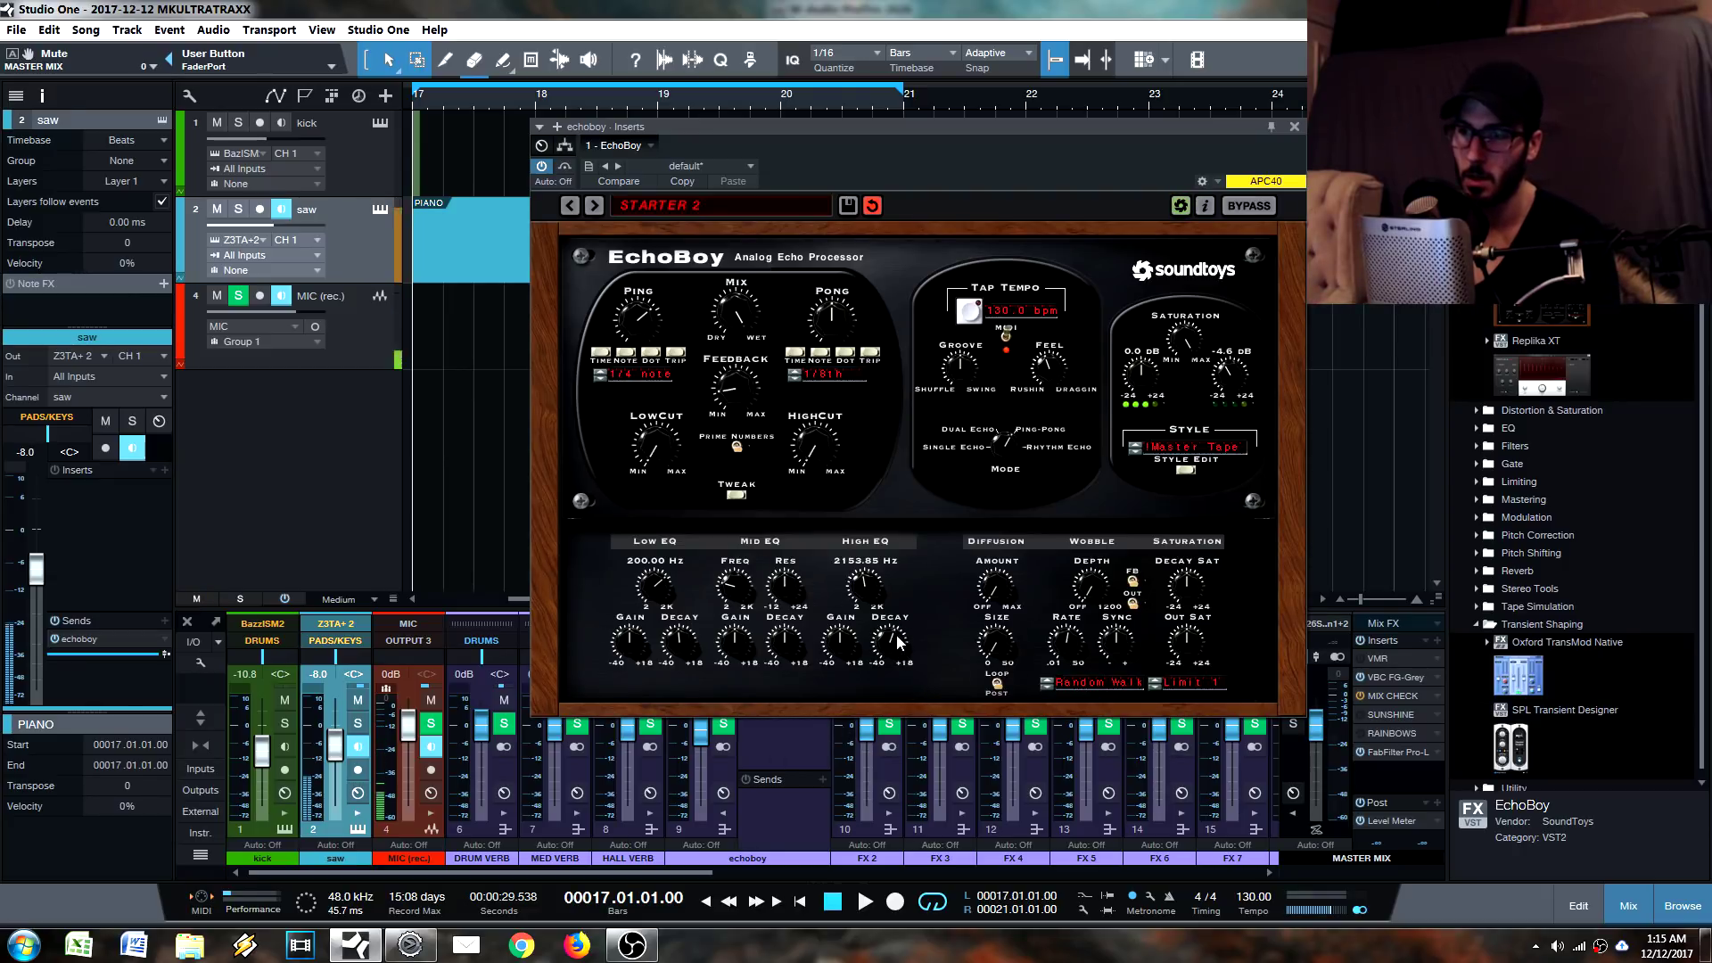
Audition EchoBoy's High EQ Decay at raised, reset and lowered settings, then mute the master.
drag(903, 653, 902, 625)
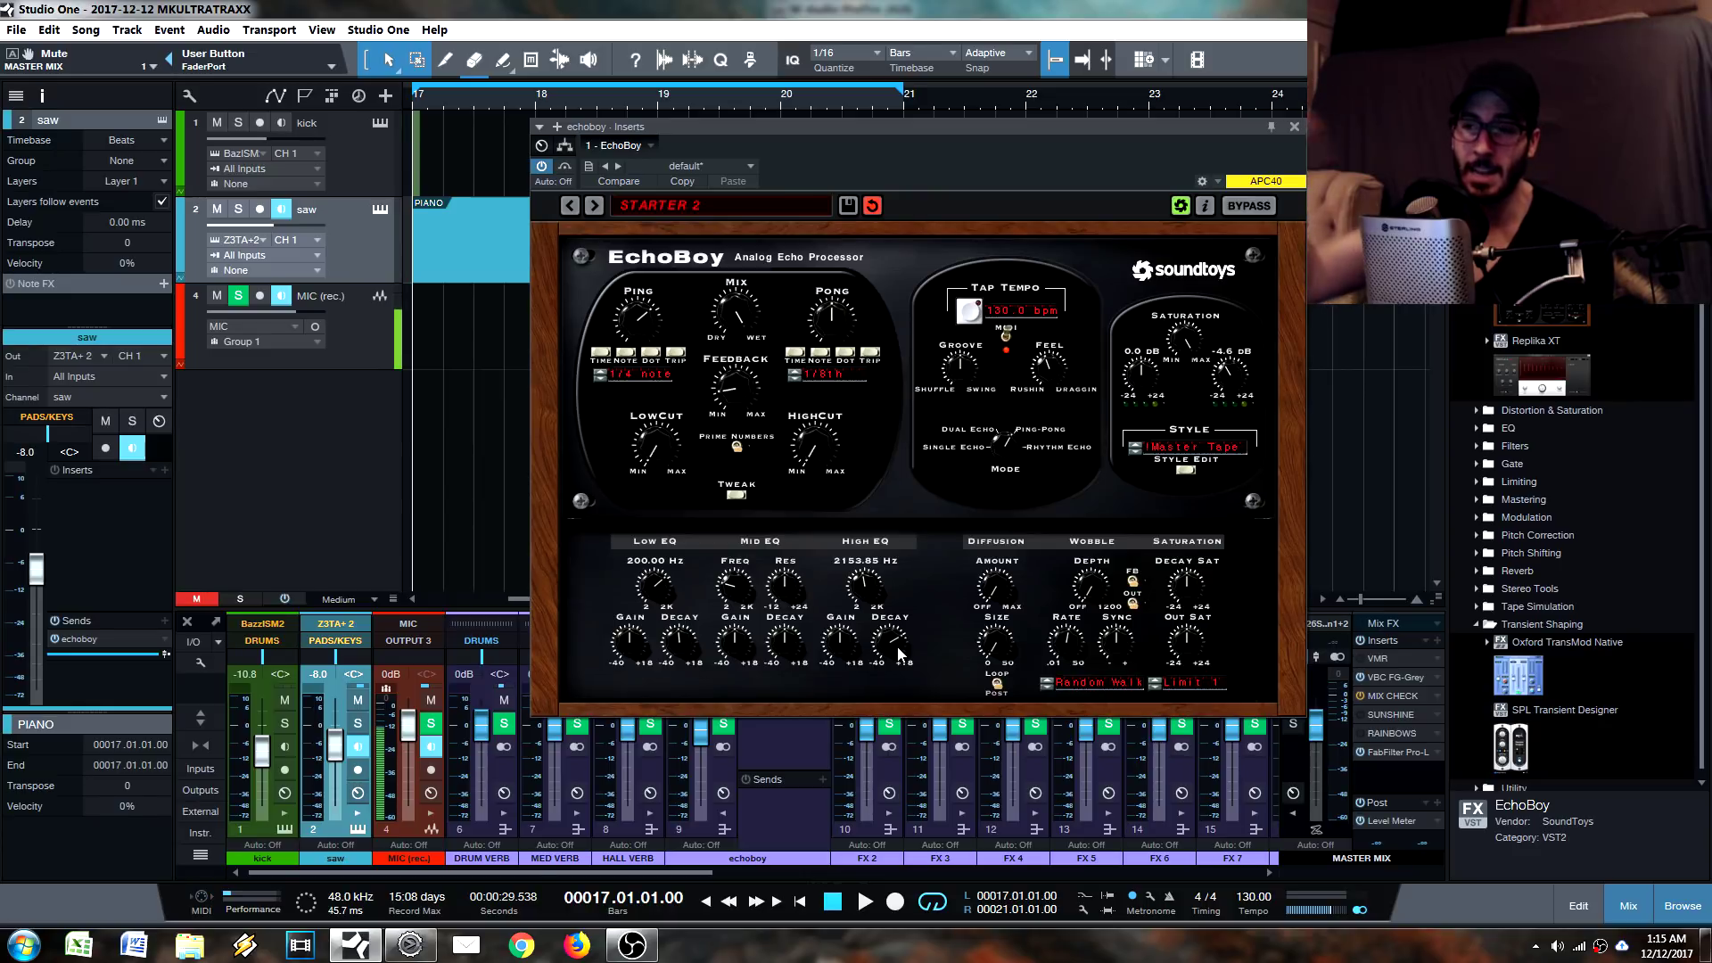
drag(900, 654, 893, 610)
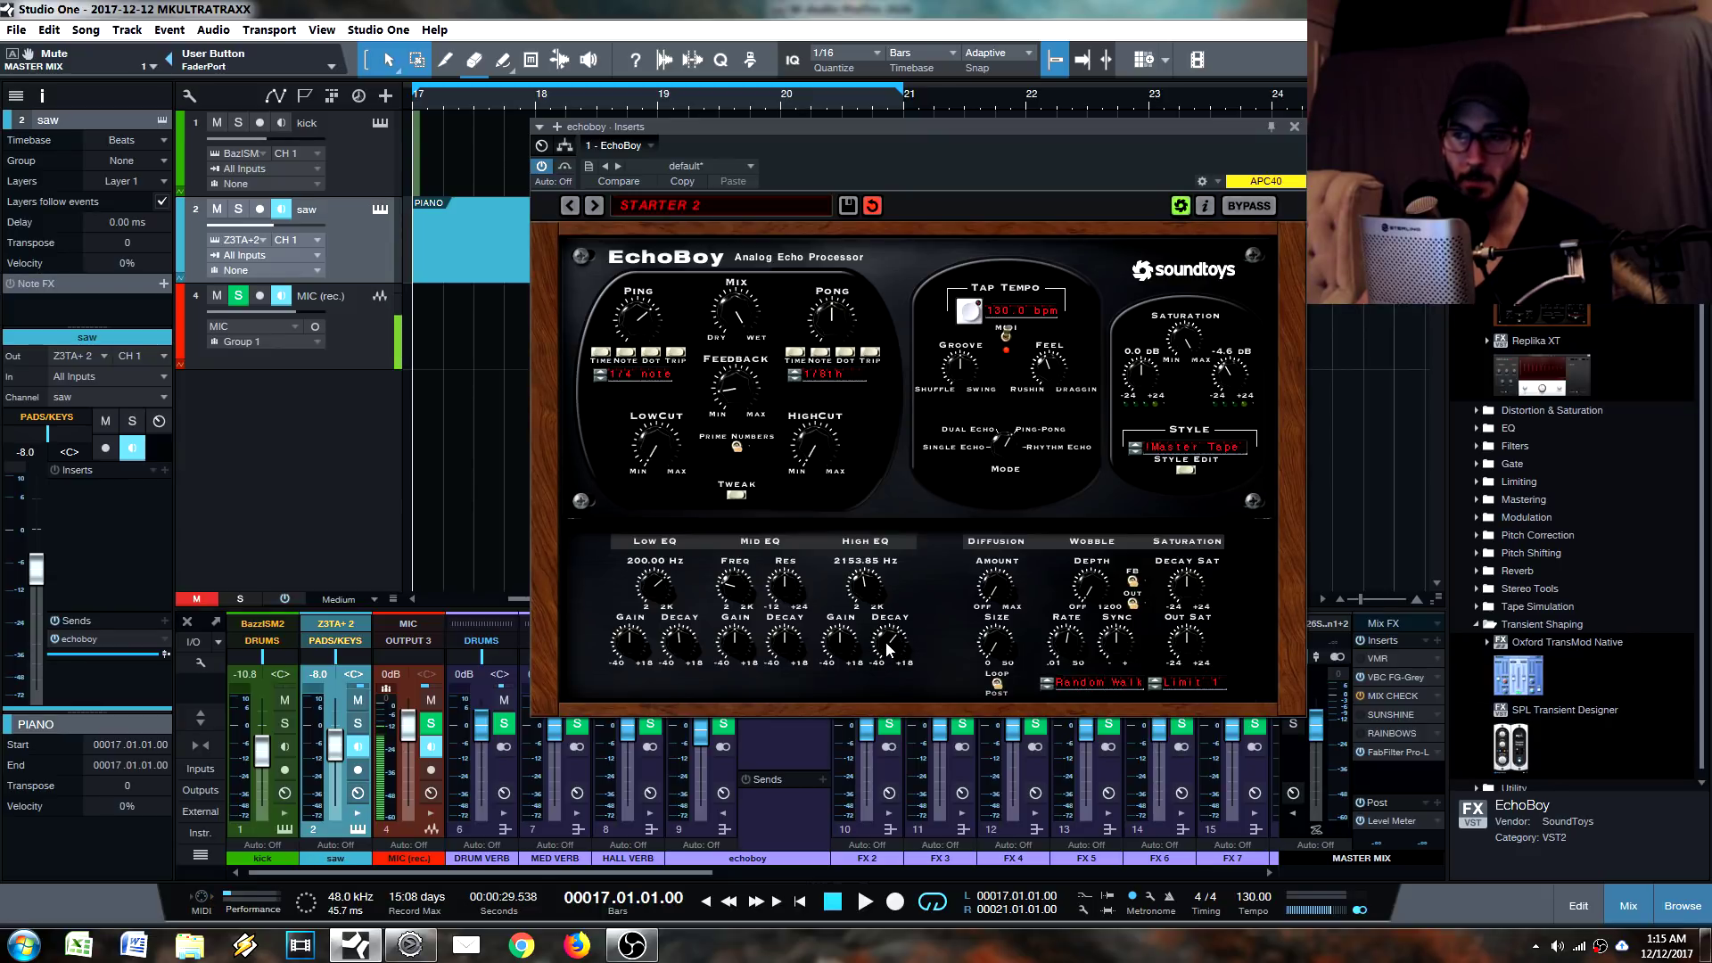
drag(889, 656, 892, 675)
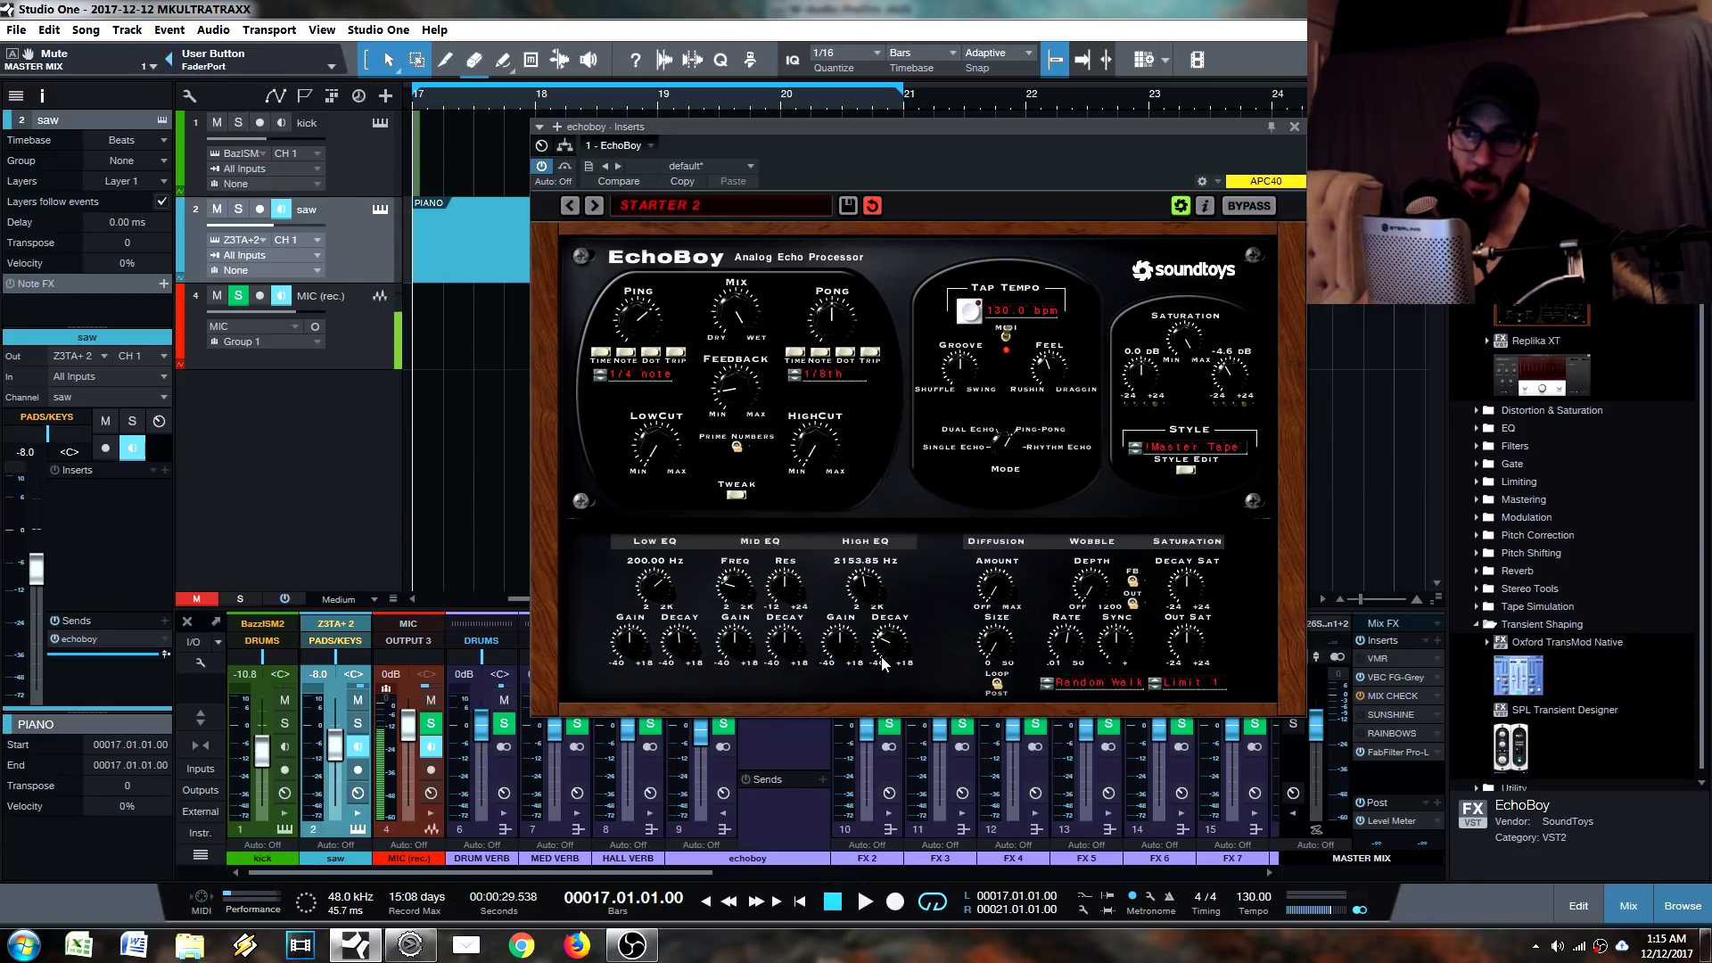
mouse_move(882, 664)
mouse_down()
mouse_move(894, 626)
mouse_move(888, 662)
mouse_up()
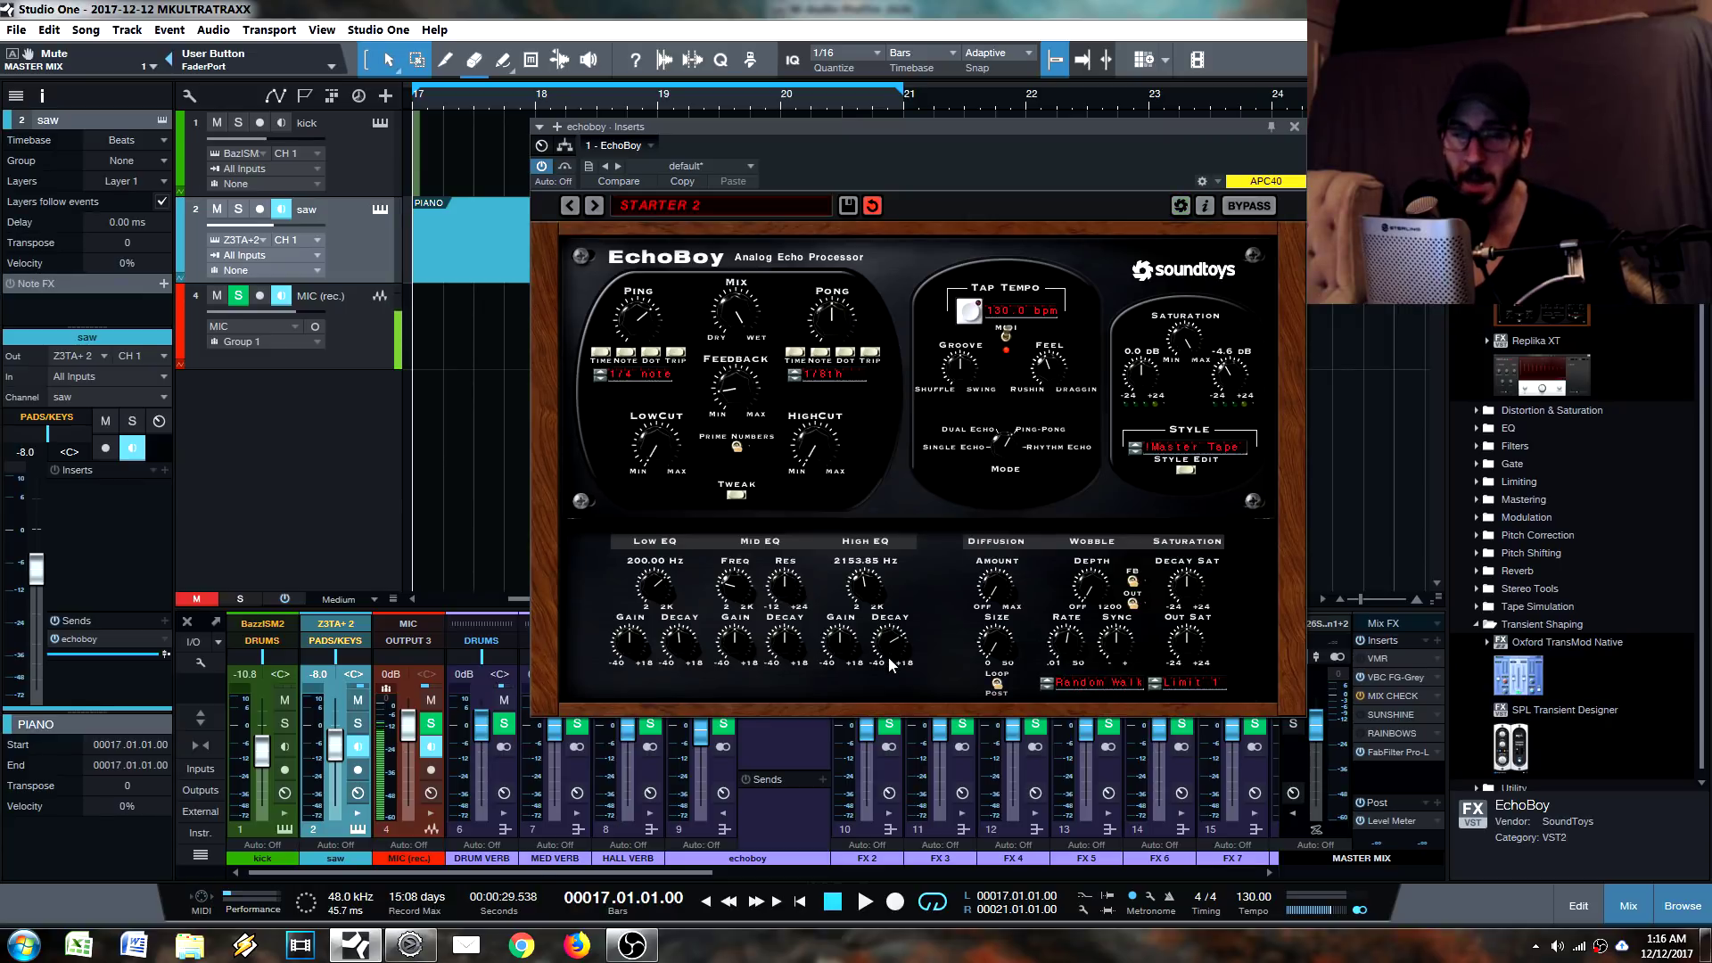
alt+click(888, 646)
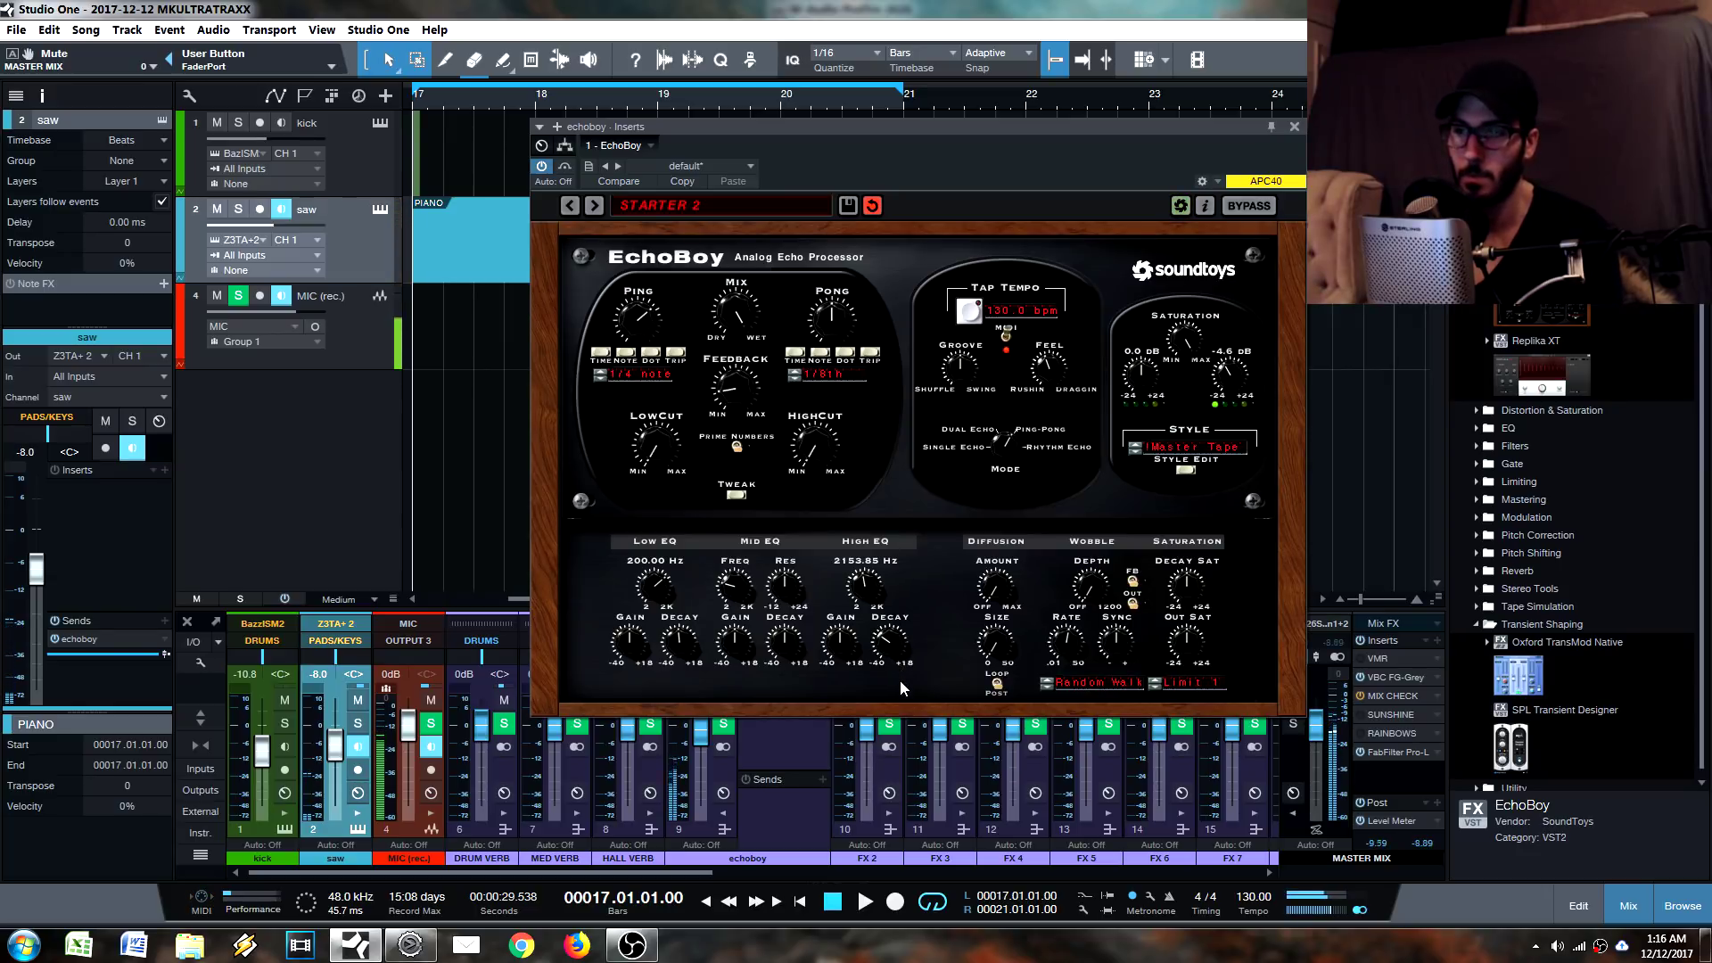
drag(901, 679, 902, 704)
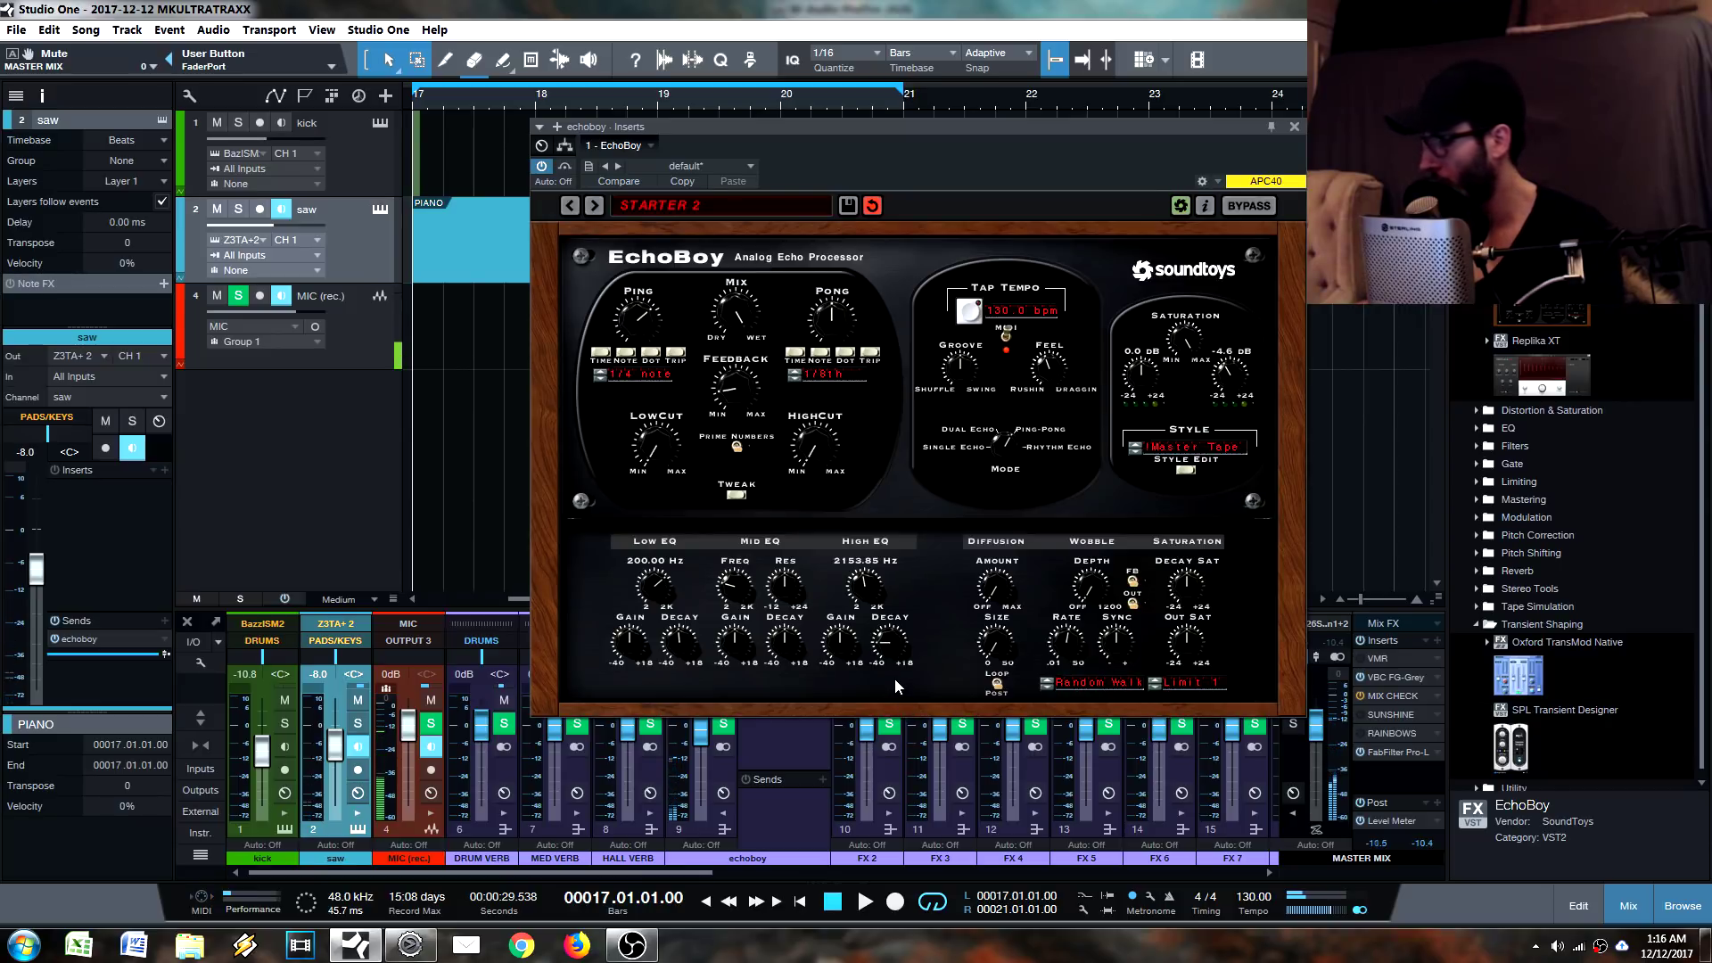
key(shift+m)
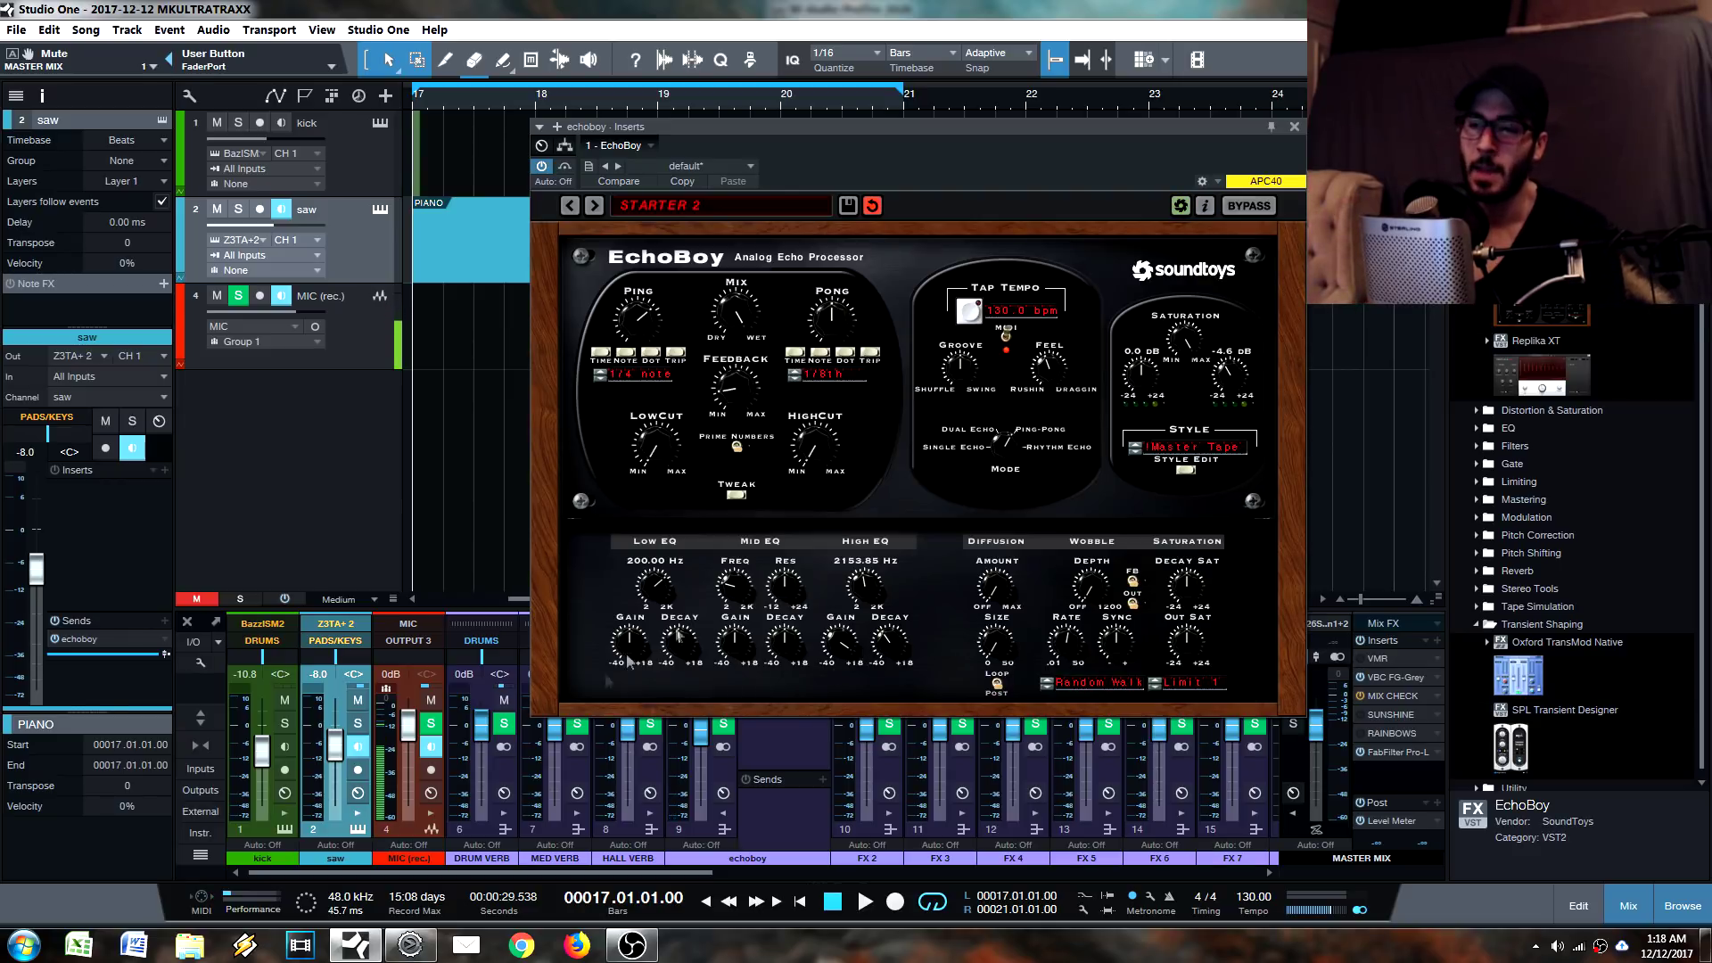
Set EchoBoy's Mid EQ frequency to 1132.07 Hz, adjust the Mid EQ Decay, and bring the Low EQ frequency to 625.26 Hz.
drag(730, 590, 745, 517)
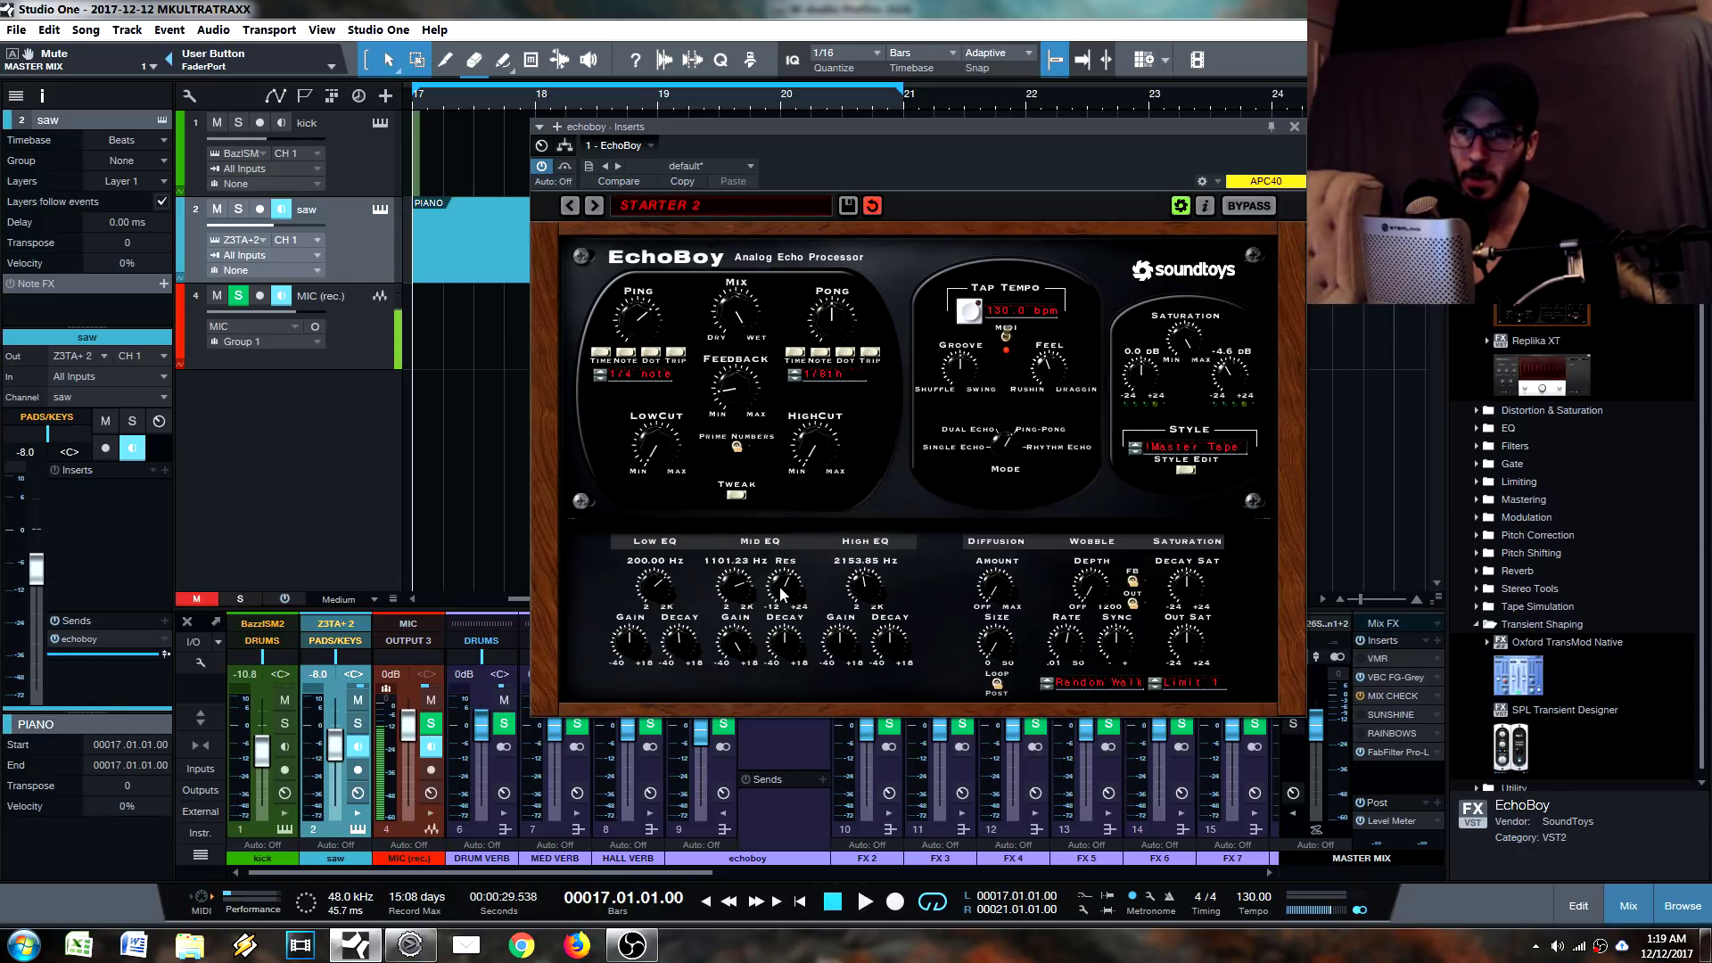
drag(740, 589, 729, 576)
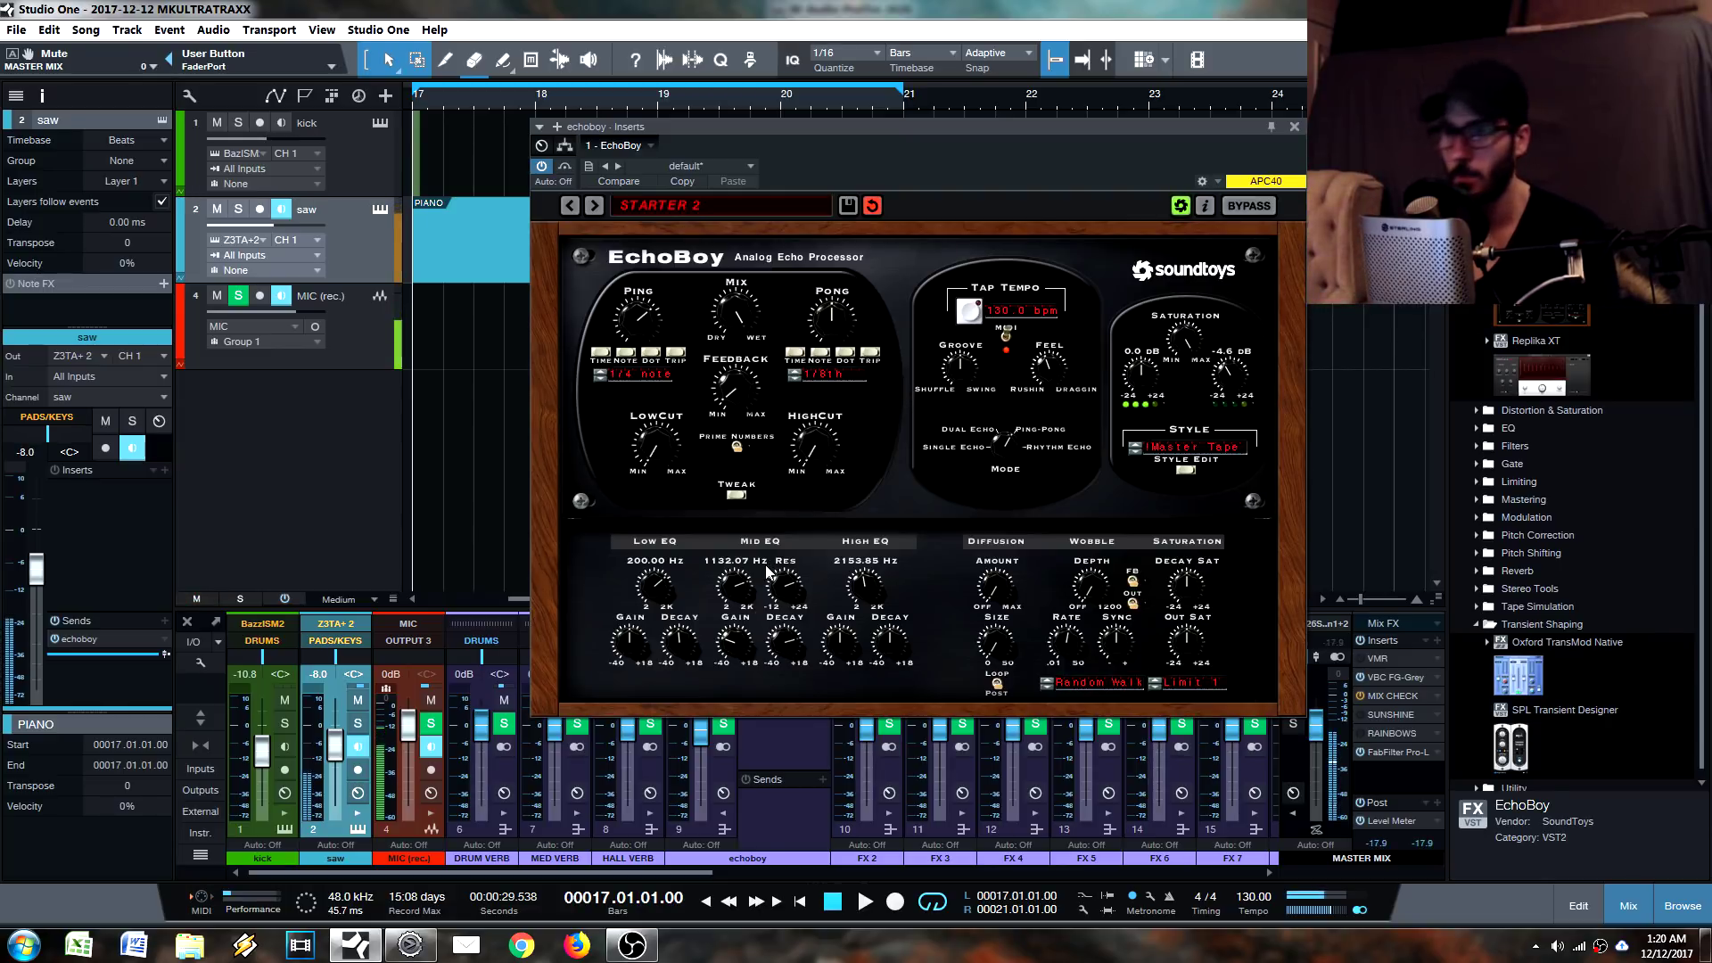
drag(765, 632, 754, 668)
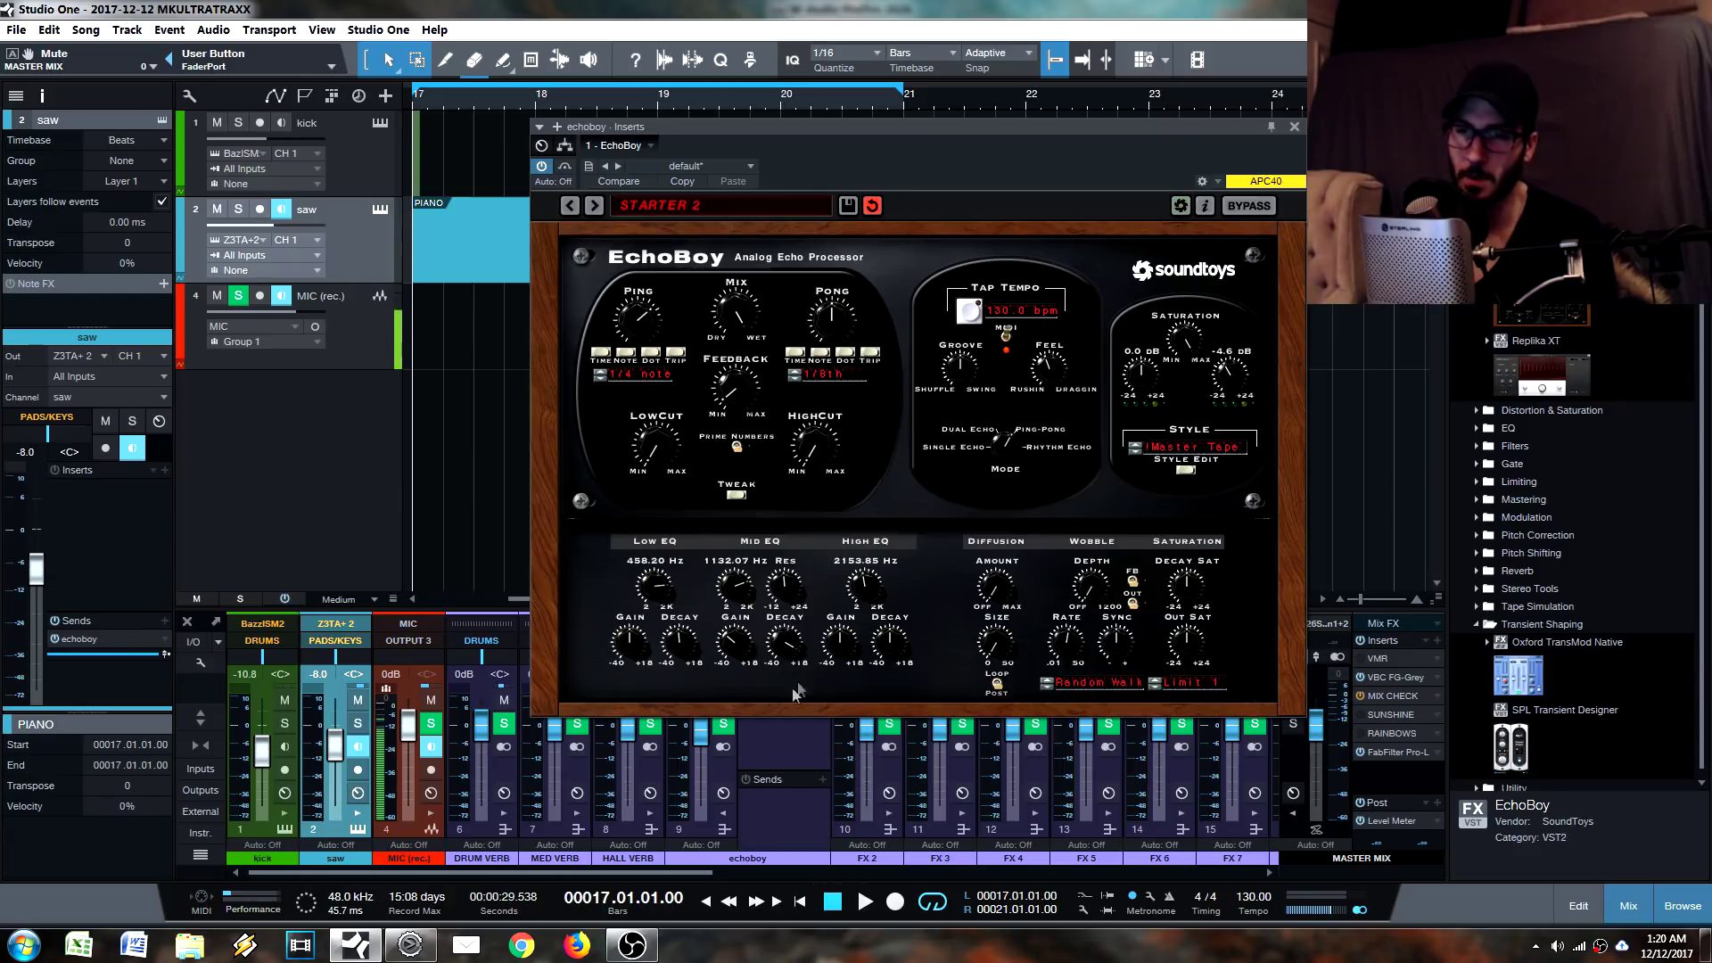
drag(676, 582, 662, 595)
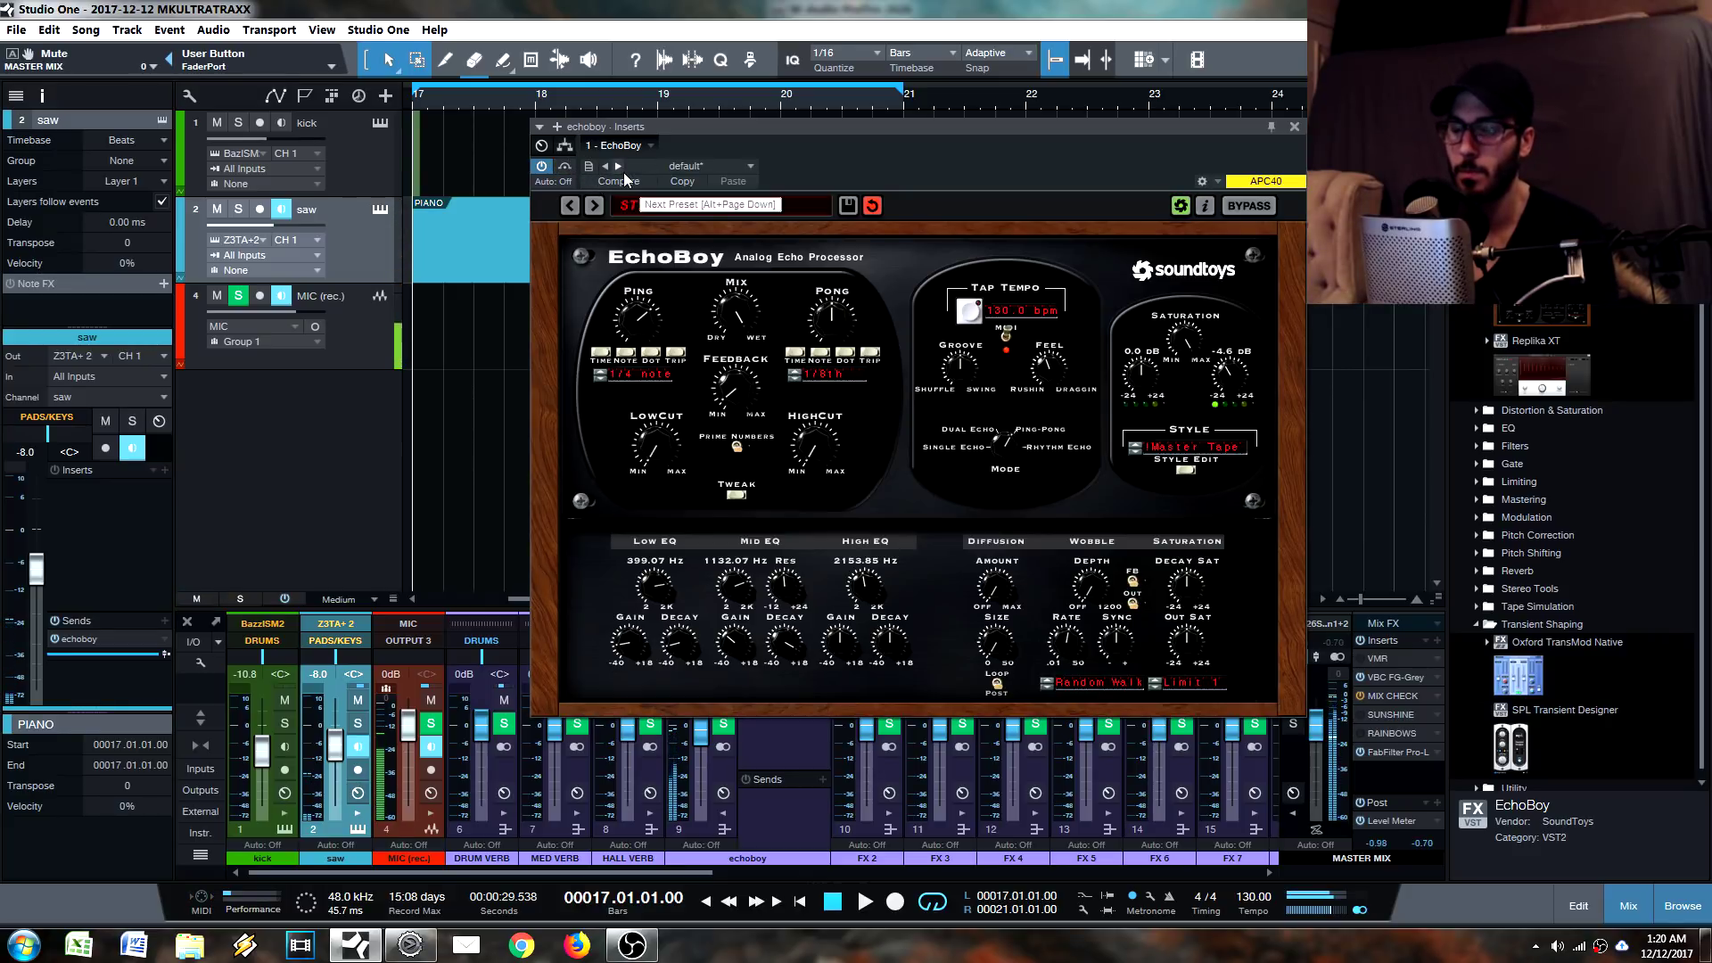
drag(654, 596, 653, 575)
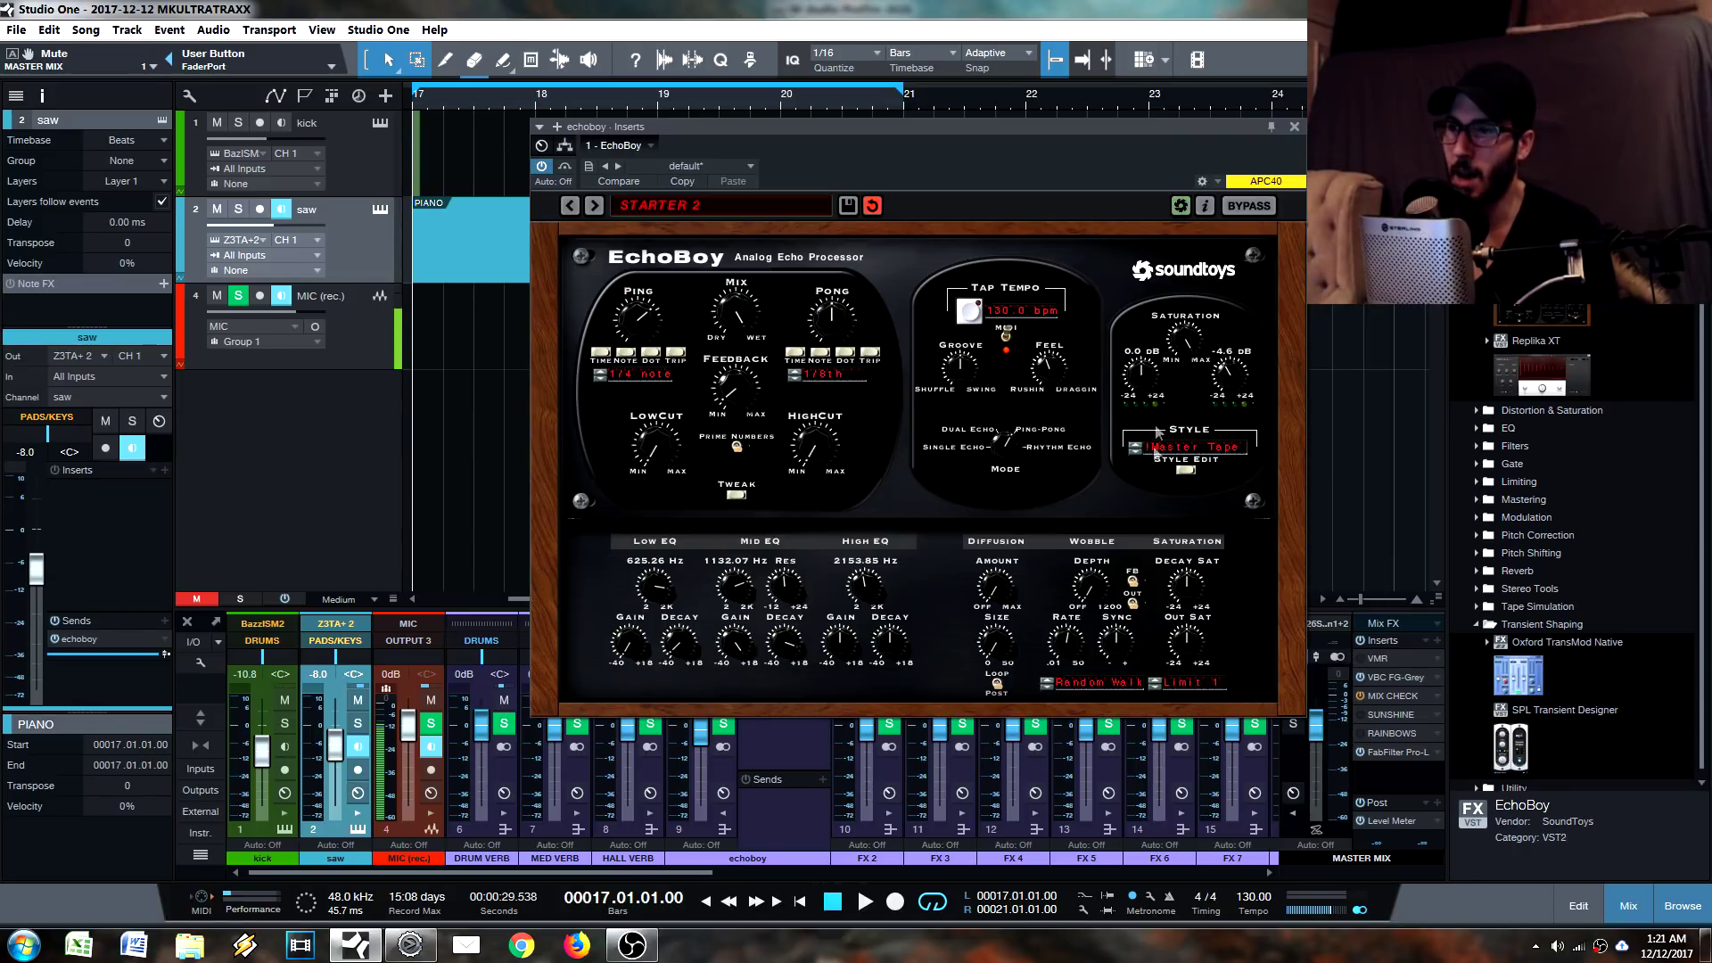
Raise EchoBoy's Input gain to 10.6 dB, lower the Output gain to -24.0 dB, and settle the Input gain at 6.2 dB.
drag(1141, 383, 1144, 389)
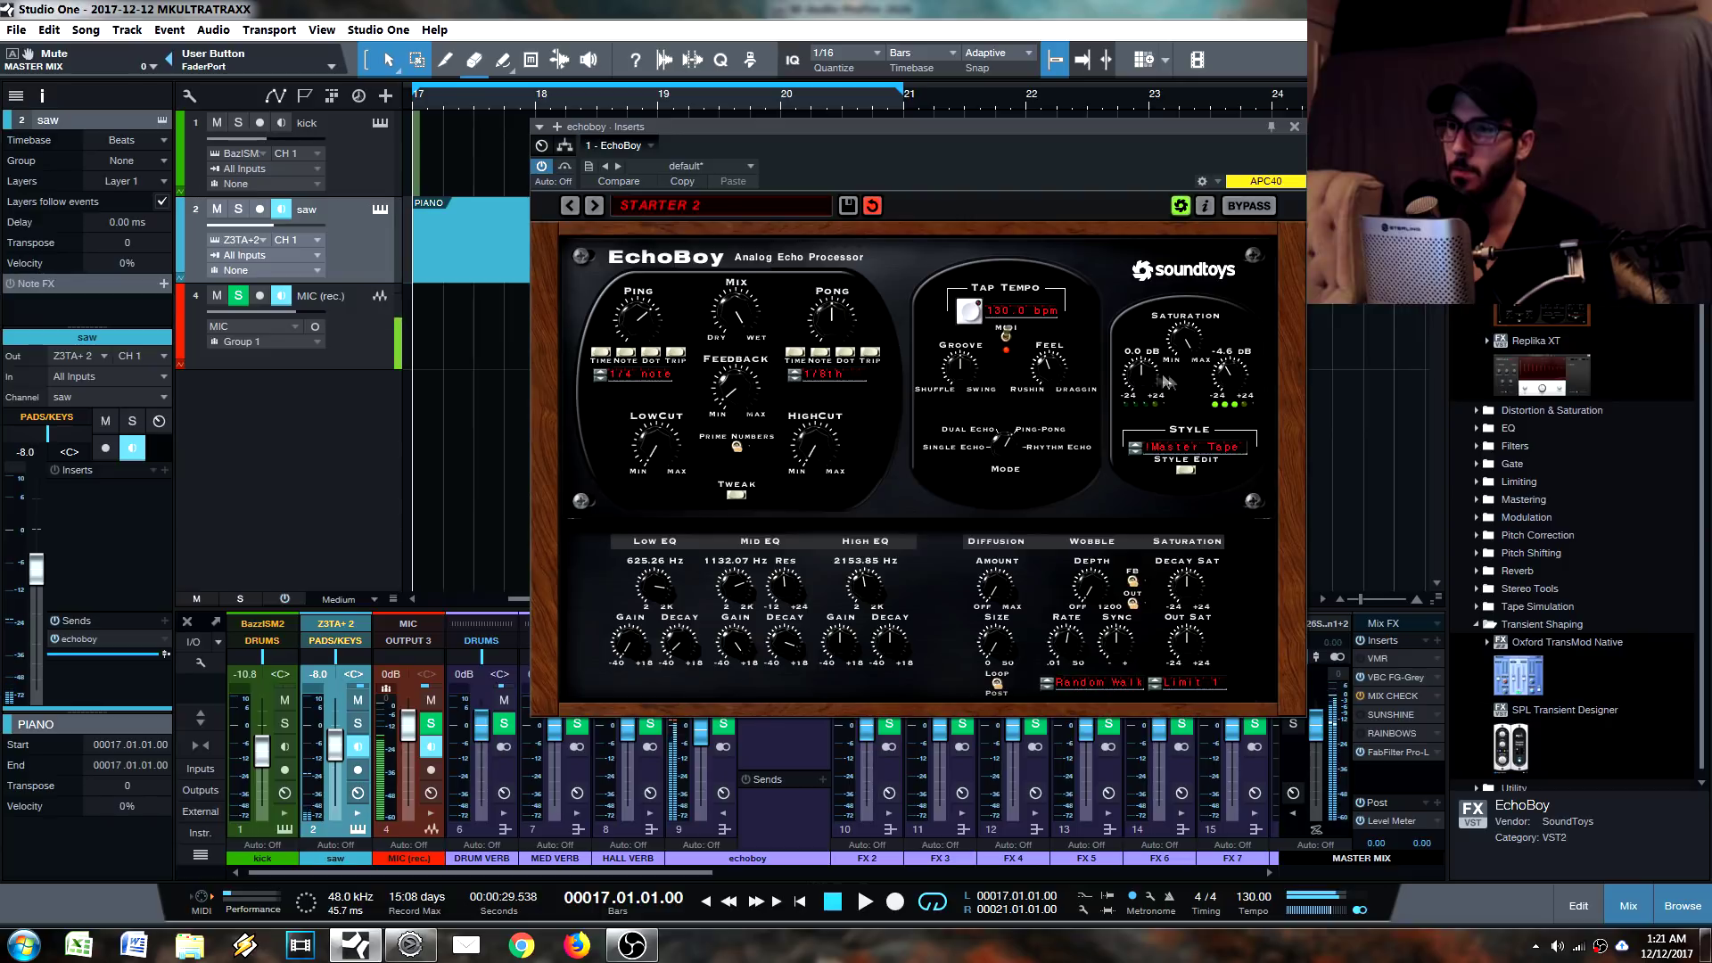
drag(1135, 386, 1150, 343)
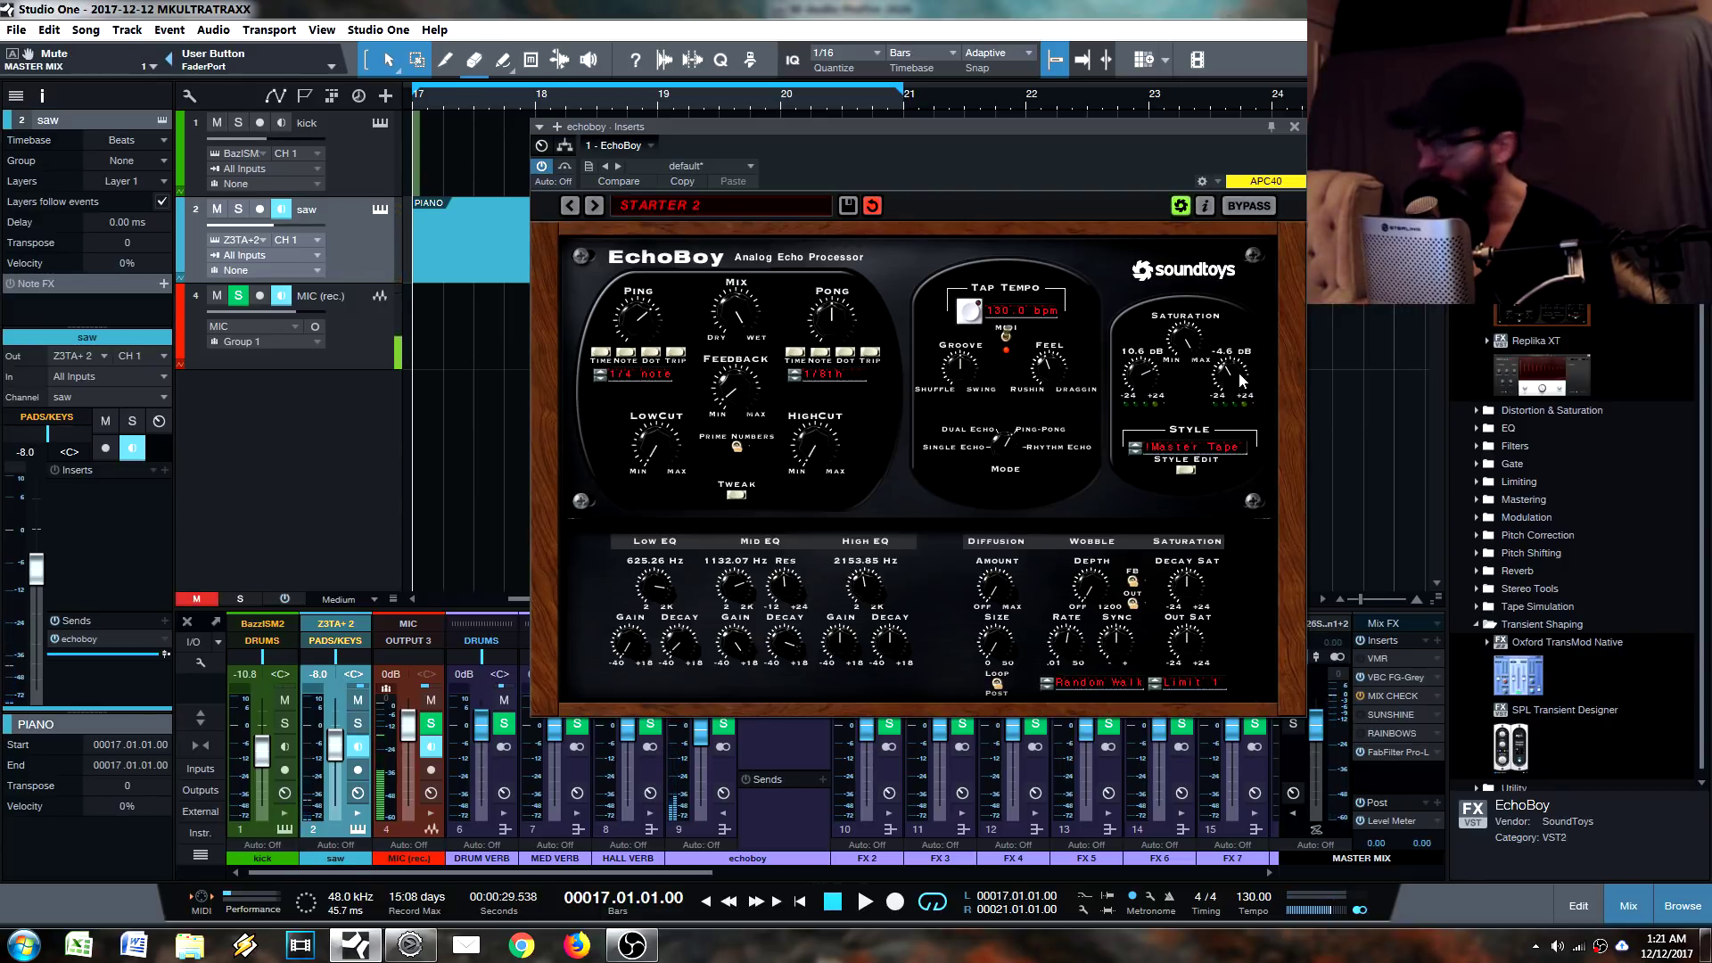
drag(1214, 375, 1240, 407)
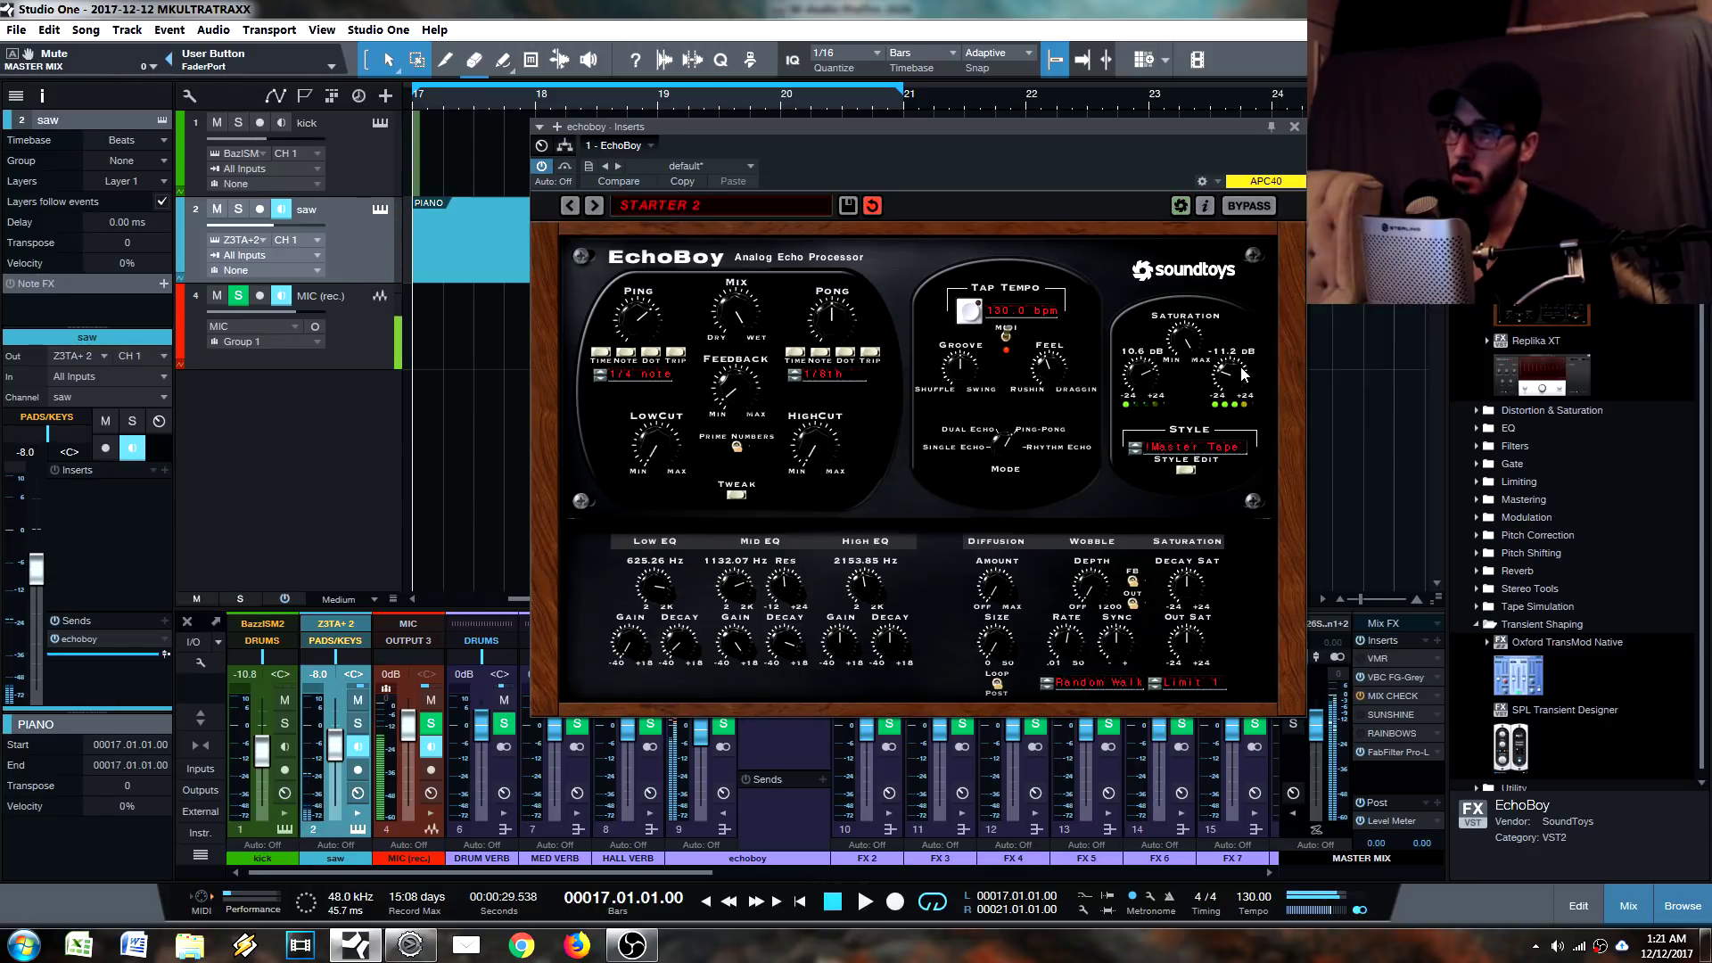
drag(1243, 378, 1243, 427)
drag(1144, 379, 1139, 389)
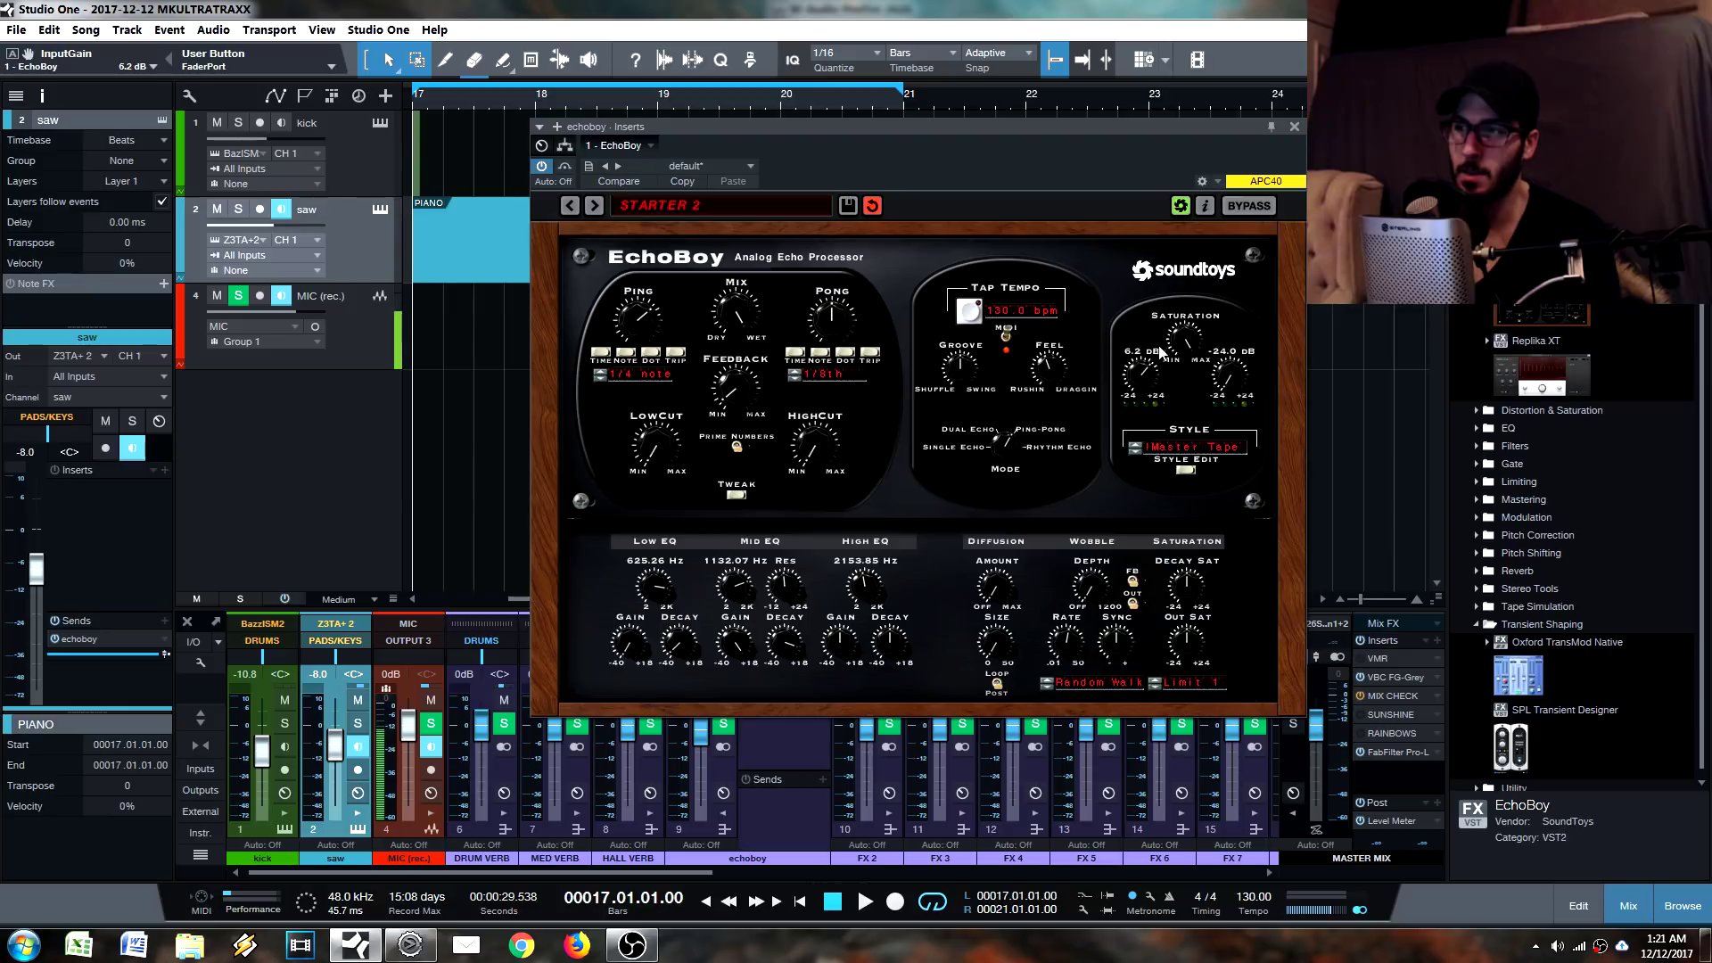
Audition the Fuzz 2, Fuzz 1, Warm Lim, Bright L, Soft Lim and Pump saturation types, finish on Clean, and mute the master.
click(1154, 683)
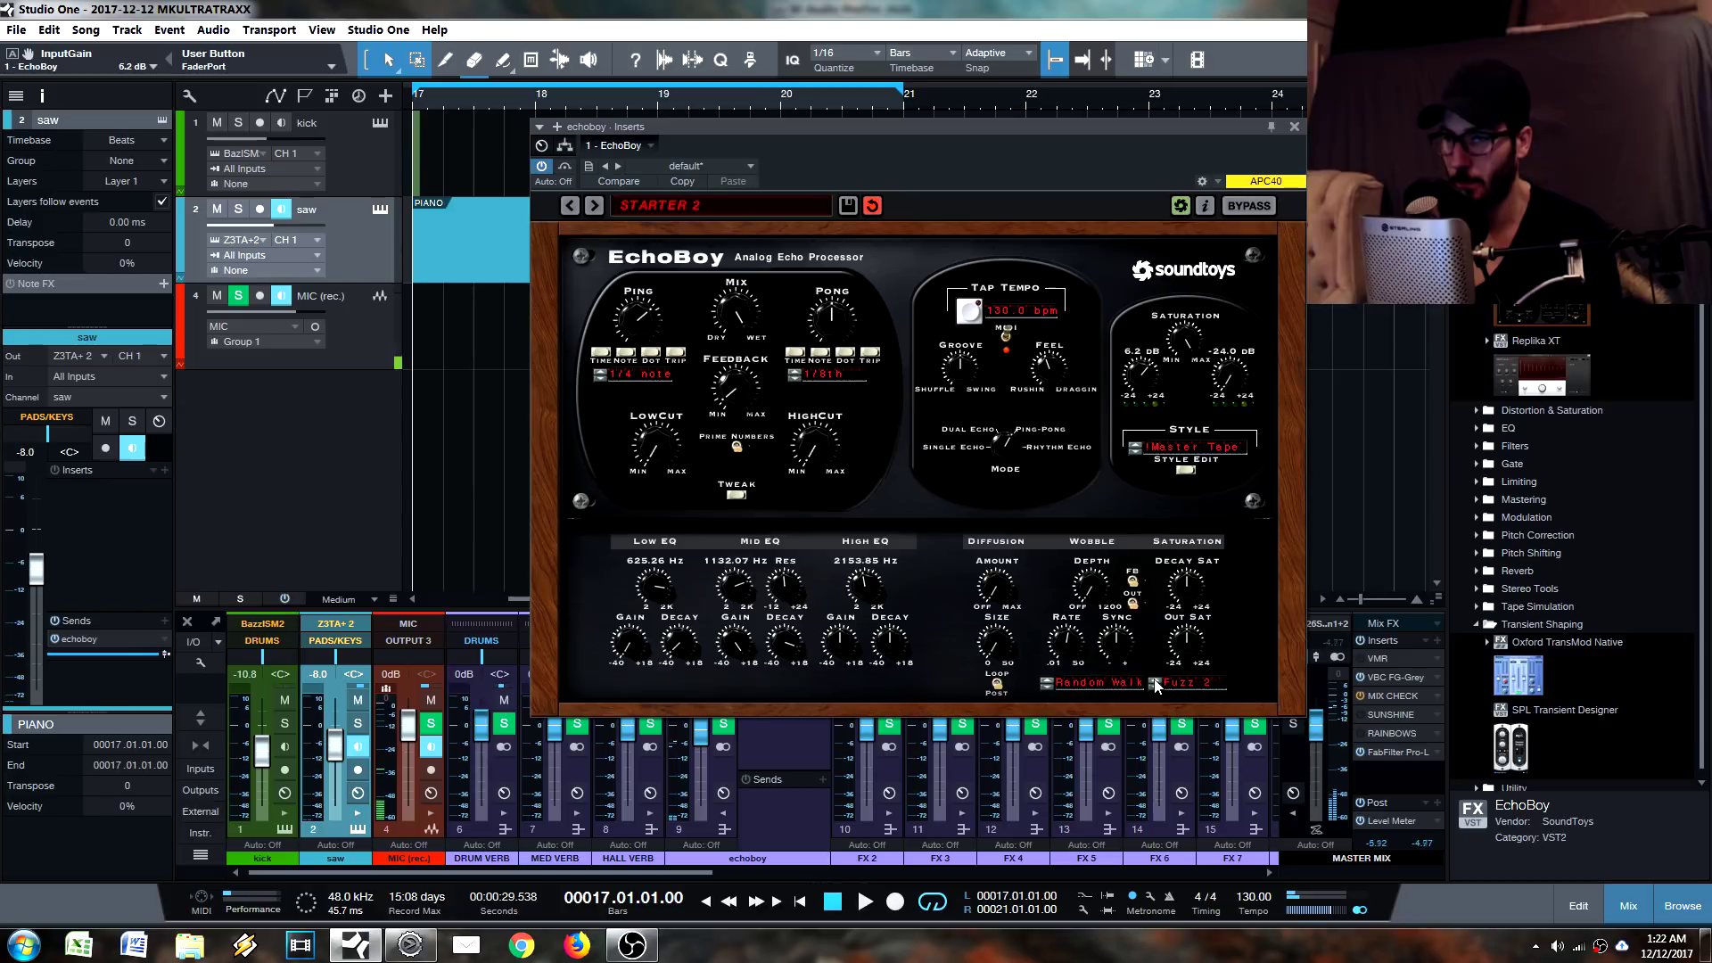
click(1154, 683)
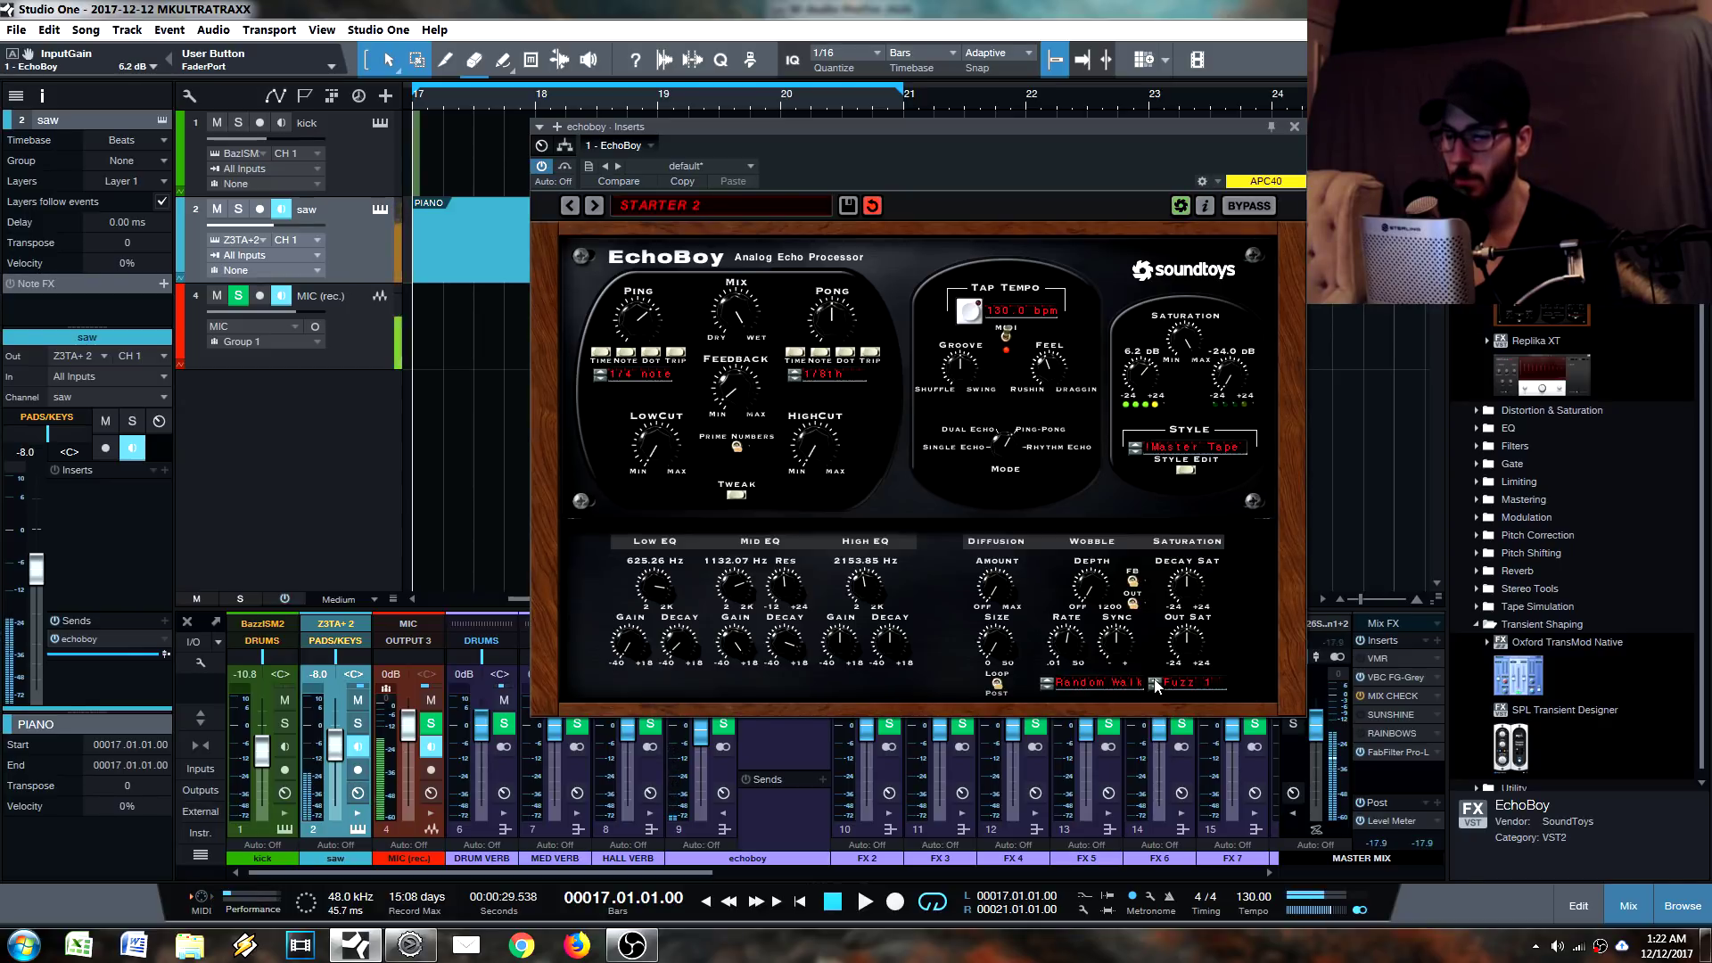
click(1154, 683)
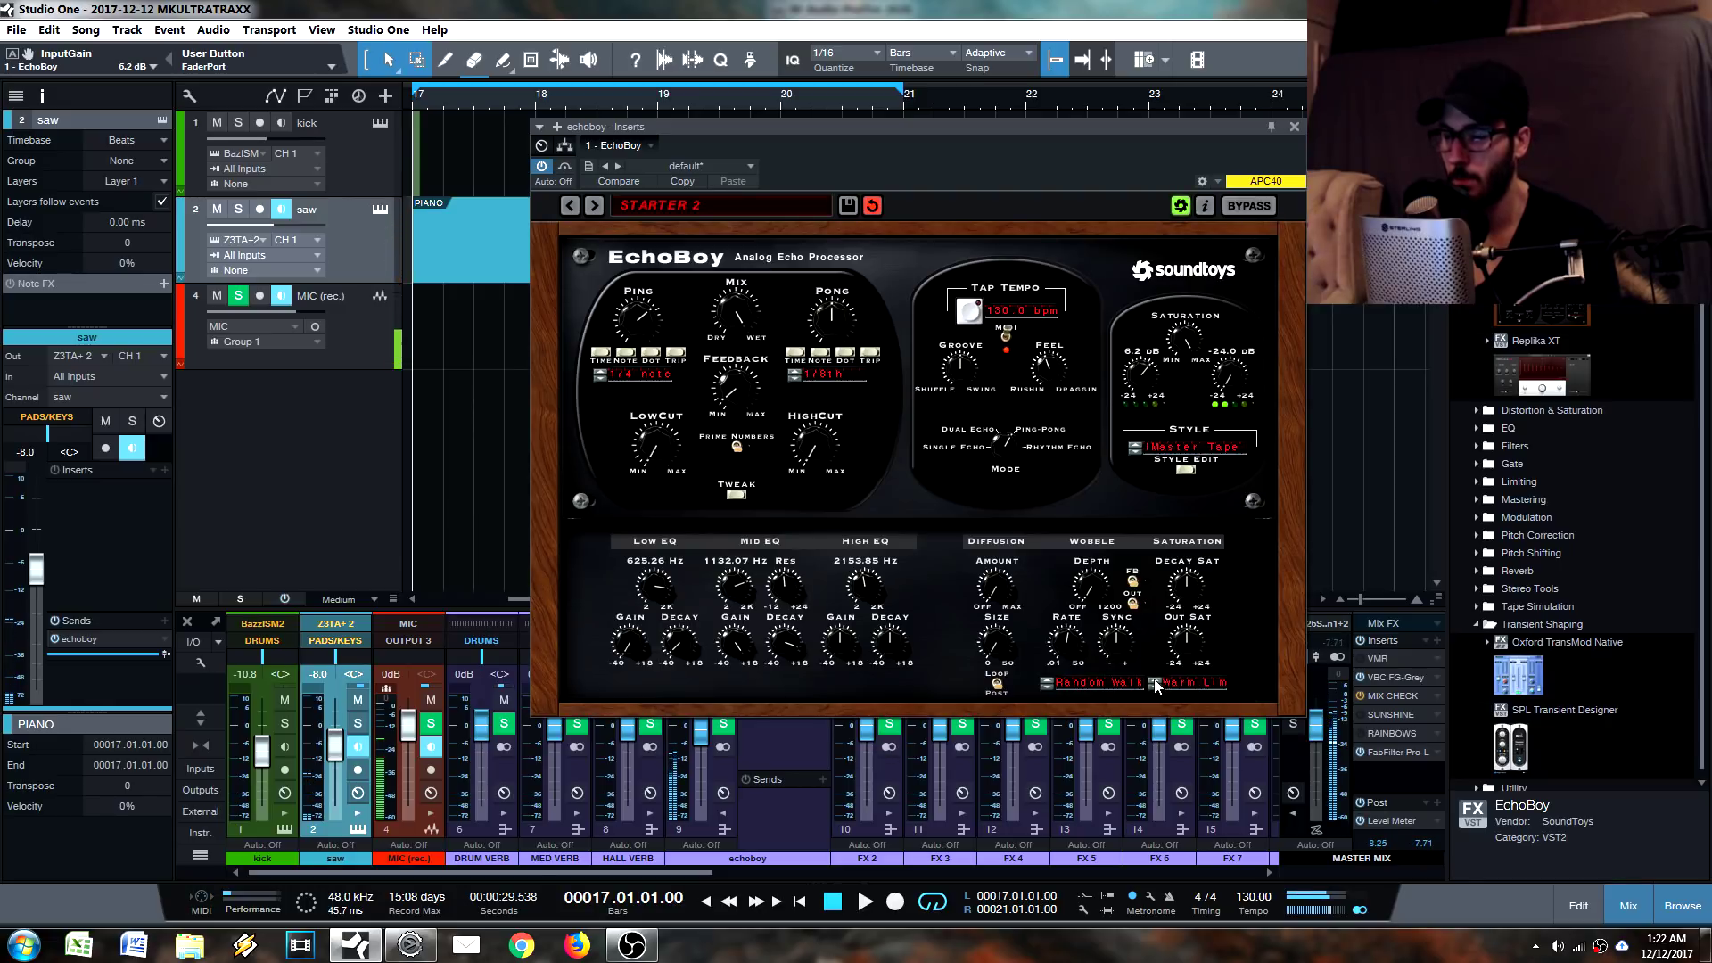
click(1155, 682)
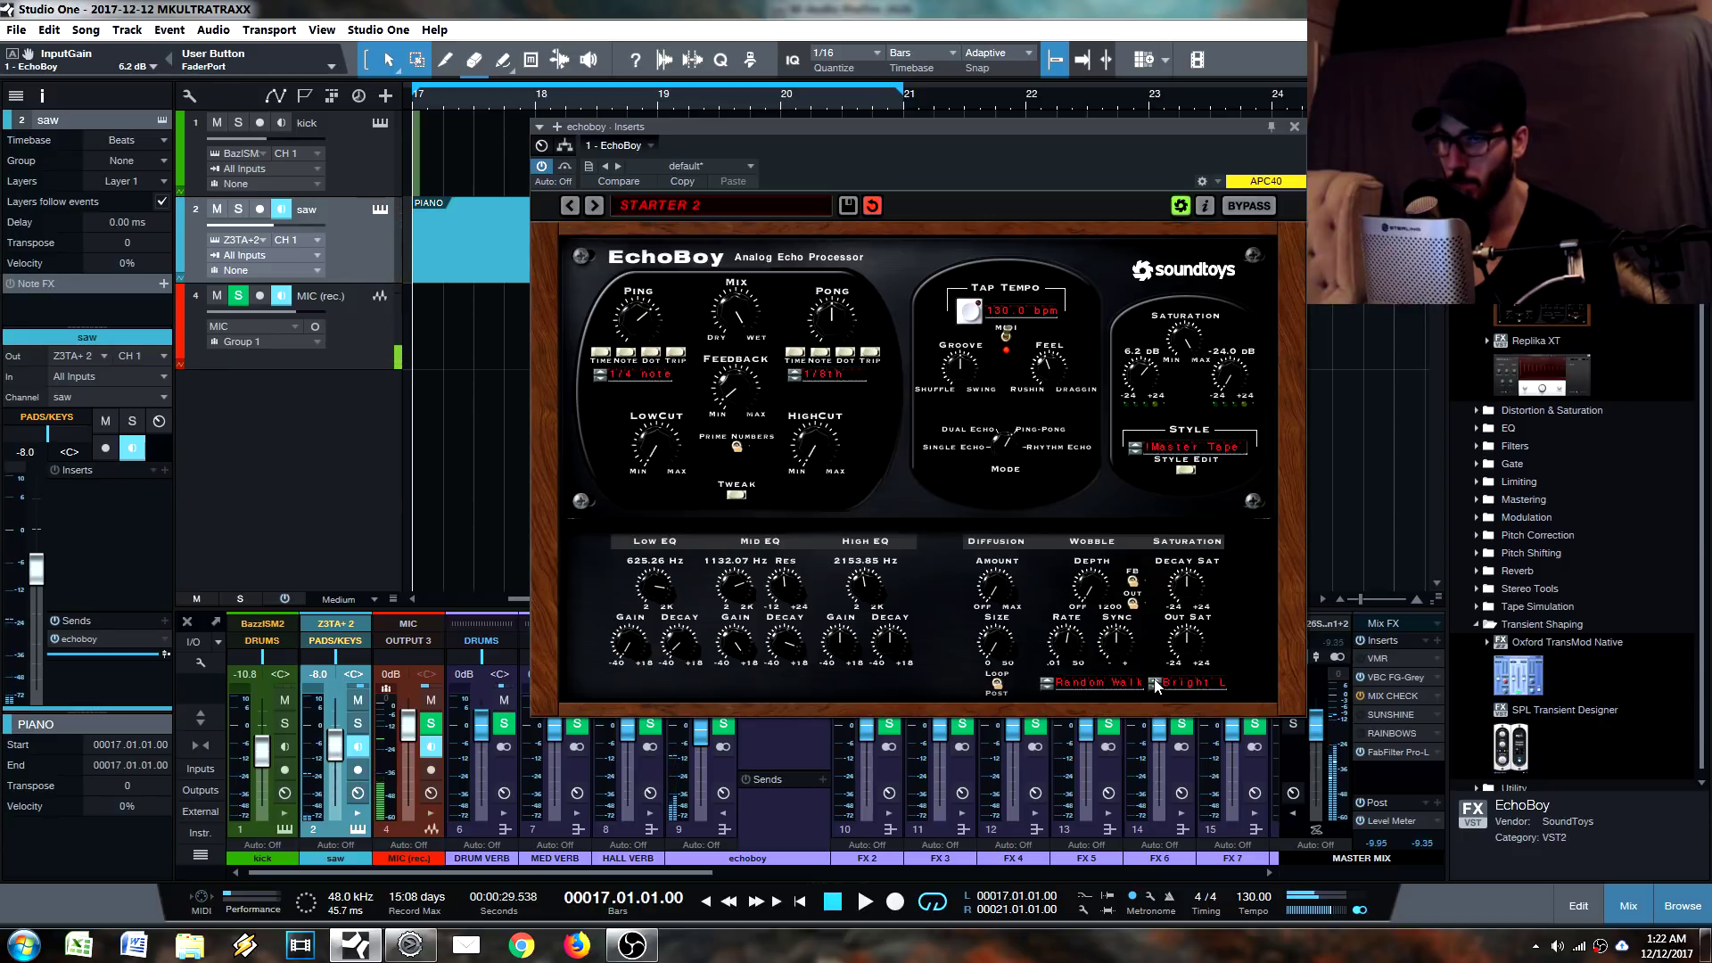
click(1154, 683)
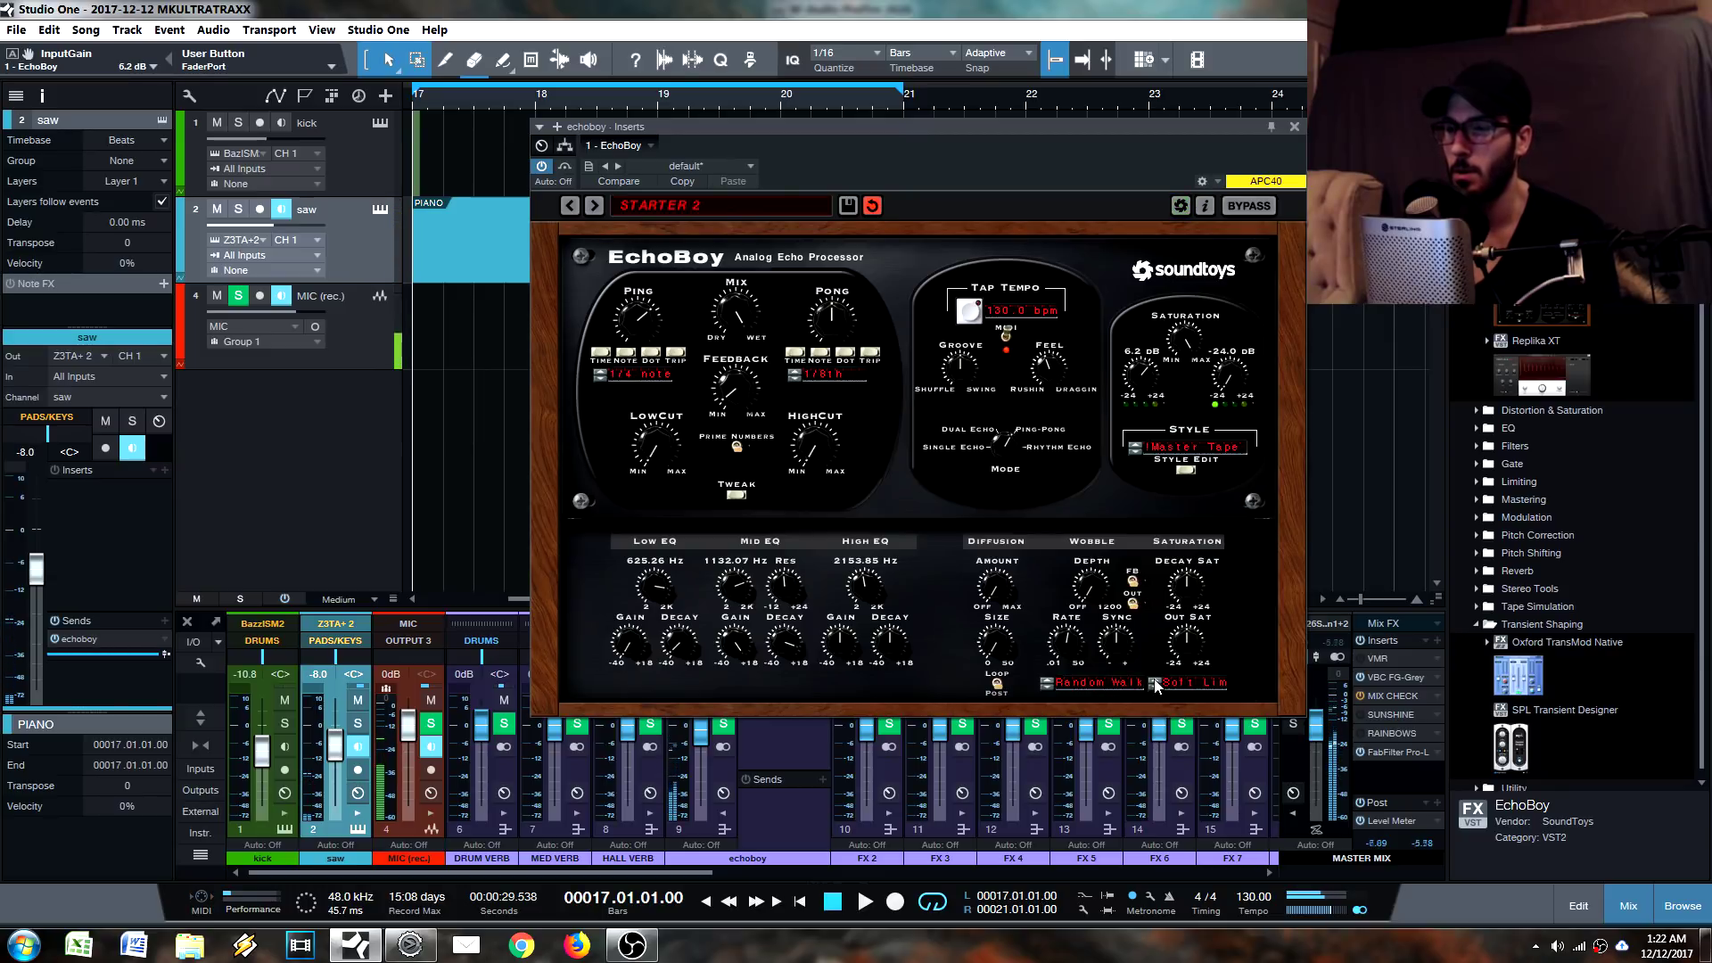
click(1155, 683)
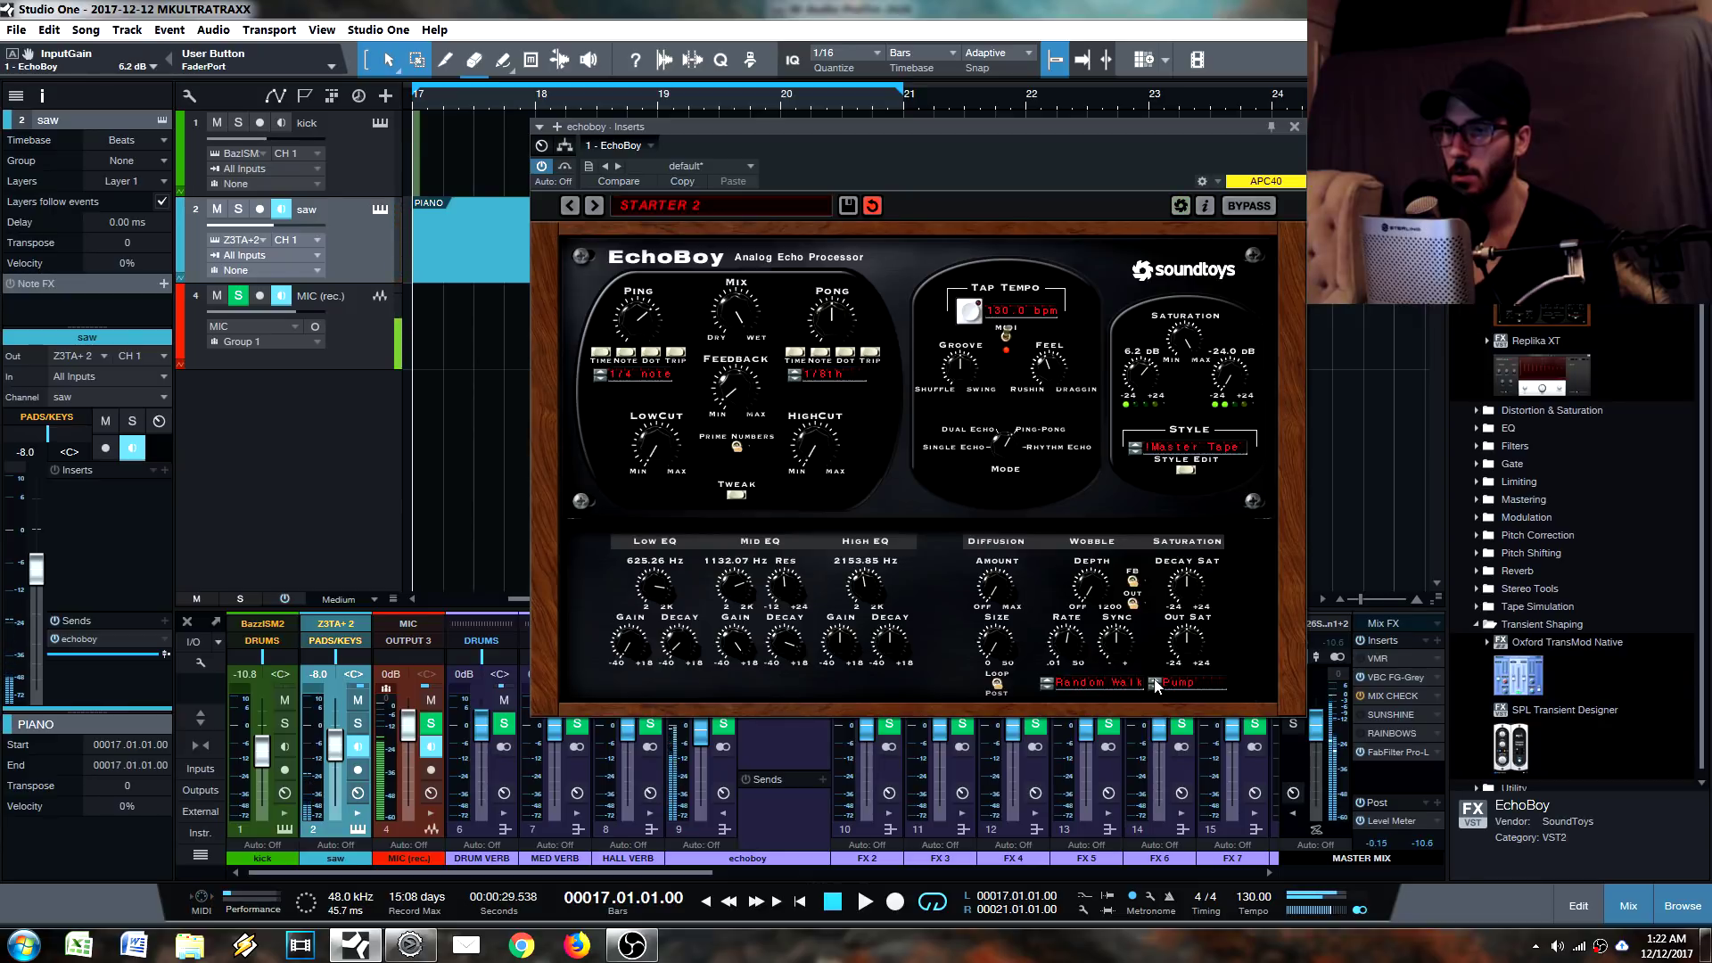
click(1154, 683)
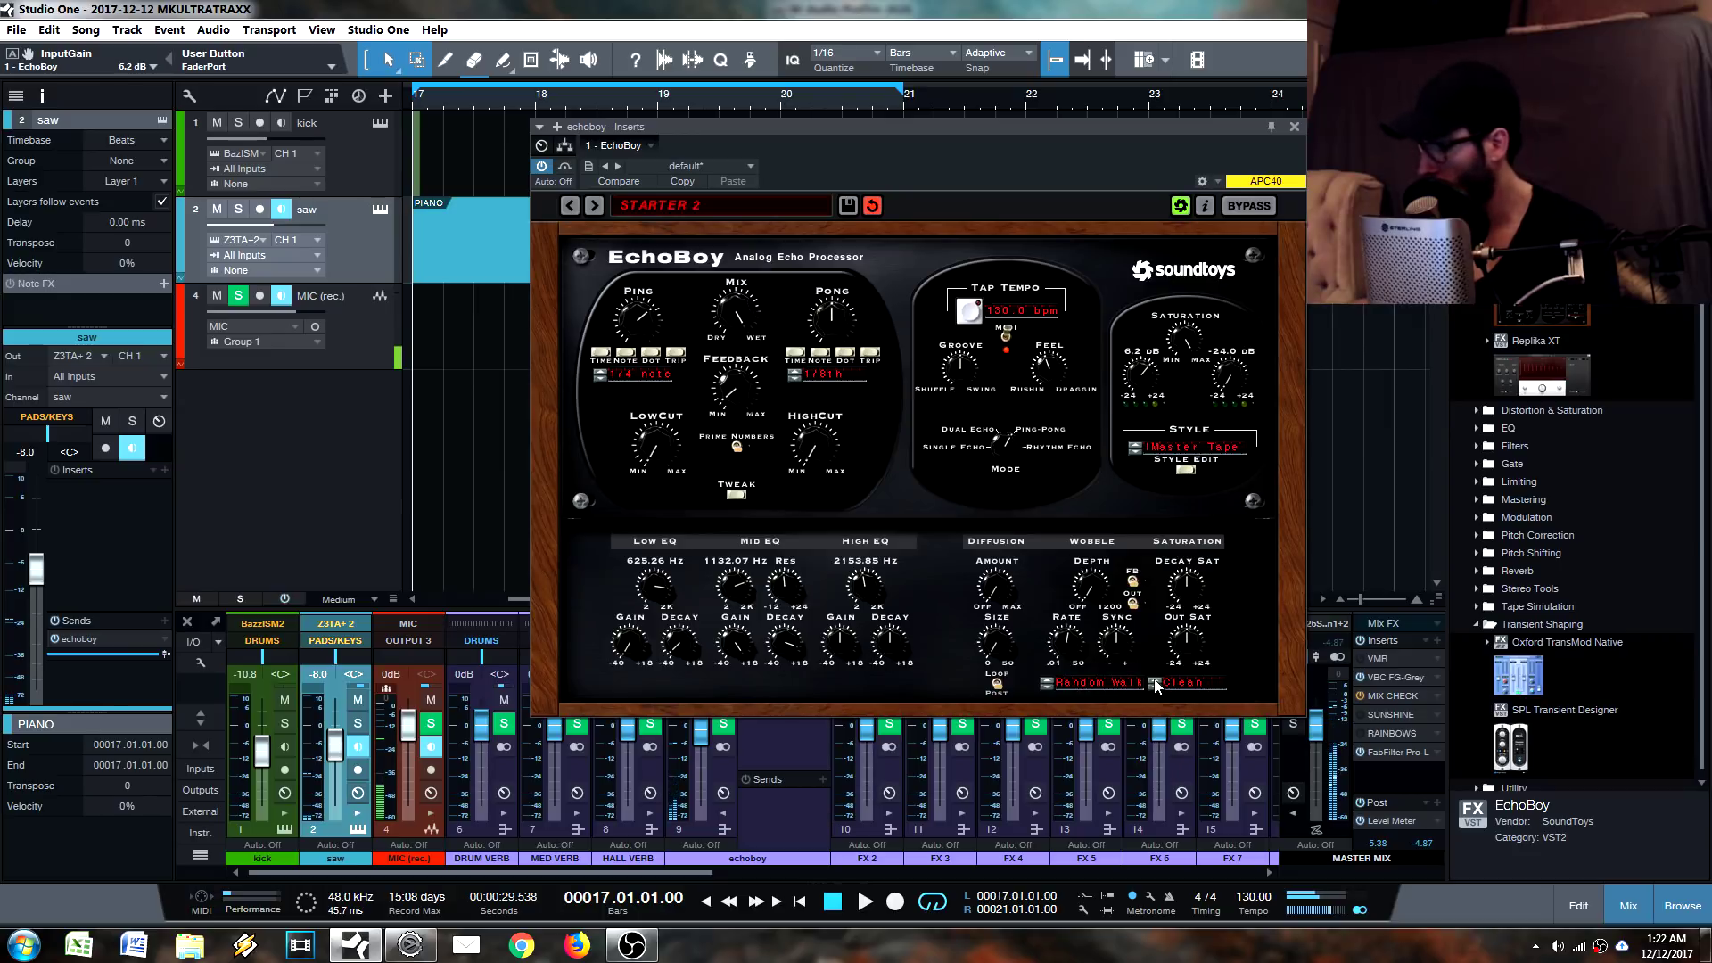
key(m)
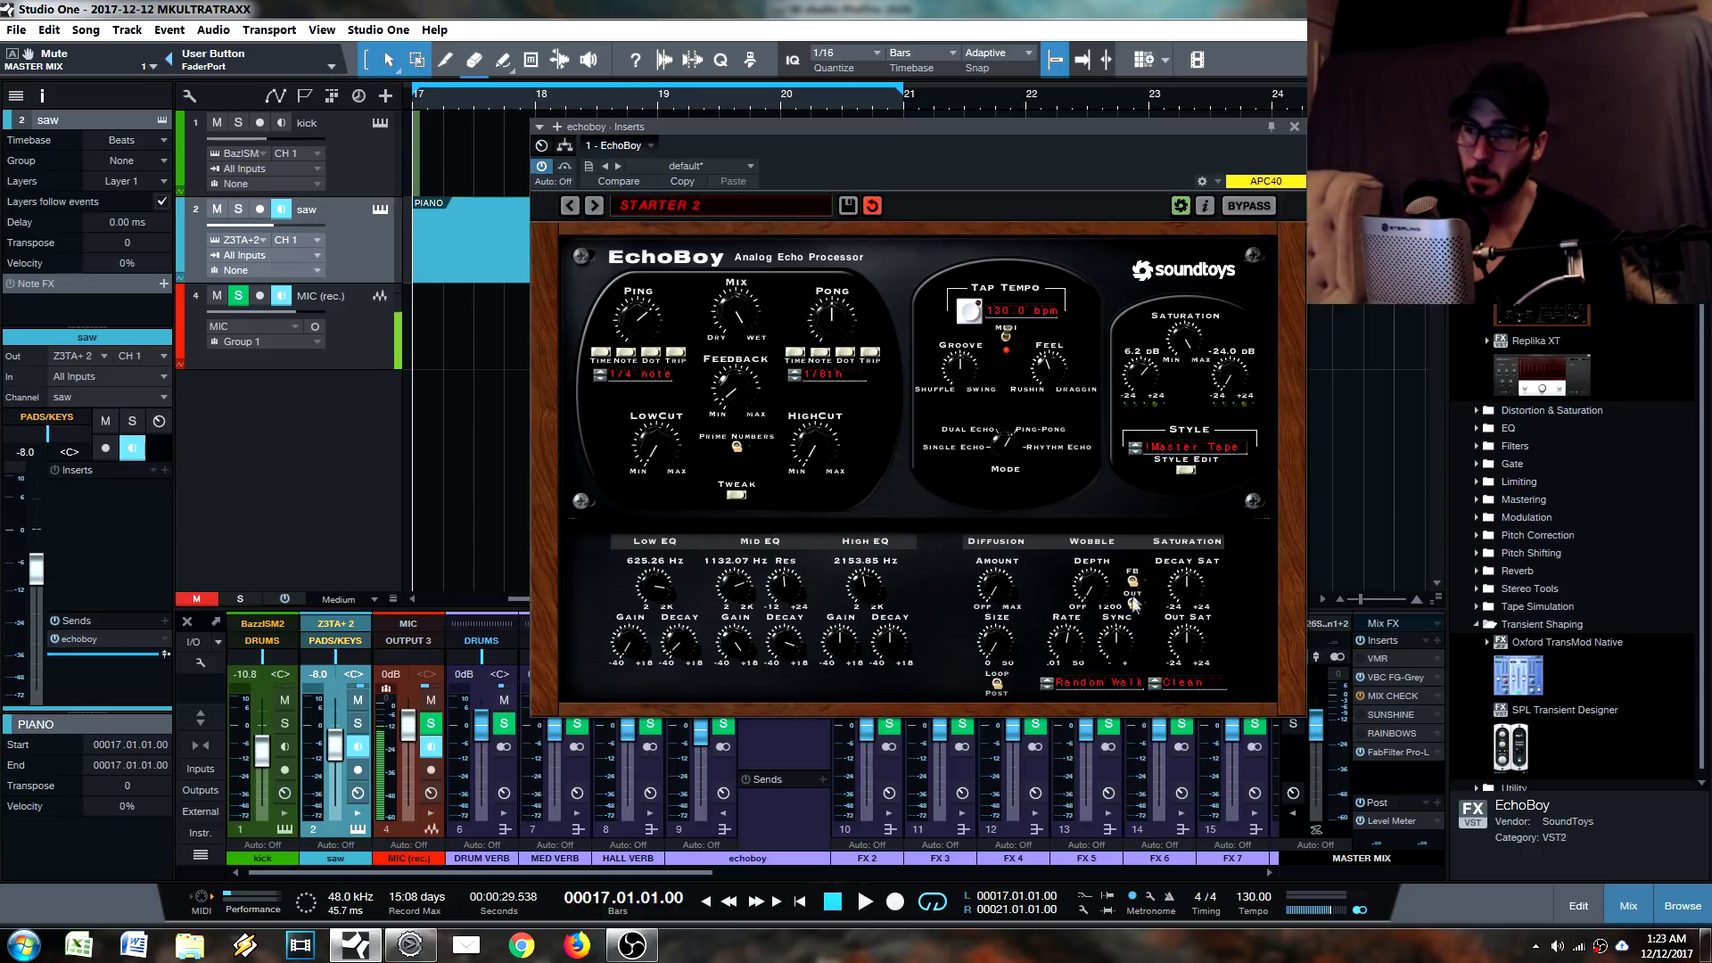
Enable the wobble's FB and Out switches and set the wobble shape to Sine.
click(1134, 581)
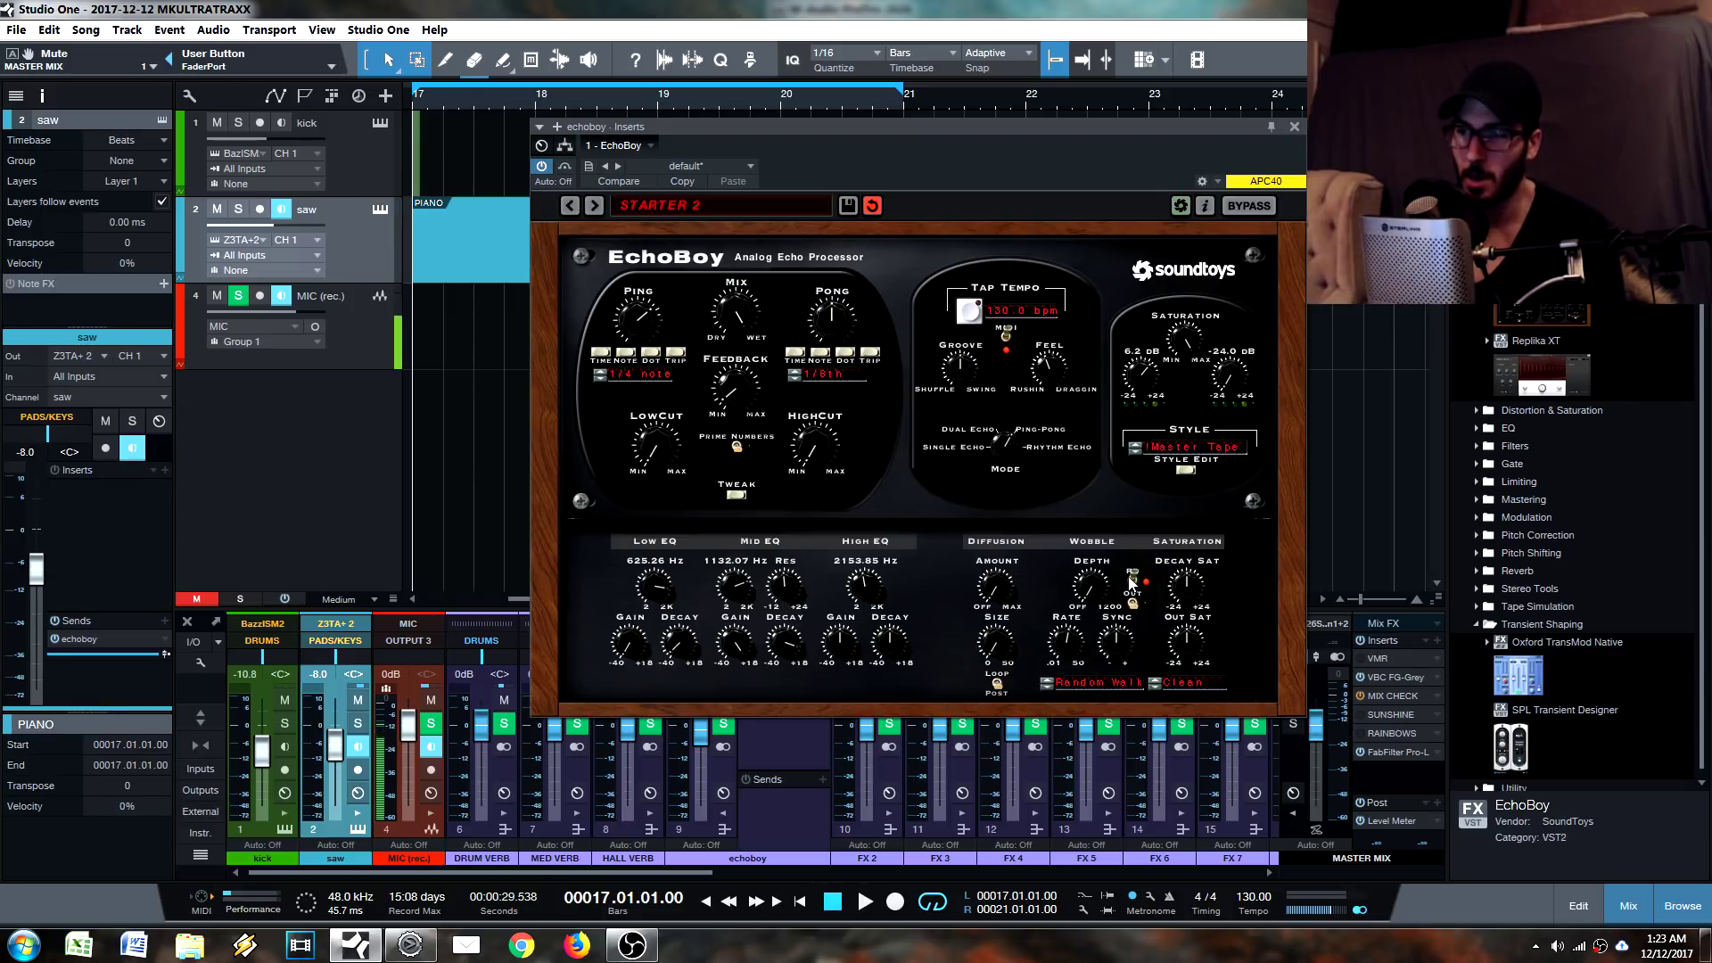
click(1133, 585)
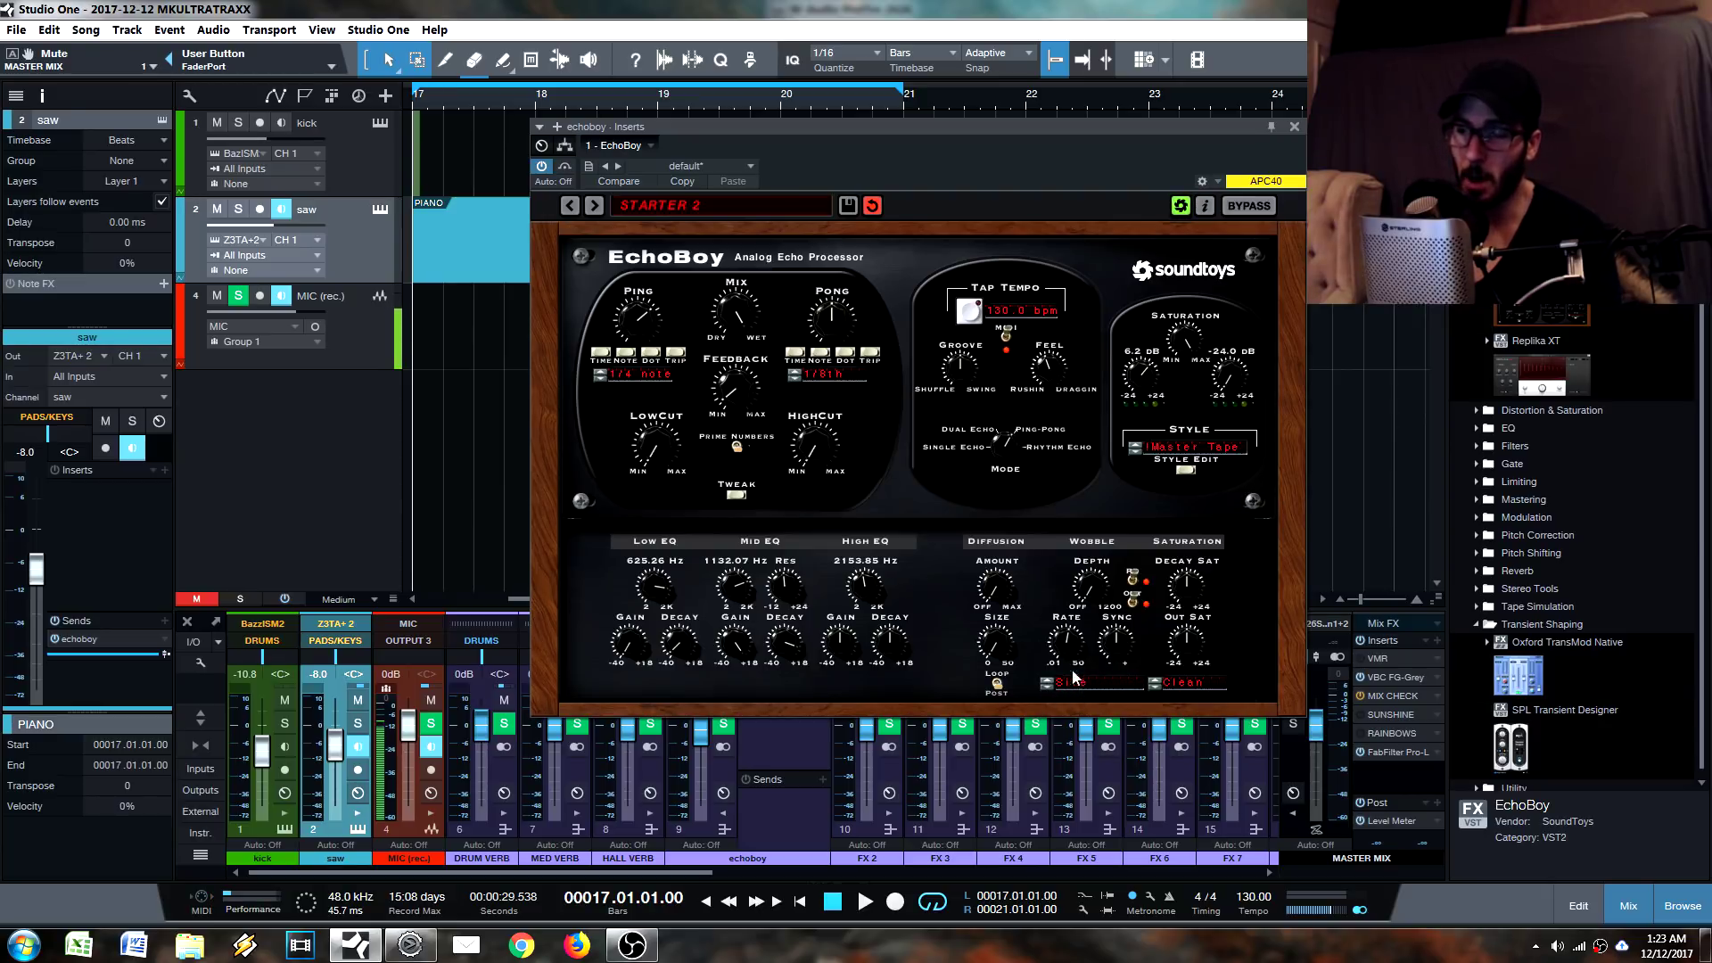
click(1048, 685)
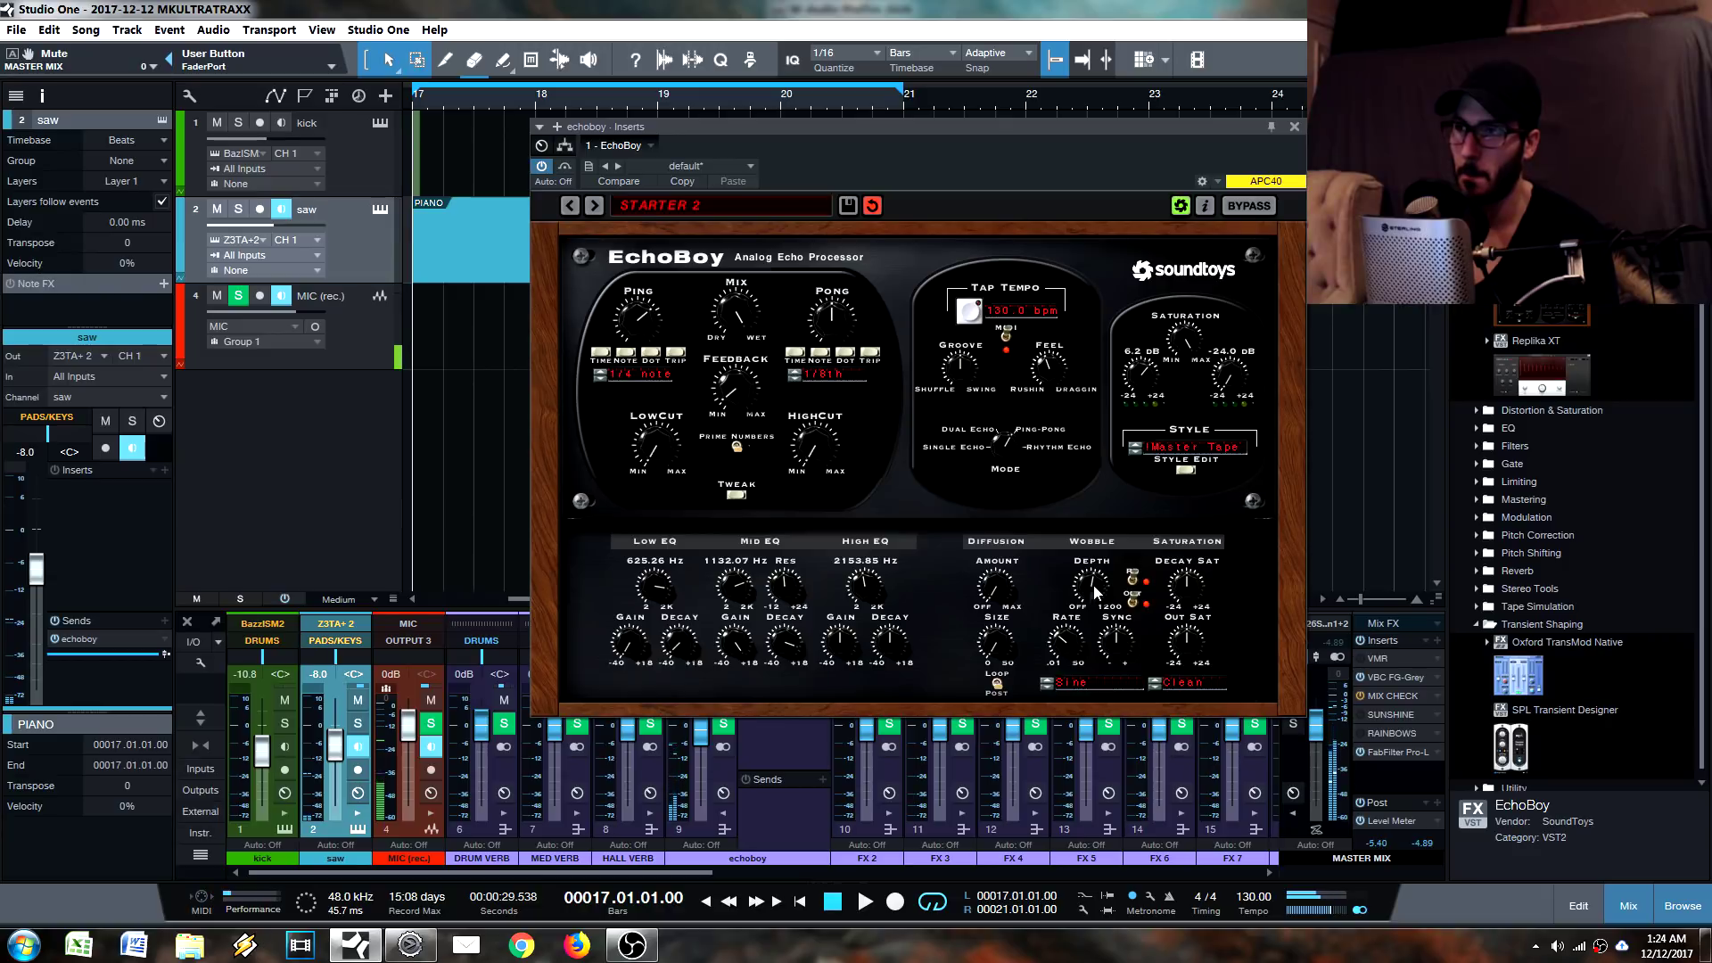
Set EchoBoy's Input gain to -4.3 dB and the Saturation amount to 16.08 dB.
double_click(1144, 379)
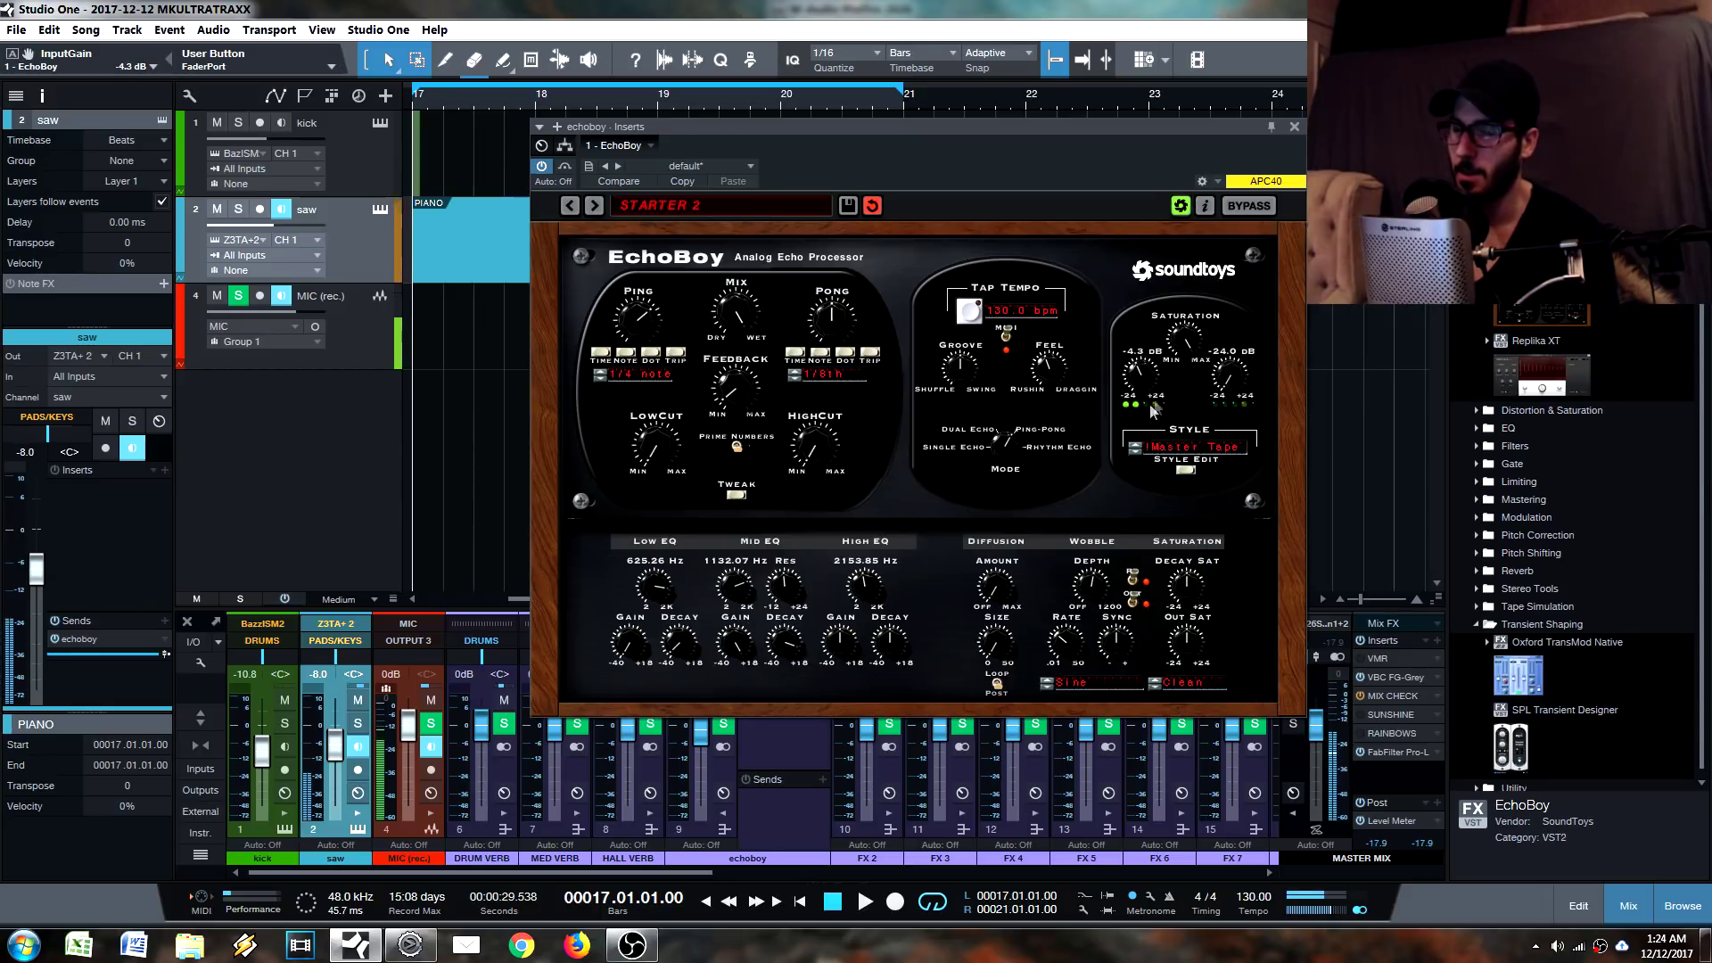
click(1185, 359)
mouse_move(1185, 358)
mouse_down()
mouse_move(1184, 399)
mouse_move(1182, 362)
mouse_up()
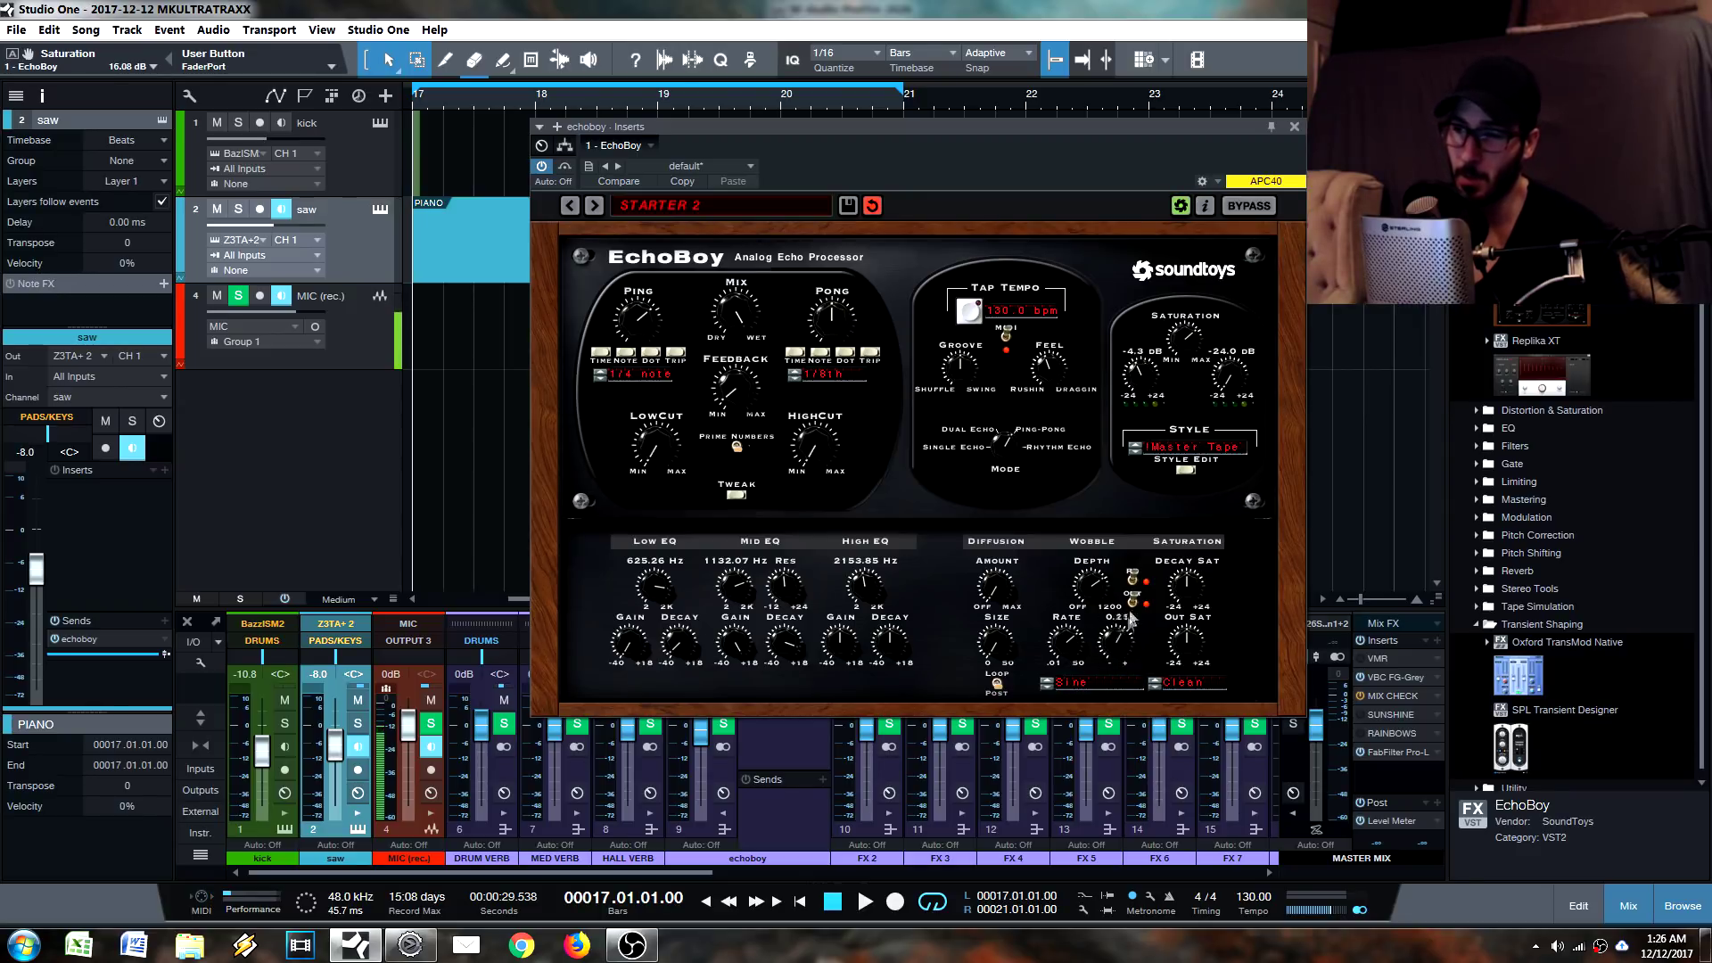
Audition the wobble Sync at 0.00 and -0.31, then settle it at 0.24.
mouse_move(1121, 648)
mouse_down()
mouse_move(1129, 681)
mouse_move(1107, 656)
mouse_move(1125, 613)
mouse_move(1122, 653)
mouse_up()
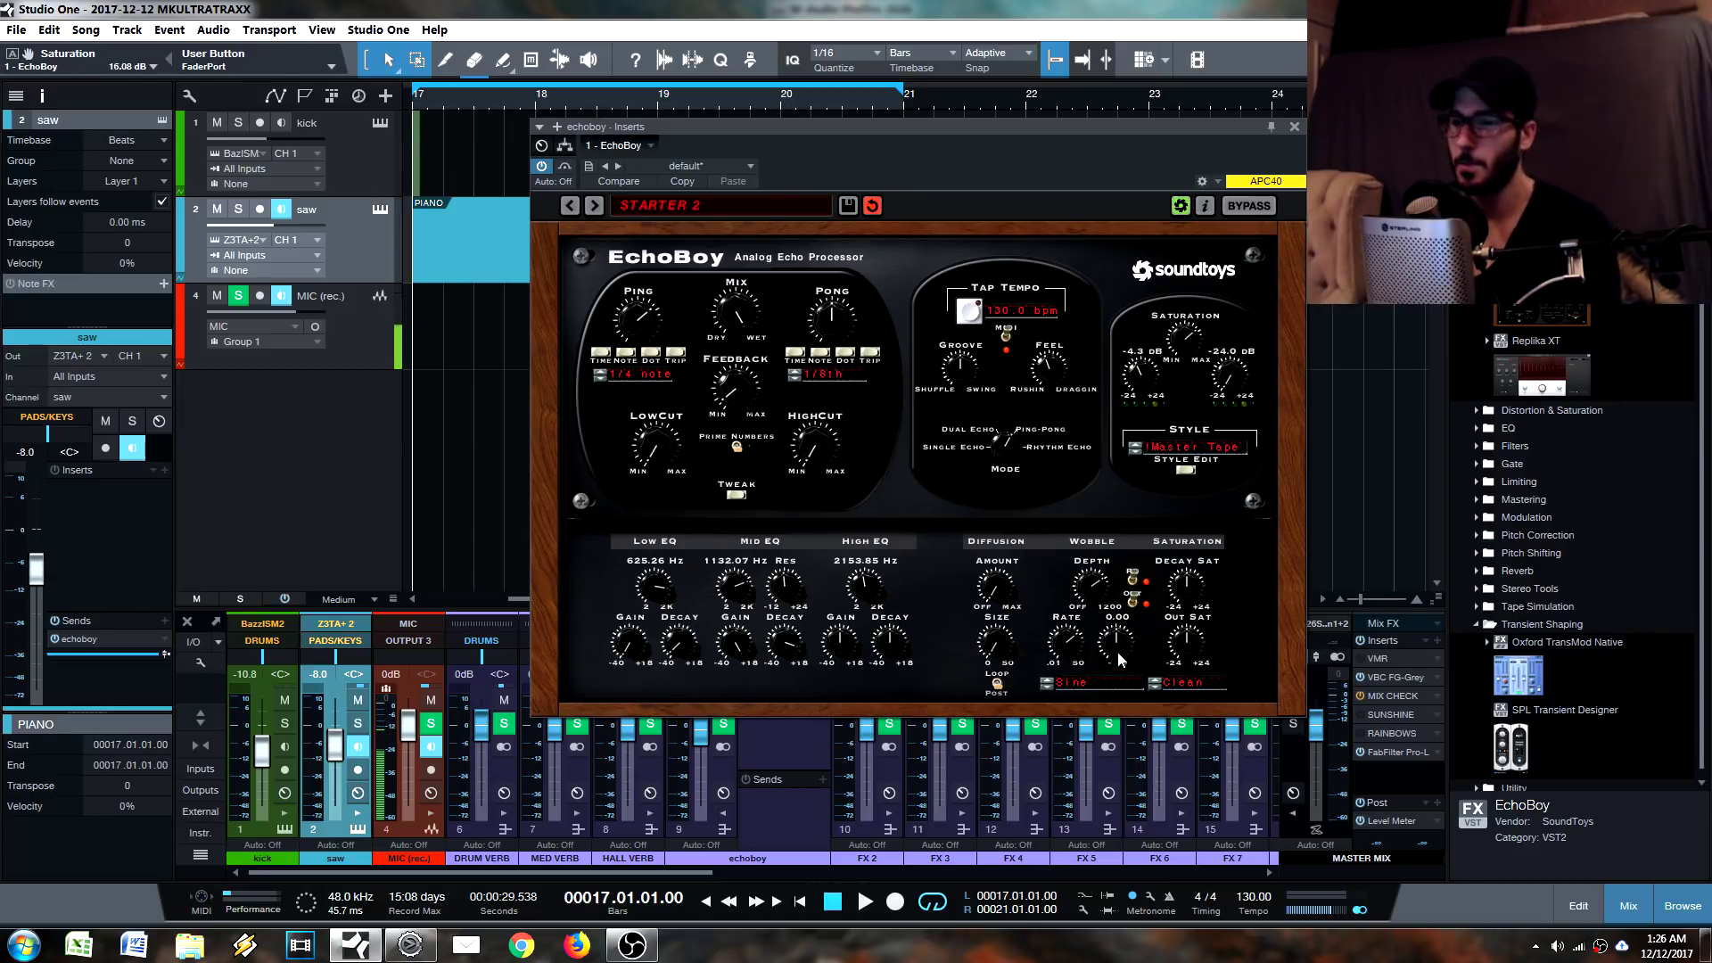
drag(1115, 640, 1120, 667)
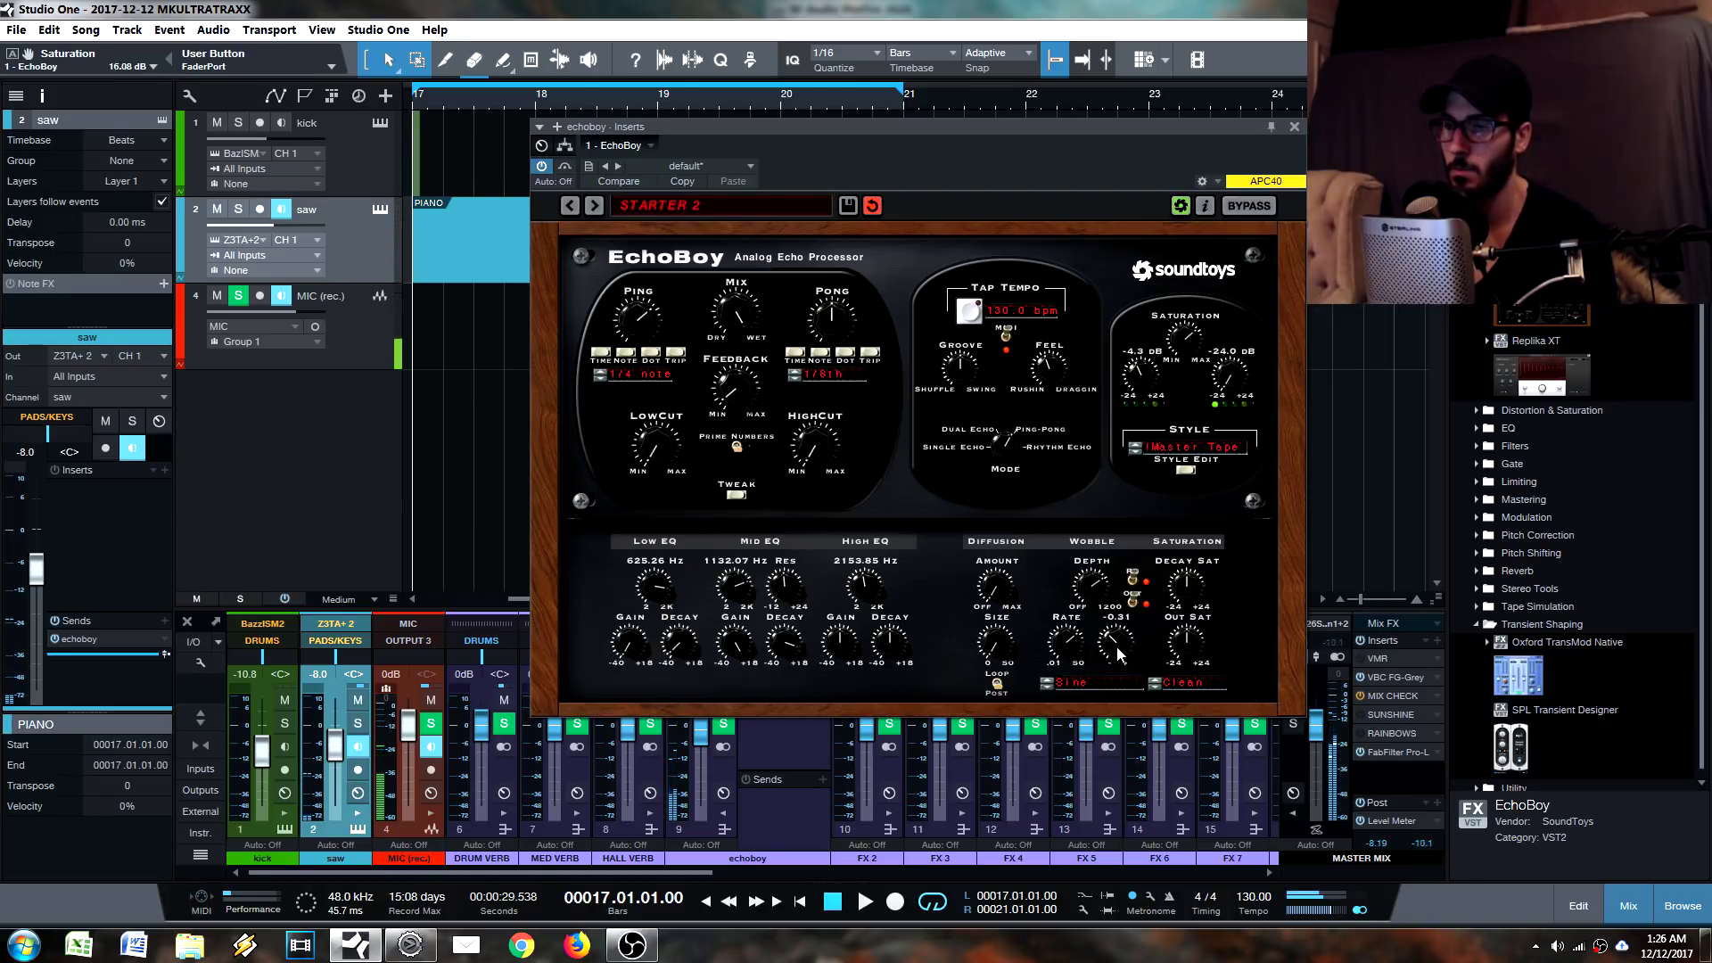
drag(1117, 645, 1134, 619)
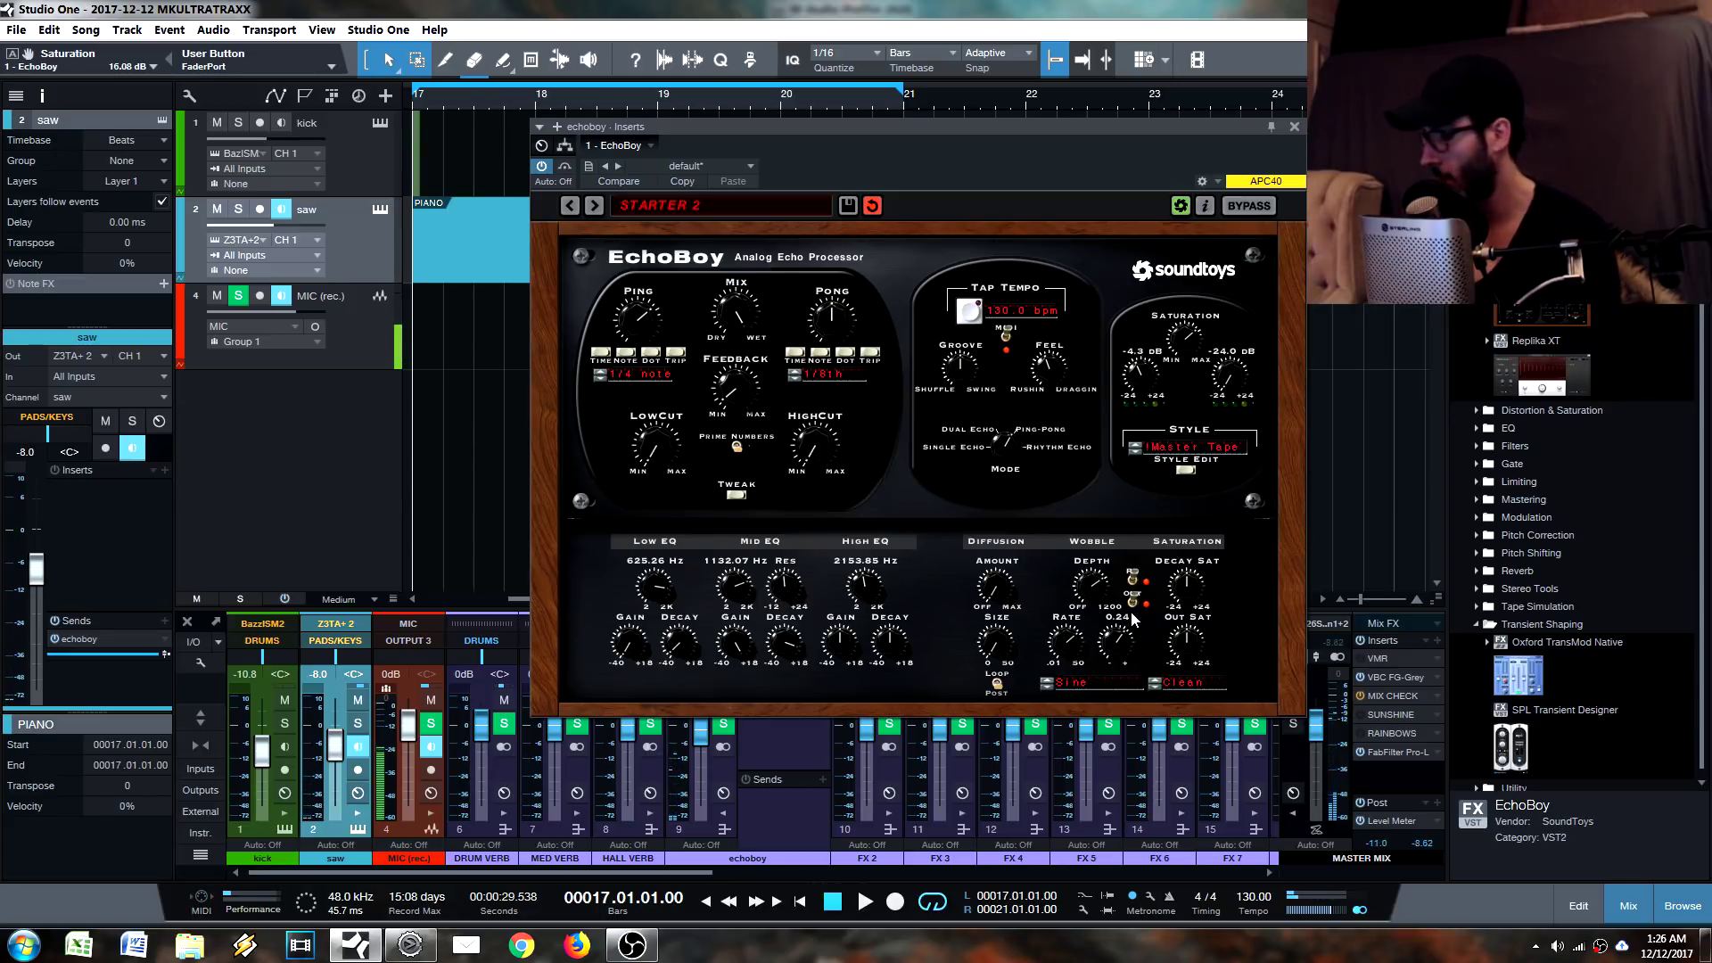
Return the playhead to the song start, audition the Random Walk wobble shape, and mute the master.
key(Home)
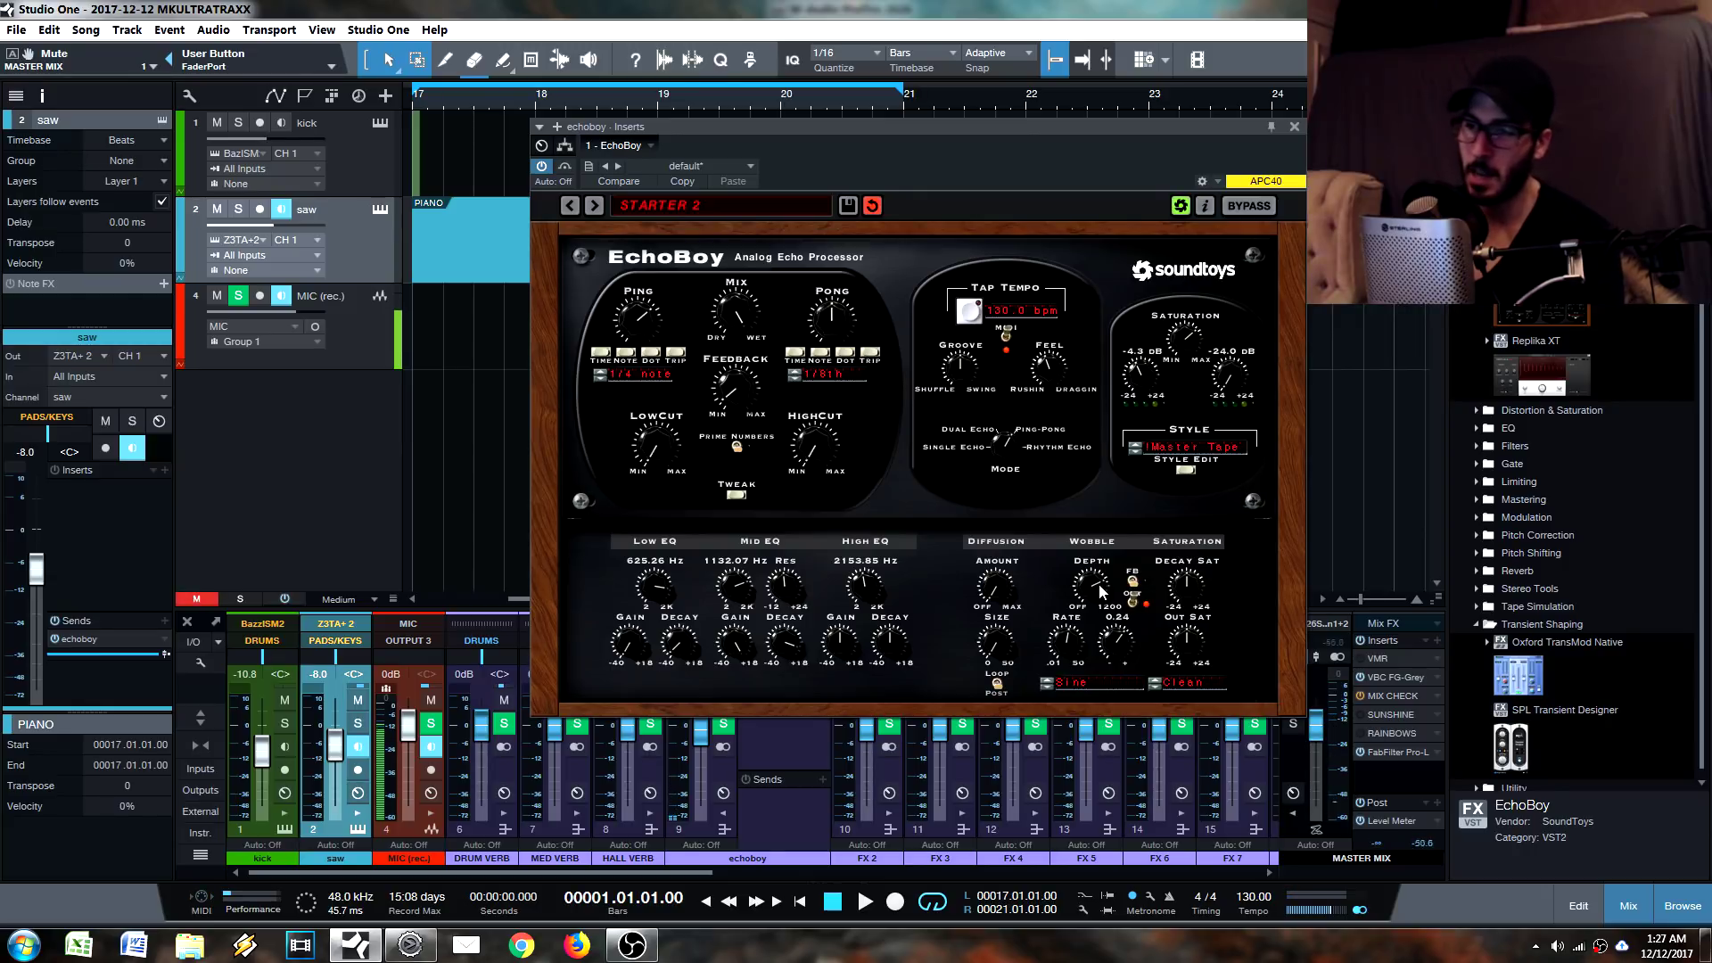
click(1052, 682)
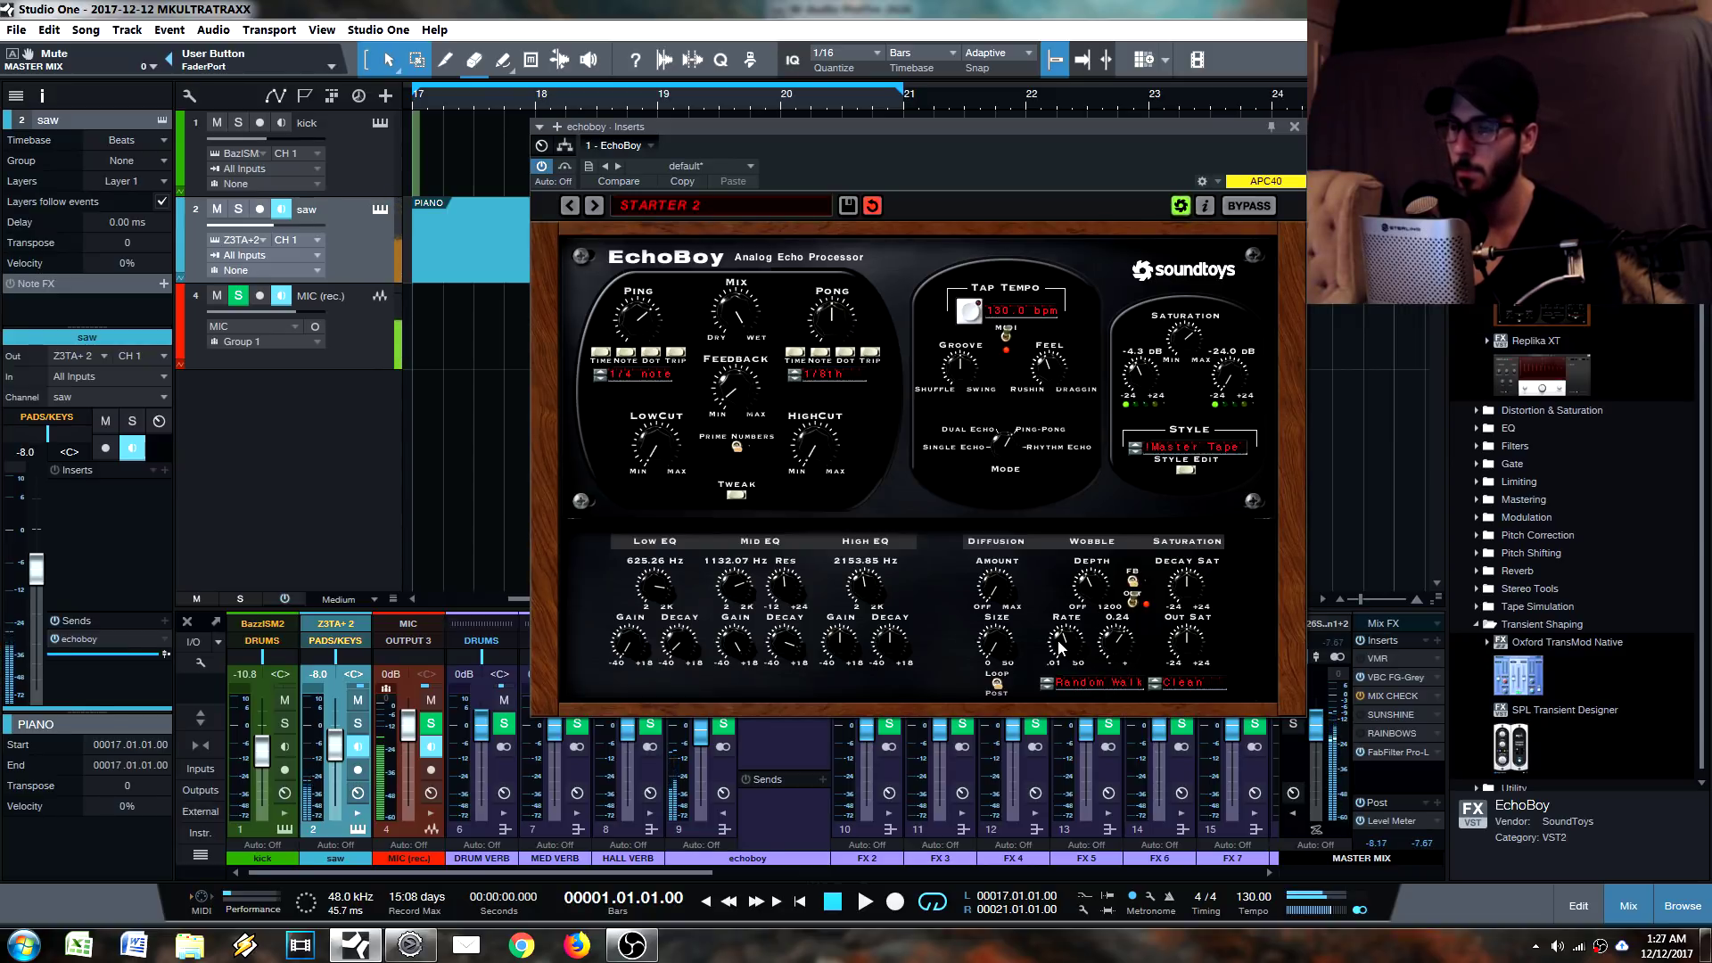
key(shift+m)
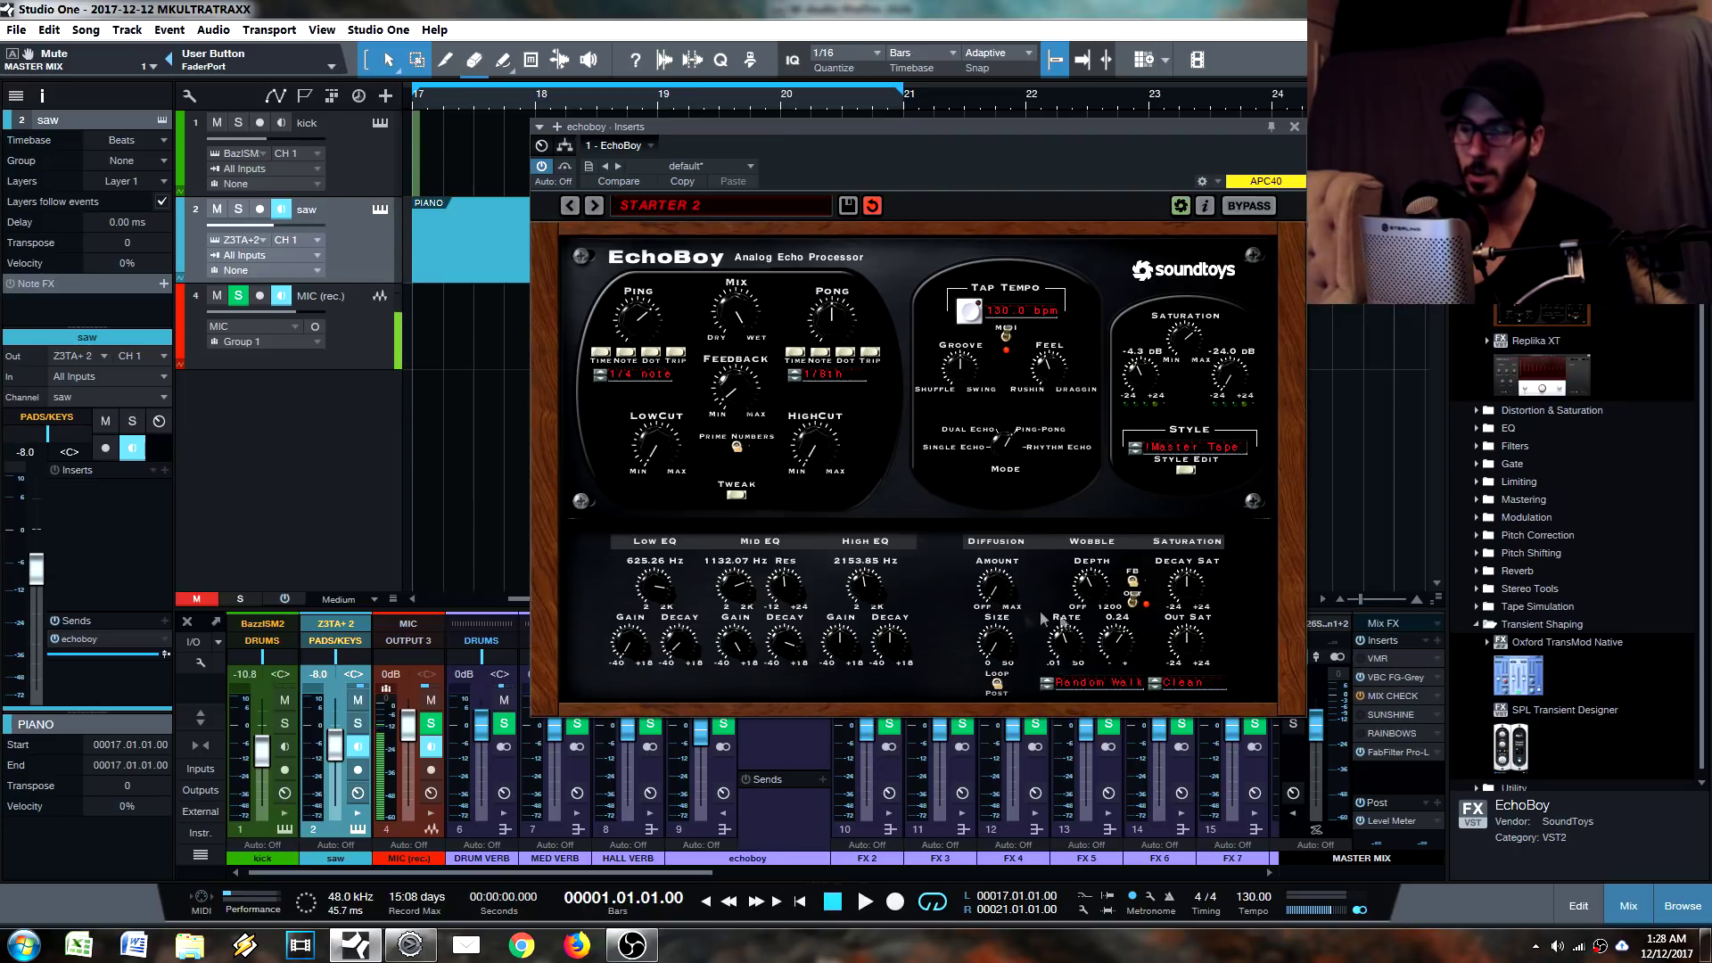
Switch EchoBoy to Single Echo with a 1/2 note echo time and bring the Diffusion Amount down to 0.00.
click(1002, 450)
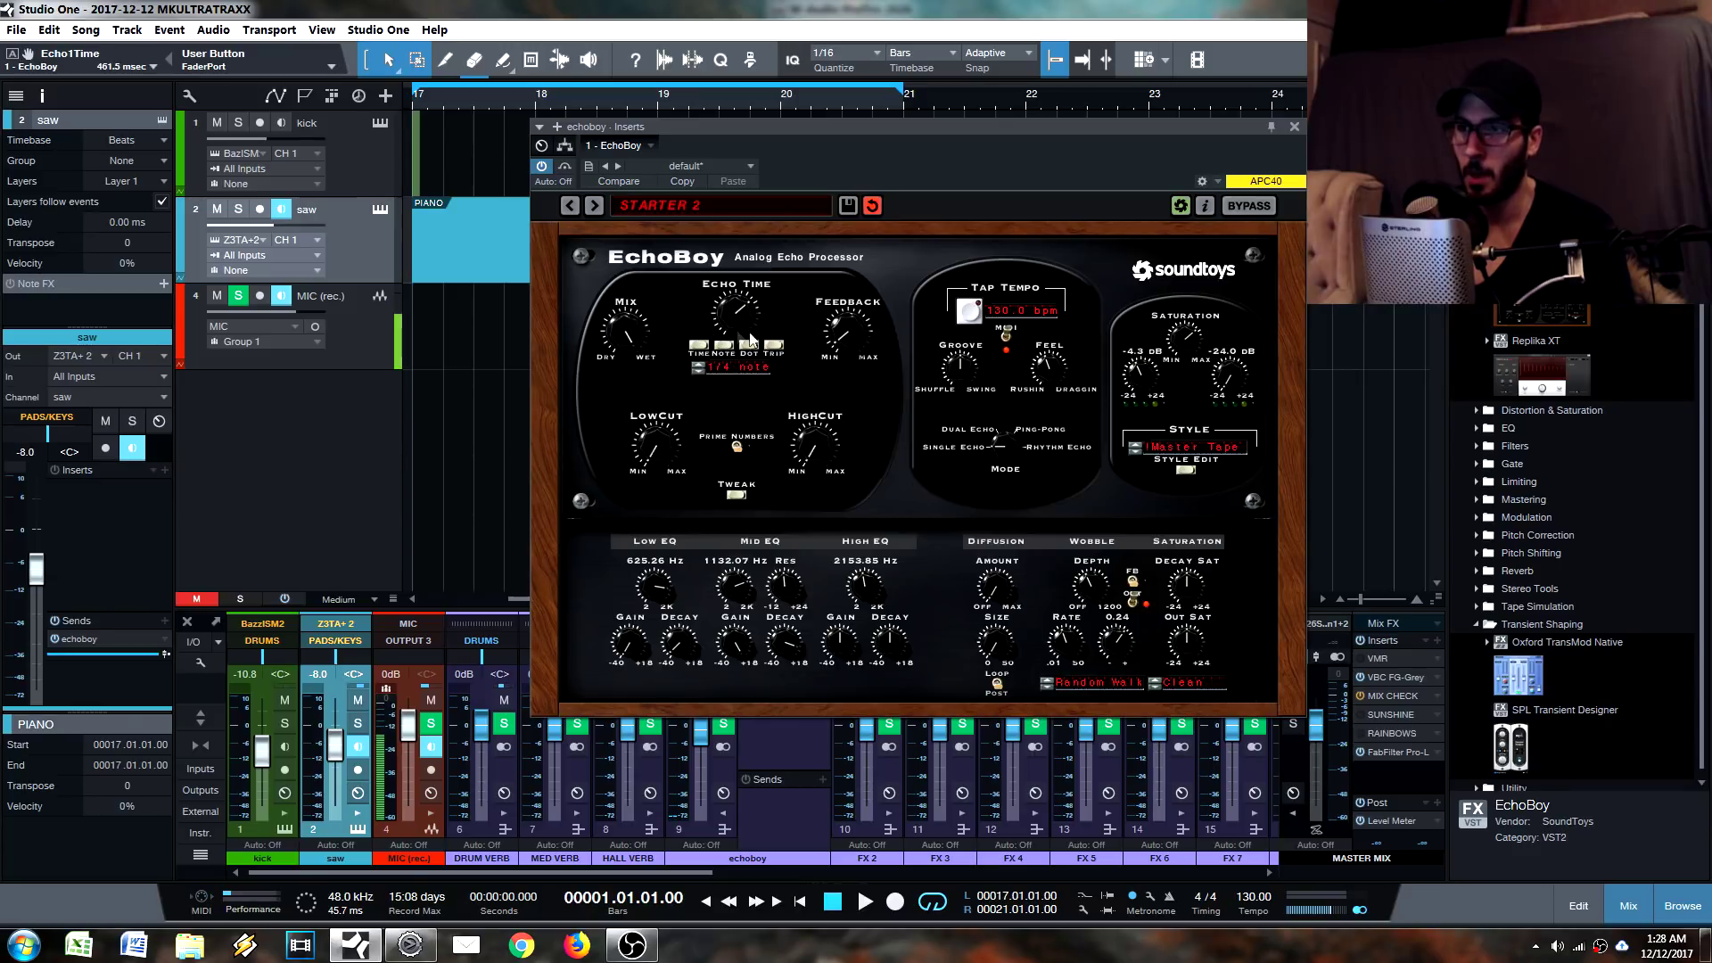
drag(757, 310, 753, 296)
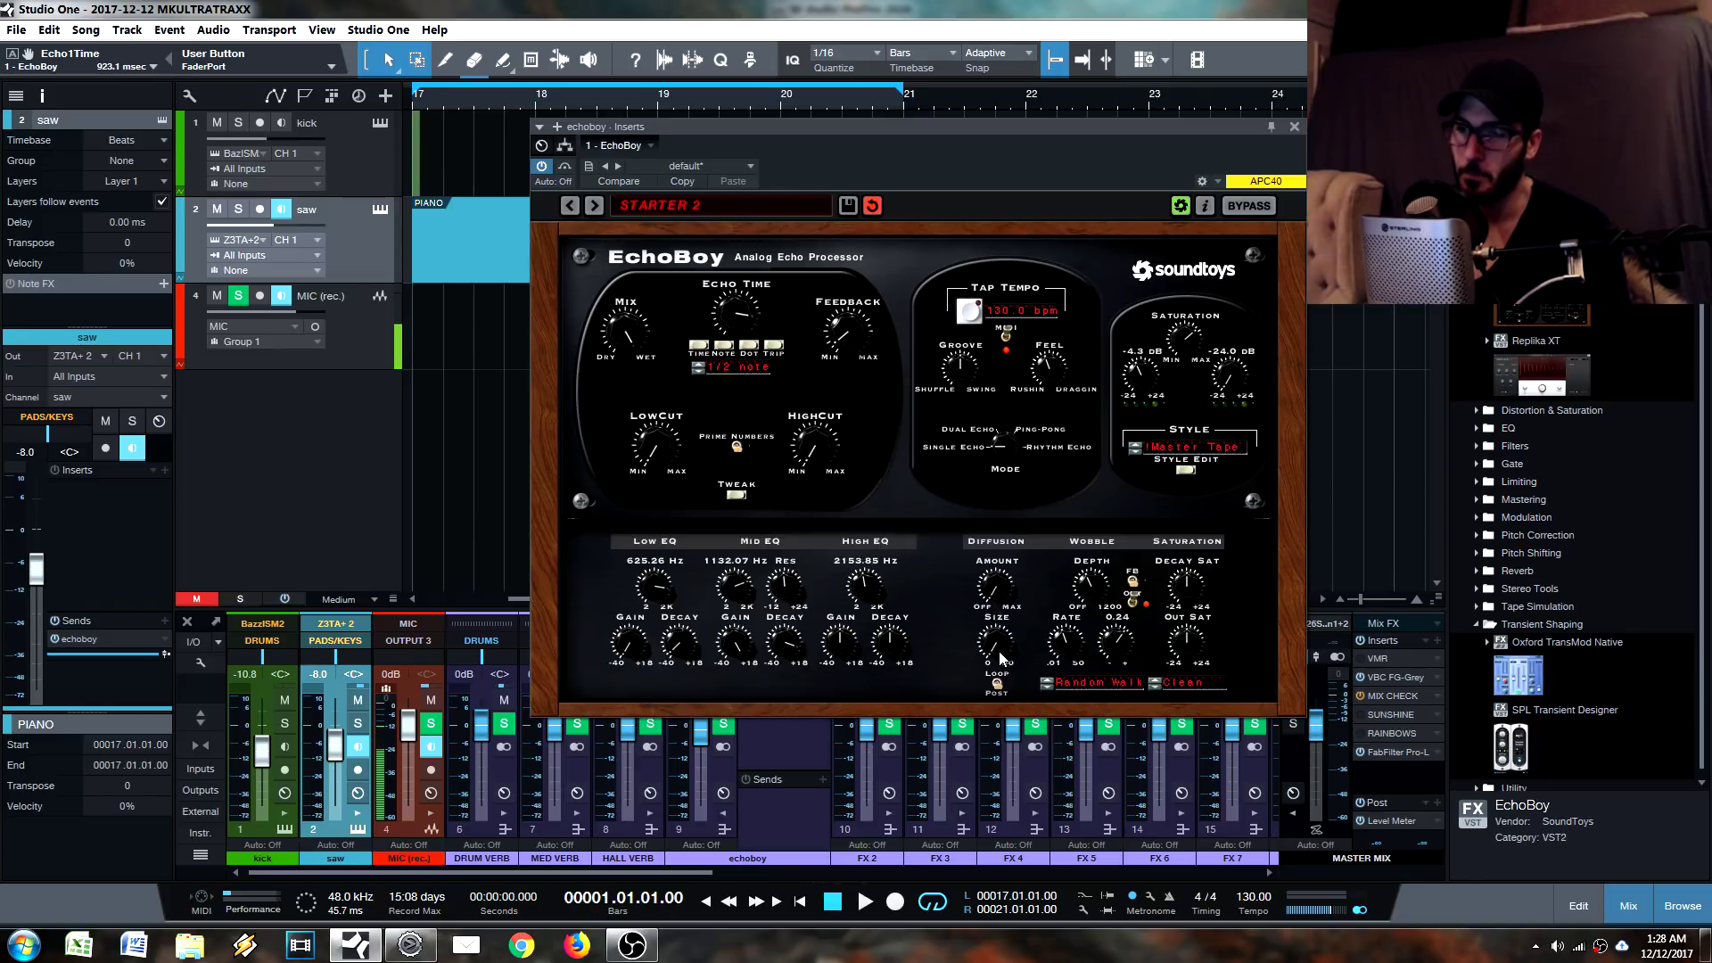
click(998, 588)
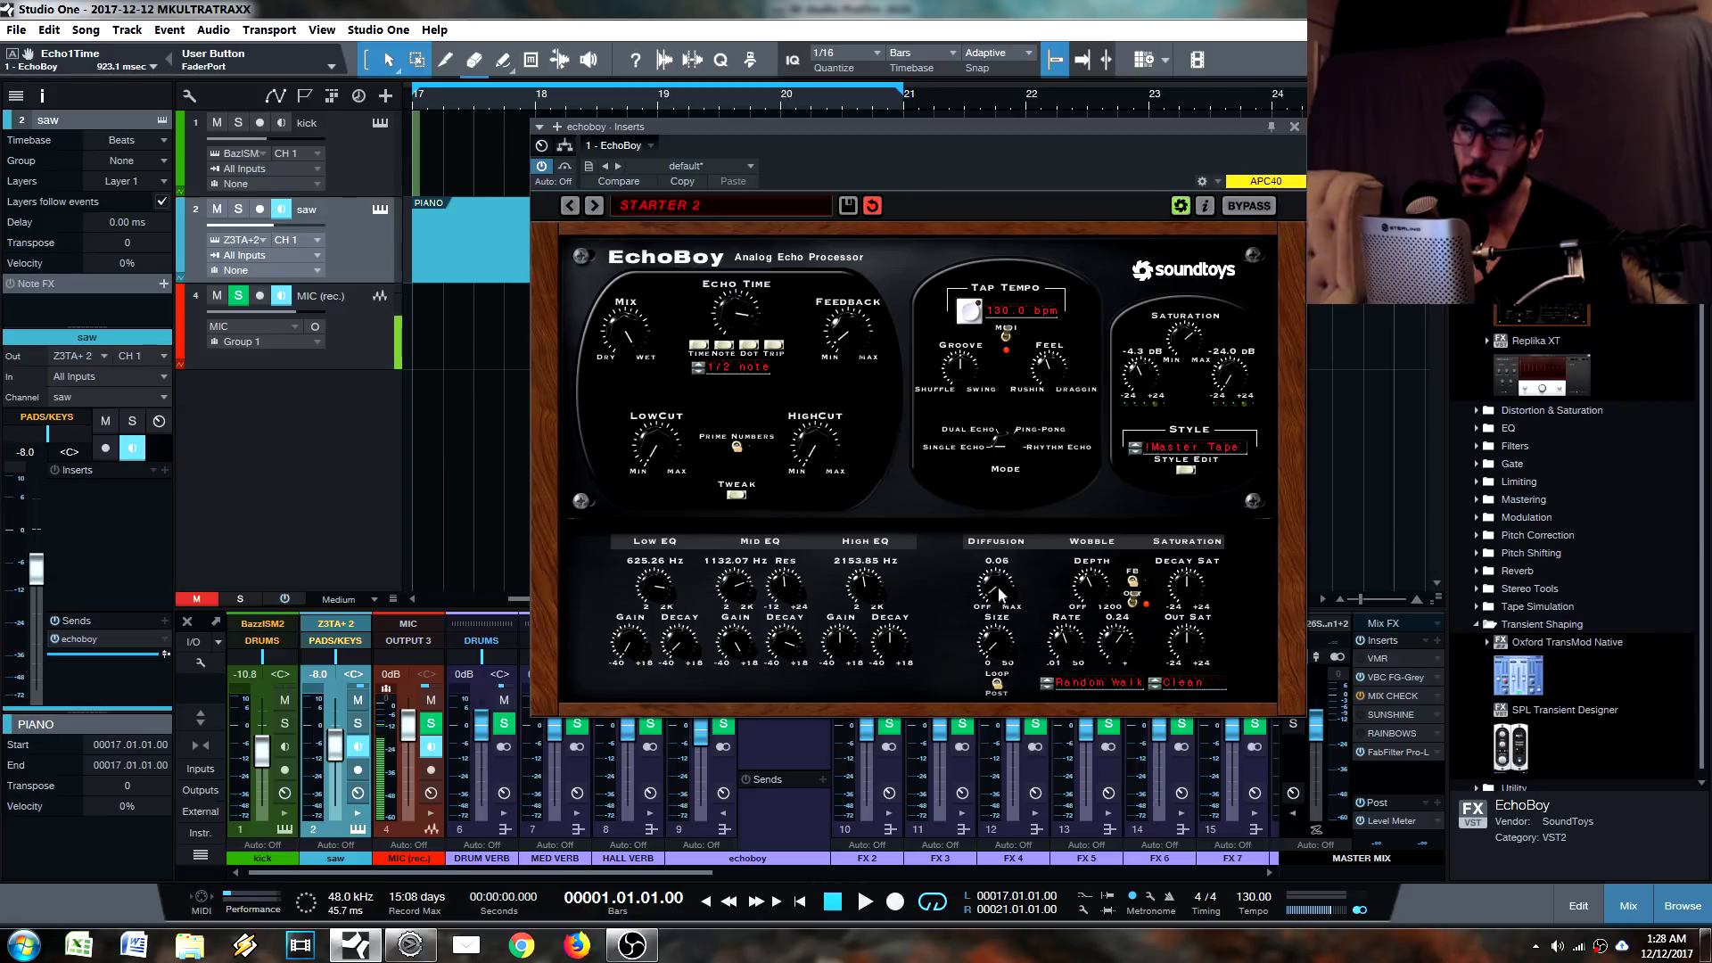
drag(999, 593, 999, 571)
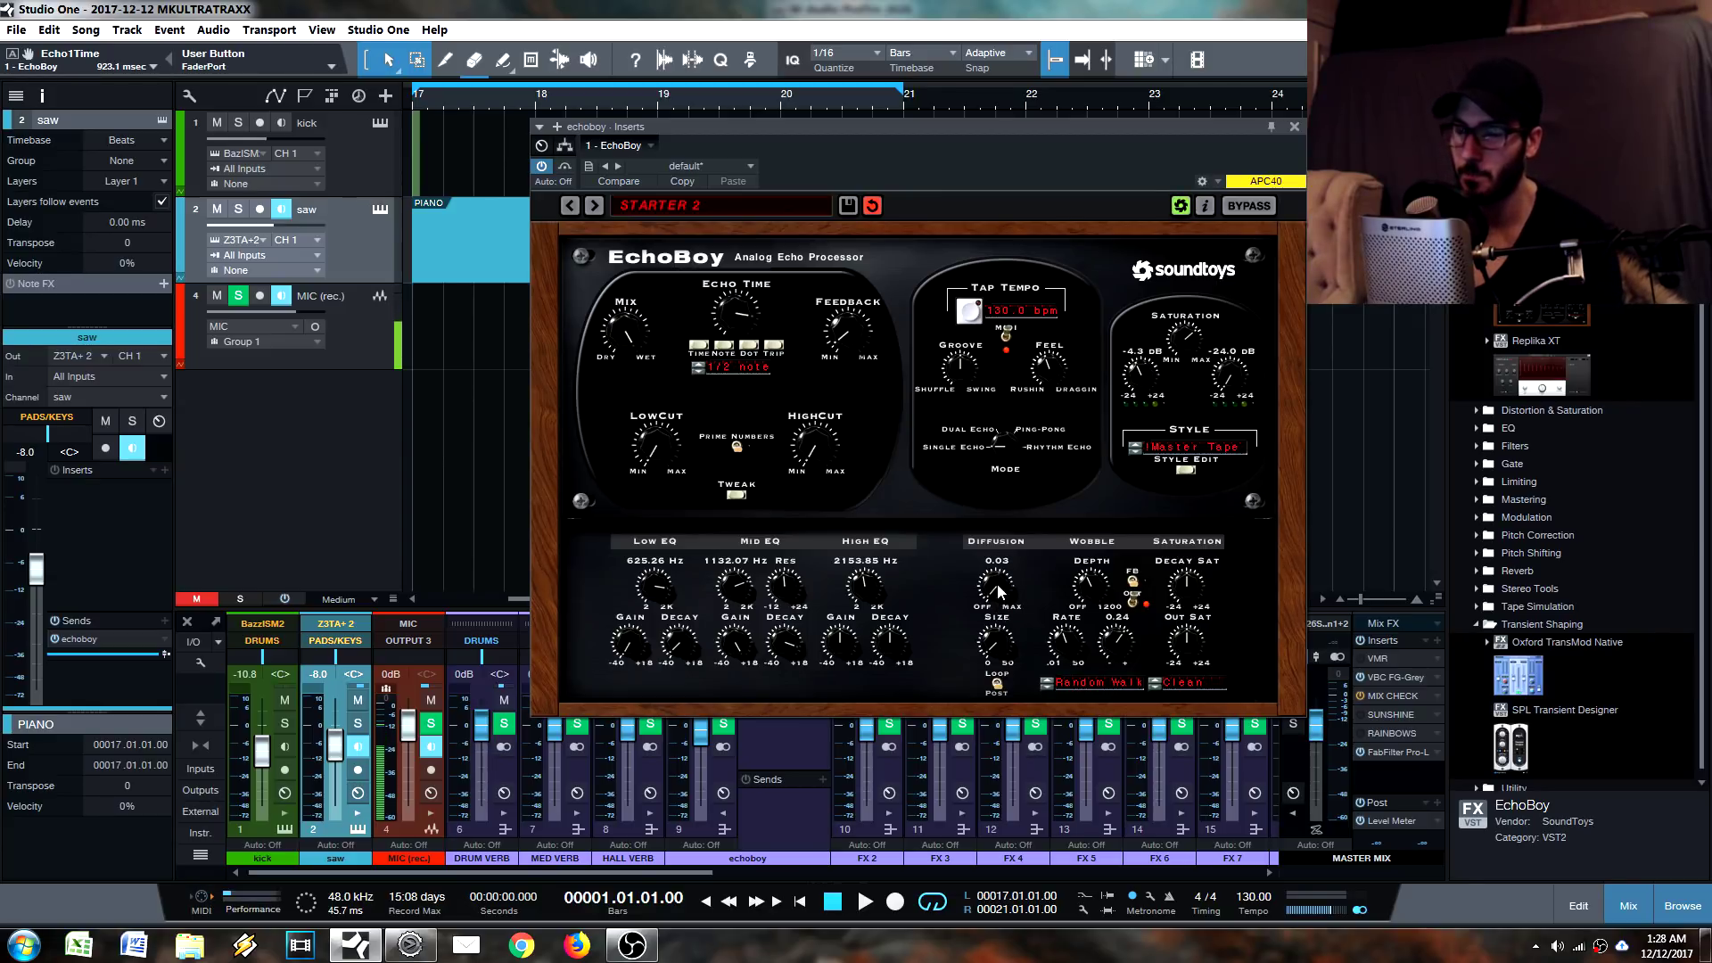
drag(996, 597, 1013, 656)
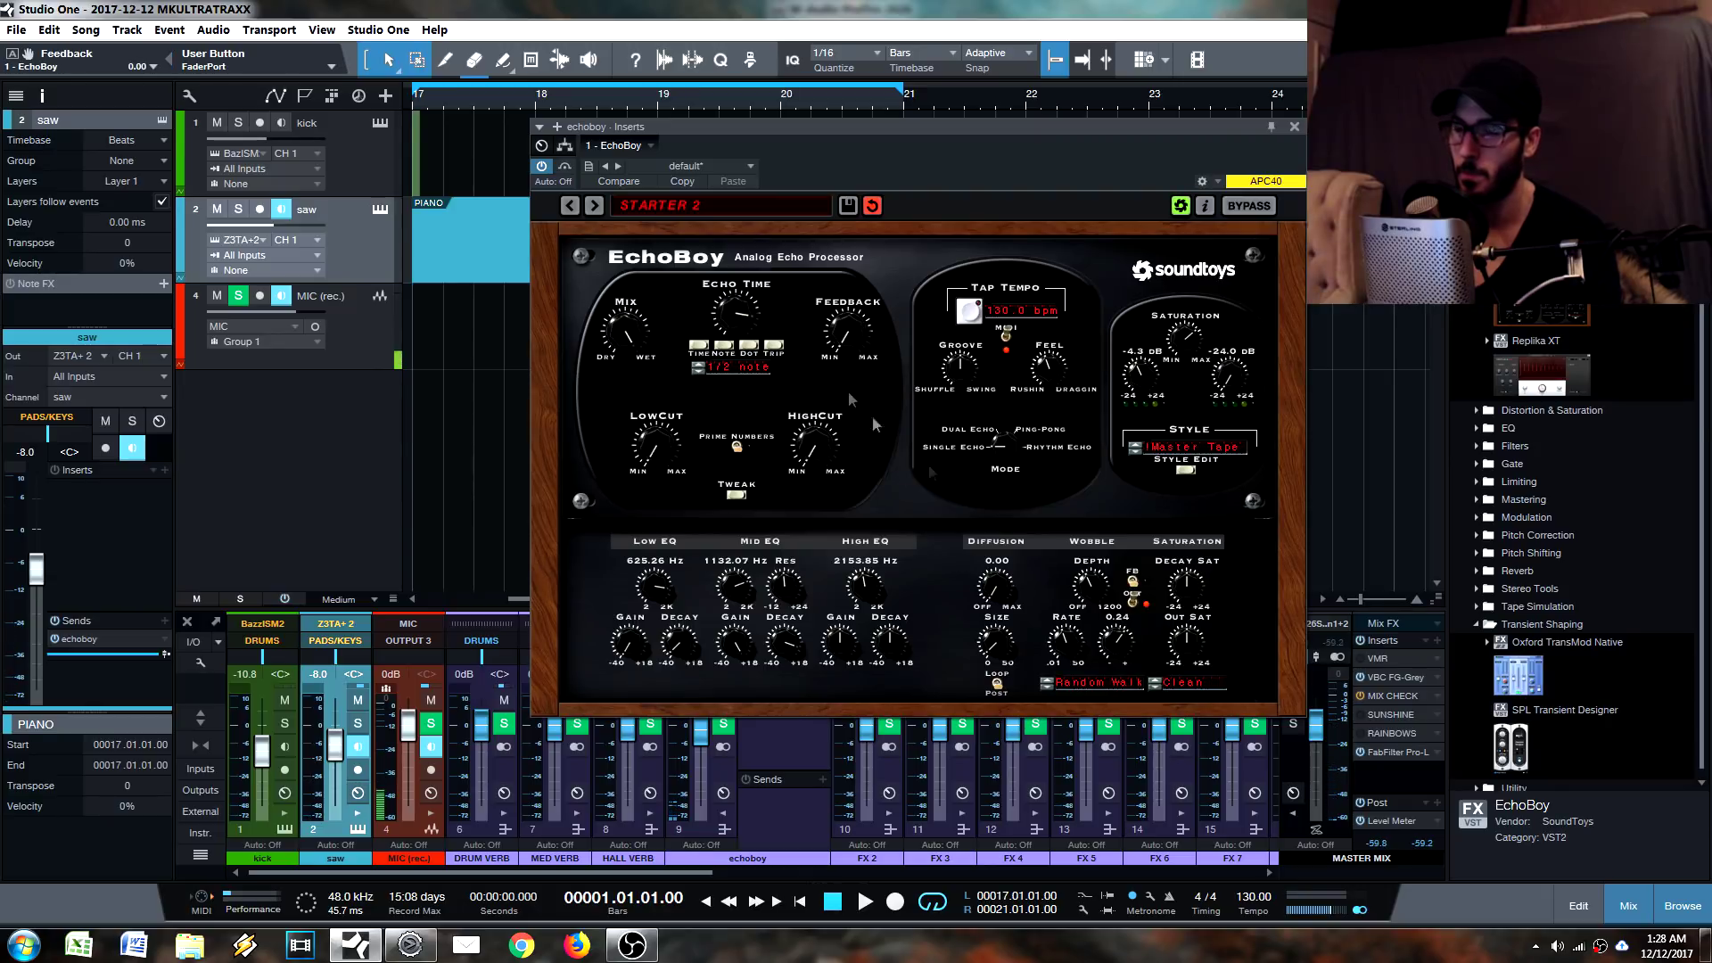
Set the Echo Time to a 1/4 note and audition the Diffusion Amount from 0.20 up to 0.90.
drag(755, 337, 744, 383)
drag(1001, 584, 1000, 554)
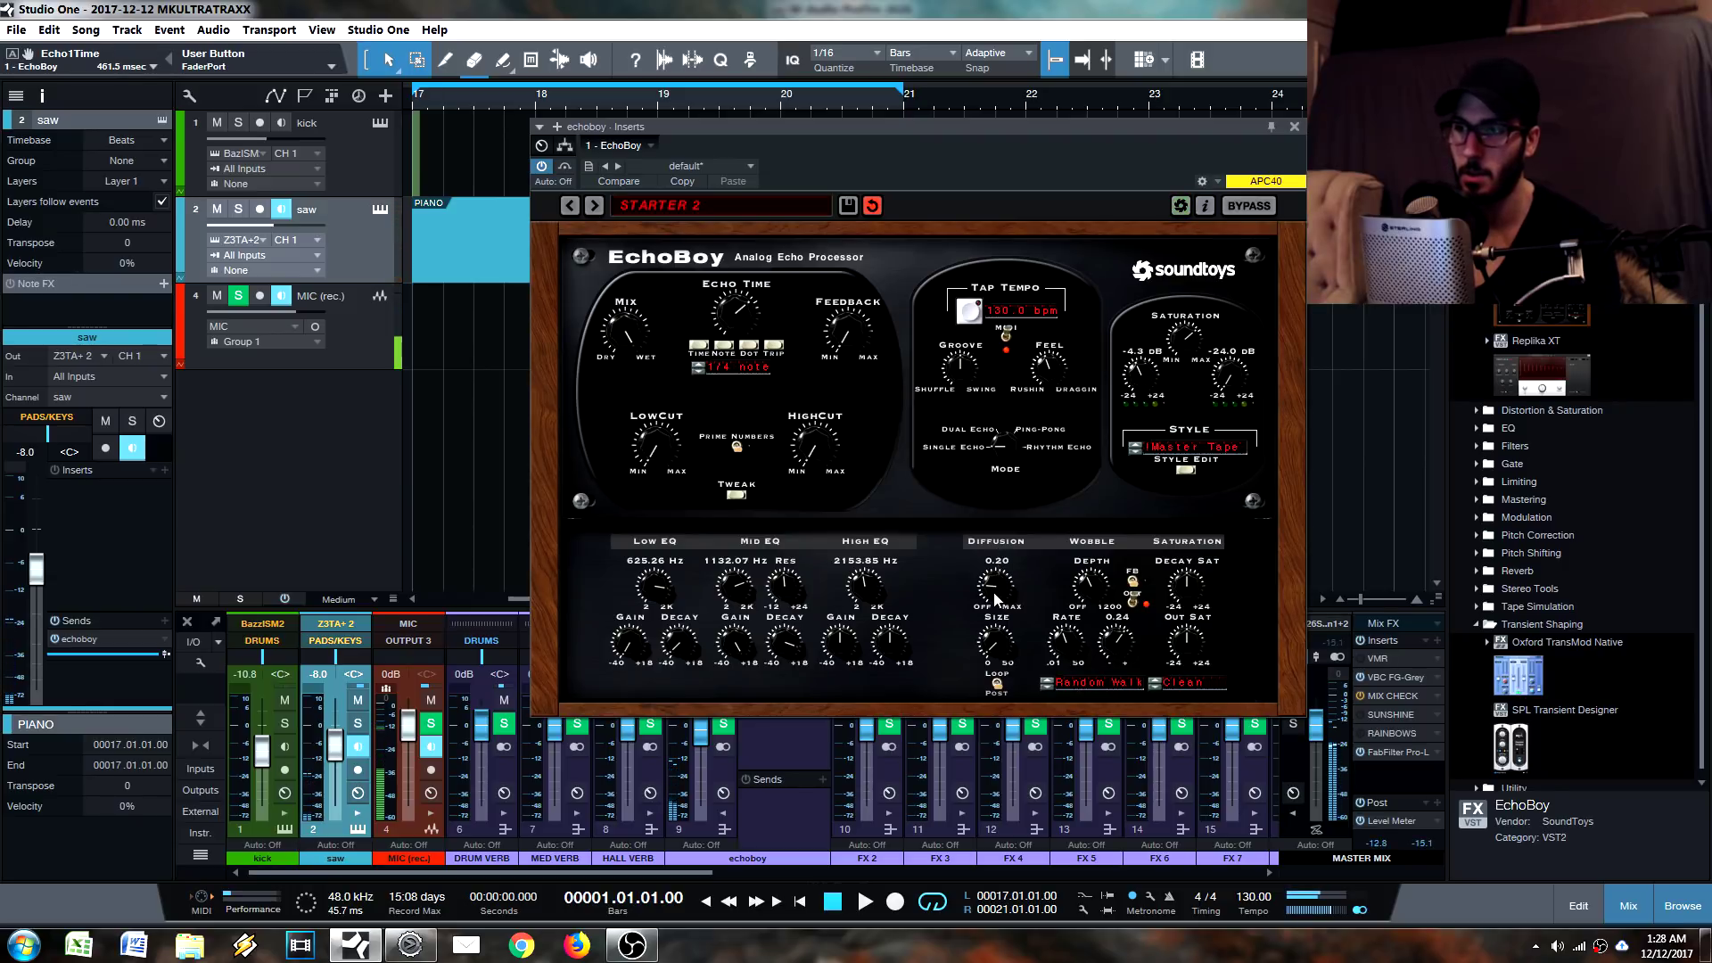
drag(1005, 603, 970, 567)
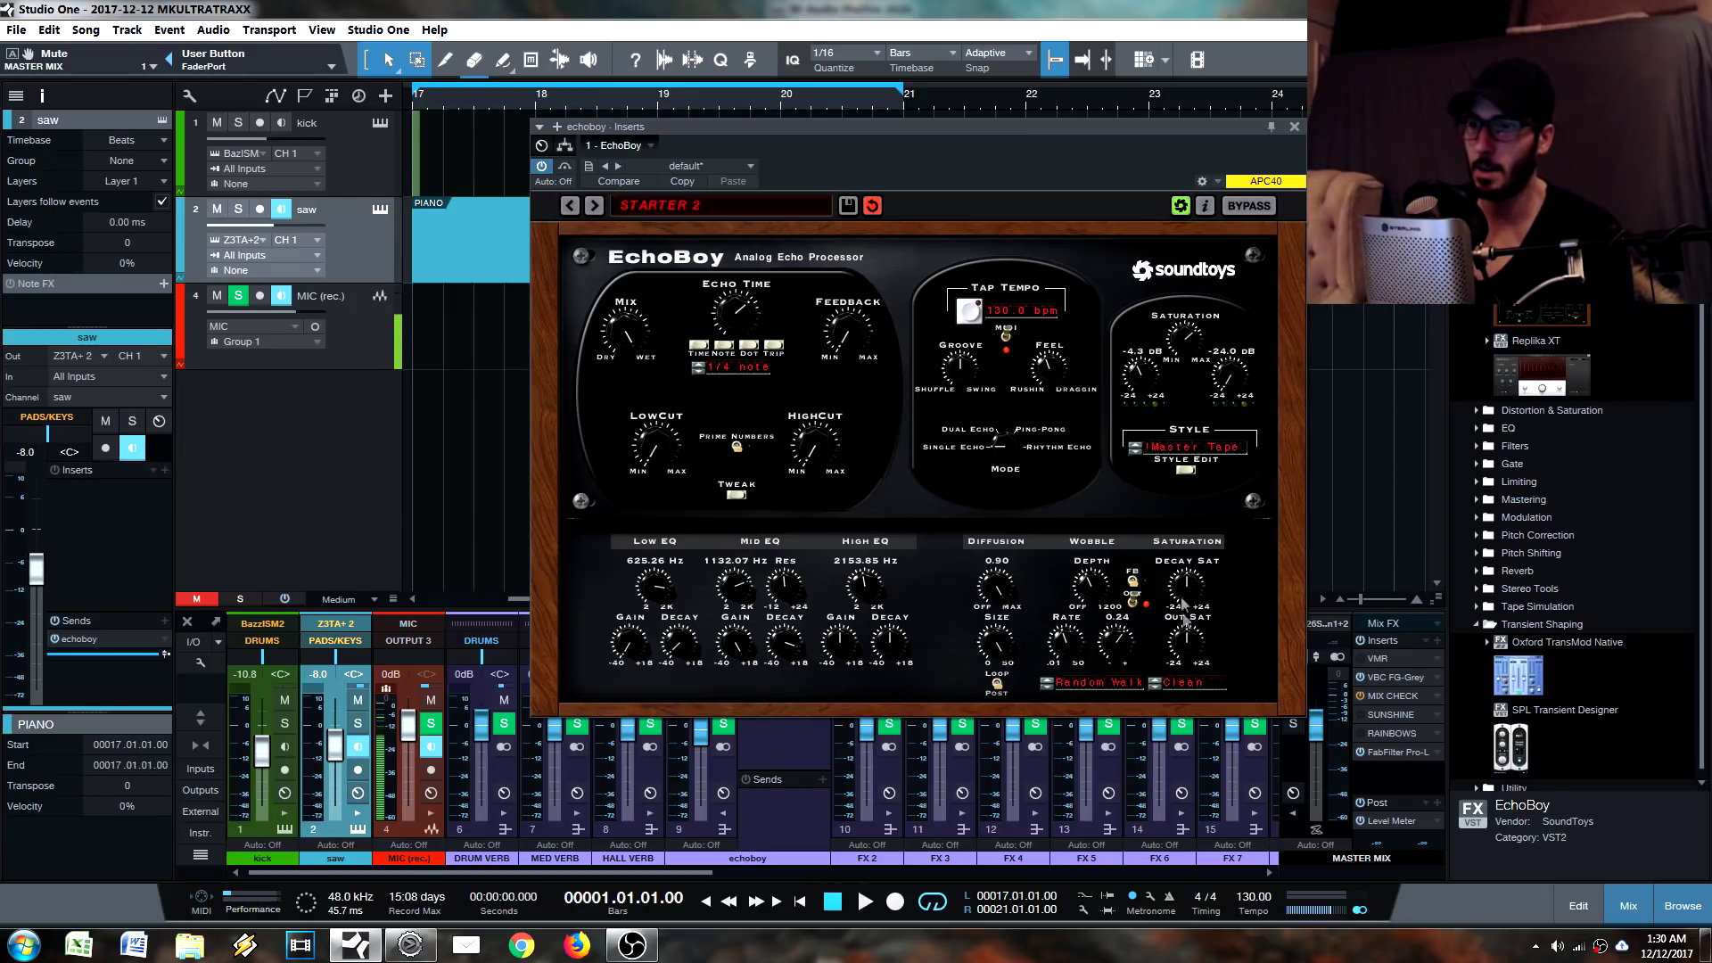
Set the Echo Time to 115.4 ms in Time mode and reset the Input and Output gains to 0.0 dB.
click(1185, 469)
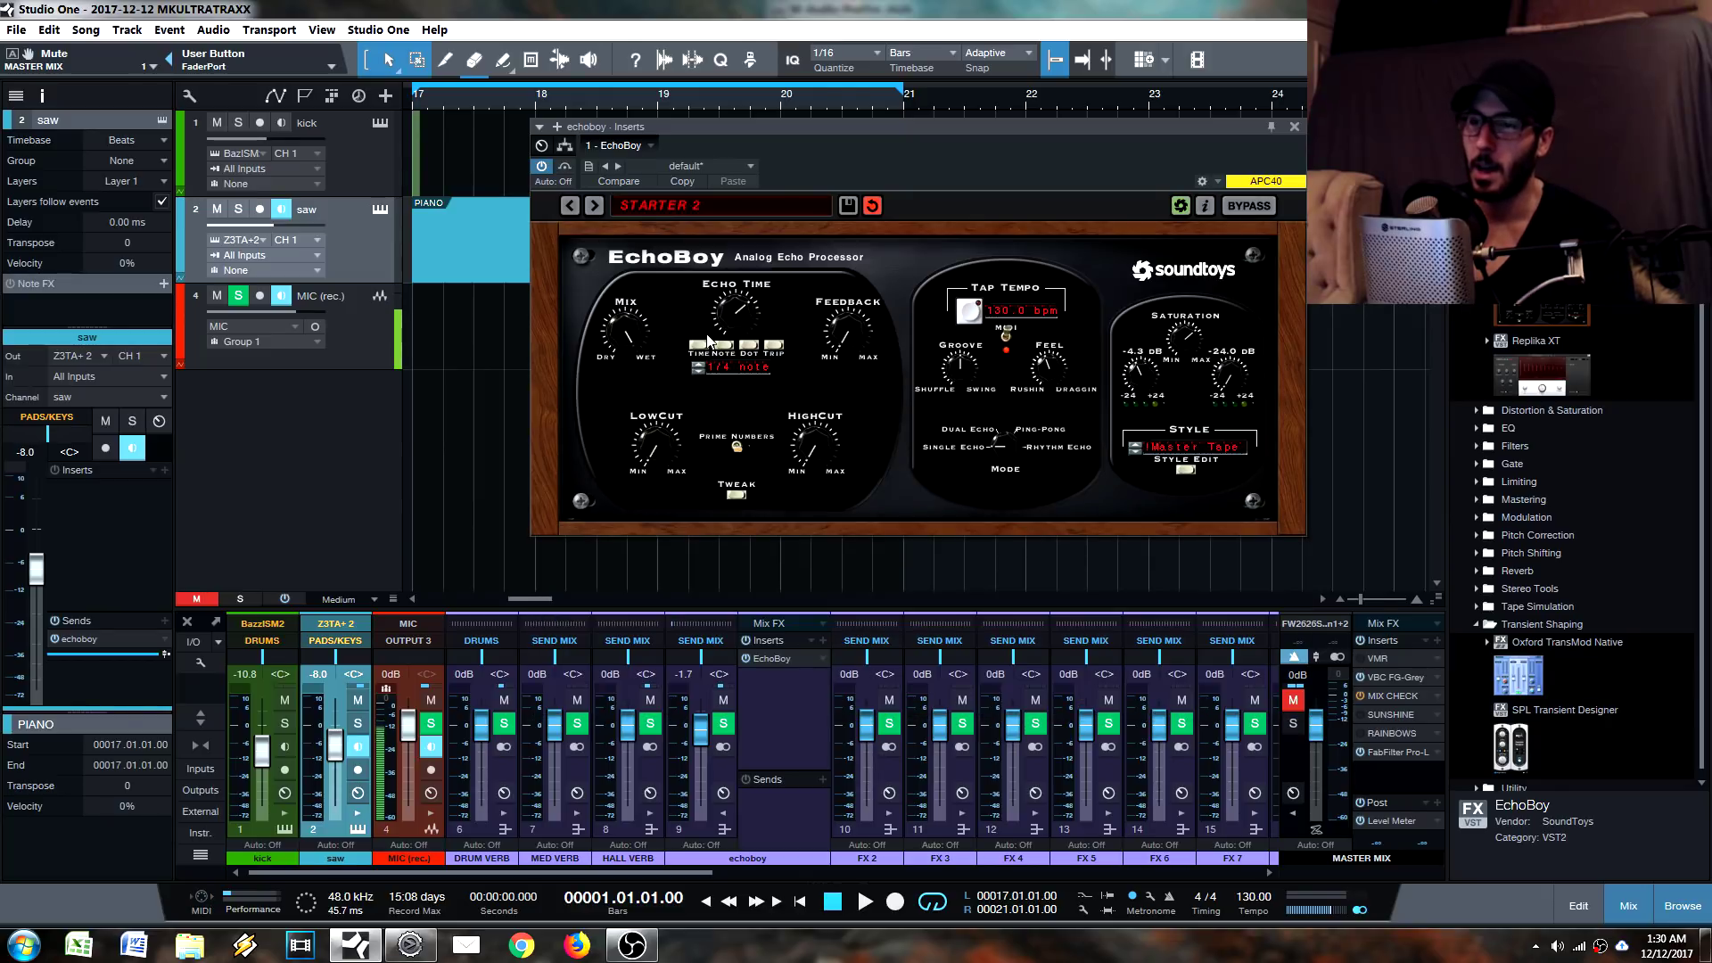
drag(732, 328, 738, 336)
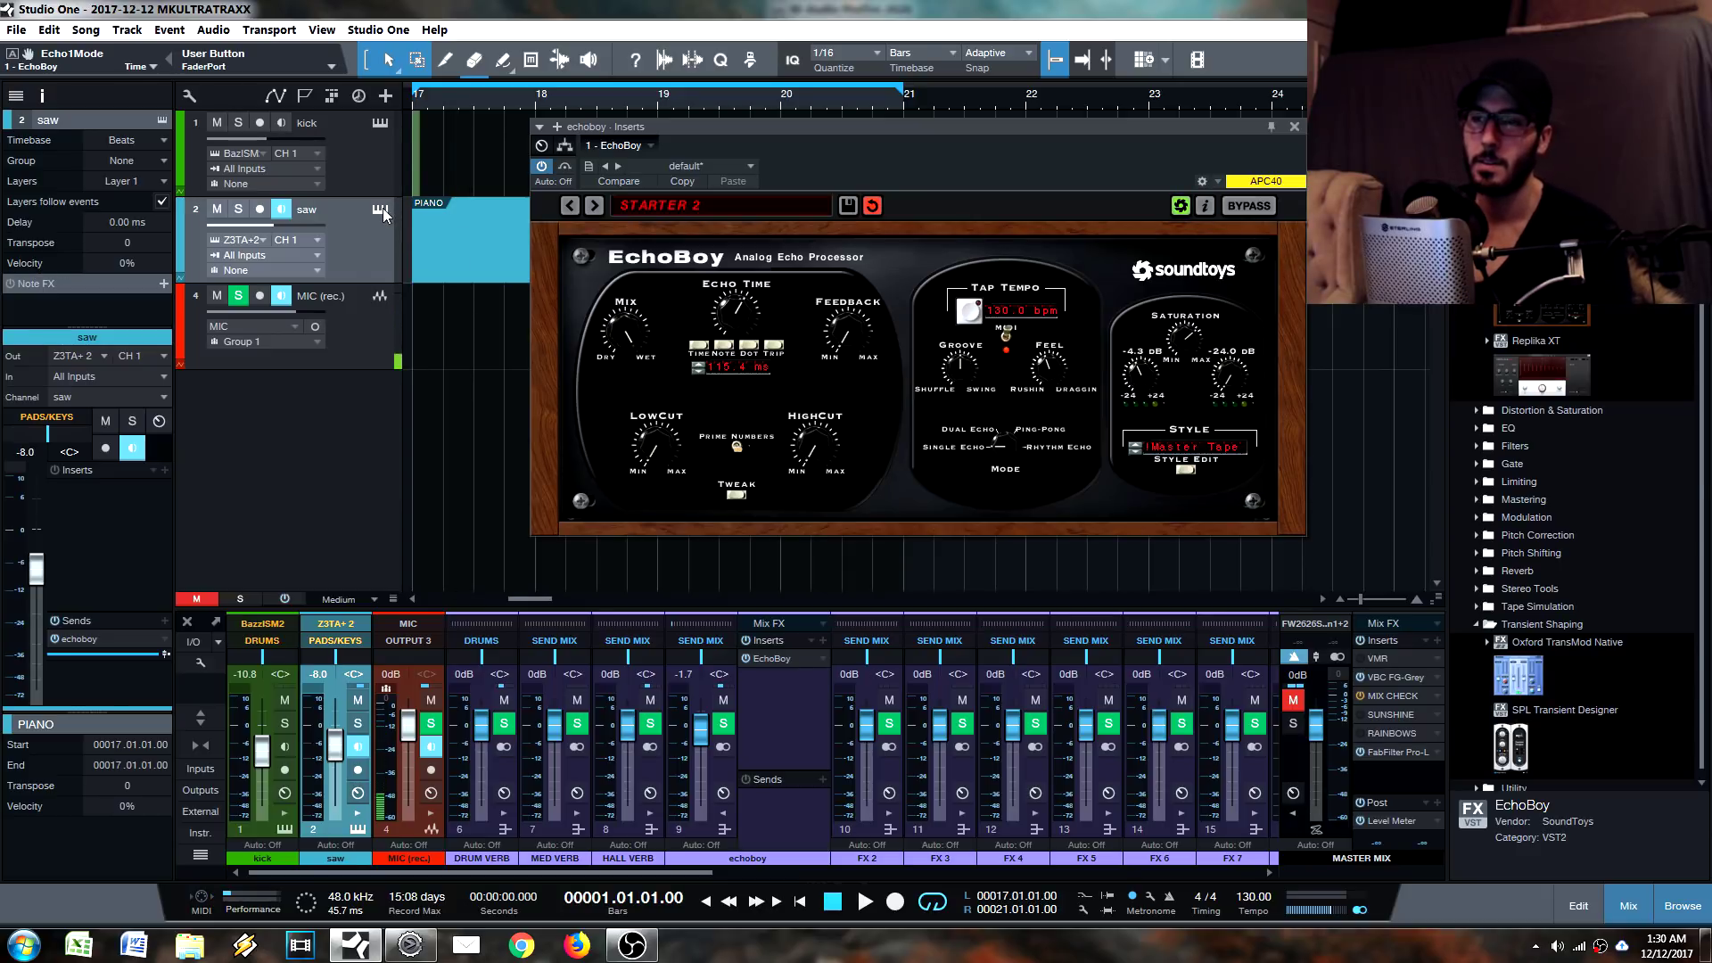
alt+click(1156, 392)
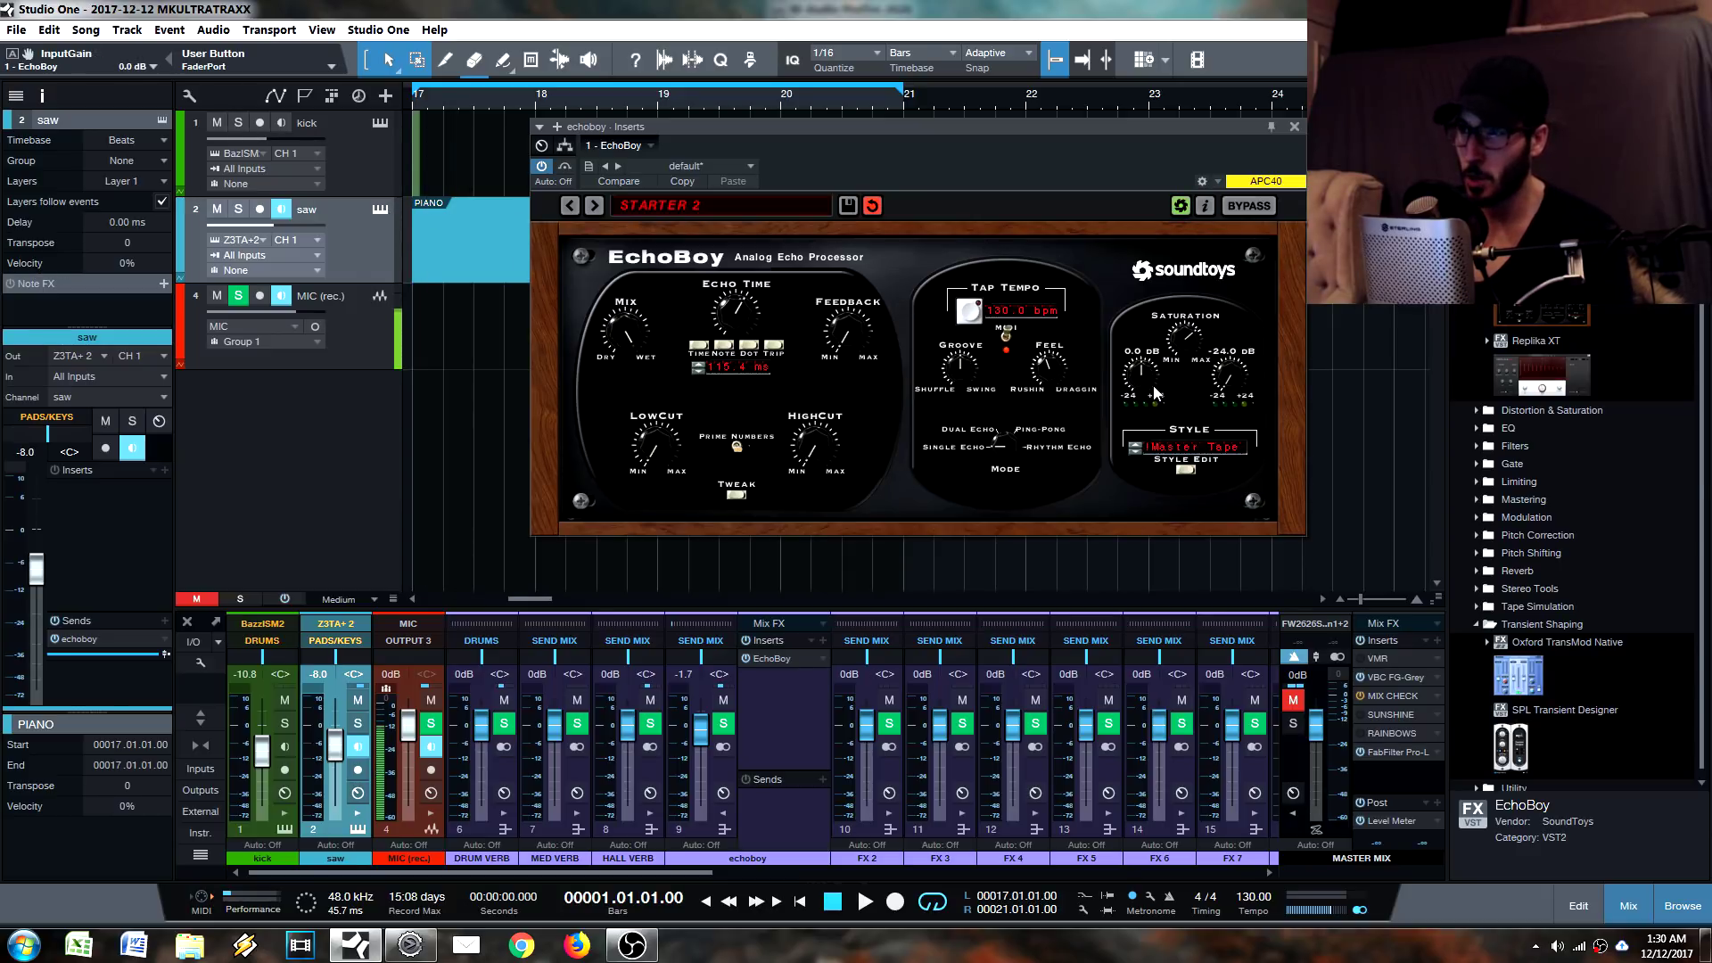
alt+click(1230, 373)
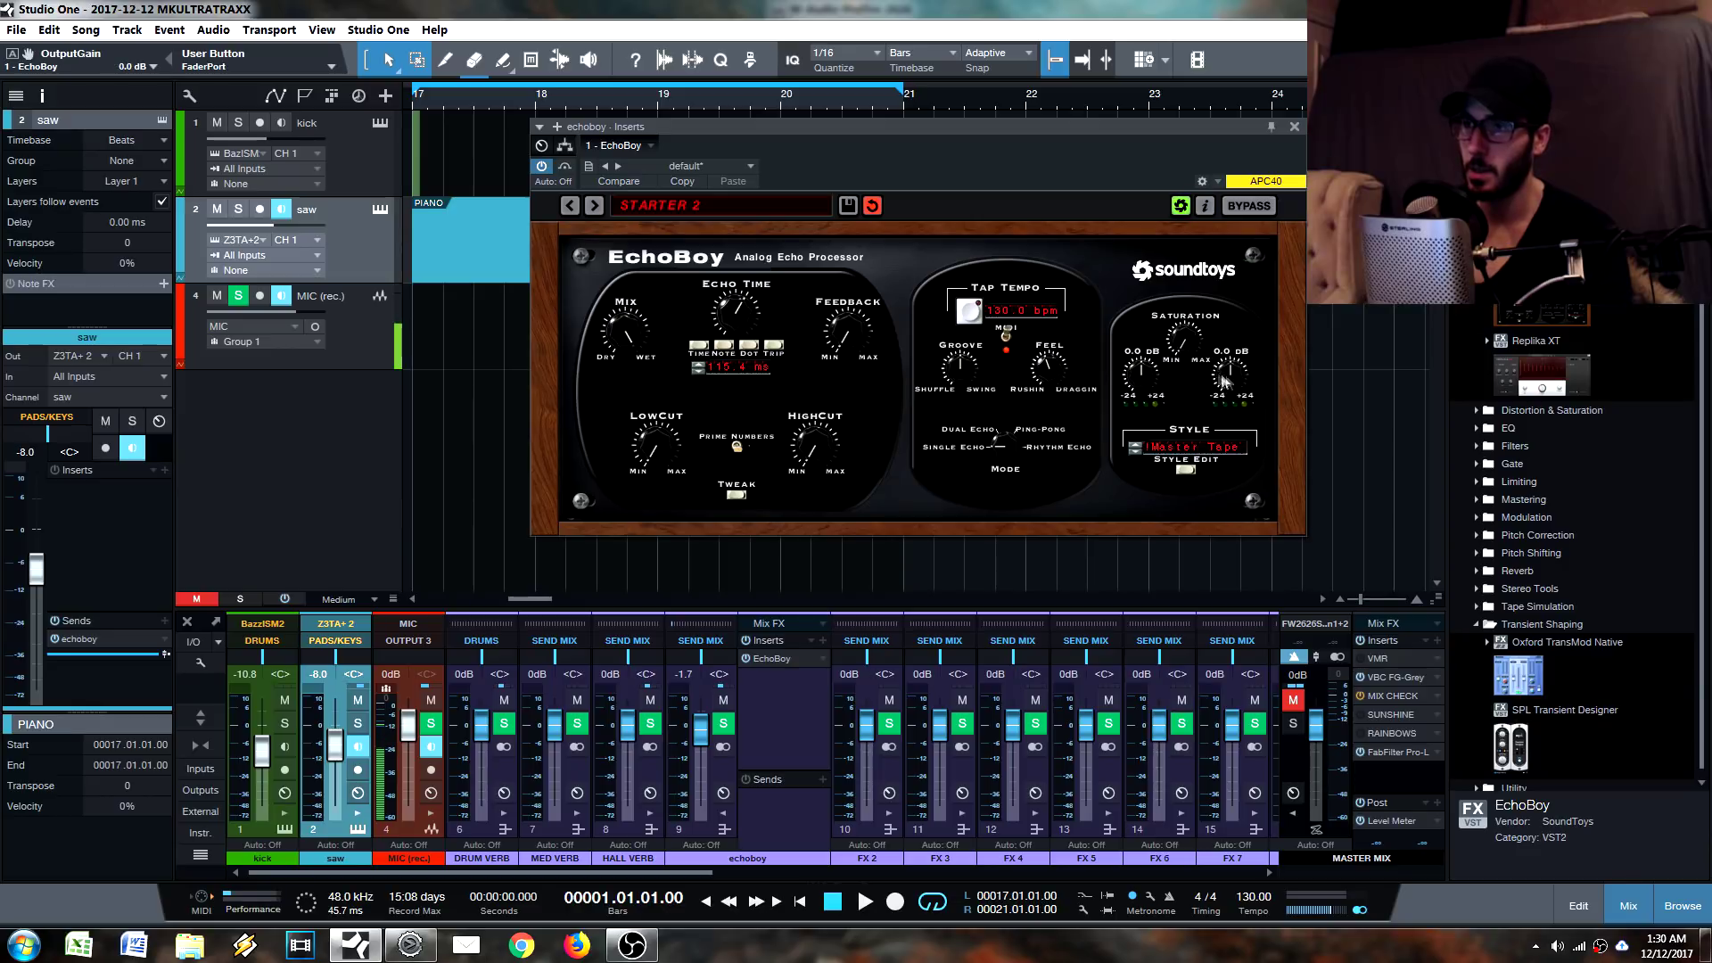
click(1186, 471)
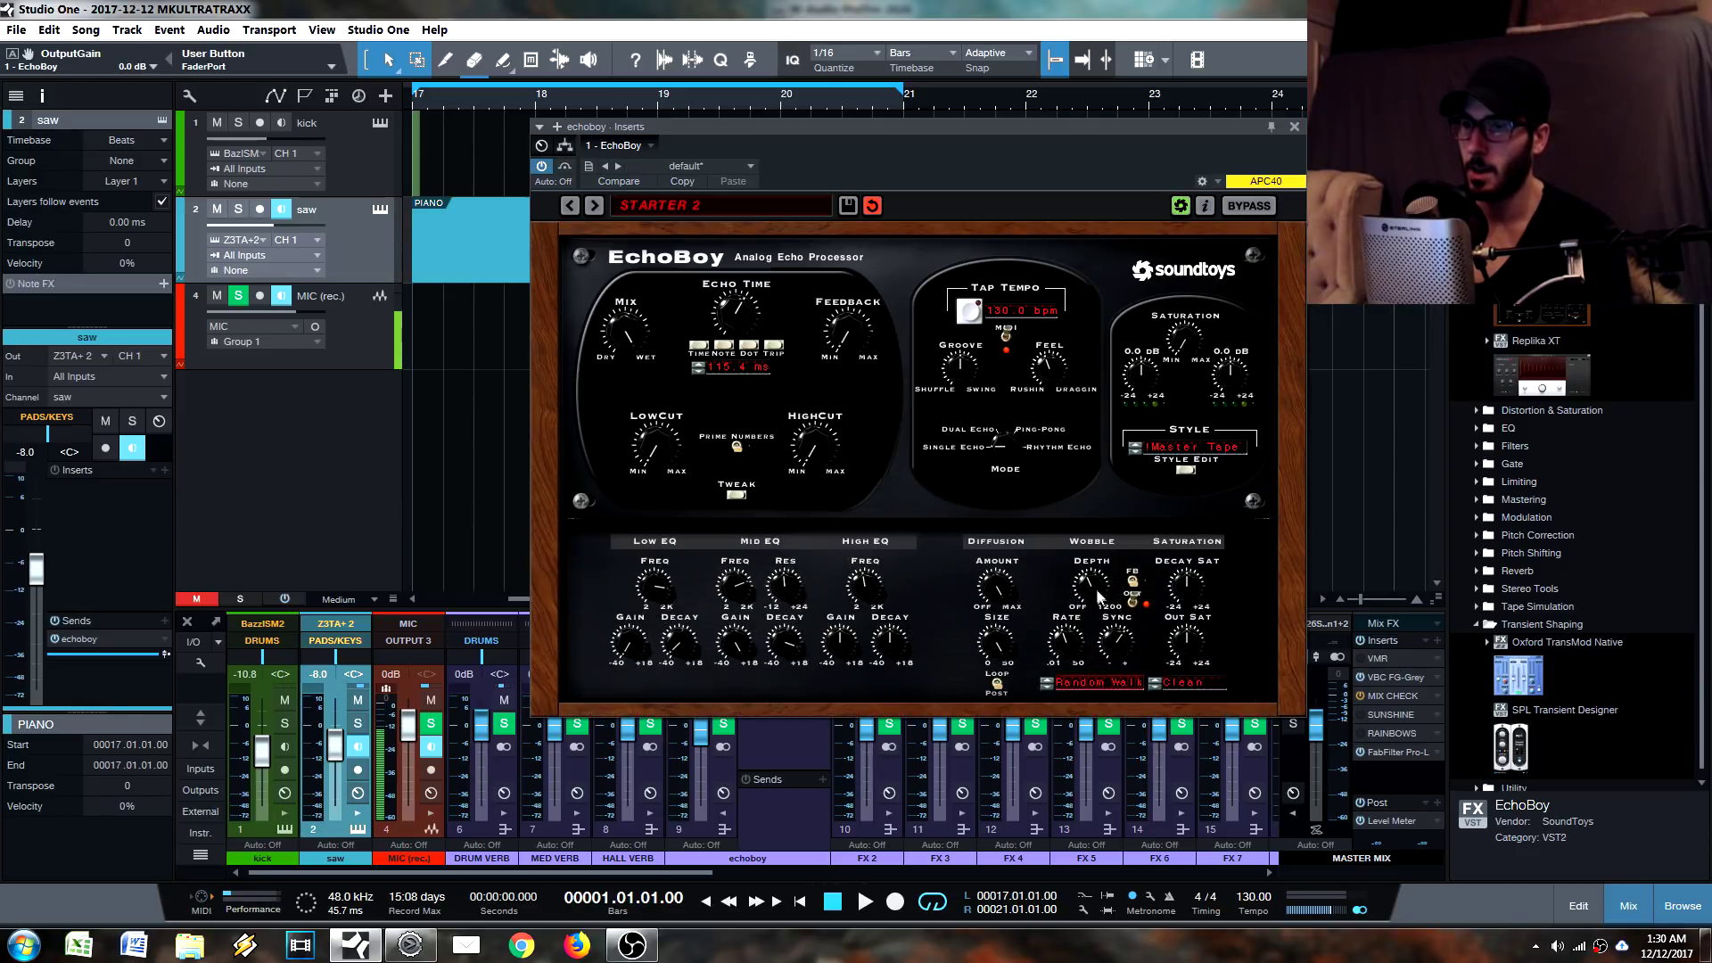
Browse EchoBoy's factory preset categories and the Delay presets in the User folder.
click(698, 207)
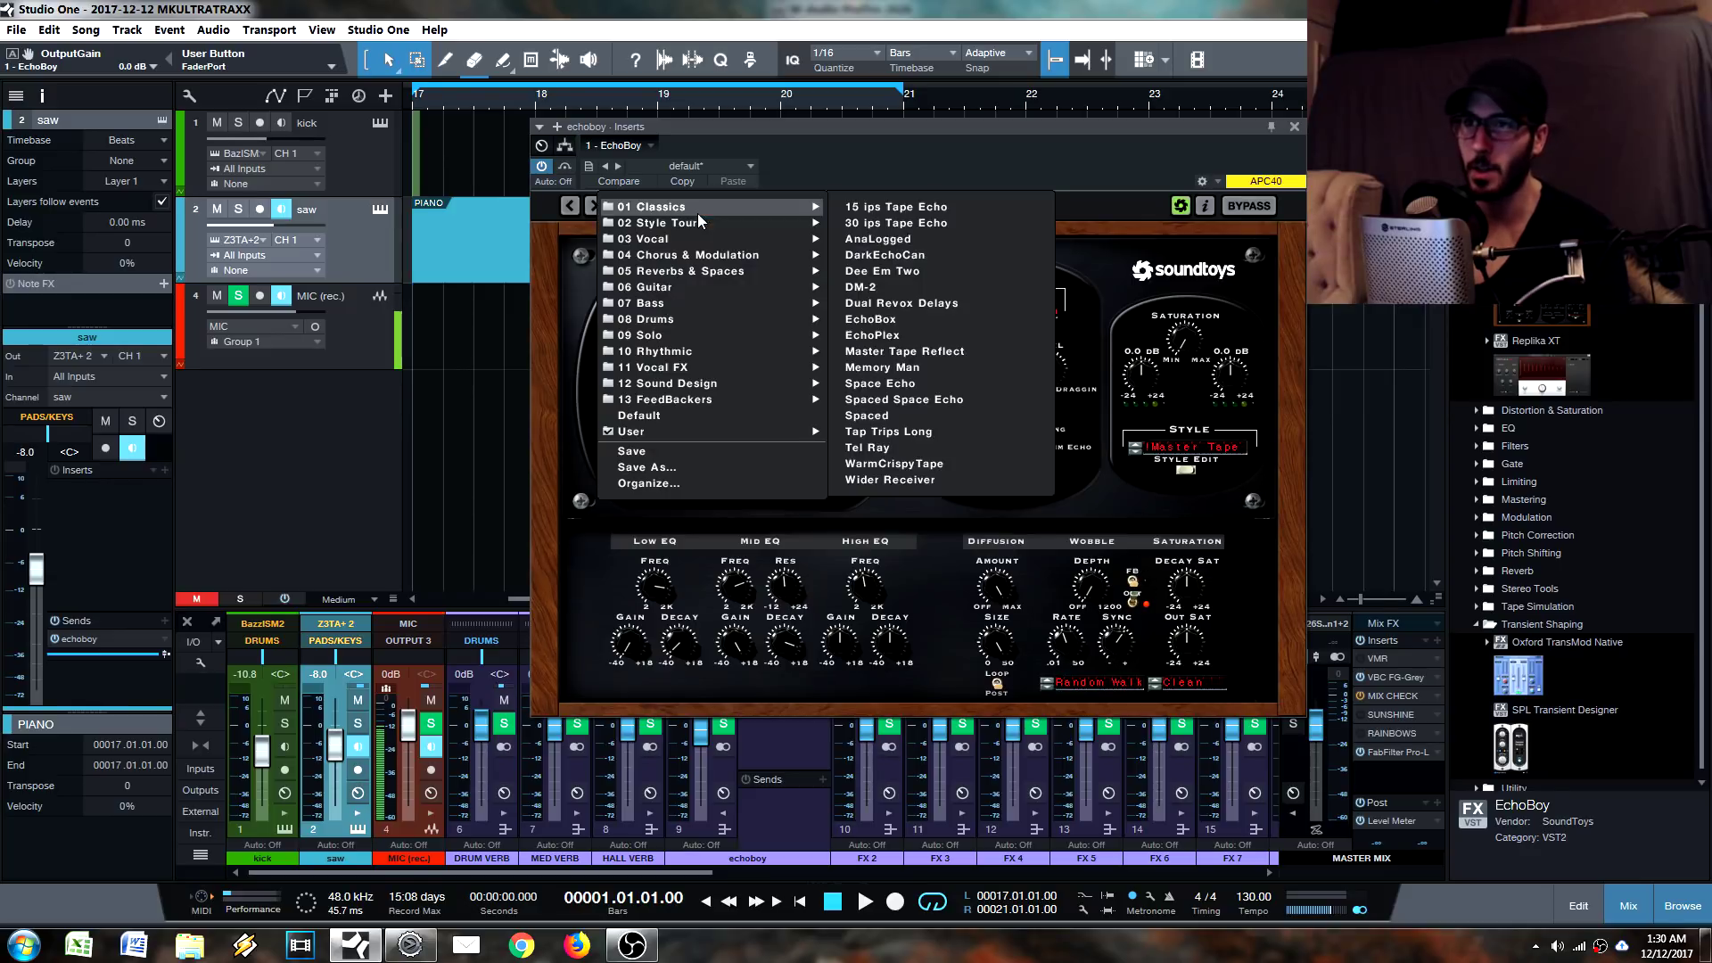
mouse_move(683, 428)
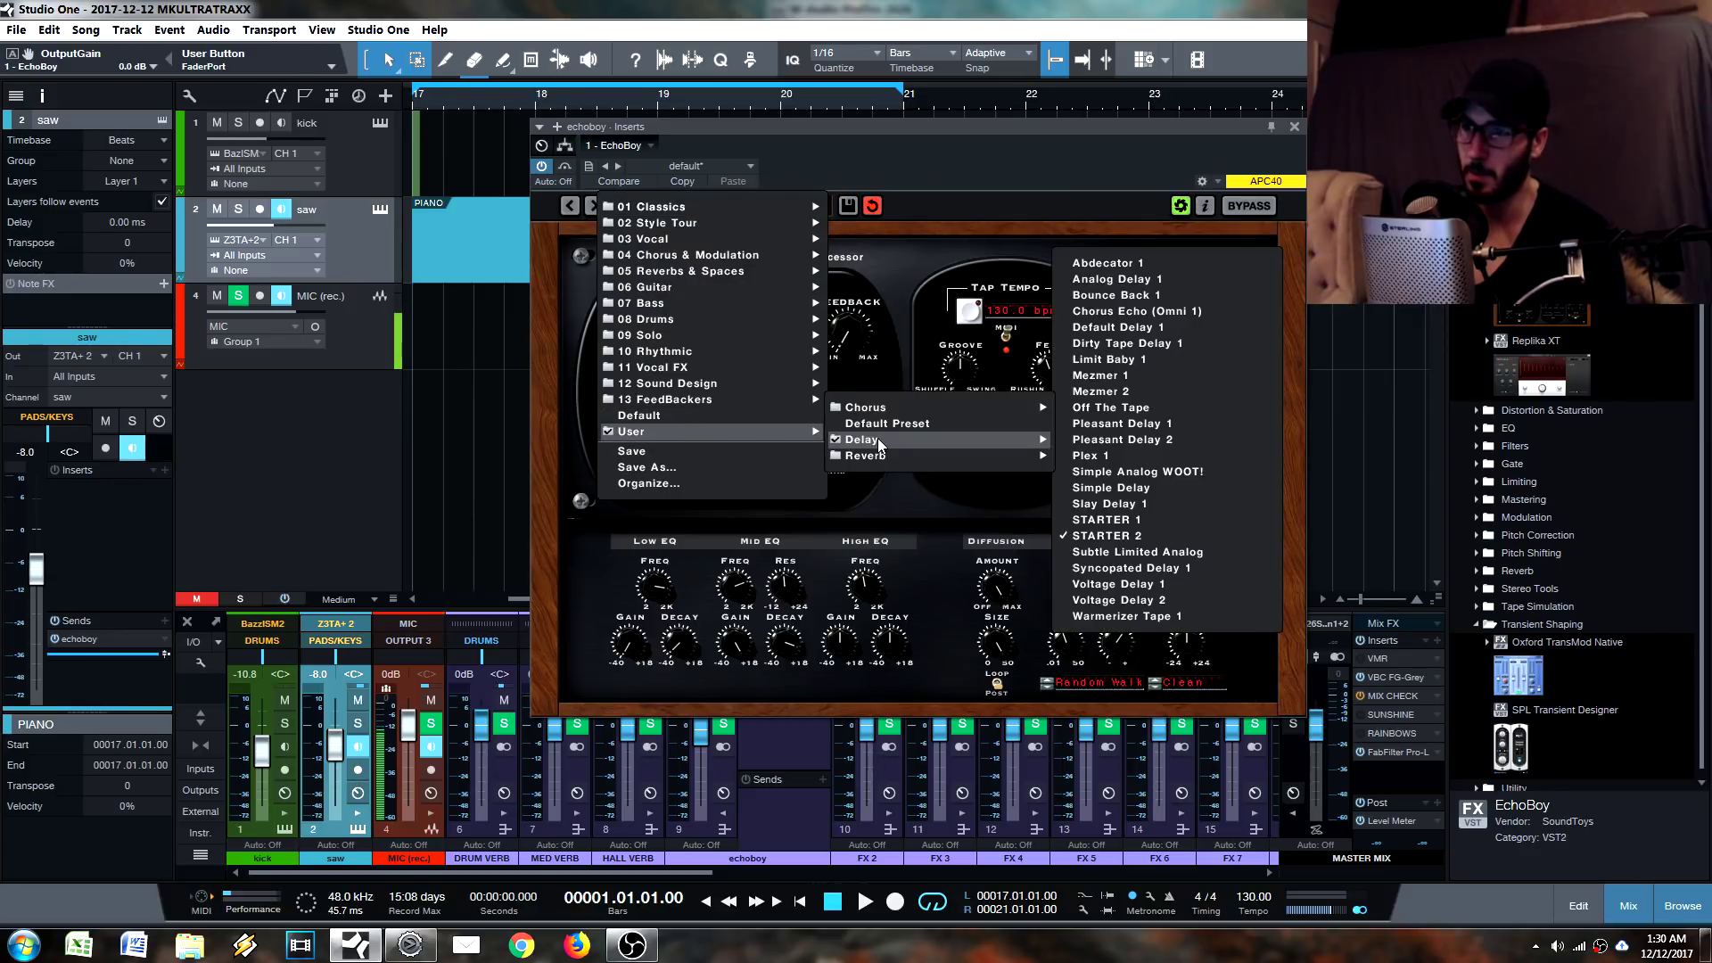
mouse_move(1017, 455)
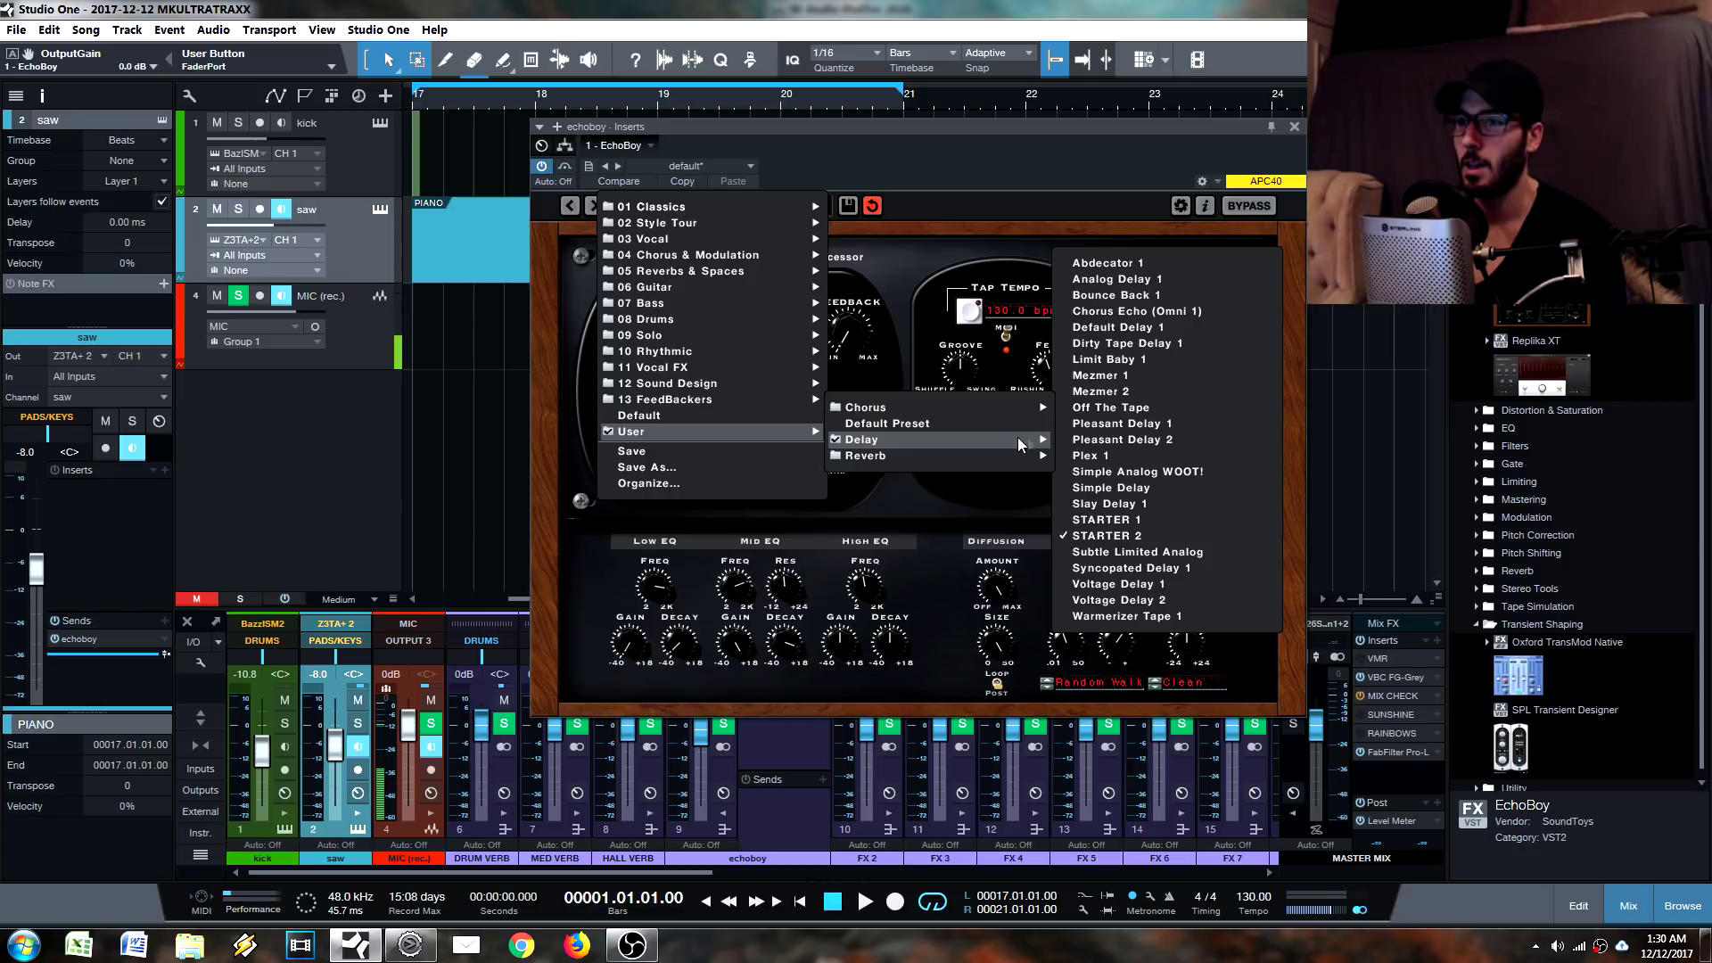
click(1125, 526)
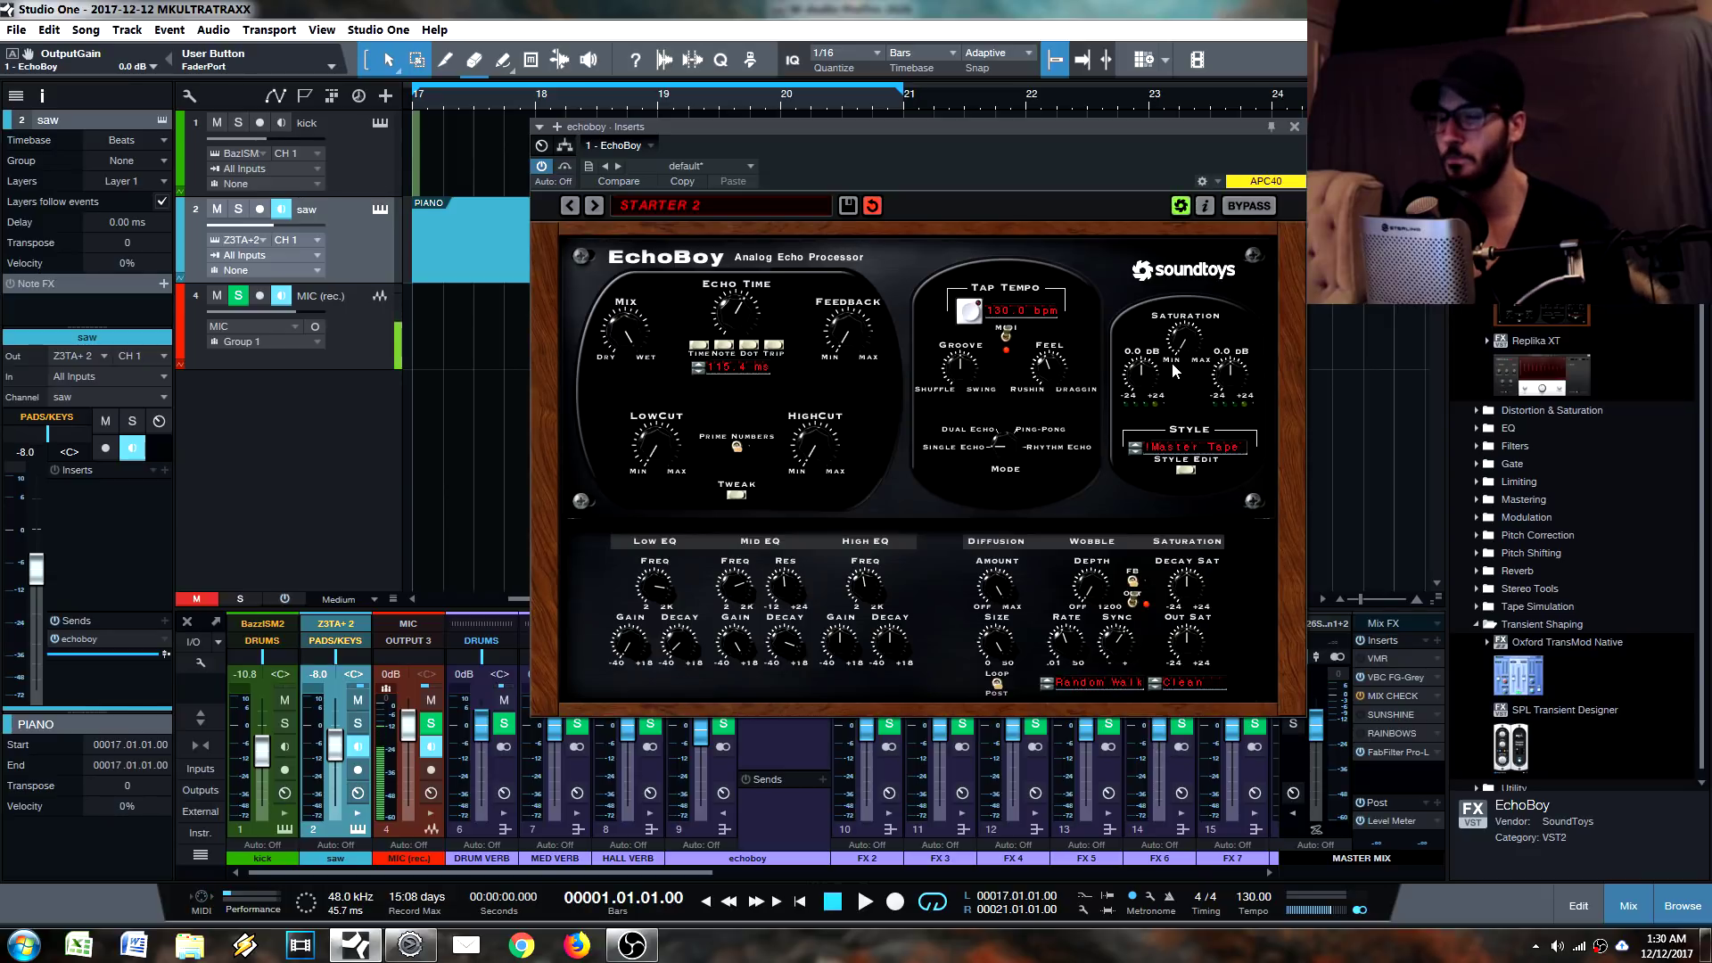
click(695, 204)
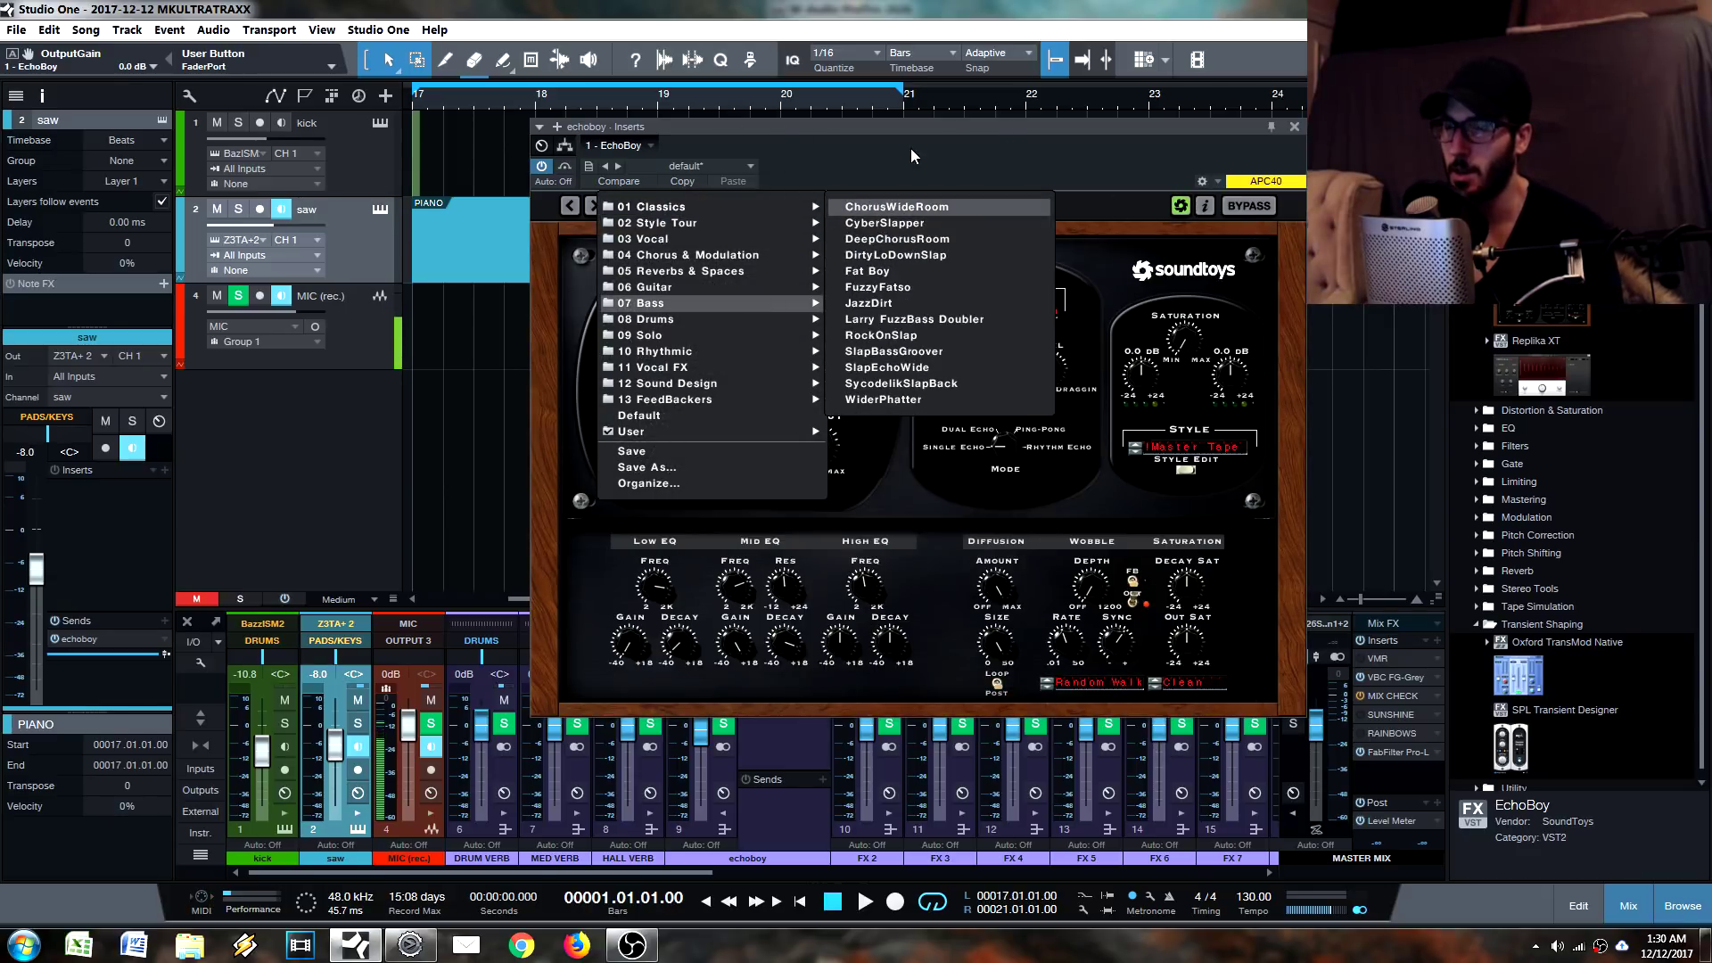
drag(848, 121, 832, 121)
click(527, 464)
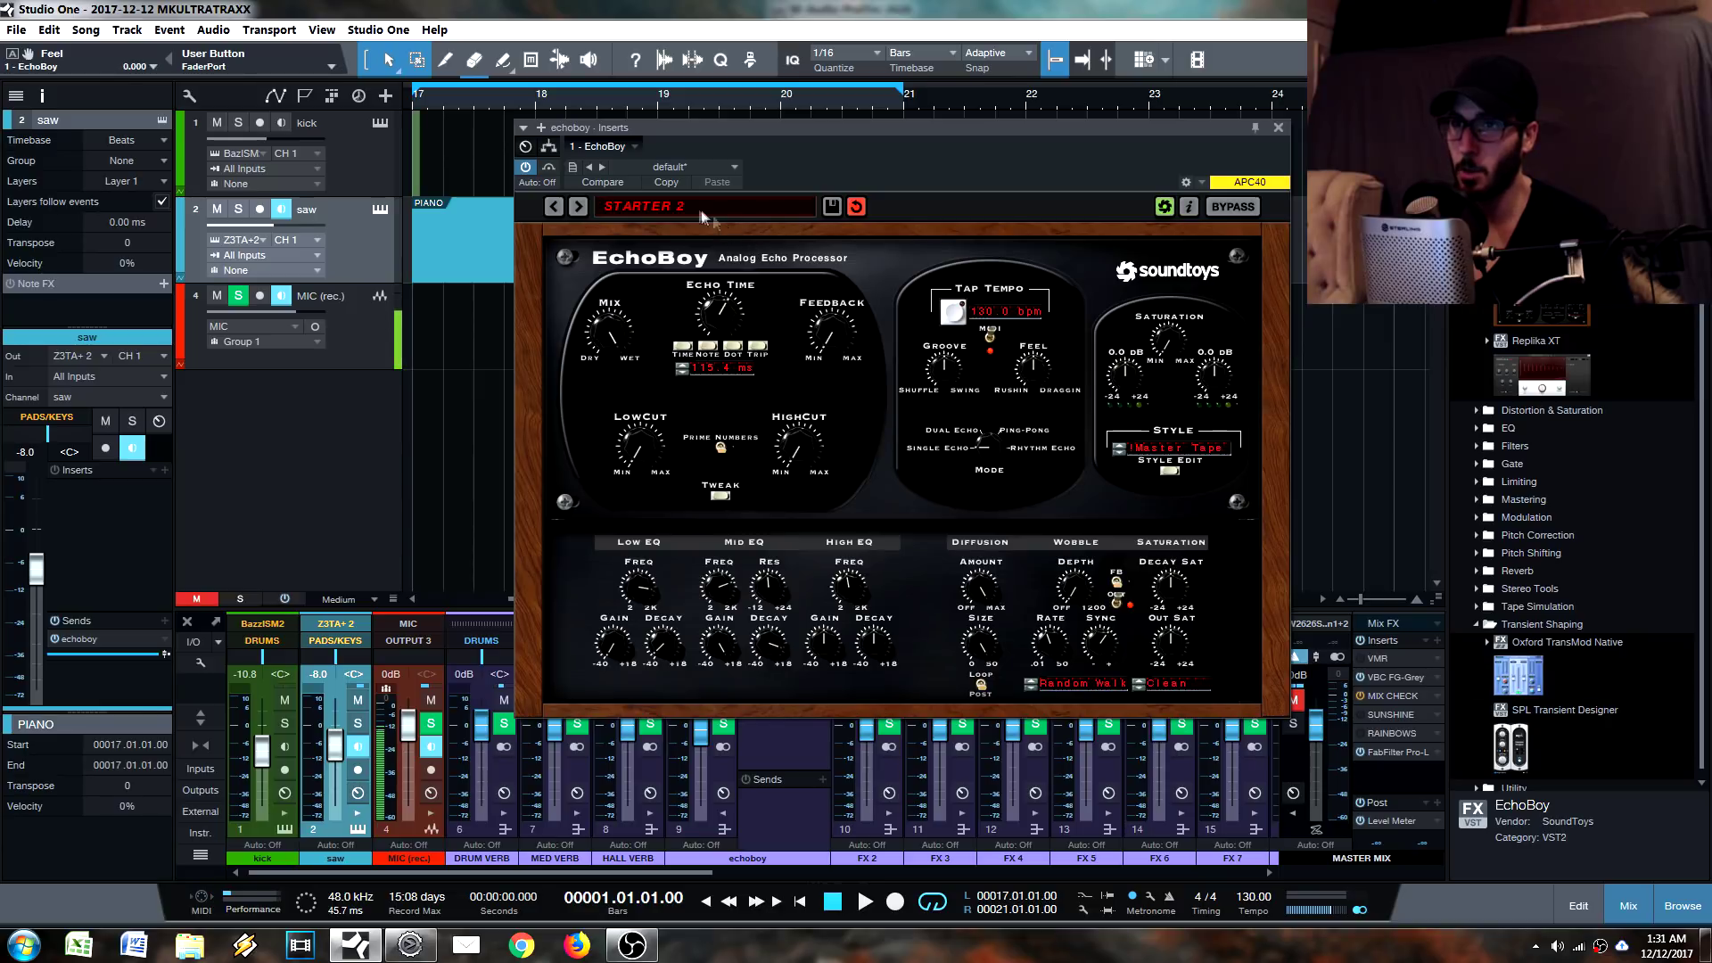
click(642, 206)
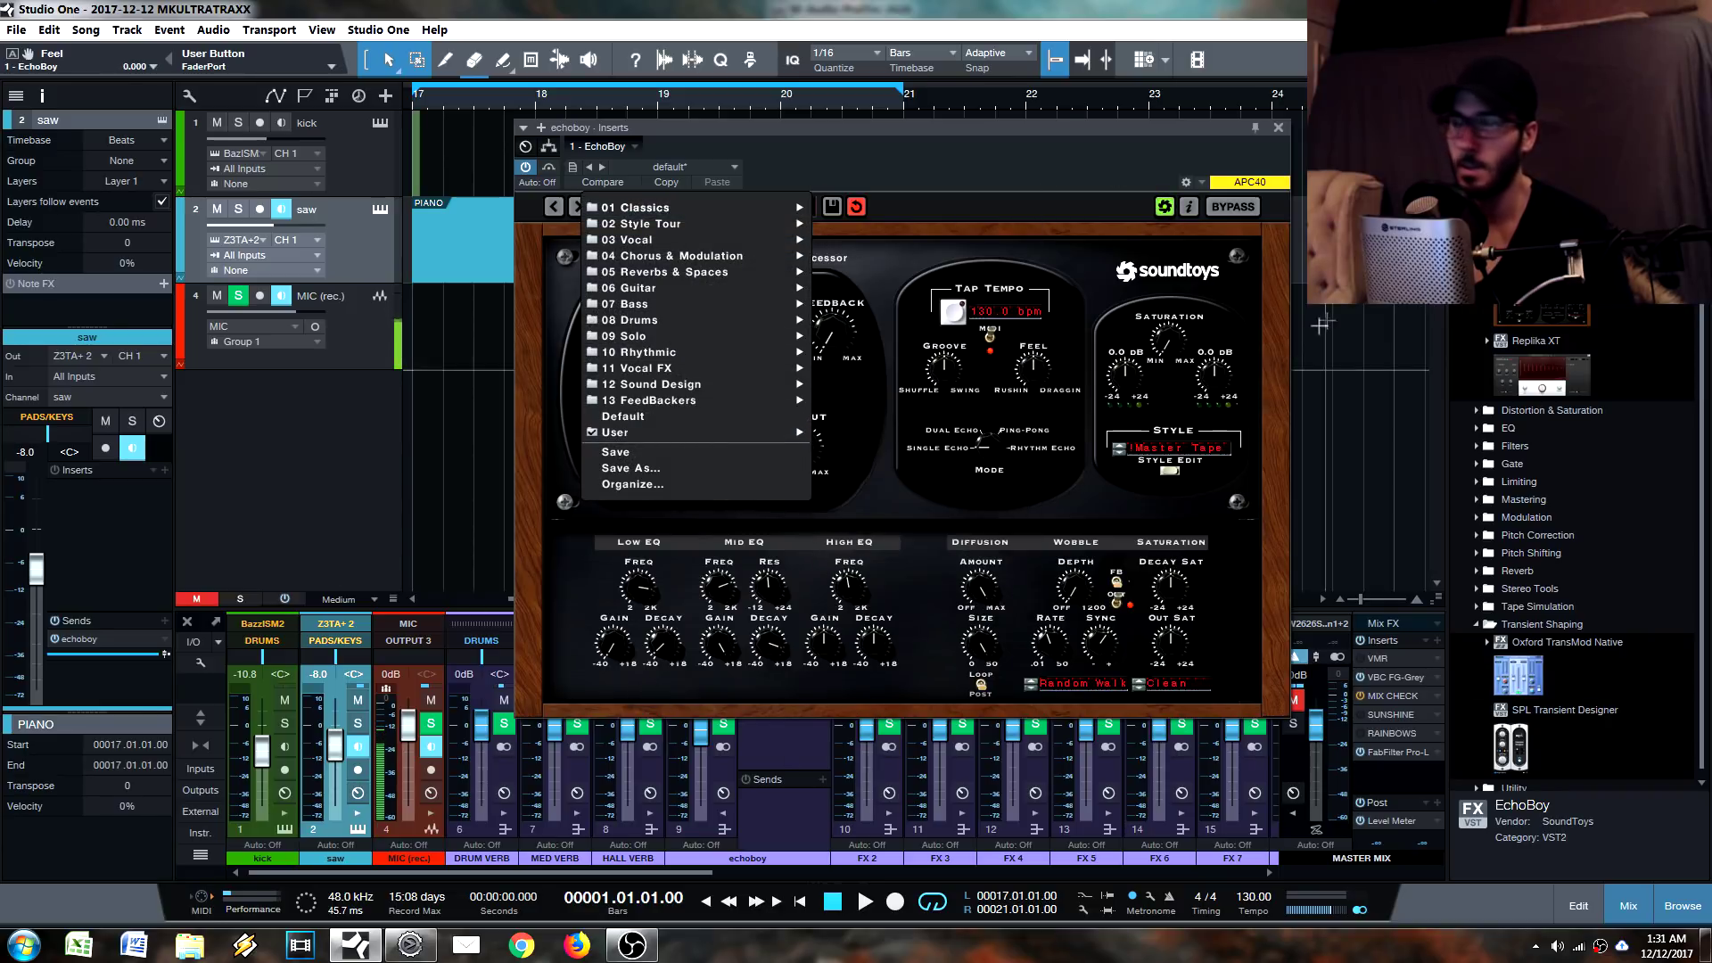
Replace the EchoBoy insert on the echoboy send channel with a fresh default instance and move its window aside.
click(1277, 129)
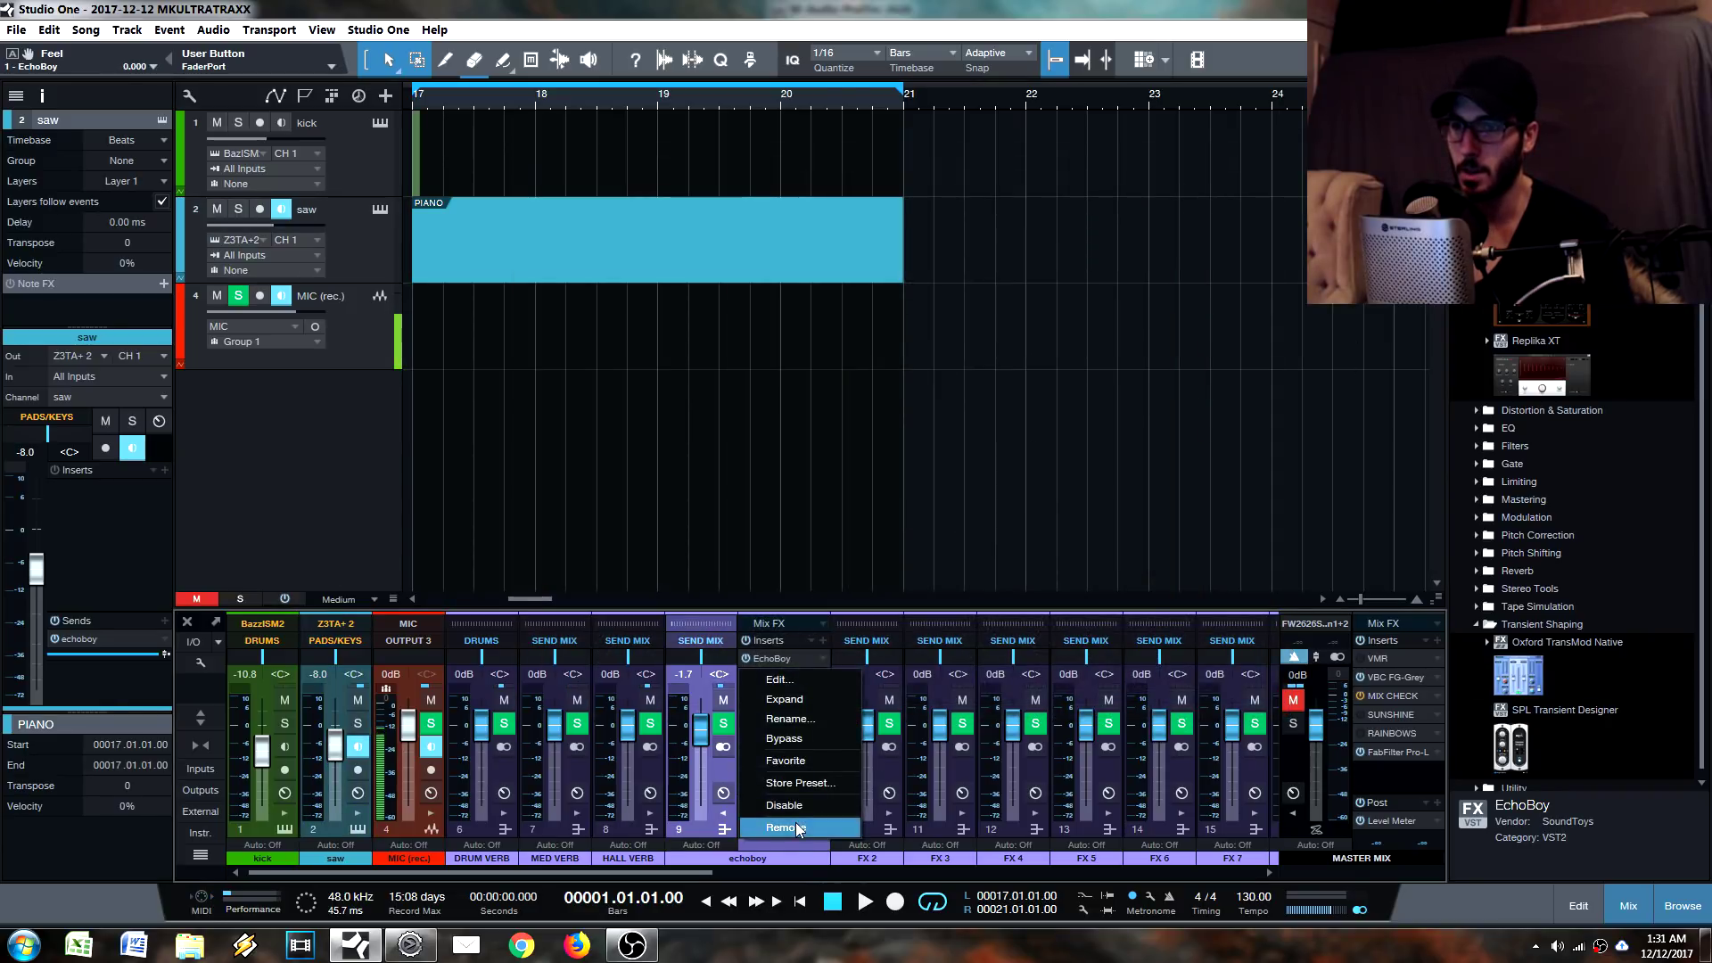
drag(1542, 314, 807, 715)
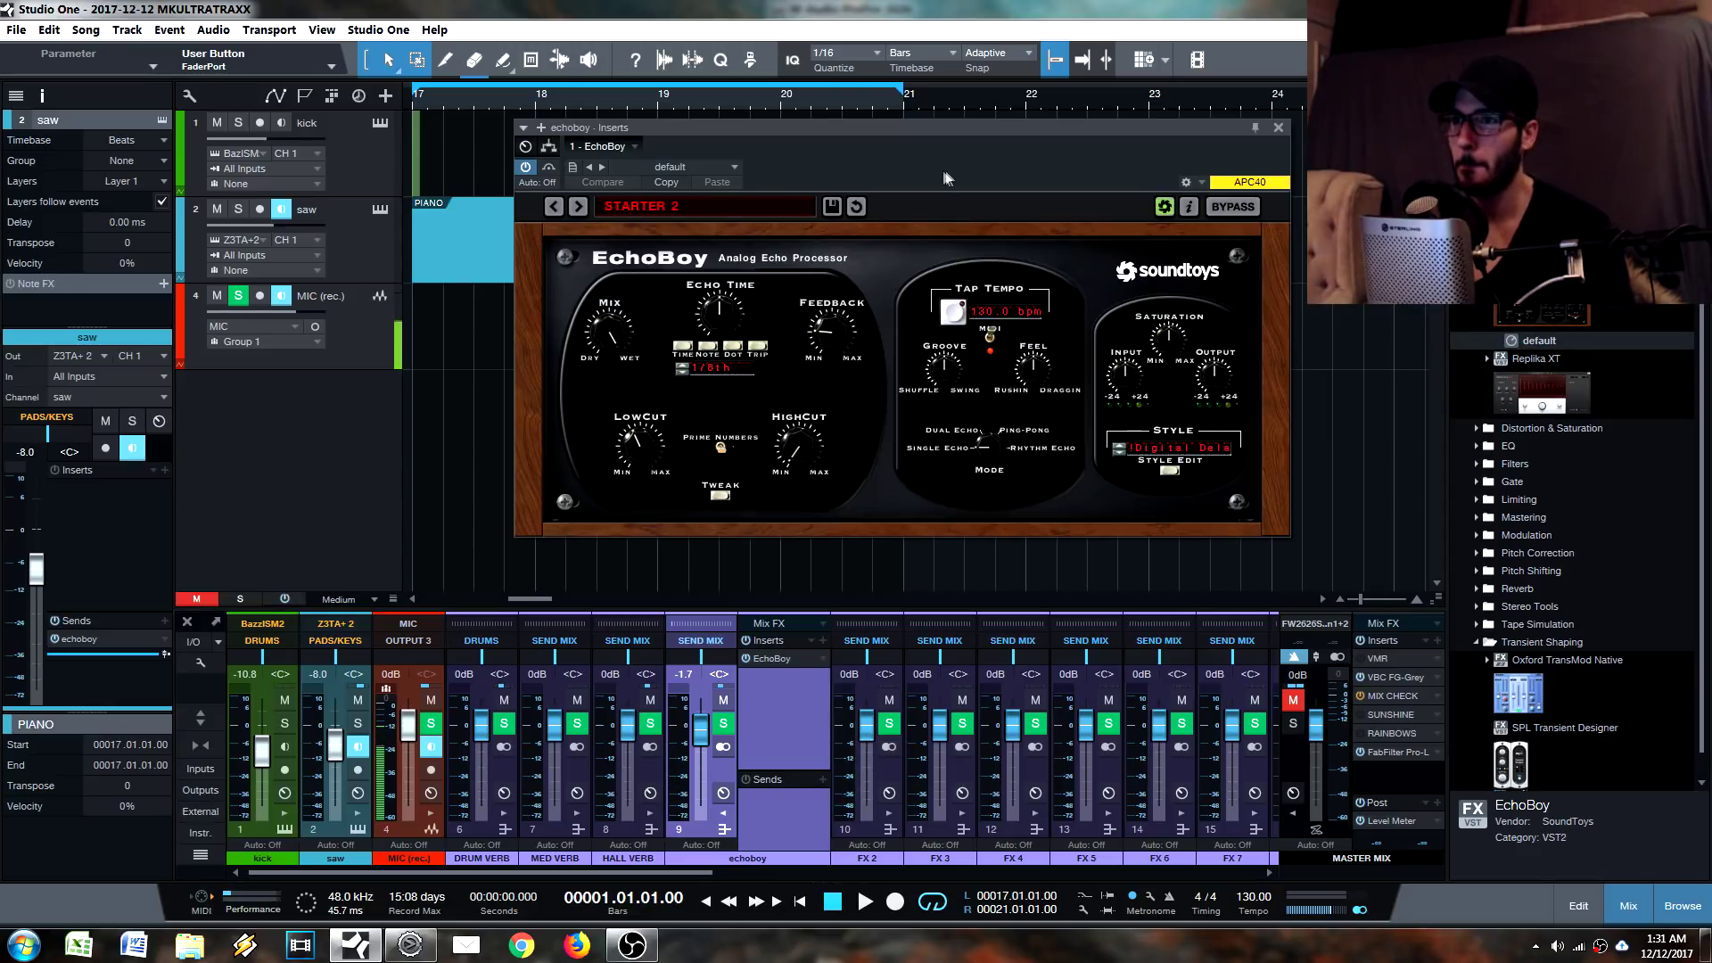
drag(916, 140, 1106, 136)
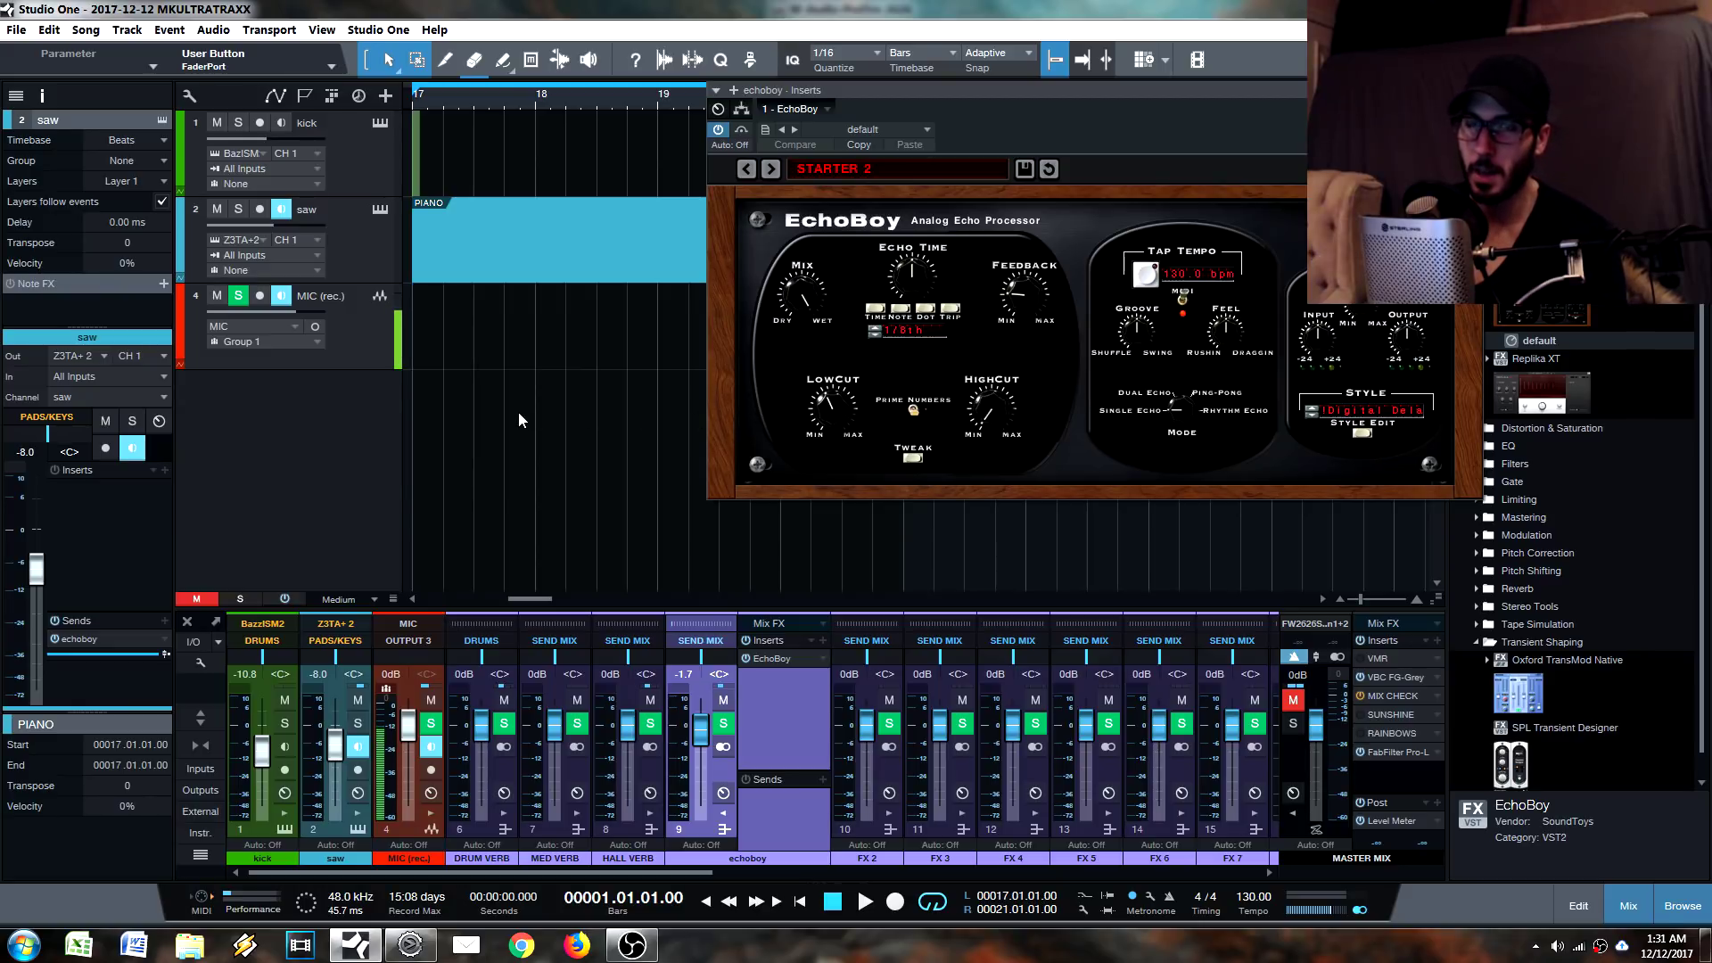
Unmute the master and show the fresh EchoBoy instance's Style Edit controls.
click(1294, 701)
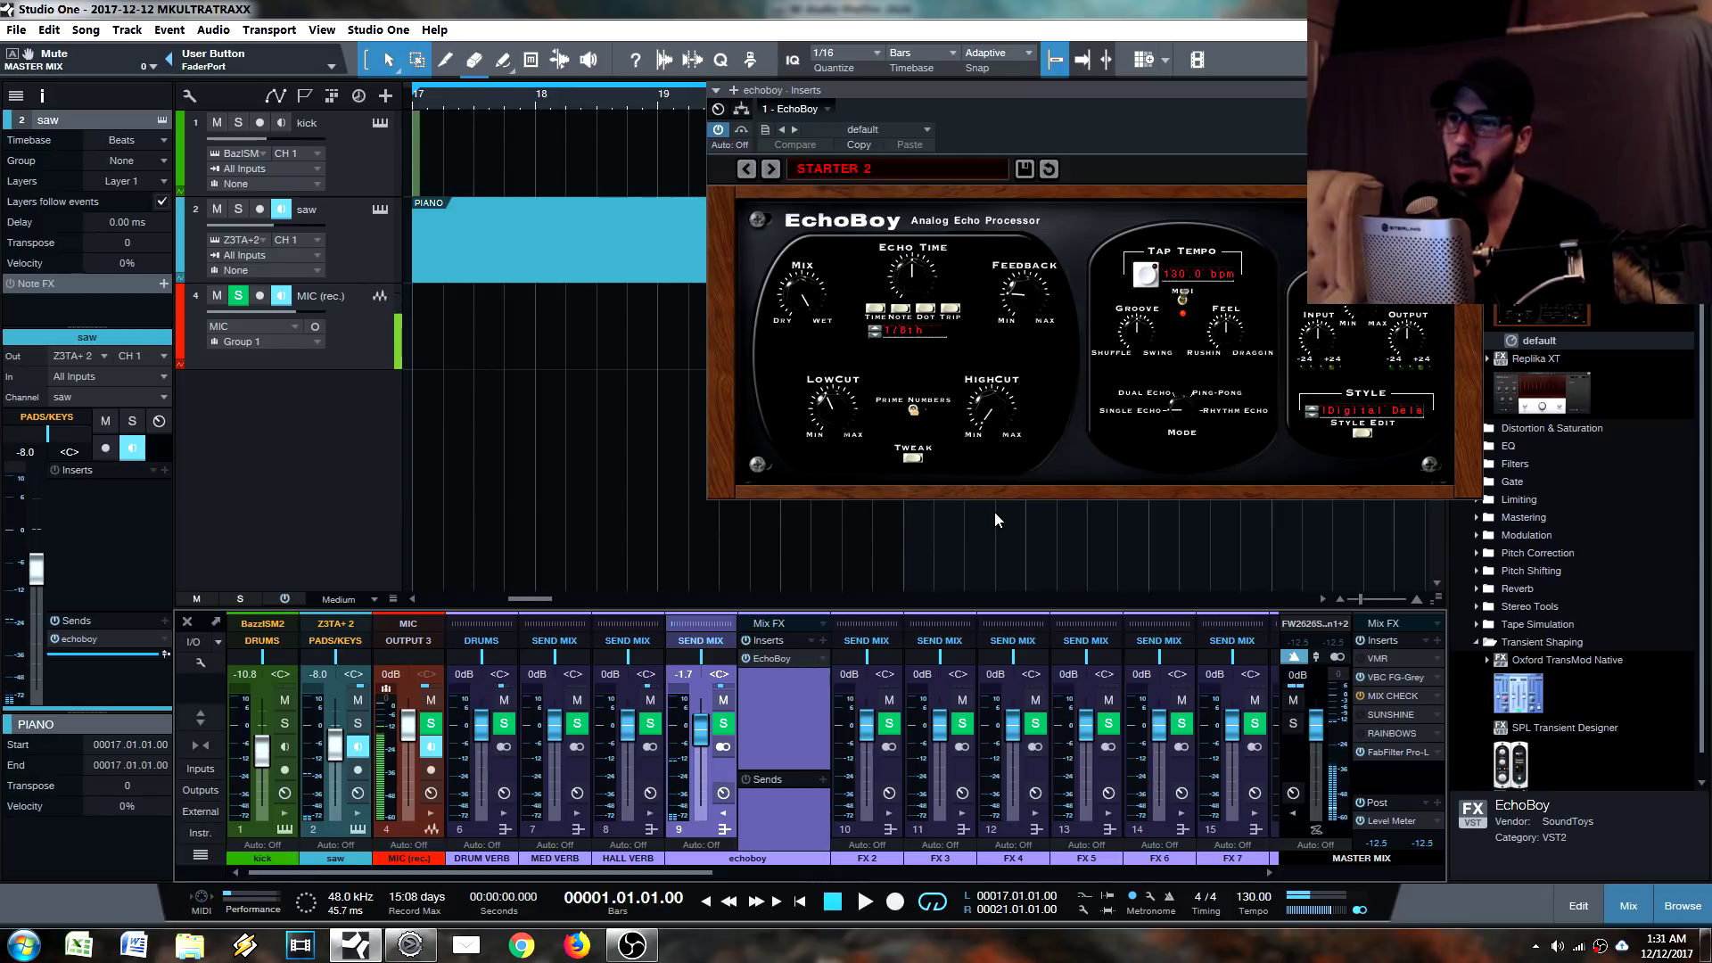
click(1364, 435)
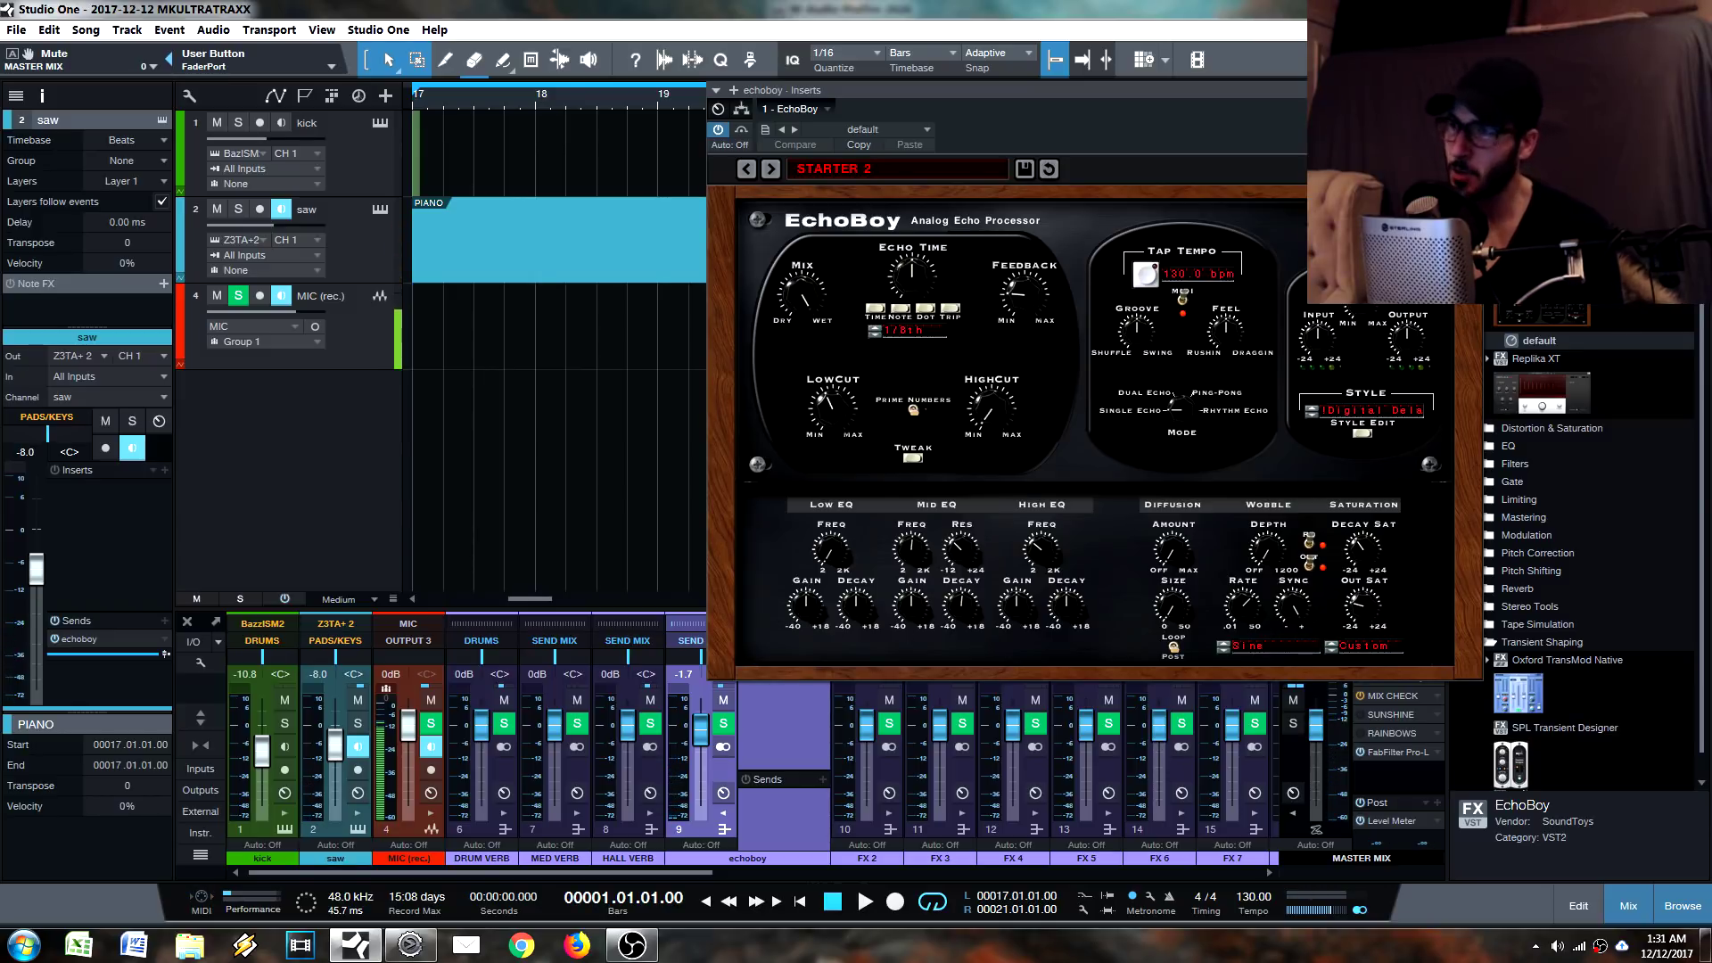
Set EchoBoy's Saturation to 11.04 dB and load the Rev 5 Emulation 1 preset from the User Reverb folder.
drag(1357, 319, 1355, 468)
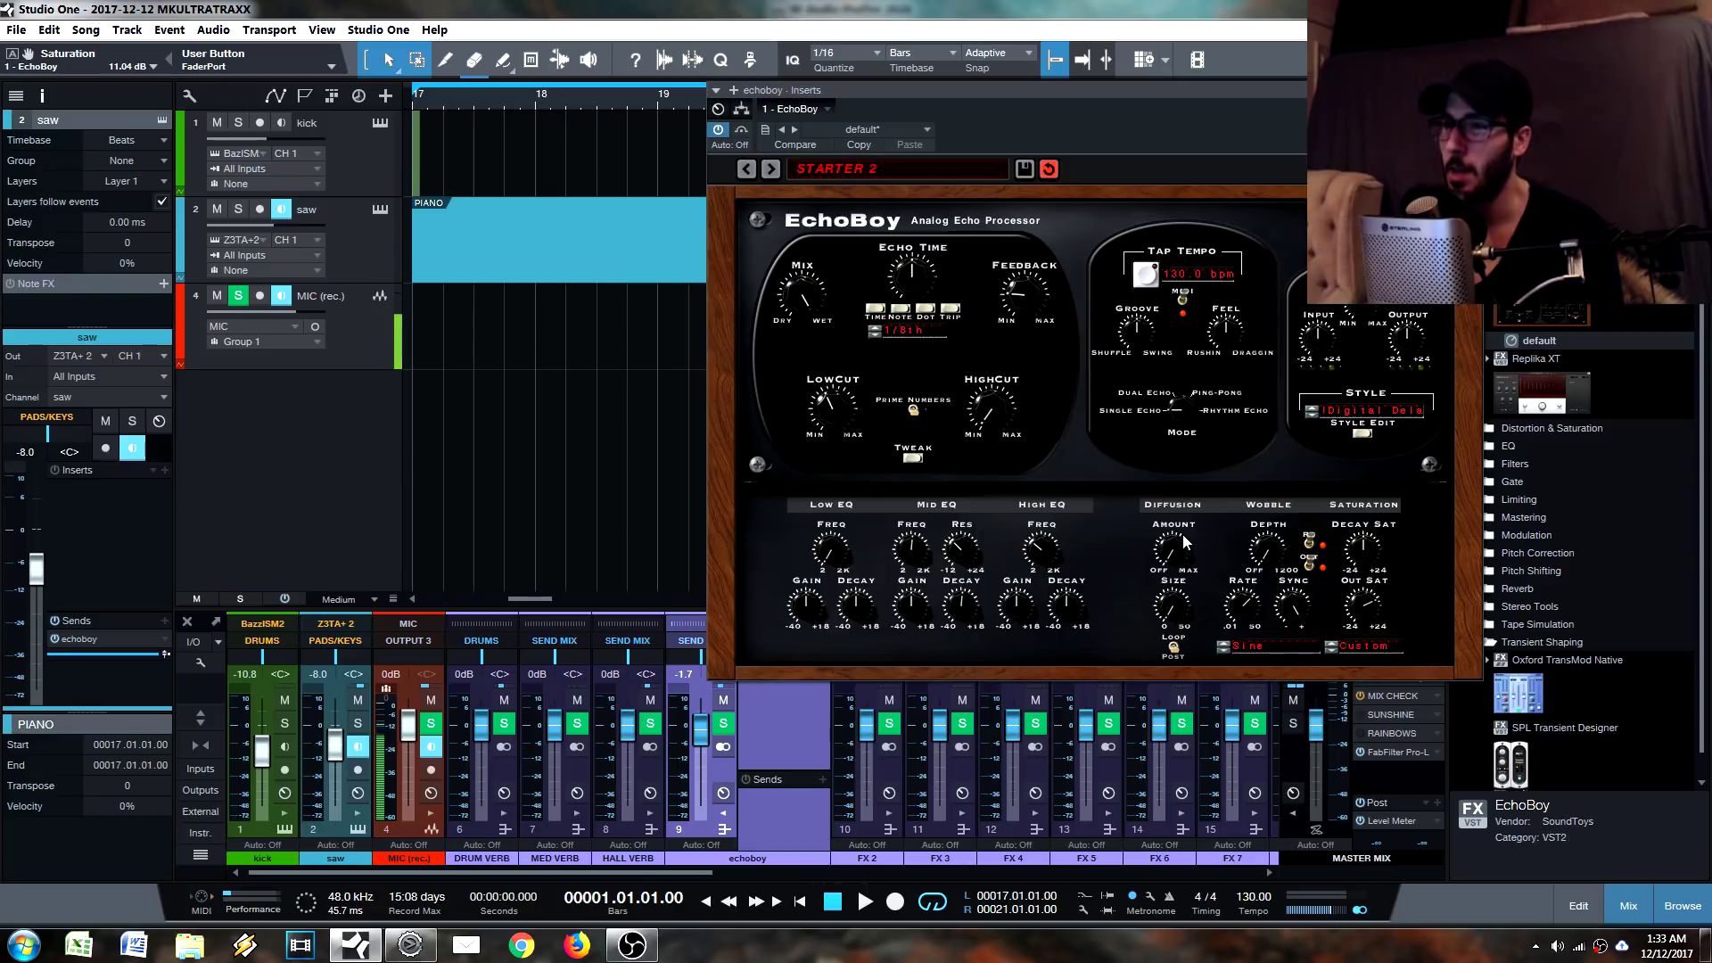
click(927, 171)
mouse_move(856, 397)
mouse_move(1051, 410)
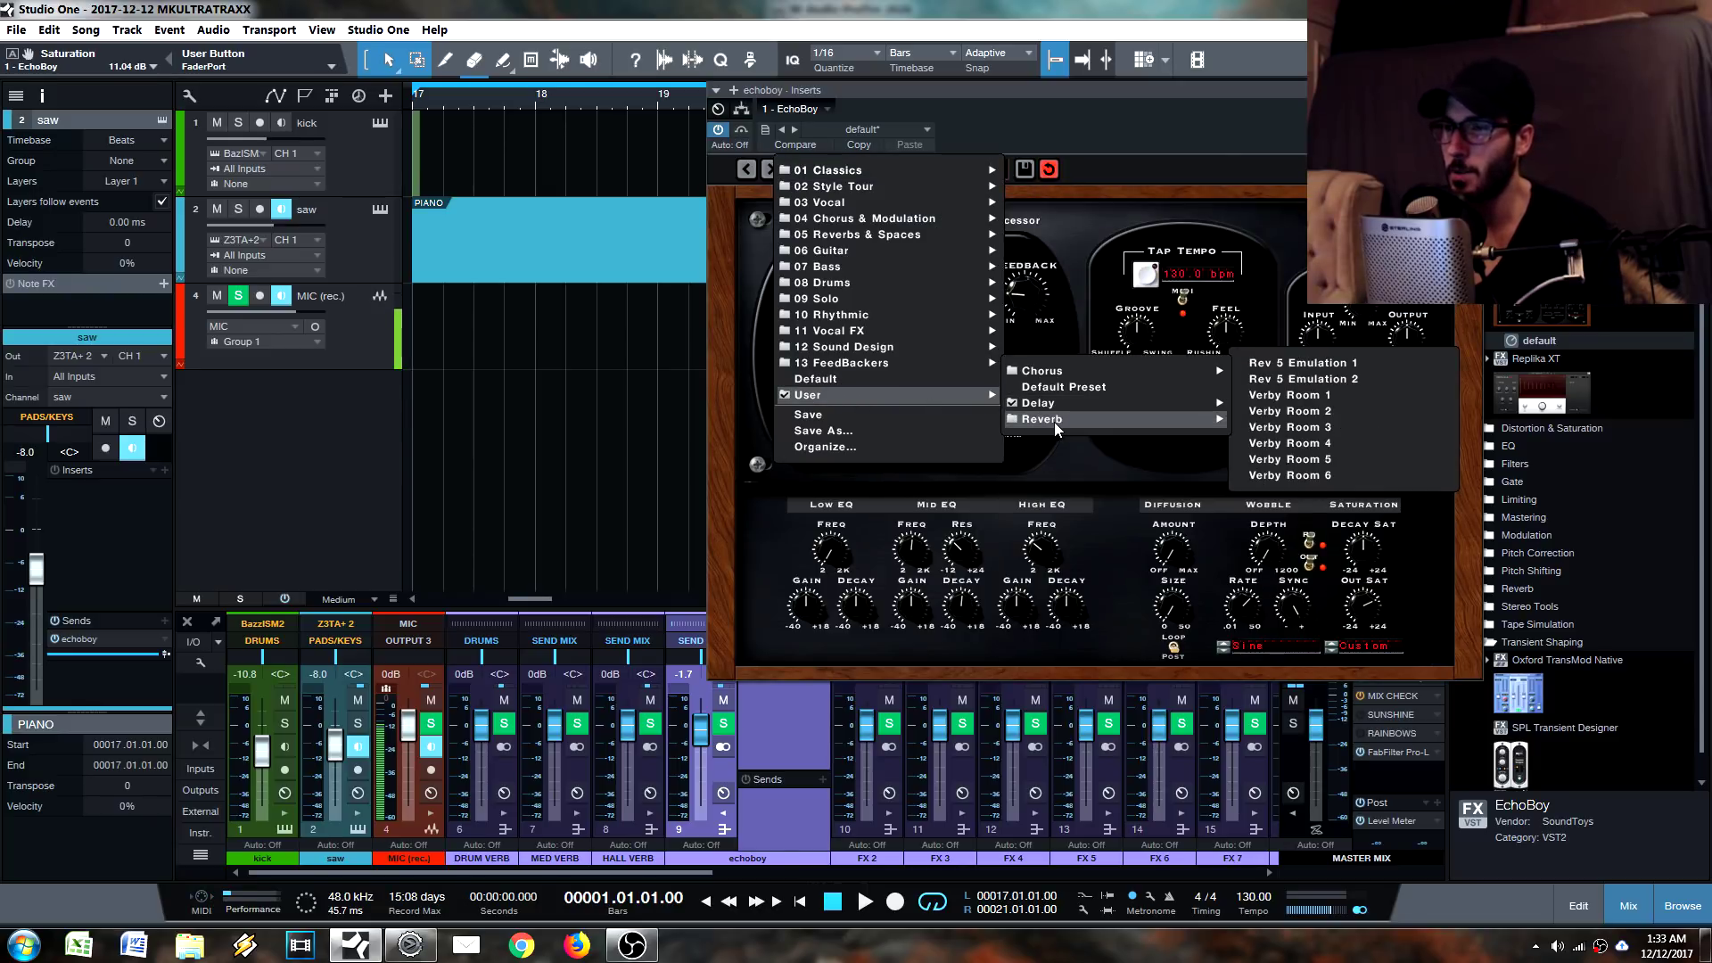
click(1296, 364)
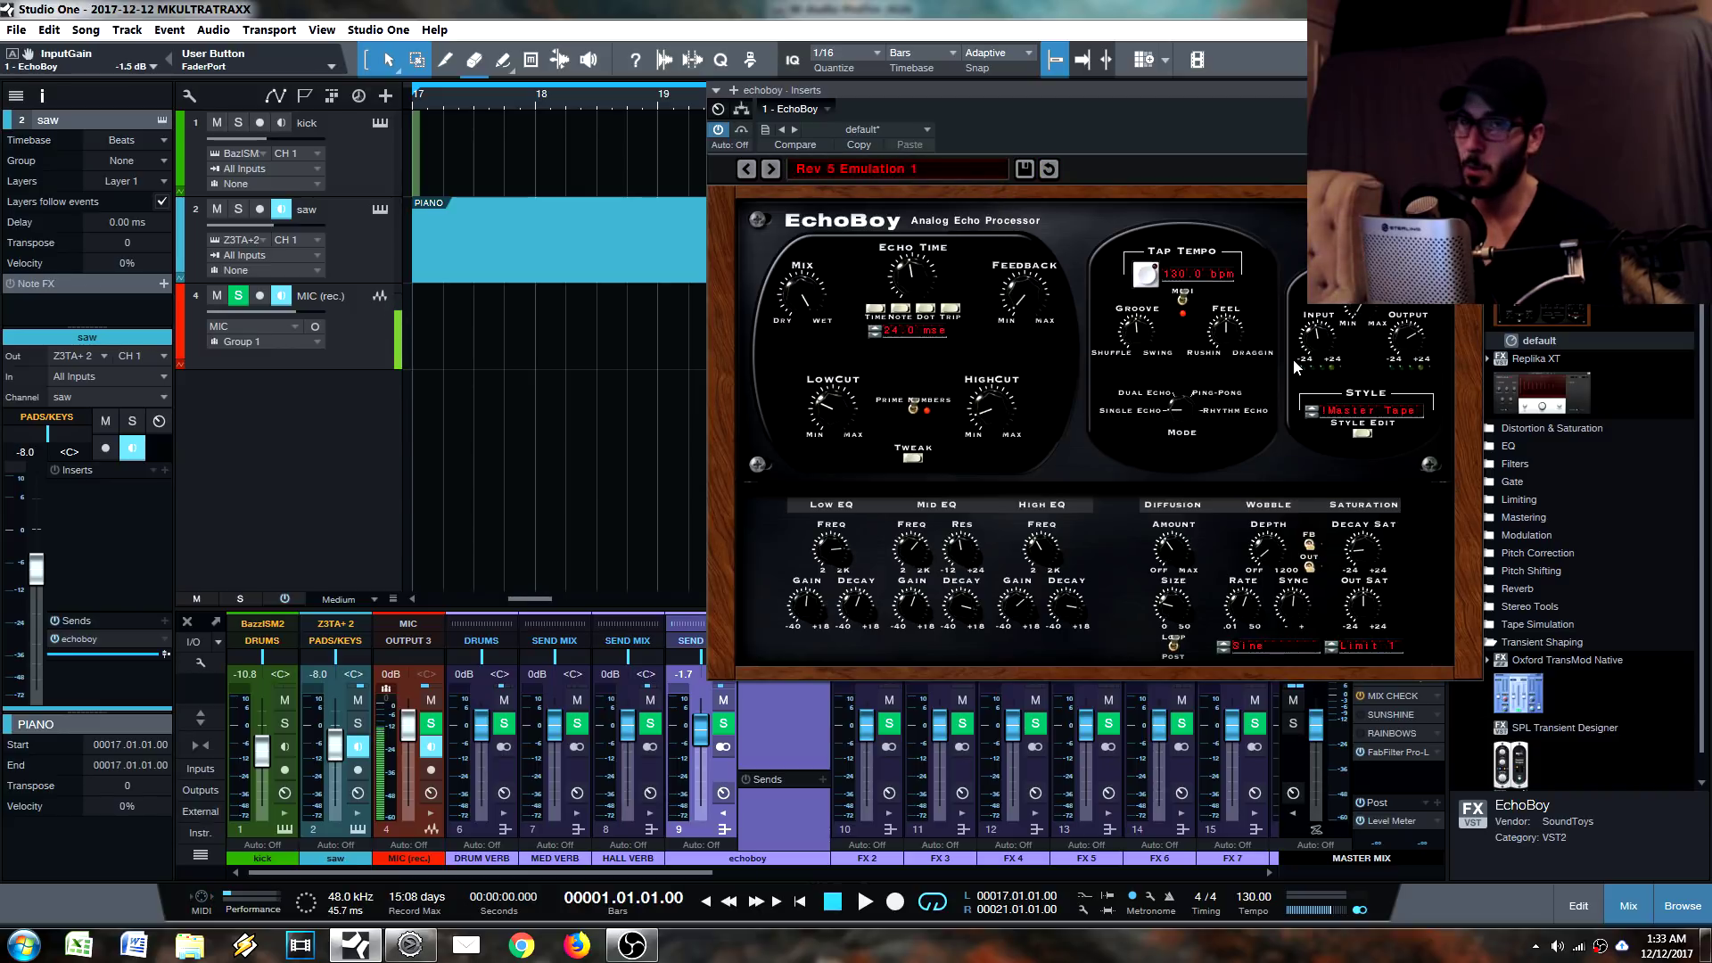
For the saw track, set the echoboy send to +0.7, Z3TA+2's oscillator 1 octave to 0 and the channel volume to -13.3 dB.
click(380, 211)
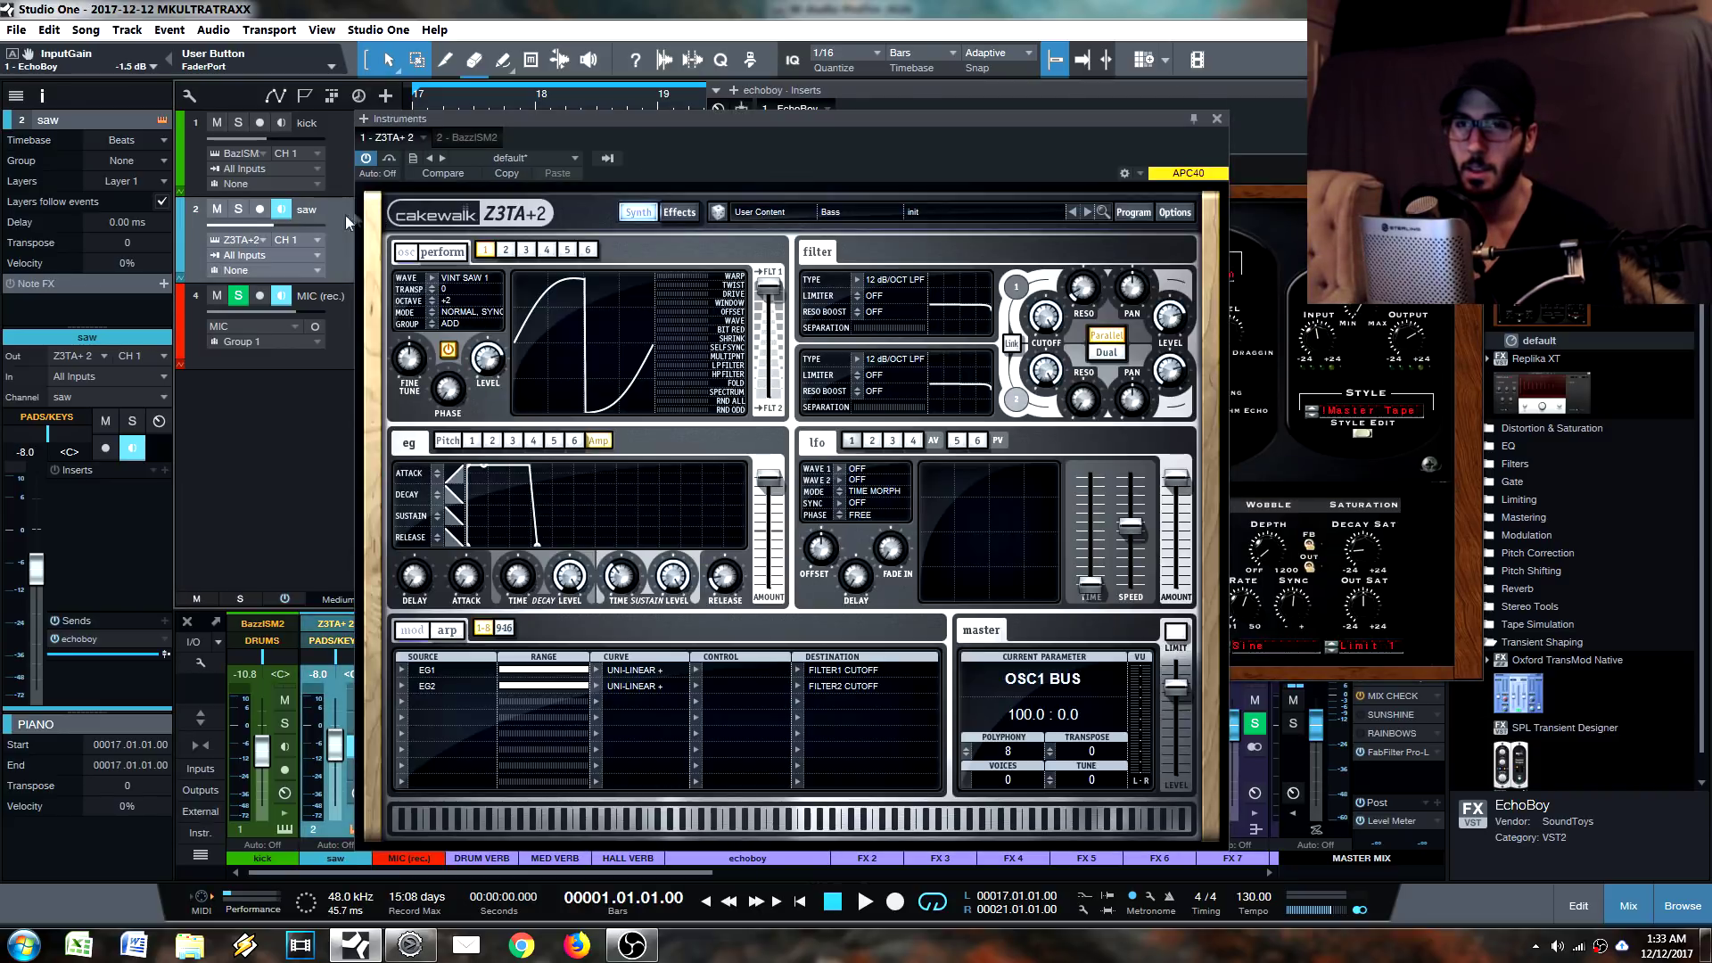
drag(137, 657, 114, 657)
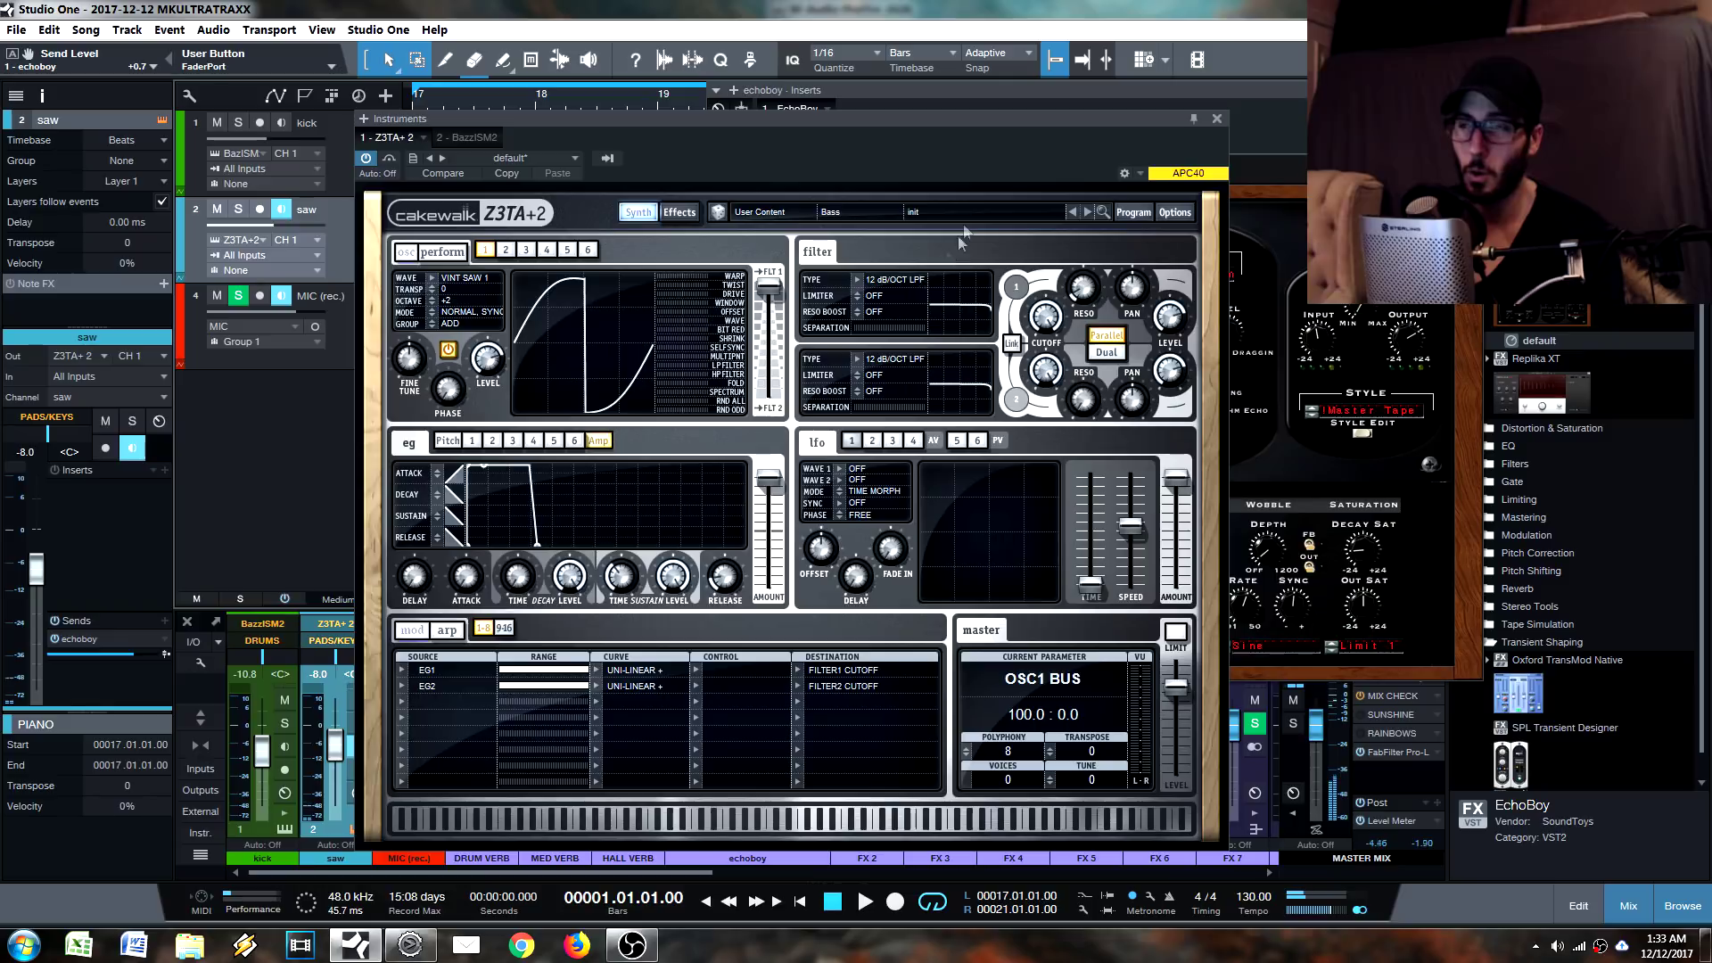
click(474, 302)
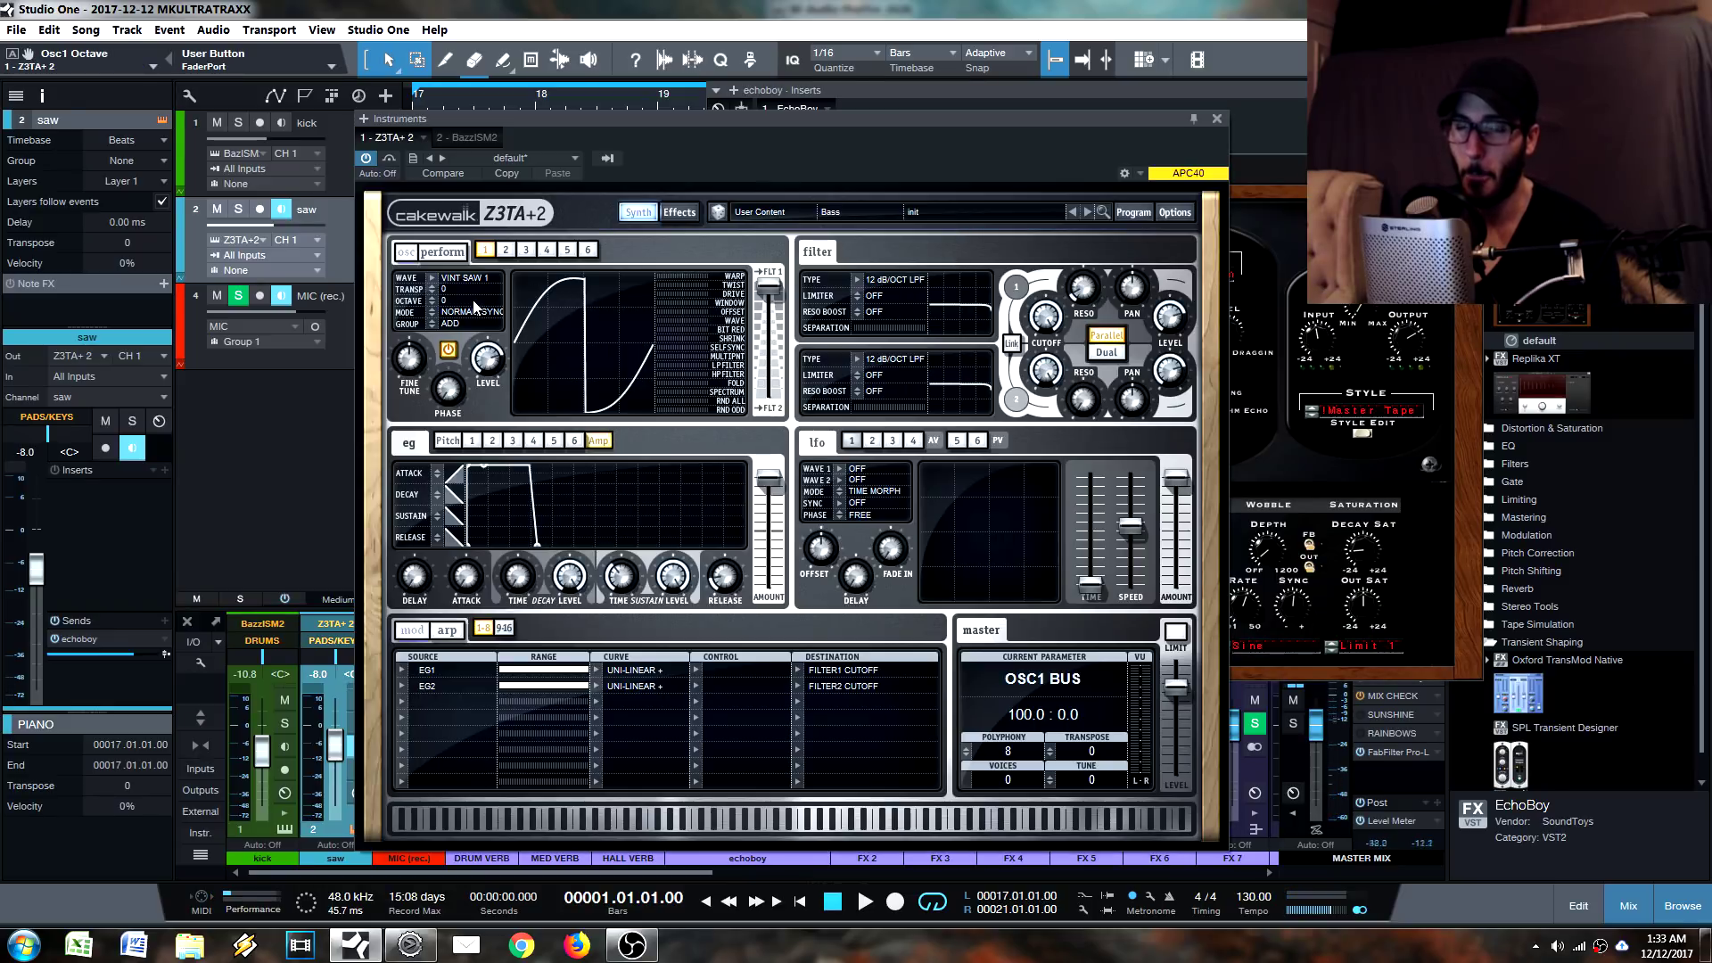
drag(37, 568, 39, 587)
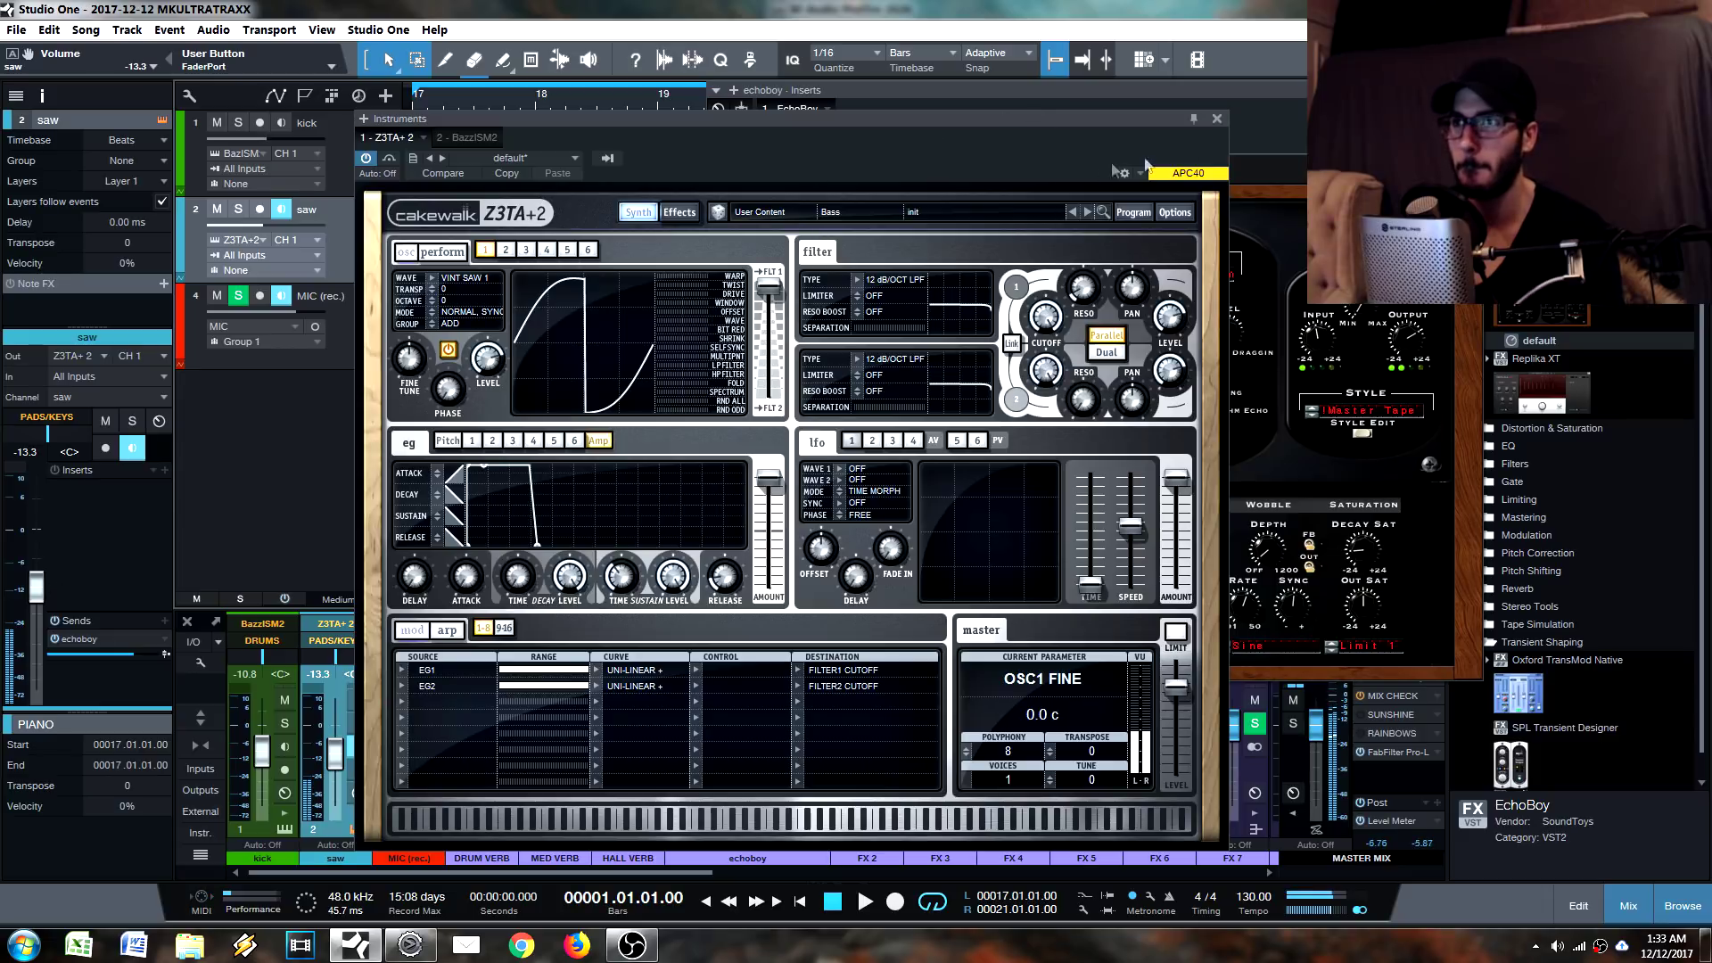
click(1217, 118)
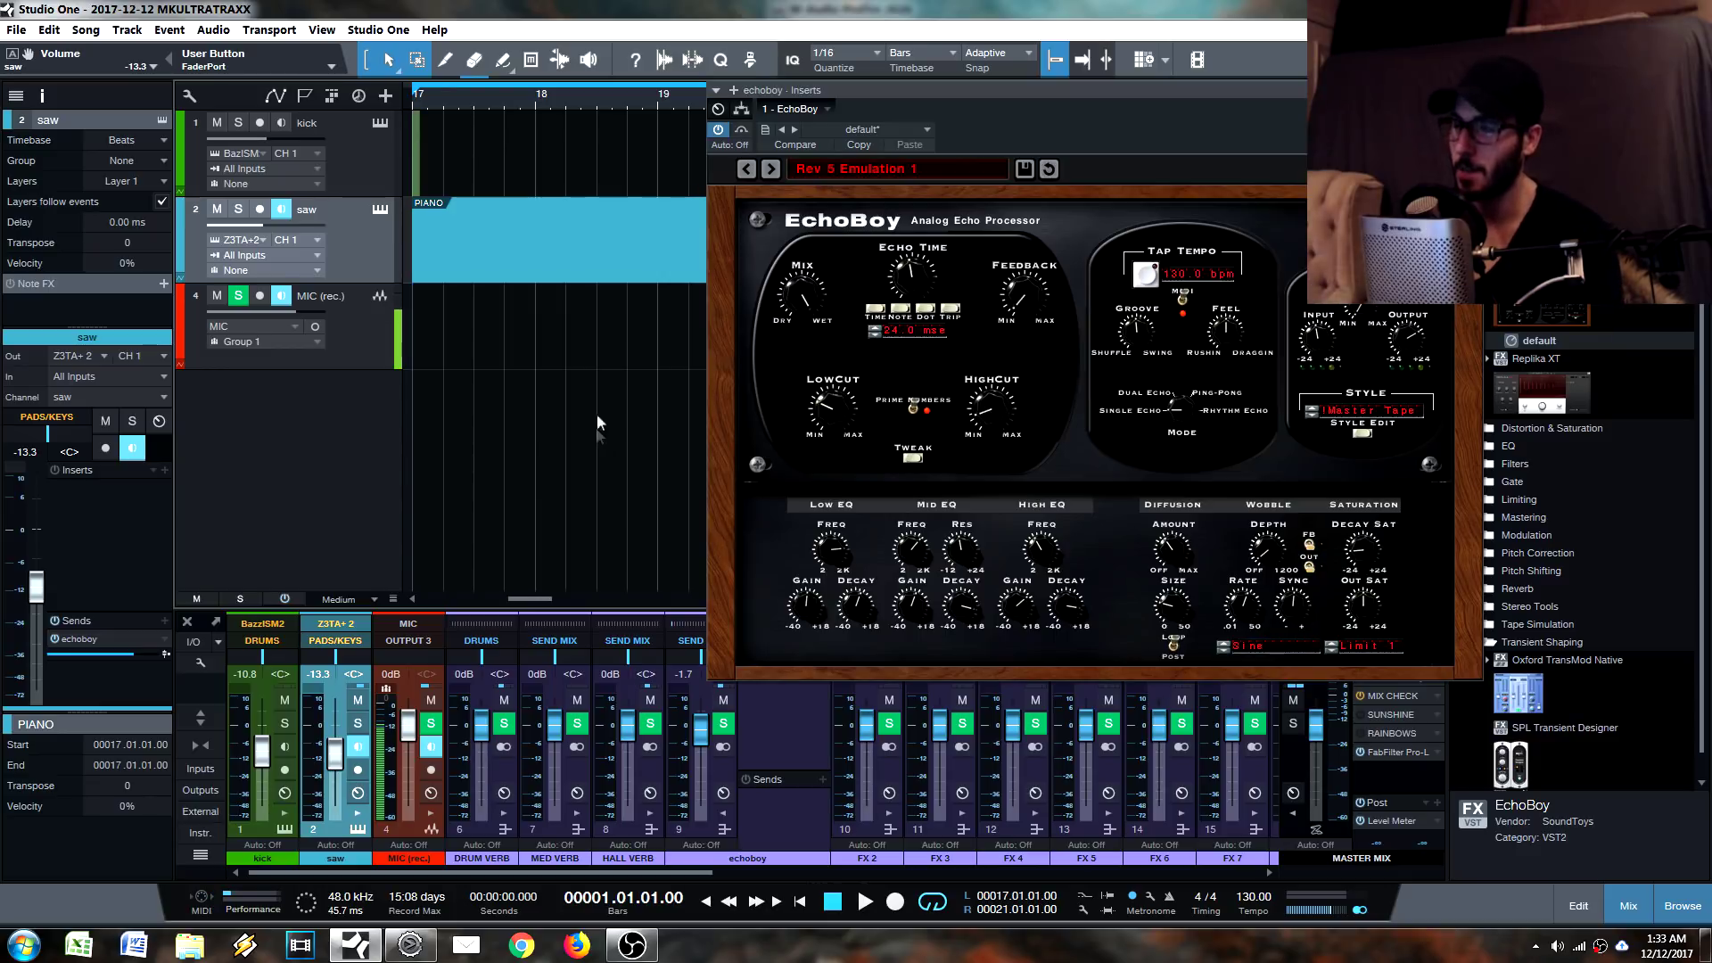
Close the EchoBoy window and insert ValhallaUberMod from the Modulation effects folder on the saw track.
click(1473, 90)
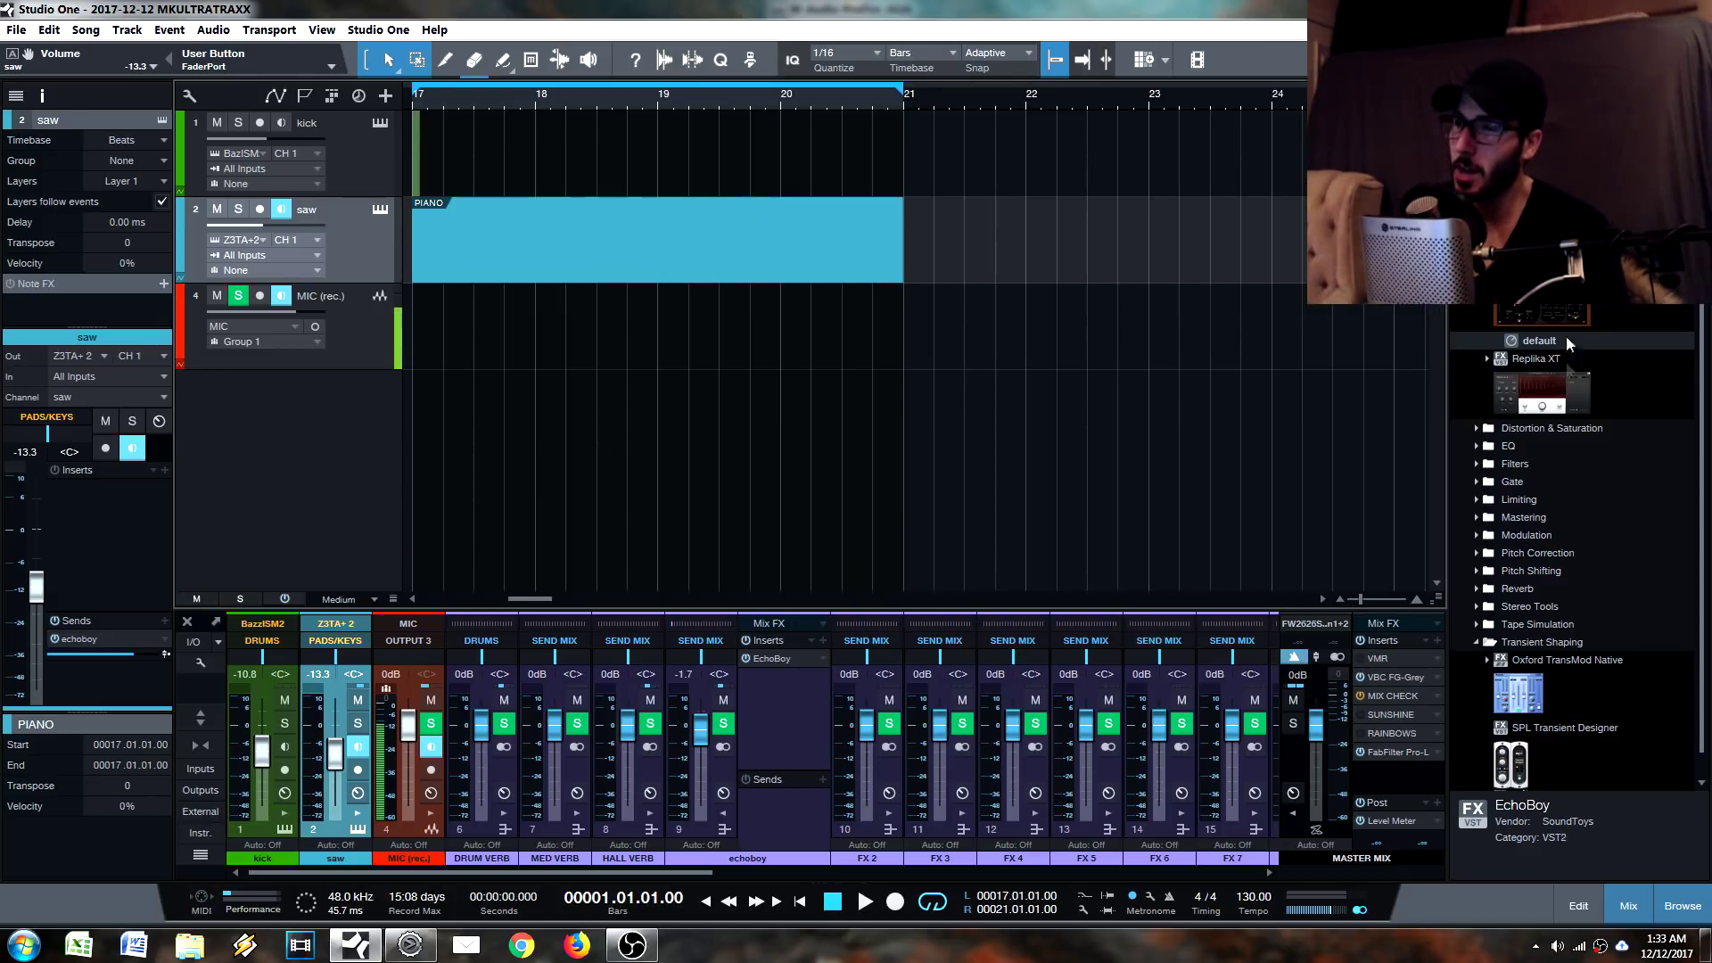
scroll(1504, 314, down, 3)
click(1475, 482)
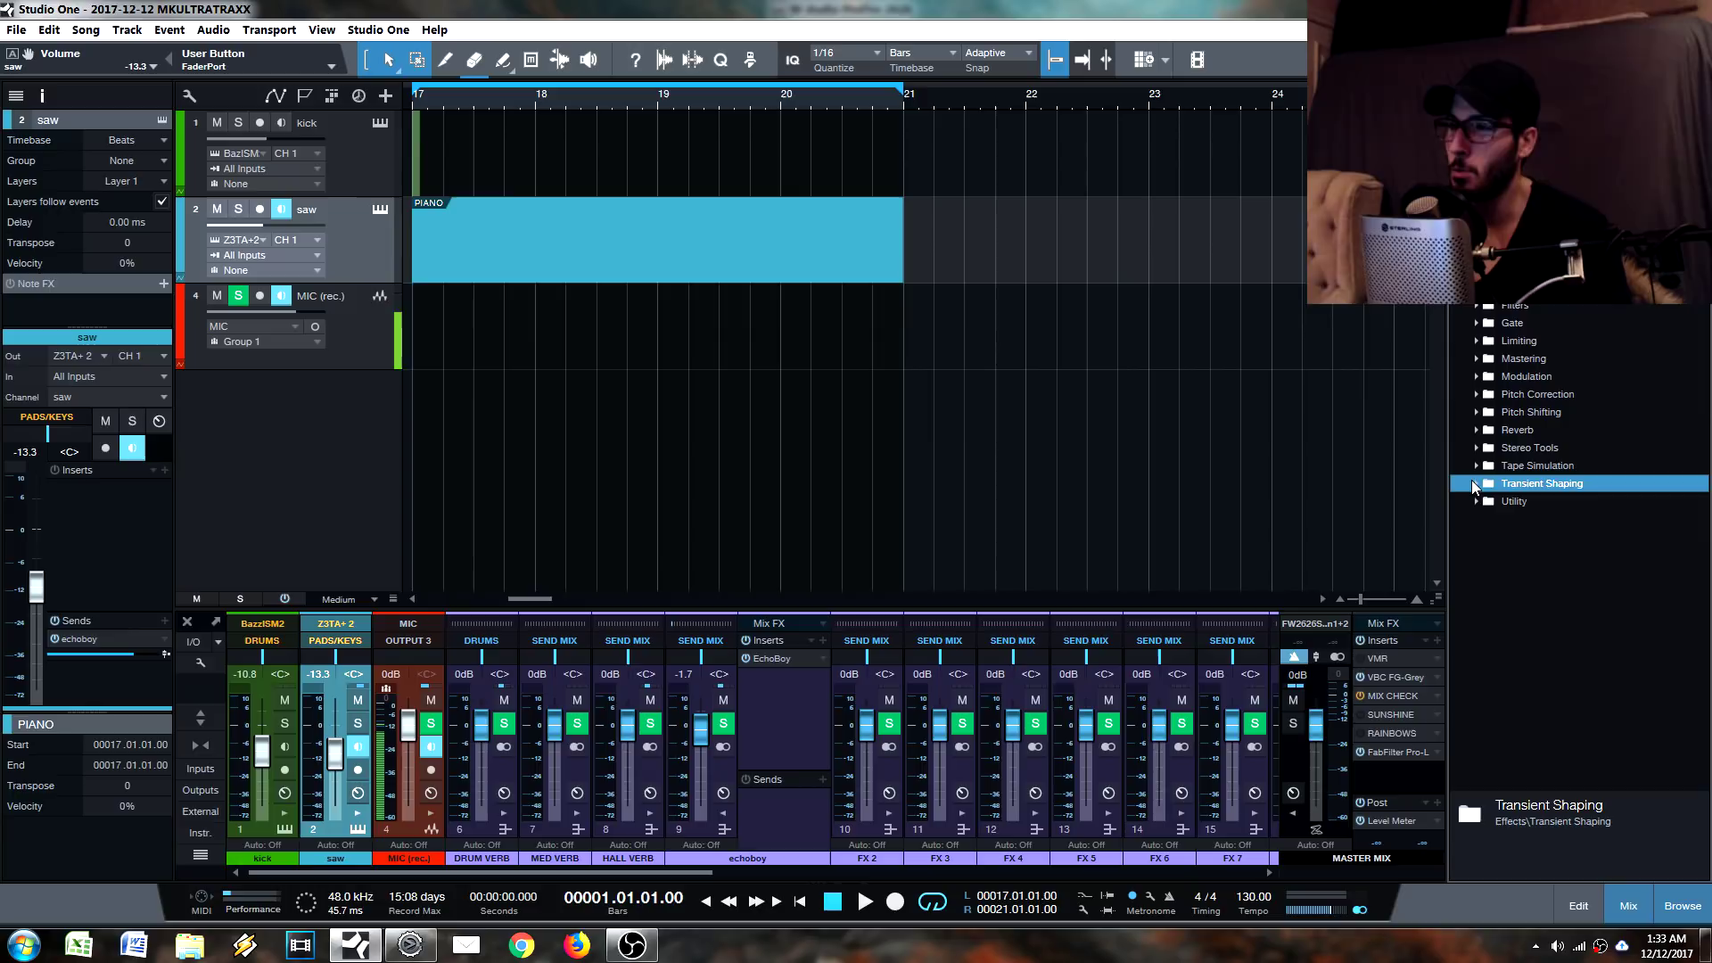
click(1475, 376)
scroll(1613, 628, down, 5)
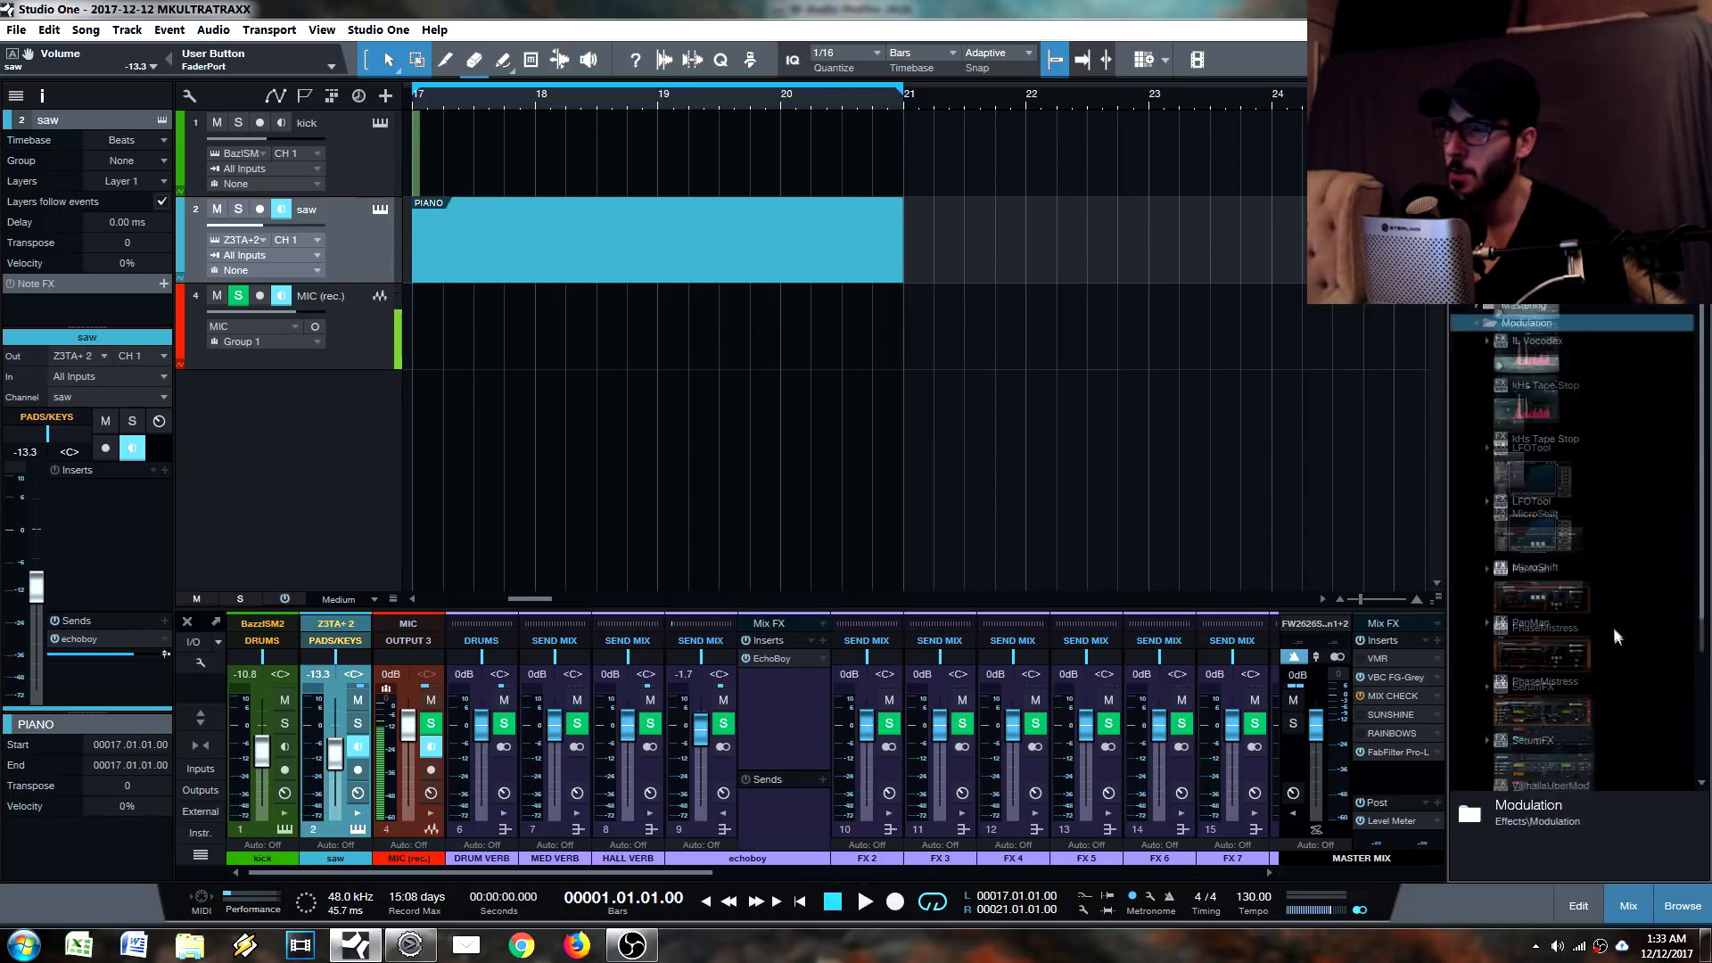
drag(1531, 630, 93, 537)
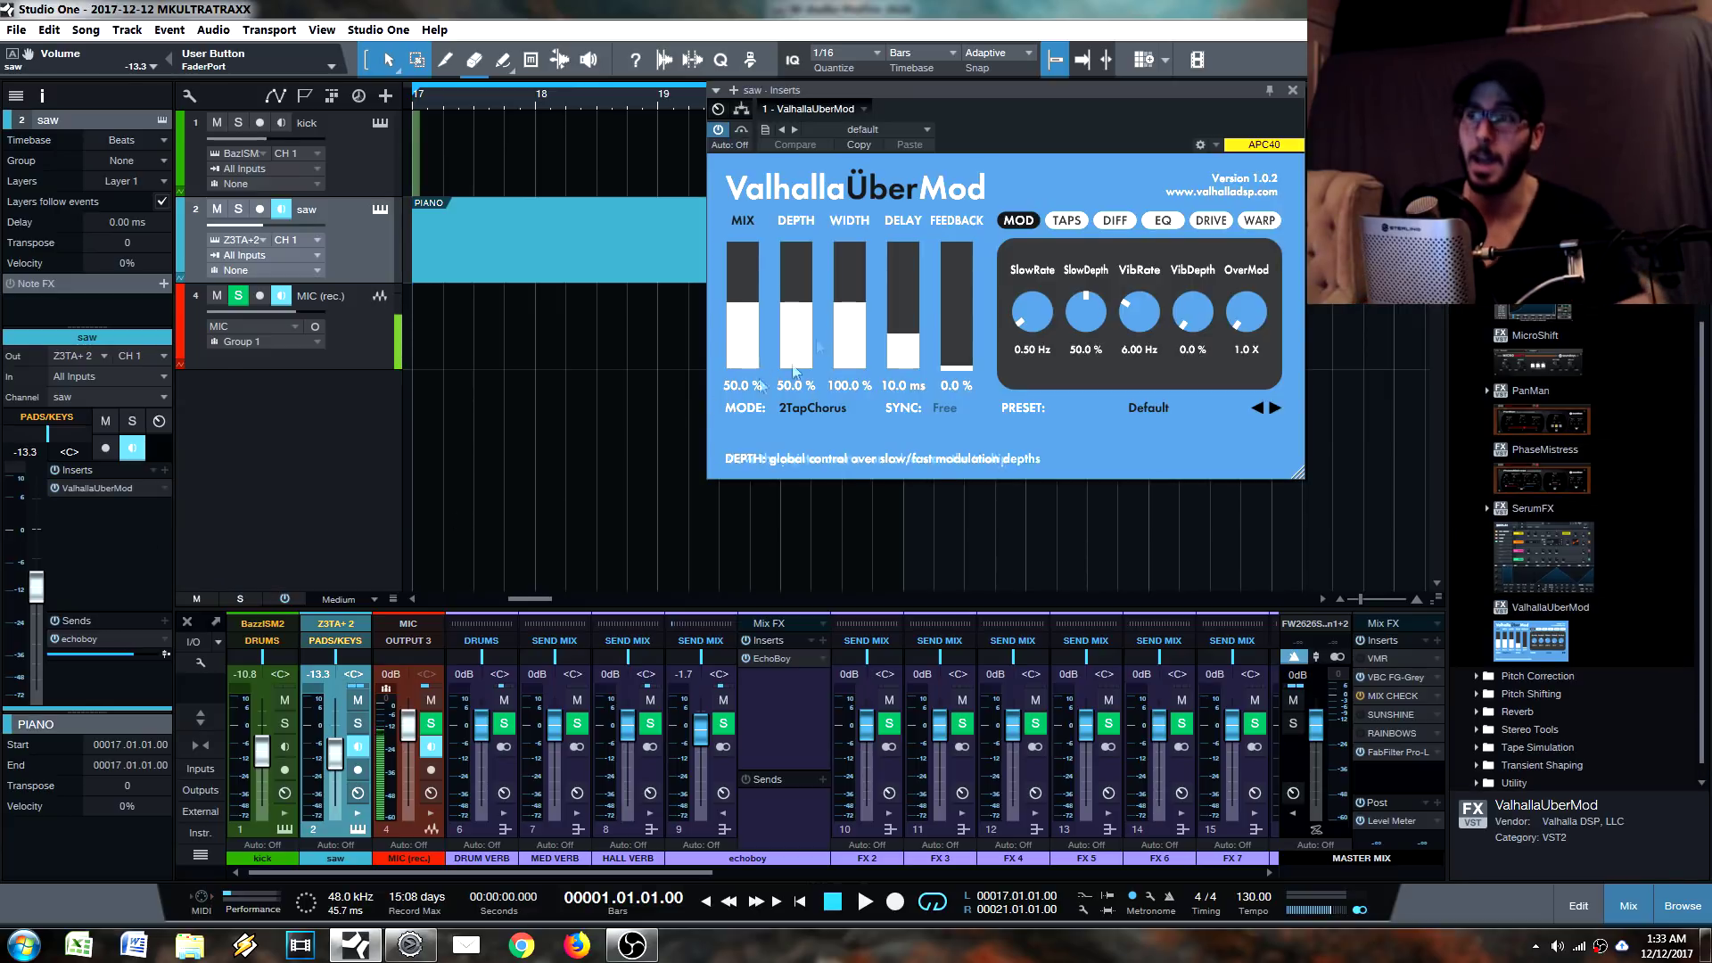
Mute the saw track's echoboy send and copy ValhallaUberMod, with its Mix at 49.3 %, to the echoboy channel after EchoBoy.
click(55, 639)
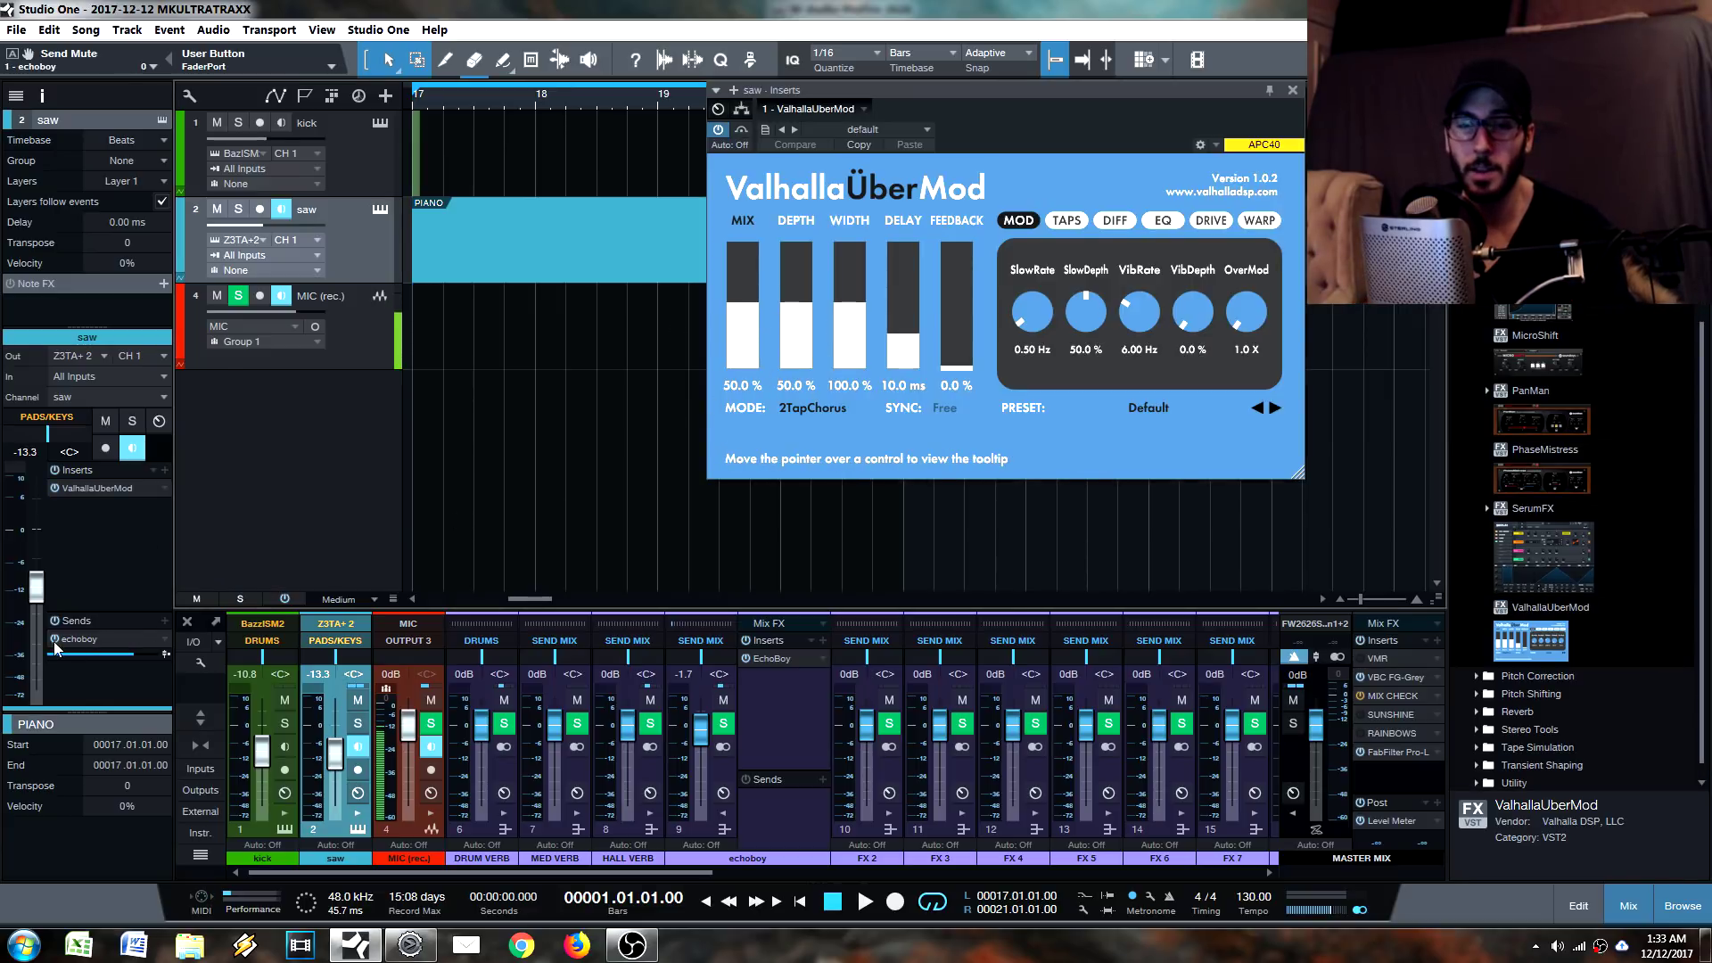
drag(759, 311, 759, 313)
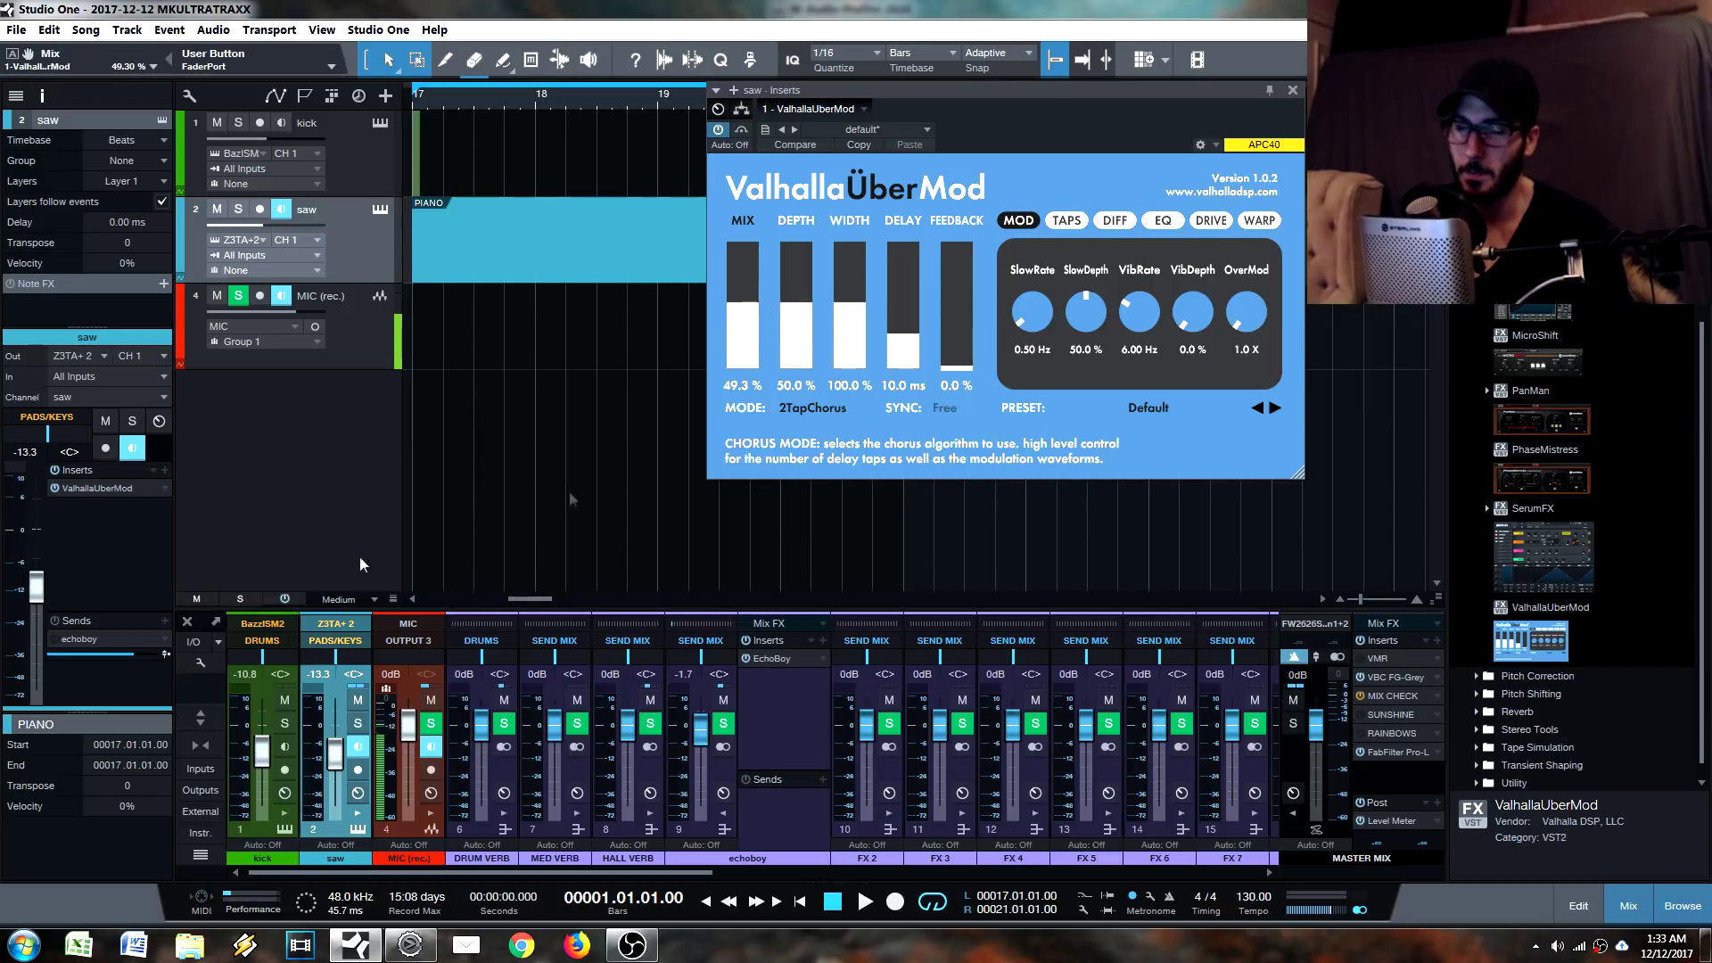
drag(96, 491, 789, 705)
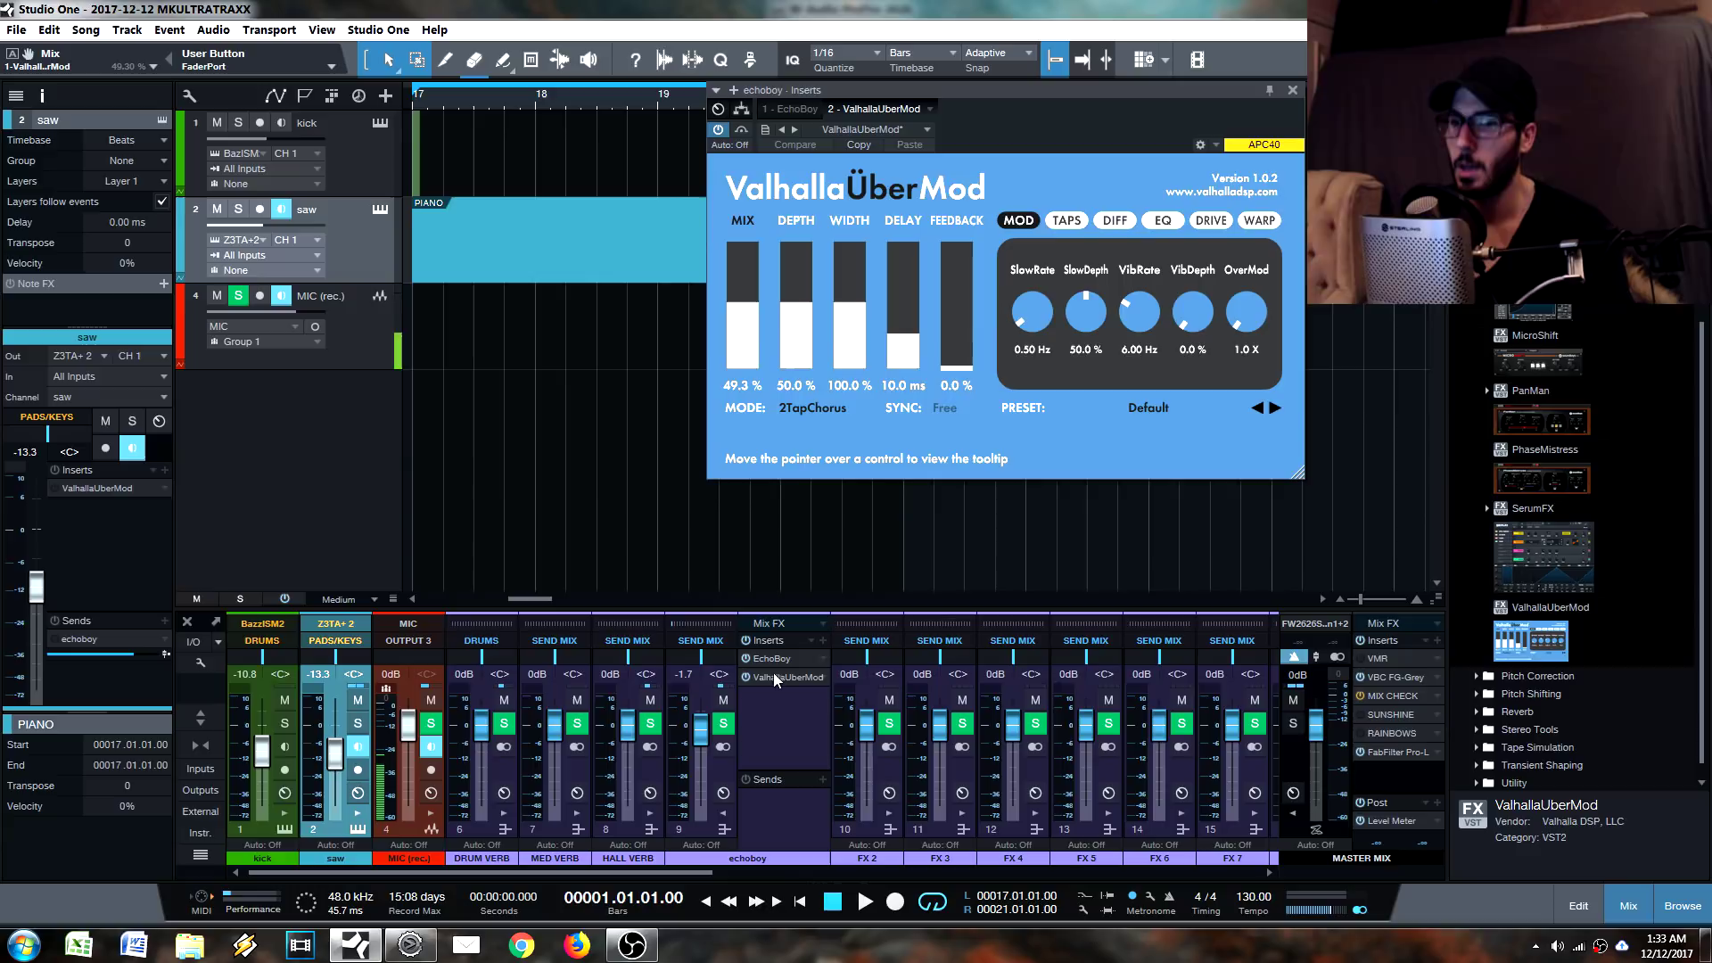
Set the echoboy channel's ValhallaUberMod Mix to 100 % and enable its diffusion at 19.2 % with a 10 ms size.
drag(749, 311, 749, 241)
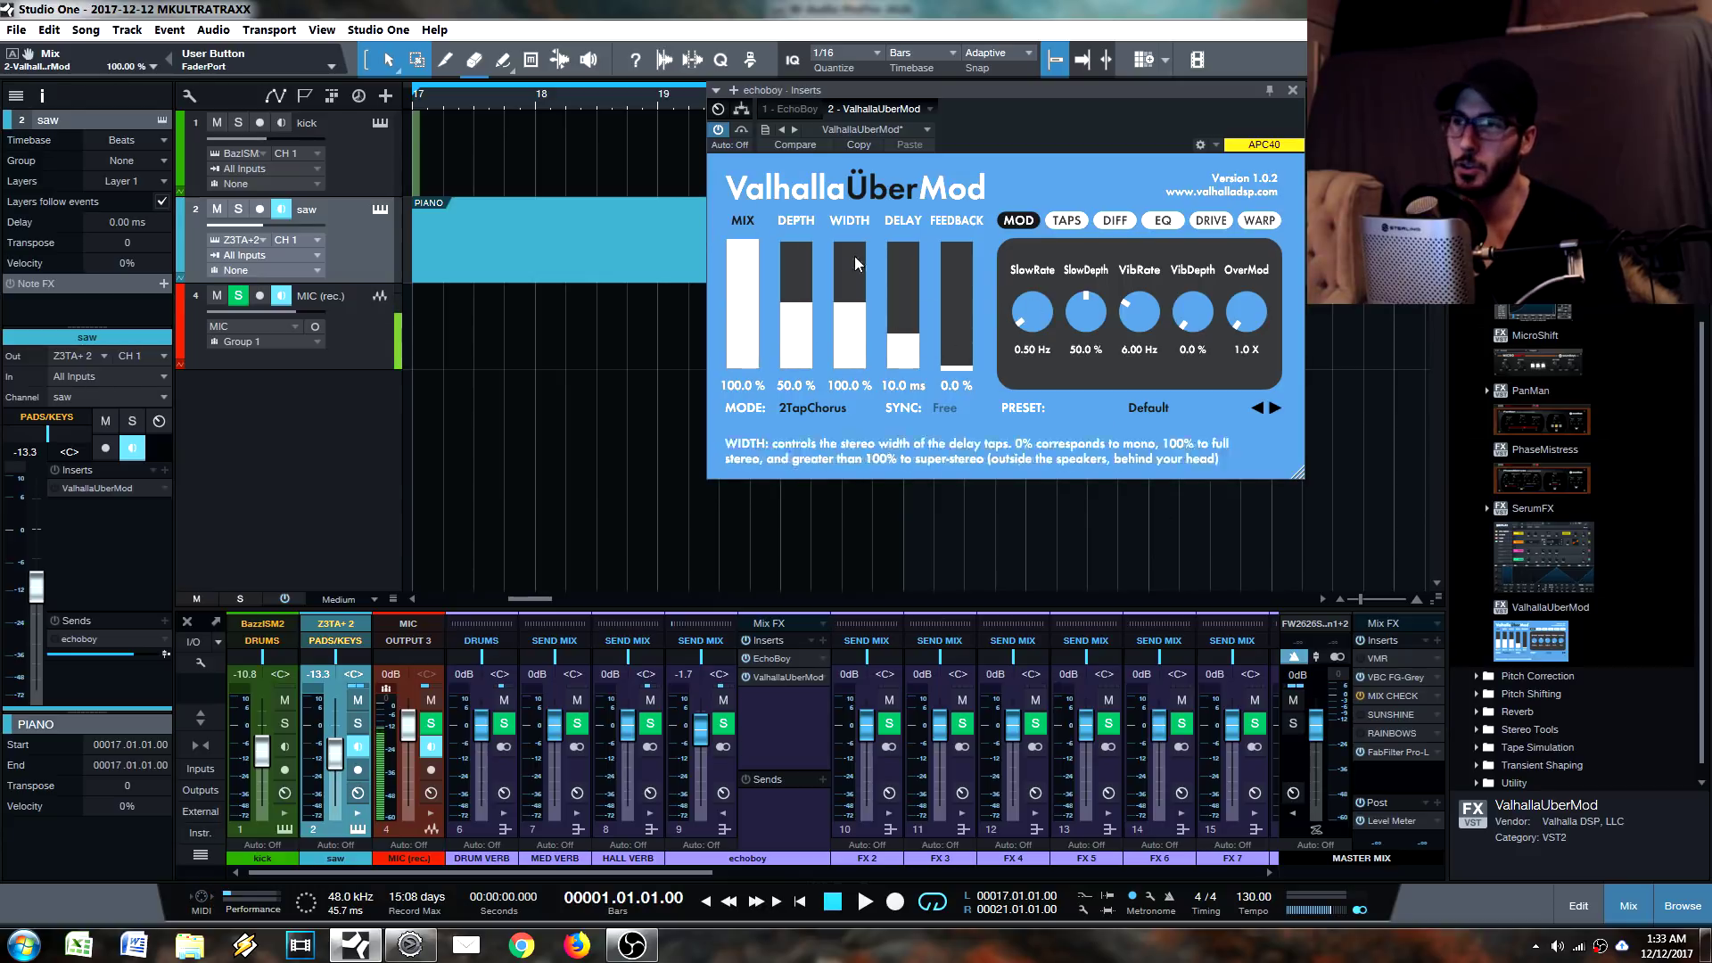
click(1115, 220)
click(1031, 301)
drag(1086, 317, 1093, 380)
drag(1150, 316, 1153, 350)
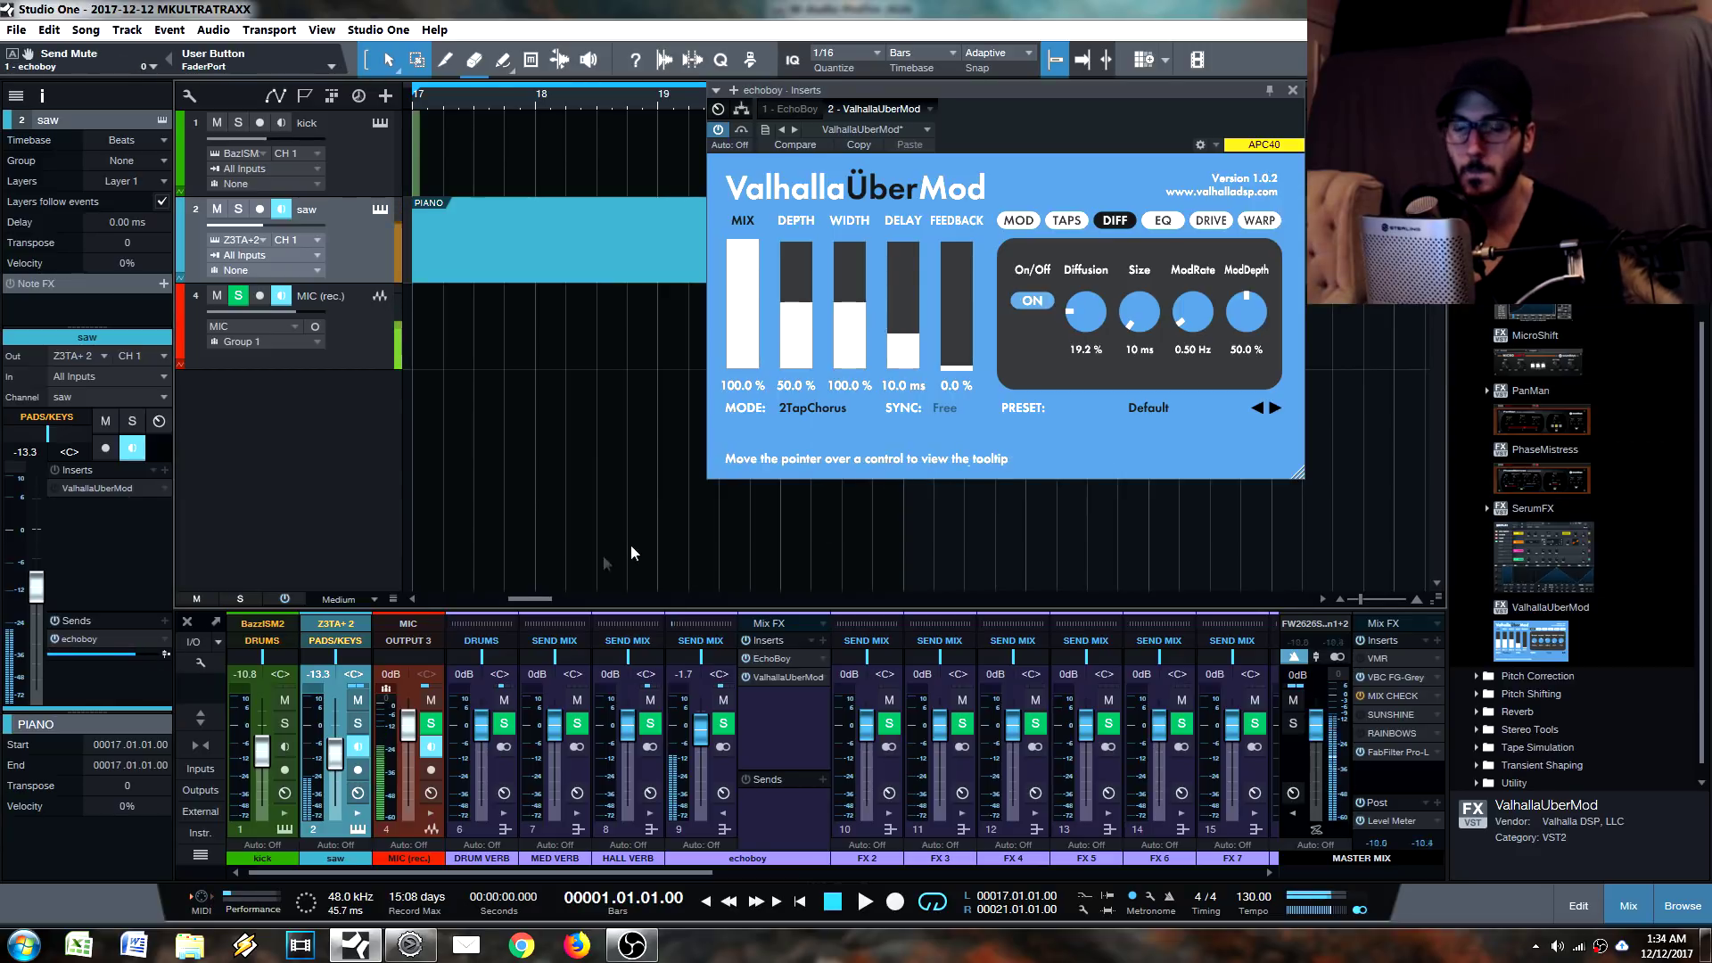
Tune ValhallaUberMod to 0.3 ms delay, 64.8 % diffusion, 93 ms size, 0.30 Hz ModRate and 12.4 % ModDepth.
drag(914, 309, 907, 360)
scroll(908, 359, up, 1)
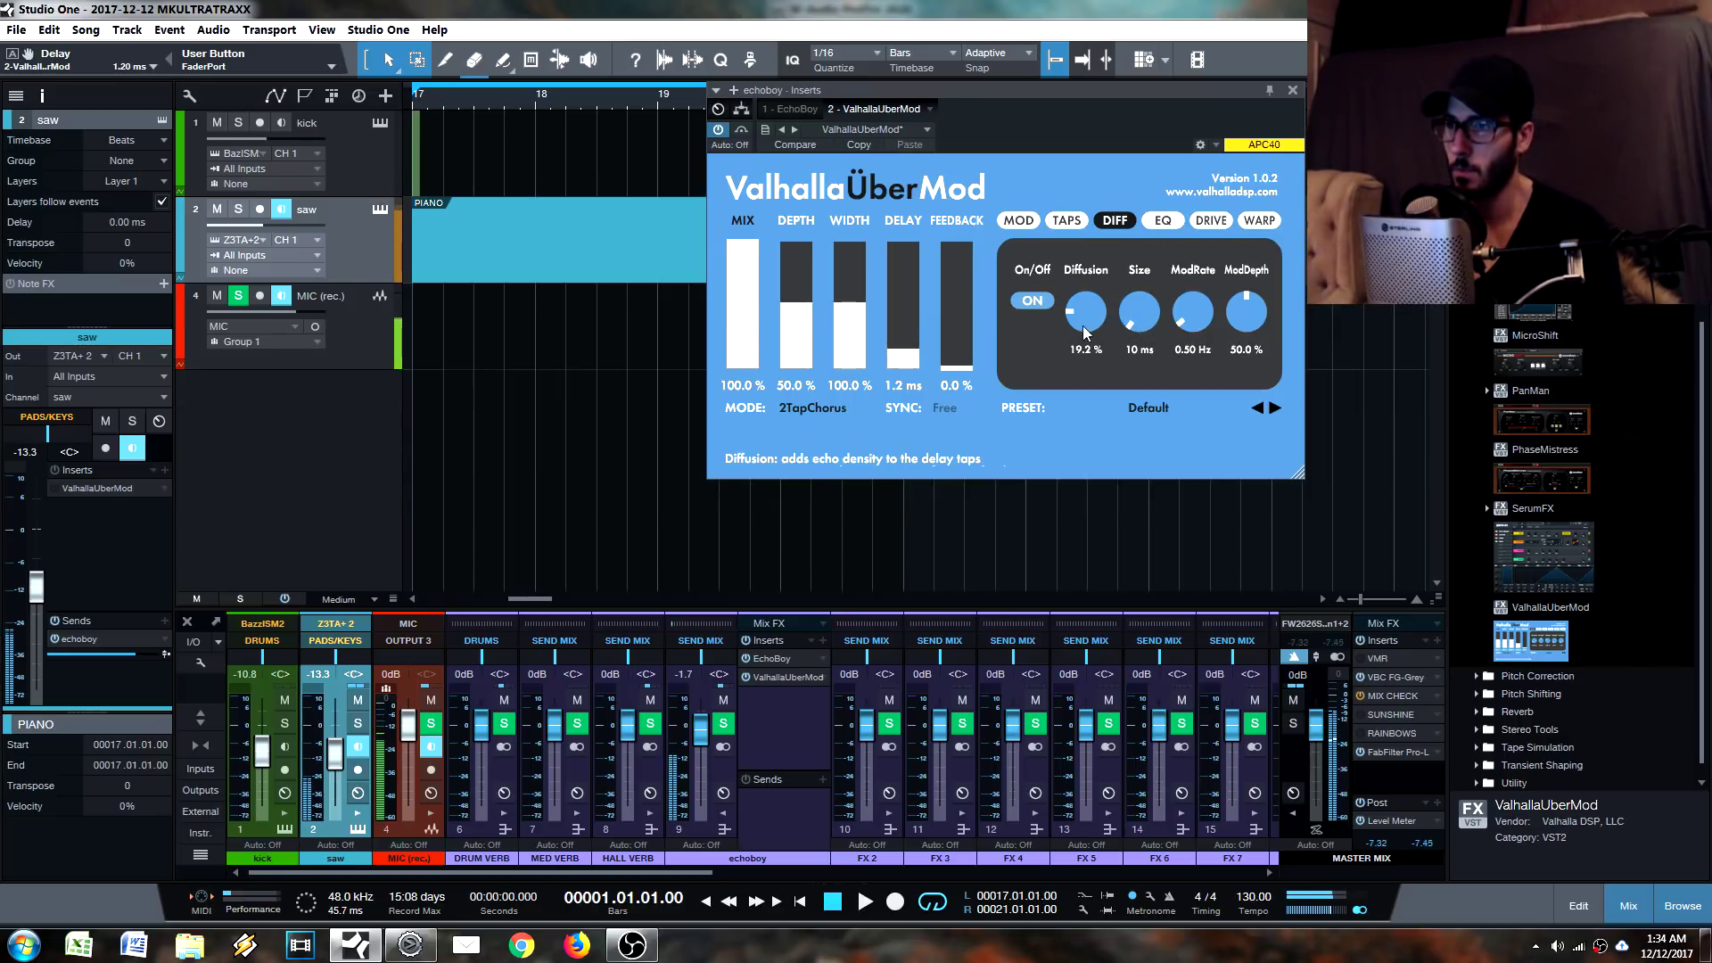
mouse_move(1102, 306)
mouse_down()
mouse_move(1094, 287)
mouse_move(1088, 306)
mouse_up()
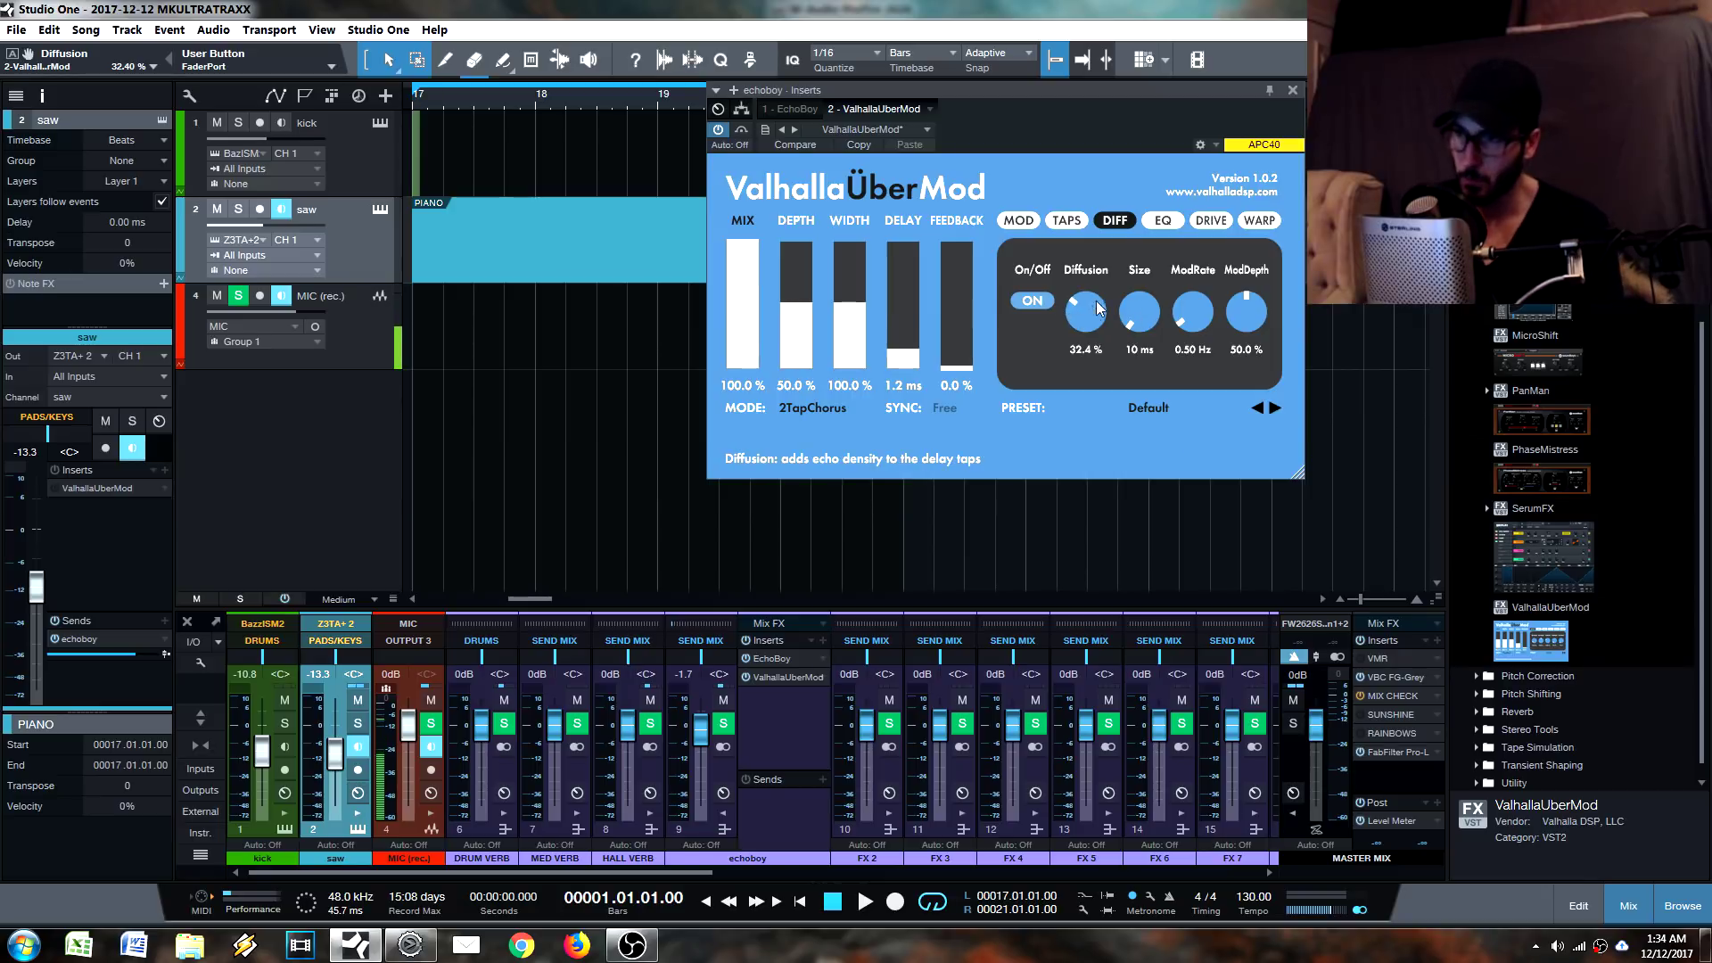
drag(1086, 312, 1087, 249)
drag(1247, 313, 1201, 318)
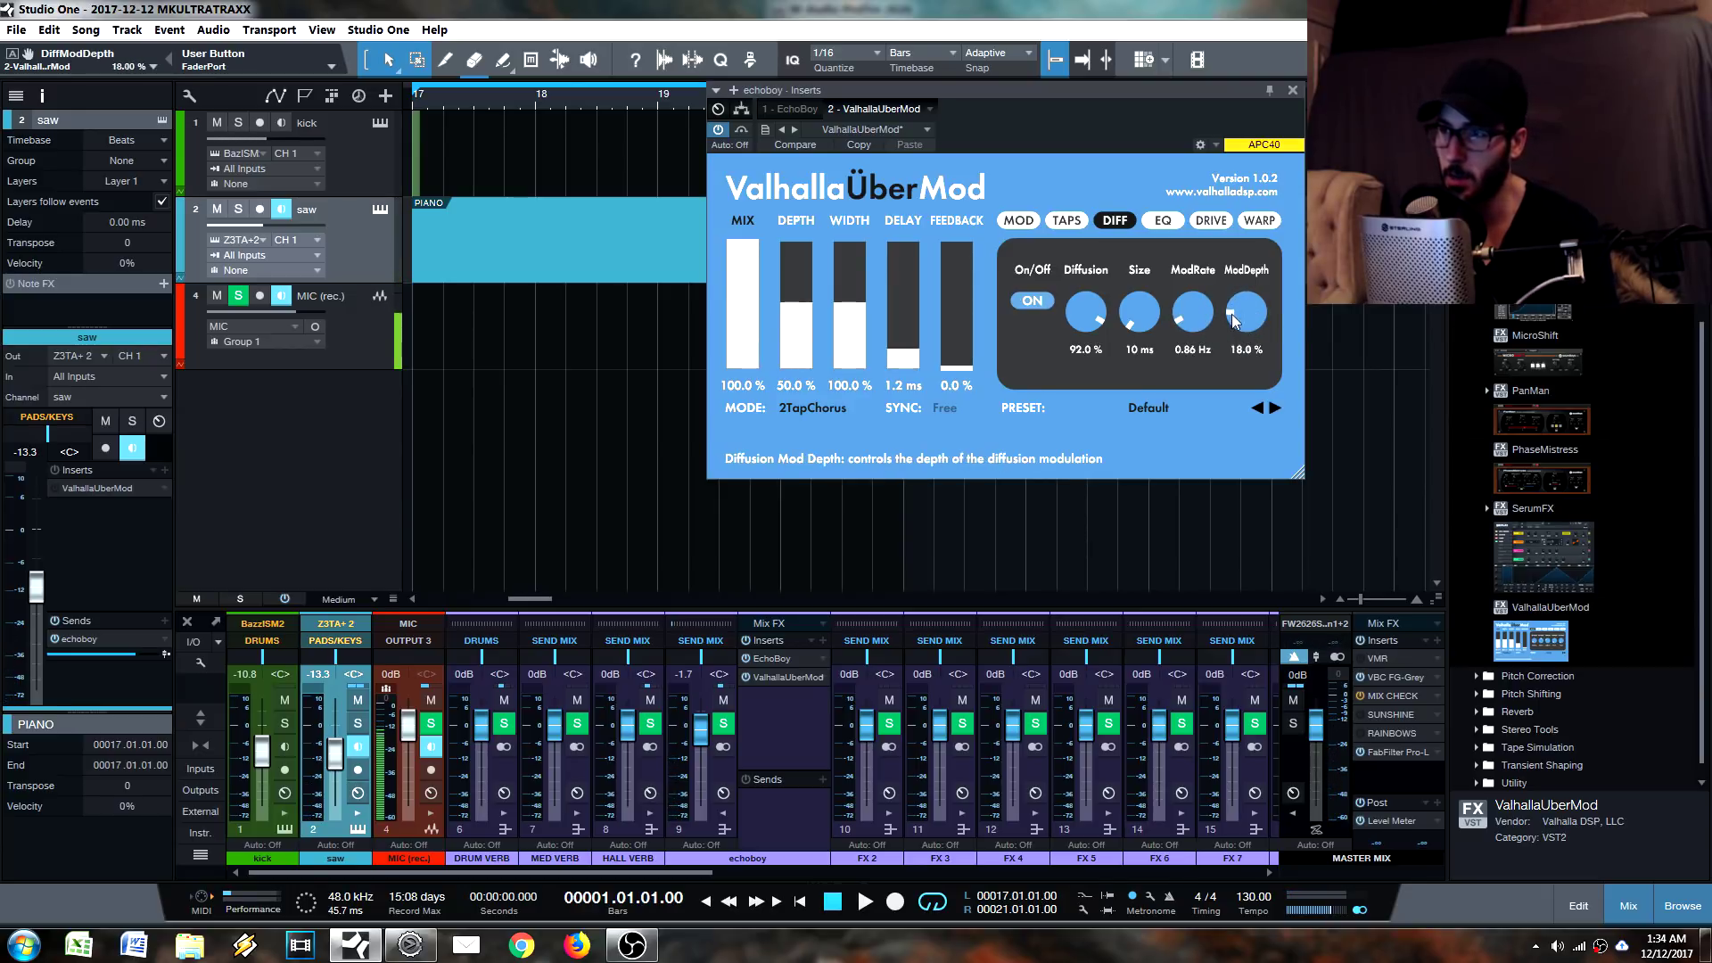
drag(1255, 313, 1193, 335)
drag(901, 351, 899, 363)
drag(1141, 324, 1099, 500)
drag(1081, 314, 1080, 308)
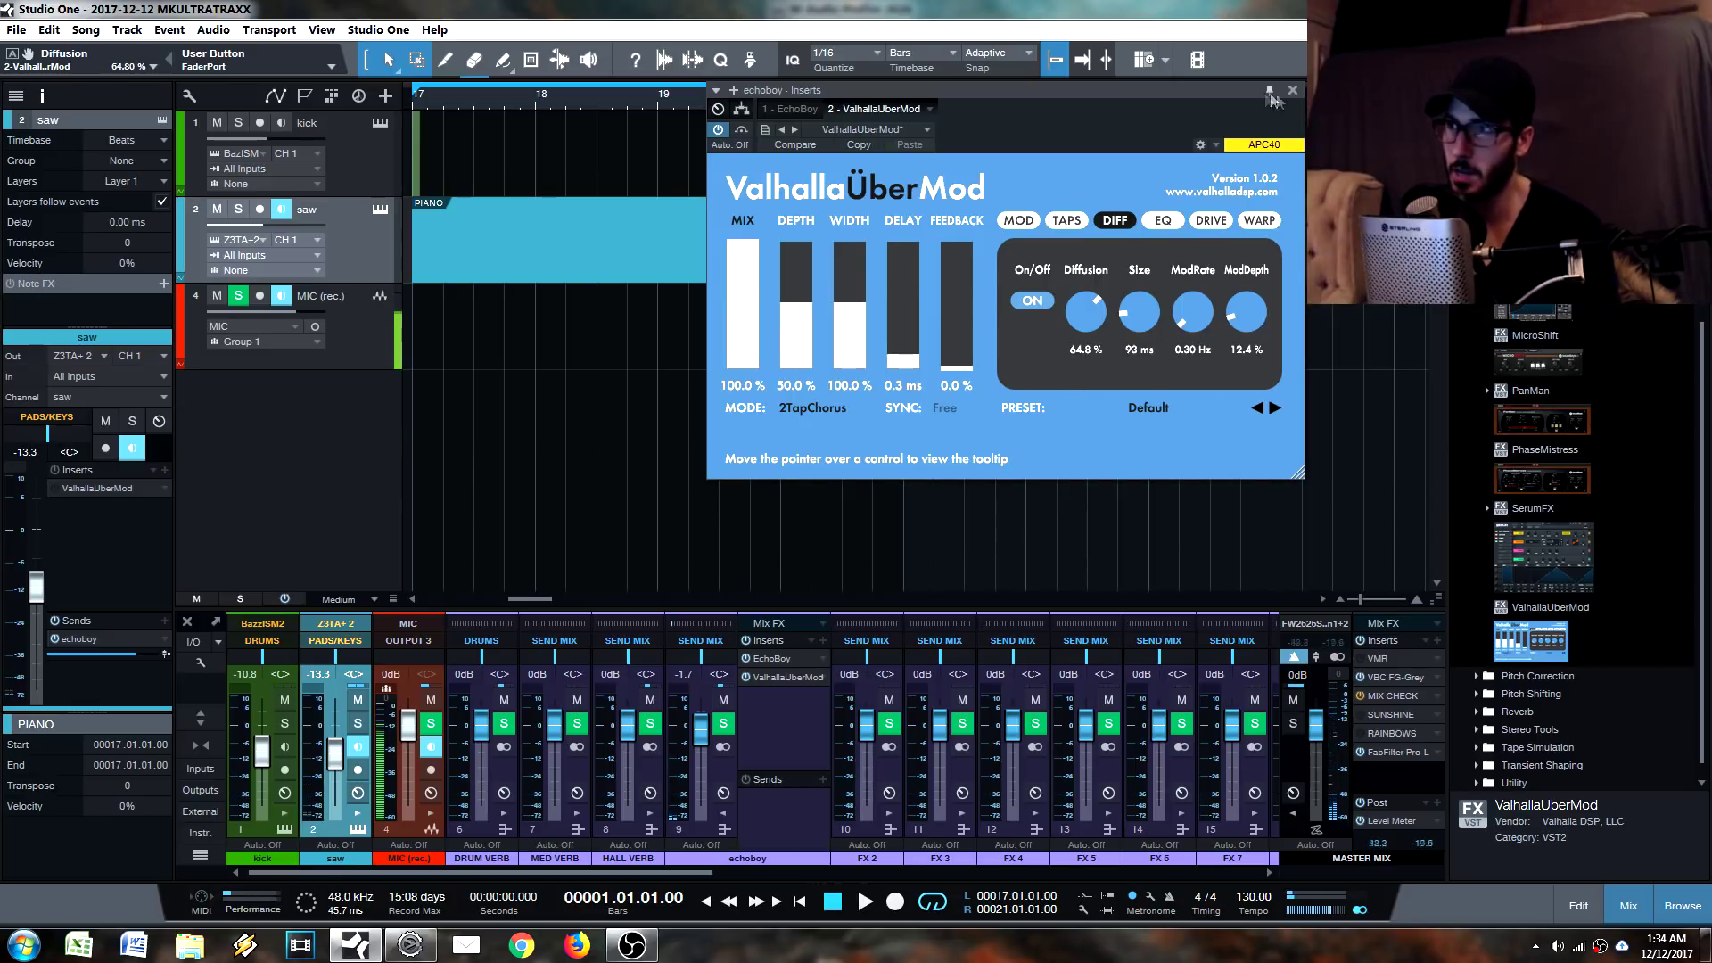
Close the ValhallaUberMod window and remove the leftover ValhallaUberMod insert from the saw track.
click(1293, 90)
right_click(166, 489)
click(216, 703)
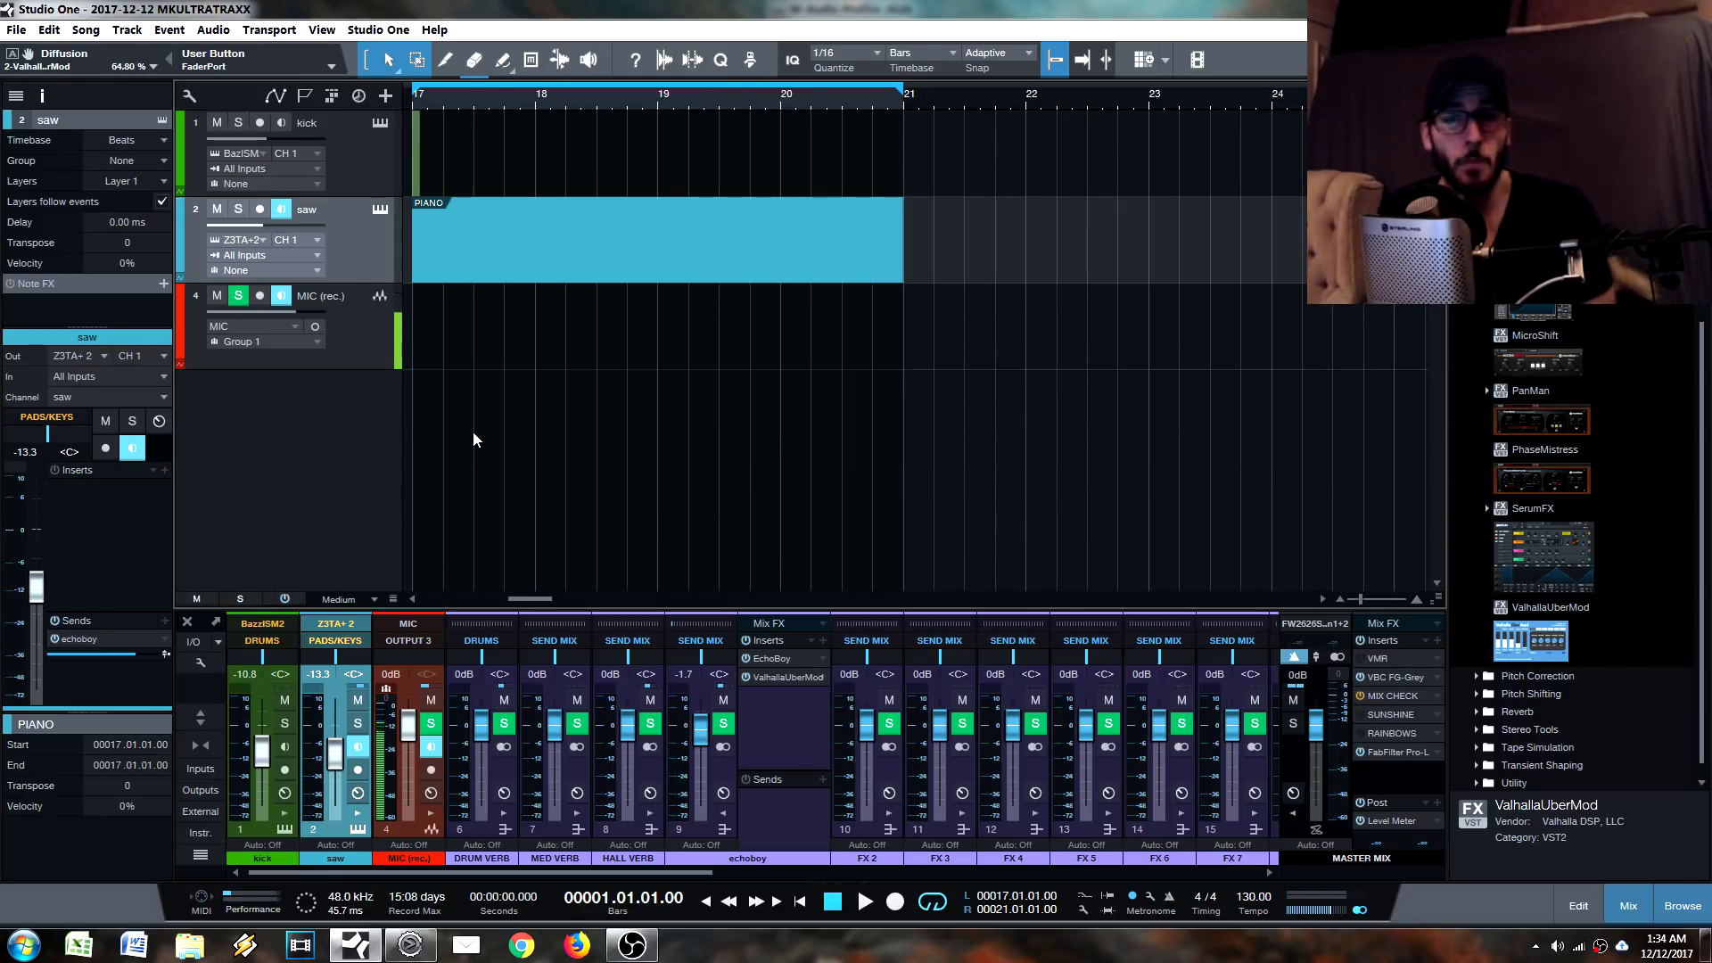